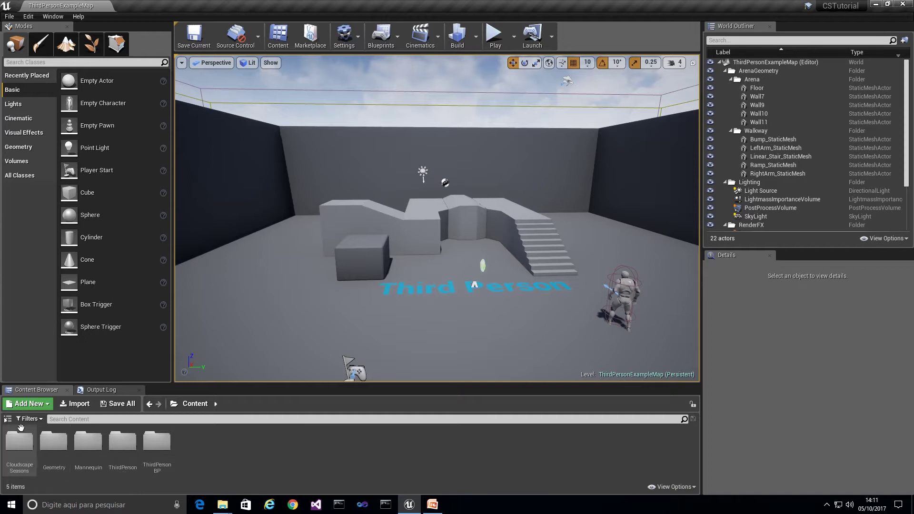
Open the DemoCloudyDay level from the Maps folder of the CloudscapeSeasons content.
{"action": "double_click", "coordinate": [23, 448]}
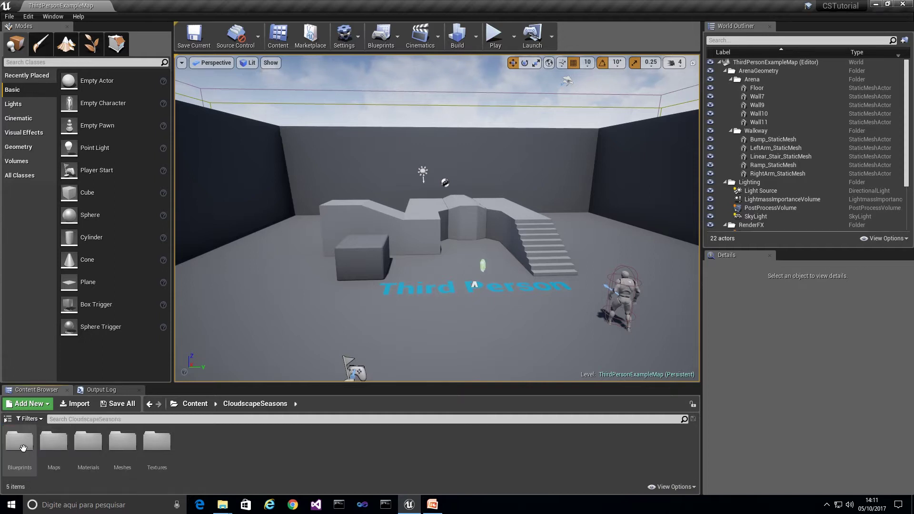
{"action": "left_click", "coordinate": [53, 442]}
{"action": "double_click", "coordinate": [53, 442]}
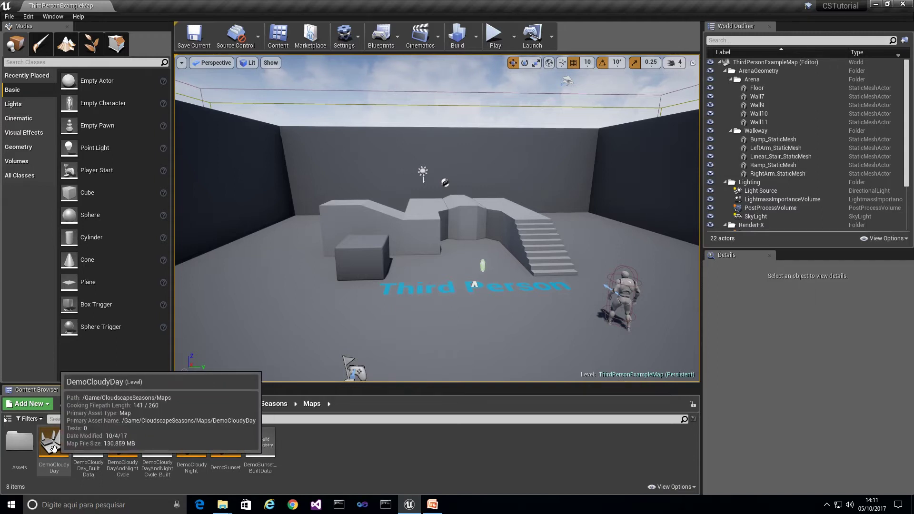
{"action": "double_click", "coordinate": [54, 449]}
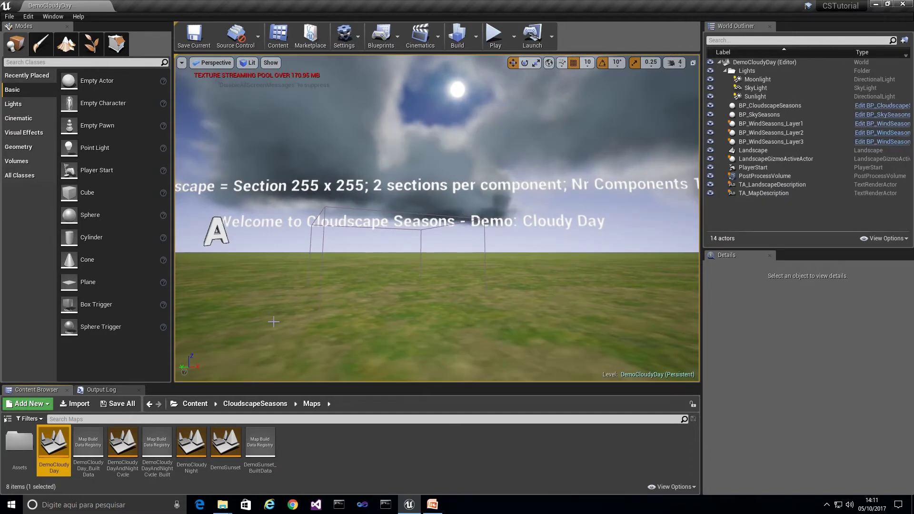
Look over the landscape, play the level in the viewport, and stop the play session.
{"action": "mouse_move", "coordinate": [412, 262]}
{"action": "right_mouse_down"}
{"action": "mouse_move", "coordinate": [404, 275]}
{"action": "mouse_move", "coordinate": [417, 280]}
{"action": "mouse_move", "coordinate": [410, 270]}
{"action": "right_mouse_up"}
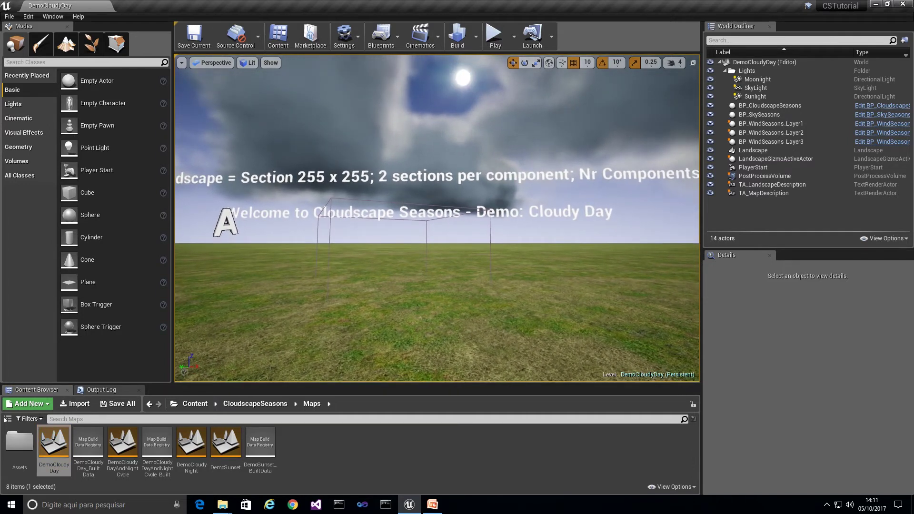
{"action": "right_click_drag", "start_coordinate": [415, 211], "coordinate": [429, 252]}
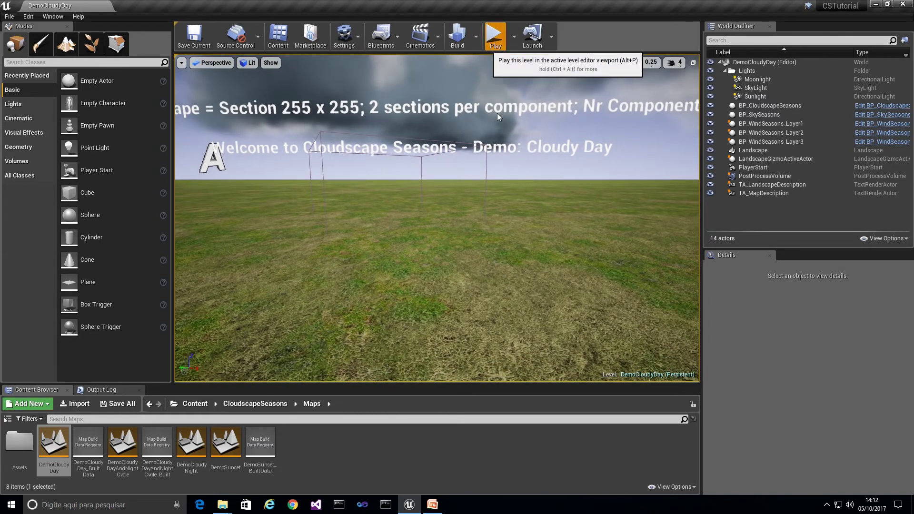
{"action": "left_click", "coordinate": [495, 36]}
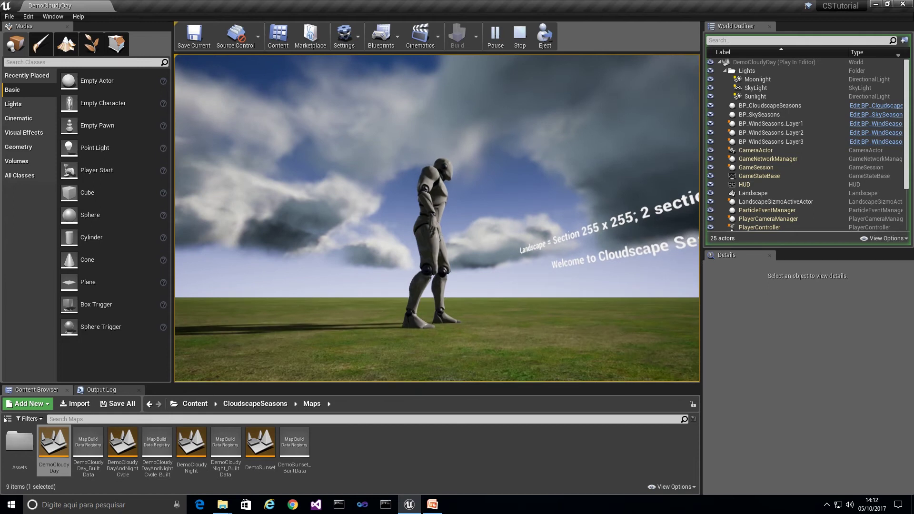
{"action": "key", "text": "Escape"}
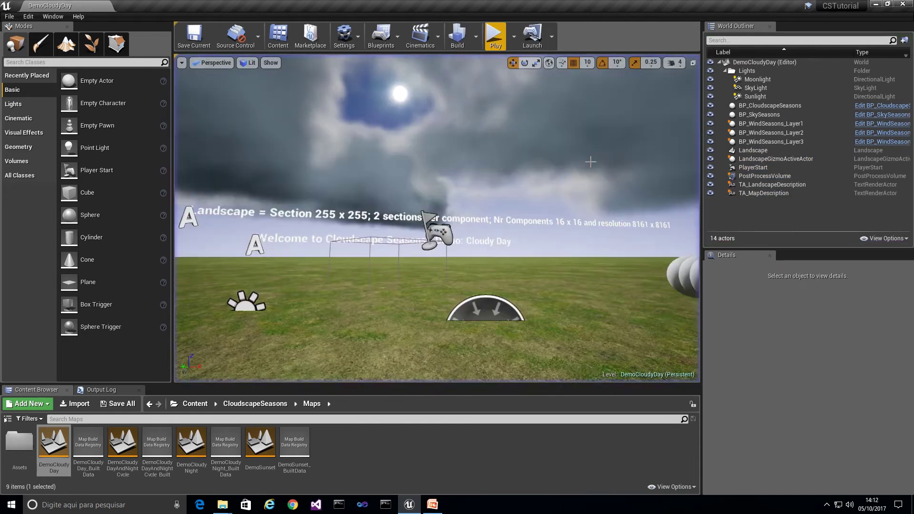
Run the level in Simulate mode and look around the moving clouds in the sky.
{"action": "left_click", "coordinate": [514, 37]}
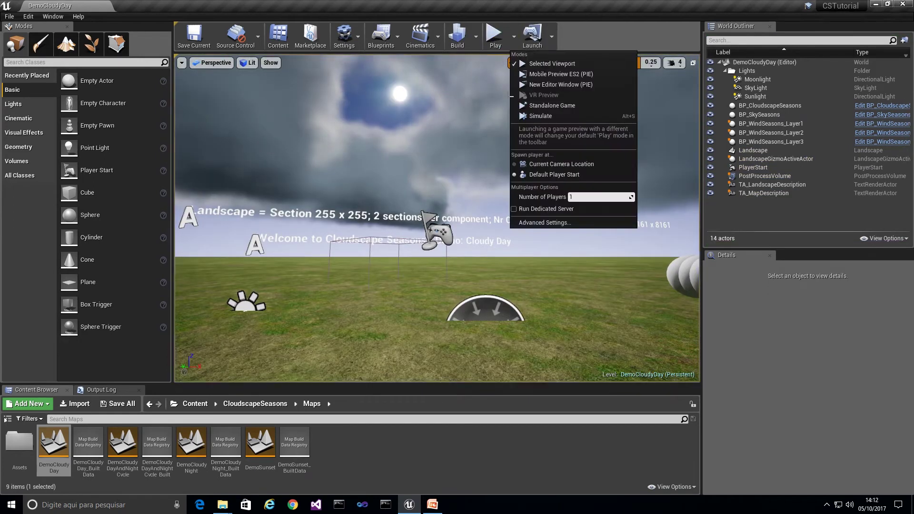
{"action": "left_click", "coordinate": [542, 118]}
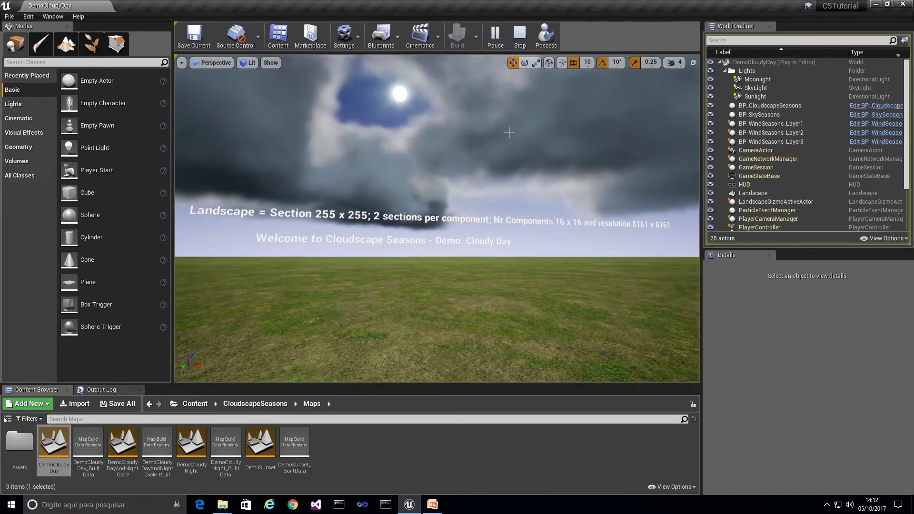
{"action": "right_click_drag", "start_coordinate": [506, 135], "coordinate": [479, 105]}
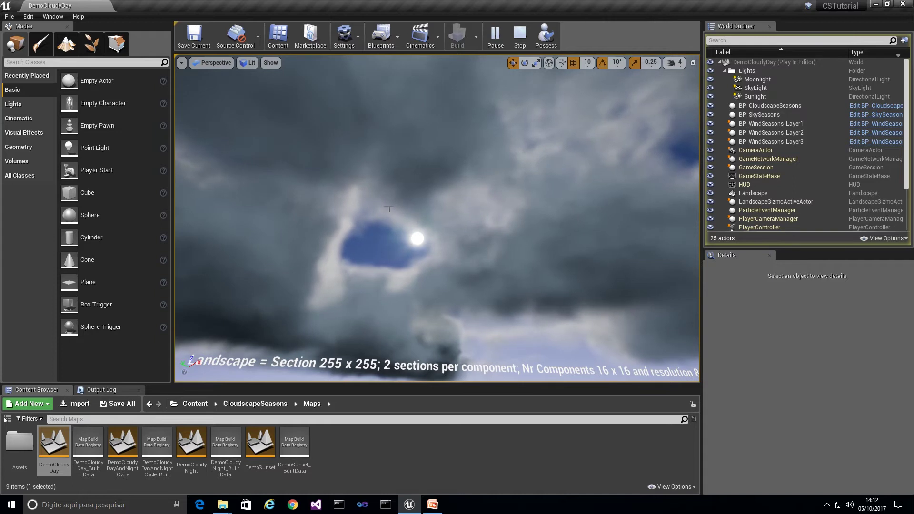
{"action": "right_click_drag", "start_coordinate": [436, 228], "coordinate": [452, 259]}
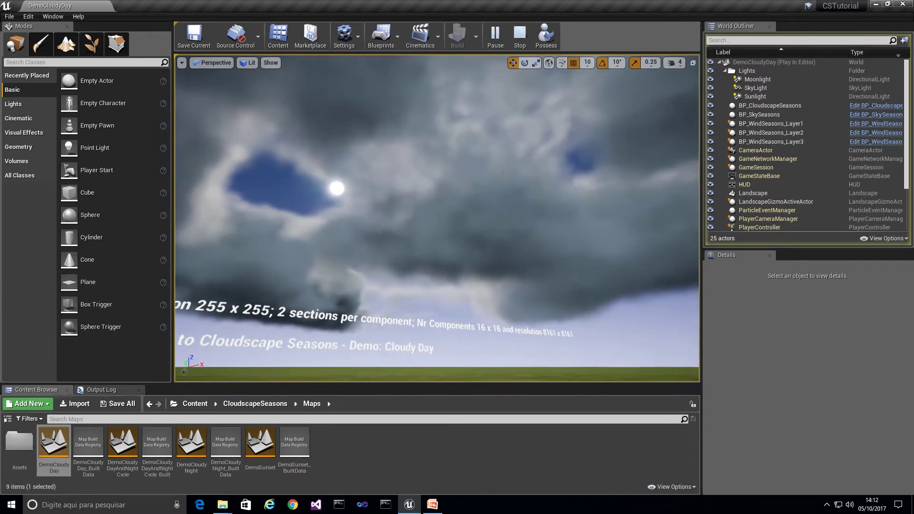
{"action": "right_click_drag", "start_coordinate": [496, 175], "coordinate": [266, 188]}
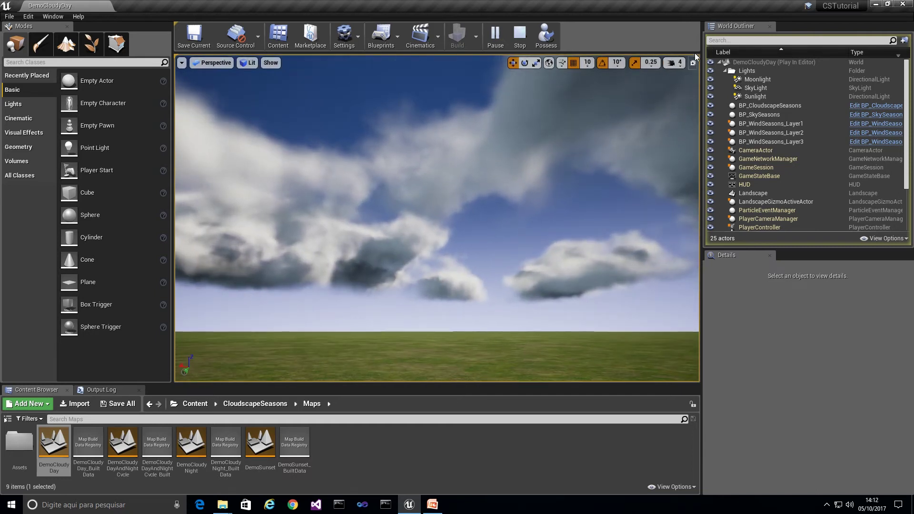
Raise the viewport camera speed to 8 for flying up towards the clouds.
{"action": "left_click", "coordinate": [680, 67]}
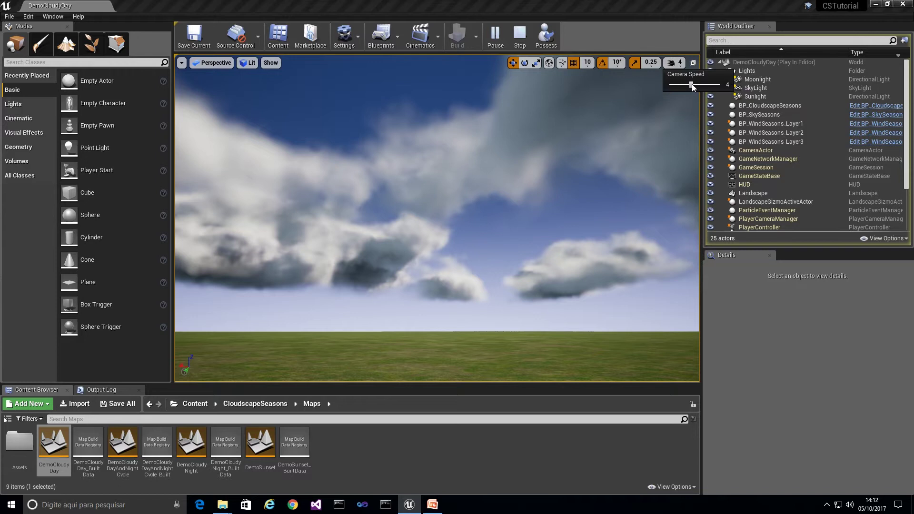
{"action": "left_click_drag", "start_coordinate": [692, 84], "coordinate": [720, 85]}
{"action": "left_click", "coordinate": [511, 175]}
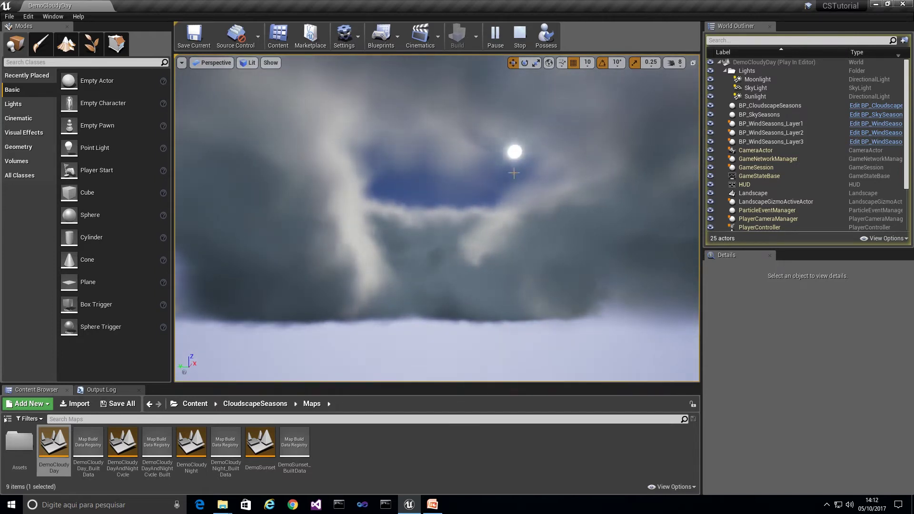
Lower the viewport camera speed to 5 and fly around the clouds and their ground shadows.
{"action": "left_click", "coordinate": [681, 66]}
{"action": "left_click", "coordinate": [693, 84]}
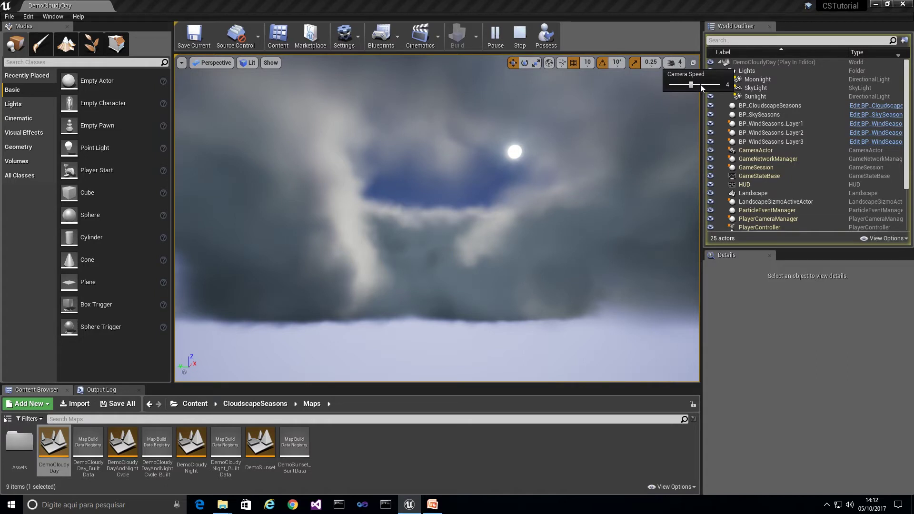
{"action": "left_click", "coordinate": [591, 138]}
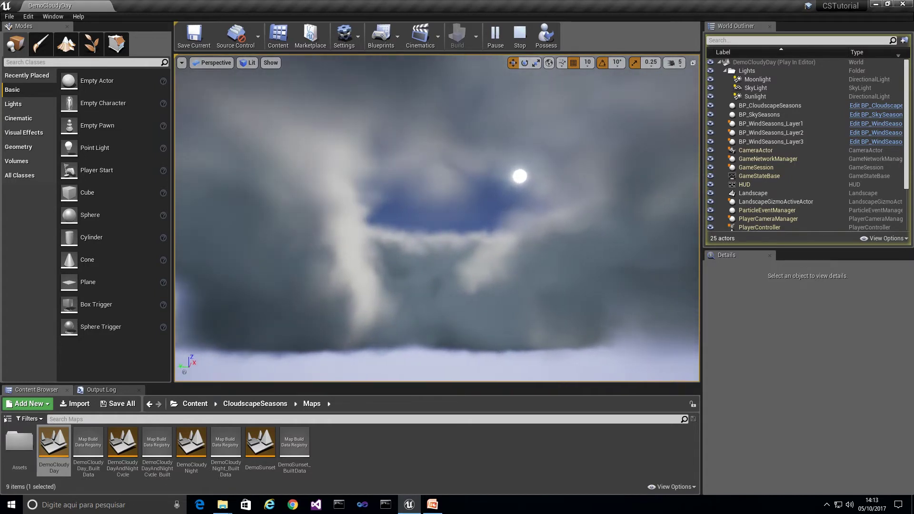
{"action": "right_click_drag", "start_coordinate": [591, 138], "coordinate": [548, 124]}
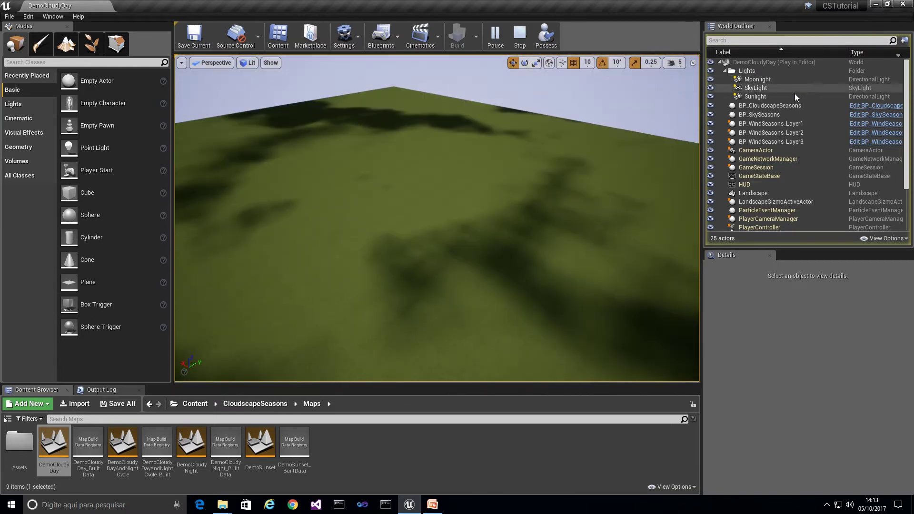
Focus the view on the Sunlight actor near the ground and stop the simulation.
{"action": "left_click", "coordinate": [758, 97]}
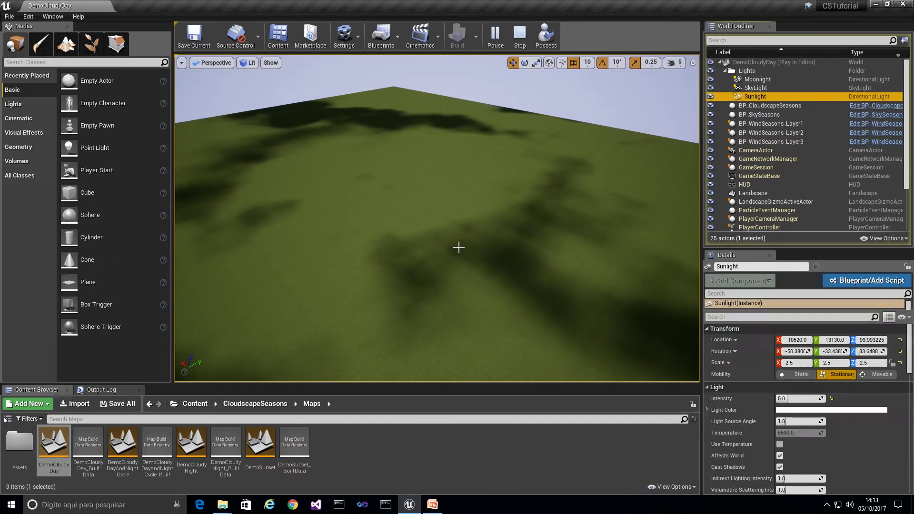
{"action": "key", "text": "f"}
{"action": "right_click_drag", "start_coordinate": [374, 197], "coordinate": [382, 139]}
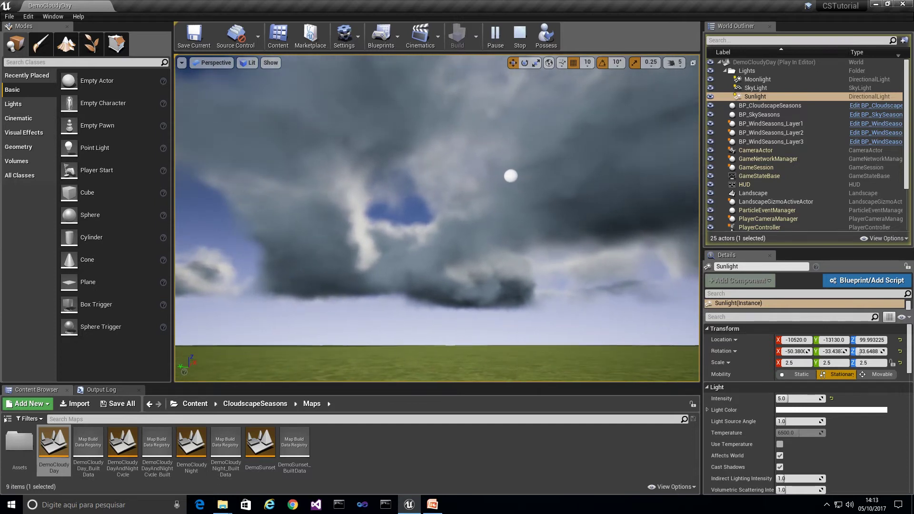
{"action": "left_click", "coordinate": [515, 35]}
{"action": "right_click_drag", "start_coordinate": [476, 157], "coordinate": [491, 200]}
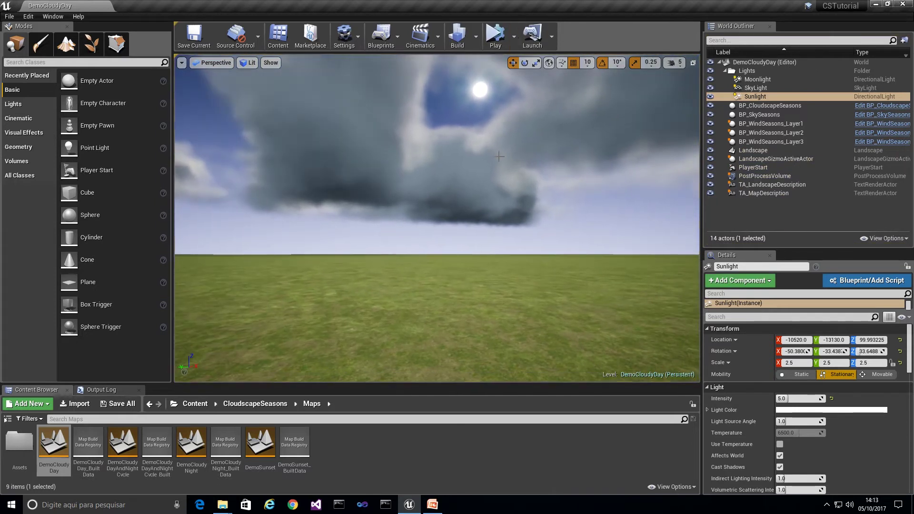
Select the BP_CloudscapeSeasons actor and expand its Layer 2 settings under Cloud Types.
{"action": "left_click", "coordinate": [776, 106]}
{"action": "right_click_drag", "start_coordinate": [654, 218], "coordinate": [656, 247]}
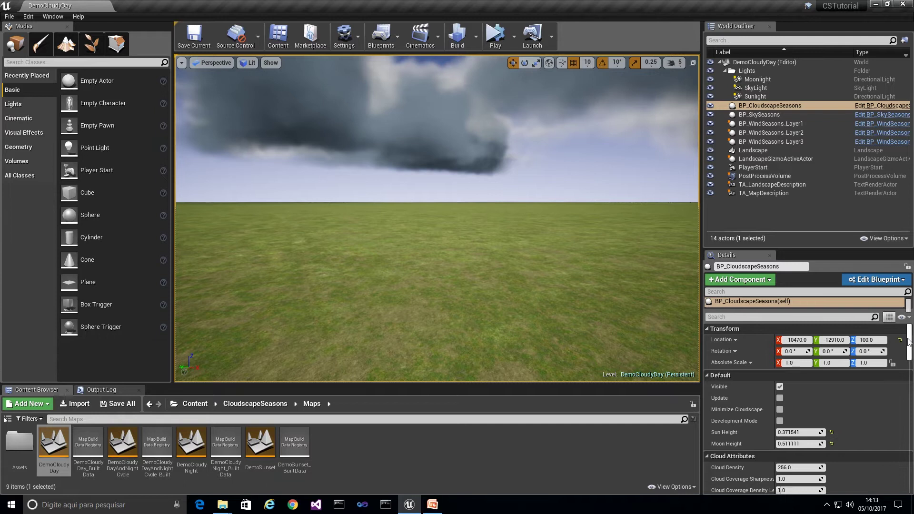
{"action": "left_click_drag", "start_coordinate": [908, 341], "coordinate": [908, 472]}
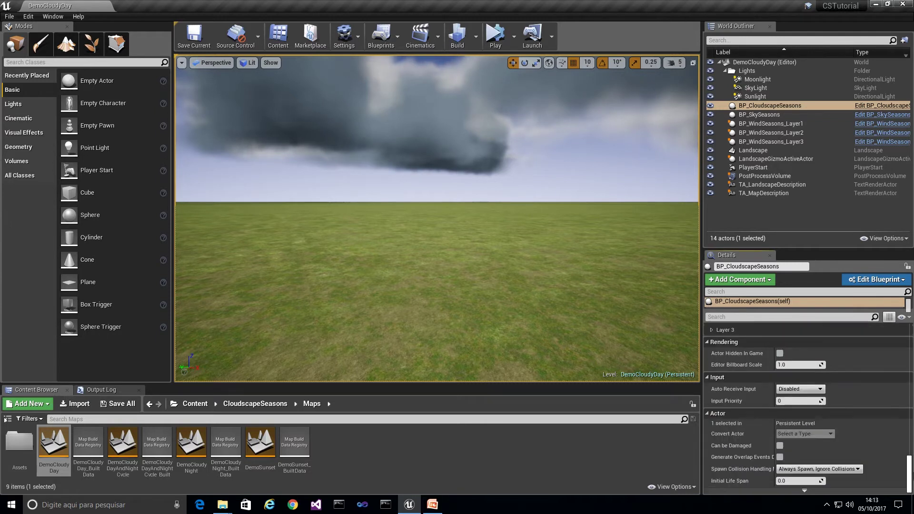
{"action": "scroll", "coordinate": [748, 361], "scroll_direction": "up", "scroll_amount": 2}
{"action": "left_click", "coordinate": [710, 366]}
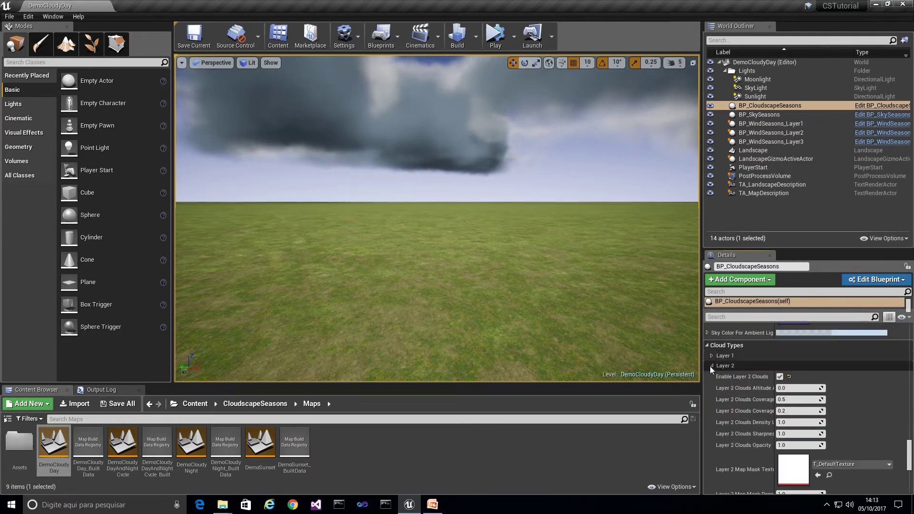
Set the Layer 2 clouds altitude adjustment to -0.2 and check the sky.
{"action": "left_click", "coordinate": [801, 388]}
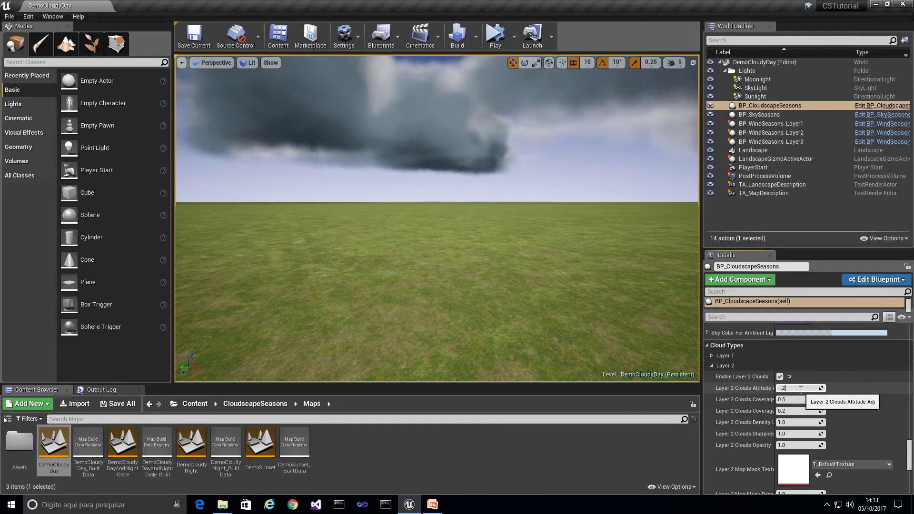
{"action": "type", "text": "-.2"}
{"action": "key", "text": "Return"}
{"action": "right_click_drag", "start_coordinate": [438, 219], "coordinate": [468, 188]}
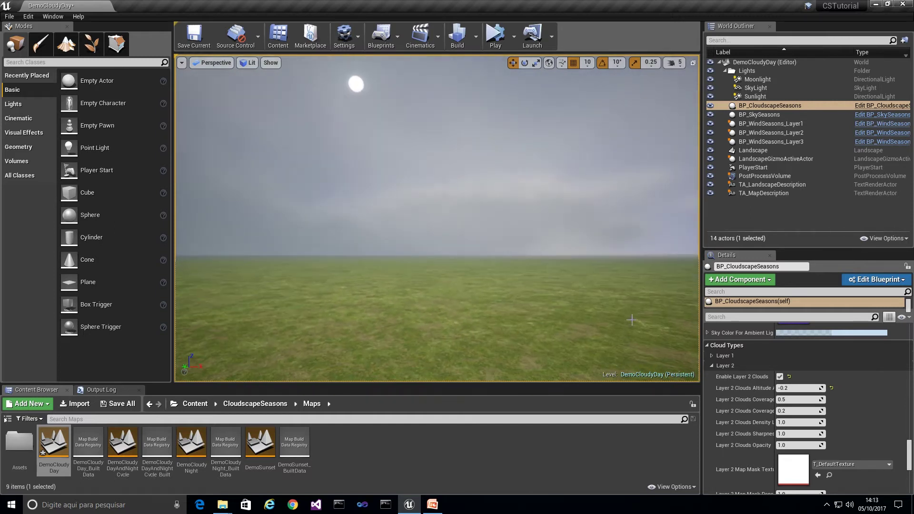
Set the Layer 2 clouds altitude adjustment to -0.1.
{"action": "left_click", "coordinate": [794, 388]}
{"action": "left_click", "coordinate": [795, 387]}
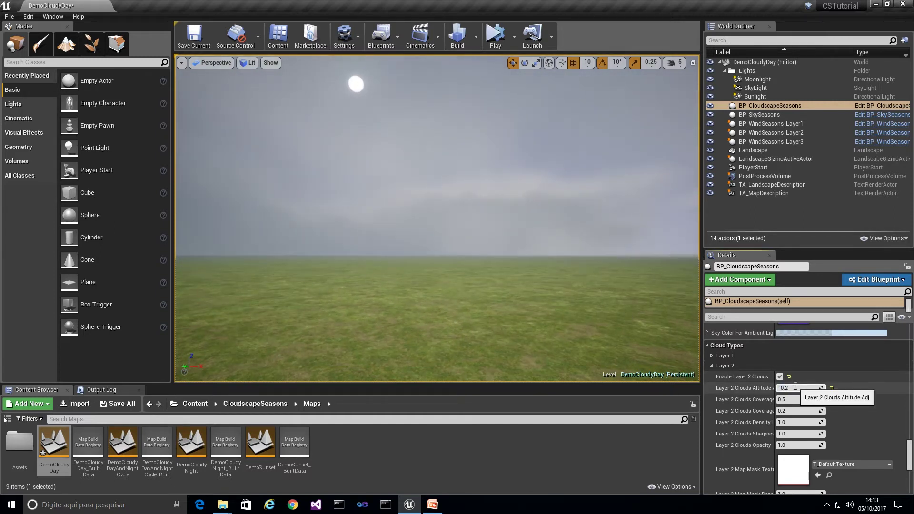
{"action": "type", "text": "1"}
{"action": "key", "text": "Return"}
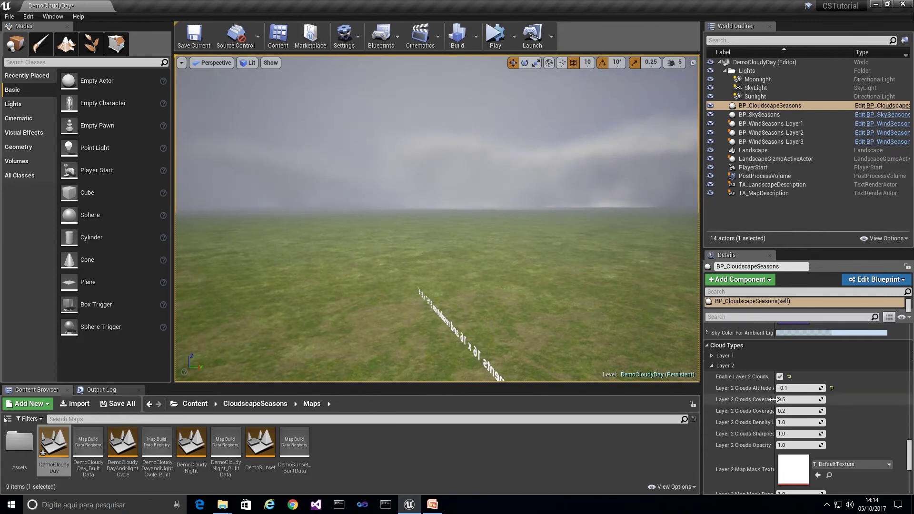
Try Layer 2 clouds altitude adjustments of -0.03 and -0.04, and refocus on the actor to check the sky.
{"action": "left_click", "coordinate": [794, 389]}
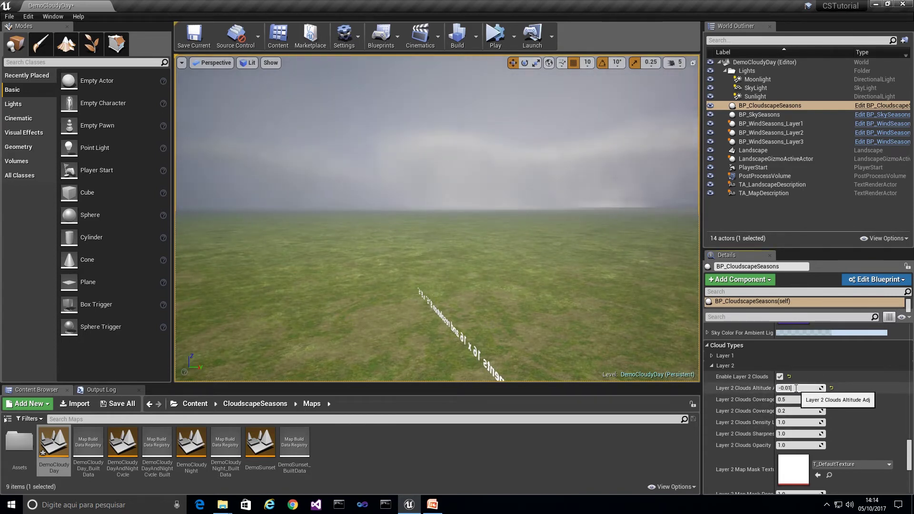
{"action": "key", "text": "Return"}
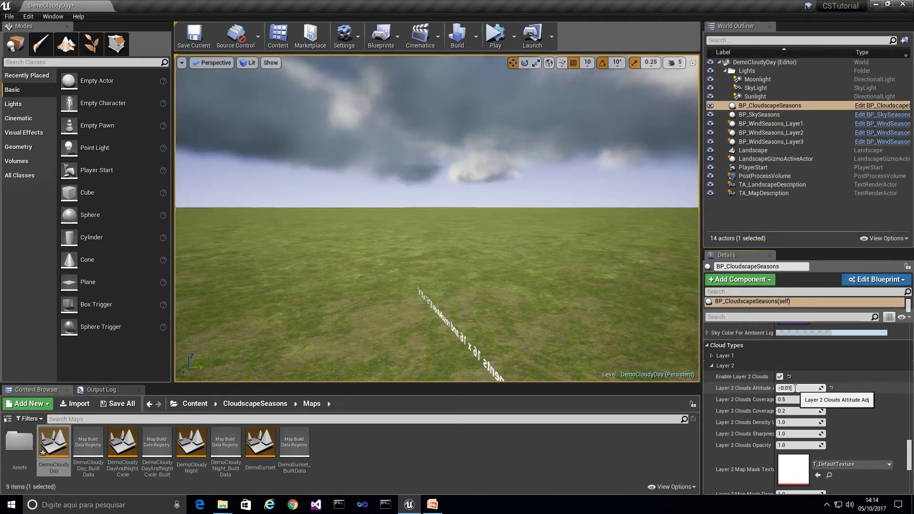
{"action": "key", "text": "Return"}
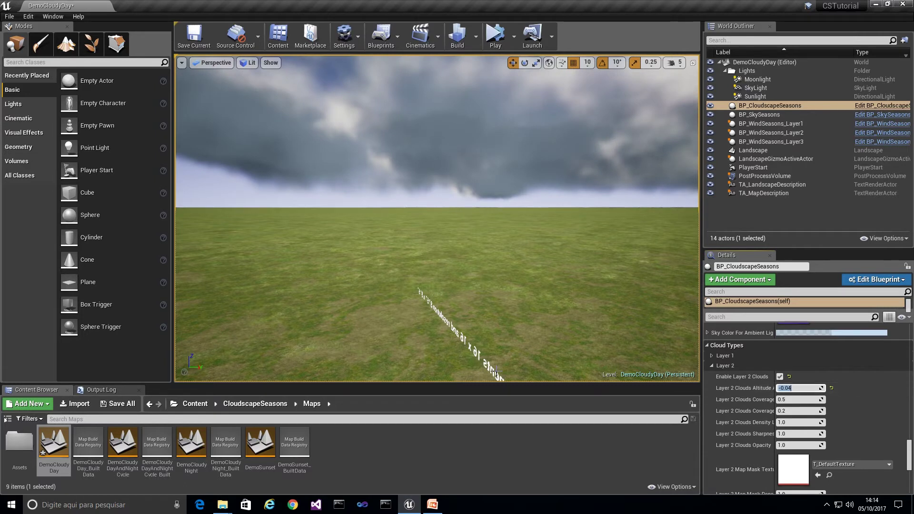
{"action": "key", "text": "f"}
{"action": "right_click_drag", "start_coordinate": [367, 295], "coordinate": [398, 269]}
Reset the Layer 2 clouds altitude adjustment to its default.
{"action": "left_click", "coordinate": [831, 388]}
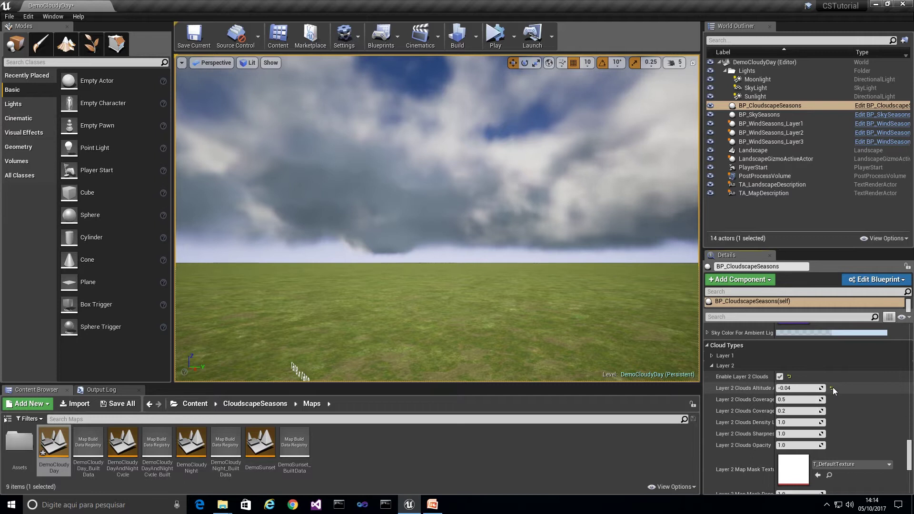
{"action": "right_click_drag", "start_coordinate": [536, 257], "coordinate": [498, 264]}
Set the Layer 2 clouds coverage to 0.1 and inspect the sky for remaining clouds.
{"action": "left_click", "coordinate": [790, 400]}
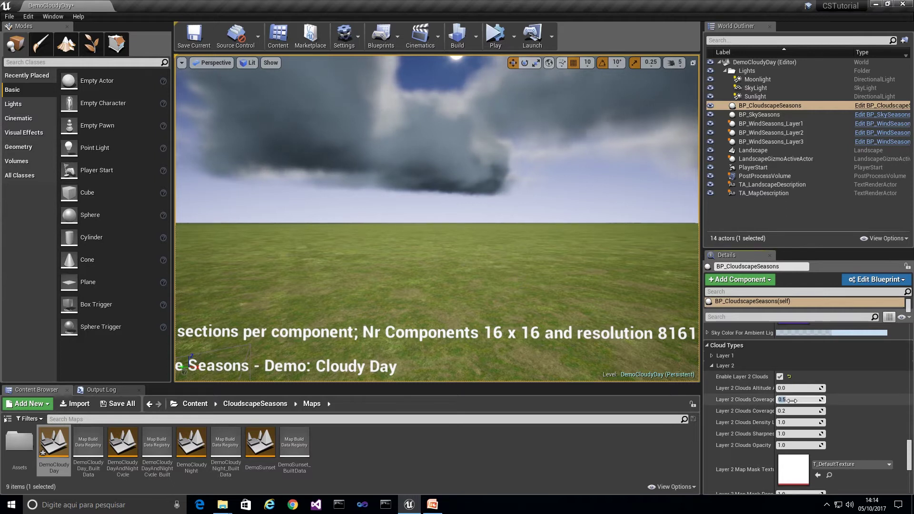
{"action": "type", "text": ".1"}
{"action": "key", "text": "Return"}
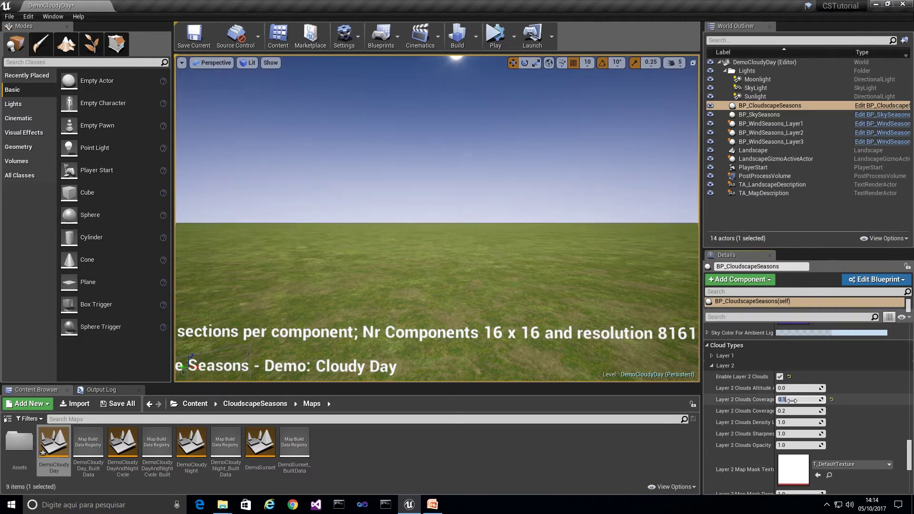
{"action": "right_click_drag", "start_coordinate": [523, 285], "coordinate": [523, 281]}
{"action": "right_click_drag", "start_coordinate": [543, 234], "coordinate": [543, 233]}
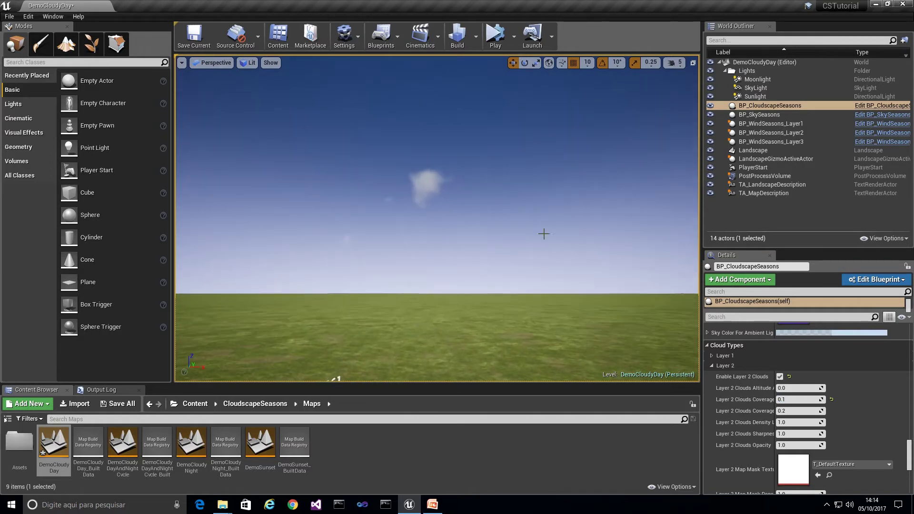
{"action": "right_click_drag", "start_coordinate": [421, 135], "coordinate": [422, 143]}
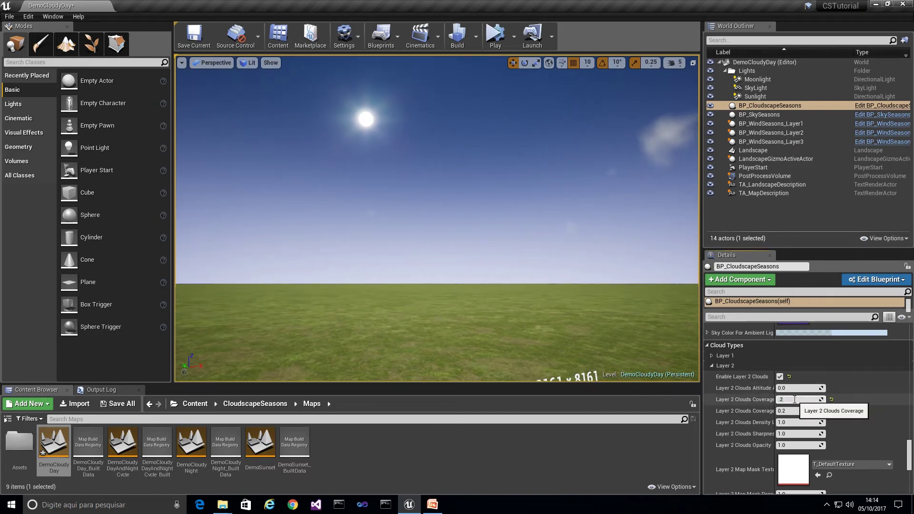
Try Layer 2 clouds coverage values of 0.2 and 0.3, looking around the sky at each value.
{"action": "left_click", "coordinate": [794, 399]}
{"action": "type", "text": ".2"}
{"action": "key", "text": "Return"}
{"action": "right_click_drag", "start_coordinate": [428, 190], "coordinate": [695, 185]}
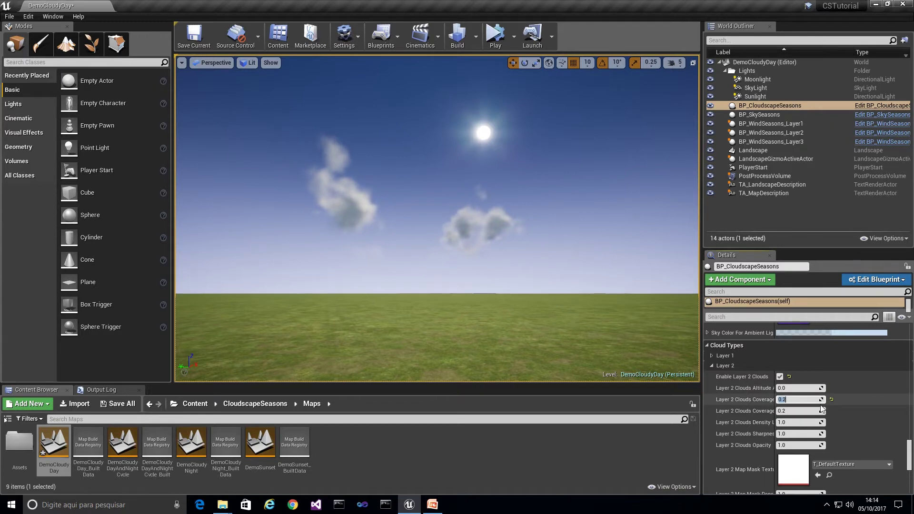
{"action": "type", "text": "0.3"}
{"action": "key", "text": "Return"}
{"action": "right_click_drag", "start_coordinate": [541, 271], "coordinate": [685, 271]}
Set the Layer 2 clouds coverage to 0.35 and look around the sky.
{"action": "left_click", "coordinate": [800, 399]}
{"action": "type", "text": ".3"}
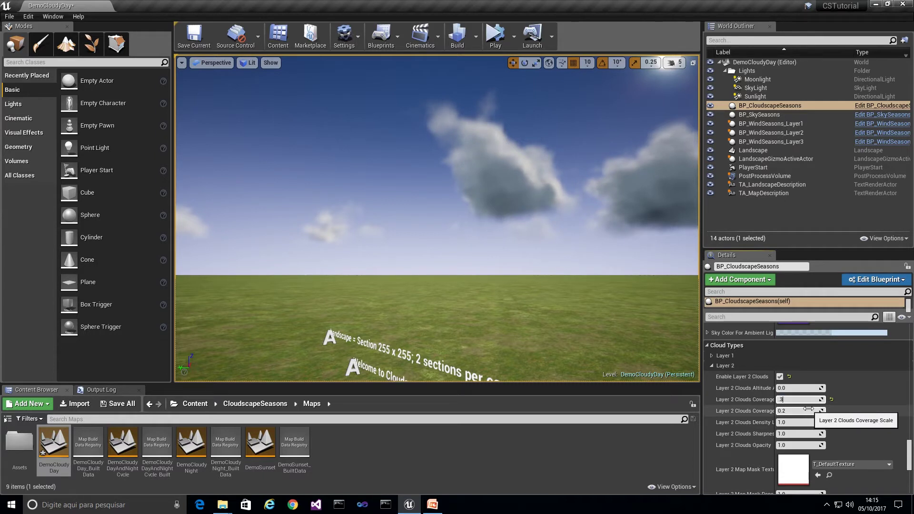
{"action": "type", "text": "5"}
{"action": "key", "text": "Return"}
{"action": "right_click_drag", "start_coordinate": [643, 363], "coordinate": [738, 367]}
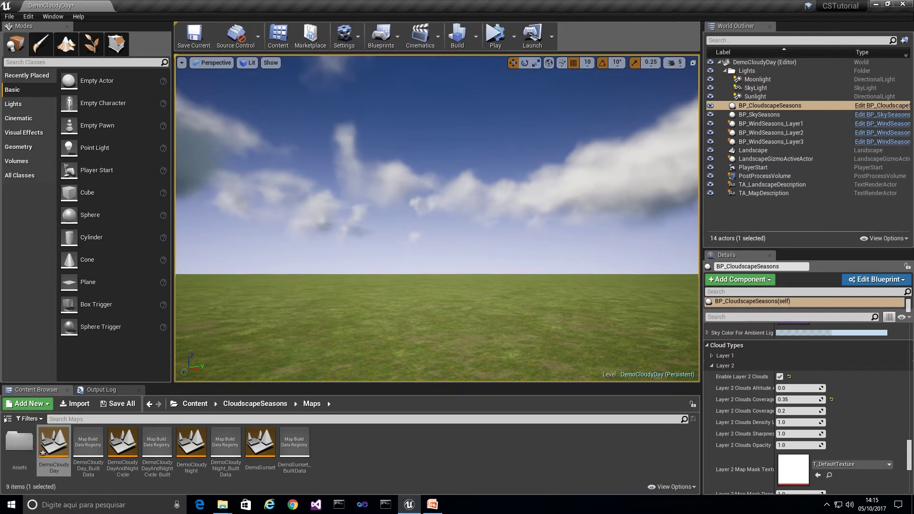
Raise the Layer 2 clouds coverage to 0.5 and inspect the clouds around the sun.
{"action": "left_click", "coordinate": [800, 400]}
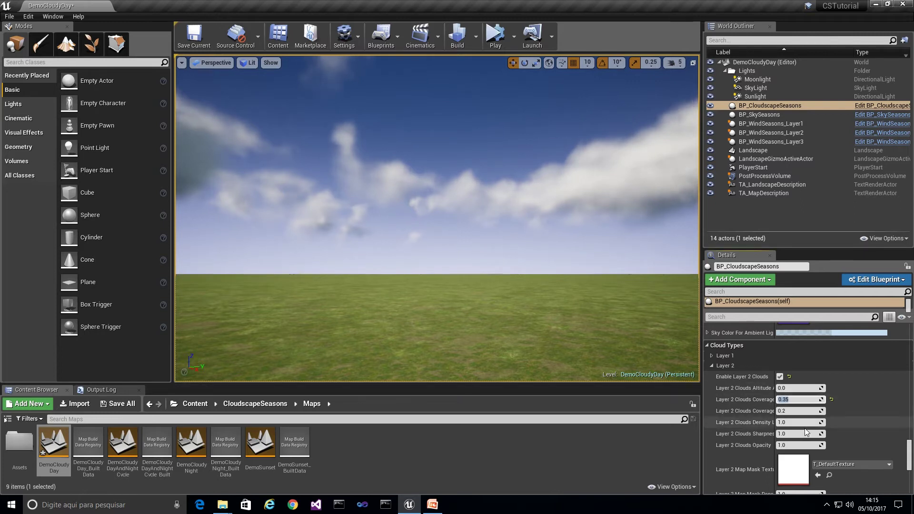
{"action": "type", "text": ".5"}
{"action": "key", "text": "Return"}
{"action": "right_click_drag", "start_coordinate": [557, 257], "coordinate": [578, 245]}
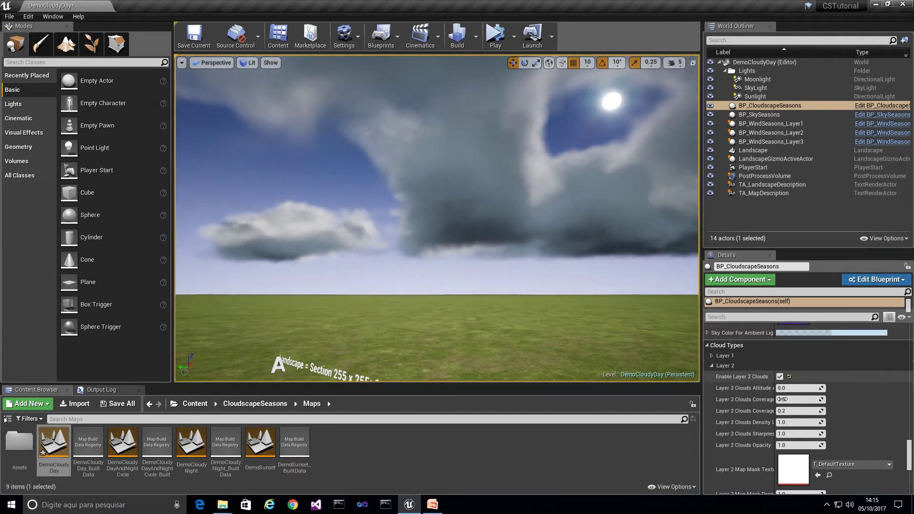
Set the Layer 2 clouds coverage scale to 0.1 and look around the sky.
{"action": "left_click", "coordinate": [788, 412]}
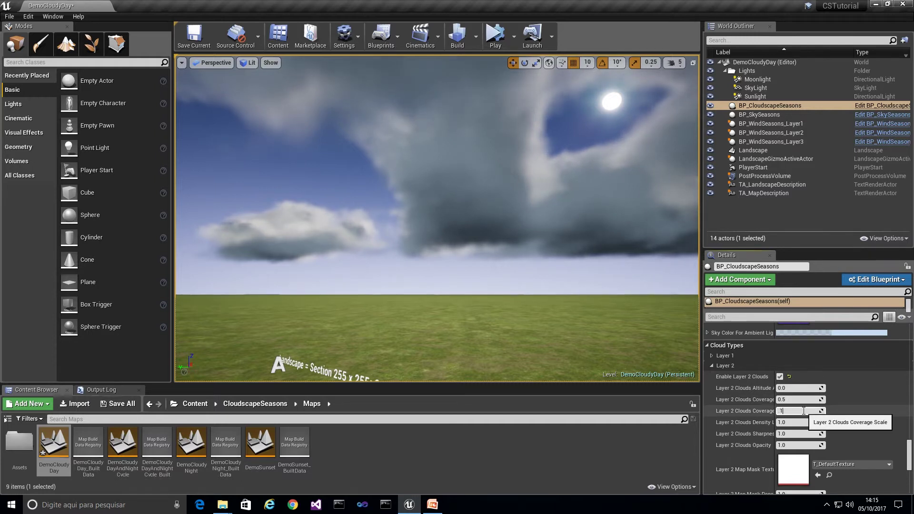
{"action": "type", "text": ".1"}
{"action": "key", "text": "Return"}
{"action": "right_click_drag", "start_coordinate": [561, 281], "coordinate": [228, 289]}
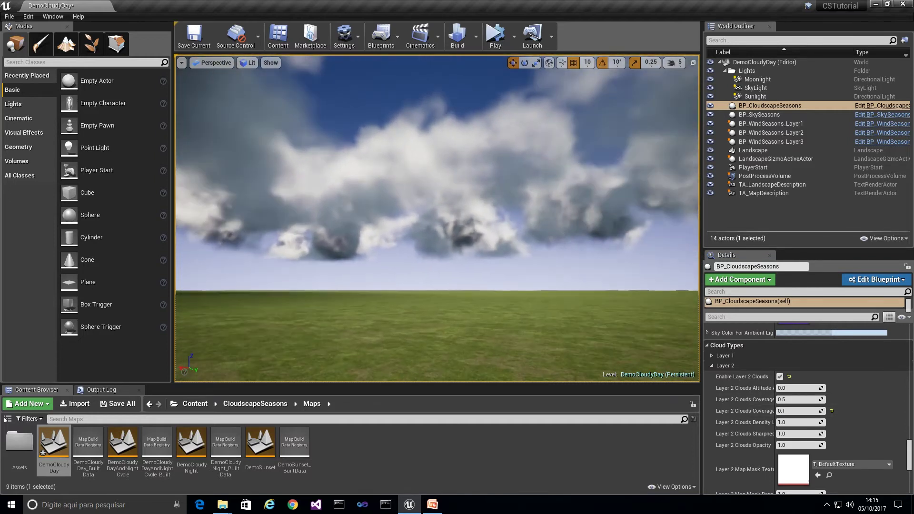
Try Layer 2 clouds coverage scale values of 0.2 and 0.3, comparing the cloud formations.
{"action": "left_click", "coordinate": [792, 413]}
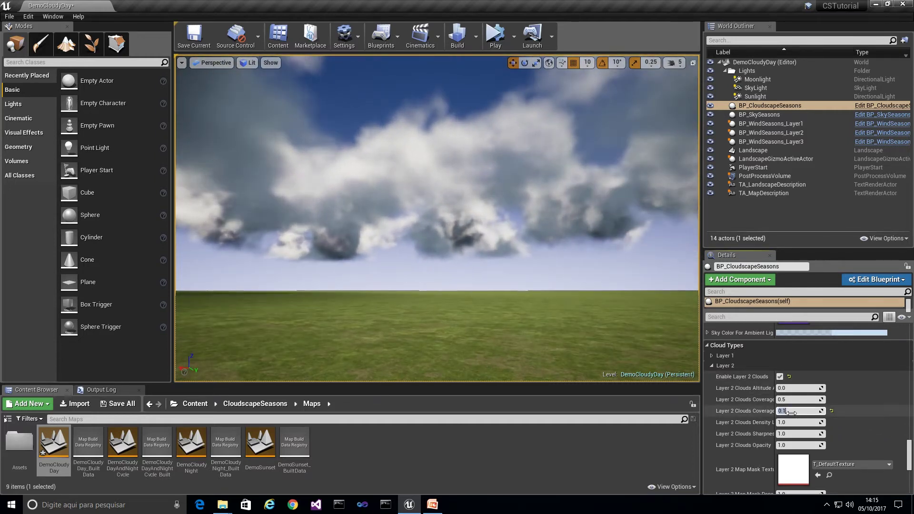
{"action": "type", "text": ".2"}
{"action": "key", "text": "Return"}
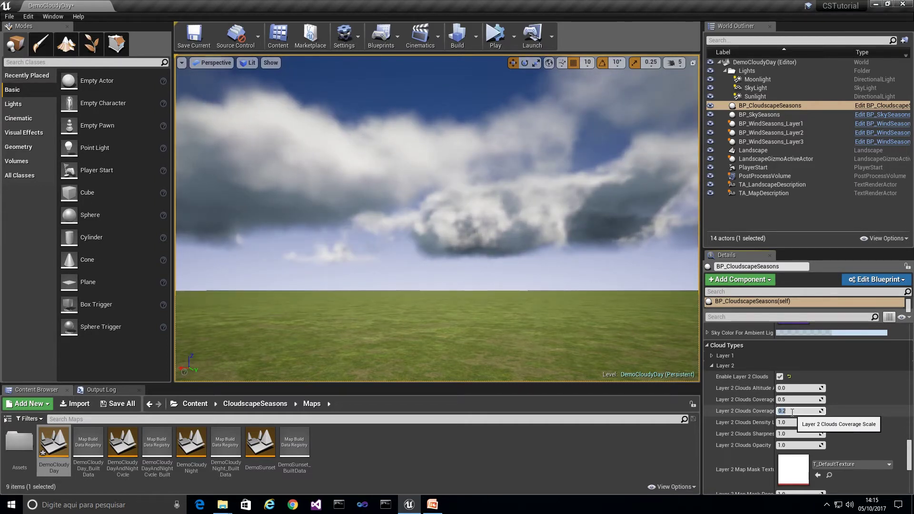
{"action": "type", "text": ".3"}
{"action": "key", "text": "Return"}
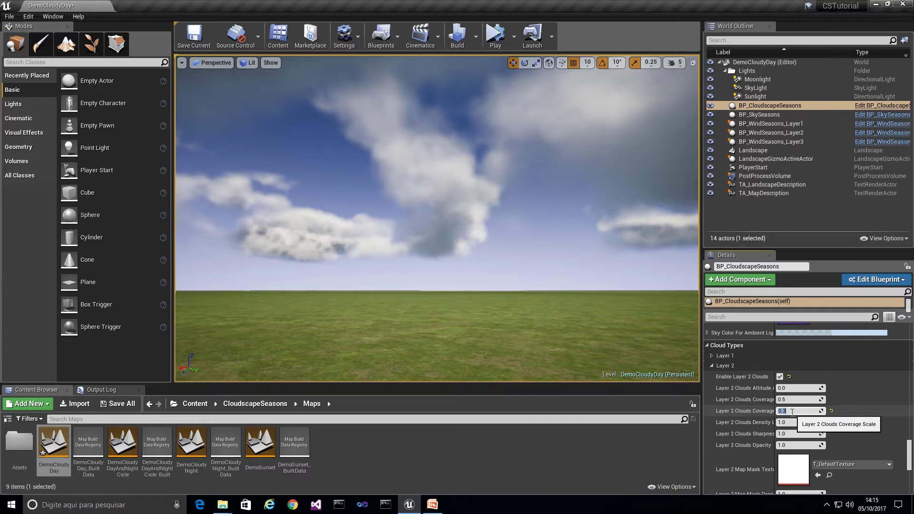
{"action": "right_click_drag", "start_coordinate": [561, 247], "coordinate": [837, 249]}
{"action": "mouse_move", "coordinate": [509, 257]}
{"action": "right_mouse_down"}
{"action": "mouse_move", "coordinate": [619, 228]}
{"action": "mouse_move", "coordinate": [509, 256]}
{"action": "right_mouse_up"}
Try a Layer 2 clouds coverage scale of 0.4, inspect the sky, and reset the scale to its default.
{"action": "left_click", "coordinate": [785, 412]}
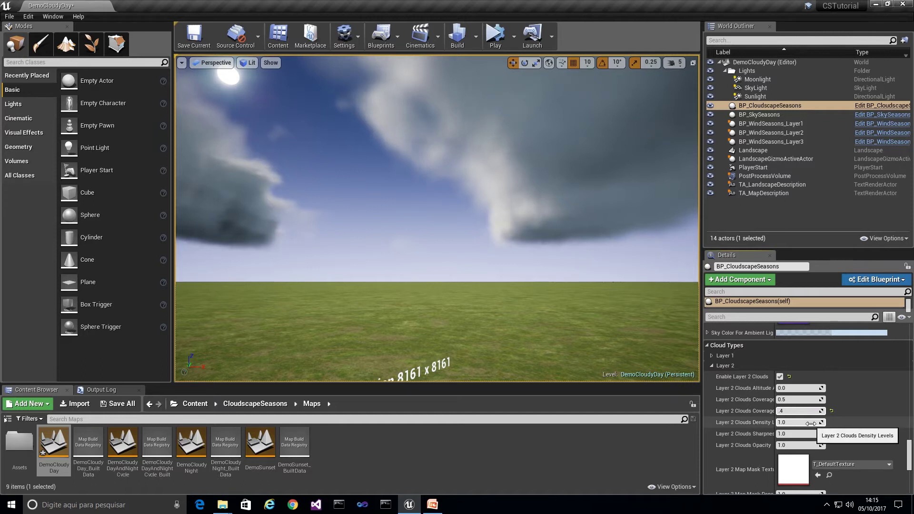
{"action": "type", "text": ".4"}
{"action": "key", "text": "Return"}
{"action": "right_click_drag", "start_coordinate": [437, 229], "coordinate": [685, 217]}
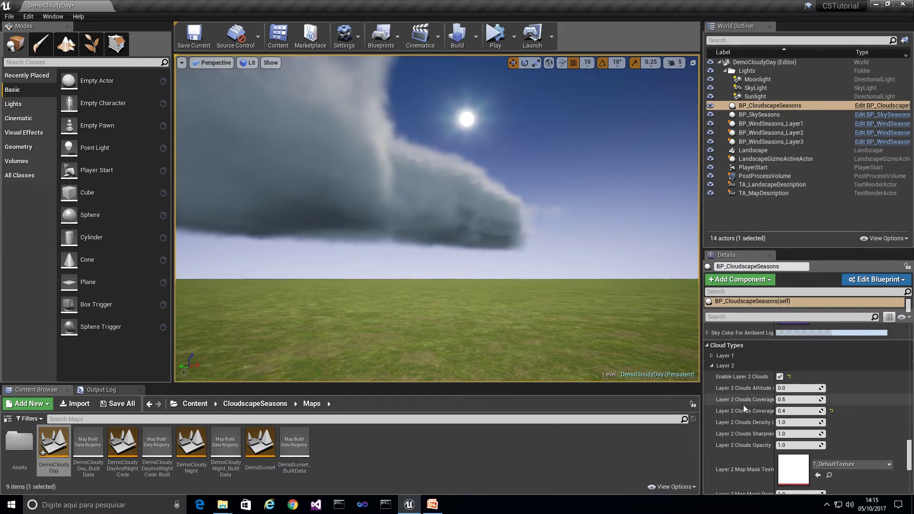
{"action": "left_click", "coordinate": [832, 410]}
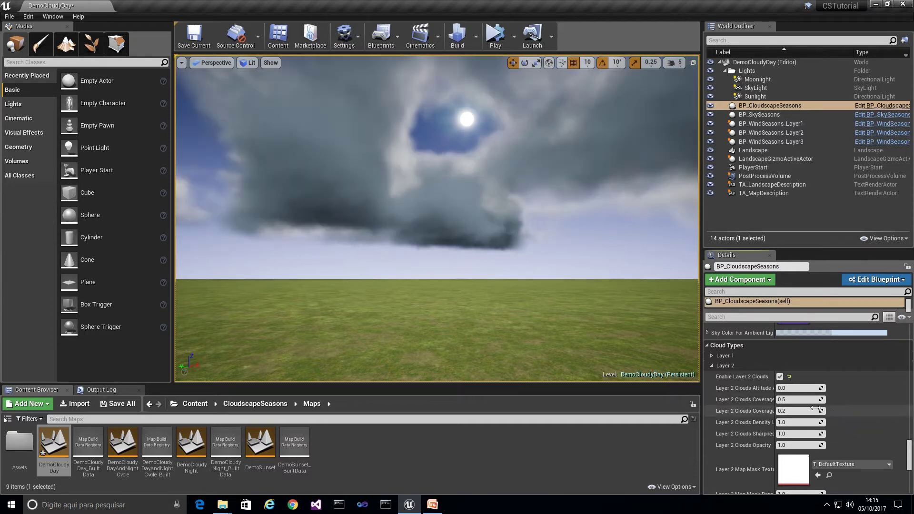
Set the Layer 2 clouds coverage to 0.7 and look around the sky.
{"action": "right_click_drag", "start_coordinate": [514, 228], "coordinate": [686, 219]}
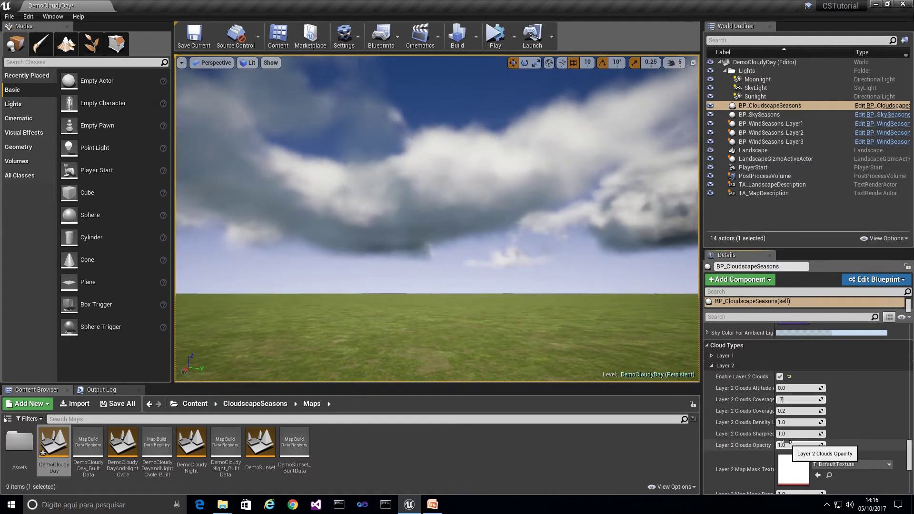
{"action": "key", "text": "Return"}
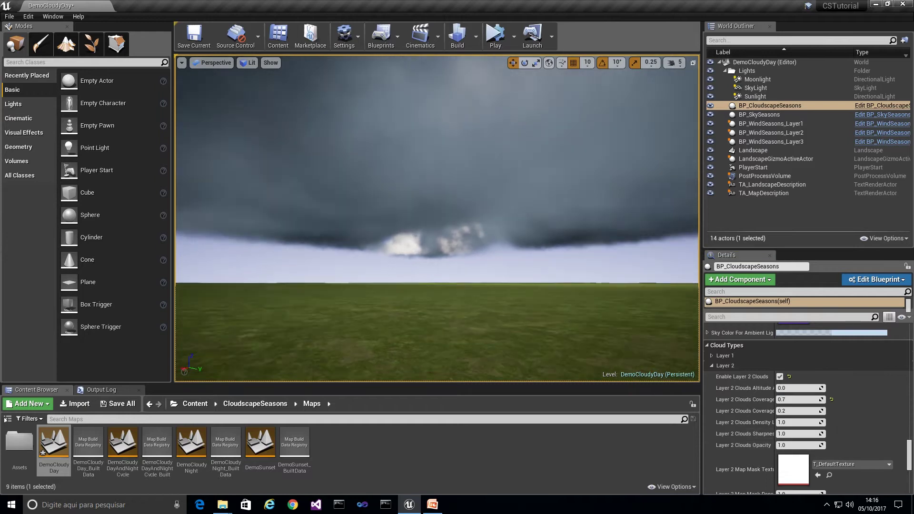
{"action": "right_click_drag", "start_coordinate": [436, 218], "coordinate": [761, 223]}
{"action": "mouse_move", "coordinate": [432, 245]}
{"action": "right_mouse_down"}
{"action": "mouse_move", "coordinate": [442, 257]}
{"action": "mouse_move", "coordinate": [436, 271]}
{"action": "mouse_move", "coordinate": [415, 243]}
{"action": "mouse_move", "coordinate": [415, 257]}
{"action": "mouse_move", "coordinate": [443, 248]}
{"action": "mouse_move", "coordinate": [430, 253]}
{"action": "mouse_move", "coordinate": [429, 228]}
{"action": "mouse_move", "coordinate": [424, 250]}
{"action": "mouse_move", "coordinate": [414, 247]}
{"action": "mouse_move", "coordinate": [430, 252]}
{"action": "right_mouse_up"}
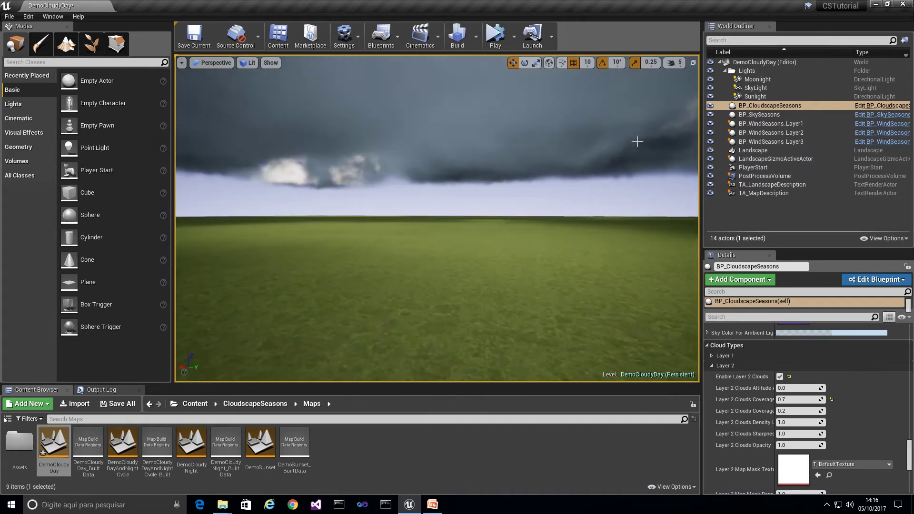
Raise the viewport camera speed to 8 and frame BP_CloudscapeSeasons to view its whole cloud volume from outside.
{"action": "left_click", "coordinate": [678, 65]}
{"action": "left_click_drag", "start_coordinate": [726, 88], "coordinate": [728, 89]}
{"action": "mouse_move", "coordinate": [552, 196]}
{"action": "right_mouse_down"}
{"action": "mouse_move", "coordinate": [538, 201]}
{"action": "mouse_move", "coordinate": [531, 178]}
{"action": "mouse_move", "coordinate": [514, 187]}
{"action": "mouse_move", "coordinate": [526, 215]}
{"action": "mouse_move", "coordinate": [538, 210]}
{"action": "mouse_move", "coordinate": [538, 171]}
{"action": "mouse_move", "coordinate": [543, 182]}
{"action": "right_mouse_up"}
{"action": "key", "text": "w"}
{"action": "right_click_drag", "start_coordinate": [390, 184], "coordinate": [360, 205]}
{"action": "key", "text": "f"}
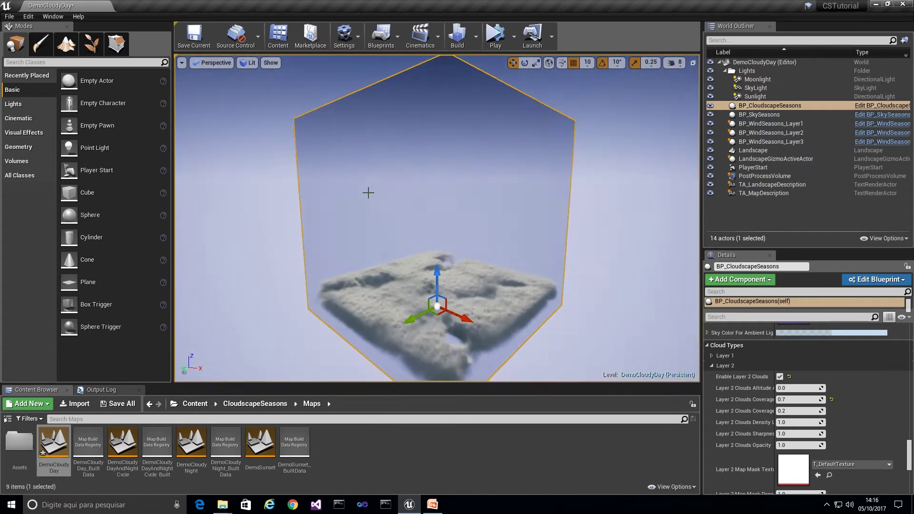
Restore the Layer 2 clouds coverage to its default of 0.5 and view the cloud volume from above.
{"action": "mouse_move", "coordinate": [479, 235]}
{"action": "right_mouse_down"}
{"action": "mouse_move", "coordinate": [509, 255]}
{"action": "mouse_move", "coordinate": [478, 256]}
{"action": "mouse_move", "coordinate": [478, 243]}
{"action": "right_mouse_up"}
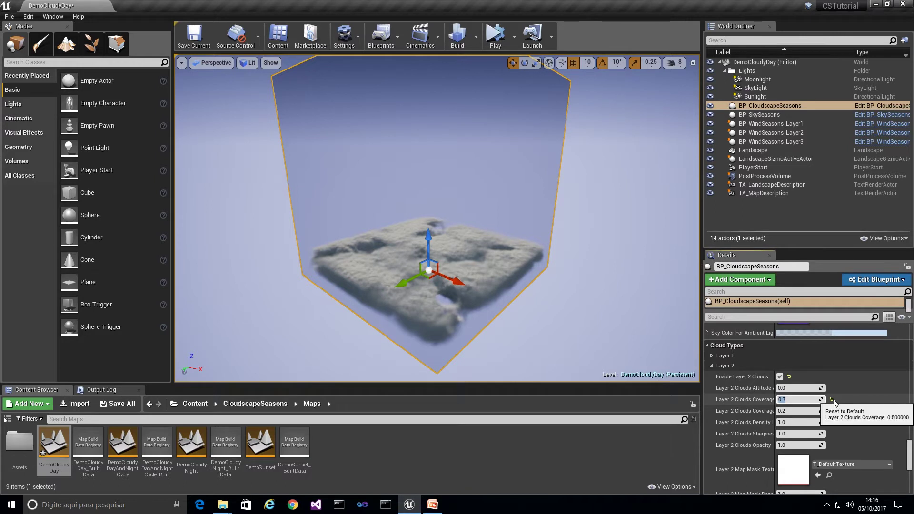
{"action": "type", "text": "0.5"}
{"action": "key", "text": "Return"}
{"action": "right_click_drag", "start_coordinate": [428, 257], "coordinate": [457, 271]}
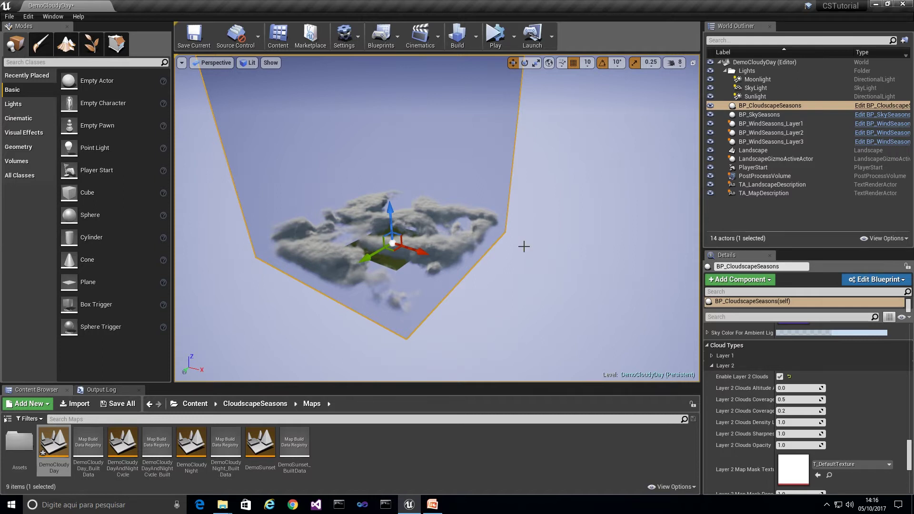
Focus the view on the Sunlight actor to return to ground level, and bring up its light intensity settings.
{"action": "left_click", "coordinate": [762, 98]}
{"action": "key", "text": "f"}
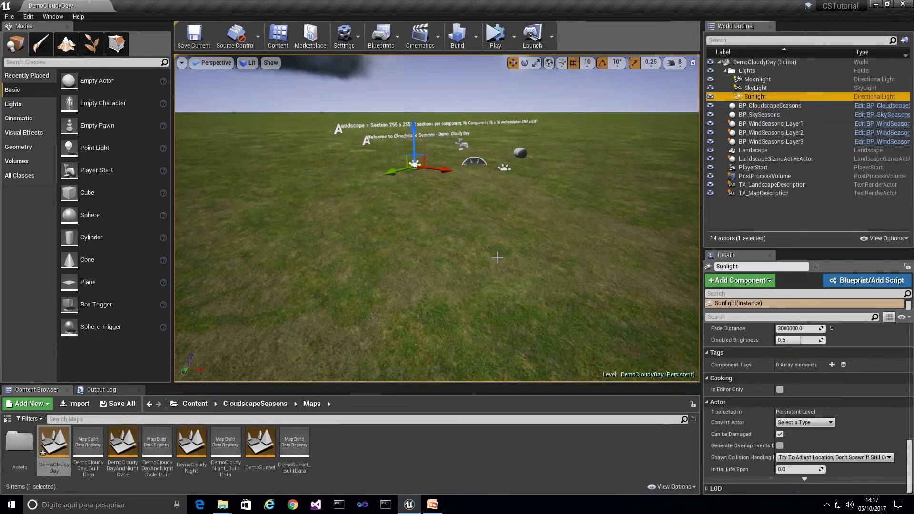
{"action": "right_click_drag", "start_coordinate": [495, 257], "coordinate": [488, 283]}
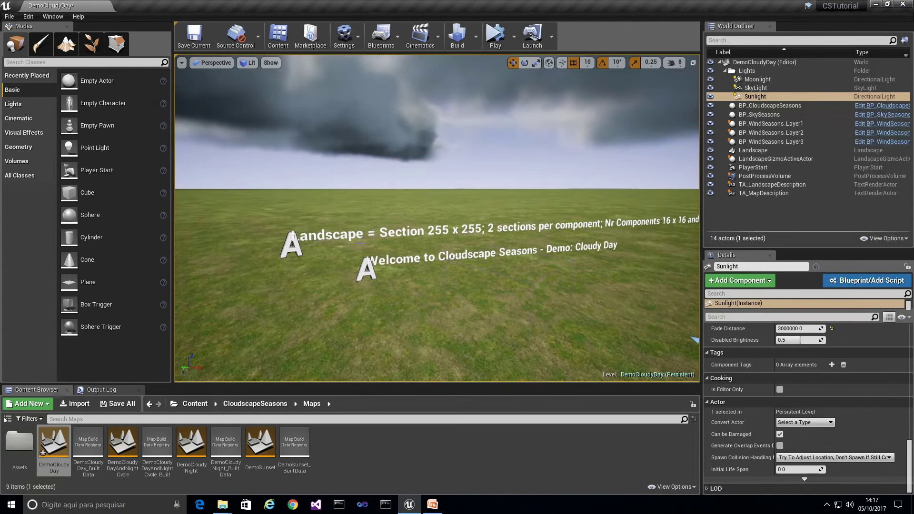
{"action": "right_click_drag", "start_coordinate": [489, 283], "coordinate": [500, 284]}
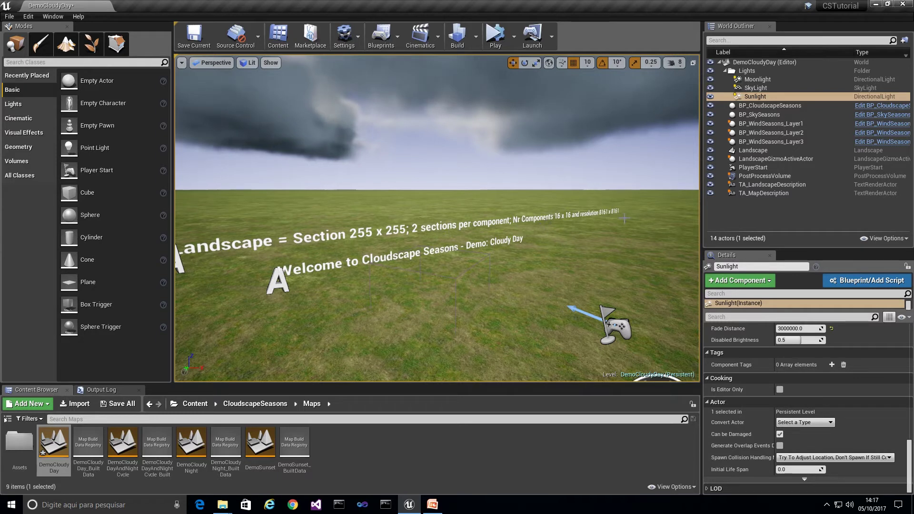
{"action": "right_click_drag", "start_coordinate": [567, 216], "coordinate": [558, 235]}
{"action": "left_click_drag", "start_coordinate": [910, 447], "coordinate": [909, 333]}
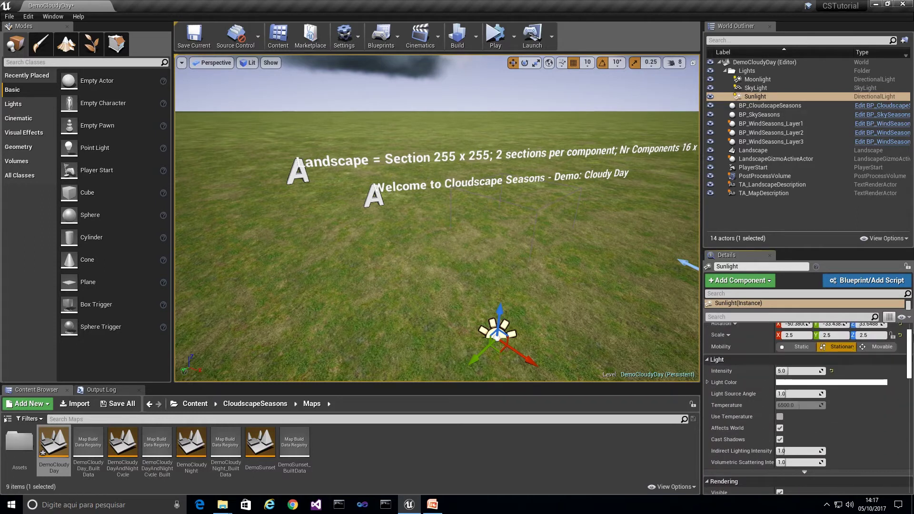
Select BP_CloudscapeSeasons, expand its Layer 1 cloud type settings, and turn the view up toward the sky.
{"action": "left_click", "coordinate": [776, 106]}
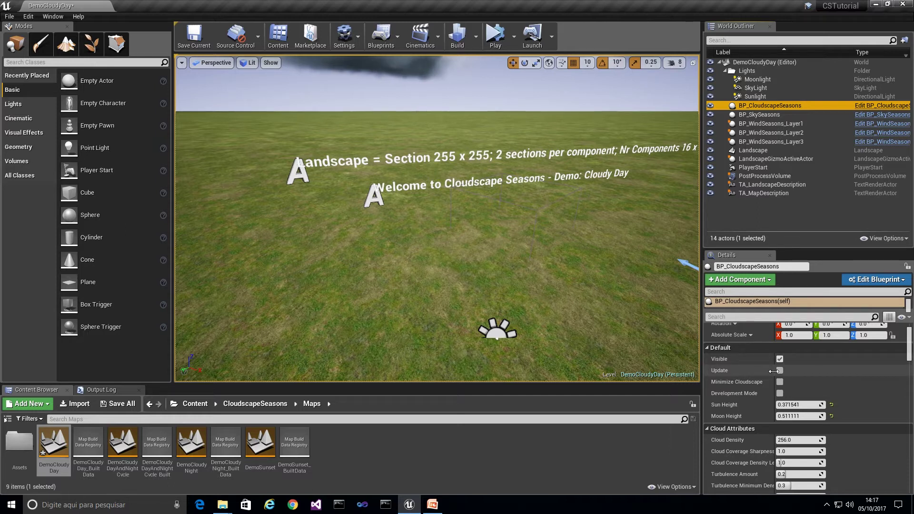
{"action": "scroll", "coordinate": [773, 414], "scroll_direction": "down", "scroll_amount": 3}
{"action": "scroll", "coordinate": [828, 421], "scroll_direction": "down", "scroll_amount": 8}
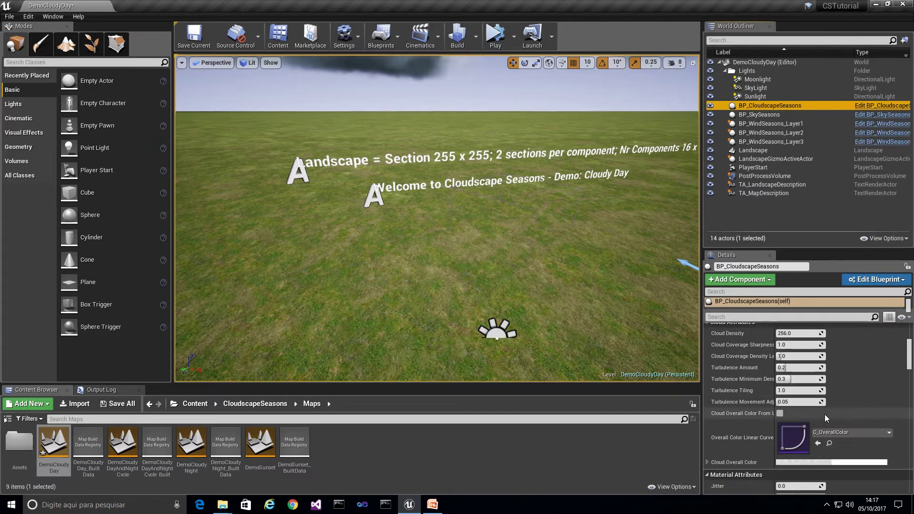
{"action": "scroll", "coordinate": [876, 412], "scroll_direction": "up", "scroll_amount": 1}
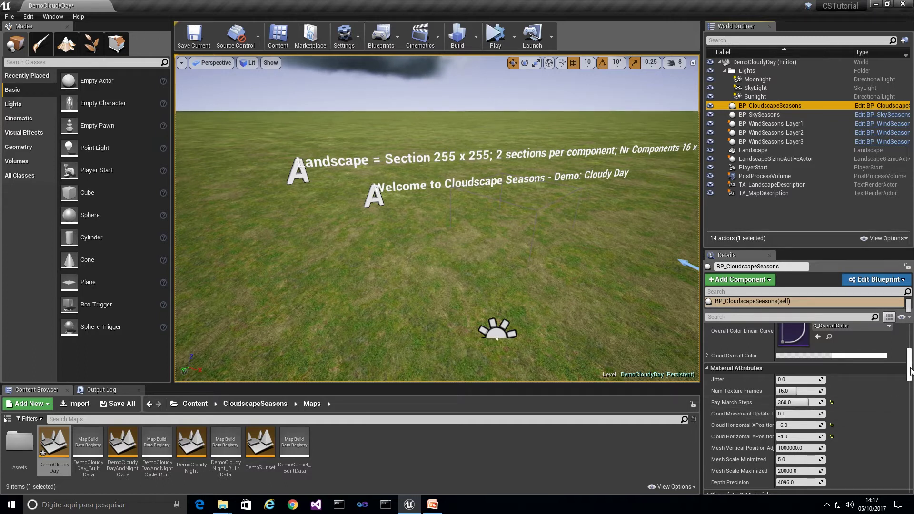
{"action": "scroll", "coordinate": [878, 371], "scroll_direction": "down", "scroll_amount": 4}
{"action": "scroll", "coordinate": [866, 379], "scroll_direction": "down", "scroll_amount": 12}
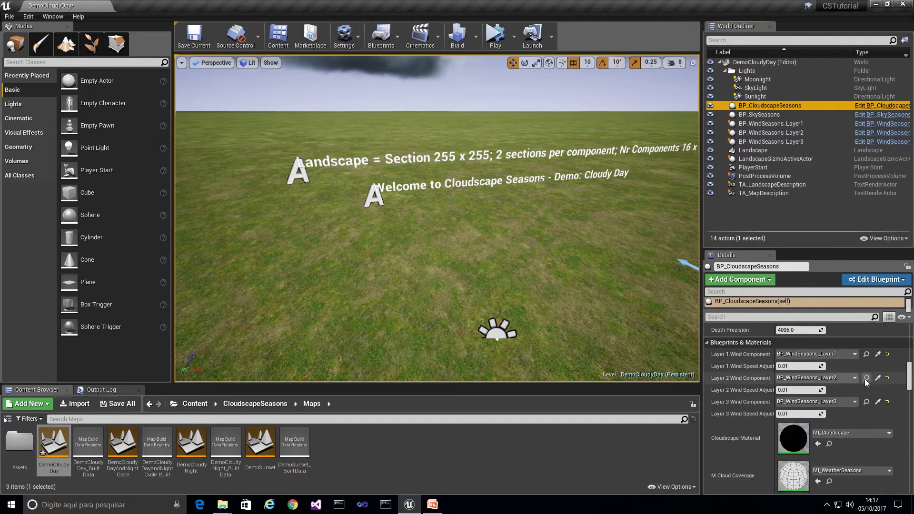
{"action": "scroll", "coordinate": [863, 381], "scroll_direction": "down", "scroll_amount": 10}
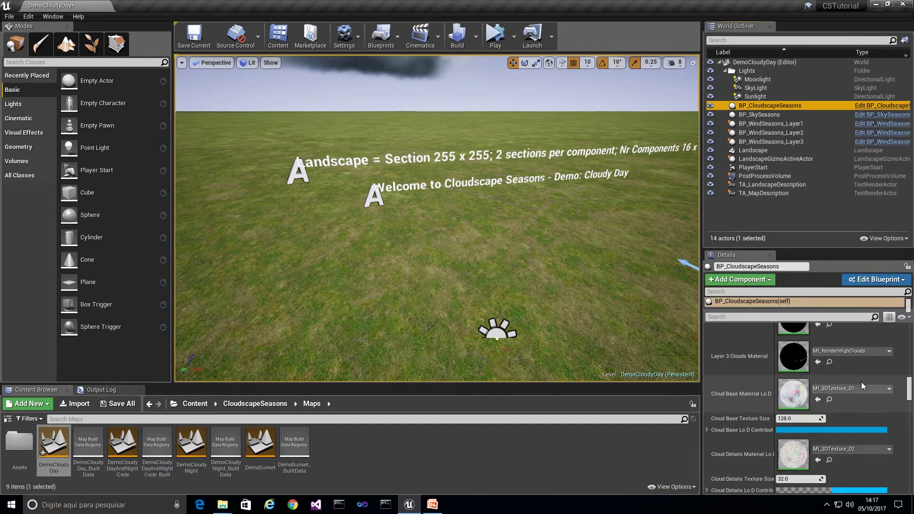
{"action": "scroll", "coordinate": [857, 390], "scroll_direction": "down", "scroll_amount": 10}
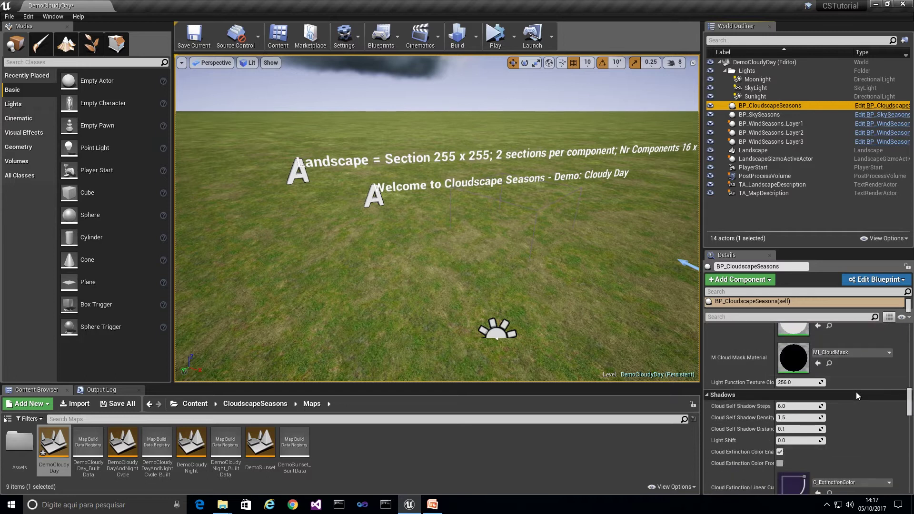
{"action": "scroll", "coordinate": [856, 393], "scroll_direction": "down", "scroll_amount": 6}
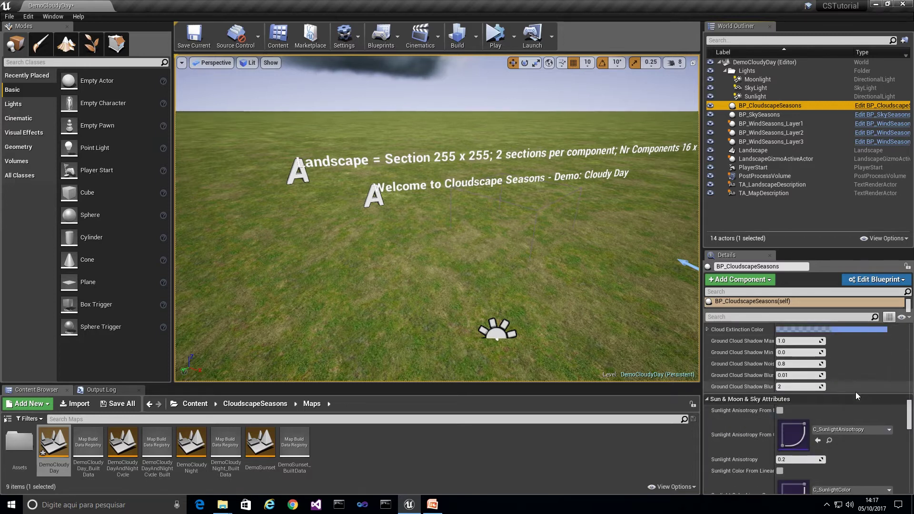
{"action": "scroll", "coordinate": [855, 392], "scroll_direction": "down", "scroll_amount": 3}
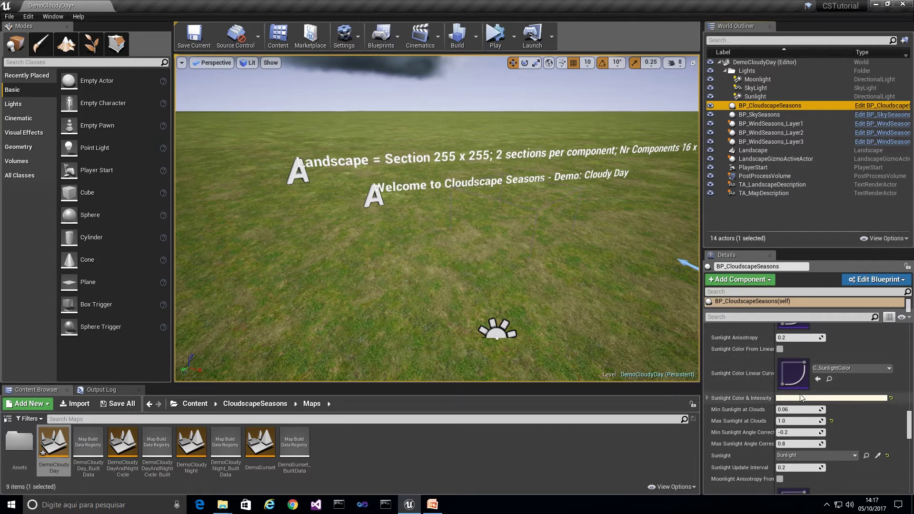
{"action": "scroll", "coordinate": [815, 398], "scroll_direction": "down", "scroll_amount": 3}
{"action": "scroll", "coordinate": [781, 443], "scroll_direction": "down", "scroll_amount": 7}
{"action": "scroll", "coordinate": [780, 444], "scroll_direction": "down", "scroll_amount": 8}
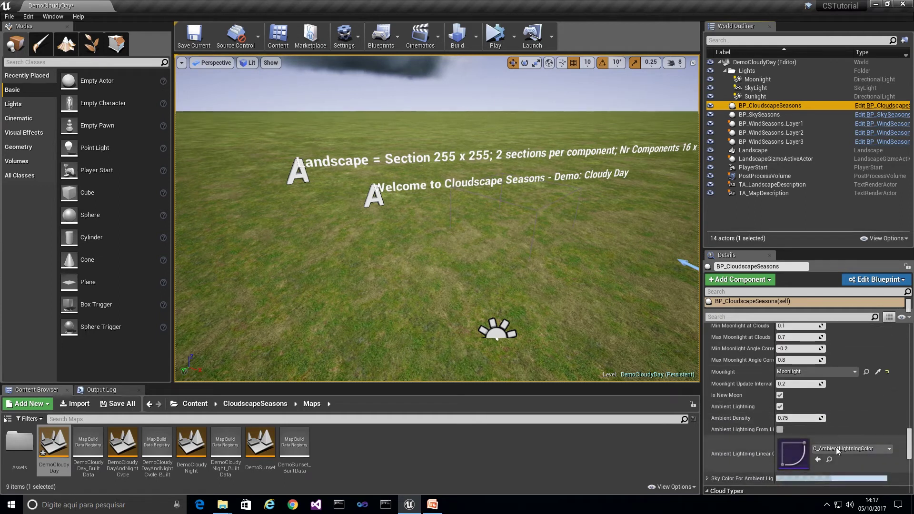
{"action": "scroll", "coordinate": [837, 451], "scroll_direction": "down", "scroll_amount": 8}
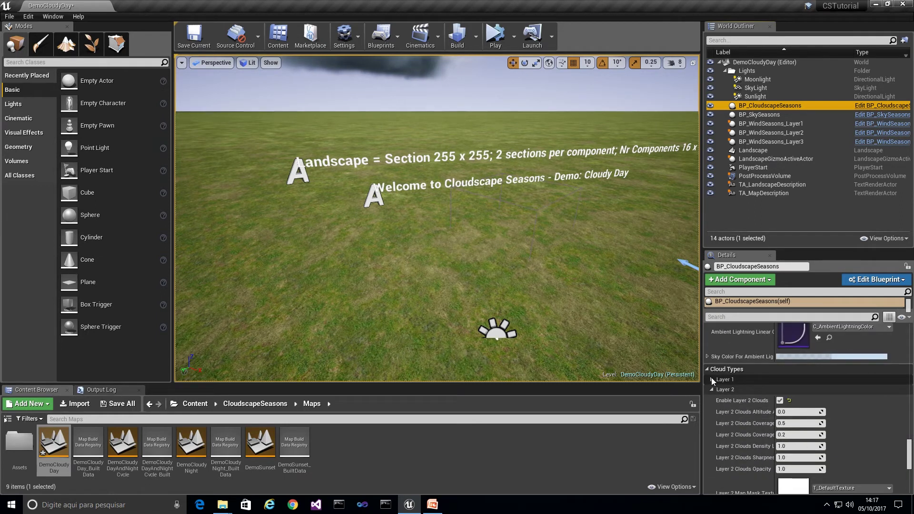
{"action": "left_click", "coordinate": [712, 380]}
{"action": "scroll", "coordinate": [729, 398], "scroll_direction": "down", "scroll_amount": 4}
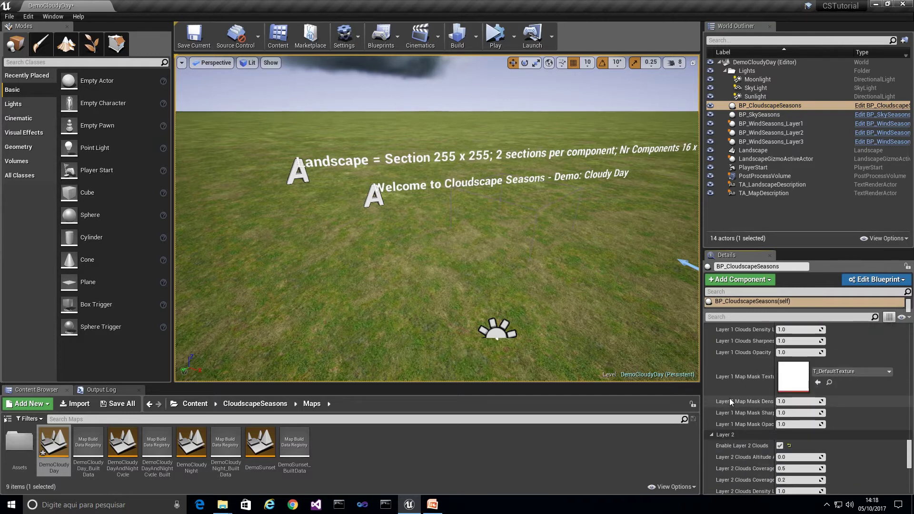
{"action": "right_click_drag", "start_coordinate": [438, 238], "coordinate": [538, 277]}
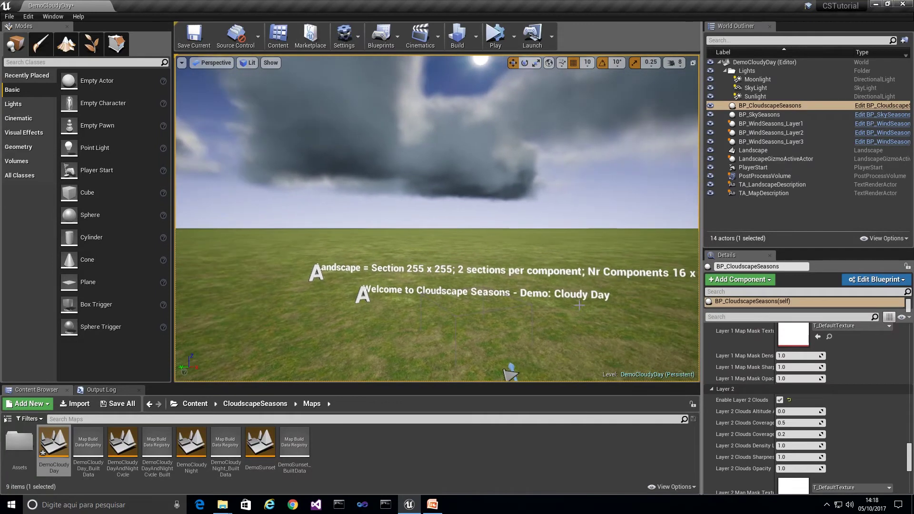
Disable the Layer 2 clouds, enable the Layer 1 clouds, and look around the sky showing only Layer 1.
{"action": "left_click", "coordinate": [779, 401]}
{"action": "scroll", "coordinate": [827, 418], "scroll_direction": "up", "scroll_amount": 5}
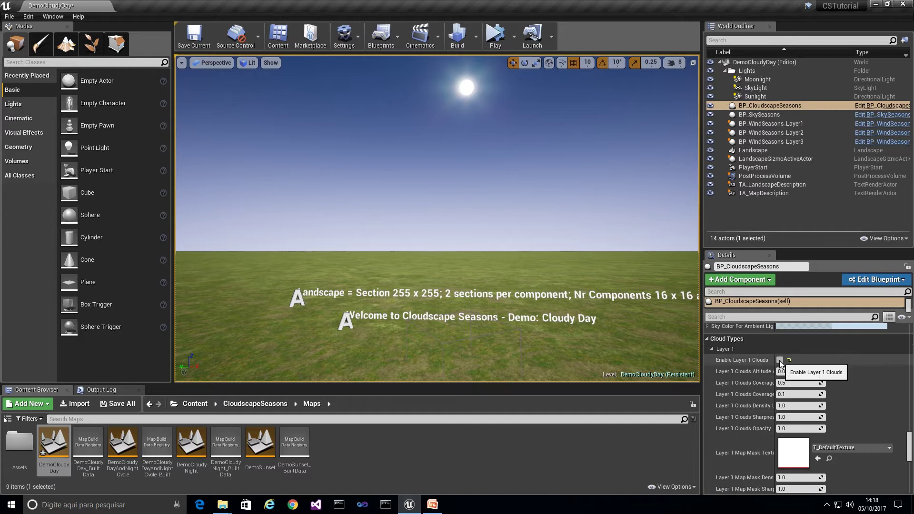
{"action": "left_click", "coordinate": [780, 360]}
{"action": "right_click_drag", "start_coordinate": [657, 310], "coordinate": [676, 285]}
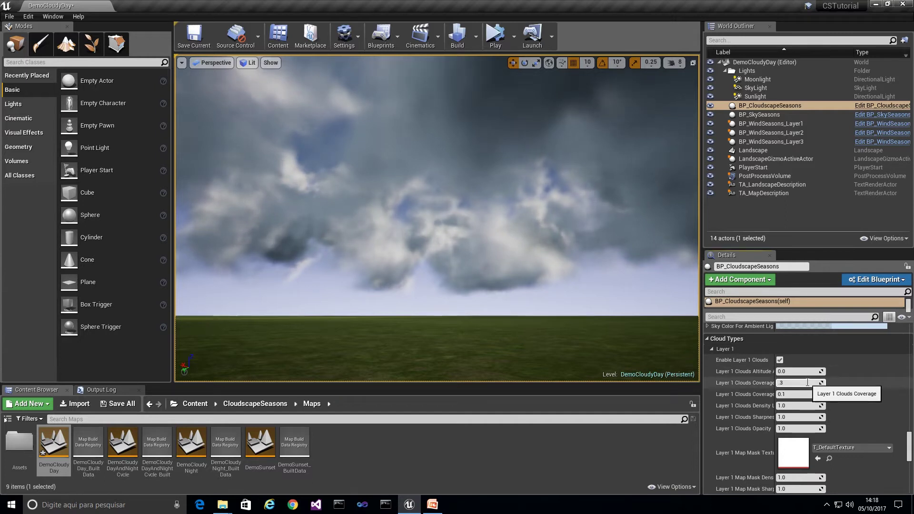
Set the Layer 1 clouds coverage to 0.34 and look around the sky from ground level.
{"action": "left_click", "coordinate": [807, 383]}
{"action": "type", "text": ".34"}
{"action": "key", "text": "Return"}
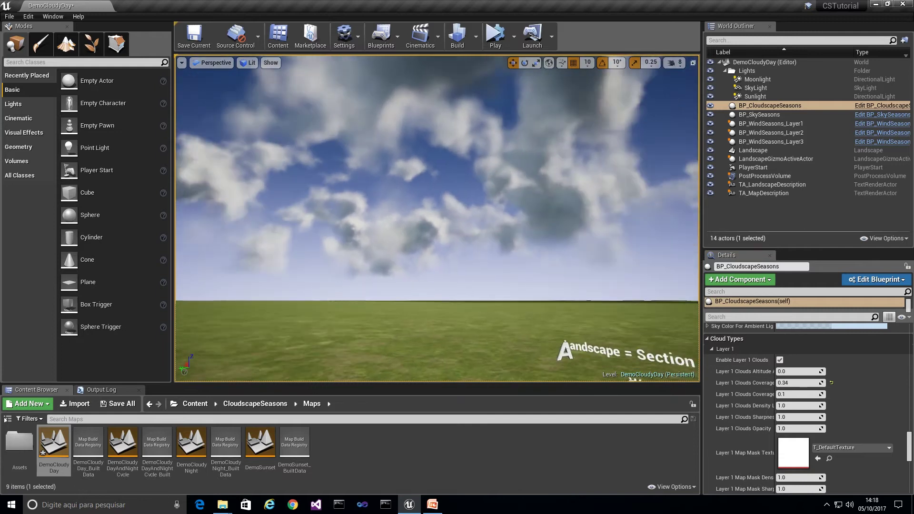
{"action": "right_click_drag", "start_coordinate": [437, 219], "coordinate": [567, 204]}
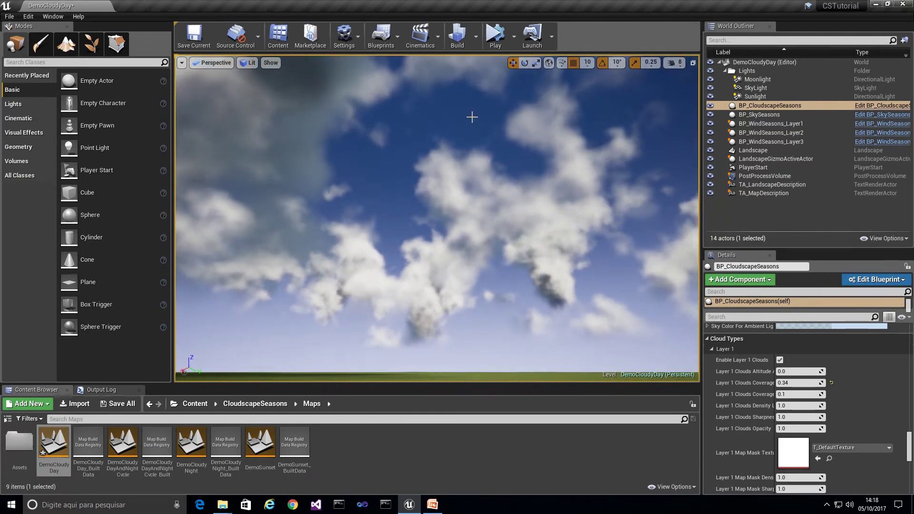
{"action": "right_click_drag", "start_coordinate": [483, 253], "coordinate": [484, 283]}
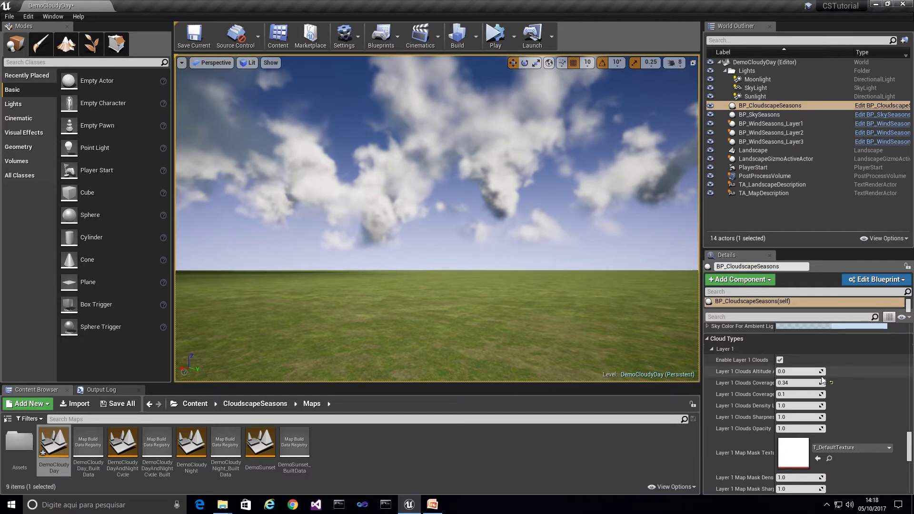
Enable the Layer 2 clouds as well and view both cloud layers together above the horizon.
{"action": "scroll", "coordinate": [767, 366], "scroll_direction": "down", "scroll_amount": 6}
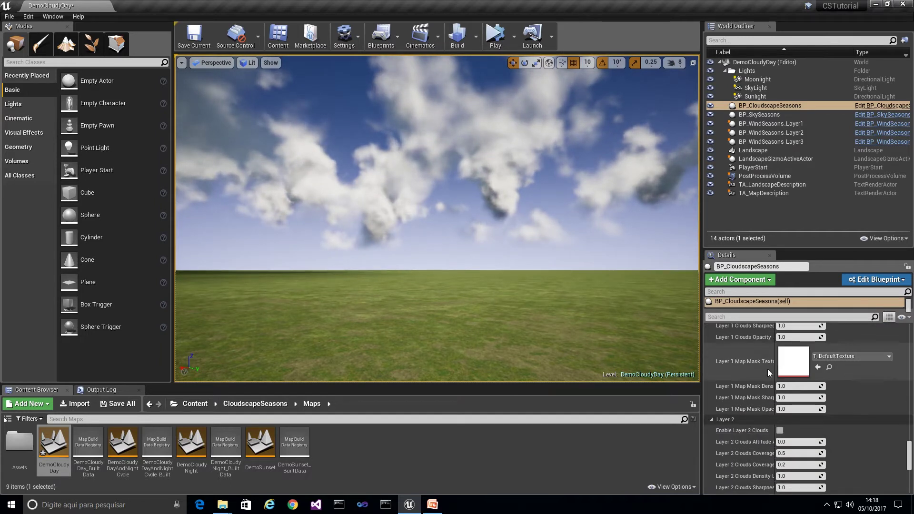
{"action": "left_click", "coordinate": [783, 386]}
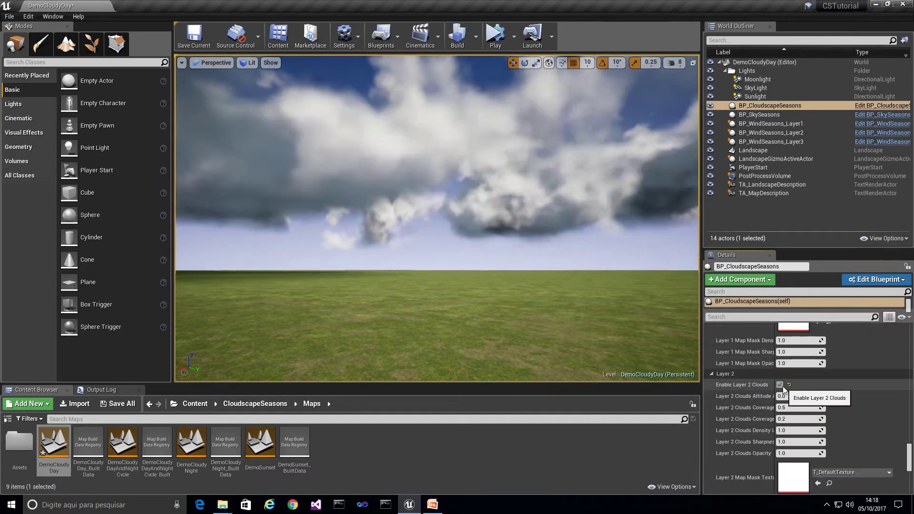
{"action": "right_click_drag", "start_coordinate": [688, 307], "coordinate": [681, 297]}
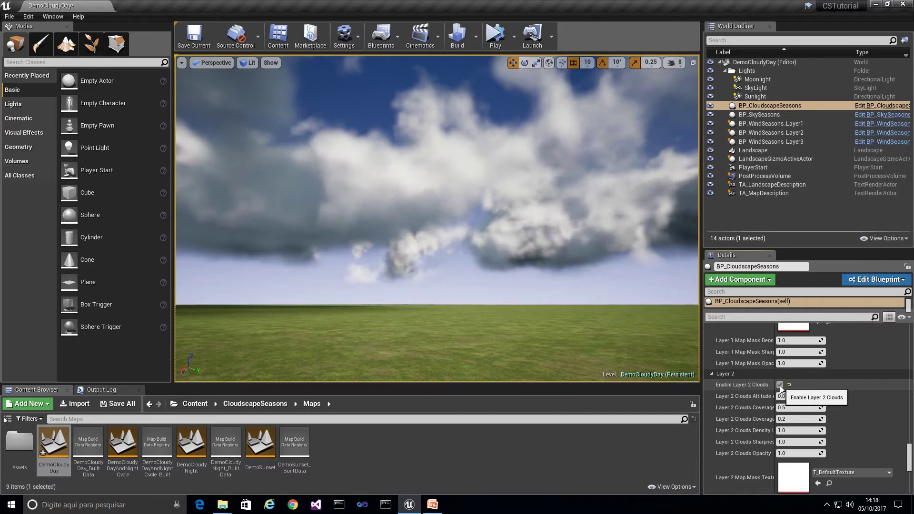
Switch the Layer 1 clouds off and back on to compare the ground-level sky with and without them.
{"action": "mouse_move", "coordinate": [909, 453]}
{"action": "left_mouse_down"}
{"action": "mouse_move", "coordinate": [910, 433]}
{"action": "mouse_move", "coordinate": [909, 452]}
{"action": "mouse_move", "coordinate": [910, 442]}
{"action": "left_mouse_up"}
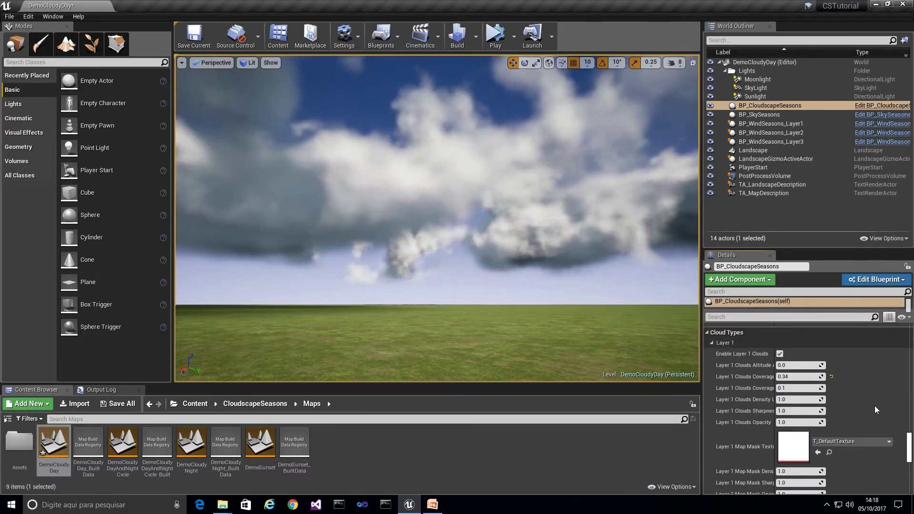
{"action": "left_click", "coordinate": [780, 354]}
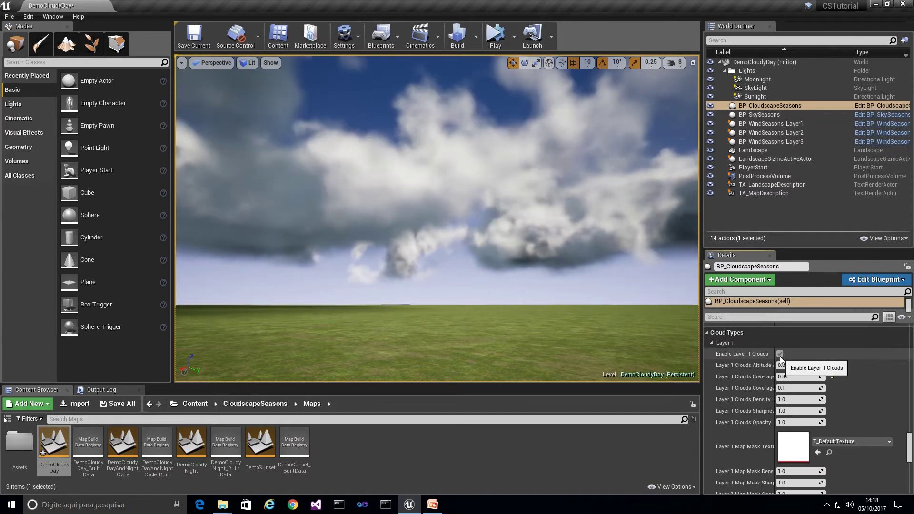
{"action": "left_click", "coordinate": [779, 354]}
Fly the camera up above the Layer 2 clouds and toggle Layer 1 off and on from different angles to compare.
{"action": "right_click_drag", "start_coordinate": [476, 215], "coordinate": [505, 233]}
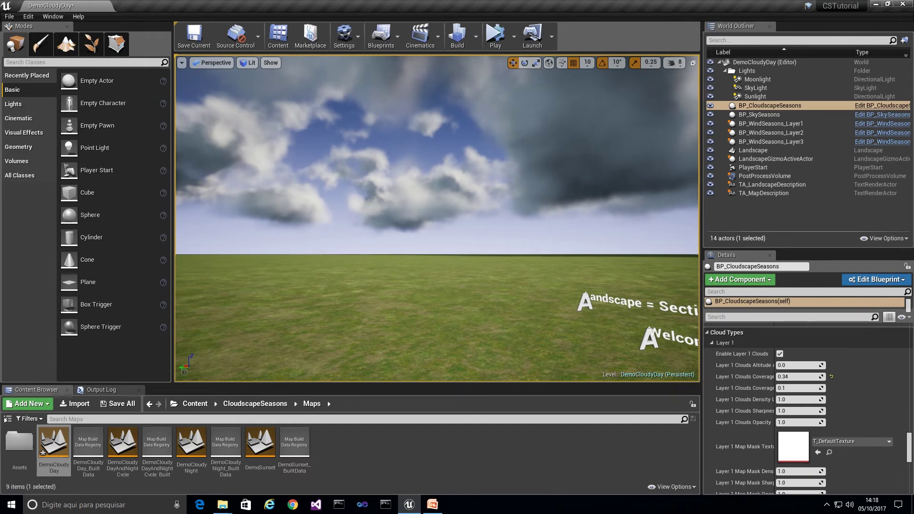
{"action": "right_click_drag", "start_coordinate": [504, 233], "coordinate": [533, 181]}
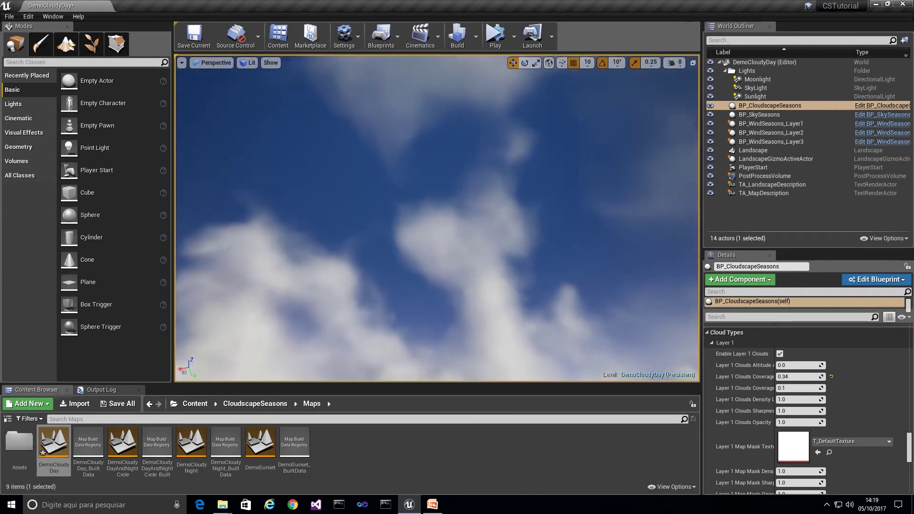
{"action": "right_click_drag", "start_coordinate": [533, 181], "coordinate": [500, 186]}
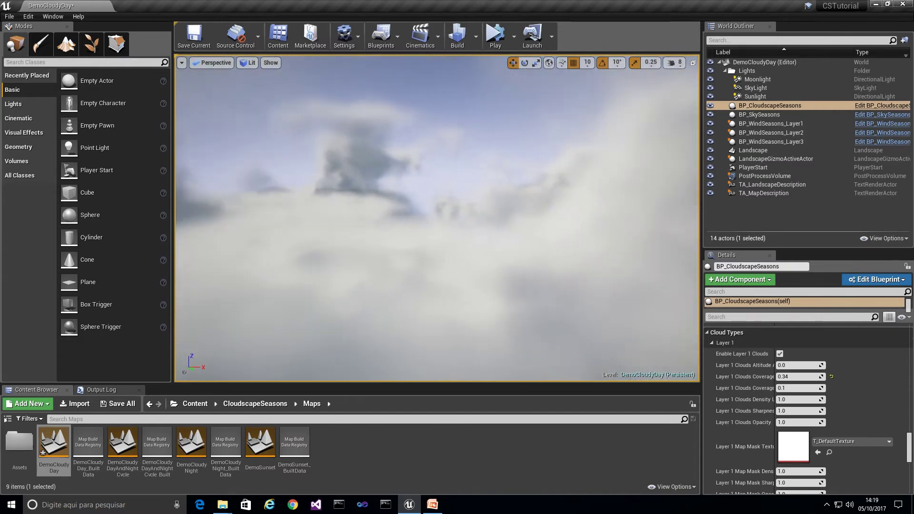
{"action": "left_click", "coordinate": [780, 355]}
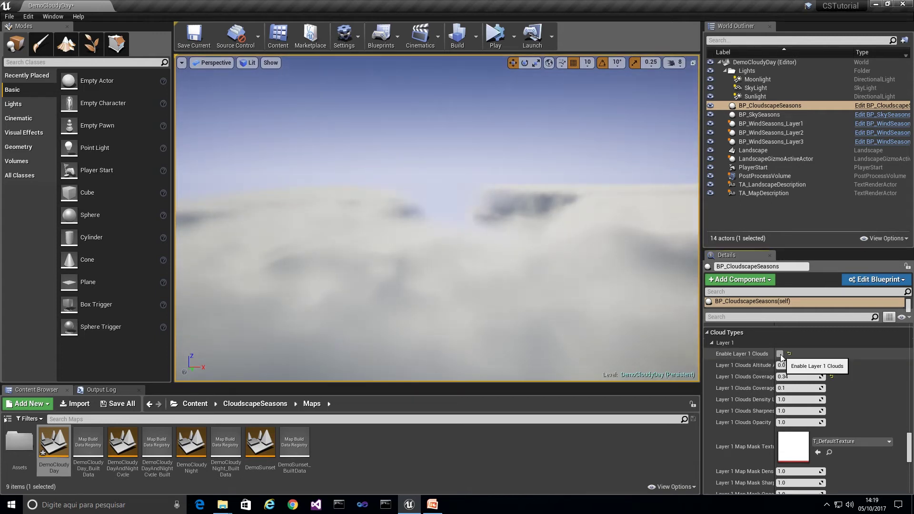
{"action": "left_click", "coordinate": [780, 354]}
{"action": "mouse_move", "coordinate": [467, 192]}
{"action": "right_mouse_down"}
{"action": "mouse_move", "coordinate": [488, 191]}
{"action": "mouse_move", "coordinate": [465, 191]}
{"action": "right_mouse_up"}
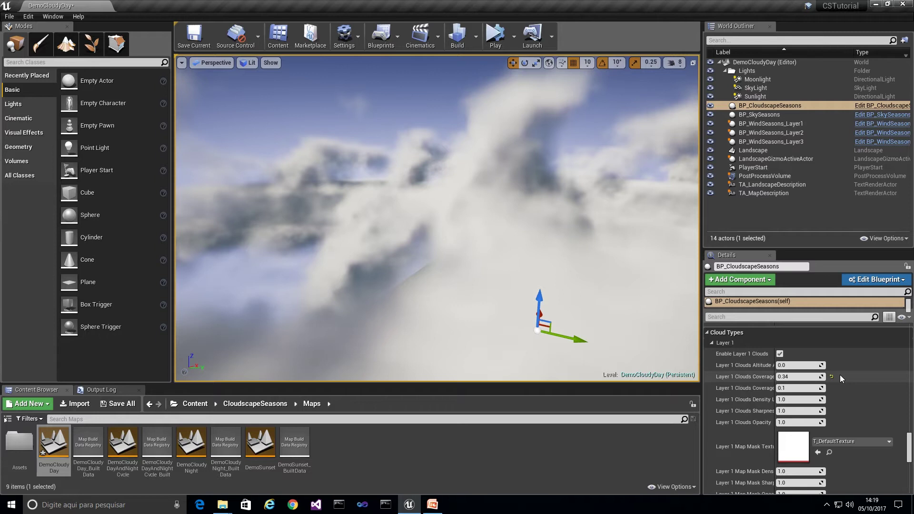
{"action": "right_click_drag", "start_coordinate": [485, 225], "coordinate": [514, 225]}
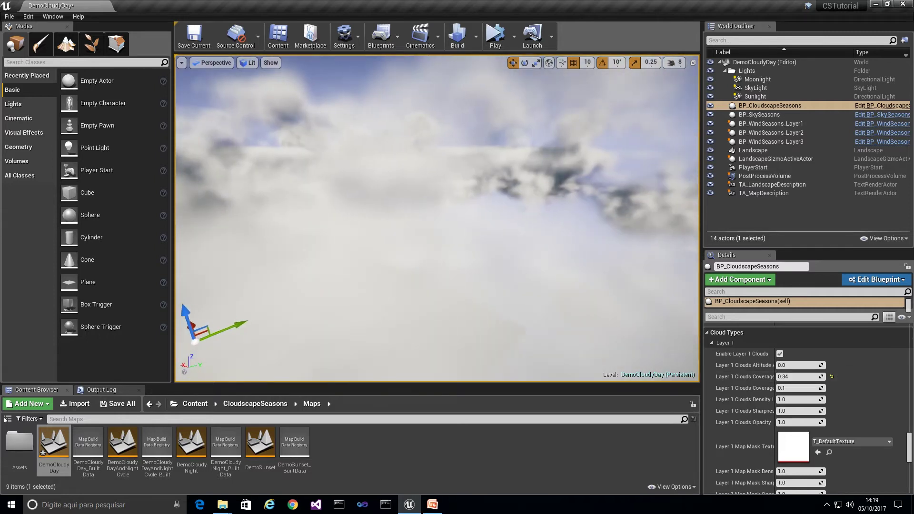
{"action": "left_click", "coordinate": [780, 353]}
{"action": "left_click", "coordinate": [780, 353]}
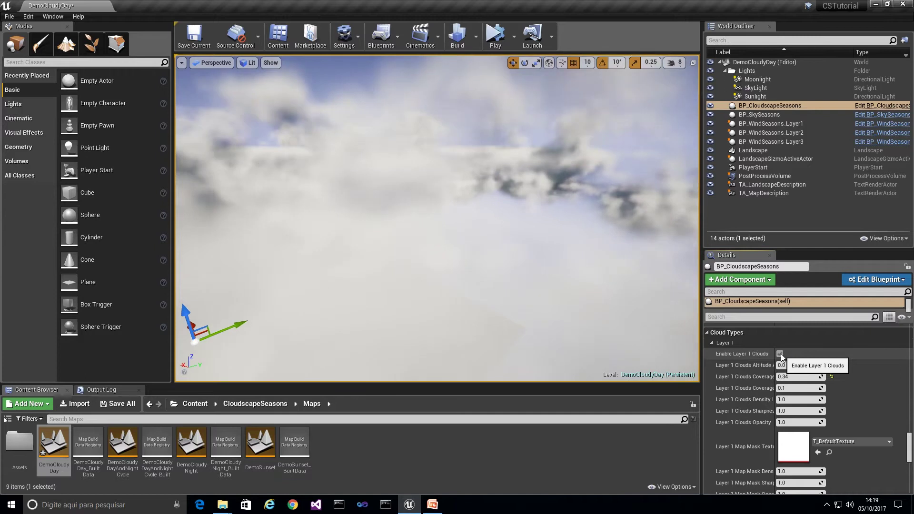
Disable the Layer 2 clouds to view Layer 1 alone from above, and enable them again.
{"action": "scroll", "coordinate": [835, 378], "scroll_direction": "down", "scroll_amount": 3}
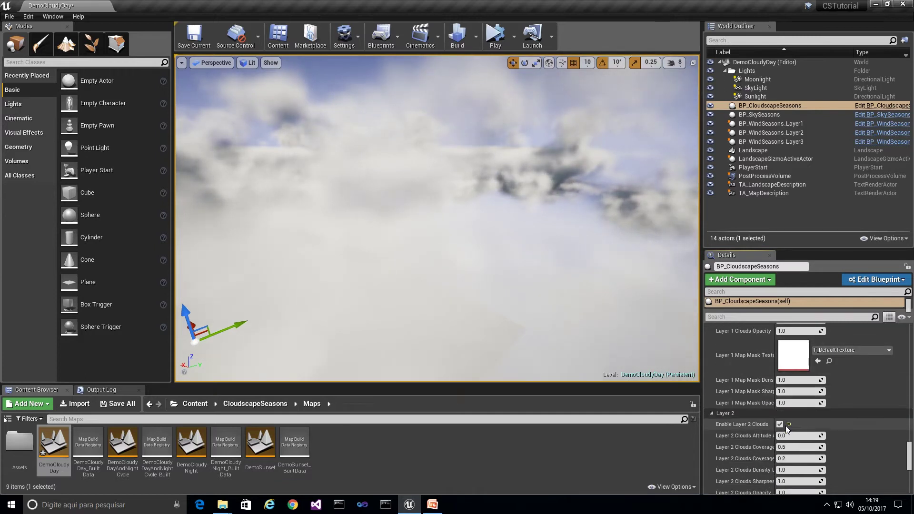
{"action": "left_click", "coordinate": [781, 425]}
{"action": "right_click_drag", "start_coordinate": [562, 267], "coordinate": [495, 205]}
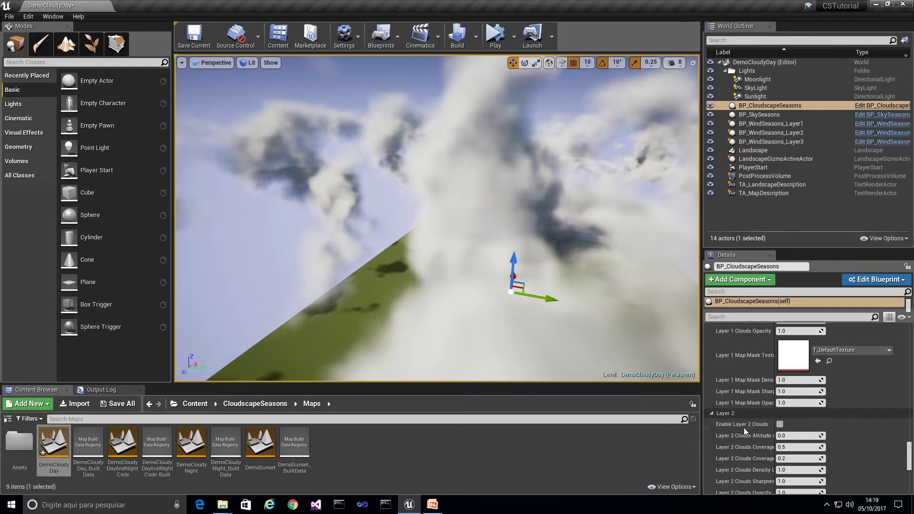
{"action": "left_click", "coordinate": [779, 424]}
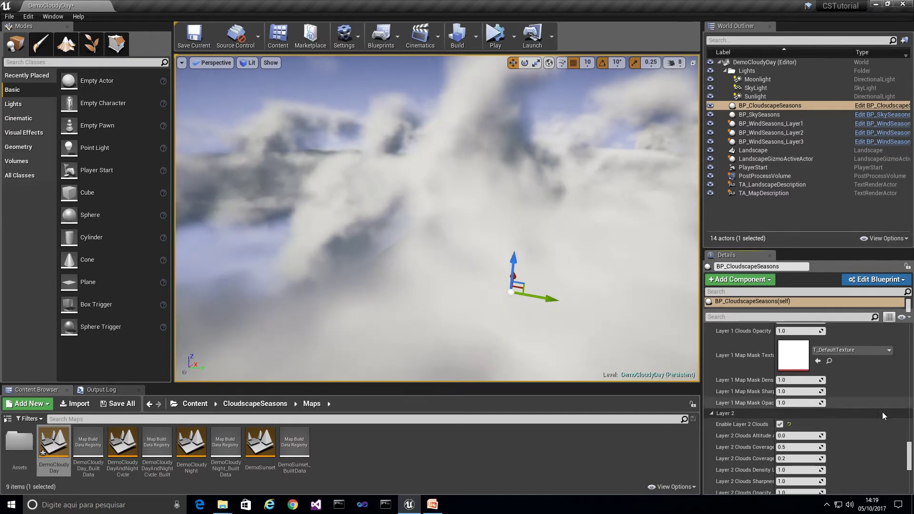
Disable the Layer 1 clouds and look across the Layer 2 clouds from above.
{"action": "left_click_drag", "start_coordinate": [910, 459], "coordinate": [910, 444]}
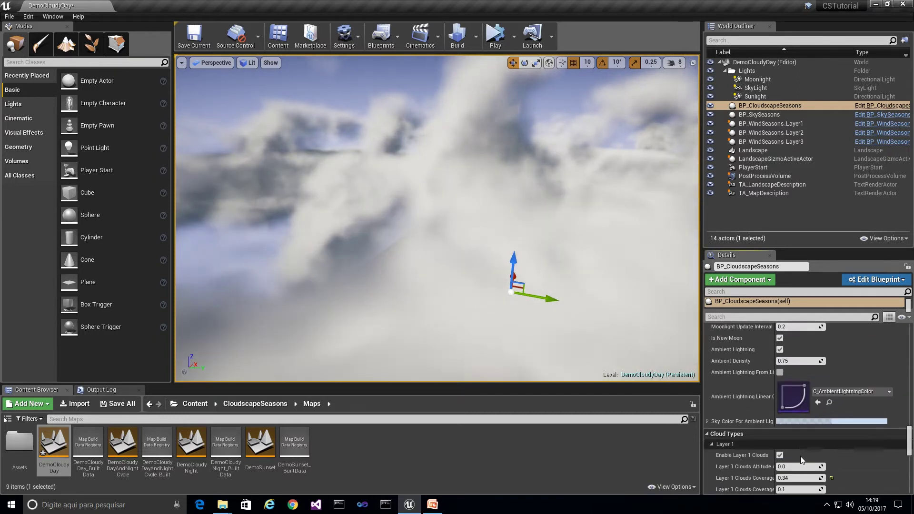
{"action": "left_click", "coordinate": [781, 456]}
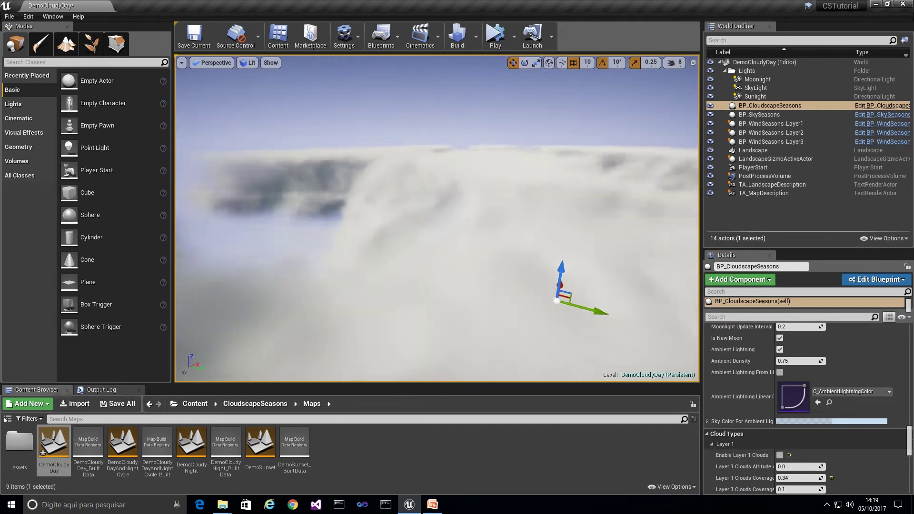
{"action": "right_click_drag", "start_coordinate": [437, 218], "coordinate": [557, 218]}
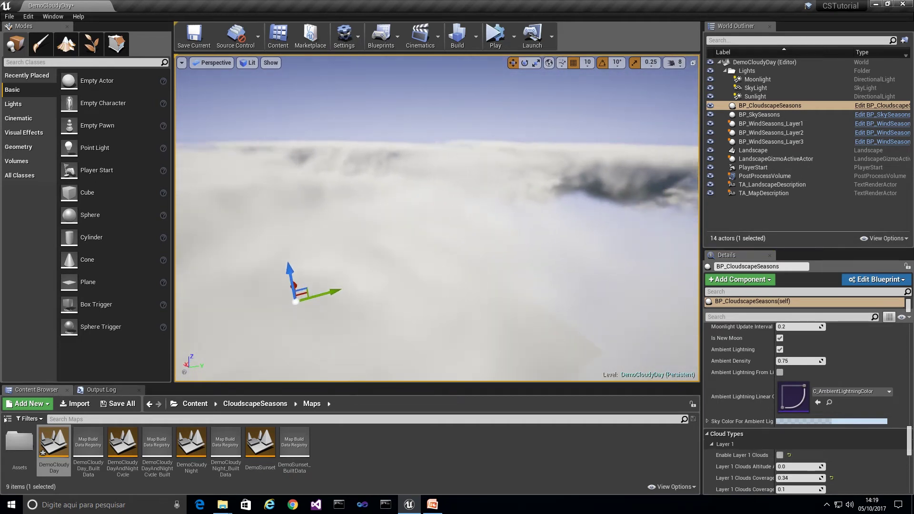
Set the Layer 2 clouds coverage to 0.4 and look across the cloud tops from above.
{"action": "scroll", "coordinate": [848, 393], "scroll_direction": "down", "scroll_amount": 10}
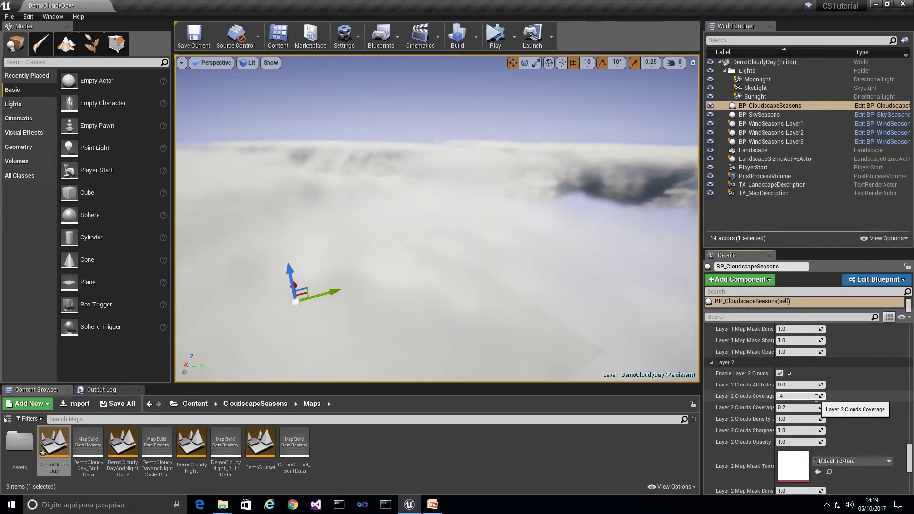
{"action": "key", "text": "Return"}
{"action": "right_click_drag", "start_coordinate": [635, 262], "coordinate": [699, 258]}
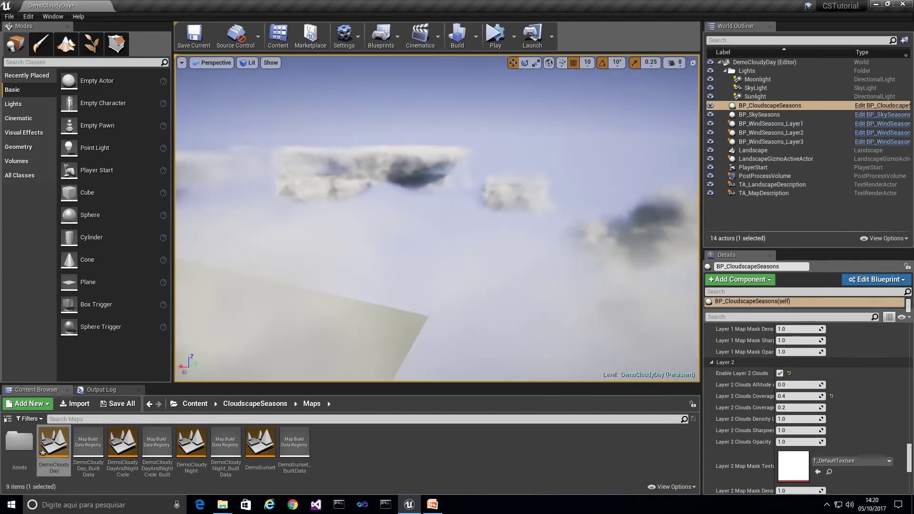
{"action": "right_click_drag", "start_coordinate": [590, 230], "coordinate": [587, 231]}
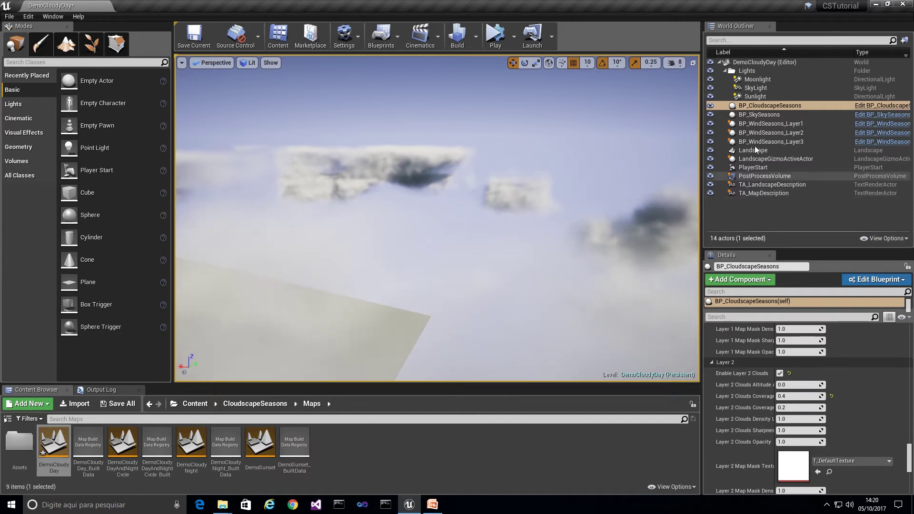
Focus the view on the Sunlight actor to return to ground level, and reselect BP_CloudscapeSeasons.
{"action": "double_click", "coordinate": [757, 96]}
{"action": "right_click_drag", "start_coordinate": [534, 185], "coordinate": [514, 200]}
{"action": "left_click", "coordinate": [773, 105]}
{"action": "key", "text": "f"}
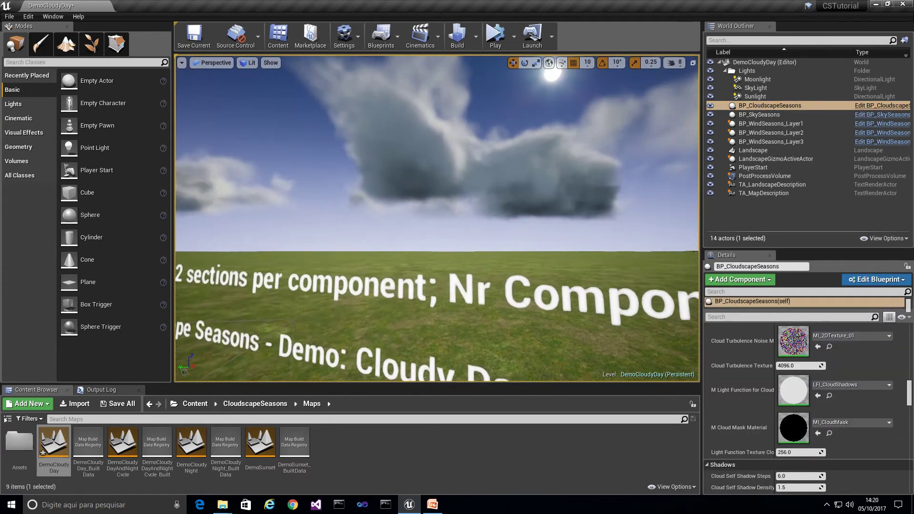
Restore the Layer 2 clouds coverage to its default of 0.5 while viewing the clouds from the ground.
{"action": "right_click_drag", "start_coordinate": [482, 228], "coordinate": [482, 228]}
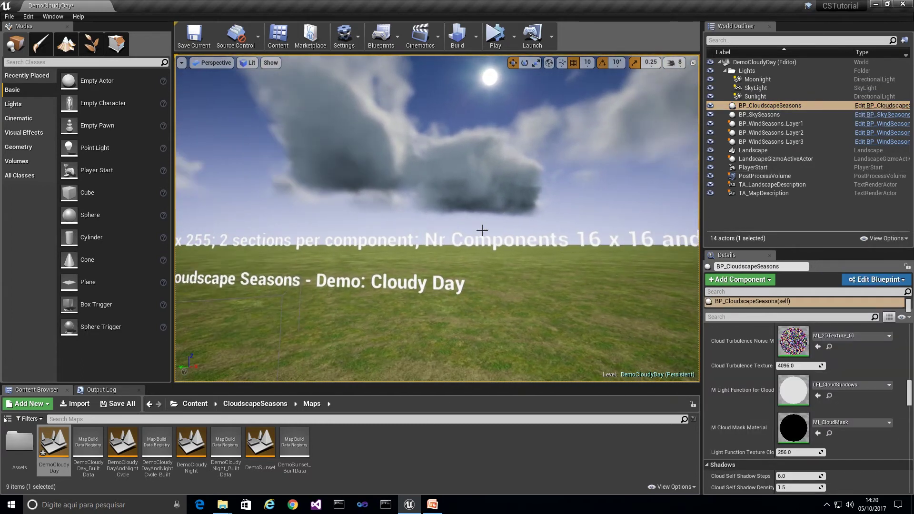
{"action": "left_click_drag", "start_coordinate": [909, 396], "coordinate": [911, 458]}
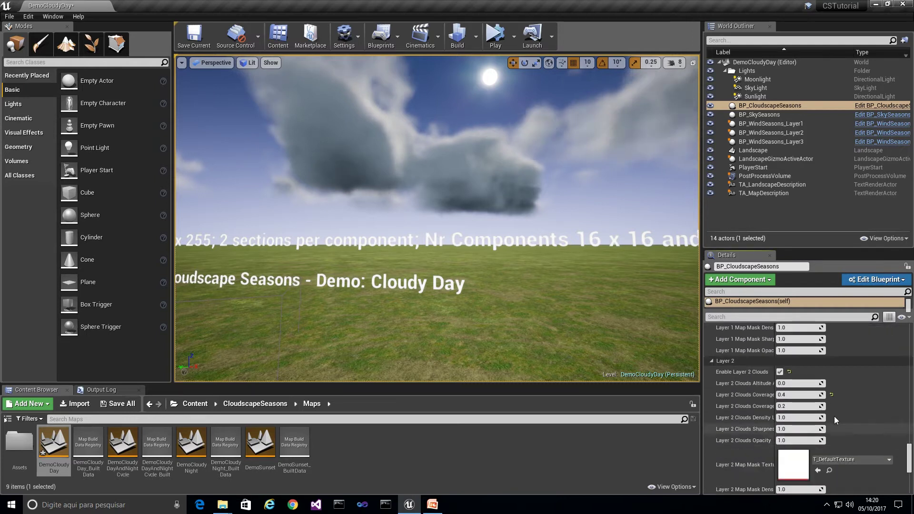
{"action": "left_click", "coordinate": [831, 396]}
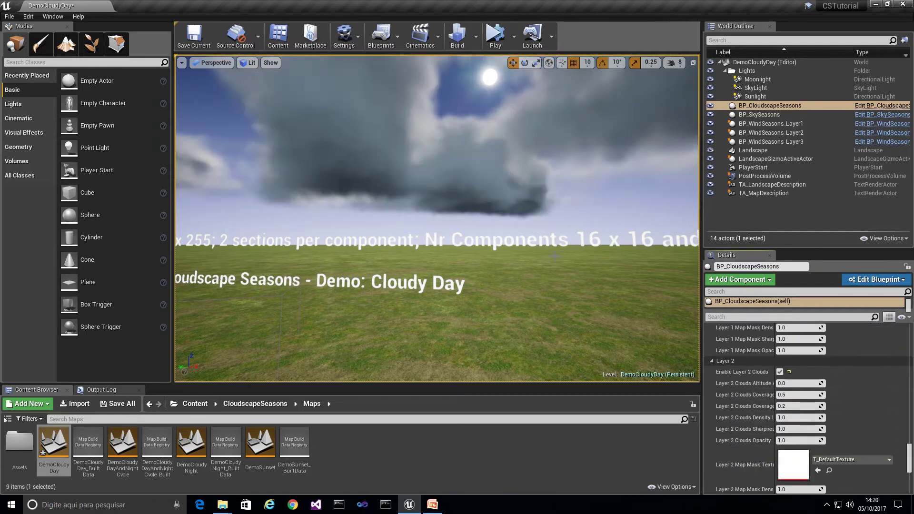
Try raising the Layer 2 clouds density up to 4 to compare the sky, and set it back to 1.
{"action": "left_click", "coordinate": [810, 417]}
{"action": "type", "text": "2"}
{"action": "key", "text": "BackSpace"}
{"action": "type", "text": "4"}
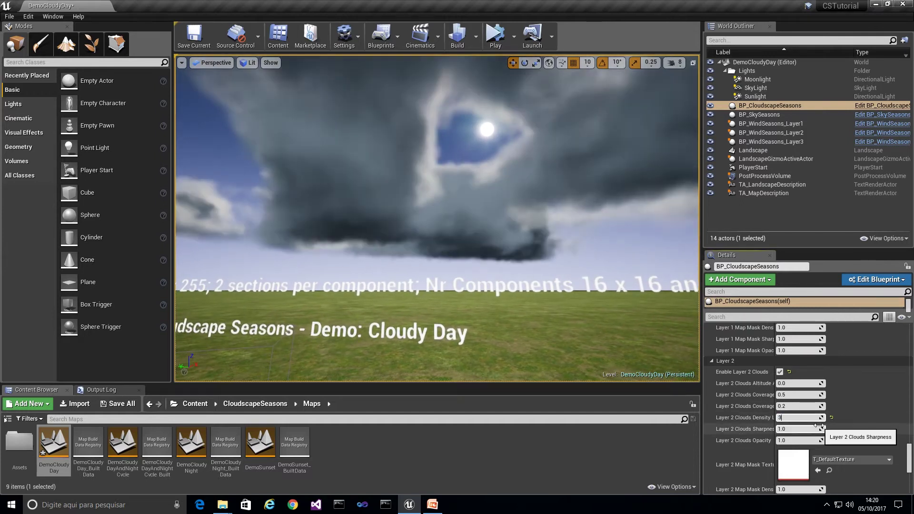
{"action": "key", "text": "Return"}
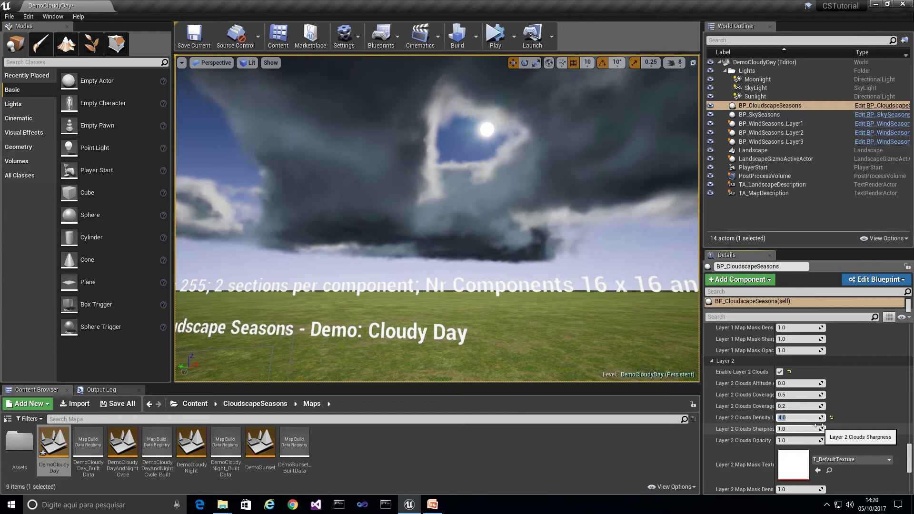
{"action": "type", "text": "1"}
{"action": "key", "text": "Return"}
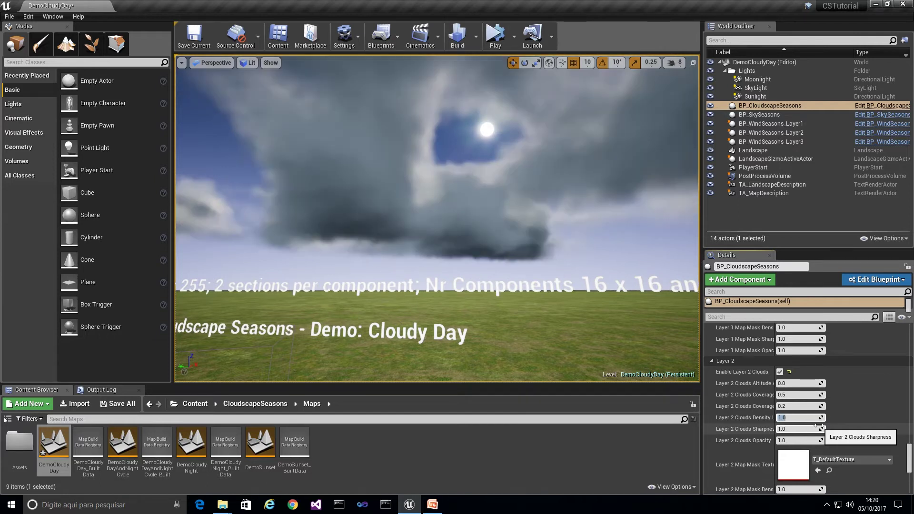
Raise the Layer 2 clouds sharpness to 2, and further to 3.
{"action": "left_click", "coordinate": [794, 431]}
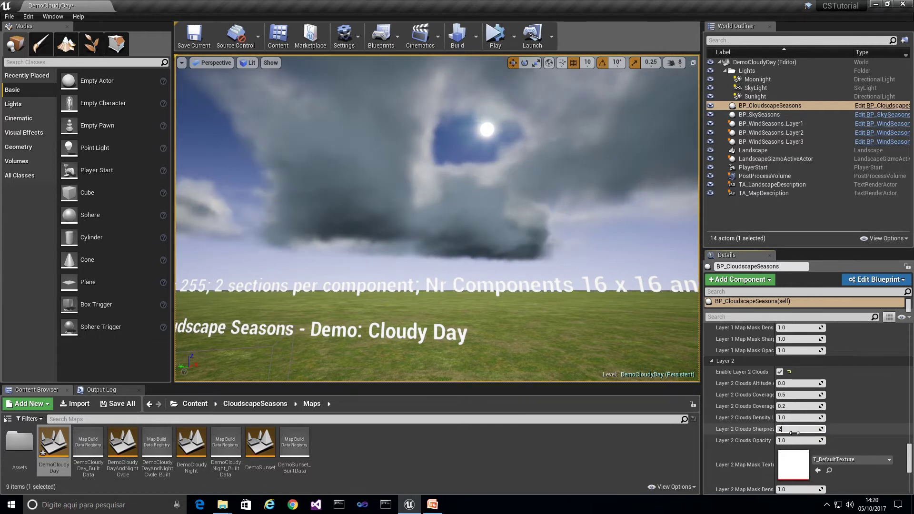
{"action": "key", "text": "Return"}
{"action": "type", "text": "3"}
{"action": "key", "text": "Return"}
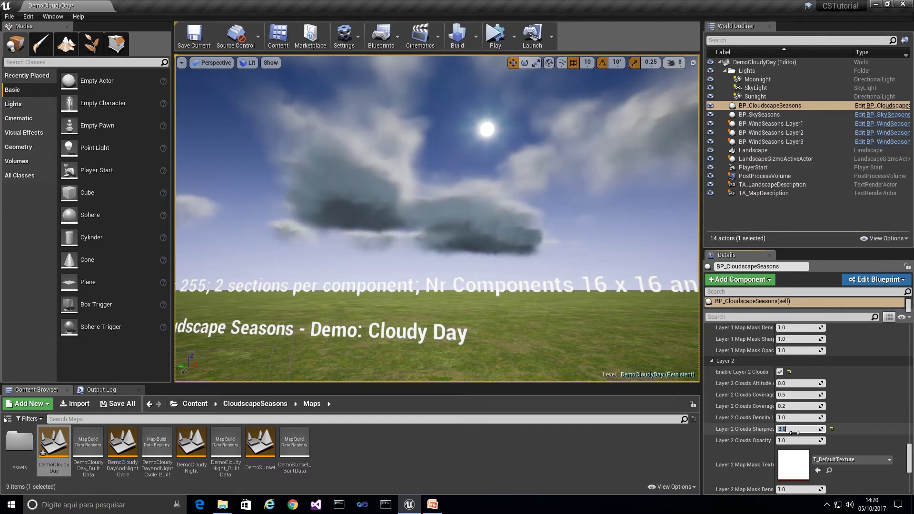
View the clouds around the sky and restore the Layer 2 clouds sharpness to its default of 1.
{"action": "right_click_drag", "start_coordinate": [523, 224], "coordinate": [697, 234]}
{"action": "right_click_drag", "start_coordinate": [437, 219], "coordinate": [564, 225]}
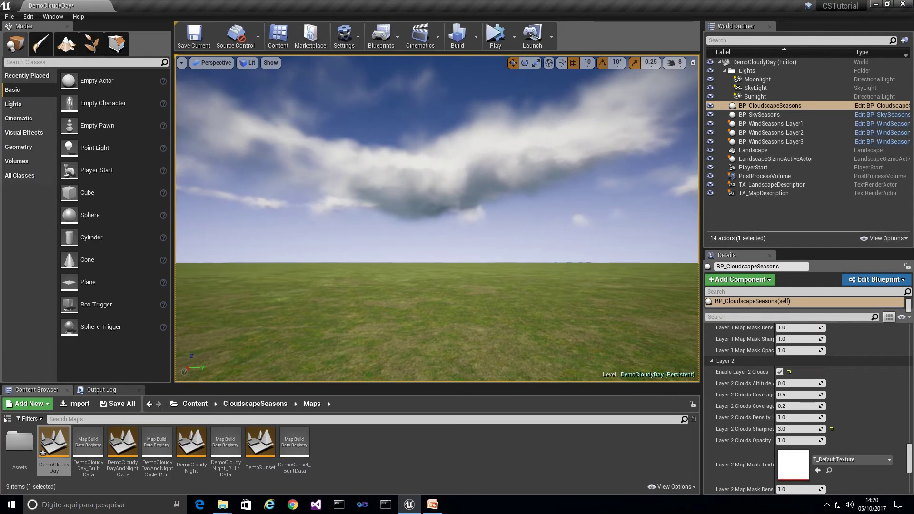
{"action": "left_click", "coordinate": [831, 430]}
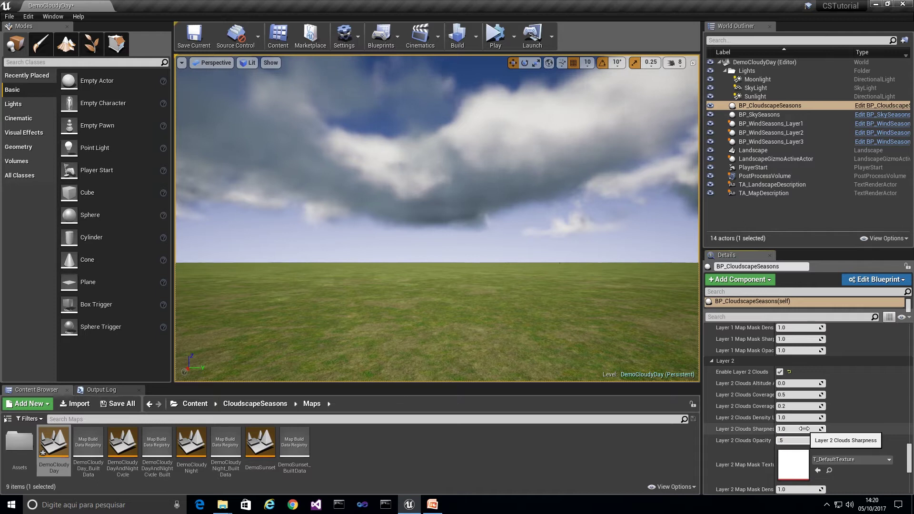
Try lowering the Layer 2 clouds opacity to 0.5, 0.3 and 0.2 to compare the sky, and restore it to 1.
{"action": "type", "text": ".5"}
{"action": "key", "text": "Return"}
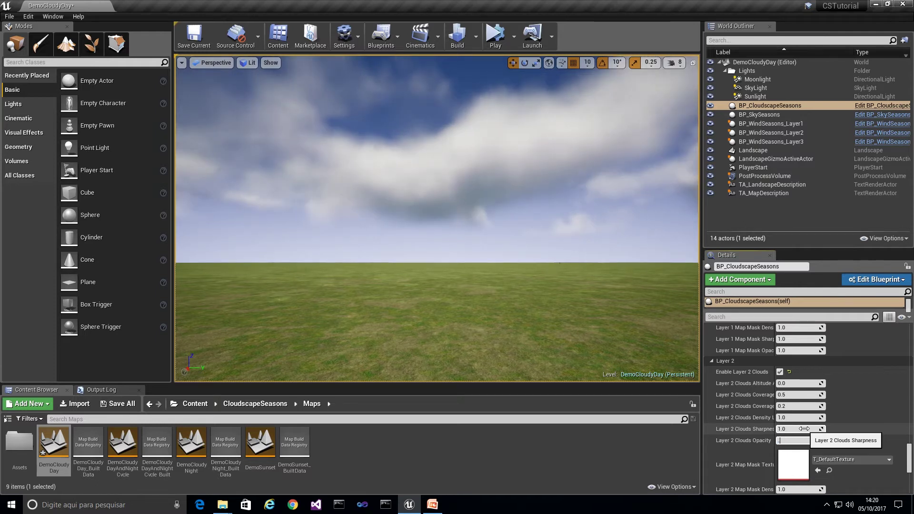
{"action": "type", "text": ".3"}
{"action": "key", "text": "Return"}
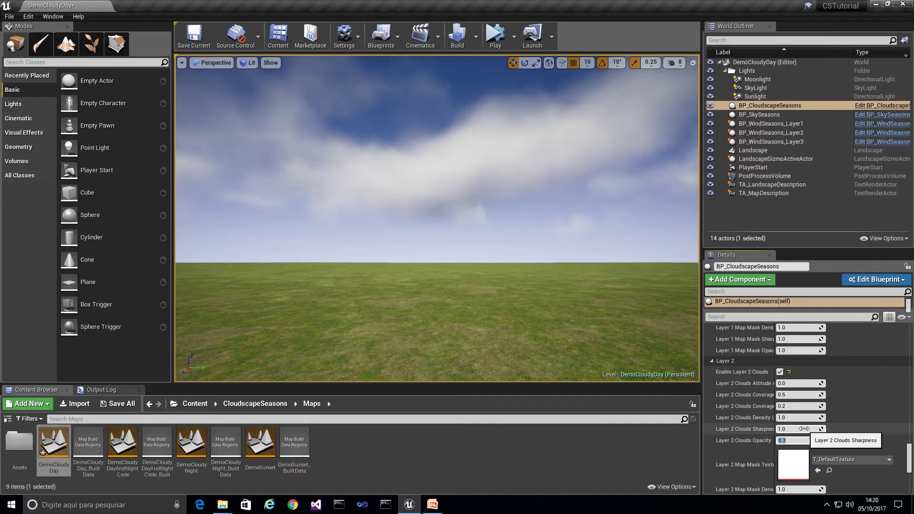
{"action": "key", "text": "Return"}
{"action": "right_click_drag", "start_coordinate": [436, 214], "coordinate": [437, 214]}
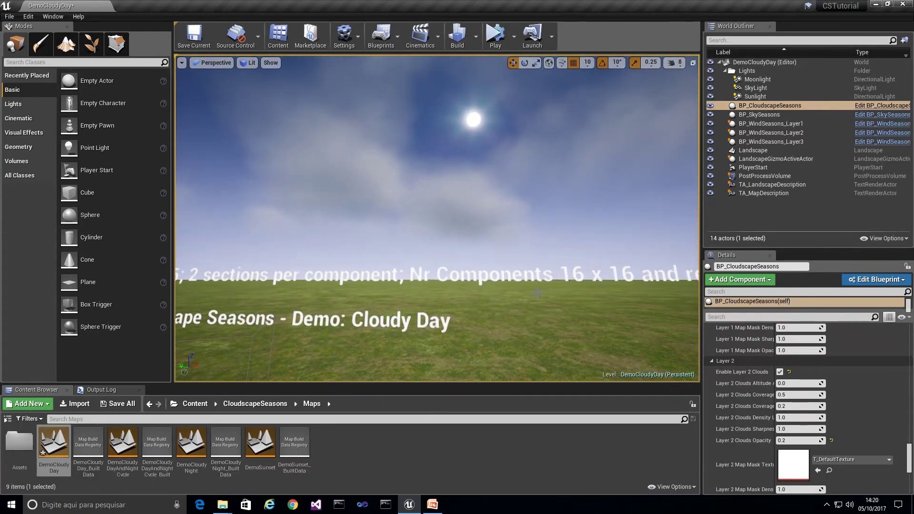
{"action": "left_click", "coordinate": [831, 440]}
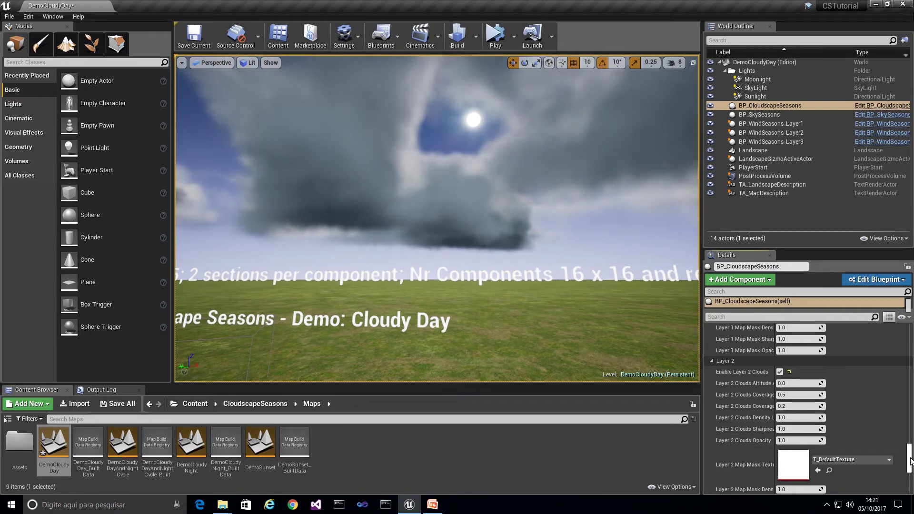
Set the Sunlight Anisotropy of BP_CloudscapeSeasons to -0.5 and view the clouds around the sun.
{"action": "left_click_drag", "start_coordinate": [910, 461], "coordinate": [911, 434]}
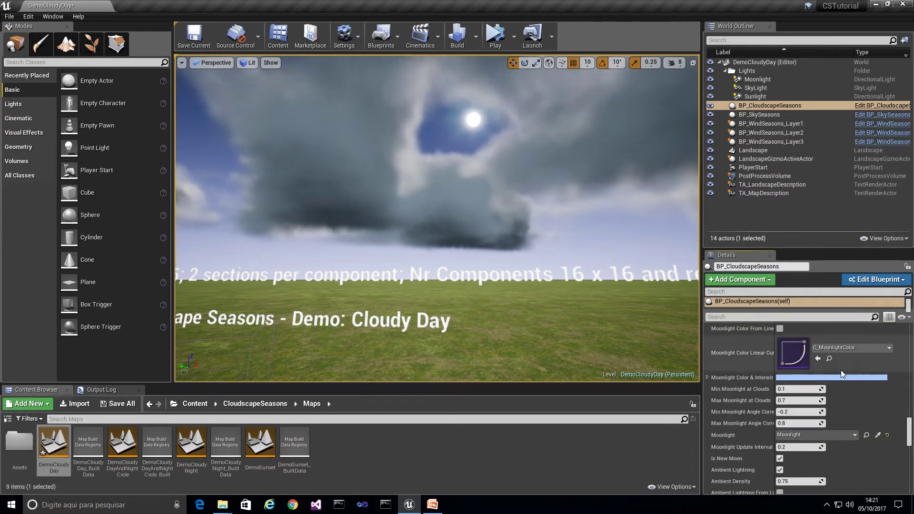
{"action": "scroll", "coordinate": [821, 375], "scroll_direction": "up", "scroll_amount": 2}
{"action": "scroll", "coordinate": [817, 378], "scroll_direction": "up", "scroll_amount": 10}
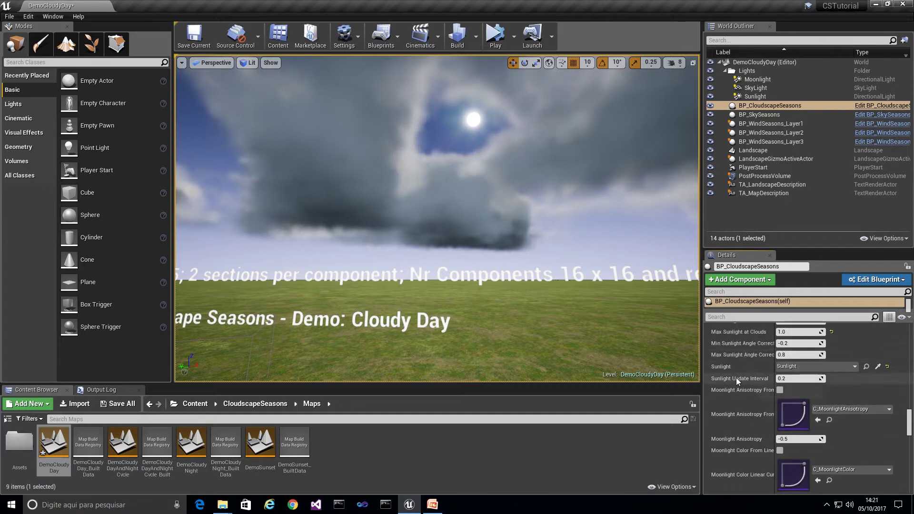
{"action": "scroll", "coordinate": [736, 378], "scroll_direction": "up", "scroll_amount": 4}
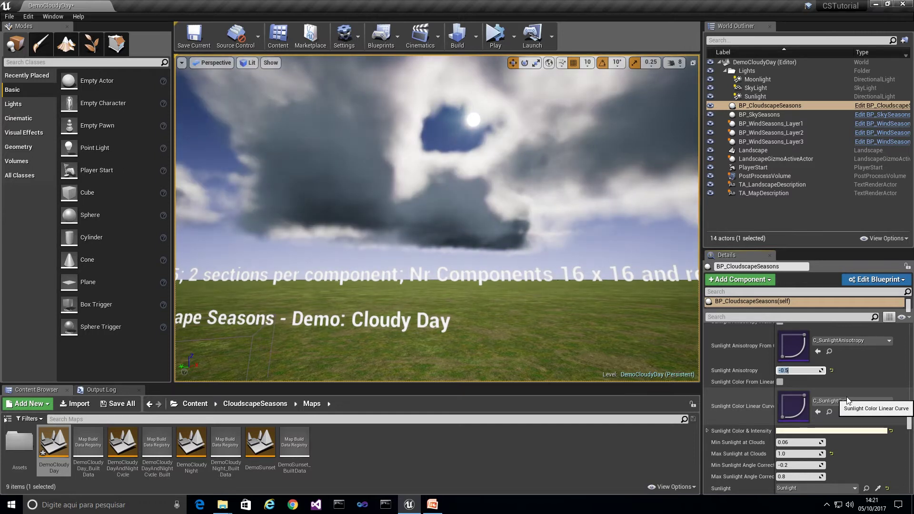
{"action": "mouse_move", "coordinate": [546, 222]}
{"action": "right_mouse_down"}
{"action": "mouse_move", "coordinate": [547, 200]}
{"action": "mouse_move", "coordinate": [547, 214]}
{"action": "right_mouse_up"}
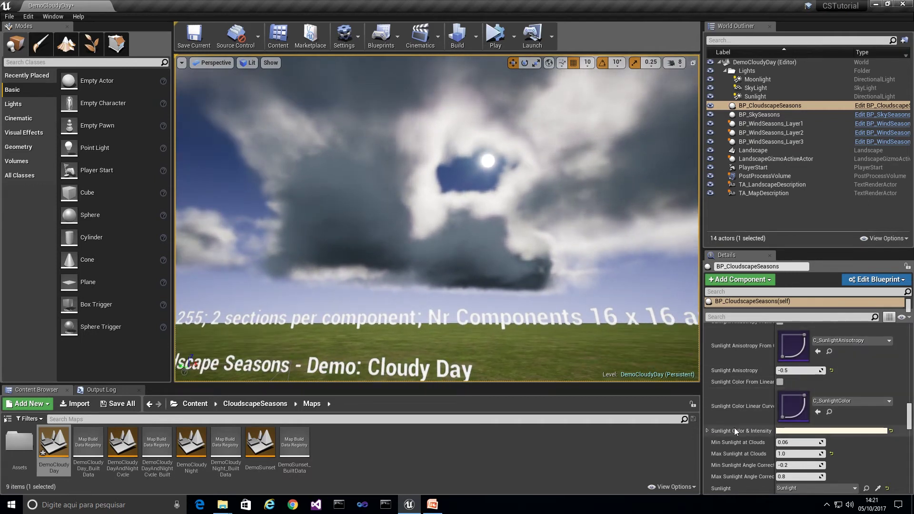
Set the A value of Sunlight Color & Intensity to 12 and compare the clouds in several directions.
{"action": "left_click", "coordinate": [707, 431]}
{"action": "scroll", "coordinate": [746, 422], "scroll_direction": "down", "scroll_amount": 2}
{"action": "left_click", "coordinate": [790, 431]}
{"action": "type", "text": "12"}
{"action": "key", "text": "Return"}
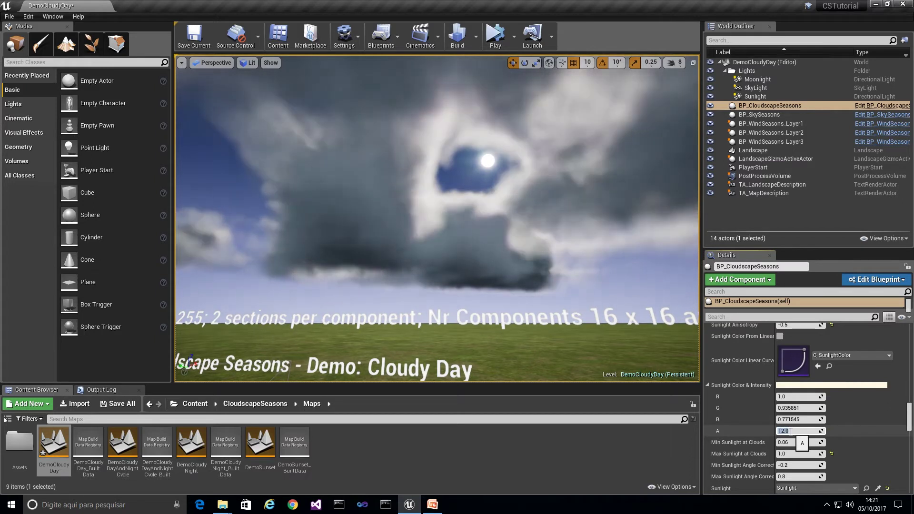
{"action": "right_click_drag", "start_coordinate": [524, 238], "coordinate": [316, 67]}
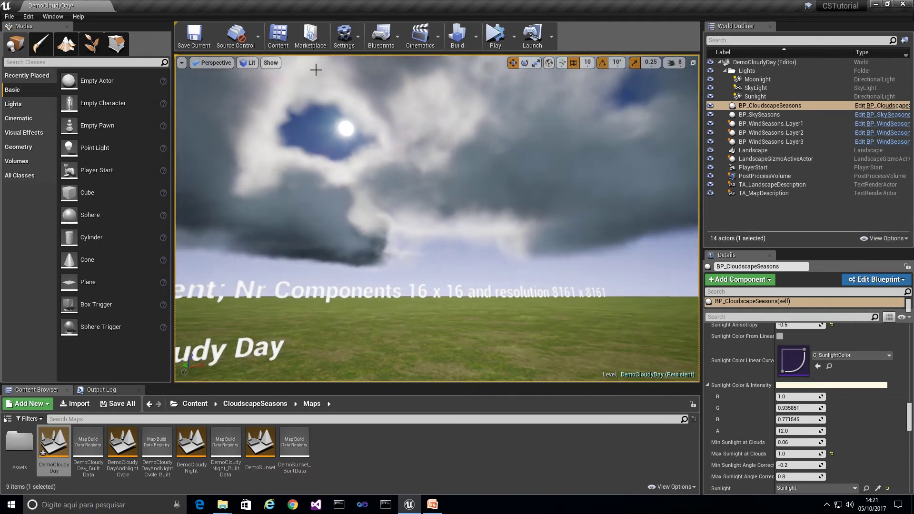
{"action": "right_click_drag", "start_coordinate": [355, 170], "coordinate": [438, 173]}
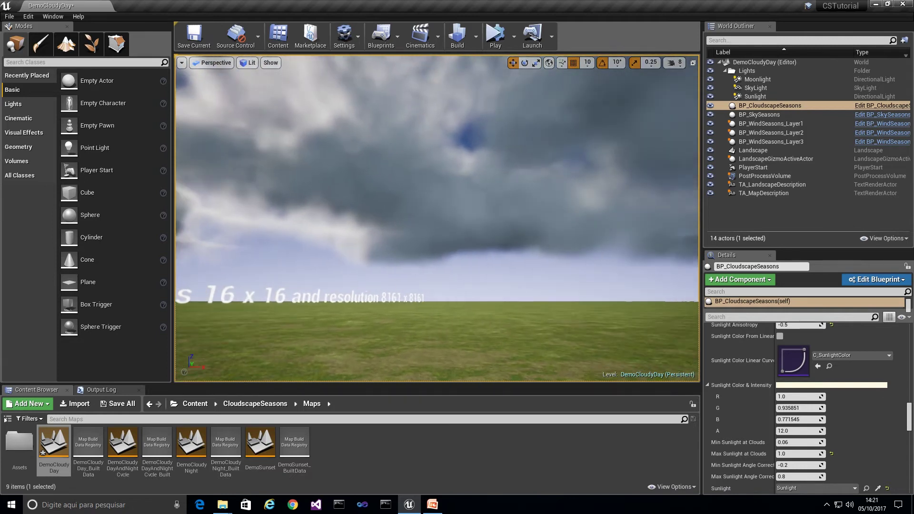
{"action": "right_click_drag", "start_coordinate": [527, 155], "coordinate": [586, 167]}
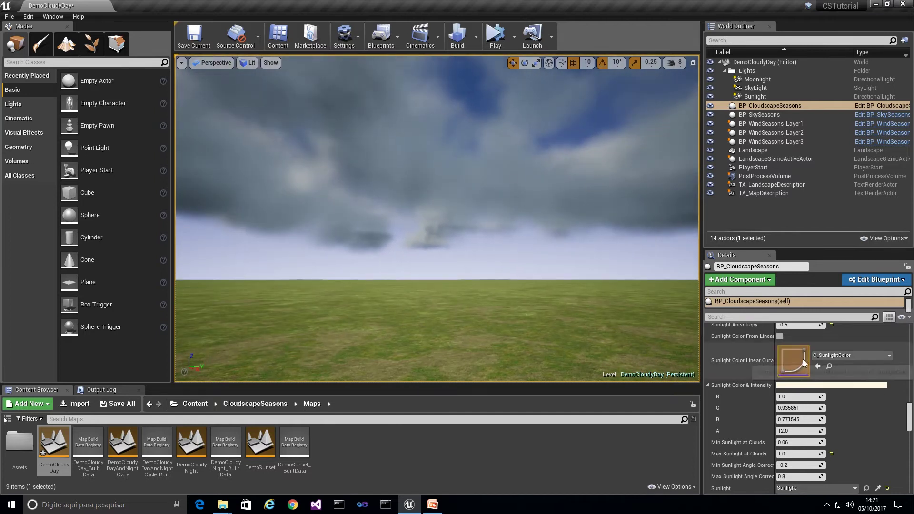
Restore the Sunlight Anisotropy to its default of 0.2 and look back at the clouds around the sun.
{"action": "scroll", "coordinate": [798, 348], "scroll_direction": "up", "scroll_amount": 1}
{"action": "left_click", "coordinate": [831, 340]}
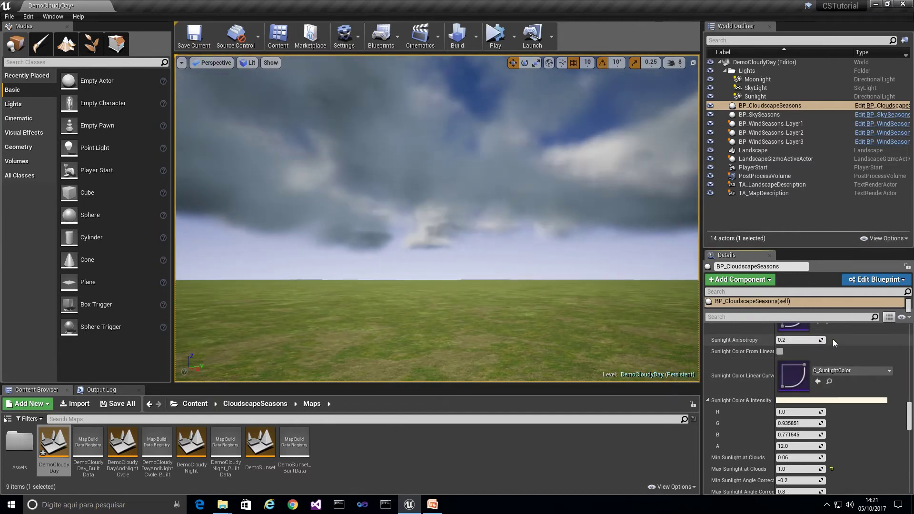
{"action": "right_click_drag", "start_coordinate": [585, 165], "coordinate": [543, 151]}
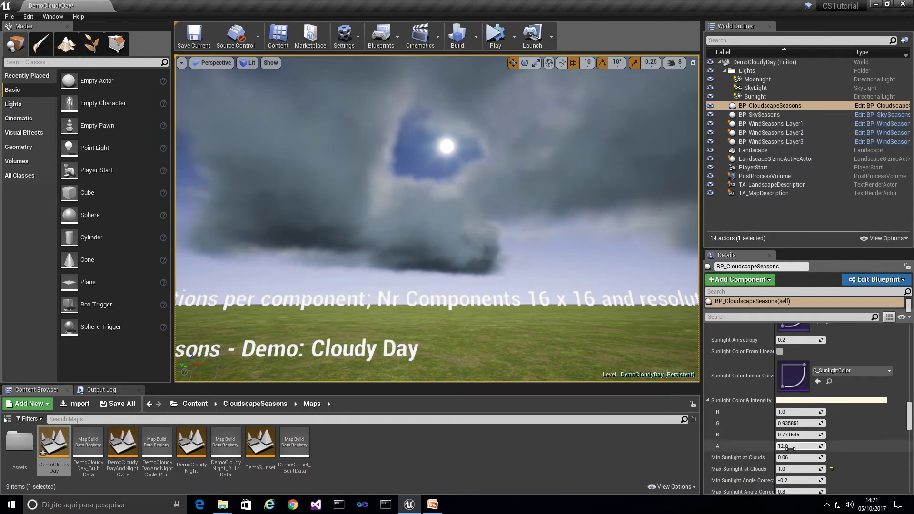
Raise the A value of Sunlight Color & Intensity to 15, and further to 25, comparing the clouds toward and away from the sun.
{"action": "type", "text": "1"}
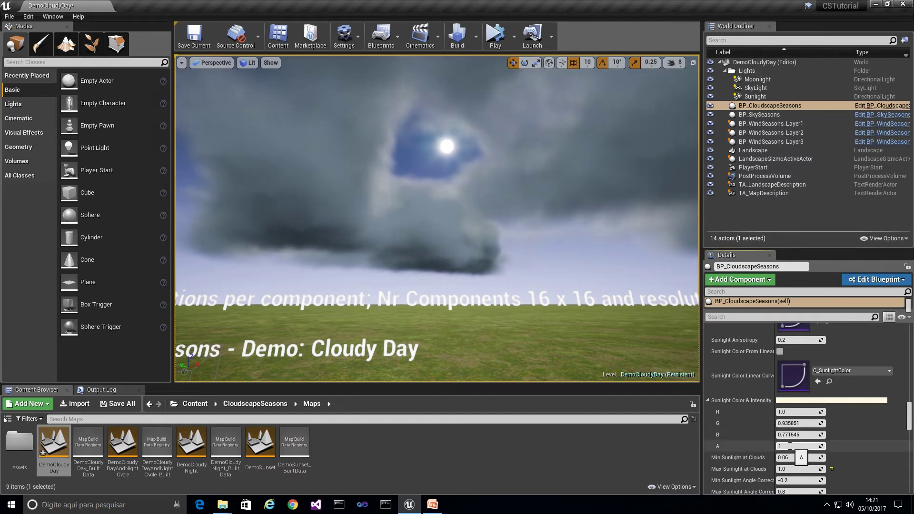
{"action": "type", "text": "5"}
{"action": "key", "text": "Return"}
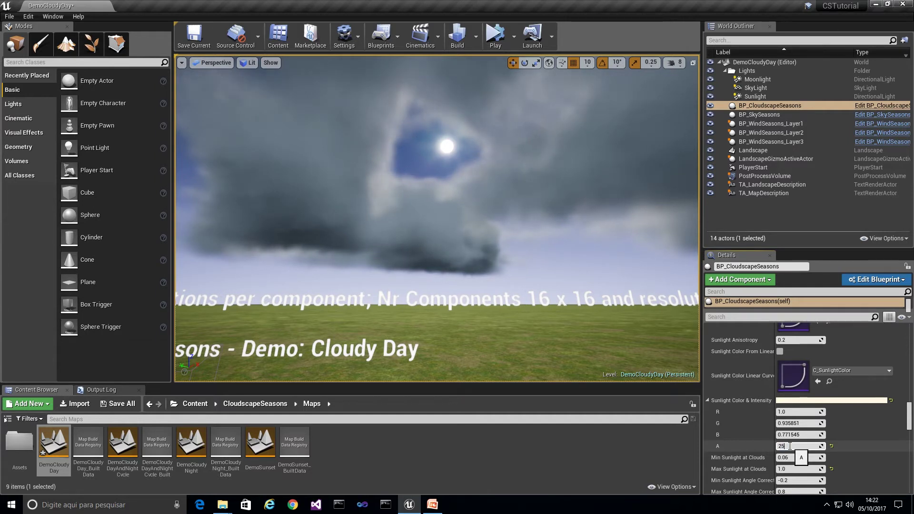
{"action": "key", "text": "Return"}
{"action": "right_click_drag", "start_coordinate": [516, 292], "coordinate": [600, 297]}
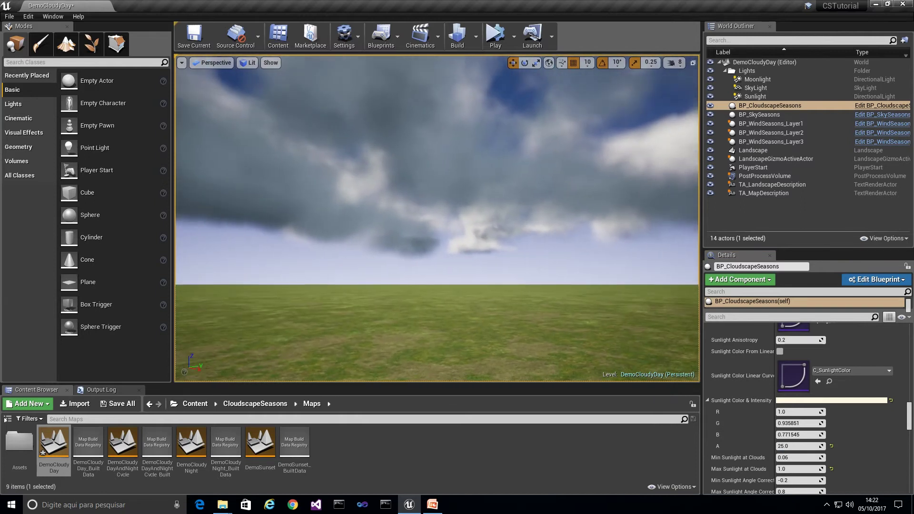
{"action": "right_click_drag", "start_coordinate": [600, 297], "coordinate": [517, 279]}
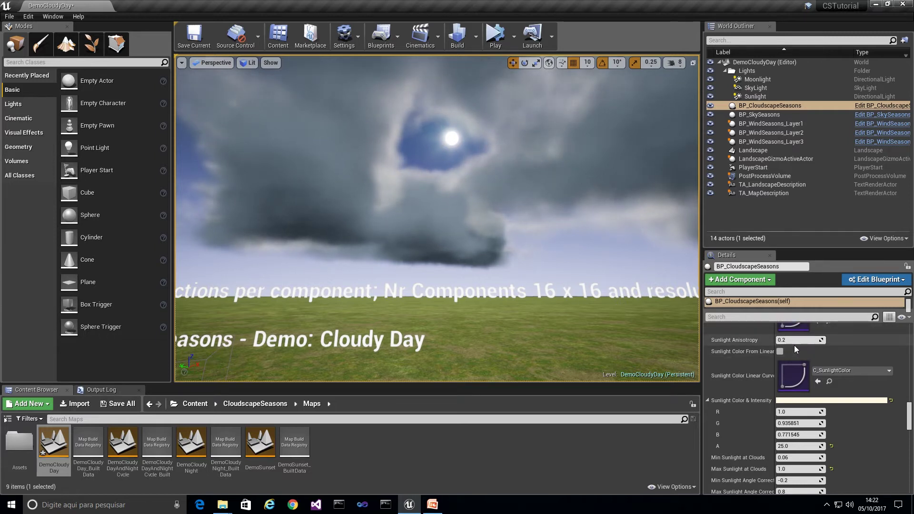
Enable Sunlight Anisotropy from the curve, preview the level in play mode, stop the preview and disable the option again.
{"action": "scroll", "coordinate": [793, 347], "scroll_direction": "up", "scroll_amount": 3}
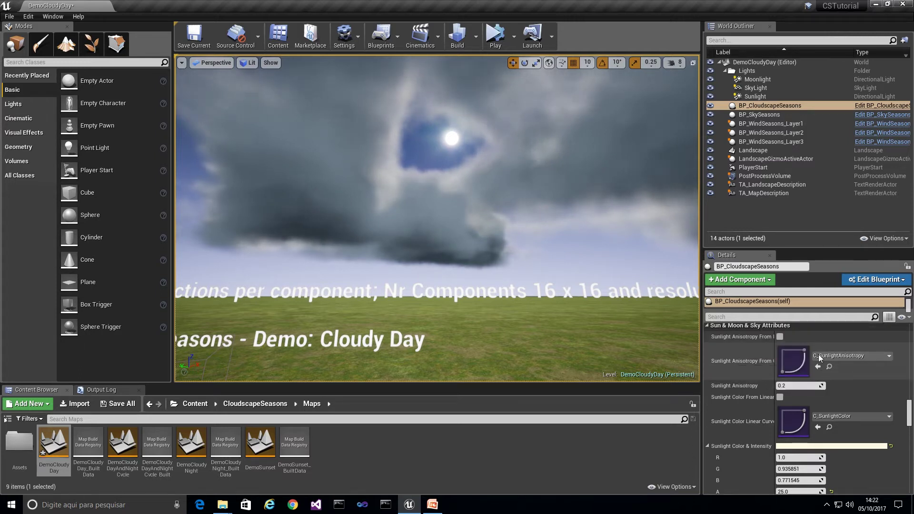
{"action": "left_click", "coordinate": [780, 337]}
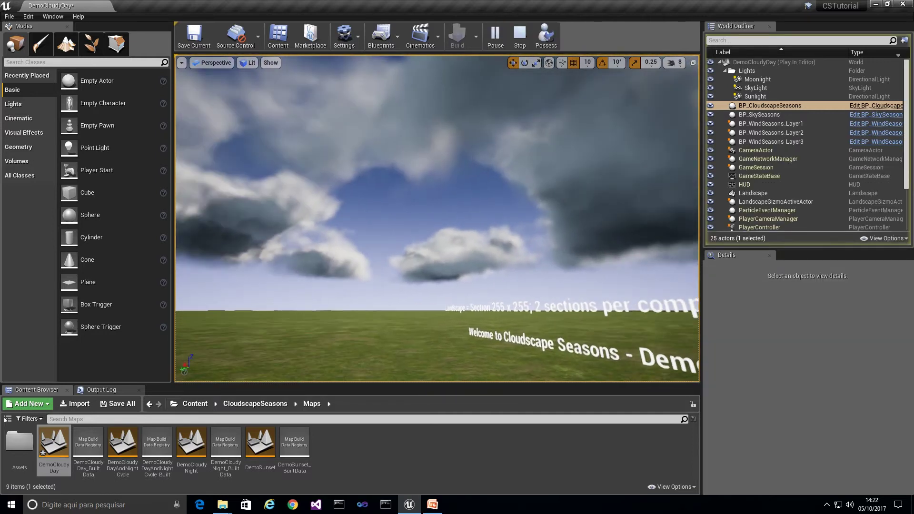
{"action": "left_click", "coordinate": [520, 34]}
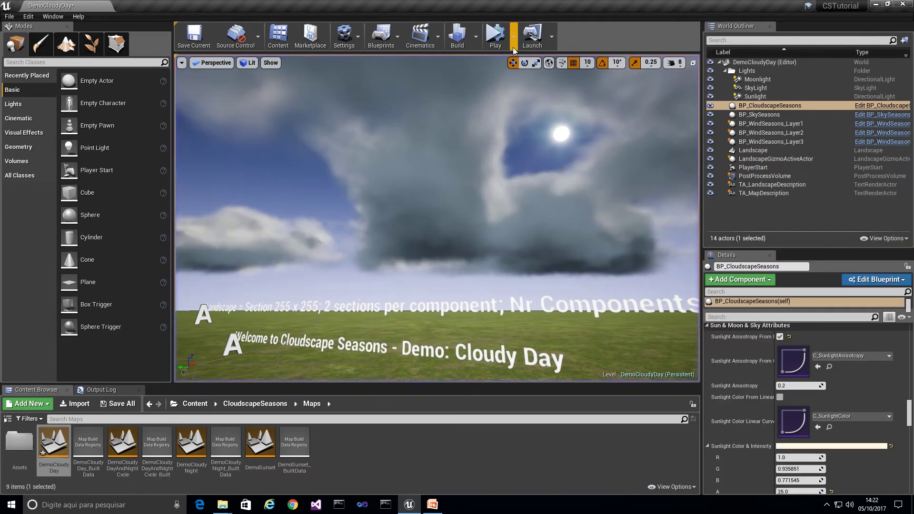
{"action": "left_click", "coordinate": [781, 336]}
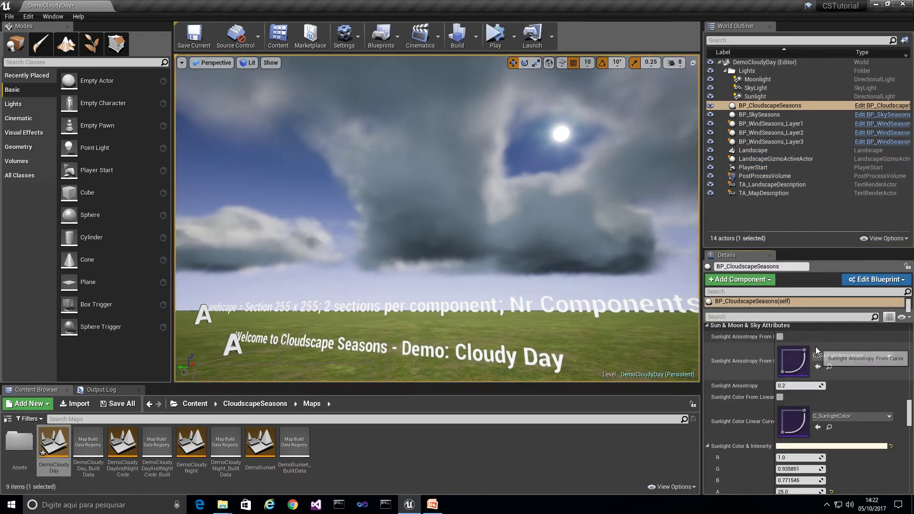
{"action": "left_click_drag", "start_coordinate": [909, 414], "coordinate": [911, 423]}
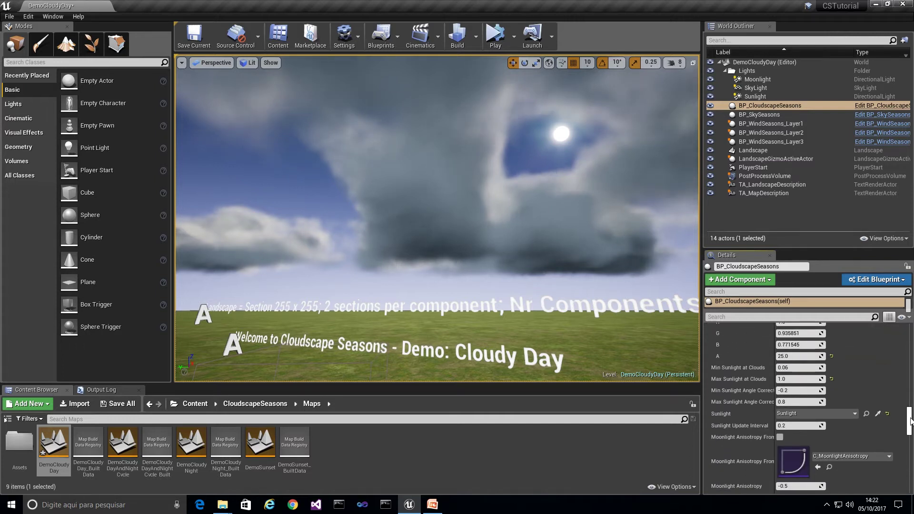
{"action": "right_click_drag", "start_coordinate": [545, 227], "coordinate": [528, 231]}
{"action": "scroll", "coordinate": [545, 227], "scroll_direction": "down", "scroll_amount": 1}
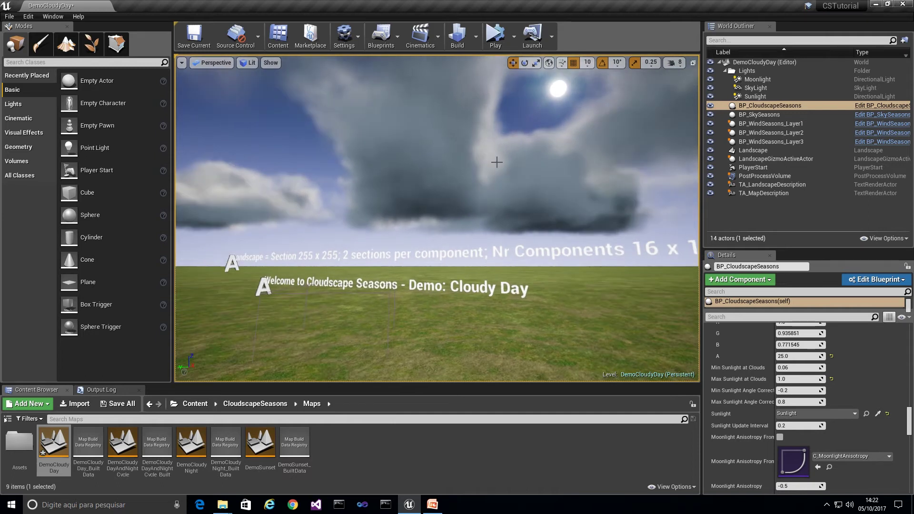
{"action": "right_click_drag", "start_coordinate": [497, 162], "coordinate": [506, 152]}
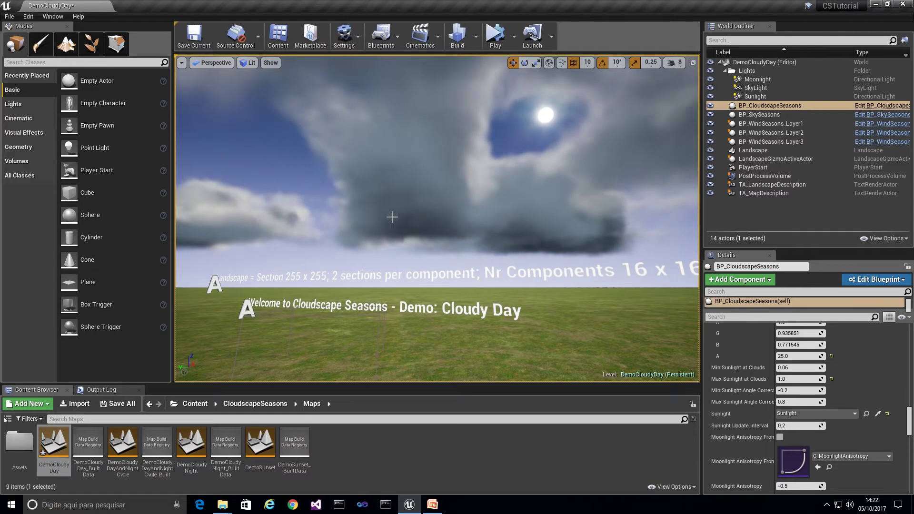
Open ThirdPersonExampleMap from the ThirdPersonBP Maps folder without saving the changes to DemoCloudyDay.
{"action": "left_click", "coordinate": [197, 404]}
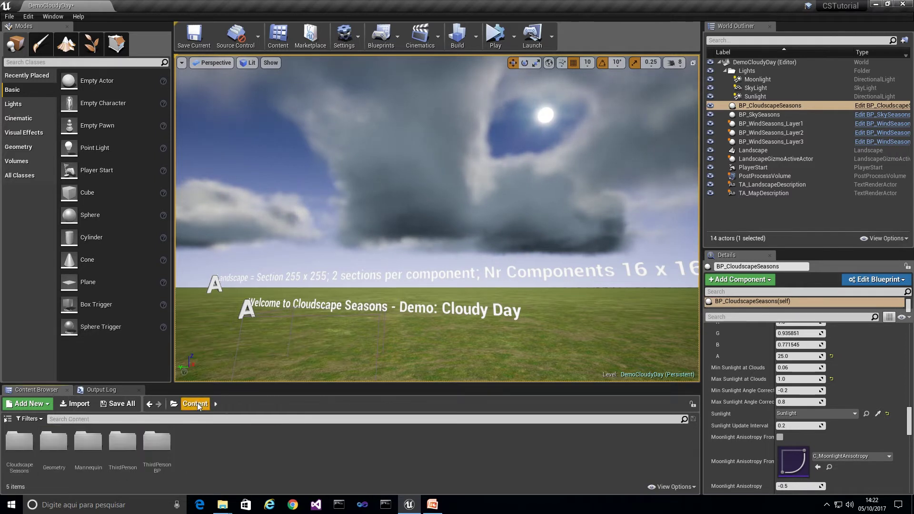
{"action": "double_click", "coordinate": [157, 442]}
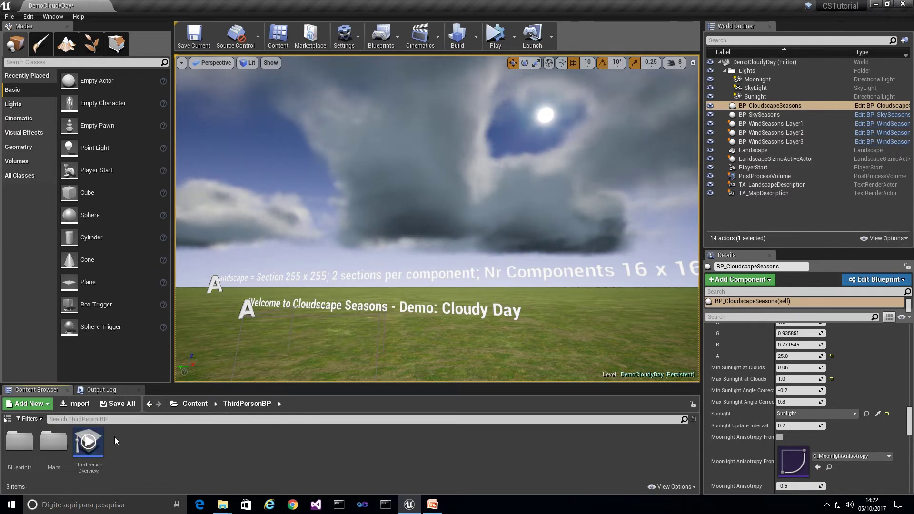
{"action": "double_click", "coordinate": [53, 441]}
{"action": "double_click", "coordinate": [27, 448]}
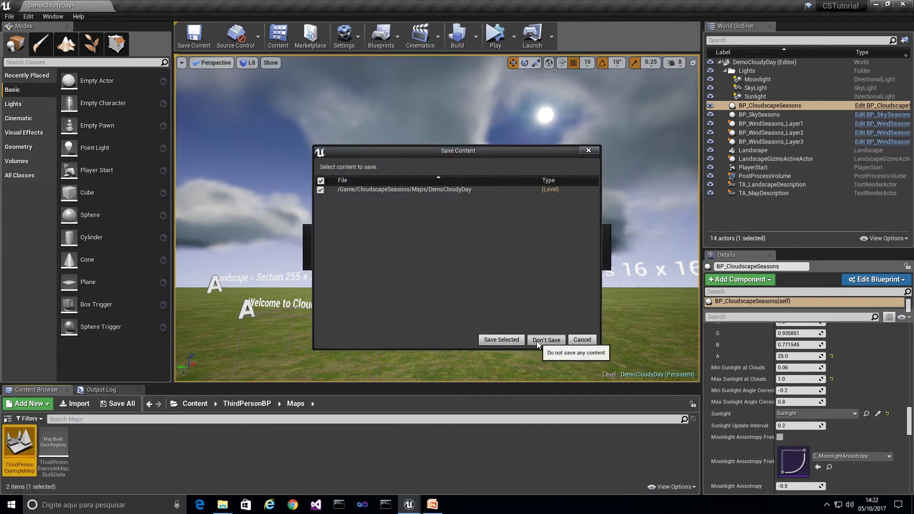
{"action": "left_click", "coordinate": [536, 341]}
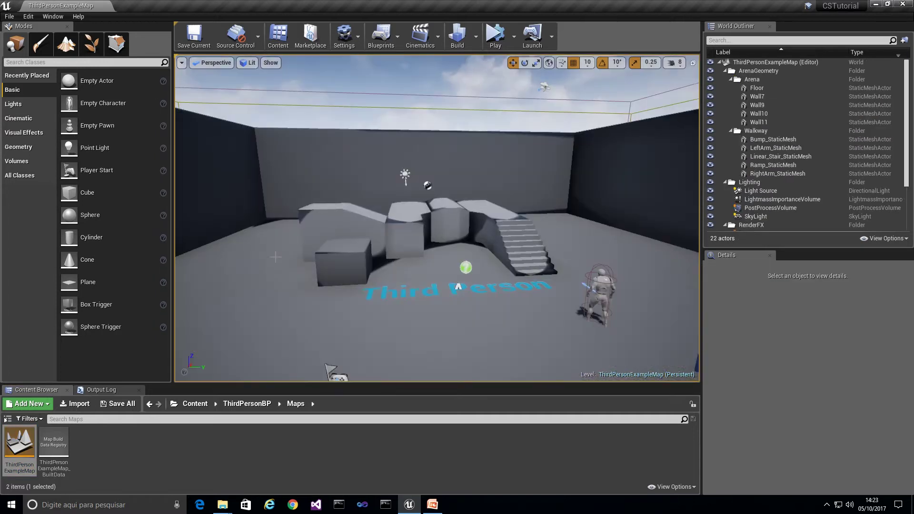
Delete the Arena and Walkway meshes, LightmassImportanceVolume, CubeMesh, DocumentationActor1, SkySphereBlueprint and TextRenderActor from the level.
{"action": "mouse_move", "coordinate": [276, 257]}
{"action": "right_mouse_down"}
{"action": "mouse_move", "coordinate": [314, 252]}
{"action": "mouse_move", "coordinate": [262, 246]}
{"action": "right_mouse_up"}
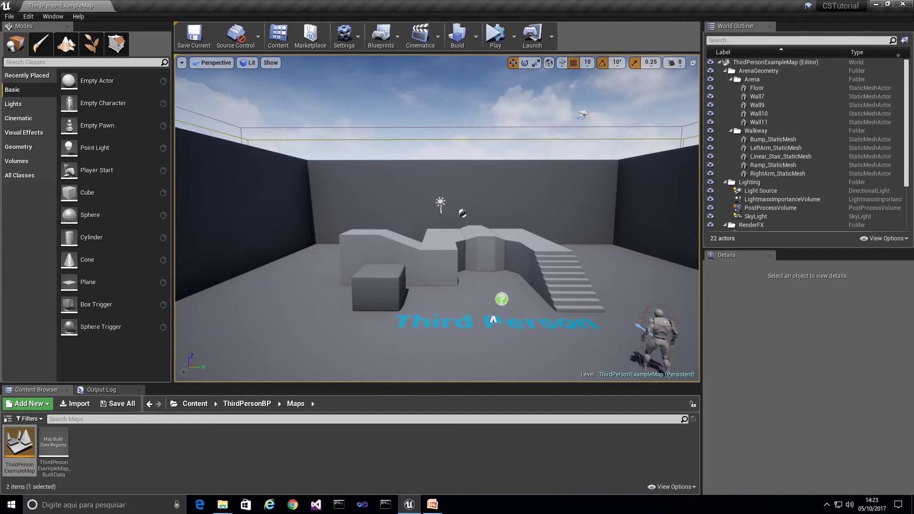
{"action": "left_click", "coordinate": [752, 72]}
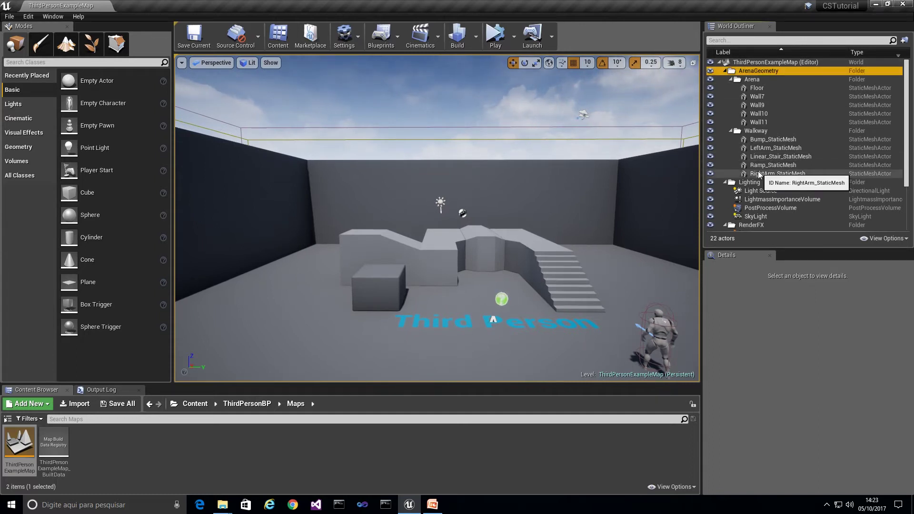
{"action": "scroll", "coordinate": [762, 159], "scroll_direction": "down", "scroll_amount": 4}
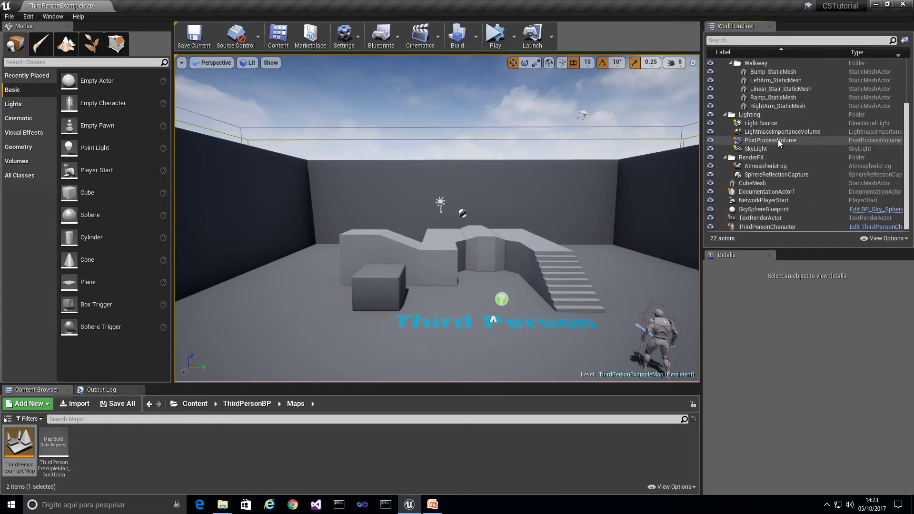
{"action": "left_click", "coordinate": [754, 218]}
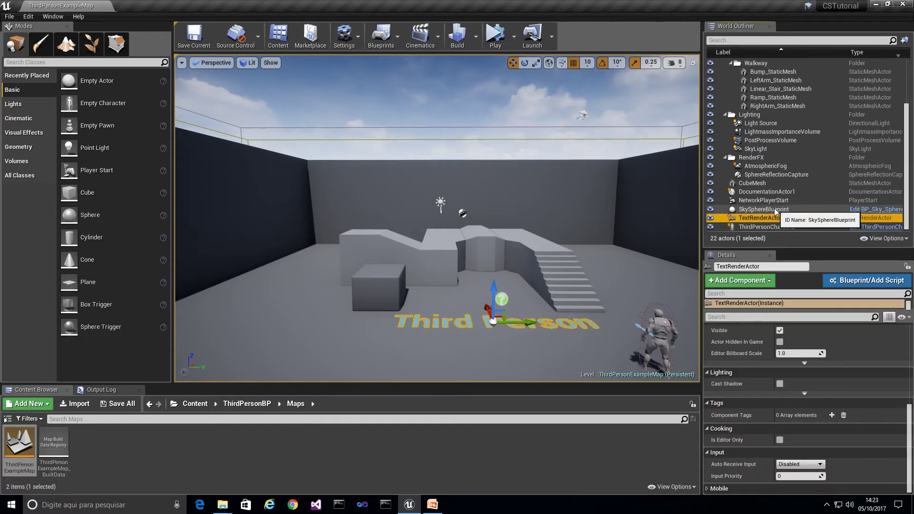
{"action": "left_click", "coordinate": [767, 209], "text": "ctrl"}
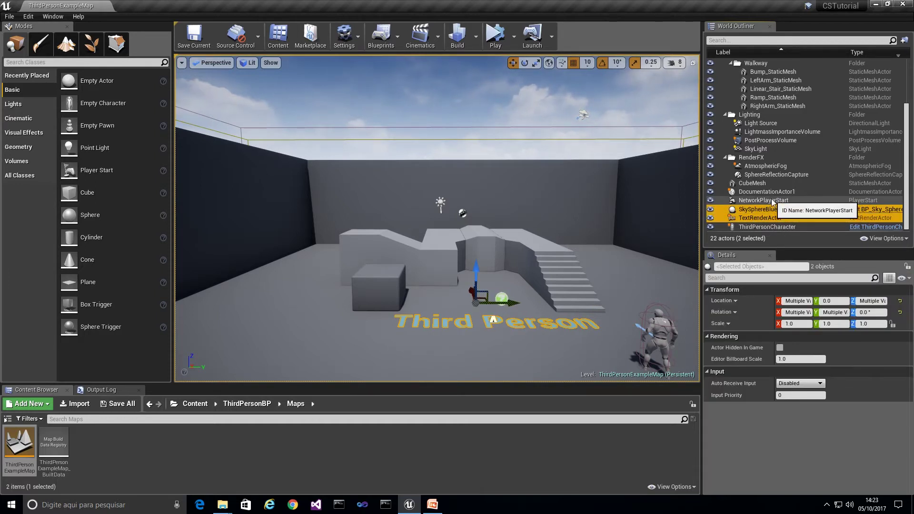
{"action": "left_click", "coordinate": [751, 191], "text": "ctrl"}
{"action": "left_click", "coordinate": [749, 184], "text": "ctrl"}
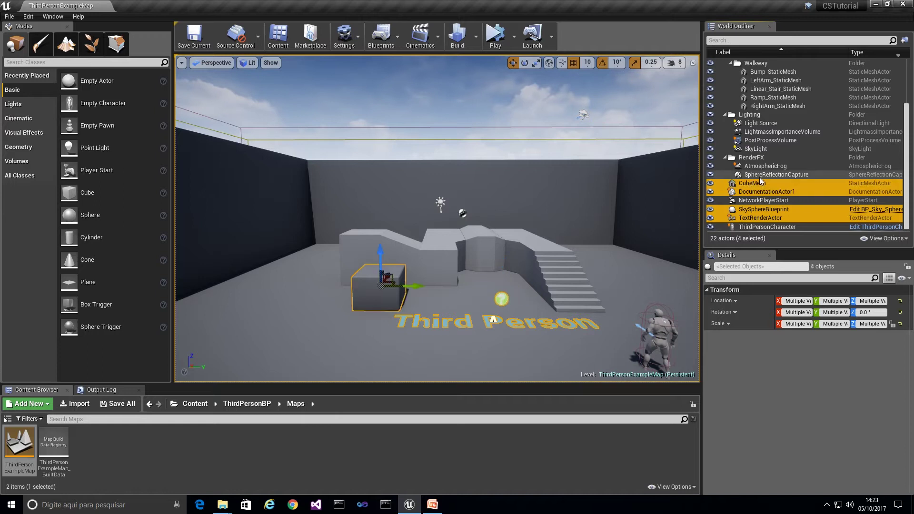
{"action": "left_click", "coordinate": [764, 133], "text": "ctrl"}
{"action": "left_click", "coordinate": [776, 105], "text": "ctrl"}
{"action": "left_click", "coordinate": [773, 97], "text": "ctrl"}
{"action": "left_click", "coordinate": [772, 89], "text": "ctrl"}
{"action": "left_click", "coordinate": [769, 80], "text": "ctrl"}
{"action": "left_click", "coordinate": [769, 72], "text": "ctrl"}
{"action": "scroll", "coordinate": [788, 114], "scroll_direction": "up", "scroll_amount": 2}
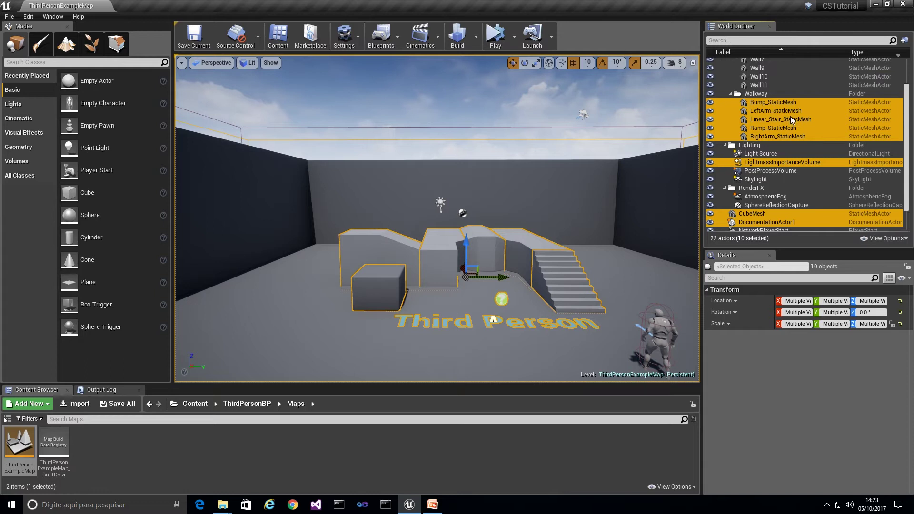
{"action": "scroll", "coordinate": [790, 116], "scroll_direction": "up", "scroll_amount": 1}
{"action": "left_click", "coordinate": [790, 117], "text": "ctrl"}
{"action": "left_click", "coordinate": [762, 107], "text": "ctrl"}
{"action": "left_click", "coordinate": [760, 99], "text": "ctrl"}
{"action": "left_click", "coordinate": [759, 91], "text": "ctrl"}
{"action": "left_click", "coordinate": [760, 82], "text": "ctrl"}
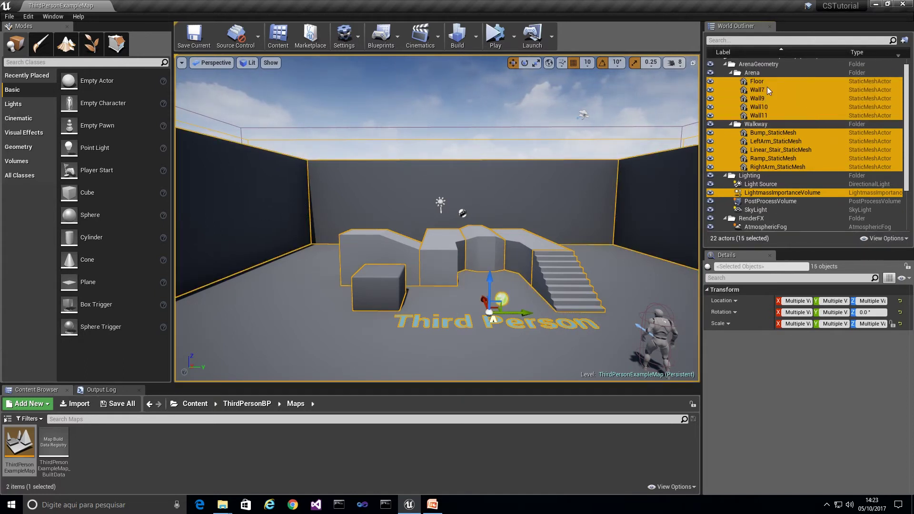
{"action": "key", "text": "Delete"}
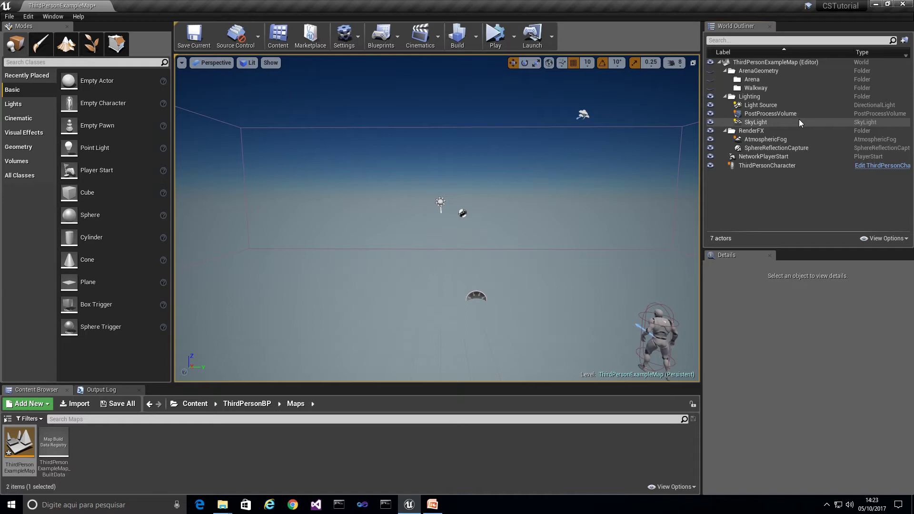
Toggle the visibility of AtmosphericFog and the light actors off and on to compare their effect on the sky.
{"action": "left_click", "coordinate": [772, 139]}
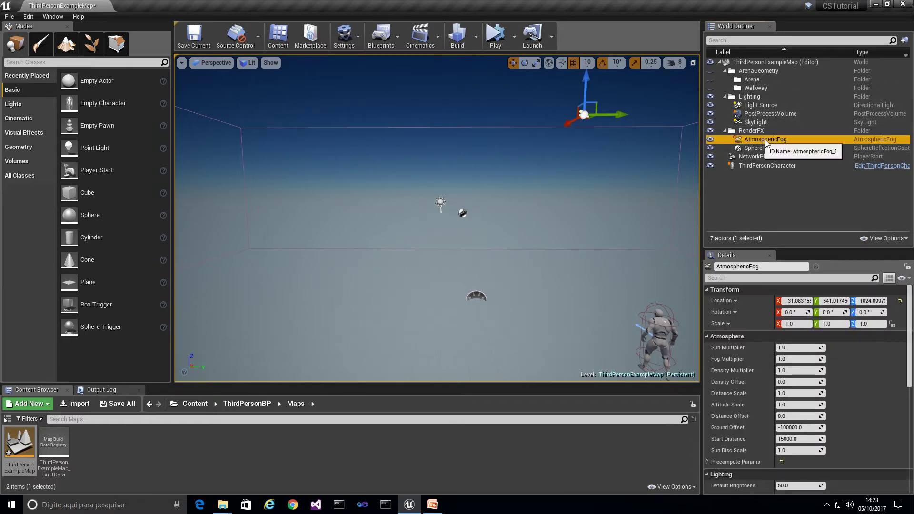
{"action": "left_click", "coordinate": [710, 140]}
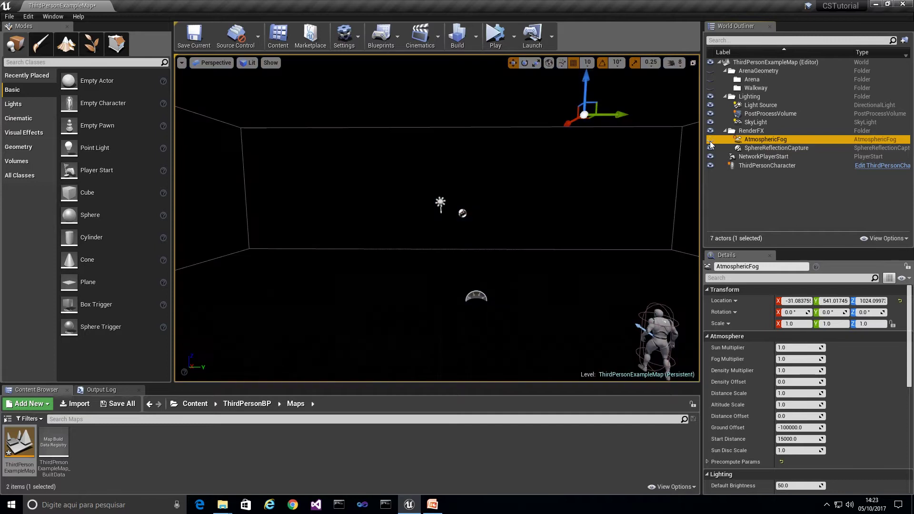
{"action": "left_click", "coordinate": [710, 140]}
{"action": "left_click", "coordinate": [710, 140]}
{"action": "left_click", "coordinate": [710, 140]}
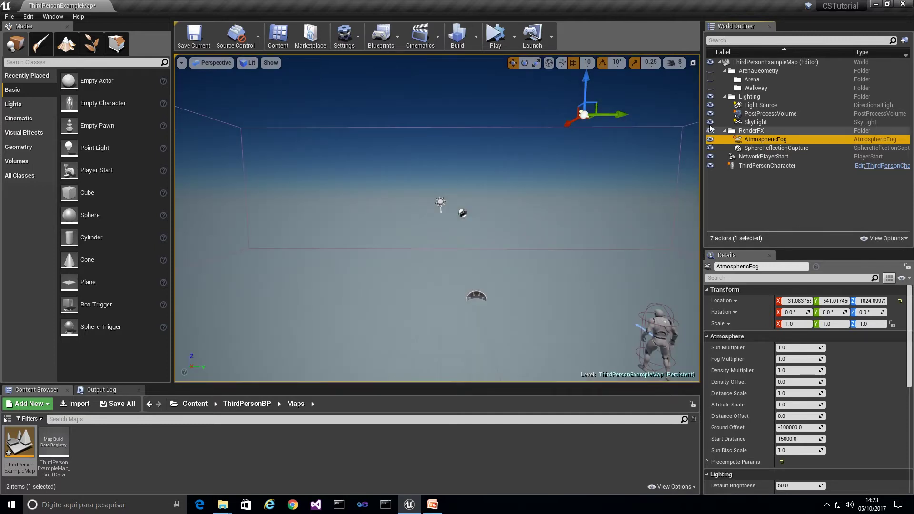
{"action": "left_click", "coordinate": [710, 125]}
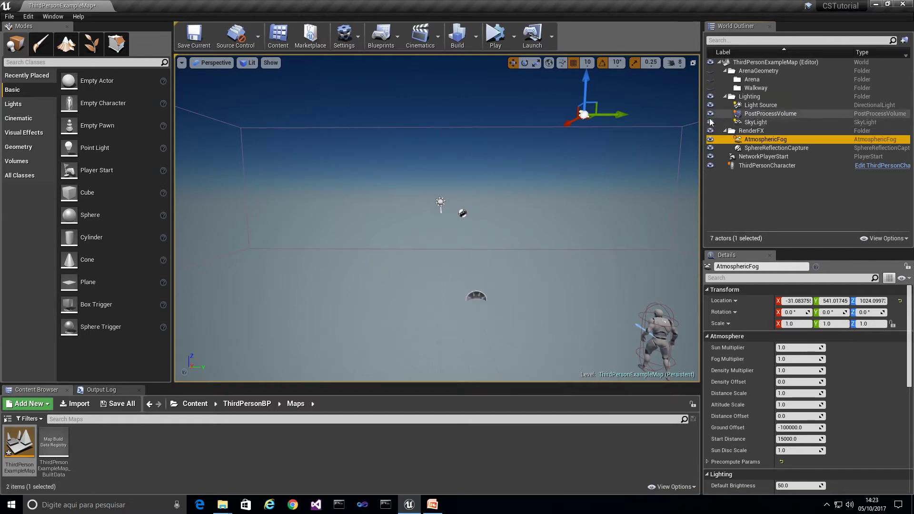
{"action": "left_click", "coordinate": [710, 106]}
{"action": "left_click", "coordinate": [710, 105]}
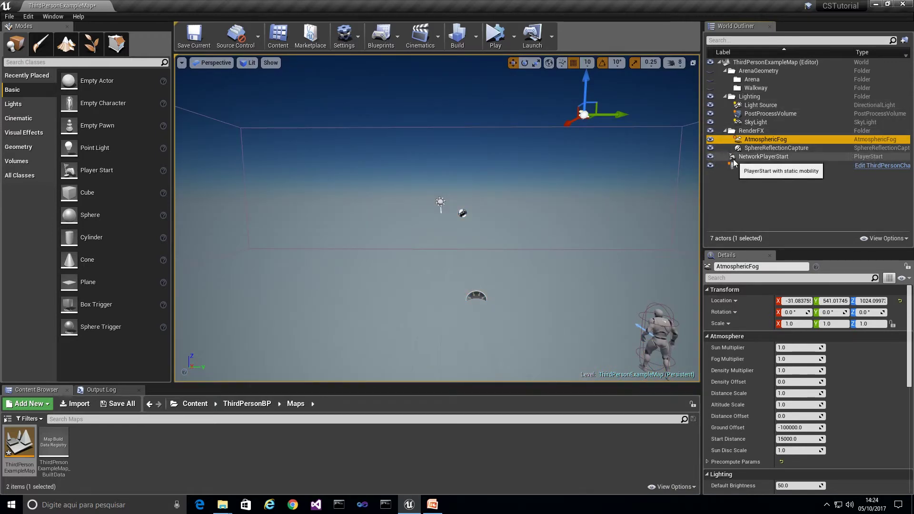
Hide the AtmosphericFog actor in the level and look around the scene.
{"action": "right_click_drag", "start_coordinate": [519, 169], "coordinate": [520, 168]}
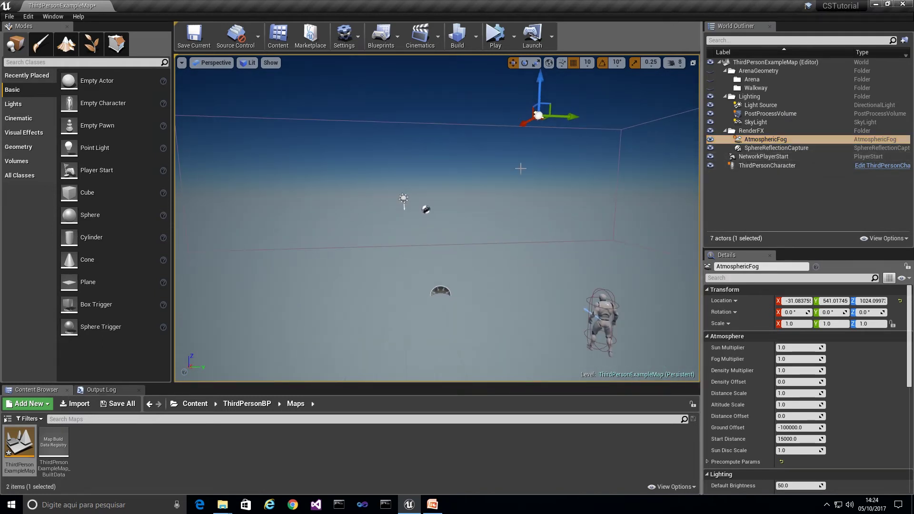
{"action": "left_click", "coordinate": [710, 139]}
{"action": "right_click_drag", "start_coordinate": [622, 162], "coordinate": [622, 163]}
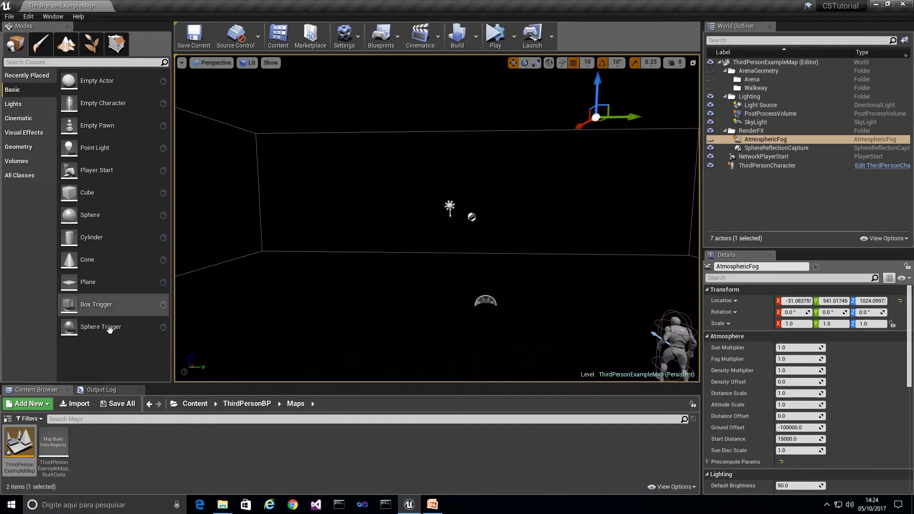
Place BP_SkySeasons from the CloudscapeSeasons Blueprints folder in the level at about X -760, Y -150, Z 310.
{"action": "left_click", "coordinate": [196, 404]}
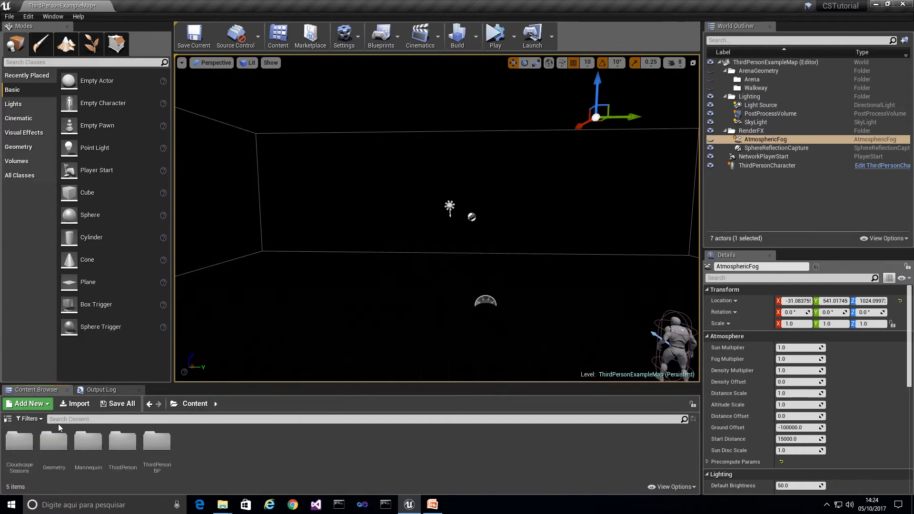
{"action": "double_click", "coordinate": [18, 446]}
{"action": "left_click", "coordinate": [51, 445]}
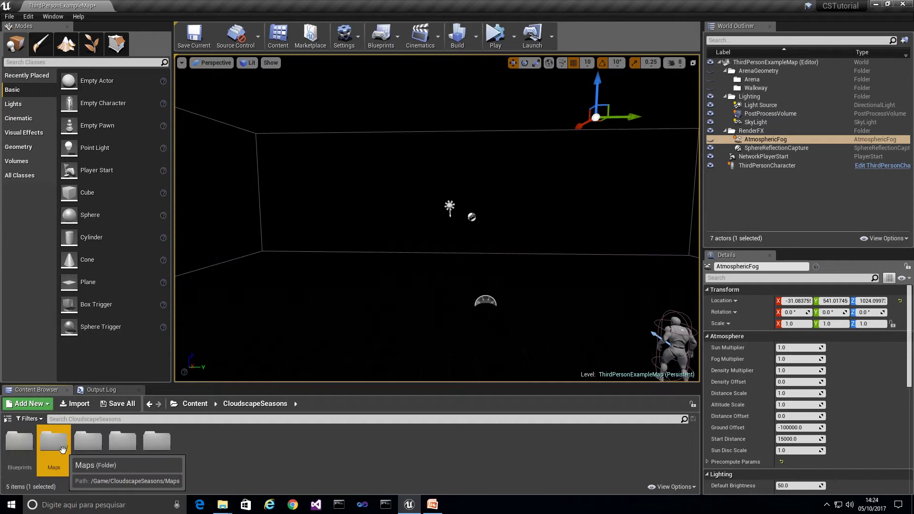
{"action": "double_click", "coordinate": [19, 443]}
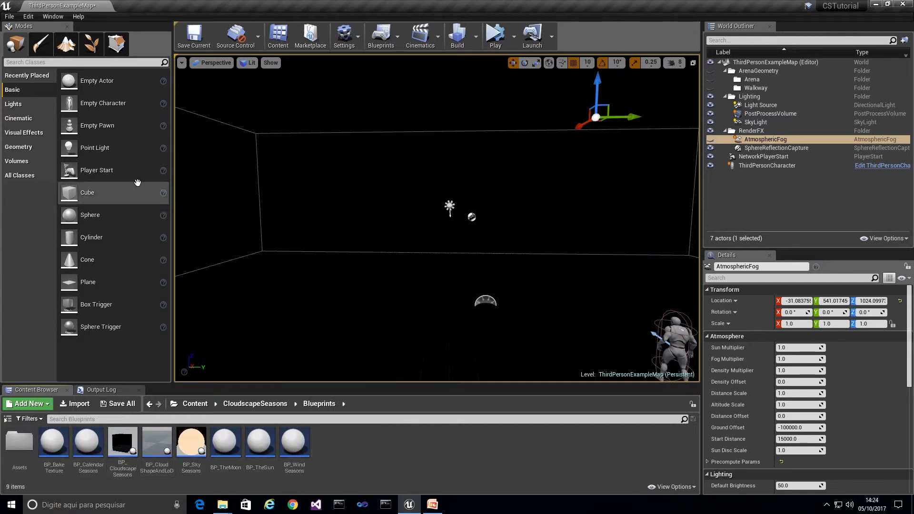
{"action": "right_click_drag", "start_coordinate": [280, 170], "coordinate": [297, 175]}
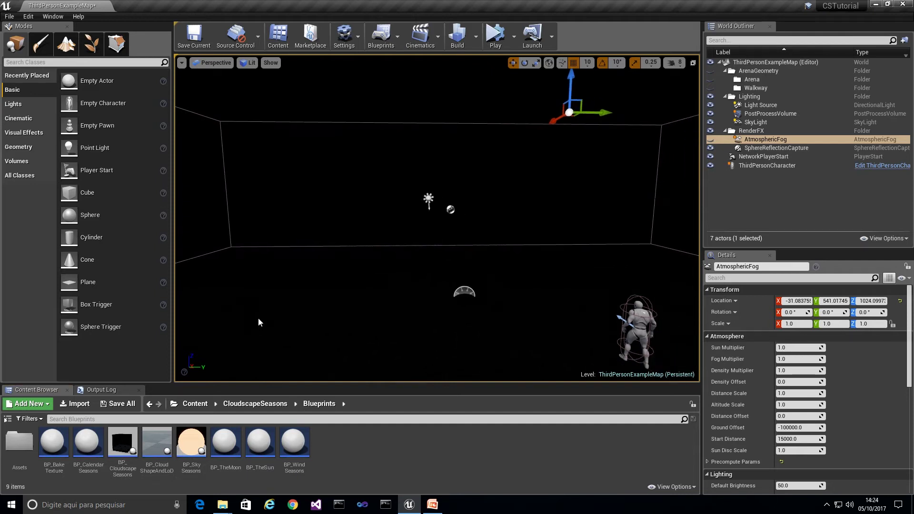
{"action": "left_click", "coordinate": [193, 444]}
{"action": "left_click_drag", "start_coordinate": [194, 445], "coordinate": [445, 314]}
{"action": "left_click_drag", "start_coordinate": [447, 280], "coordinate": [448, 270]}
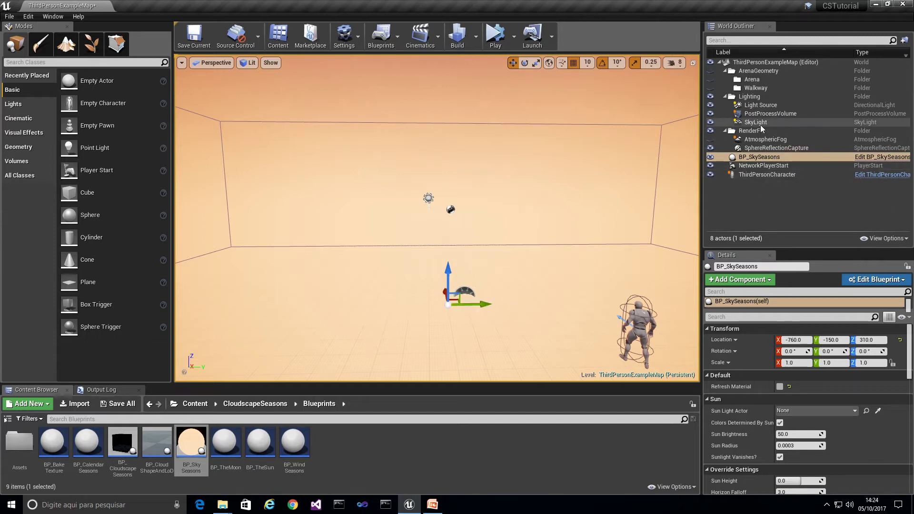
Rename the Light Source directional light to Sunlight.
{"action": "left_click", "coordinate": [759, 106]}
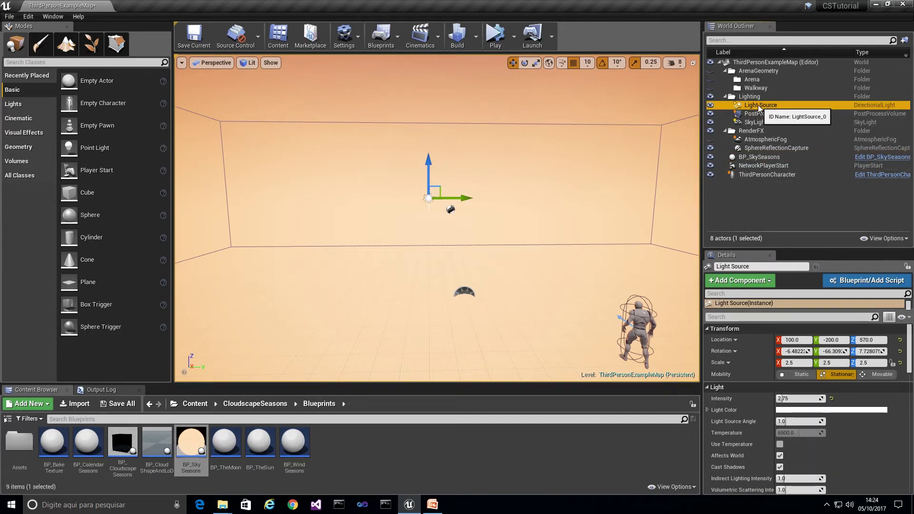
{"action": "left_click", "coordinate": [760, 106]}
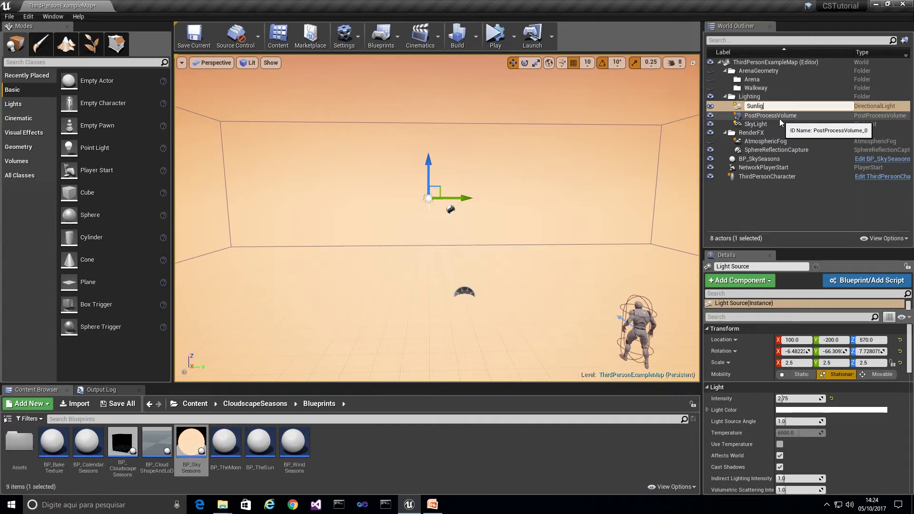
{"action": "key", "text": "Return"}
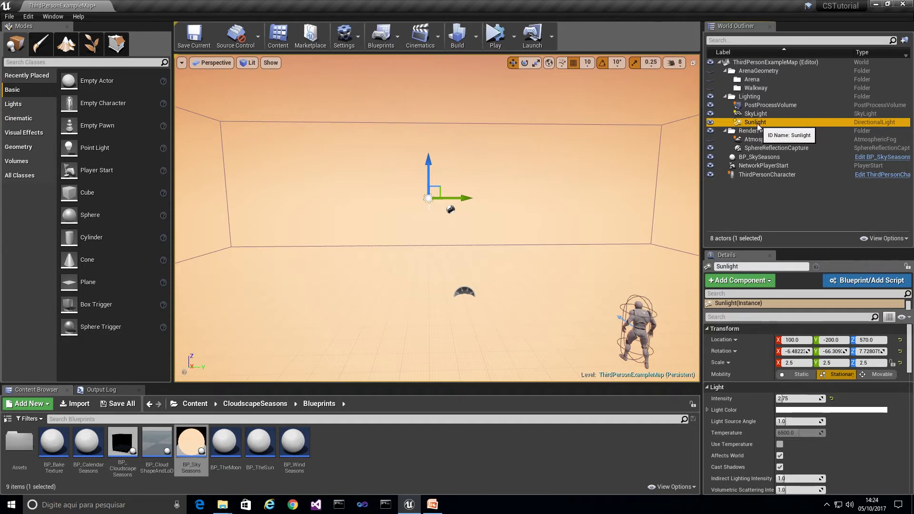
Duplicate the Sunlight directional light and name the copy Moonlight.
{"action": "right_click", "coordinate": [757, 125]}
{"action": "mouse_move", "coordinate": [783, 258]}
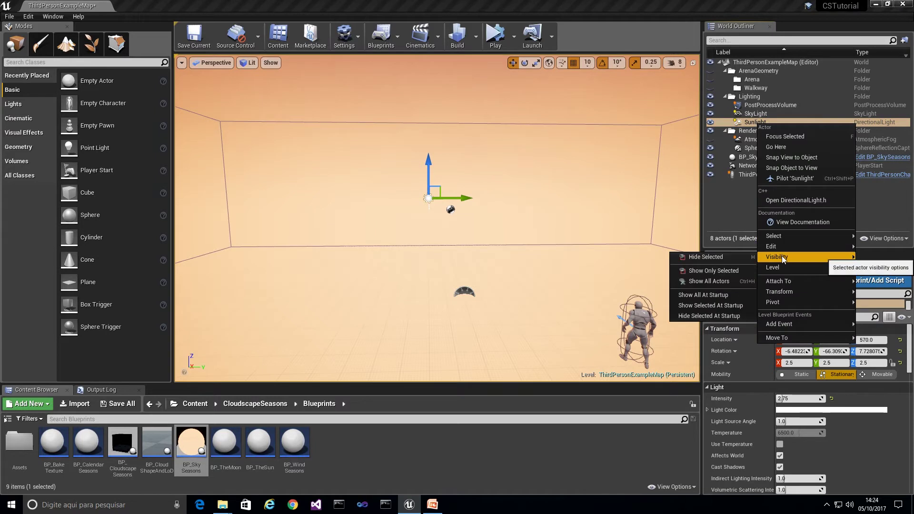
{"action": "left_click", "coordinate": [712, 278]}
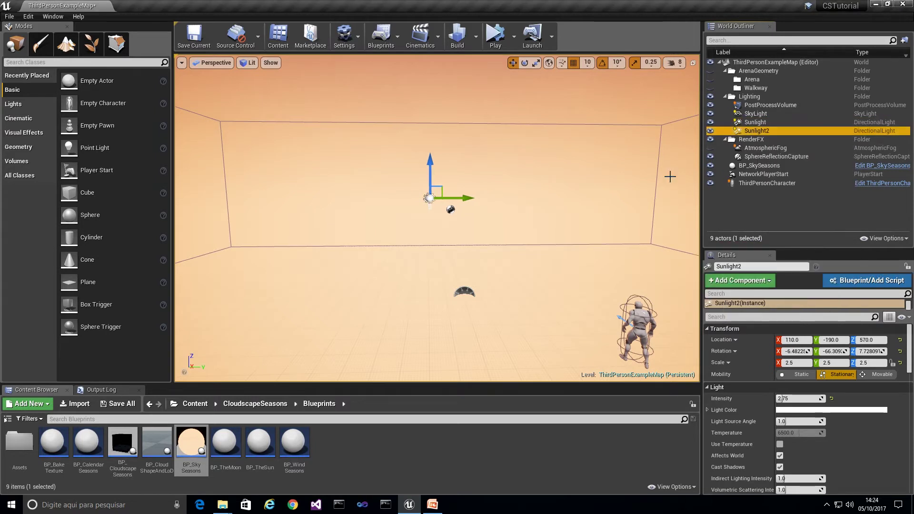
{"action": "left_click", "coordinate": [772, 131]}
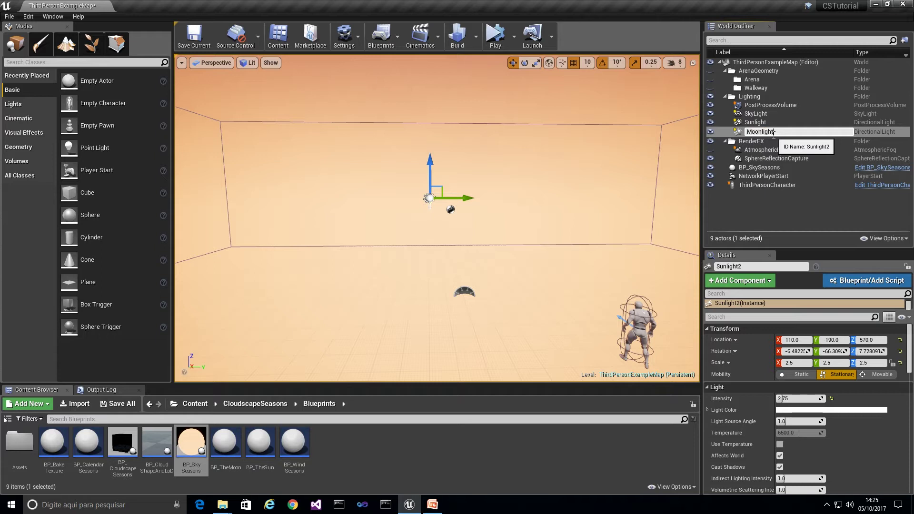
{"action": "type", "text": "Moonlight"}
{"action": "key", "text": "Return"}
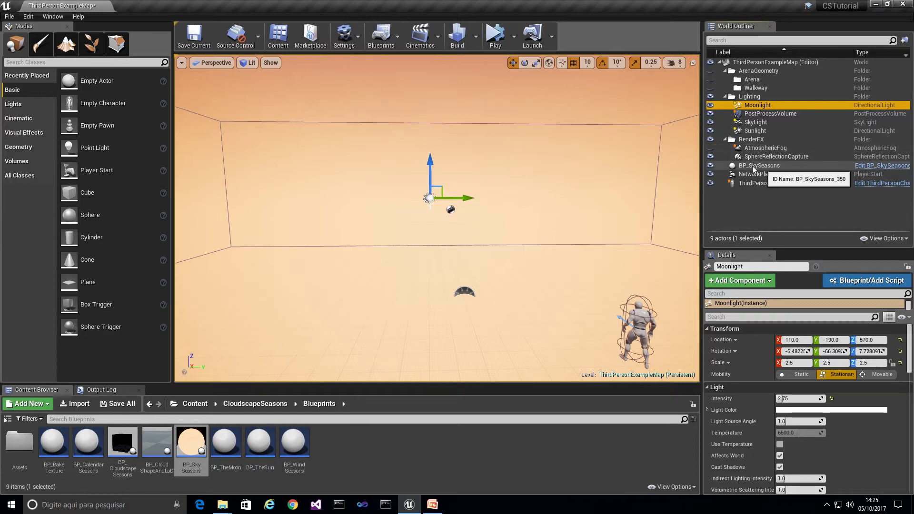
Assign Sunlight as the Sun Light Actor of BP_SkySeasons and look at the sky.
{"action": "left_click", "coordinate": [753, 166]}
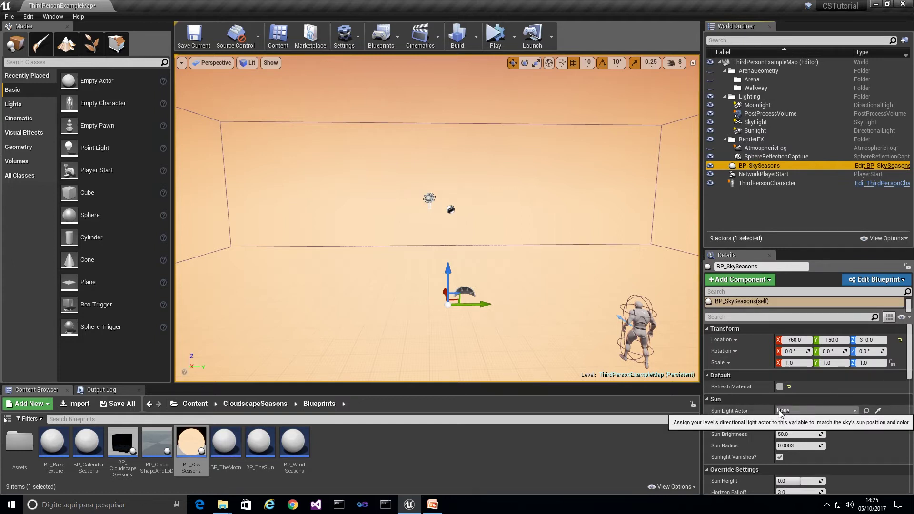
{"action": "left_click", "coordinate": [781, 410]}
{"action": "left_click", "coordinate": [780, 306]}
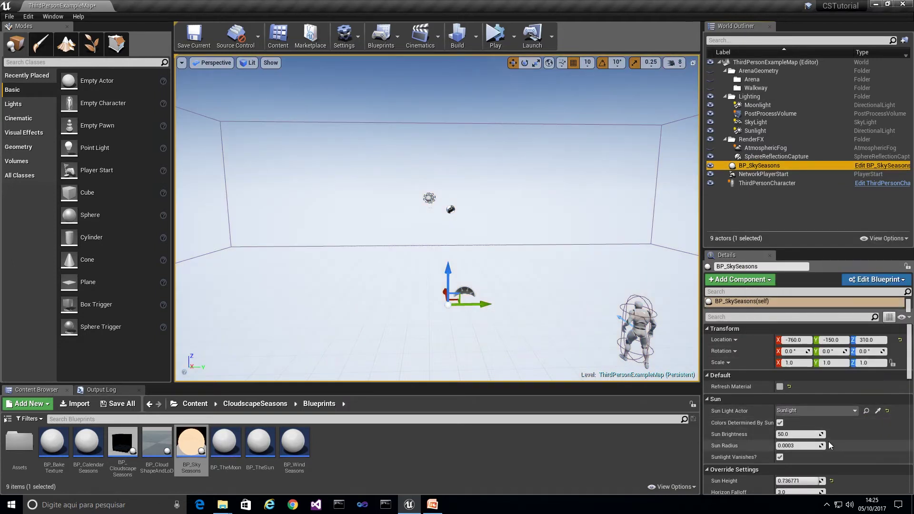
{"action": "right_click_drag", "start_coordinate": [537, 251], "coordinate": [537, 251]}
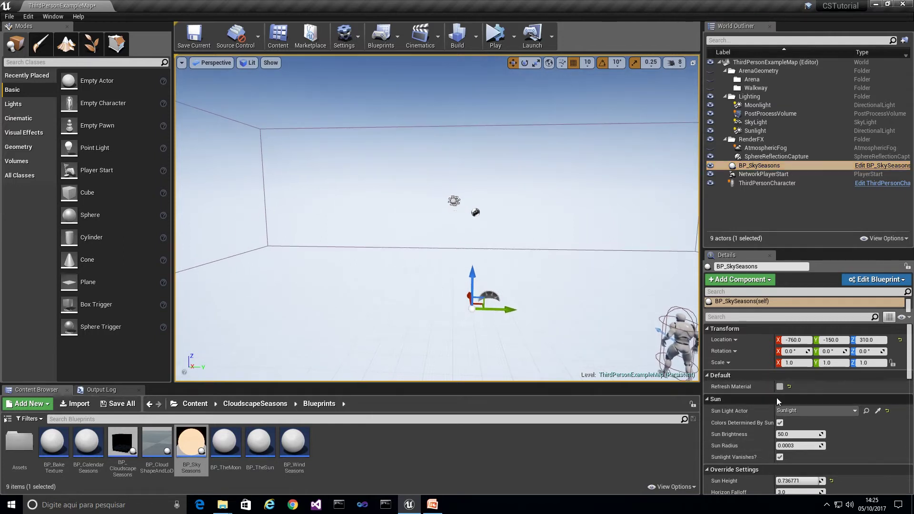
Raise the Cloud Opacity of BP_SkySeasons to about 1.31 and look around at the simple clouds.
{"action": "scroll", "coordinate": [815, 407], "scroll_direction": "down", "scroll_amount": 3}
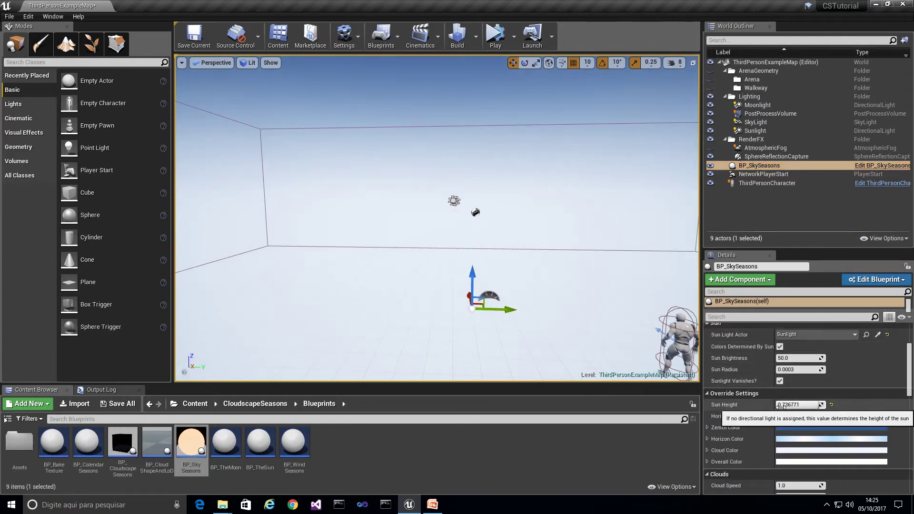
{"action": "scroll", "coordinate": [798, 411], "scroll_direction": "down", "scroll_amount": 3}
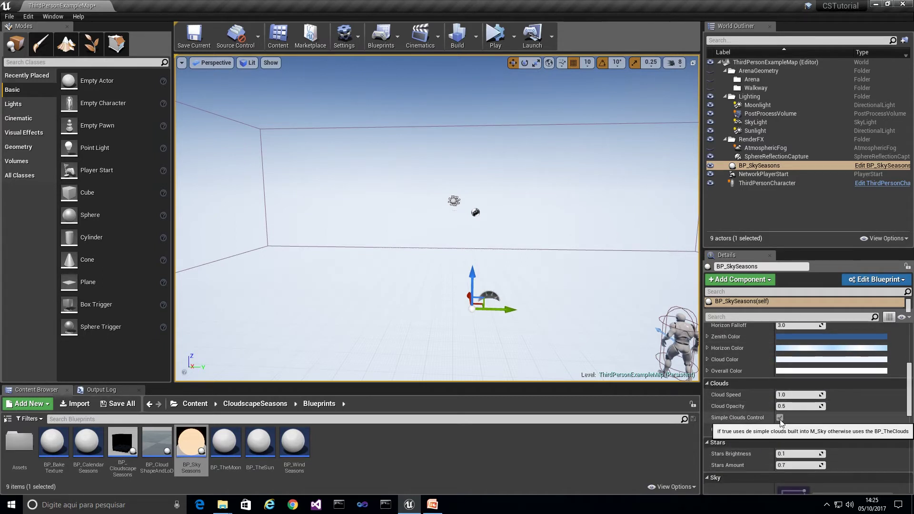
{"action": "right_click_drag", "start_coordinate": [595, 290], "coordinate": [280, 231]}
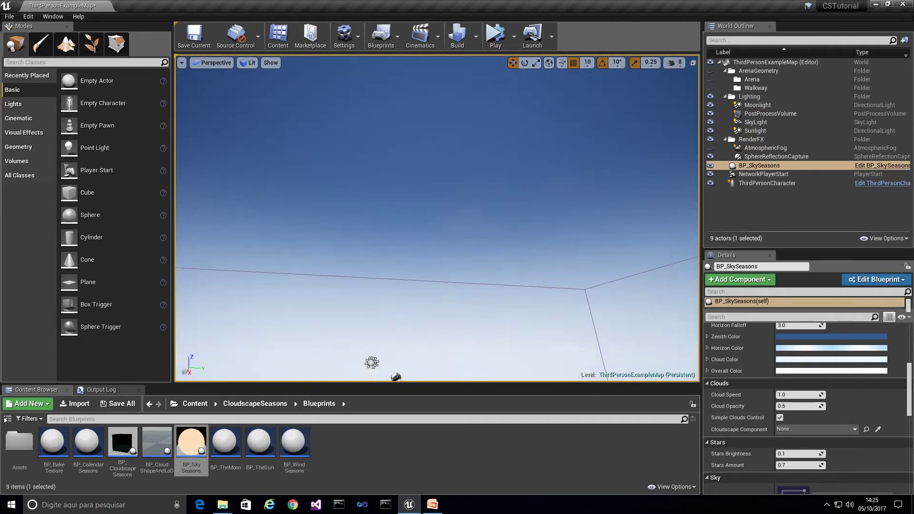
{"action": "left_click_drag", "start_coordinate": [800, 406], "coordinate": [847, 406]}
{"action": "right_click_drag", "start_coordinate": [503, 218], "coordinate": [618, 183]}
{"action": "right_click_drag", "start_coordinate": [537, 189], "coordinate": [604, 205]}
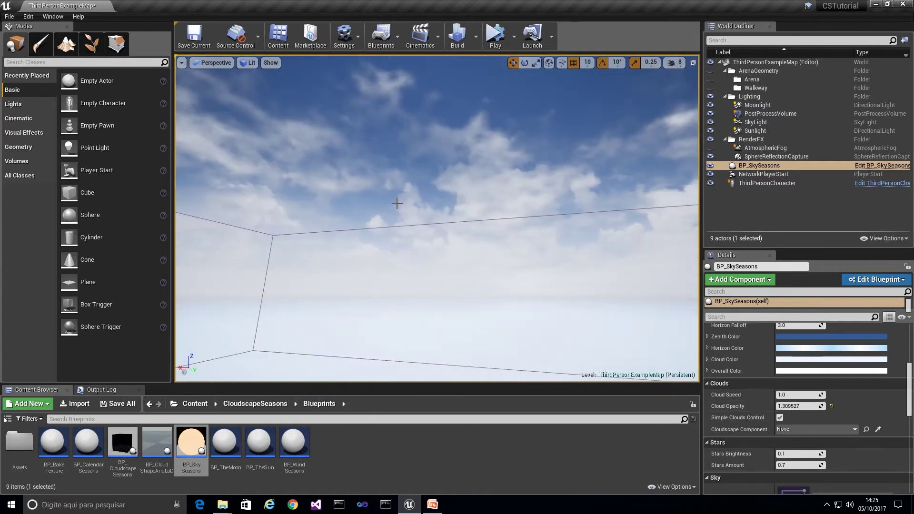
Set the Cloud Opacity of BP_SkySeasons to 0 and disable Simple Clouds Control.
{"action": "left_click_drag", "start_coordinate": [800, 406], "coordinate": [781, 406]}
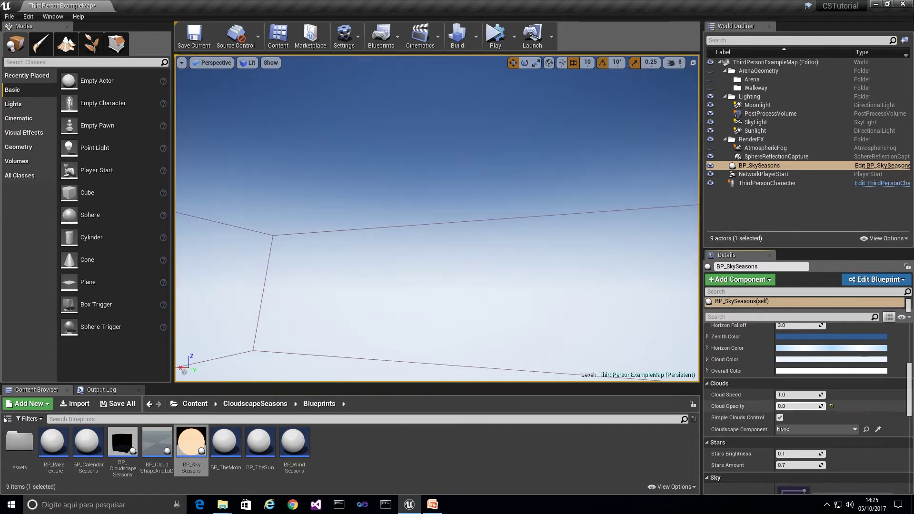
{"action": "left_click", "coordinate": [780, 417]}
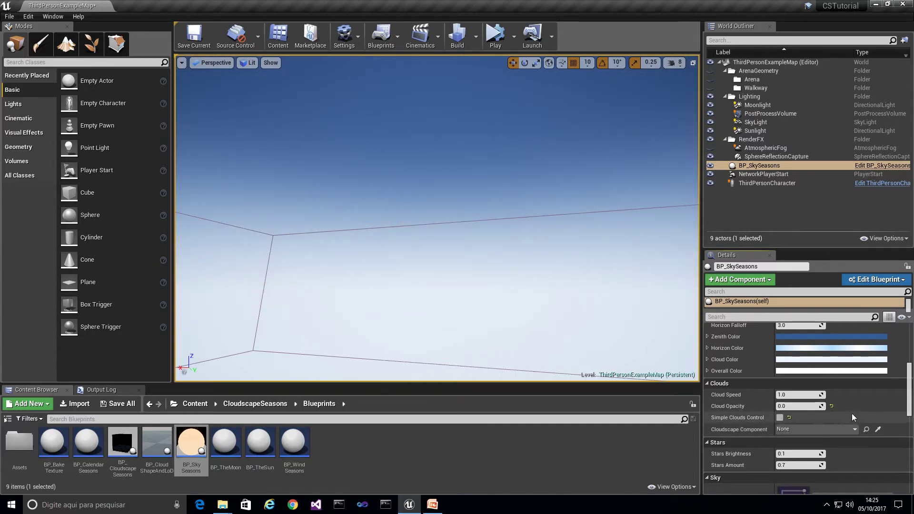
Assign the level's SkyLight actor as the Sky Light of BP_SkySeasons.
{"action": "scroll", "coordinate": [835, 415], "scroll_direction": "down", "scroll_amount": 1}
{"action": "scroll", "coordinate": [796, 431], "scroll_direction": "down", "scroll_amount": 10}
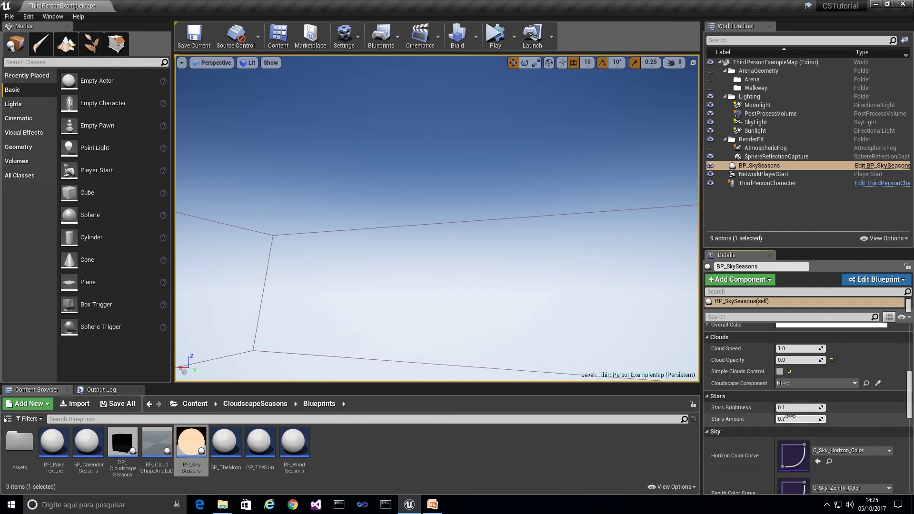
{"action": "scroll", "coordinate": [790, 420], "scroll_direction": "up", "scroll_amount": 2}
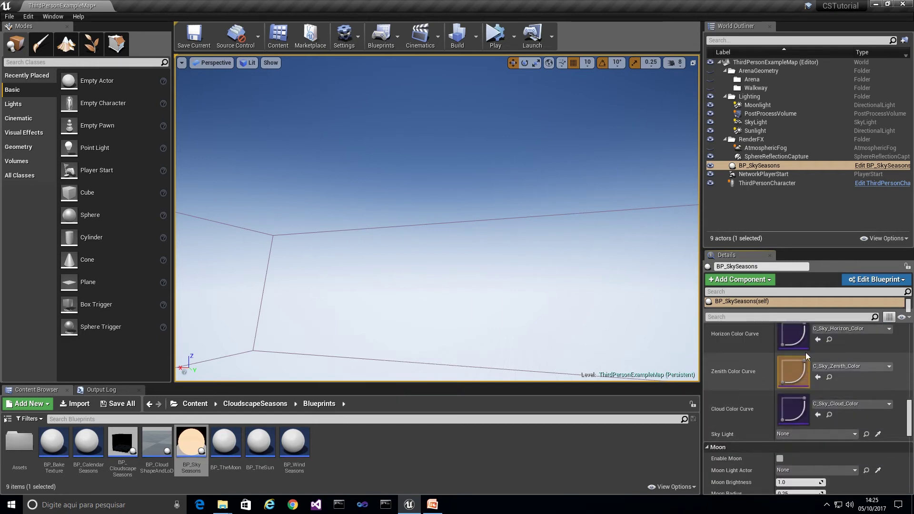
{"action": "left_click", "coordinate": [795, 433]}
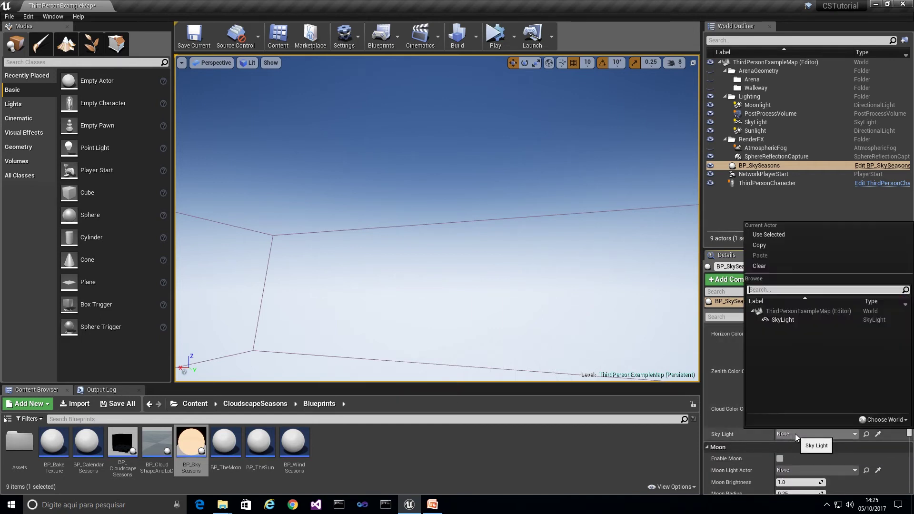
{"action": "left_click", "coordinate": [788, 320]}
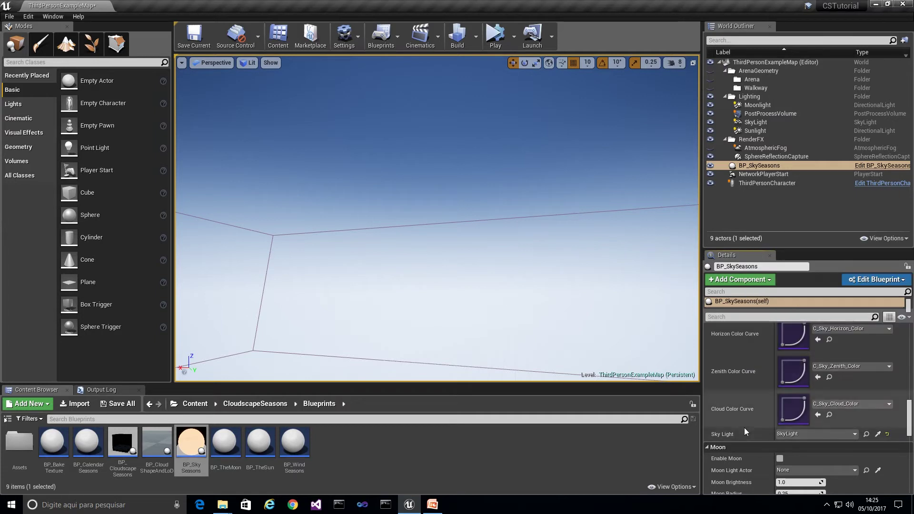
Assign Moonlight as the Moon Light Actor of BP_SkySeasons and turn on Enable Moon.
{"action": "scroll", "coordinate": [744, 427], "scroll_direction": "down", "scroll_amount": 3}
{"action": "left_click", "coordinate": [809, 425]}
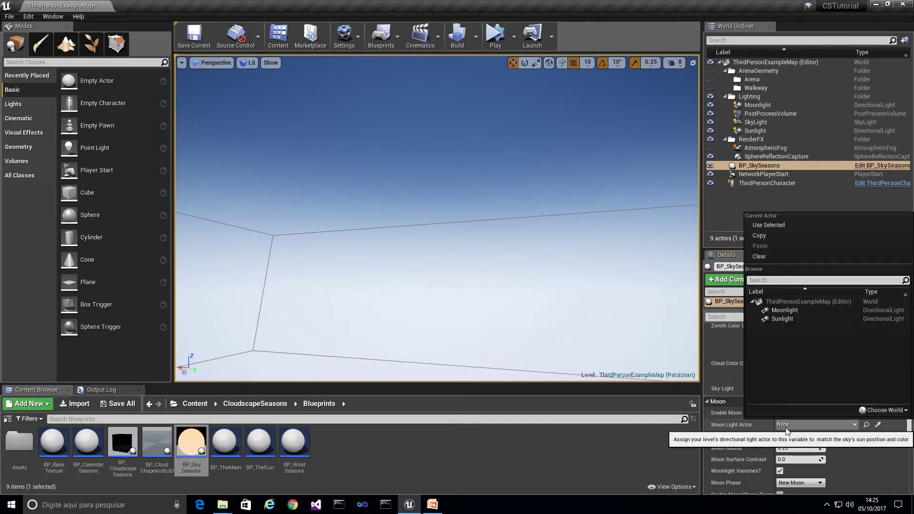
{"action": "left_click", "coordinate": [783, 310]}
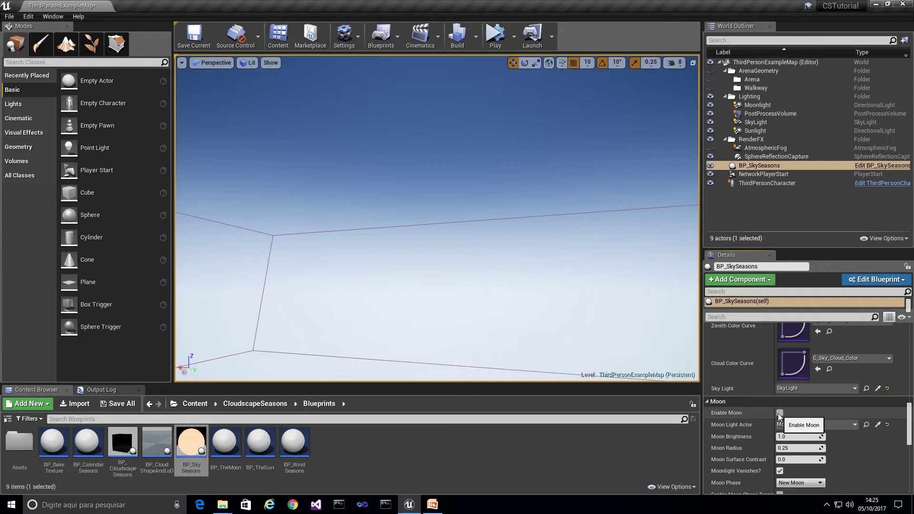
{"action": "scroll", "coordinate": [805, 440], "scroll_direction": "down", "scroll_amount": 3}
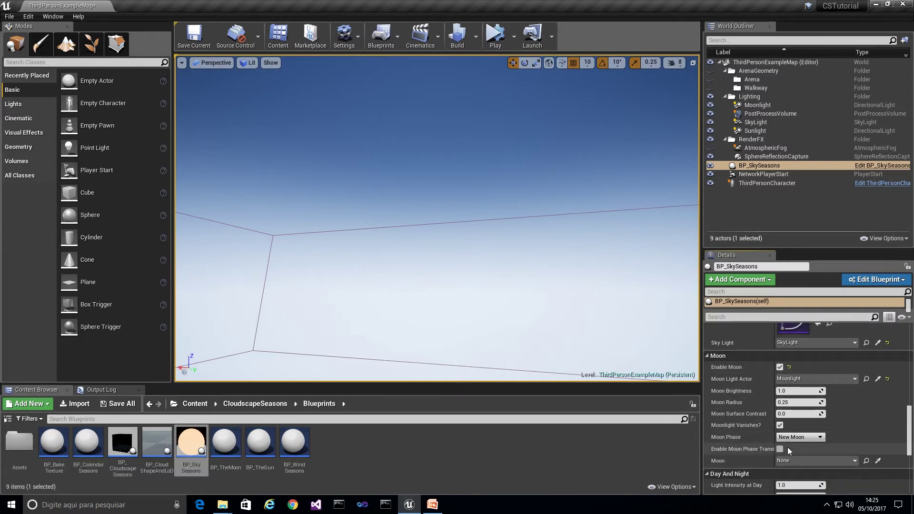
Set the Moon Phase of BP_SkySeasons to Full Moon and turn on Enable Moon Phase Transition.
{"action": "left_click", "coordinate": [799, 438]}
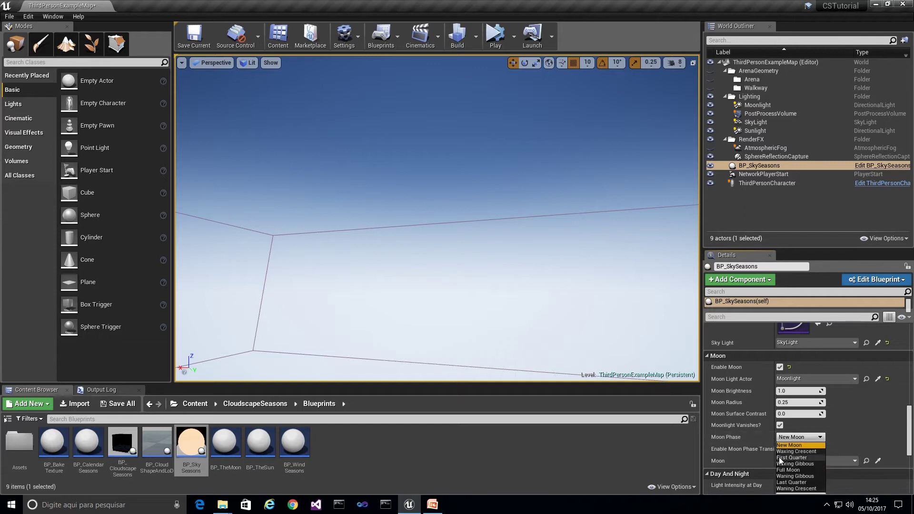
{"action": "left_click", "coordinate": [789, 469]}
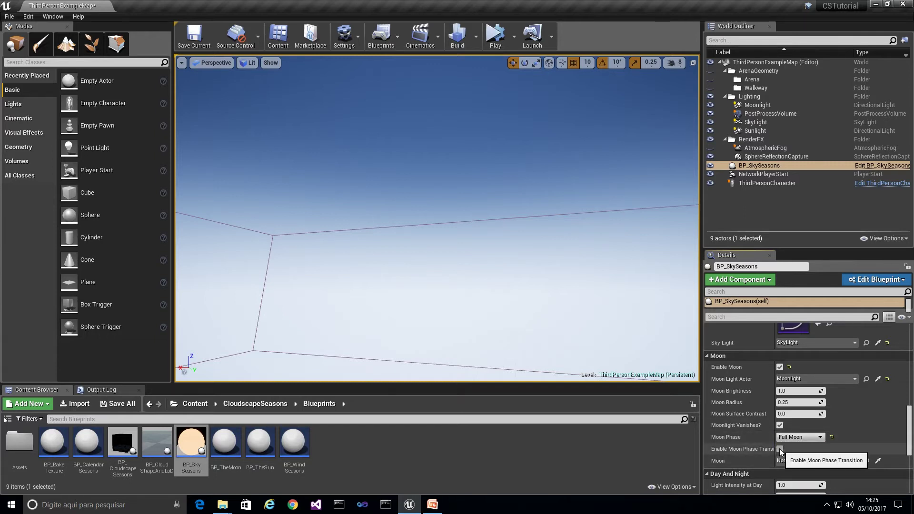
{"action": "left_click", "coordinate": [803, 460]}
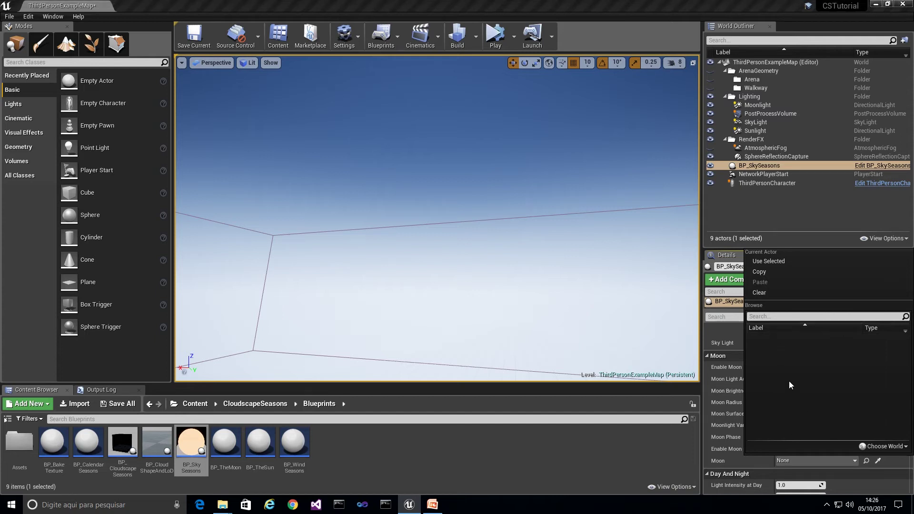
{"action": "left_click", "coordinate": [733, 329]}
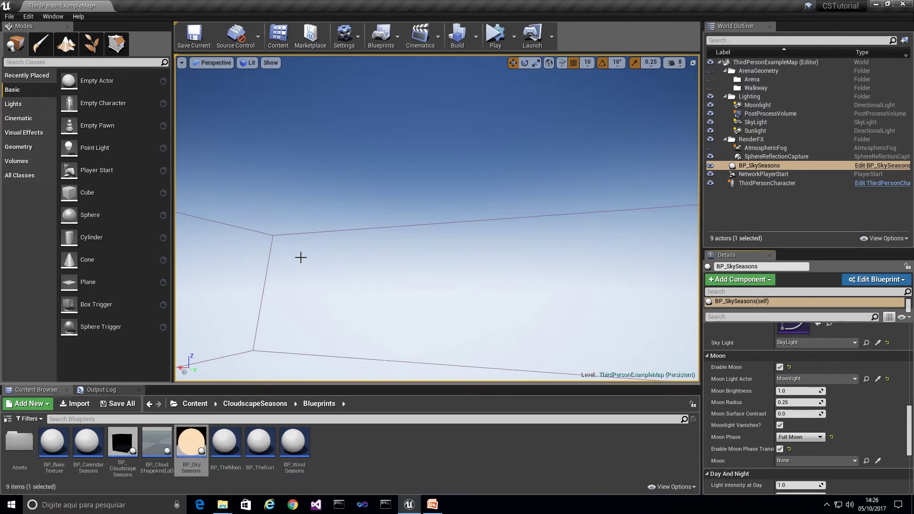
Place a BP_WindSeasons actor on the level floor and rename it BP_WindSeasonsLayer1.
{"action": "right_click_drag", "start_coordinate": [315, 319], "coordinate": [305, 353]}
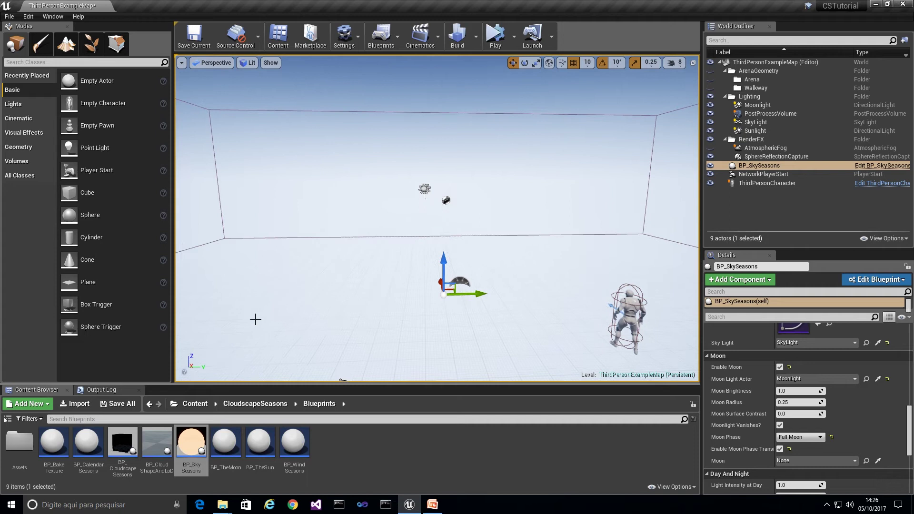
{"action": "left_click", "coordinate": [295, 443]}
{"action": "left_click_drag", "start_coordinate": [295, 443], "coordinate": [444, 325]}
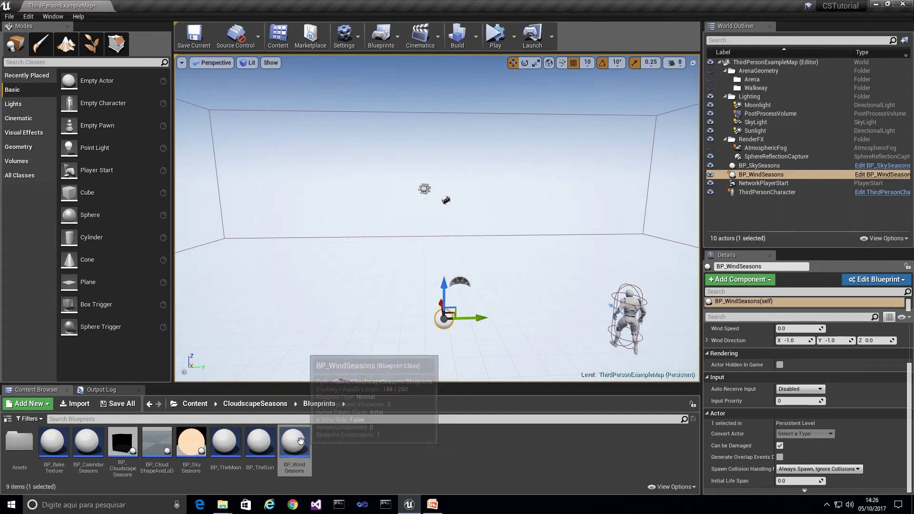
{"action": "left_click", "coordinate": [781, 174]}
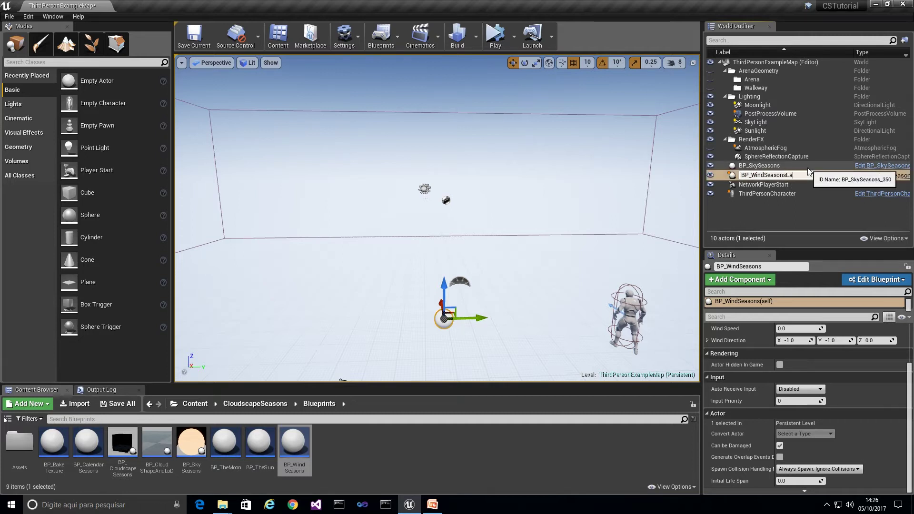
{"action": "type", "text": "Layer1"}
{"action": "key", "text": "Return"}
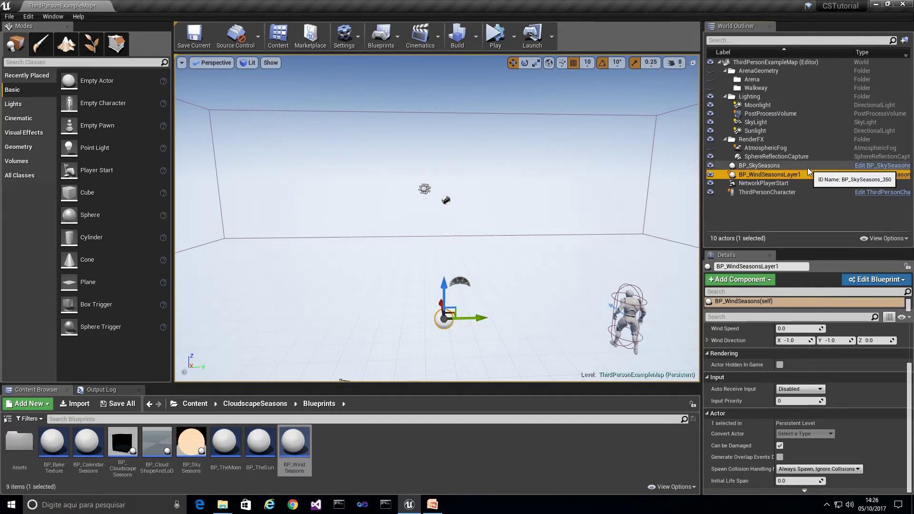
Duplicate BP_WindSeasonsLayer1 and duplicate its copy, making three wind actors for the cloud layers.
{"action": "right_click", "coordinate": [769, 176]}
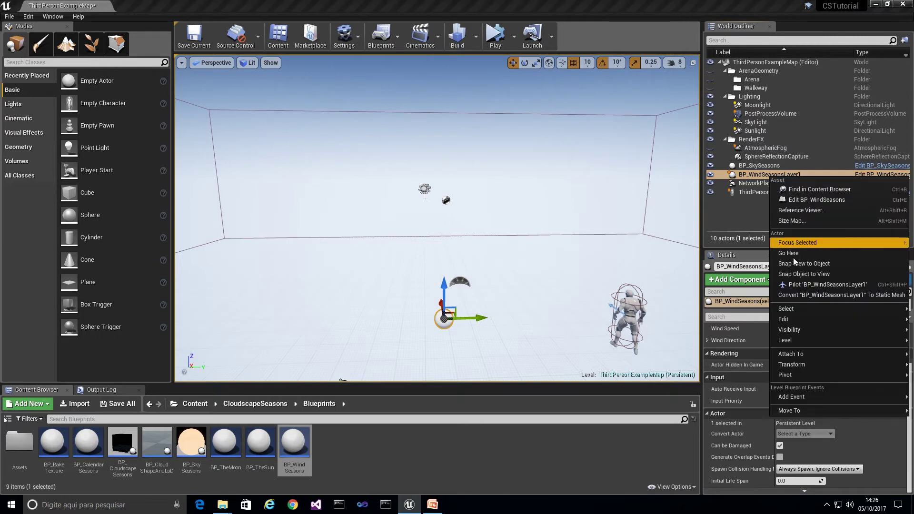
{"action": "mouse_move", "coordinate": [792, 319]}
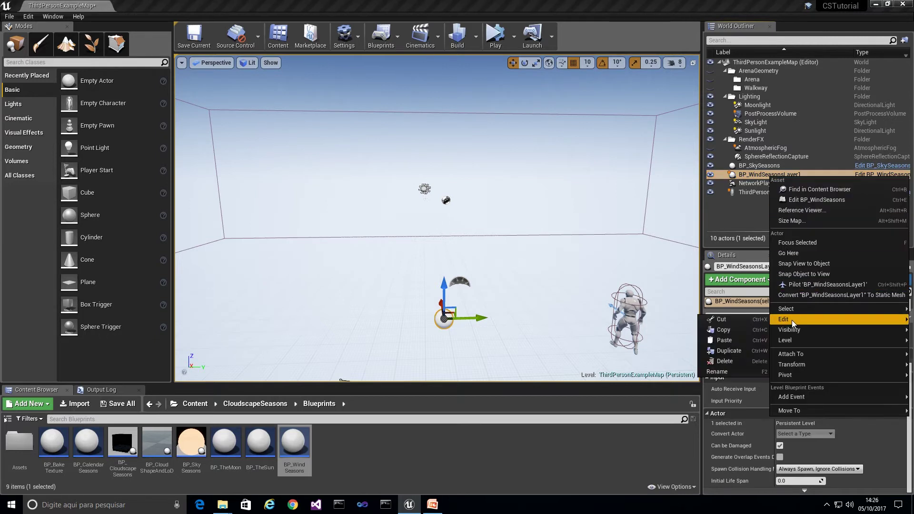
{"action": "left_click", "coordinate": [724, 350]}
{"action": "right_click", "coordinate": [763, 184]}
{"action": "mouse_move", "coordinate": [787, 327]}
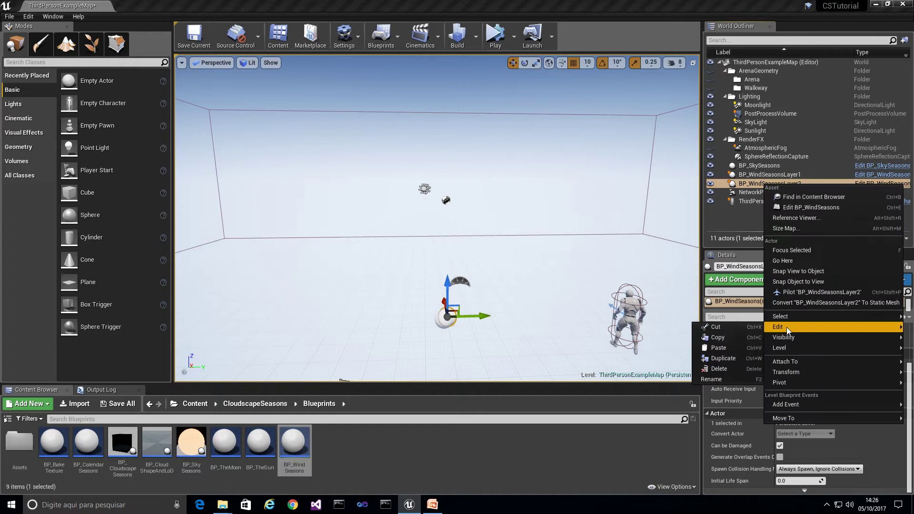
{"action": "left_click", "coordinate": [720, 358]}
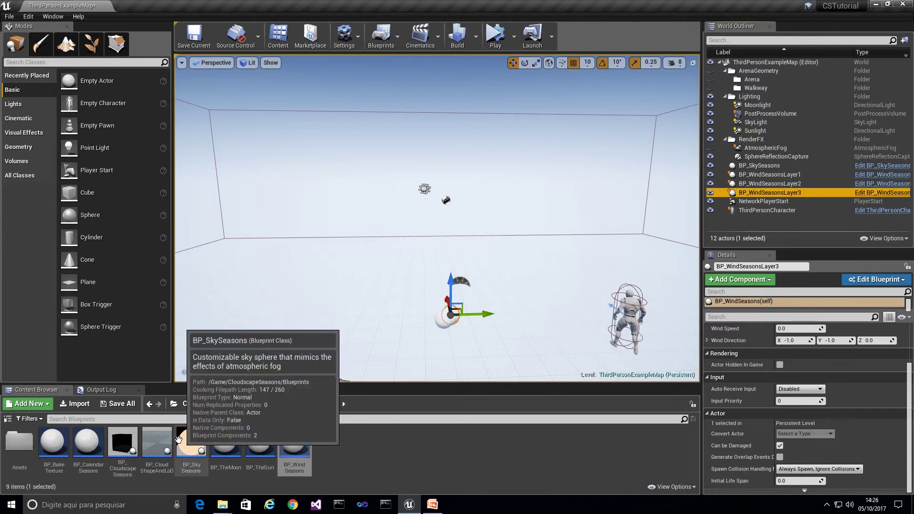
Place the BP_CloudscapeSeasons blueprint in the level beside the wind actors and look around the scene.
{"action": "left_click", "coordinate": [129, 443]}
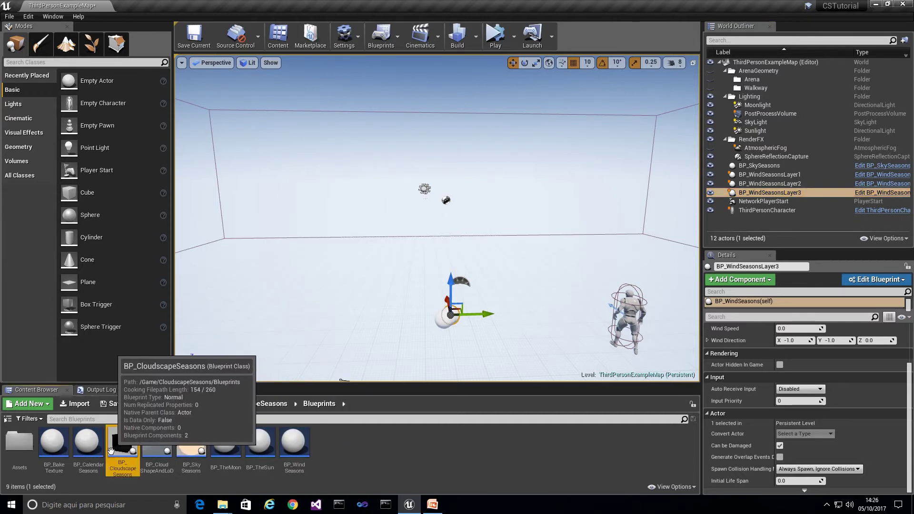
{"action": "left_click_drag", "start_coordinate": [126, 450], "coordinate": [392, 304]}
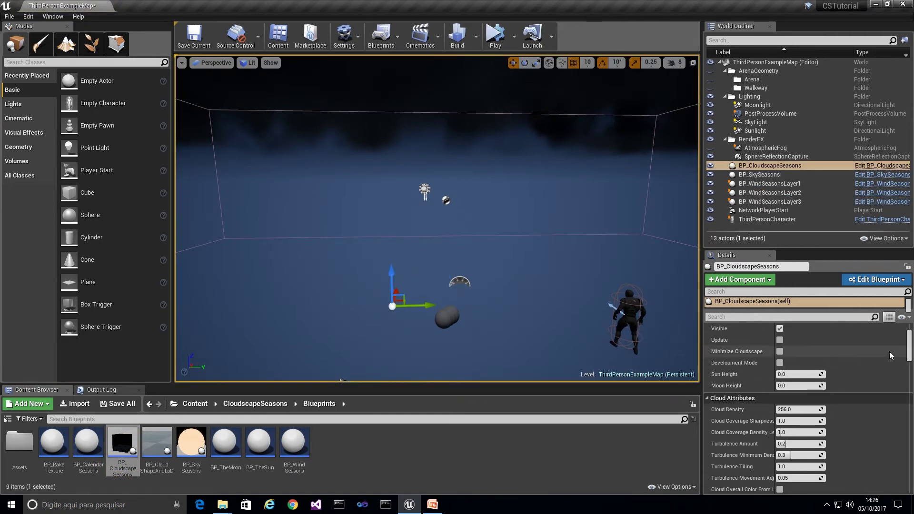
{"action": "right_click_drag", "start_coordinate": [404, 284], "coordinate": [508, 365]}
{"action": "right_click_drag", "start_coordinate": [491, 171], "coordinate": [506, 167]}
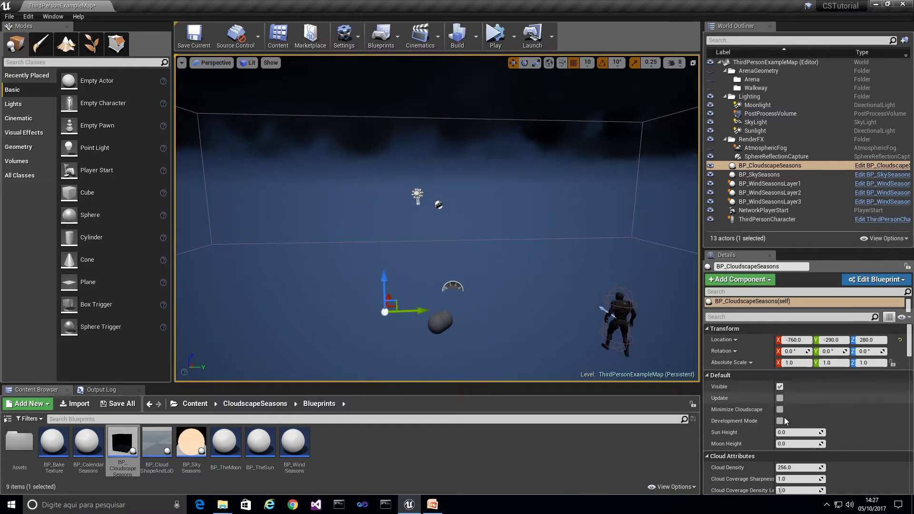
Assign BP_WindSeasonsLayer1, BP_WindSeasonsLayer2 and BP_WindSeasonsLayer3 as the Layer 1, 2 and 3 Wind Components of BP_CloudscapeSeasons.
{"action": "scroll", "coordinate": [838, 402], "scroll_direction": "down", "scroll_amount": 3}
{"action": "scroll", "coordinate": [836, 403], "scroll_direction": "down", "scroll_amount": 3}
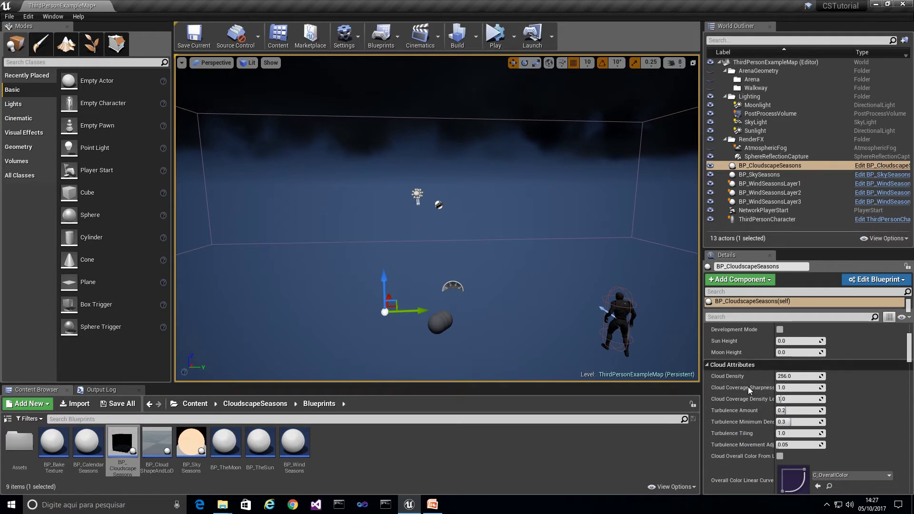
{"action": "scroll", "coordinate": [820, 408], "scroll_direction": "down", "scroll_amount": 1}
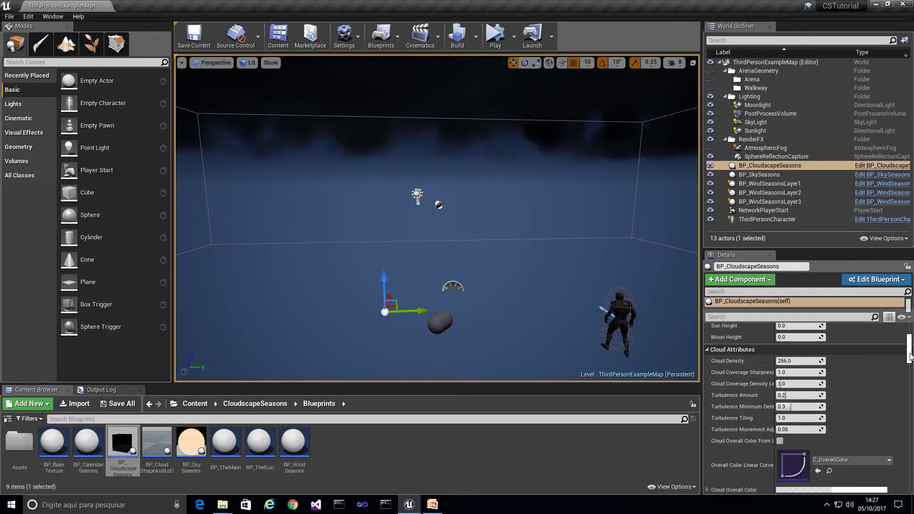
{"action": "scroll", "coordinate": [873, 384], "scroll_direction": "down", "scroll_amount": 10}
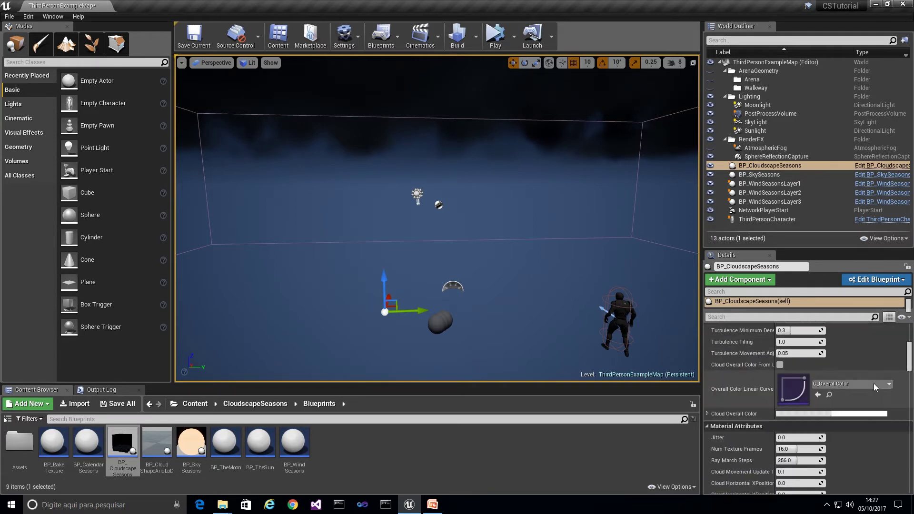
{"action": "scroll", "coordinate": [847, 378], "scroll_direction": "down", "scroll_amount": 5}
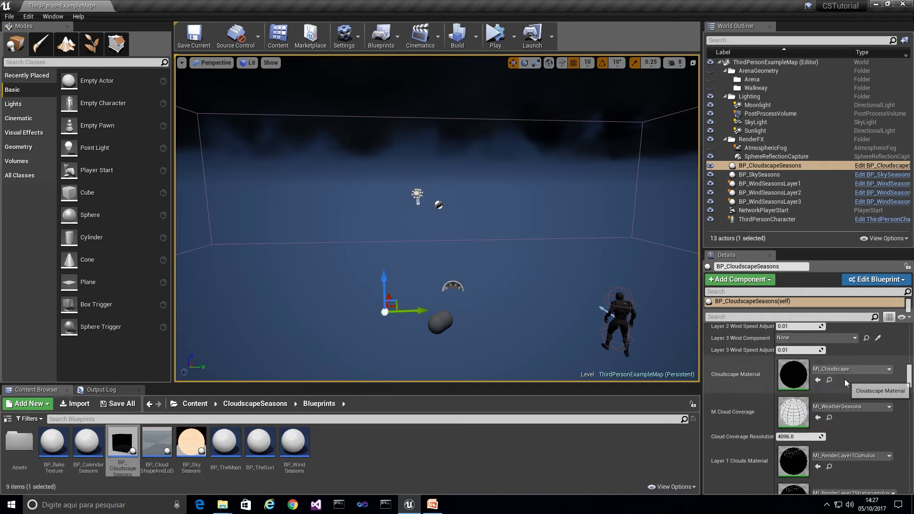
{"action": "scroll", "coordinate": [844, 379], "scroll_direction": "up", "scroll_amount": 5}
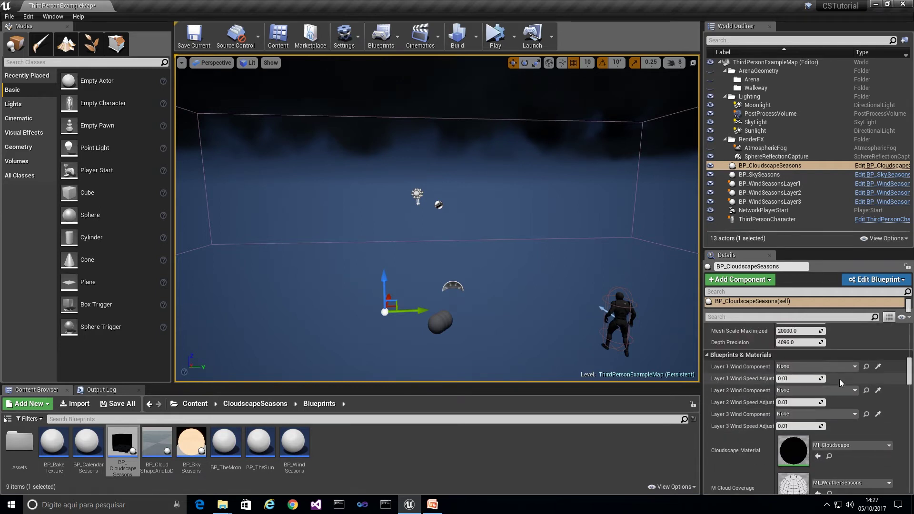
{"action": "left_click", "coordinate": [793, 367]}
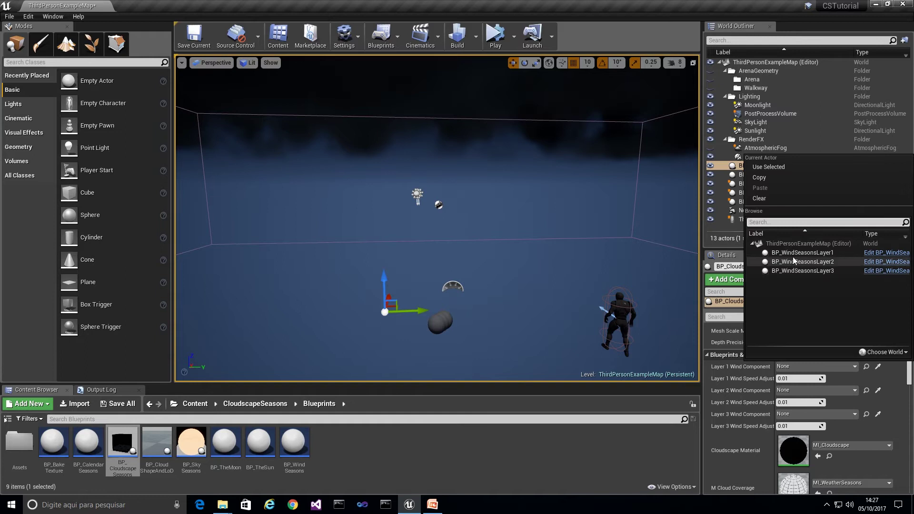
{"action": "left_click", "coordinate": [785, 262]}
{"action": "left_click", "coordinate": [793, 390]}
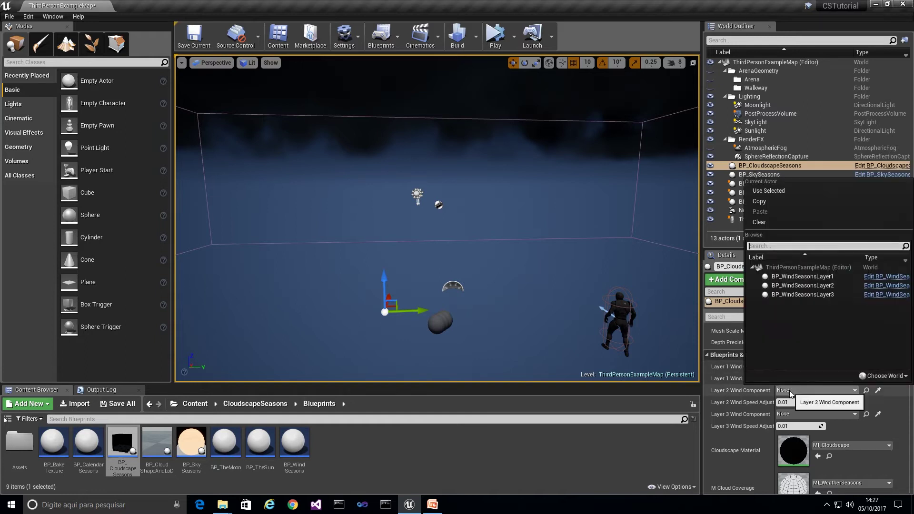
{"action": "left_click", "coordinate": [785, 290]}
{"action": "left_click", "coordinate": [790, 415]}
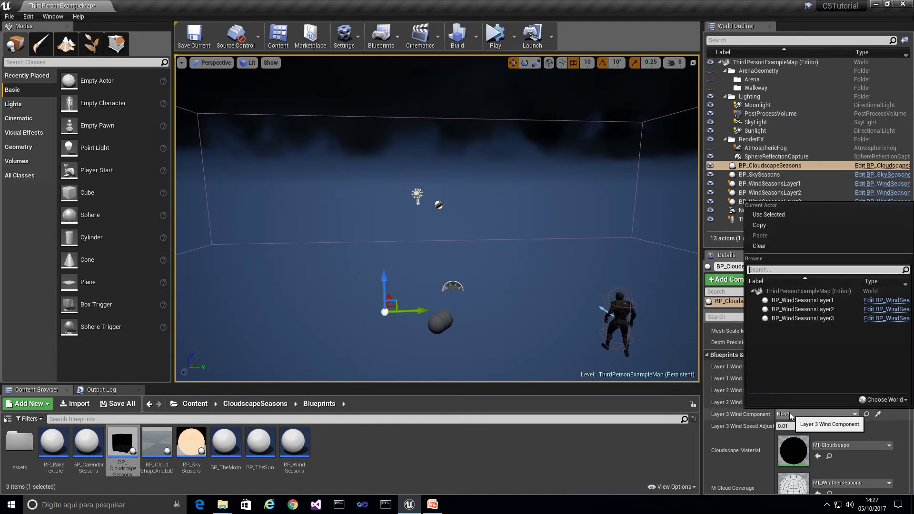
{"action": "left_click", "coordinate": [784, 320]}
Assign the Sunlight directional light as the Sunlight of BP_CloudscapeSeasons in its Sun & Moon & Sky Attributes.
{"action": "scroll", "coordinate": [868, 404], "scroll_direction": "down", "scroll_amount": 5}
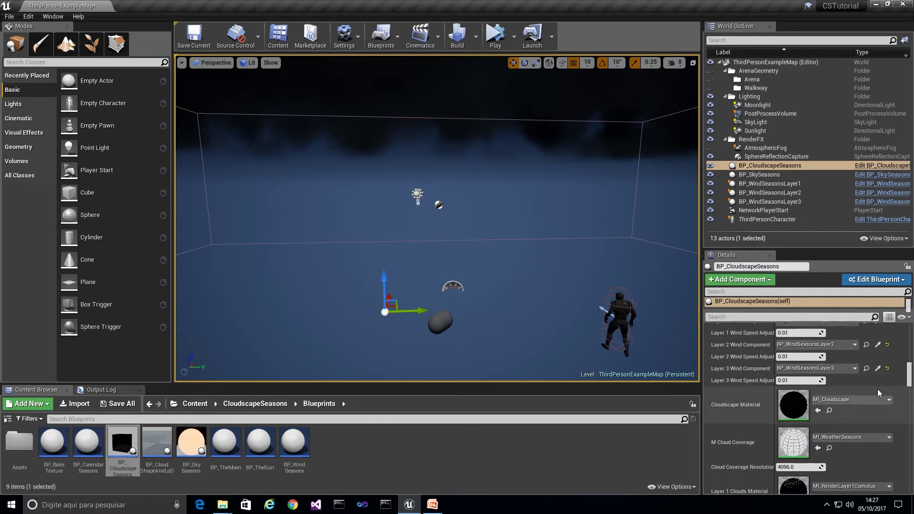
{"action": "scroll", "coordinate": [862, 406], "scroll_direction": "down", "scroll_amount": 6}
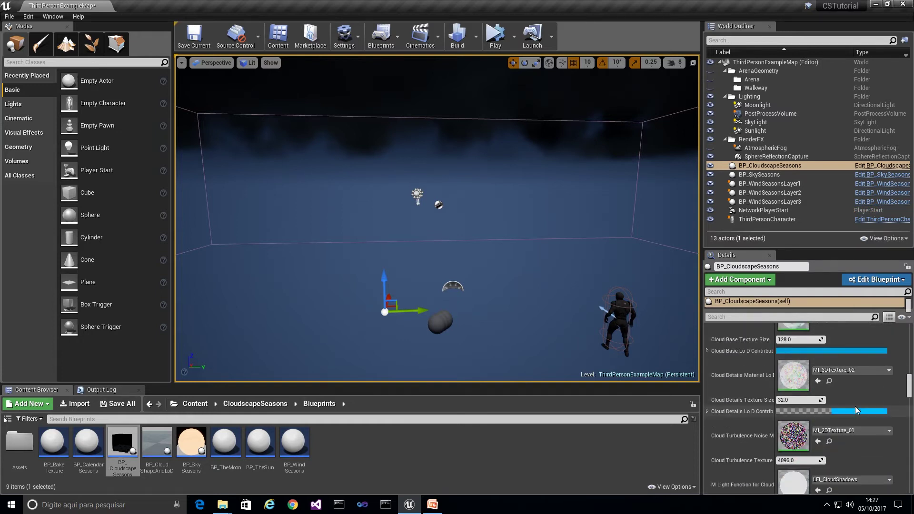
{"action": "scroll", "coordinate": [854, 407], "scroll_direction": "down", "scroll_amount": 6}
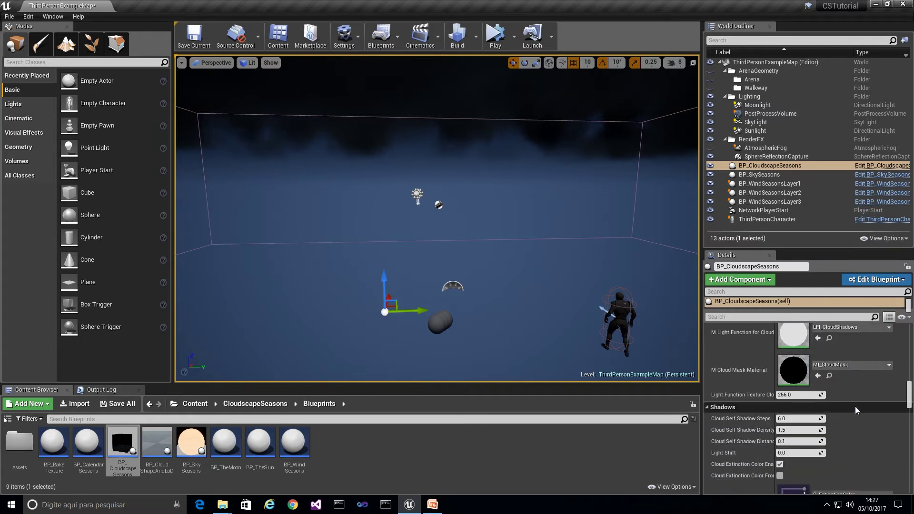
{"action": "scroll", "coordinate": [855, 406], "scroll_direction": "down", "scroll_amount": 5}
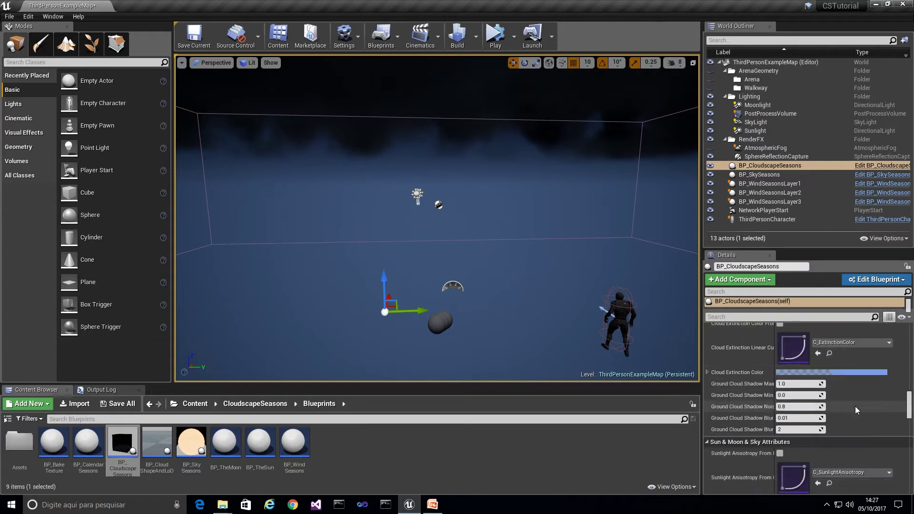
{"action": "scroll", "coordinate": [855, 407], "scroll_direction": "down", "scroll_amount": 3}
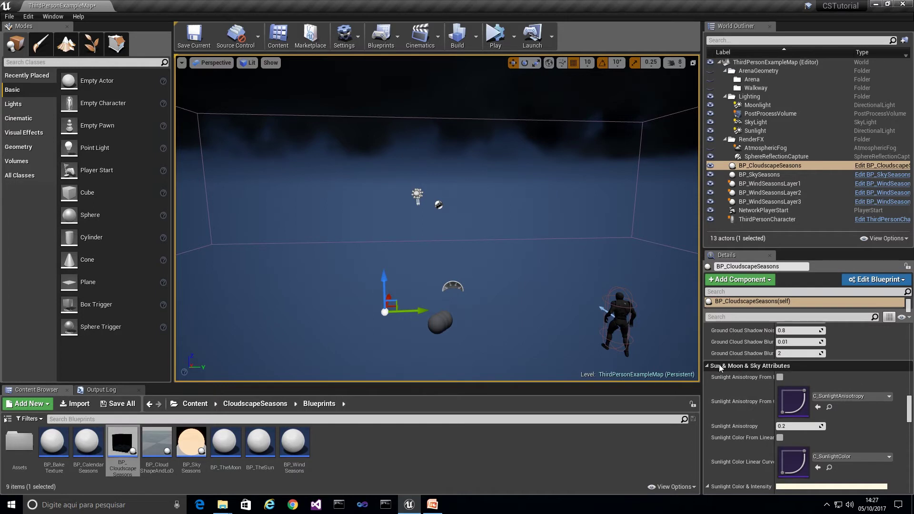
{"action": "scroll", "coordinate": [810, 377], "scroll_direction": "down", "scroll_amount": 2}
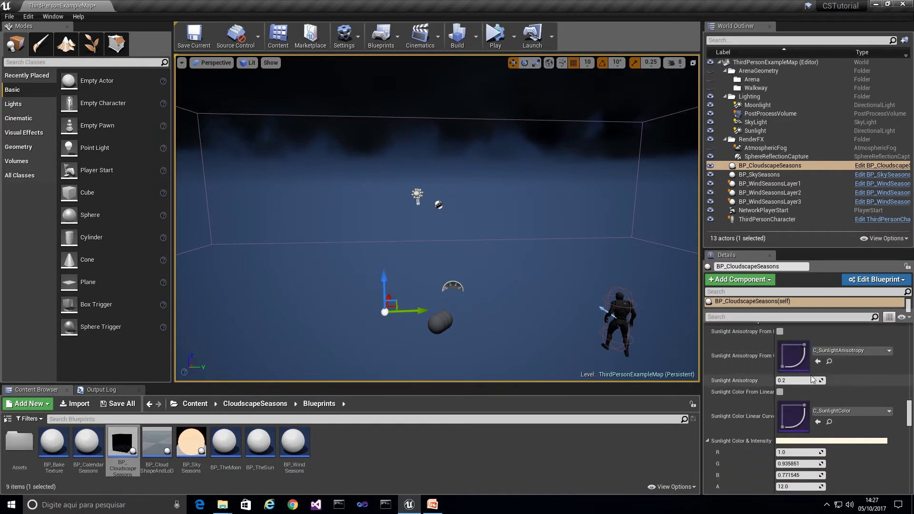
{"action": "scroll", "coordinate": [812, 379], "scroll_direction": "down", "scroll_amount": 5}
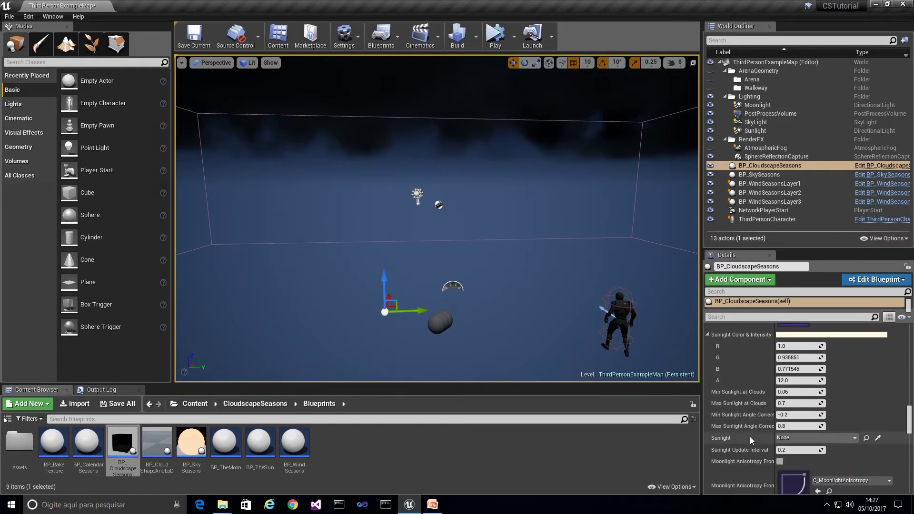
{"action": "left_click", "coordinate": [804, 438]}
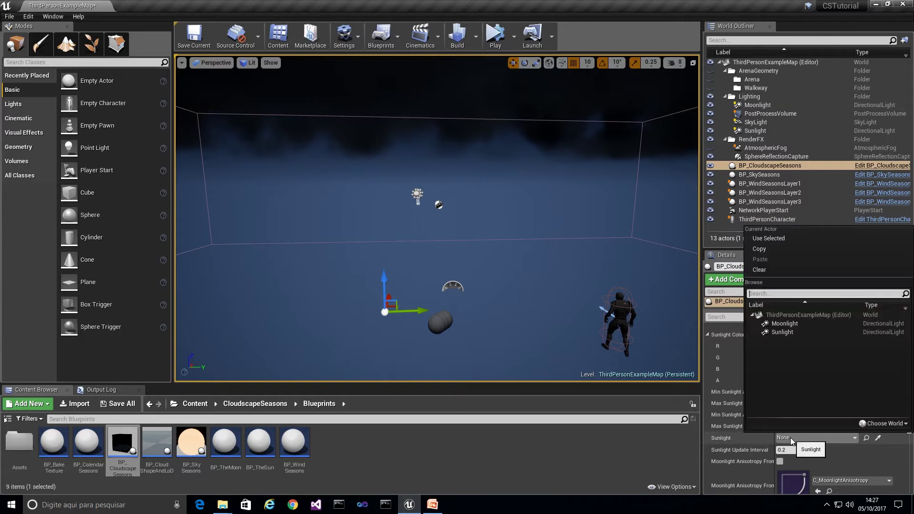
{"action": "left_click", "coordinate": [787, 336]}
{"action": "mouse_move", "coordinate": [586, 288]}
{"action": "left_mouse_down"}
{"action": "mouse_move", "coordinate": [562, 284]}
{"action": "mouse_move", "coordinate": [586, 289]}
{"action": "left_mouse_up"}
Assign the Moonlight directional light as the Moonlight of BP_CloudscapeSeasons.
{"action": "scroll", "coordinate": [809, 419], "scroll_direction": "down", "scroll_amount": 1}
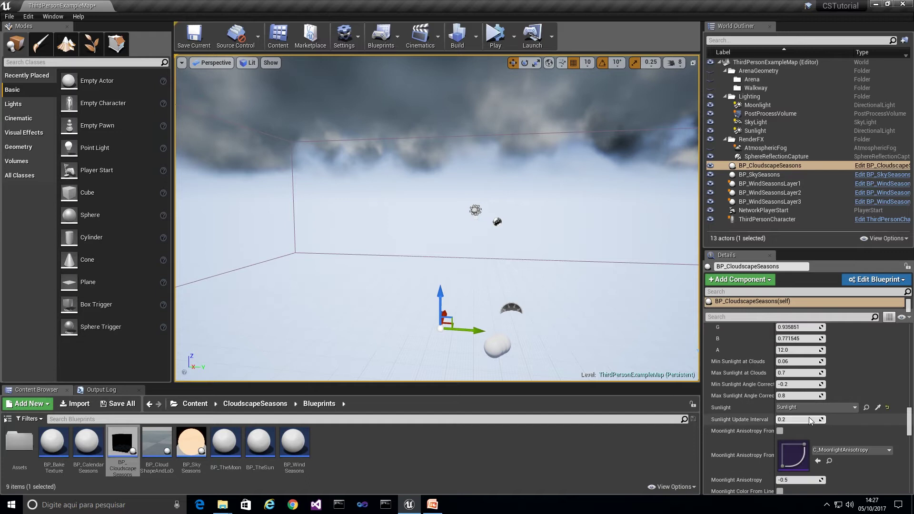
{"action": "scroll", "coordinate": [809, 417], "scroll_direction": "down", "scroll_amount": 4}
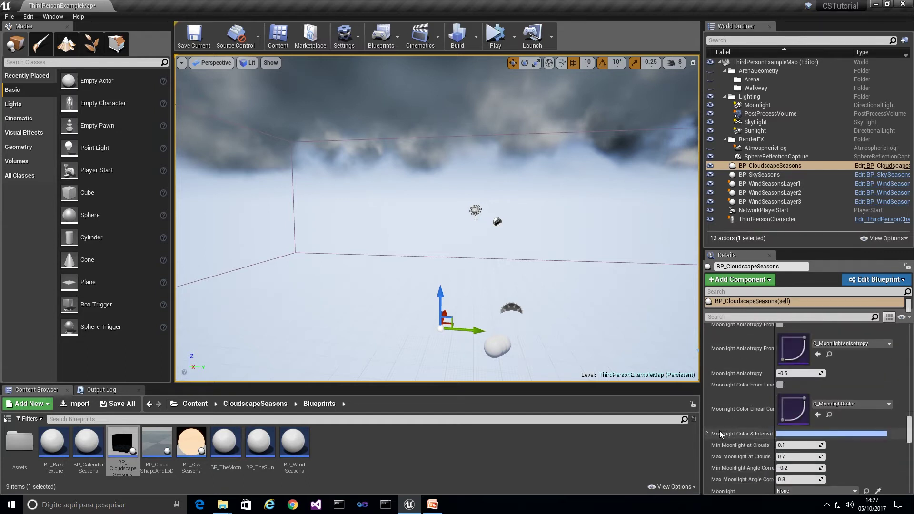
{"action": "scroll", "coordinate": [801, 436], "scroll_direction": "down", "scroll_amount": 2}
{"action": "scroll", "coordinate": [792, 434], "scroll_direction": "down", "scroll_amount": 1}
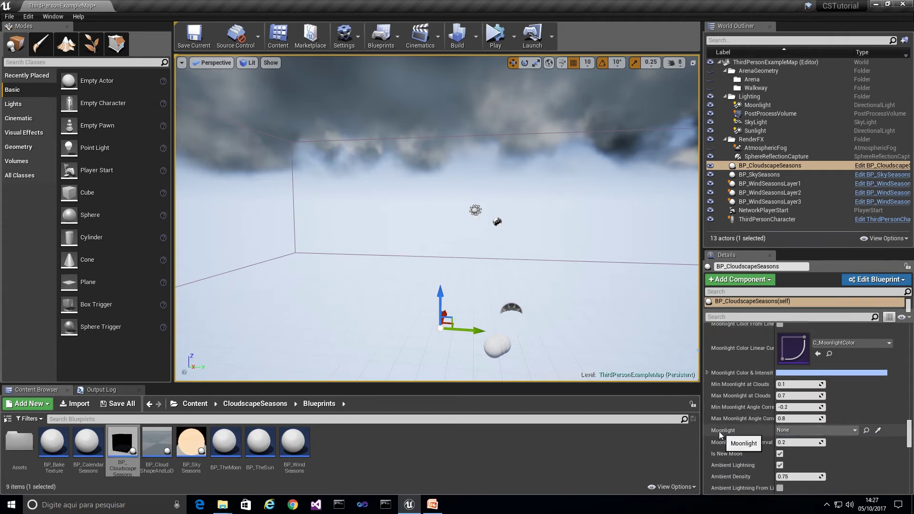
{"action": "left_click", "coordinate": [791, 431]}
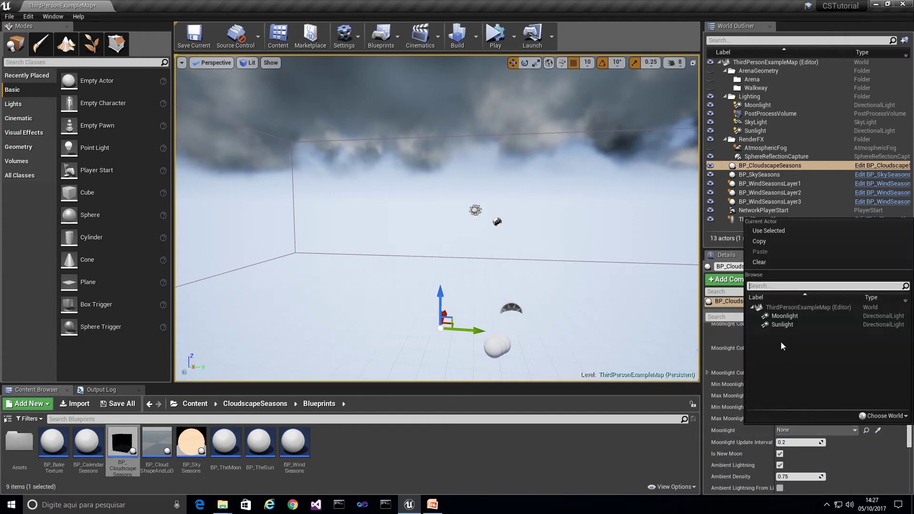
{"action": "left_click", "coordinate": [781, 316]}
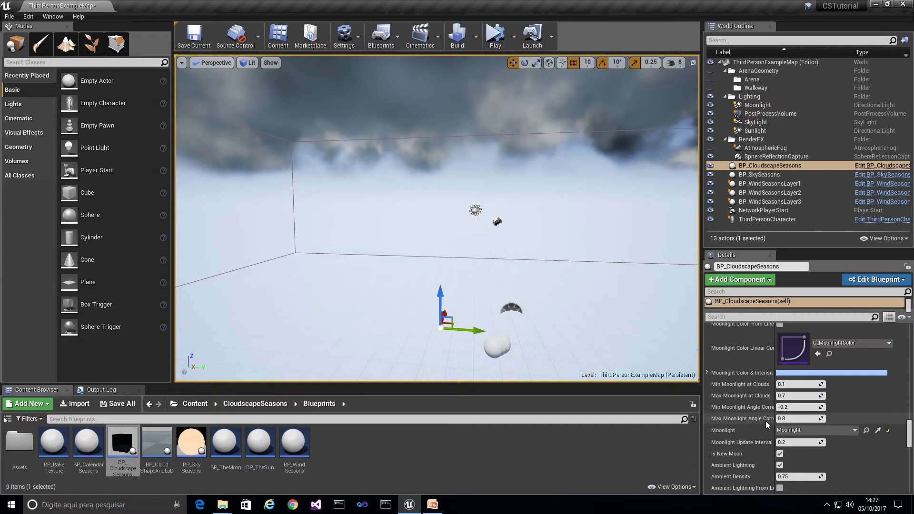
Disable the Layer 1 clouds and enable the Layer 2 clouds in the Cloud Types of BP_CloudscapeSeasons.
{"action": "scroll", "coordinate": [758, 426], "scroll_direction": "down", "scroll_amount": 2}
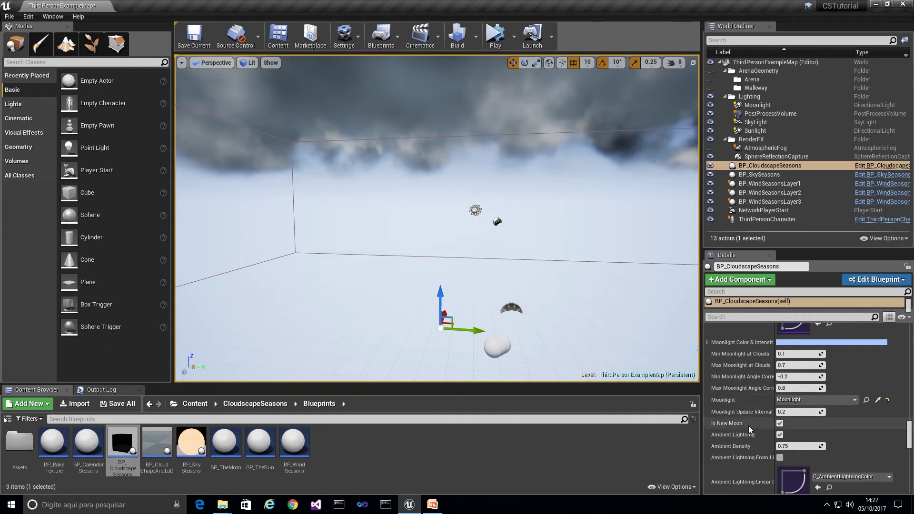
{"action": "scroll", "coordinate": [760, 424], "scroll_direction": "down", "scroll_amount": 2}
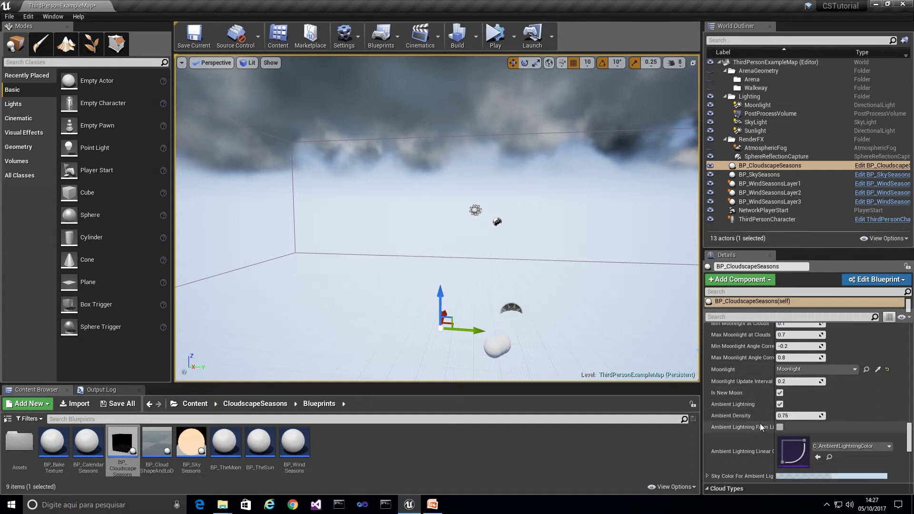
{"action": "scroll", "coordinate": [803, 446], "scroll_direction": "down", "scroll_amount": 7}
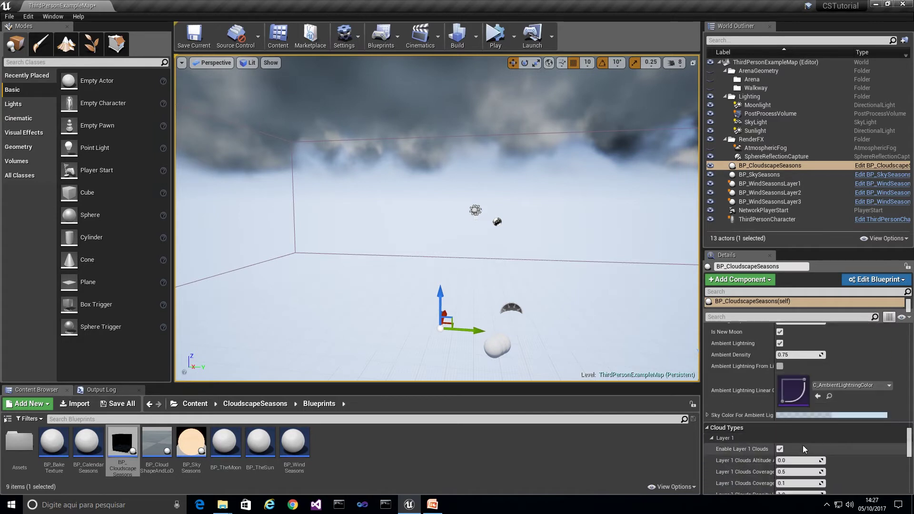
{"action": "scroll", "coordinate": [777, 419], "scroll_direction": "down", "scroll_amount": 3}
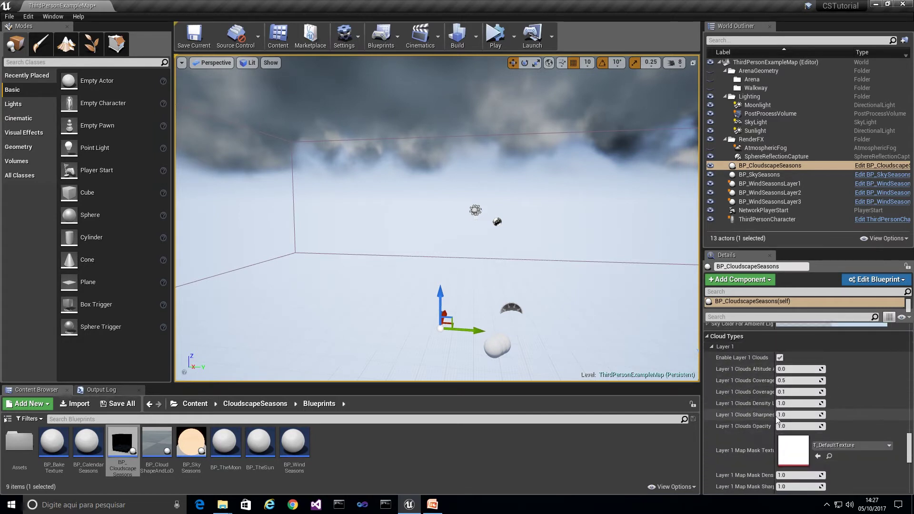
{"action": "left_click", "coordinate": [780, 357]}
{"action": "scroll", "coordinate": [794, 387], "scroll_direction": "down", "scroll_amount": 2}
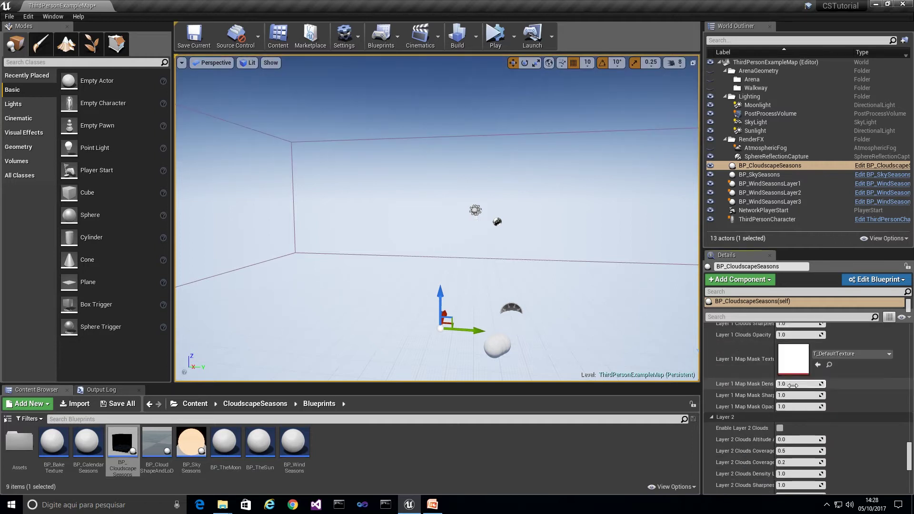
{"action": "left_click", "coordinate": [780, 428]}
{"action": "right_click_drag", "start_coordinate": [594, 296], "coordinate": [289, 240]}
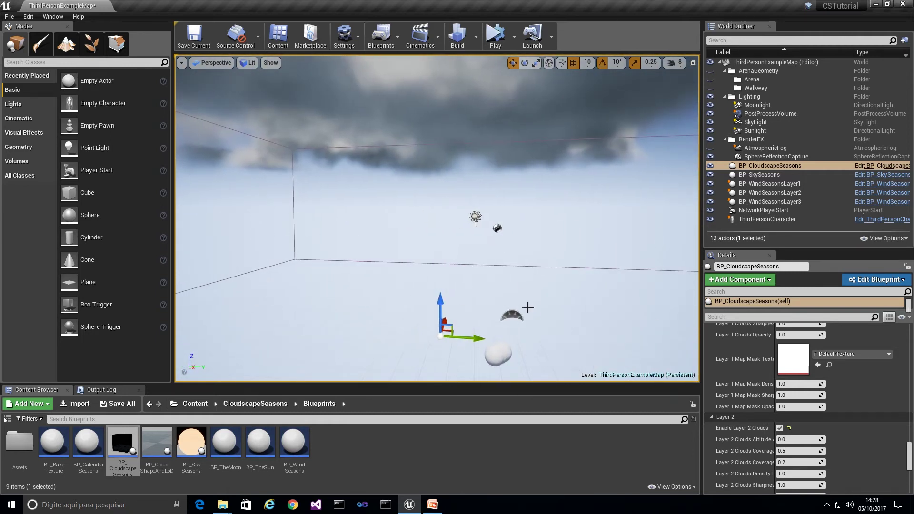
Start a new landscape with 32×32 components and 2×2 sections per component.
{"action": "left_click", "coordinate": [72, 48]}
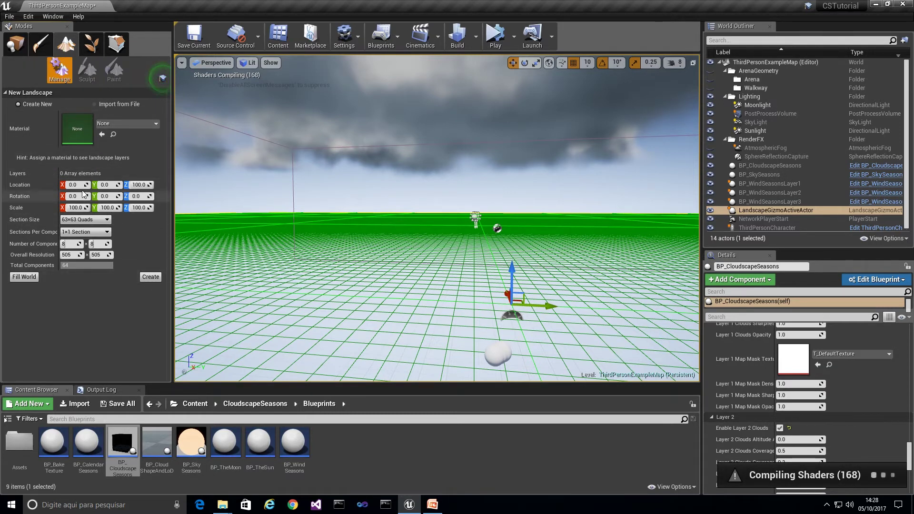
{"action": "left_click", "coordinate": [76, 220]}
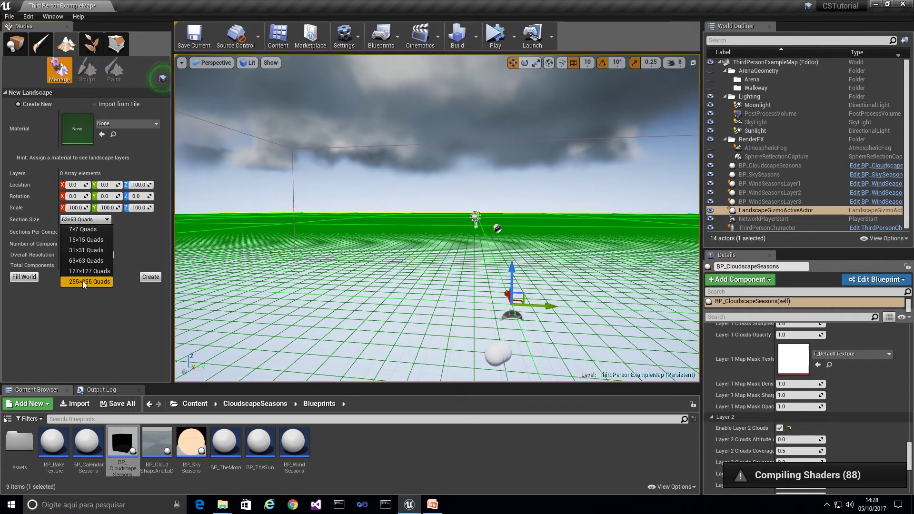
{"action": "left_click", "coordinate": [84, 231]}
{"action": "left_click", "coordinate": [85, 232]}
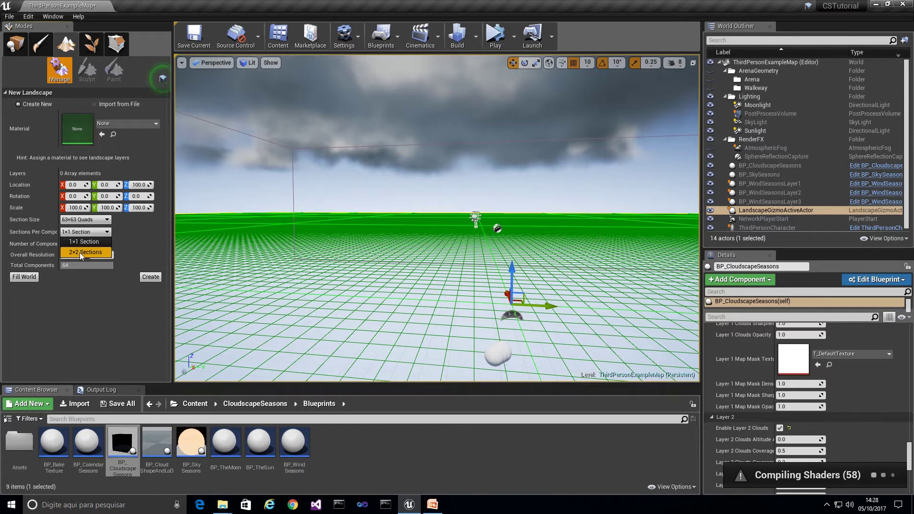
{"action": "left_click", "coordinate": [136, 231]}
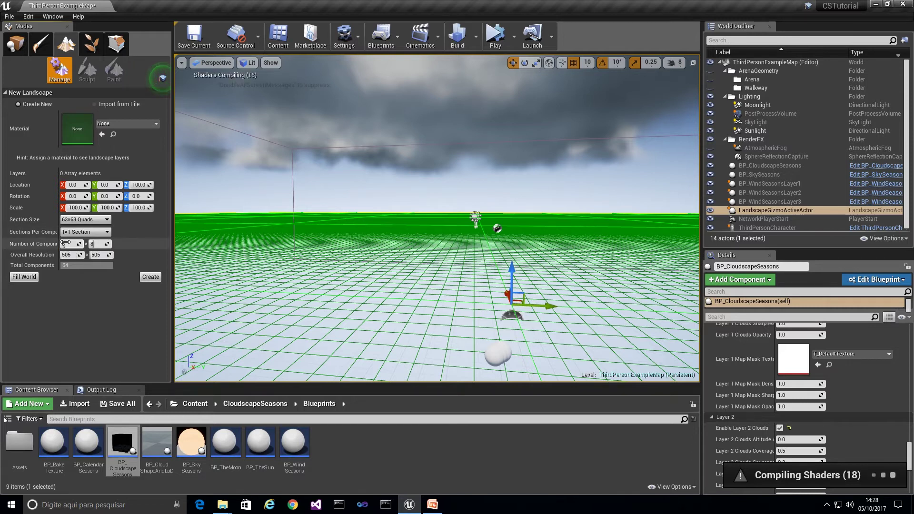
{"action": "left_click_drag", "start_coordinate": [66, 243], "coordinate": [83, 243]}
{"action": "key", "text": "BackSpace"}
{"action": "type", "text": "32"}
{"action": "key", "text": "Return"}
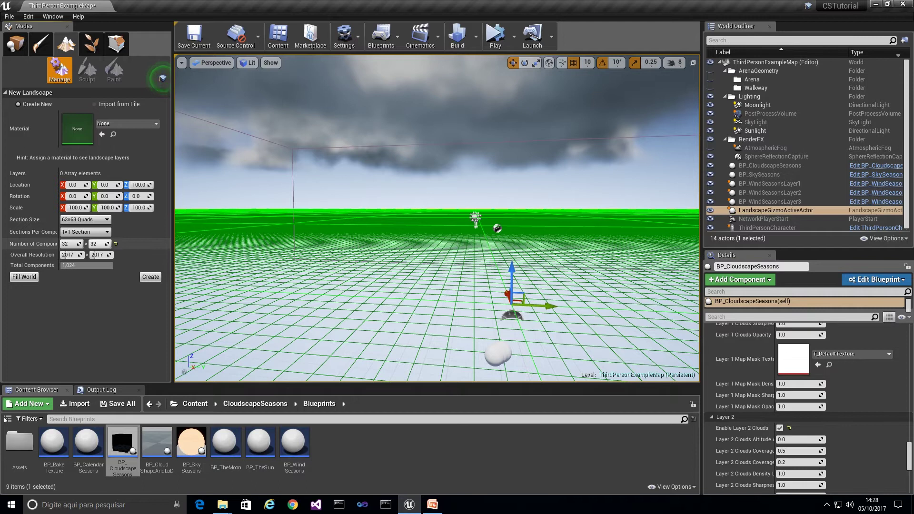
{"action": "left_click", "coordinate": [85, 252]}
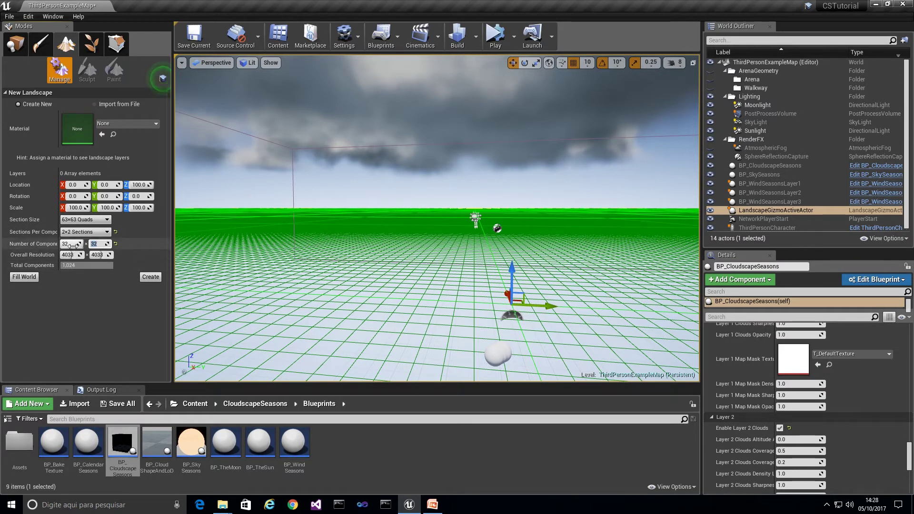
Switch the landscape's section size to 255×255 Quads and back to 63×63 Quads, and create the landscape with 16×16 components.
{"action": "left_click", "coordinate": [85, 219]}
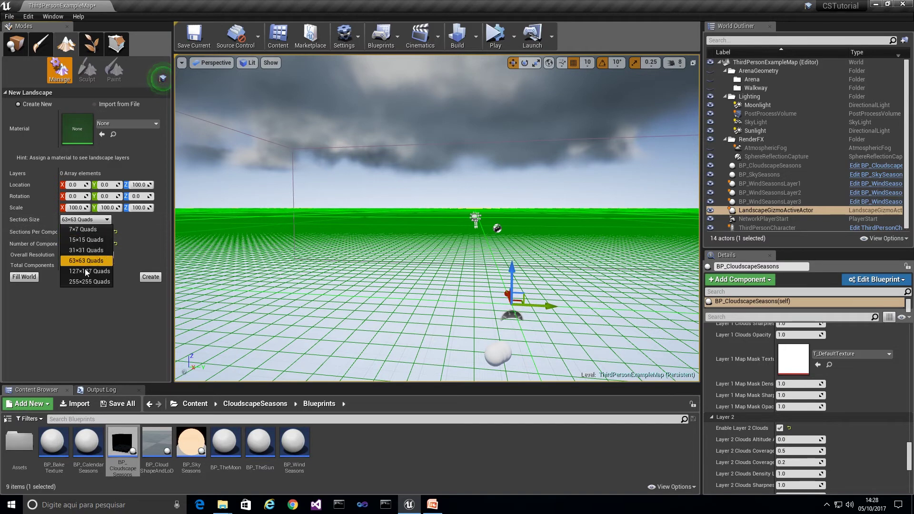
{"action": "left_click", "coordinate": [79, 280]}
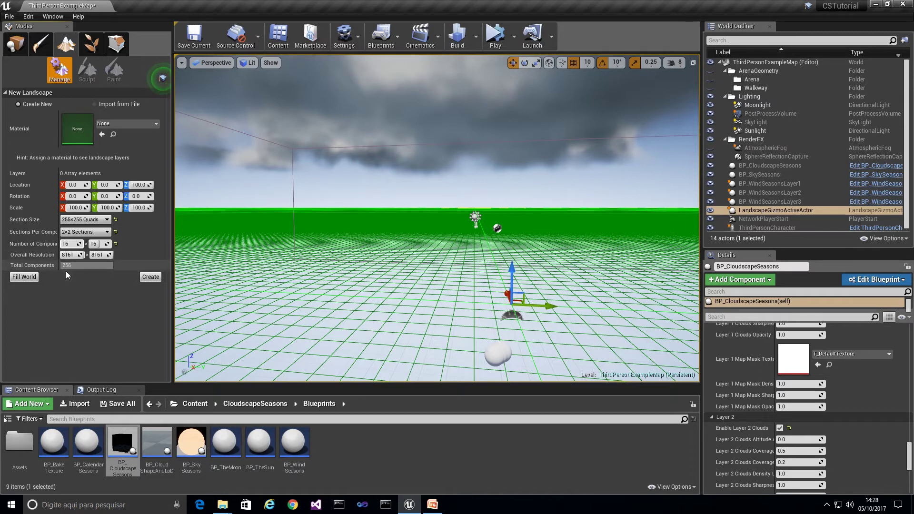
{"action": "left_click", "coordinate": [85, 220]}
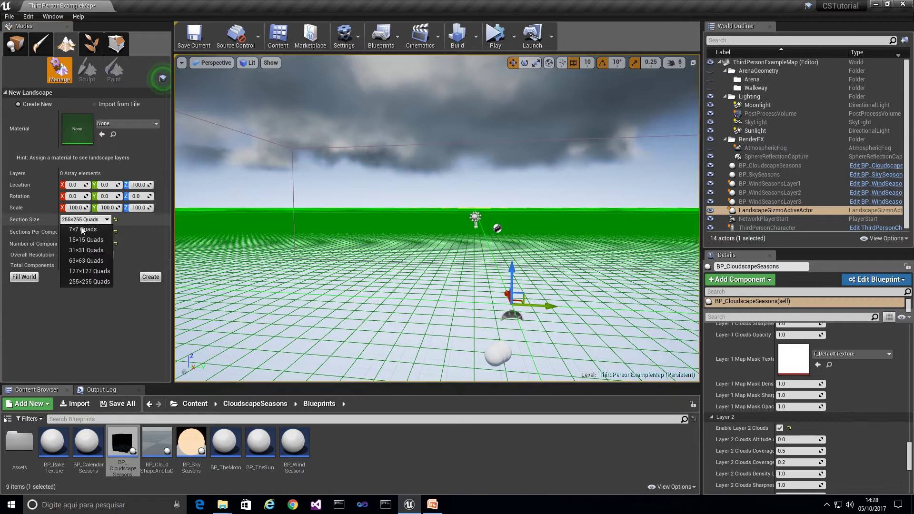
{"action": "left_click", "coordinate": [69, 258]}
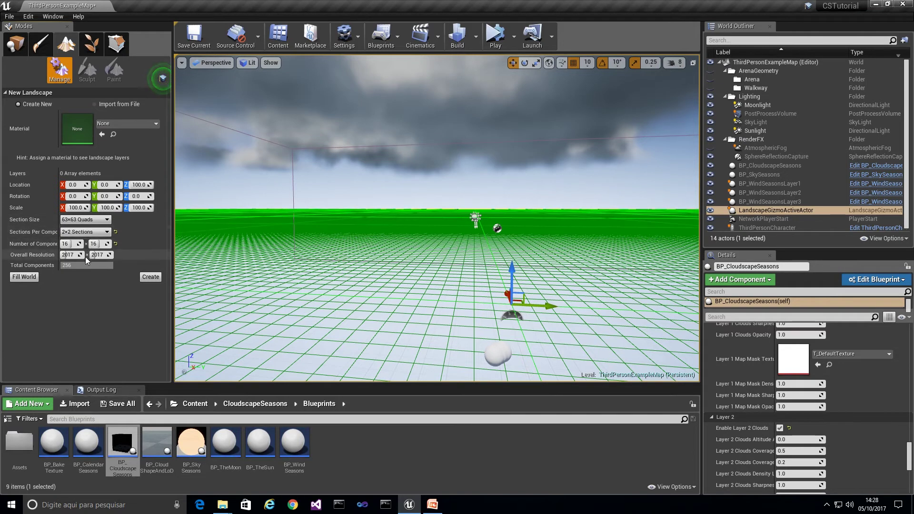
{"action": "left_click", "coordinate": [149, 278]}
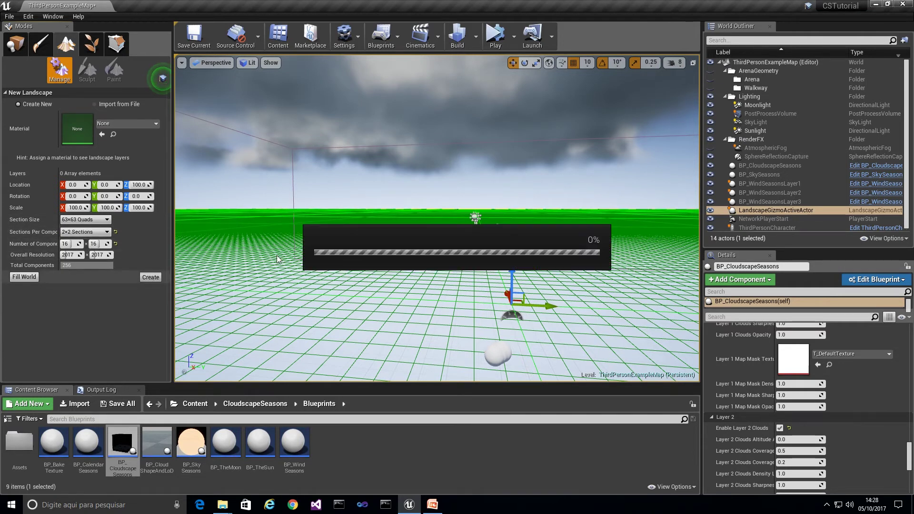
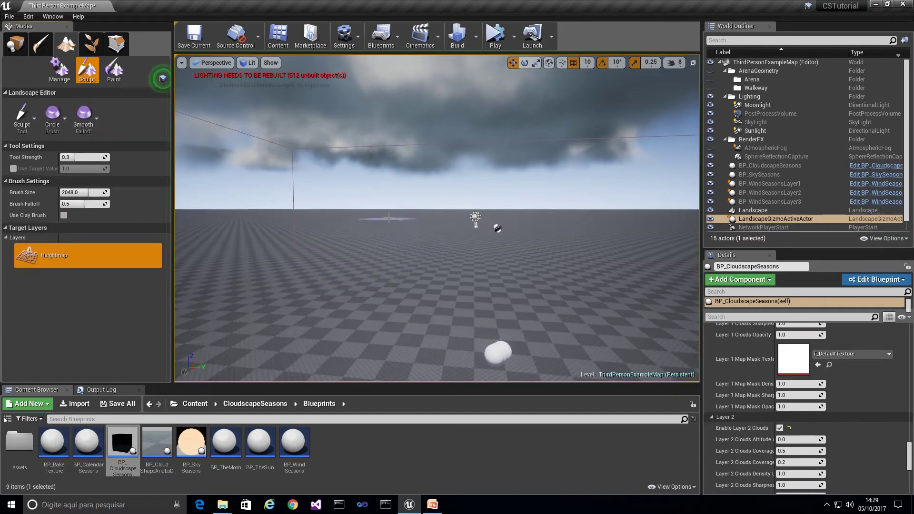
Look around the new landscape and sky from several angles and leave landscape editing for the actor placement mode.
{"action": "right_click_drag", "start_coordinate": [390, 217], "coordinate": [86, 217]}
{"action": "mouse_move", "coordinate": [163, 79]}
{"action": "right_mouse_down"}
{"action": "mouse_move", "coordinate": [371, 85]}
{"action": "mouse_move", "coordinate": [391, 90]}
{"action": "mouse_move", "coordinate": [400, 114]}
{"action": "mouse_move", "coordinate": [443, 124]}
{"action": "right_mouse_up"}
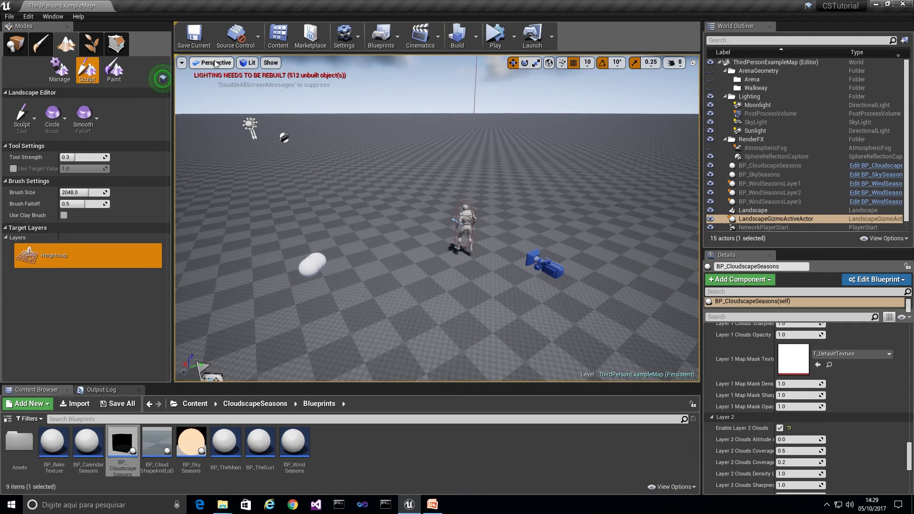
{"action": "mouse_move", "coordinate": [417, 149]}
{"action": "right_mouse_down"}
{"action": "mouse_move", "coordinate": [383, 127]}
{"action": "mouse_move", "coordinate": [418, 143]}
{"action": "mouse_move", "coordinate": [423, 156]}
{"action": "right_mouse_up"}
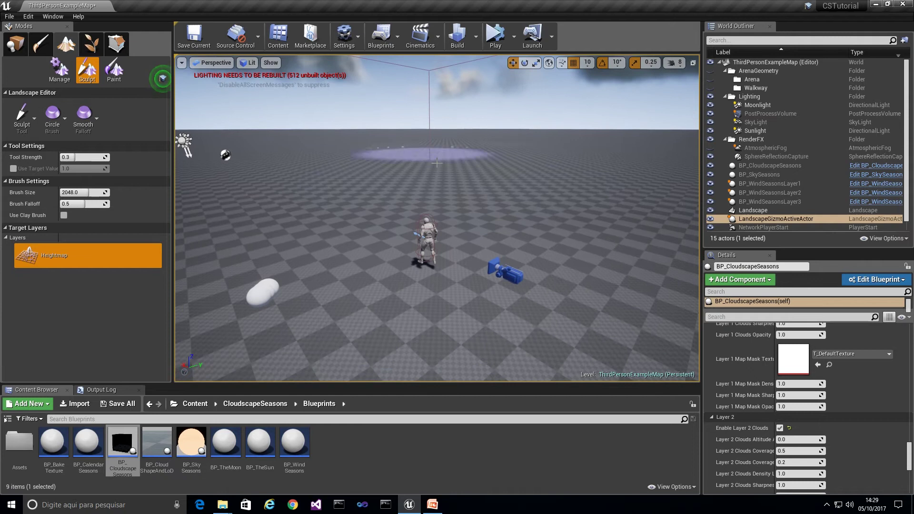
{"action": "scroll", "coordinate": [424, 157], "scroll_direction": "up", "scroll_amount": 3}
{"action": "right_click_drag", "start_coordinate": [519, 114], "coordinate": [447, 100]}
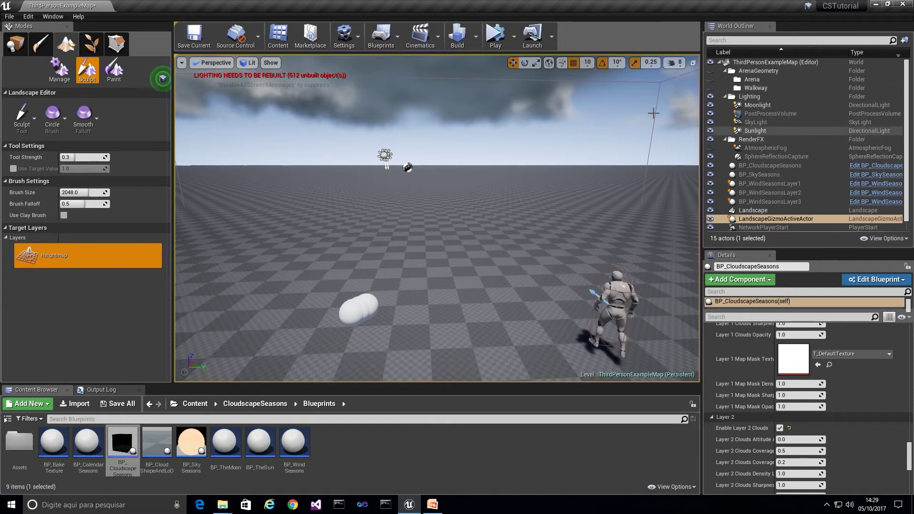
{"action": "left_click", "coordinate": [18, 45]}
{"action": "right_click_drag", "start_coordinate": [428, 200], "coordinate": [361, 200]}
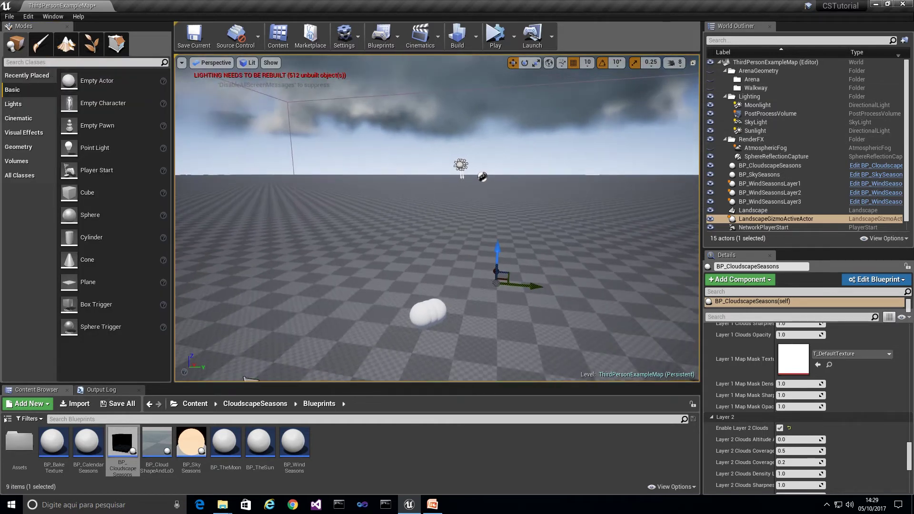
Set the Sunlight's intensity to 5.0.
{"action": "left_click", "coordinate": [759, 131]}
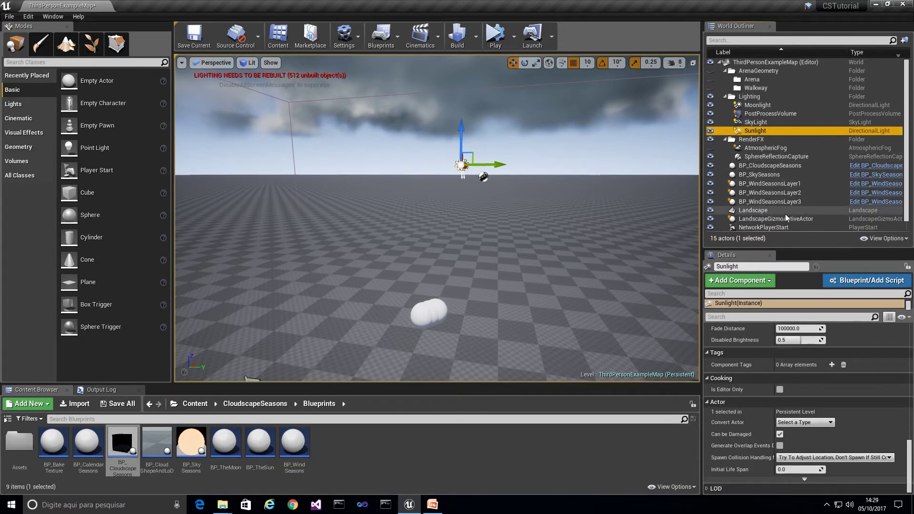
{"action": "scroll", "coordinate": [840, 336], "scroll_direction": "up", "scroll_amount": 5}
{"action": "scroll", "coordinate": [839, 336], "scroll_direction": "up", "scroll_amount": 10}
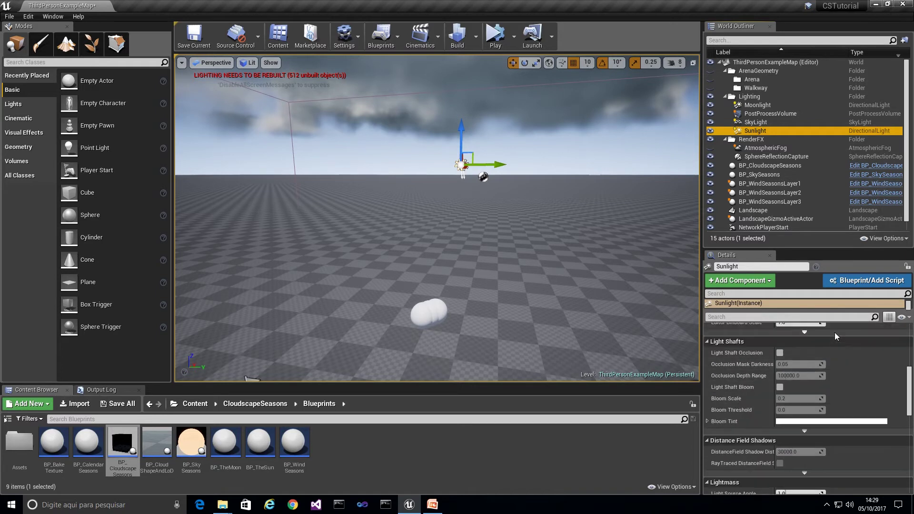
{"action": "scroll", "coordinate": [908, 343], "scroll_direction": "up", "scroll_amount": 2}
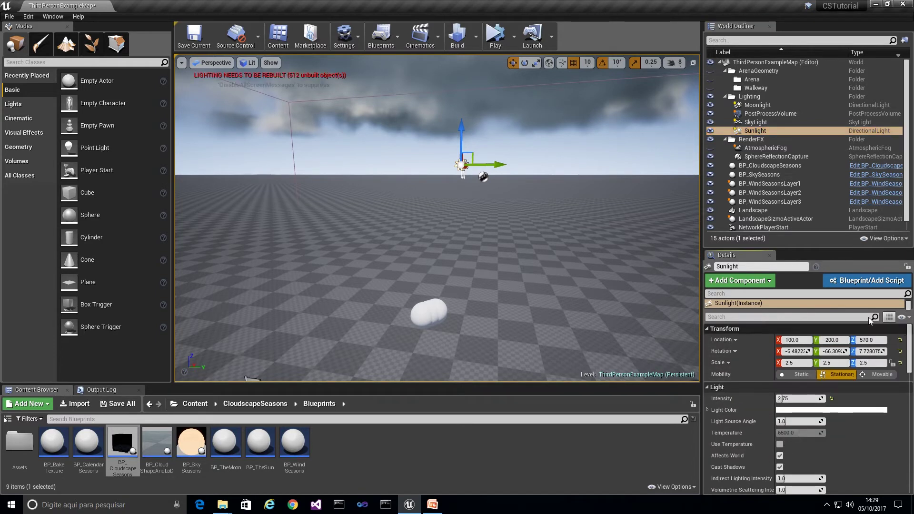
{"action": "left_click", "coordinate": [791, 399]}
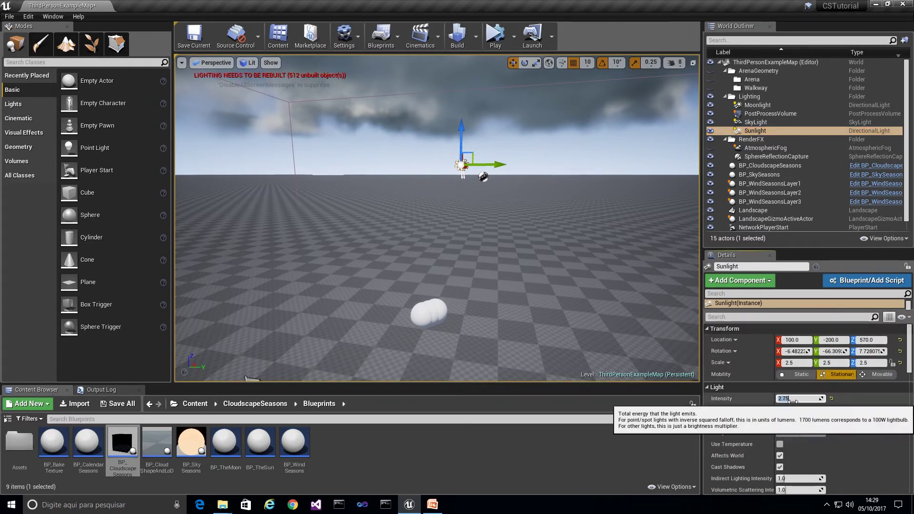
{"action": "type", "text": "5"}
{"action": "key", "text": "Return"}
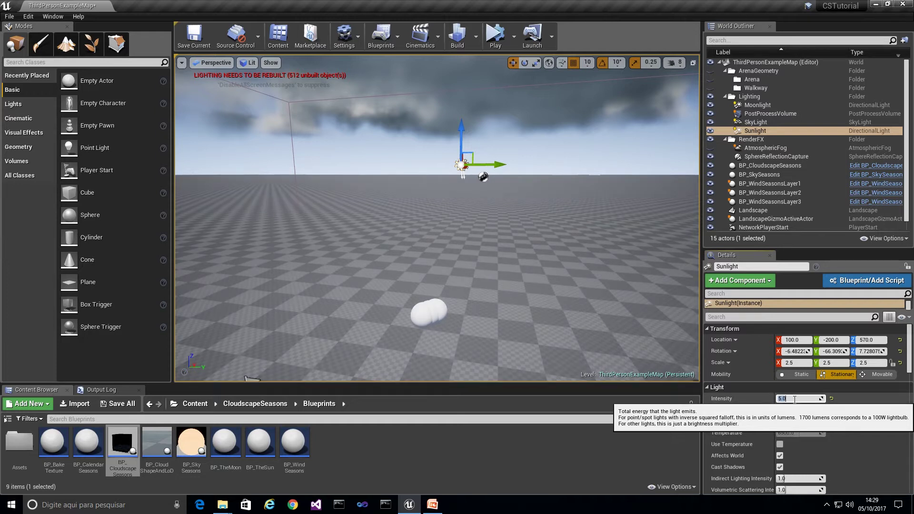
Set the Moonlight's intensity to 1.0.
{"action": "left_click", "coordinate": [758, 105]}
{"action": "left_click", "coordinate": [792, 398]}
{"action": "type", "text": "1"}
{"action": "key", "text": "Return"}
{"action": "right_click_drag", "start_coordinate": [429, 238], "coordinate": [343, 224]}
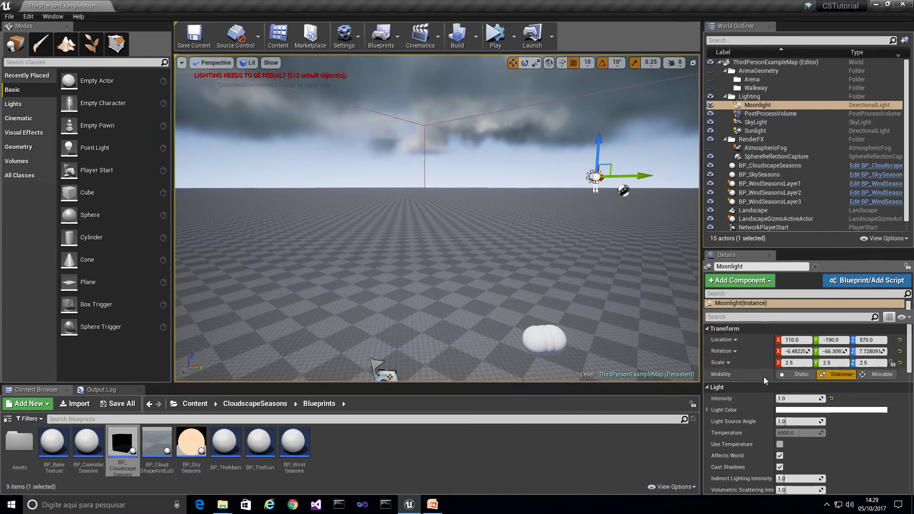
Override the PostProcessVolume's Bloom method and set it to Convolution.
{"action": "left_click", "coordinate": [752, 131]}
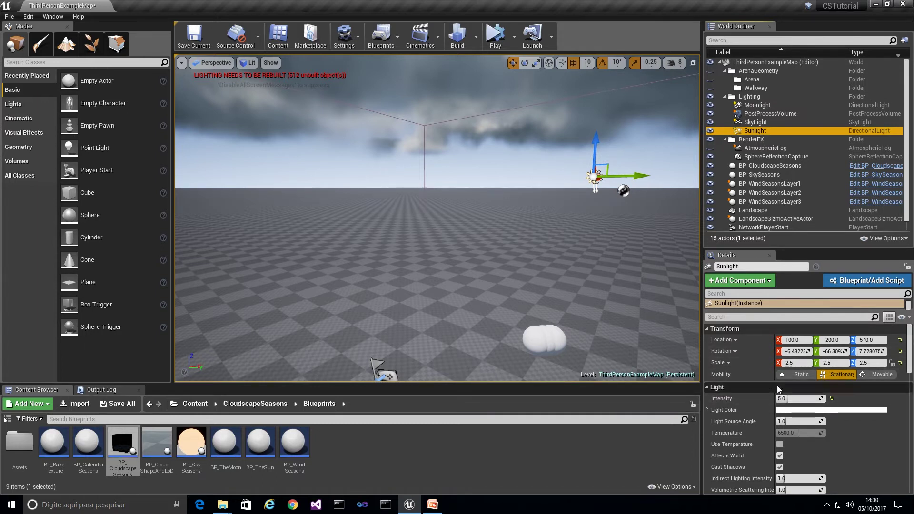
{"action": "right_click_drag", "start_coordinate": [600, 226], "coordinate": [520, 226]}
{"action": "right_click_drag", "start_coordinate": [555, 376], "coordinate": [481, 279]}
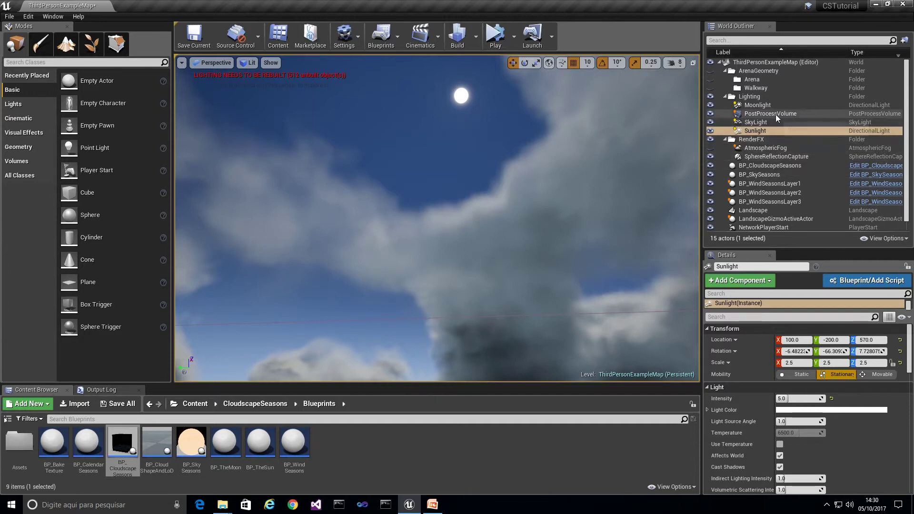
{"action": "left_click", "coordinate": [759, 114]}
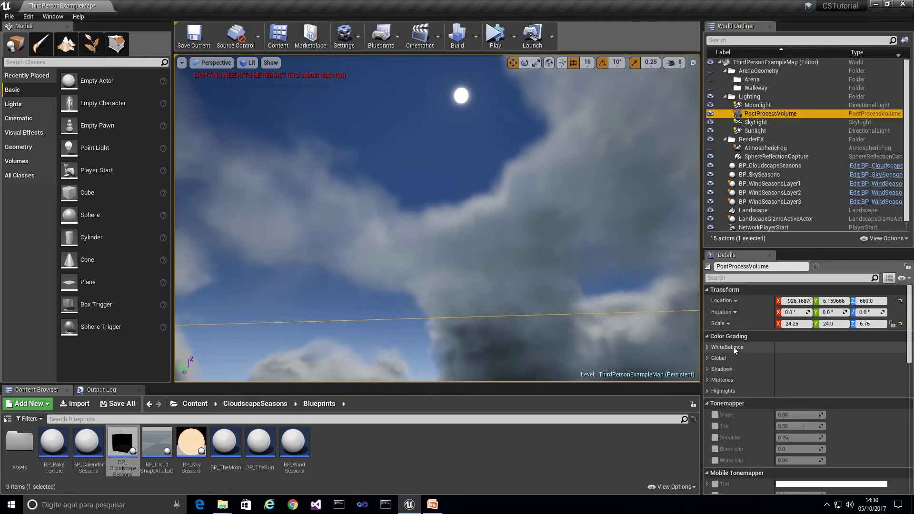
{"action": "scroll", "coordinate": [733, 346], "scroll_direction": "down", "scroll_amount": 5}
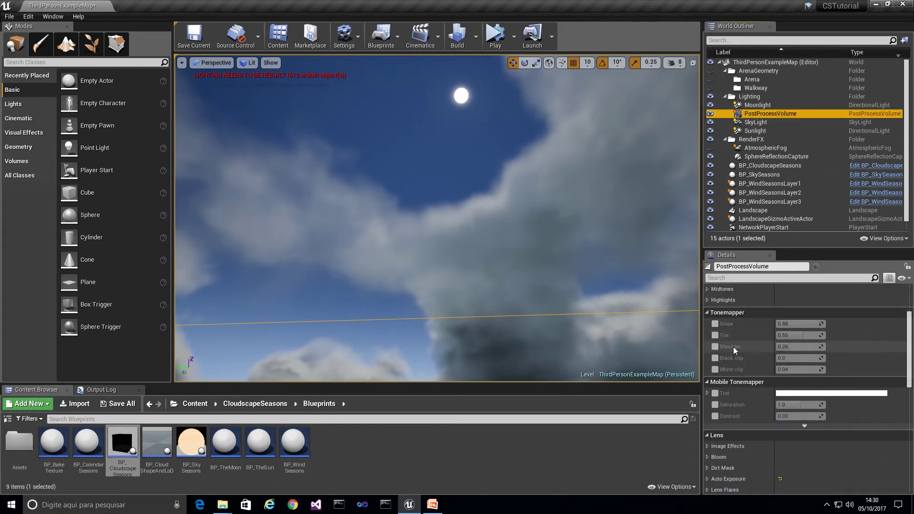
{"action": "scroll", "coordinate": [733, 346], "scroll_direction": "down", "scroll_amount": 2}
{"action": "left_click", "coordinate": [708, 411]}
{"action": "scroll", "coordinate": [755, 404], "scroll_direction": "down", "scroll_amount": 2}
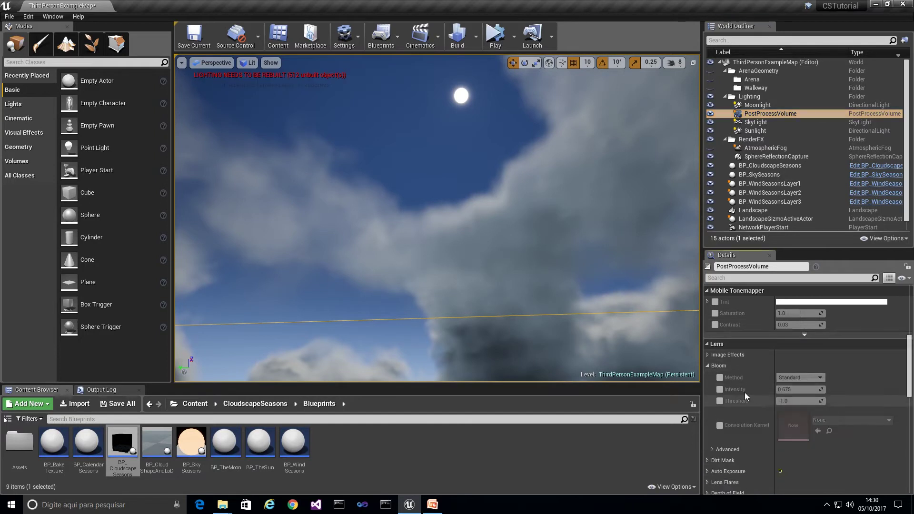
{"action": "left_click", "coordinate": [717, 379]}
{"action": "left_click", "coordinate": [792, 381]}
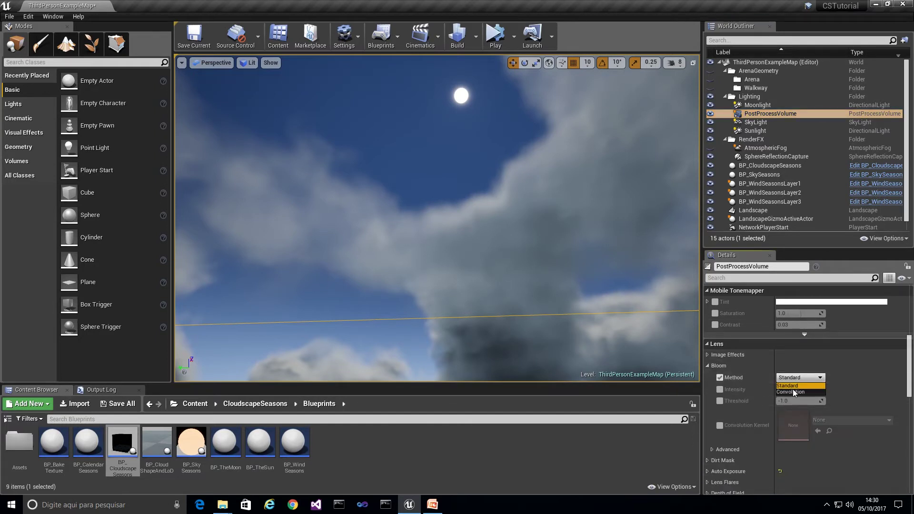
{"action": "left_click", "coordinate": [791, 391]}
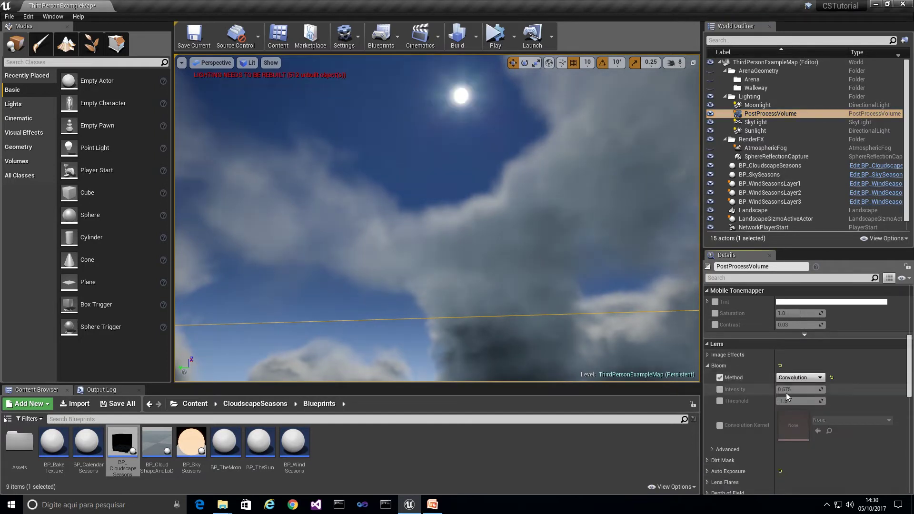
Enable the Bloom Convolution Kernel override, include engine content in the texture search for "kernel", and assign DefaultBloomKernel.
{"action": "left_click", "coordinate": [721, 425]}
{"action": "left_click", "coordinate": [832, 421]}
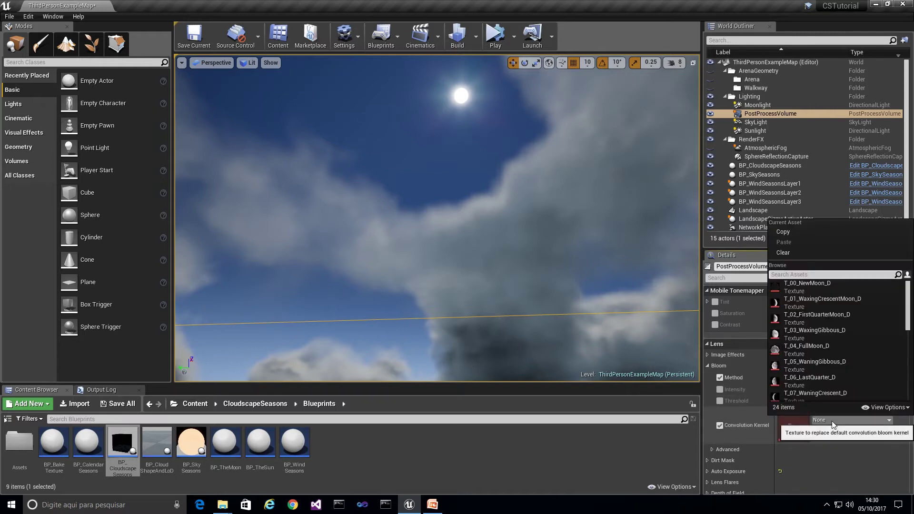
{"action": "type", "text": "kernel"}
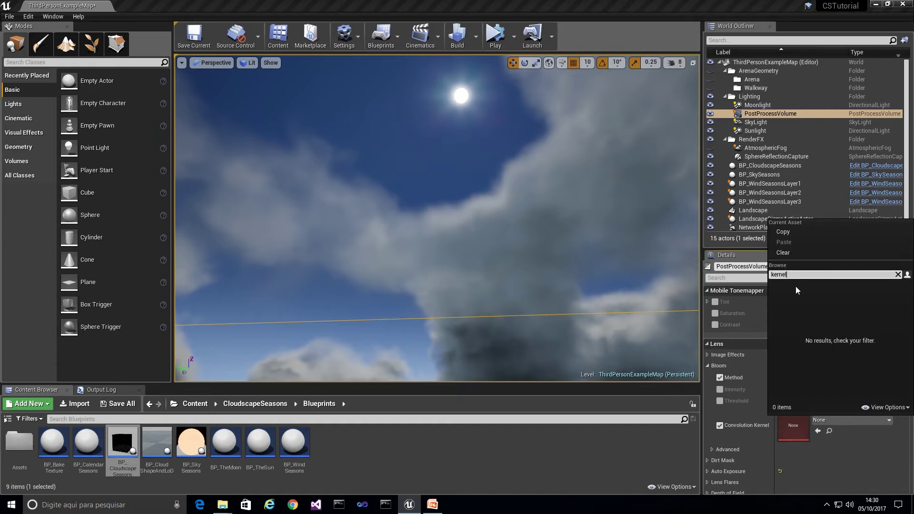
{"action": "left_click", "coordinate": [876, 406]}
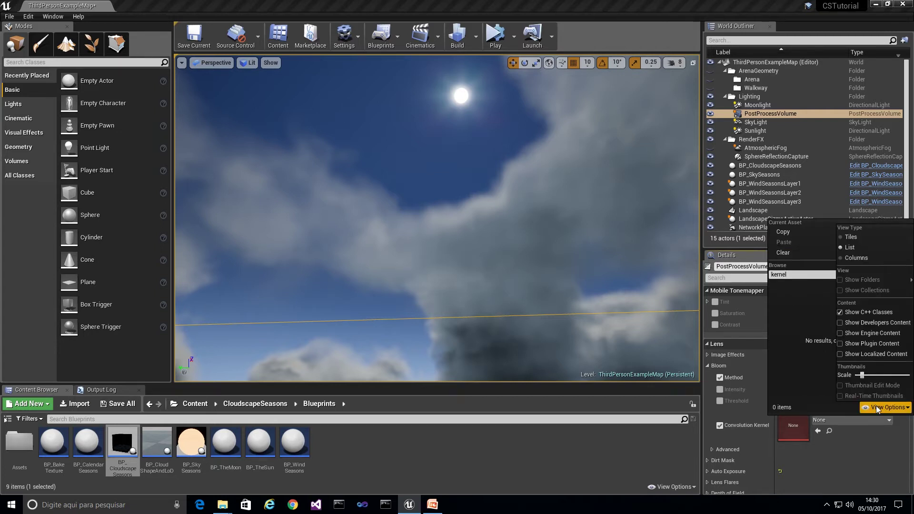
{"action": "left_click", "coordinate": [838, 335]}
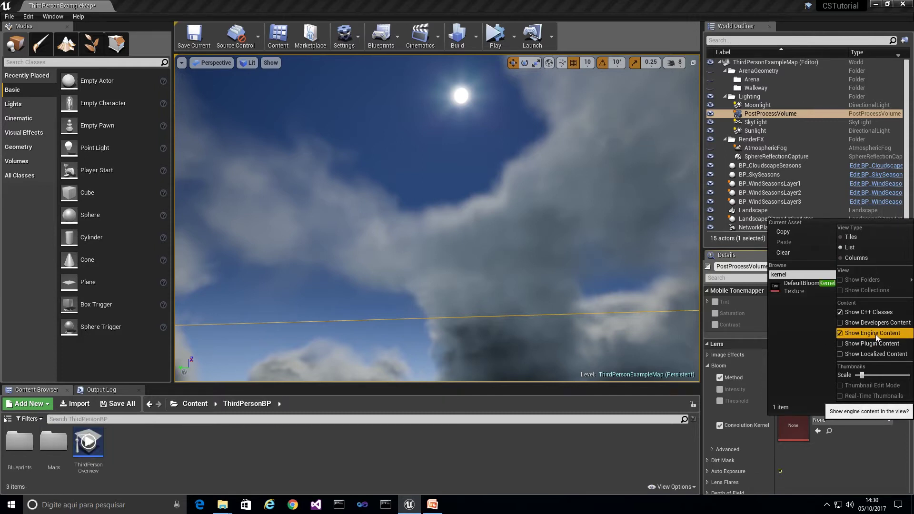
{"action": "left_click", "coordinate": [799, 284]}
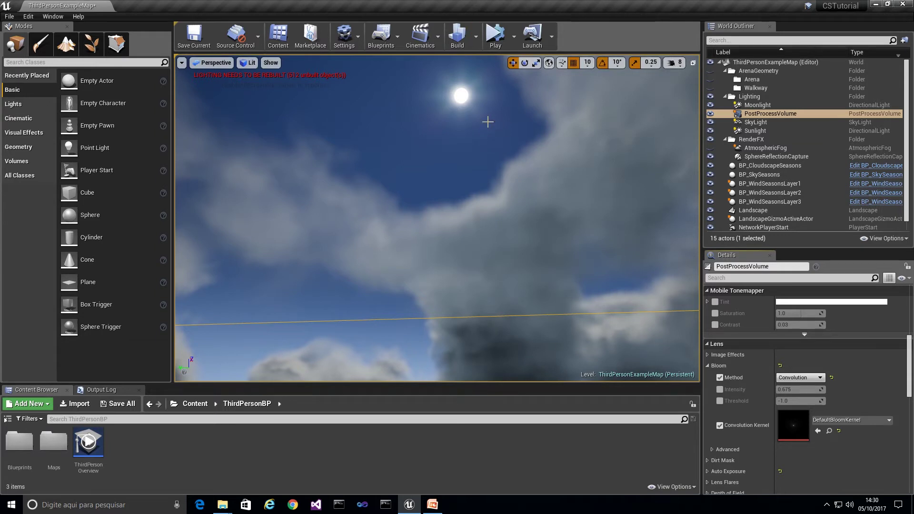
Turn off the Visible rendering option of the Moonlight.
{"action": "left_click", "coordinate": [758, 104]}
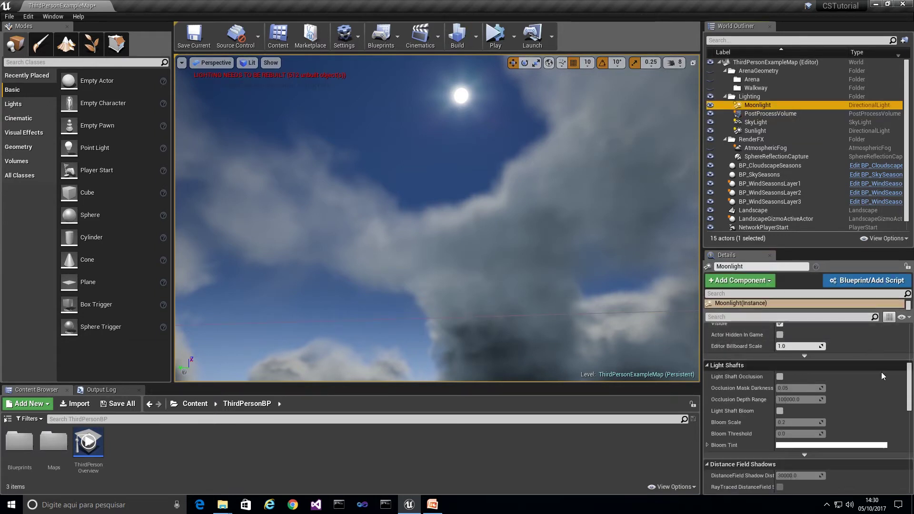
{"action": "scroll", "coordinate": [852, 364], "scroll_direction": "up", "scroll_amount": 2}
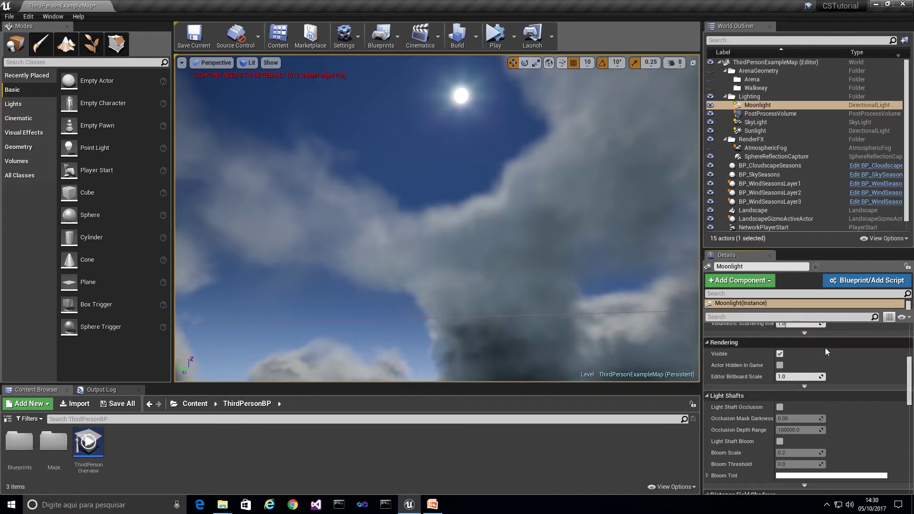
{"action": "left_click", "coordinate": [780, 354]}
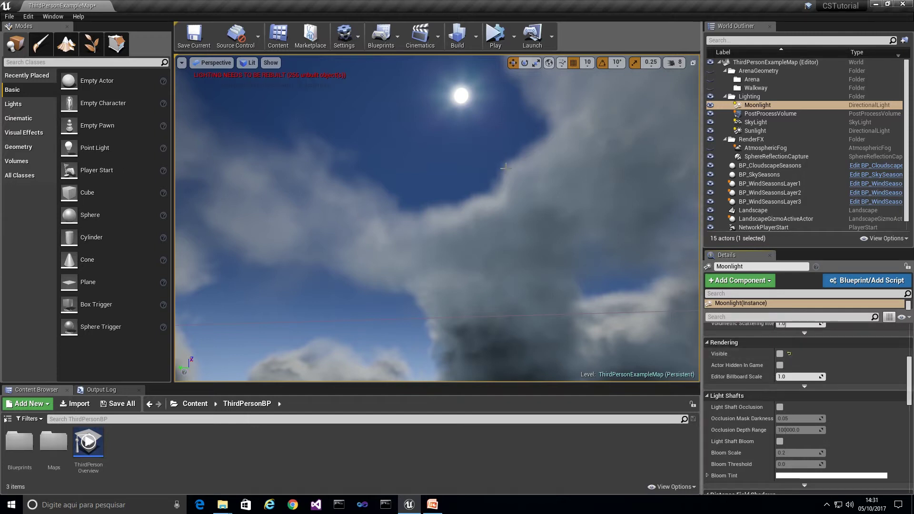
Set the Sun Brightness of BP_SkySeasons to 100, try 200, and set it back to 100.
{"action": "left_click", "coordinate": [756, 130]}
{"action": "left_click_drag", "start_coordinate": [909, 381], "coordinate": [911, 331]}
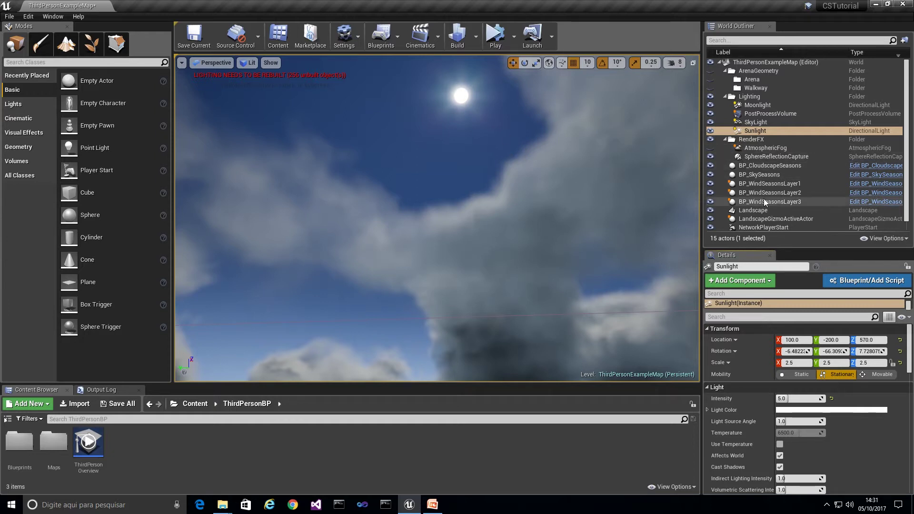
{"action": "left_click", "coordinate": [762, 176]}
{"action": "left_click", "coordinate": [809, 434]}
{"action": "type", "text": "100"}
{"action": "key", "text": "Return"}
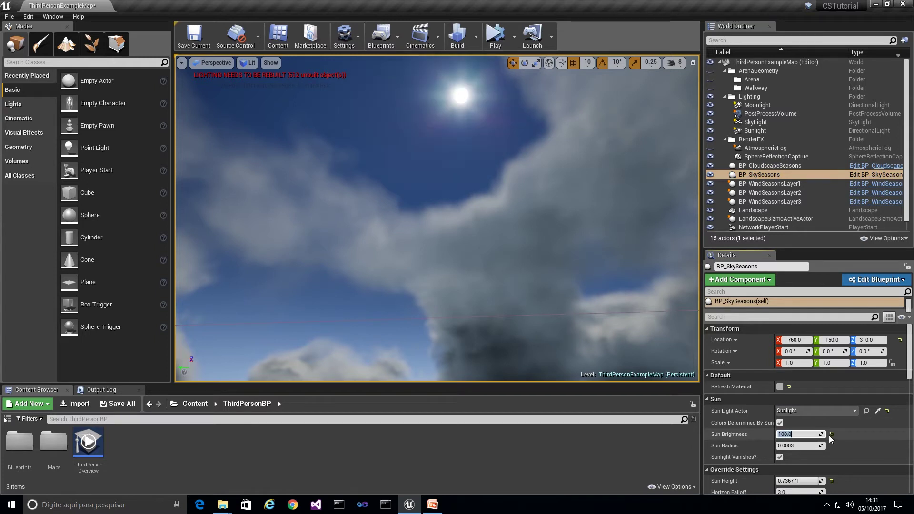
{"action": "type", "text": "200"}
{"action": "key", "text": "Return"}
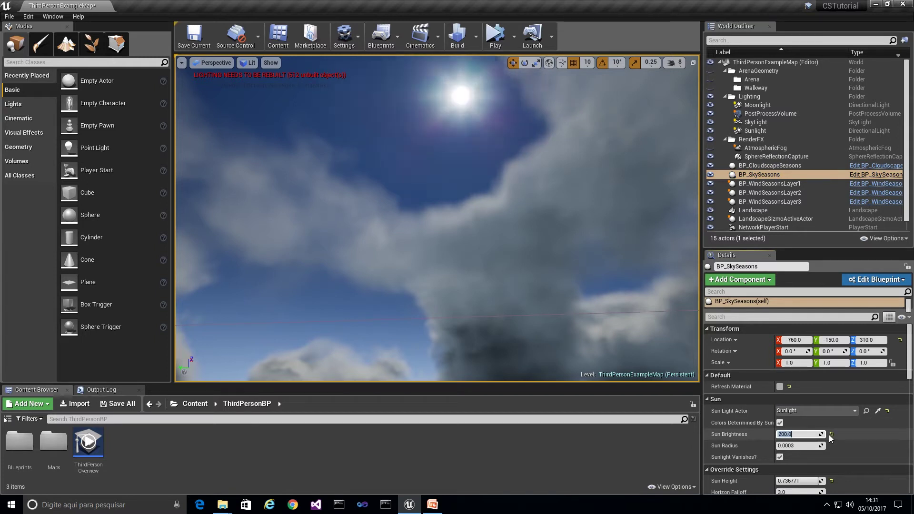
{"action": "type", "text": "100"}
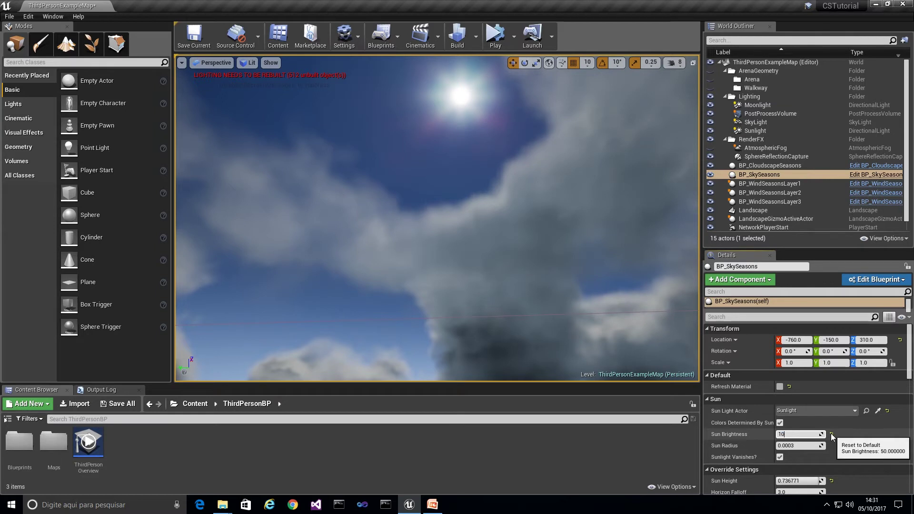
{"action": "key", "text": "Return"}
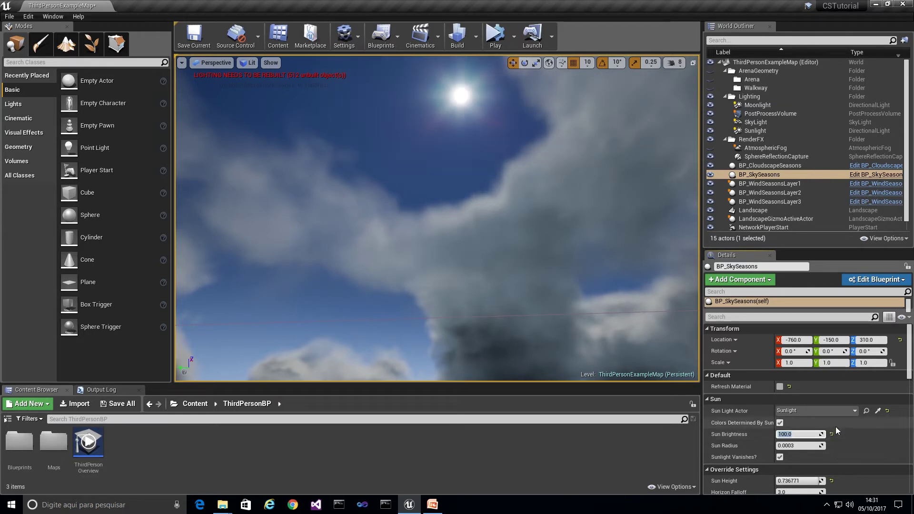
{"action": "scroll", "coordinate": [835, 427], "scroll_direction": "down", "scroll_amount": 2}
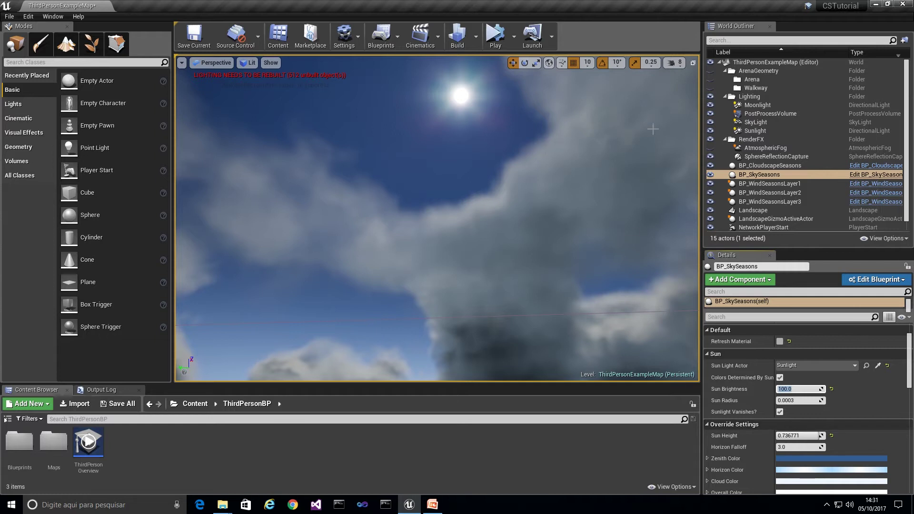
Rotate the Sunlight with the Rotate tool to about -1.69, -36.44 and -26.15 degrees on X, Y and Z.
{"action": "left_click", "coordinate": [759, 131]}
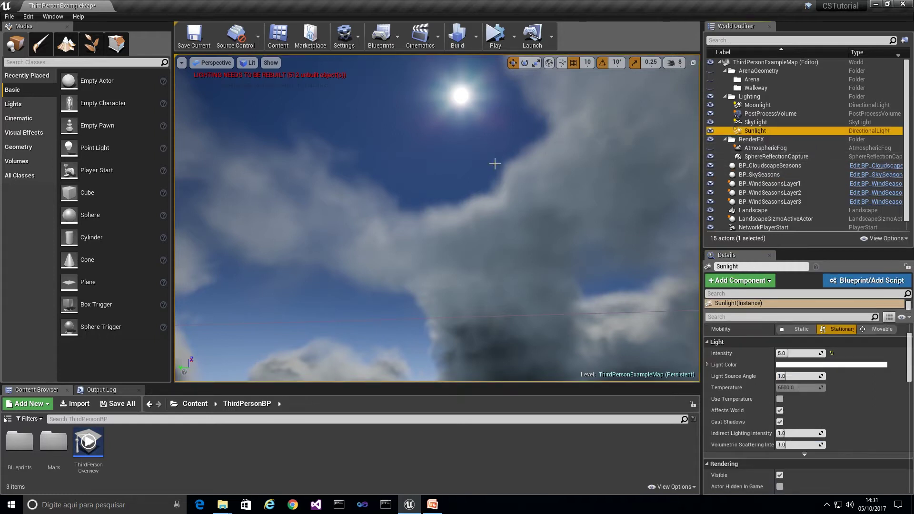
{"action": "scroll", "coordinate": [771, 356], "scroll_direction": "up", "scroll_amount": 2}
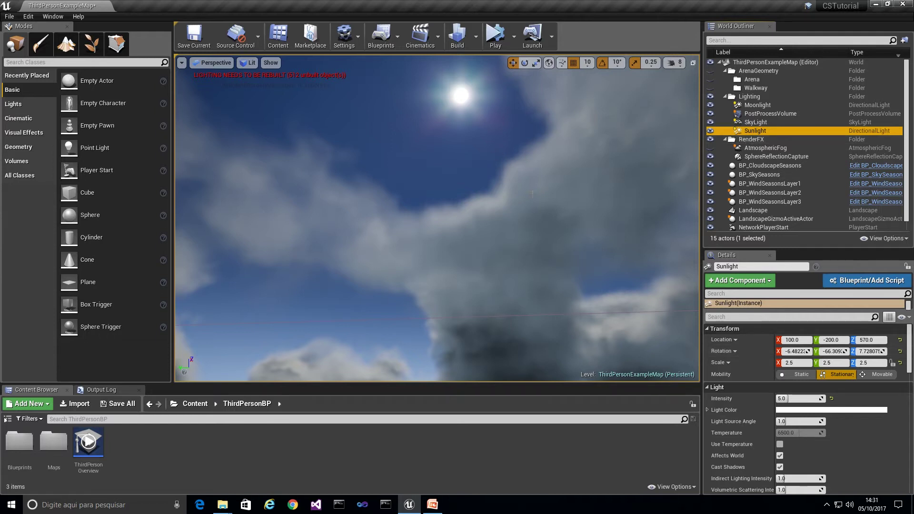
{"action": "right_click_drag", "start_coordinate": [533, 194], "coordinate": [469, 254]}
{"action": "right_click_drag", "start_coordinate": [440, 185], "coordinate": [444, 129]}
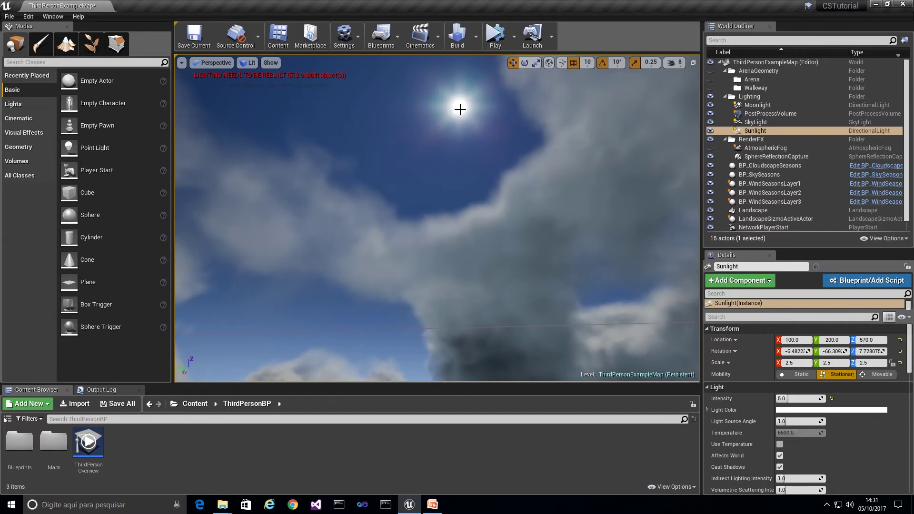
{"action": "left_click", "coordinate": [524, 62]}
{"action": "right_click_drag", "start_coordinate": [437, 191], "coordinate": [428, 248]}
{"action": "right_click_drag", "start_coordinate": [433, 165], "coordinate": [342, 159]}
{"action": "left_click_drag", "start_coordinate": [370, 209], "coordinate": [315, 251]}
{"action": "right_click_drag", "start_coordinate": [485, 175], "coordinate": [602, 170]}
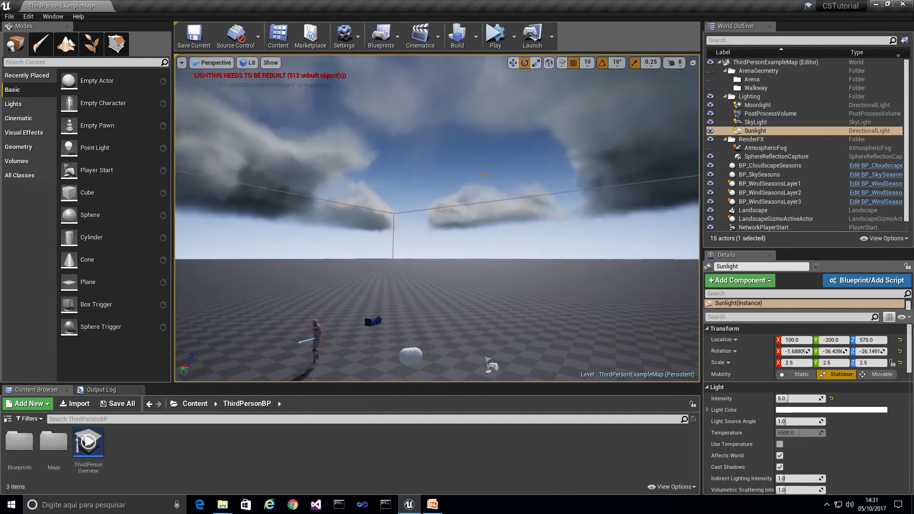
{"action": "right_click_drag", "start_coordinate": [690, 169], "coordinate": [689, 133]}
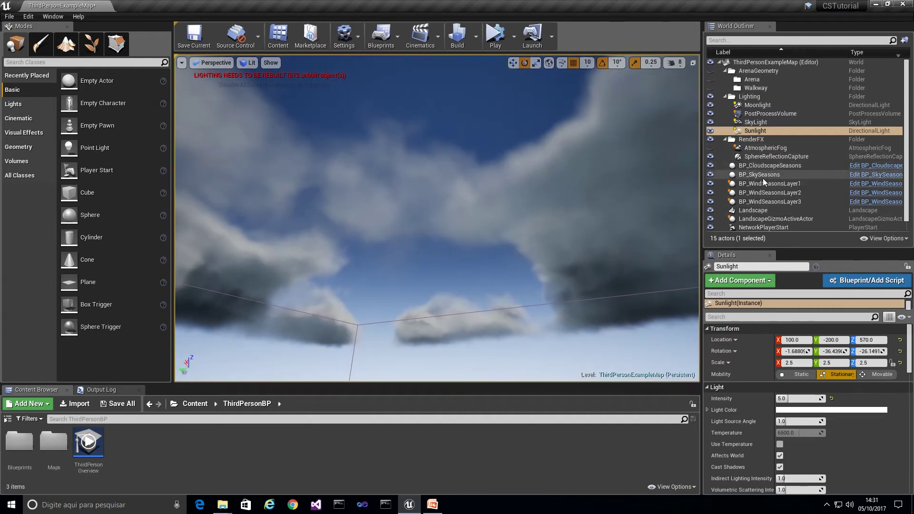
Refresh the material of BP_SkySeasons to match the rotated Sunlight.
{"action": "scroll", "coordinate": [763, 179], "scroll_direction": "down", "scroll_amount": 1}
{"action": "left_click", "coordinate": [752, 166]}
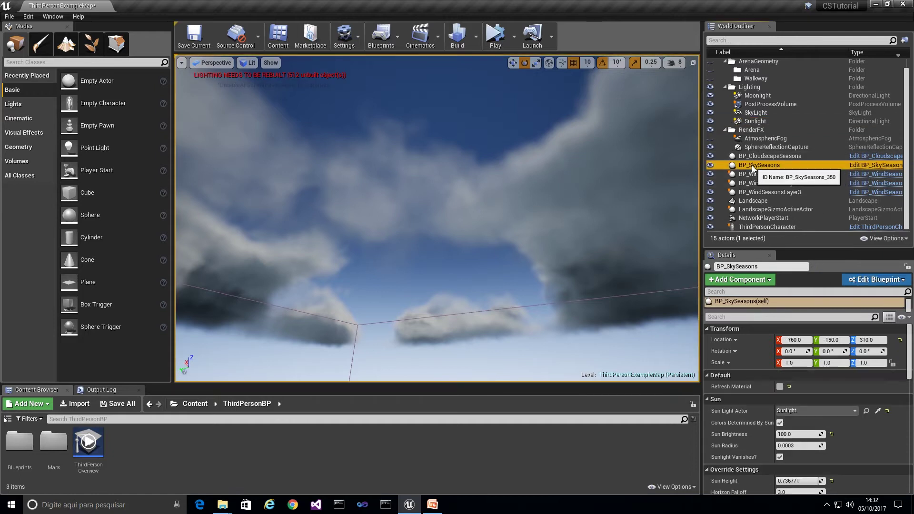
{"action": "left_click", "coordinate": [780, 387]}
{"action": "right_click_drag", "start_coordinate": [479, 222], "coordinate": [479, 264]}
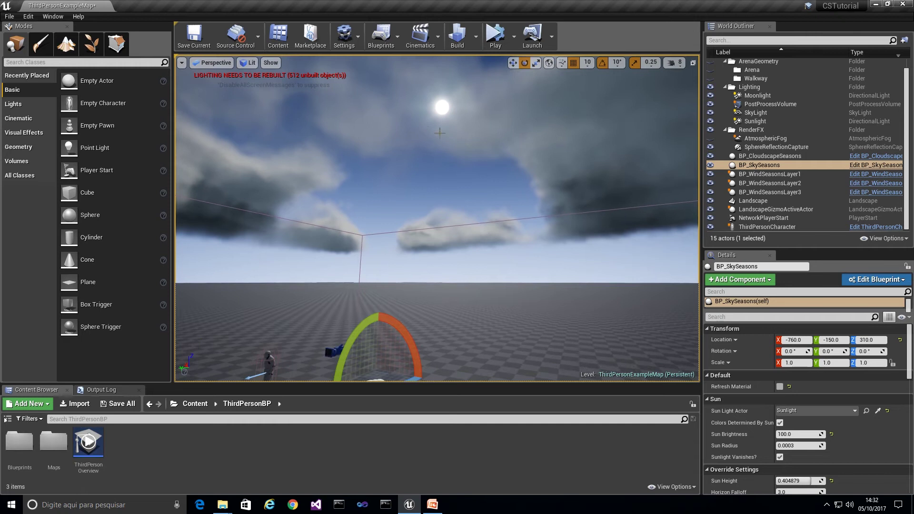
Move the Sunlight away from the Moonlight with the Move tool to location -200, -360, 570.
{"action": "double_click", "coordinate": [755, 121]}
{"action": "right_click_drag", "start_coordinate": [507, 223], "coordinate": [508, 224]}
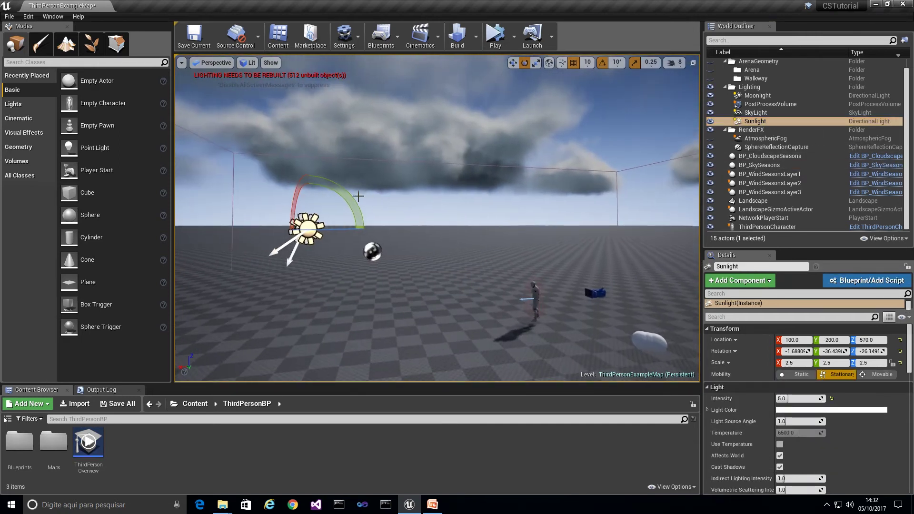
{"action": "left_click", "coordinate": [512, 62]}
{"action": "left_click_drag", "start_coordinate": [315, 232], "coordinate": [295, 243]}
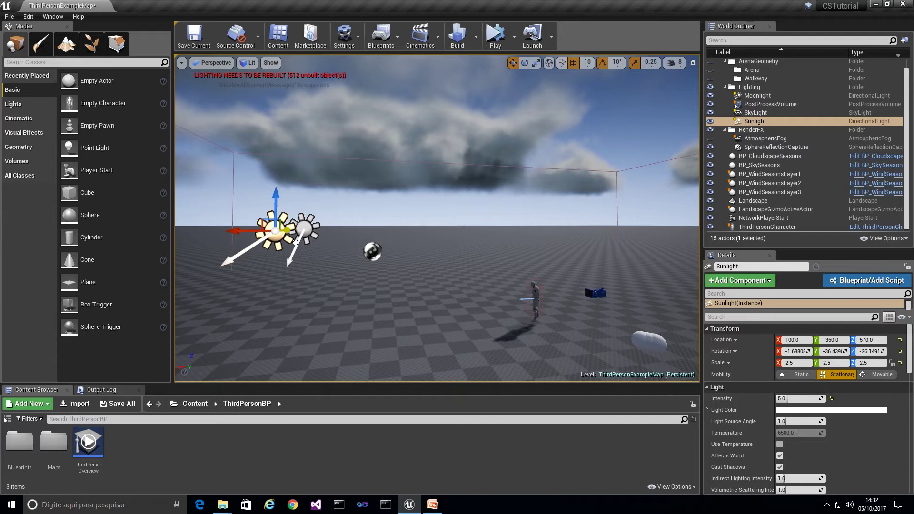
{"action": "left_click_drag", "start_coordinate": [238, 231], "coordinate": [411, 252]}
{"action": "right_click_drag", "start_coordinate": [411, 252], "coordinate": [452, 226]}
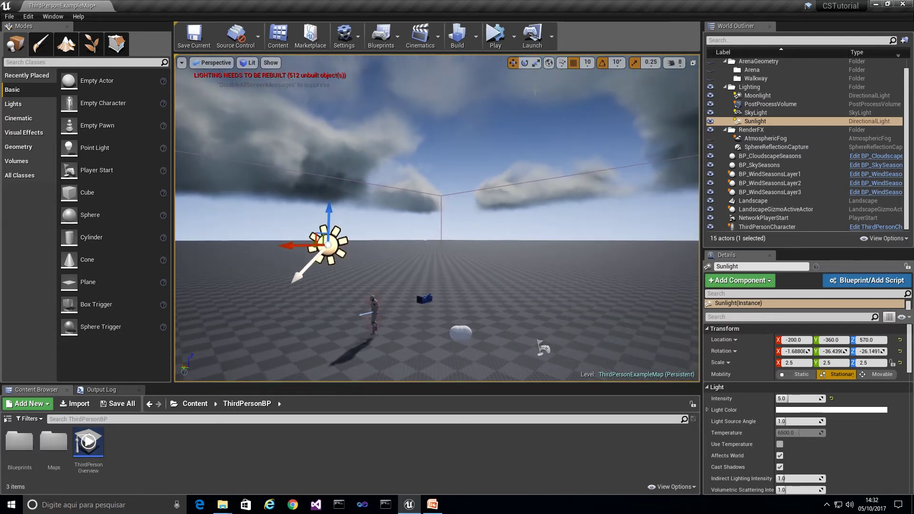
Rotate the Sunlight with the Rotate tool to about -1.25, -14.17 and -24.57 degrees on X, Y and Z.
{"action": "left_click", "coordinate": [524, 63]}
{"action": "right_click_drag", "start_coordinate": [359, 210], "coordinate": [270, 228]}
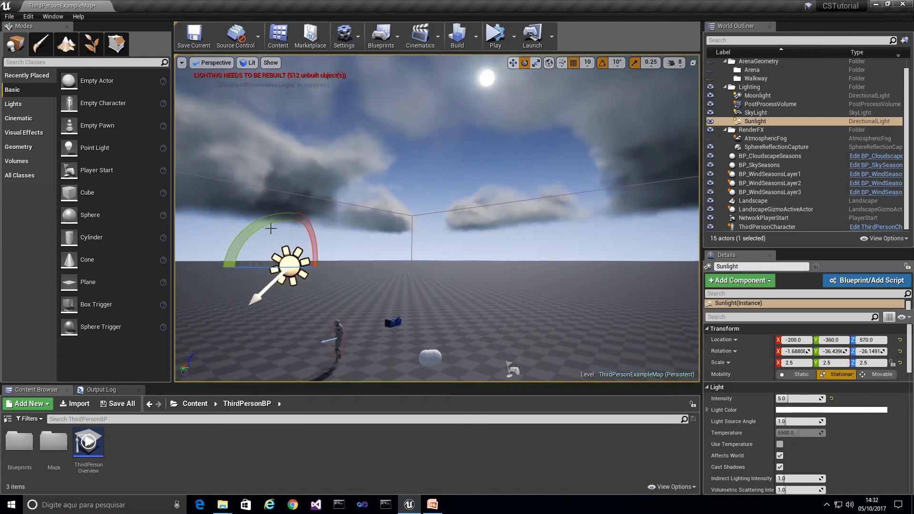
{"action": "left_click_drag", "start_coordinate": [270, 228], "coordinate": [311, 240]}
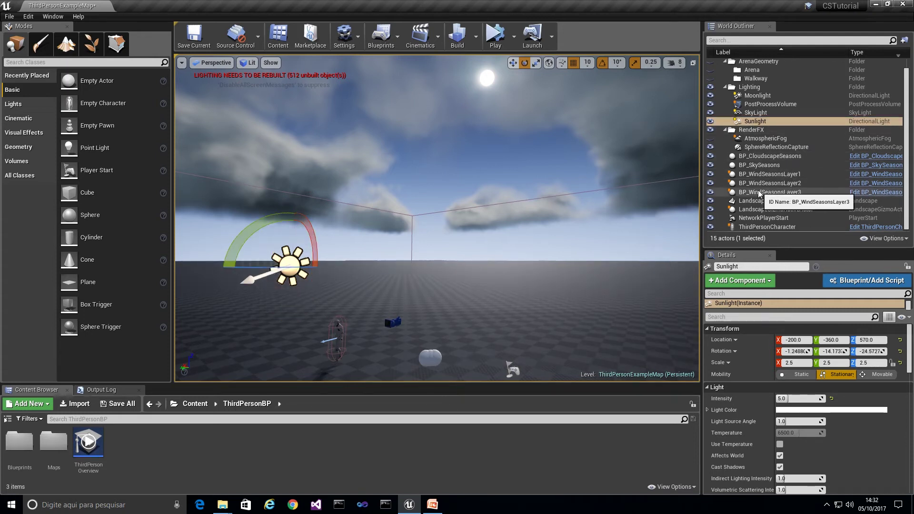
Refresh the material of BP_SkySeasons and update BP_CloudscapeSeasons to match the lowered Sunlight.
{"action": "left_click", "coordinate": [762, 166]}
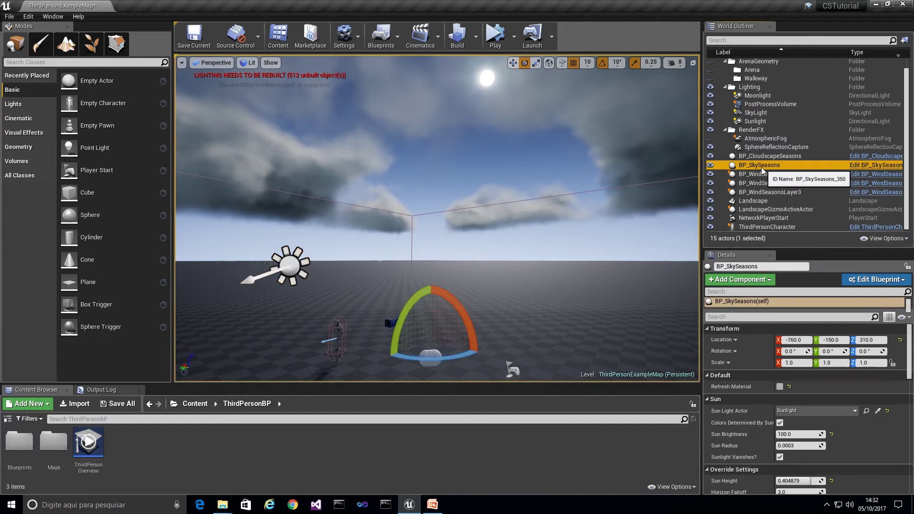
{"action": "left_click", "coordinate": [780, 387]}
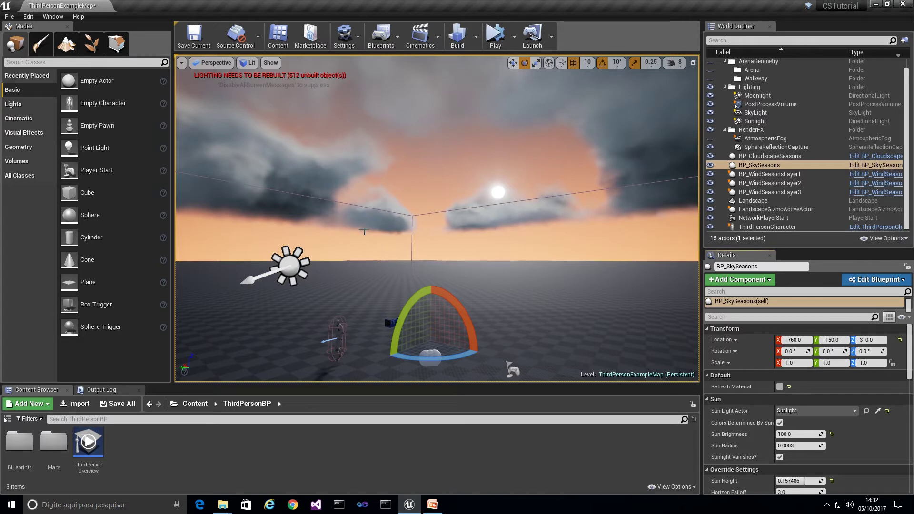
{"action": "left_click", "coordinate": [769, 156]}
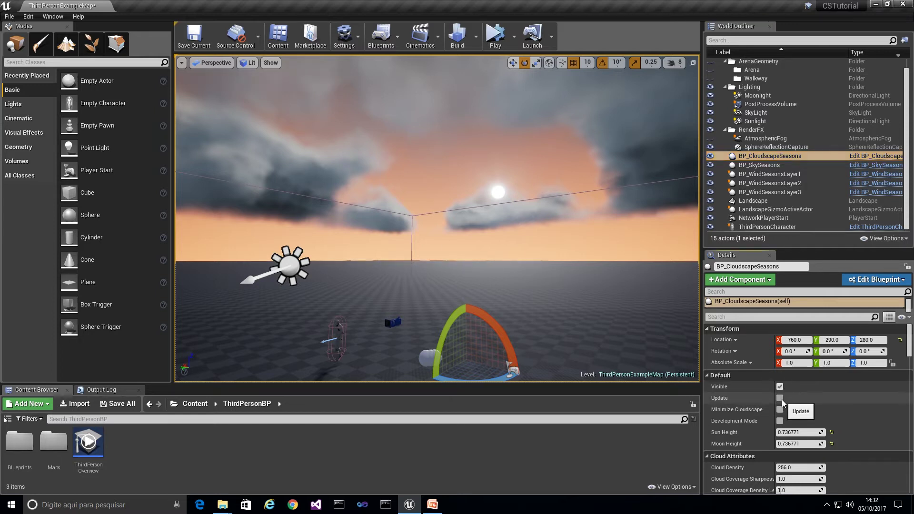
{"action": "left_click", "coordinate": [780, 398]}
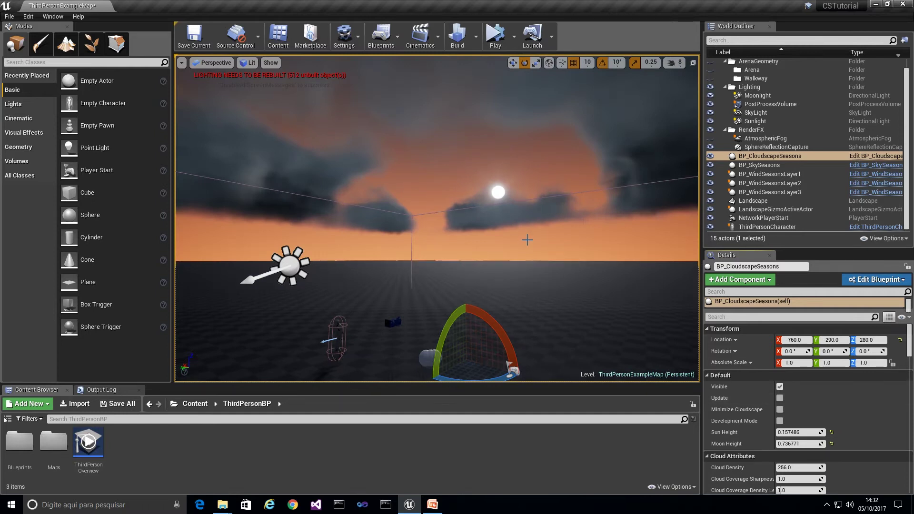
Set the Sunlight Anisotropy of BP_CloudscapeSeasons to -0.5 and readjust it to -0.4.
{"action": "left_click_drag", "start_coordinate": [910, 337], "coordinate": [911, 363]}
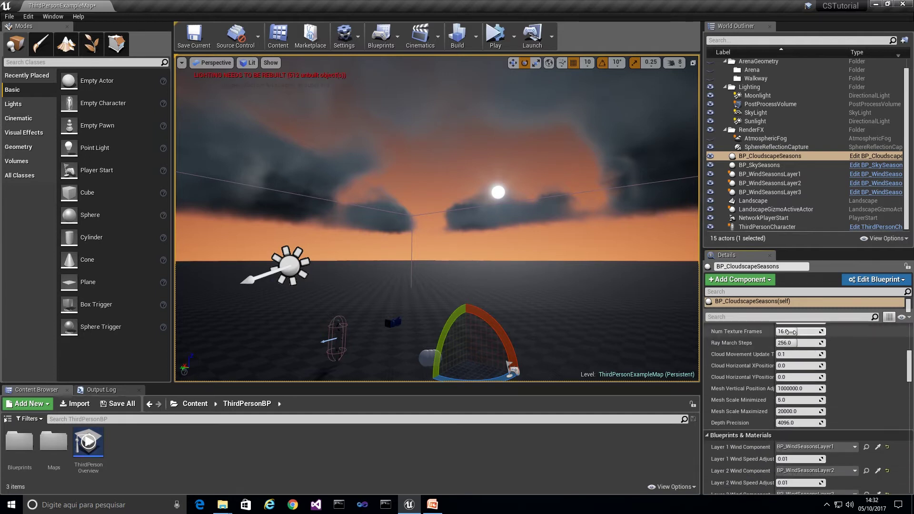
{"action": "scroll", "coordinate": [781, 334], "scroll_direction": "down", "scroll_amount": 3}
{"action": "scroll", "coordinate": [780, 347], "scroll_direction": "down", "scroll_amount": 10}
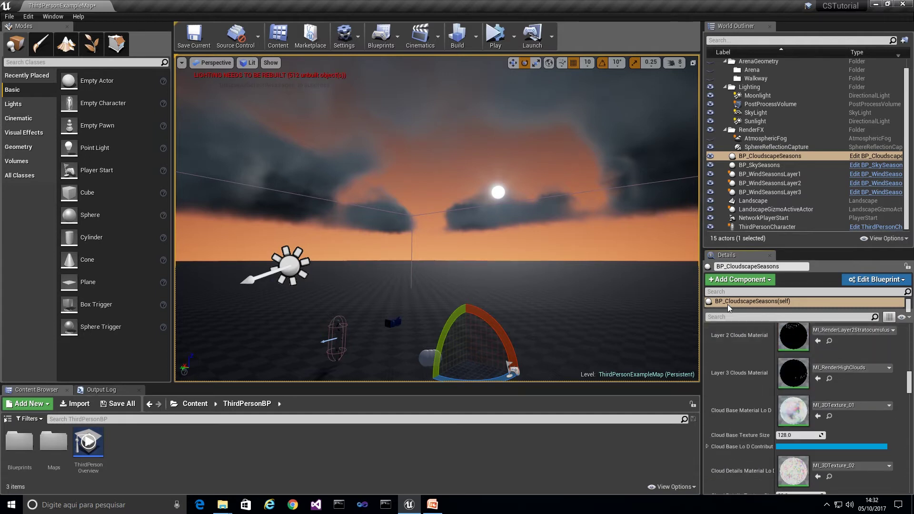
{"action": "scroll", "coordinate": [837, 367], "scroll_direction": "down", "scroll_amount": 10}
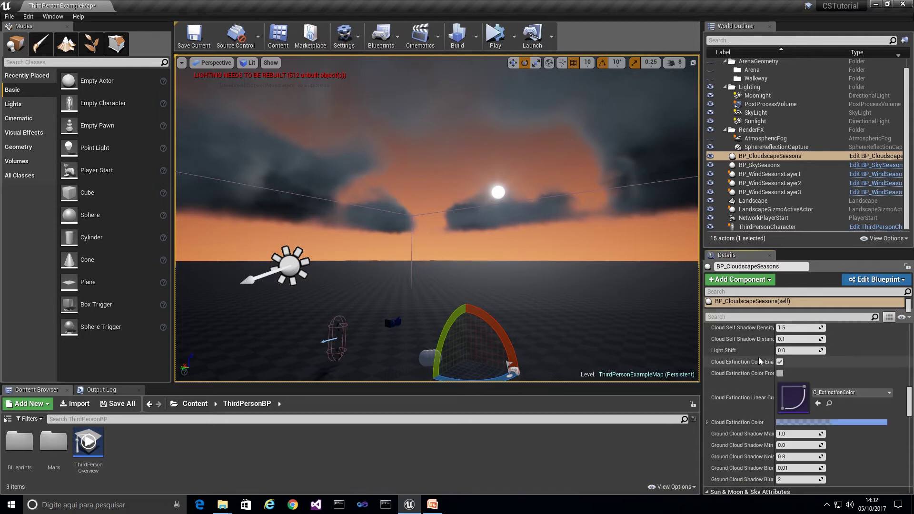
{"action": "scroll", "coordinate": [753, 356], "scroll_direction": "down", "scroll_amount": 8}
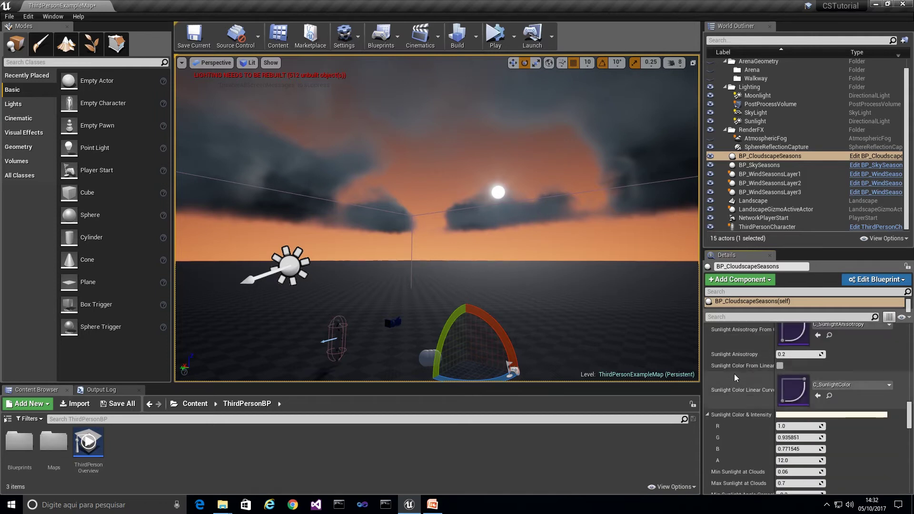
{"action": "left_click", "coordinate": [789, 356]}
{"action": "type", "text": "-.5"}
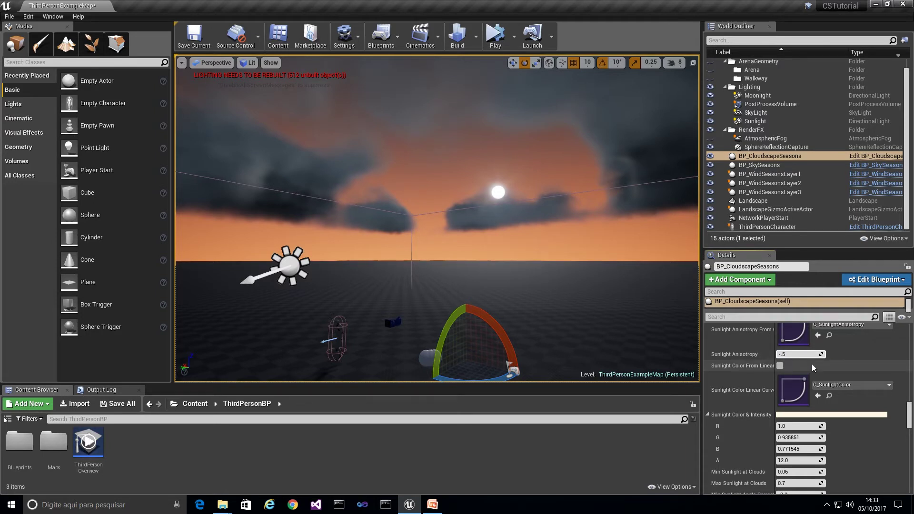
{"action": "key", "text": "Return"}
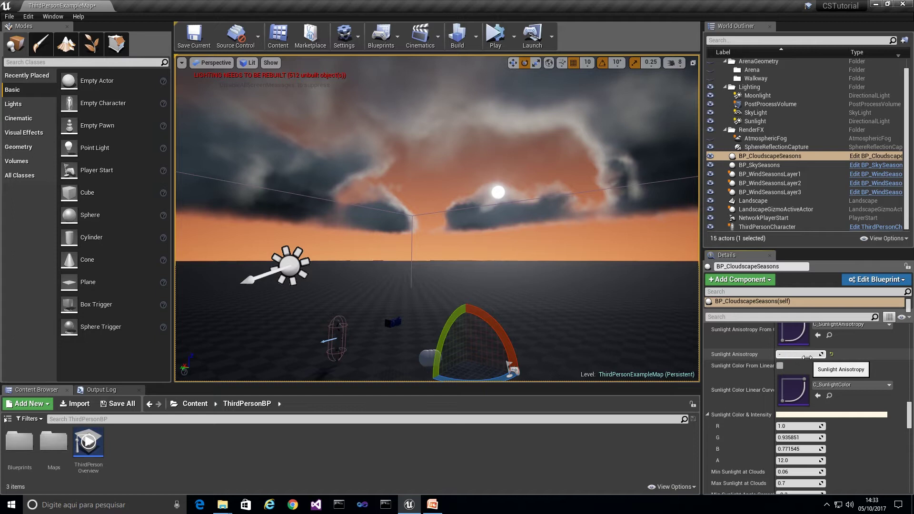
{"action": "key", "text": "Return"}
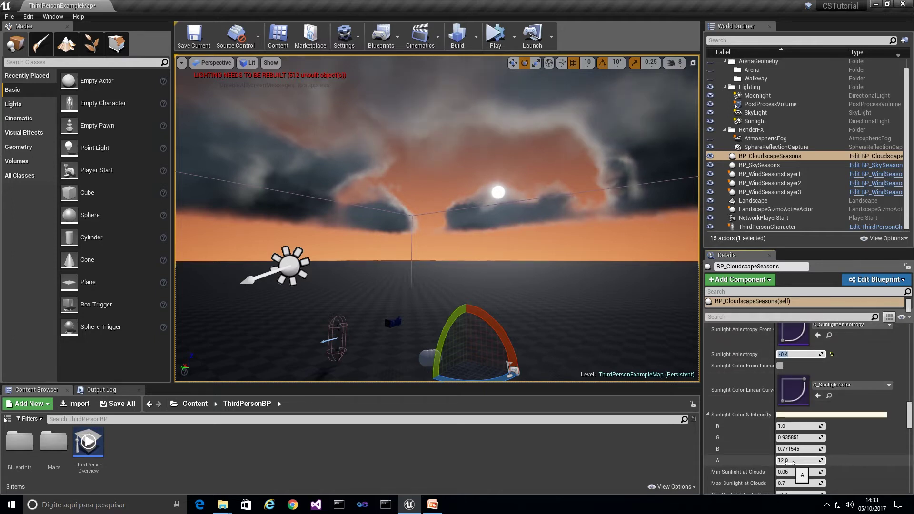
{"action": "right_click_drag", "start_coordinate": [541, 234], "coordinate": [717, 242]}
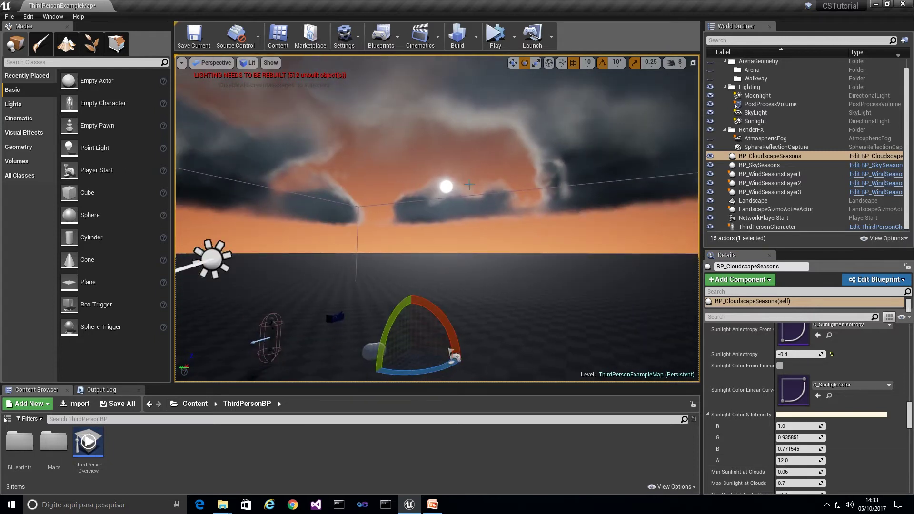
{"action": "left_click", "coordinate": [756, 122]}
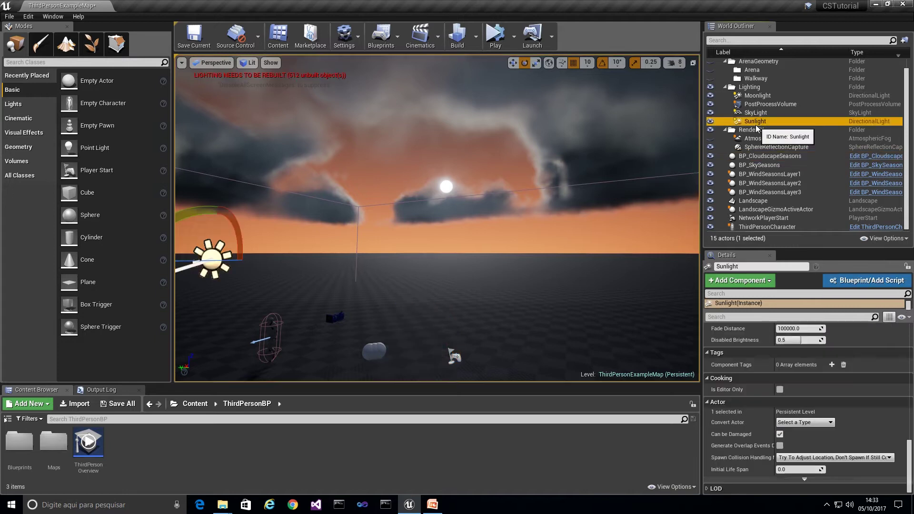
{"action": "right_click_drag", "start_coordinate": [428, 238], "coordinate": [395, 243]}
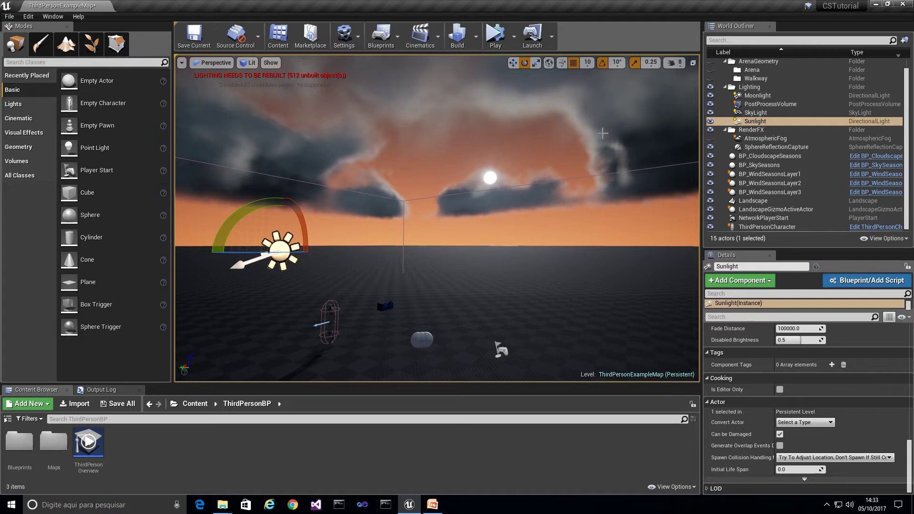
{"action": "left_click", "coordinate": [513, 63]}
{"action": "right_click_drag", "start_coordinate": [474, 207], "coordinate": [494, 209]}
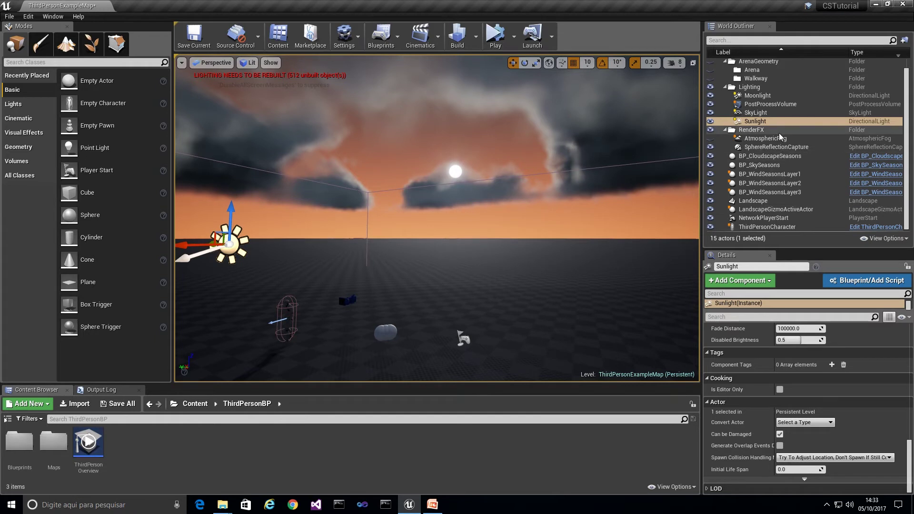
Try alpha values of 0.4, 0.8 and 1 for the Cloud Overall Color of BP_CloudscapeSeasons, returning it to 0.7.
{"action": "left_click", "coordinate": [766, 156]}
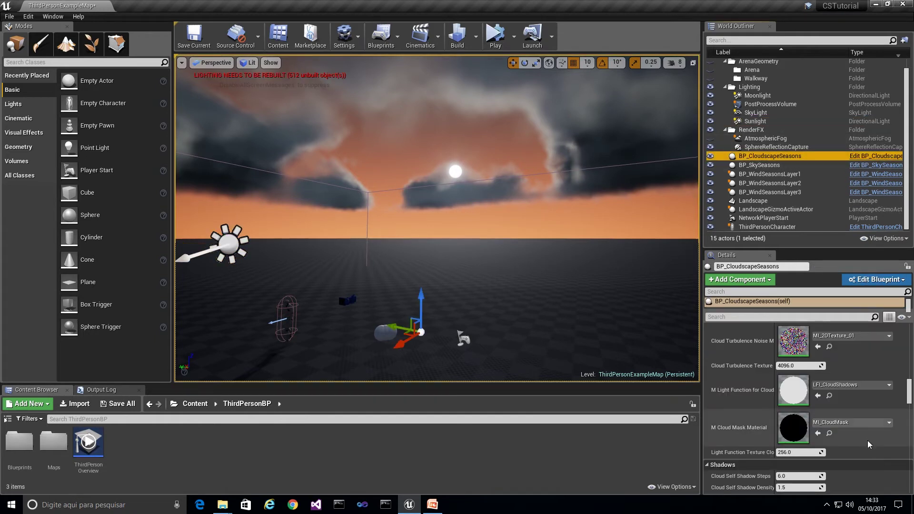
{"action": "left_click_drag", "start_coordinate": [909, 392], "coordinate": [910, 334]}
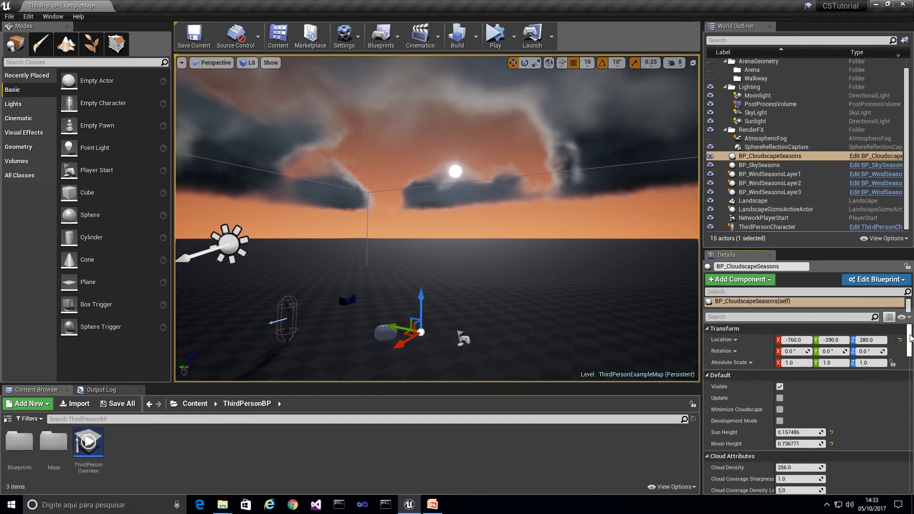
{"action": "scroll", "coordinate": [817, 408], "scroll_direction": "down", "scroll_amount": 5}
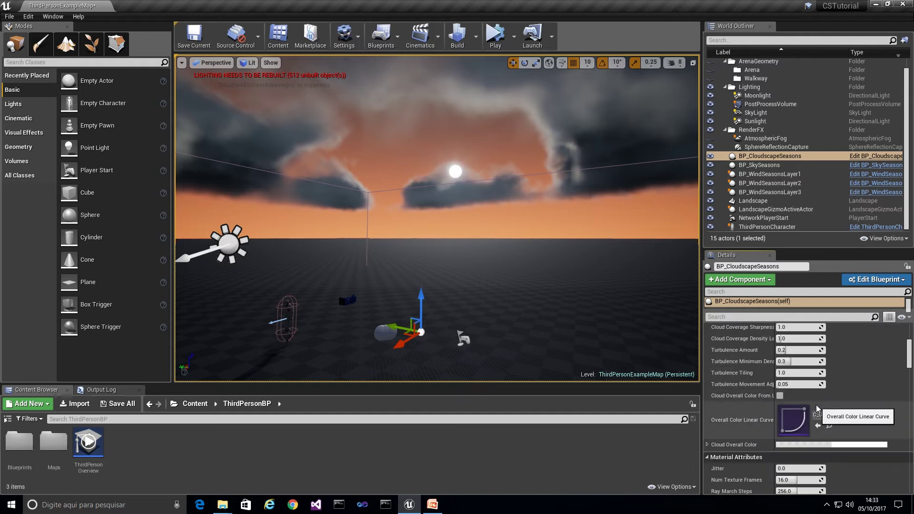
{"action": "scroll", "coordinate": [817, 408], "scroll_direction": "down", "scroll_amount": 2}
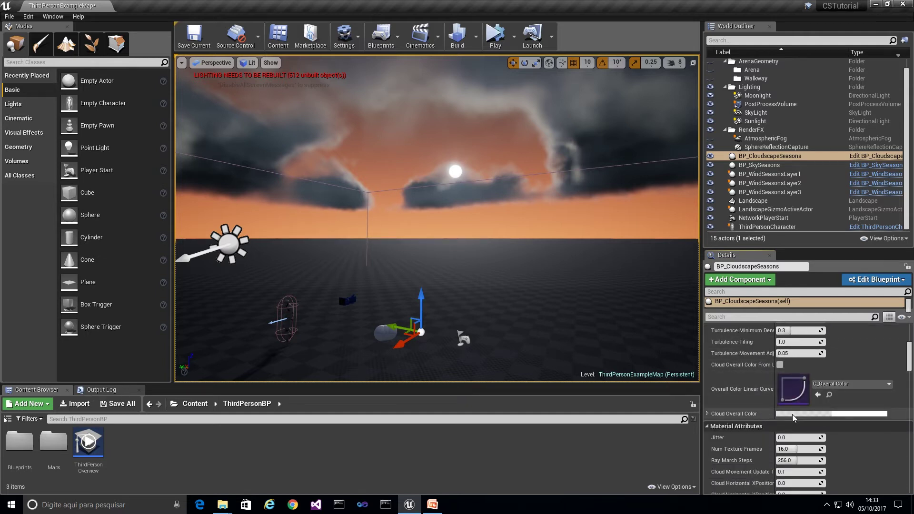
{"action": "left_click", "coordinate": [708, 414]}
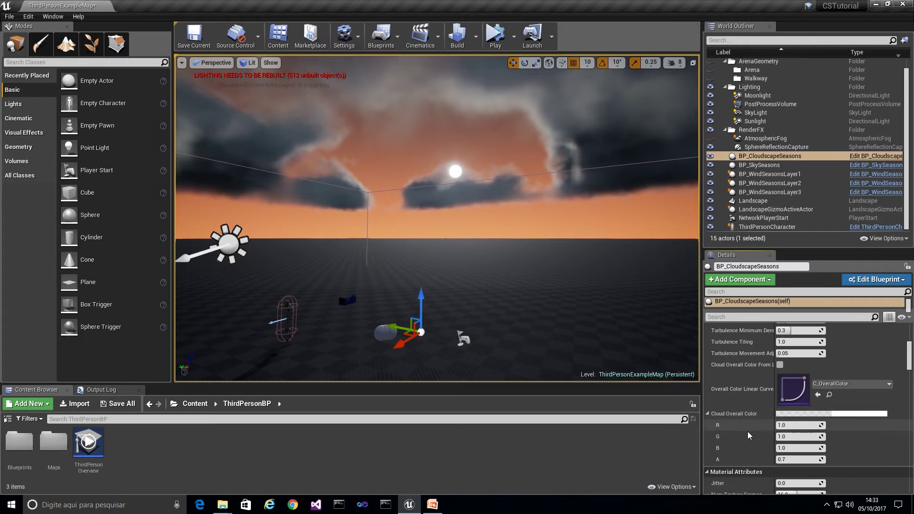
{"action": "left_click", "coordinate": [793, 459]}
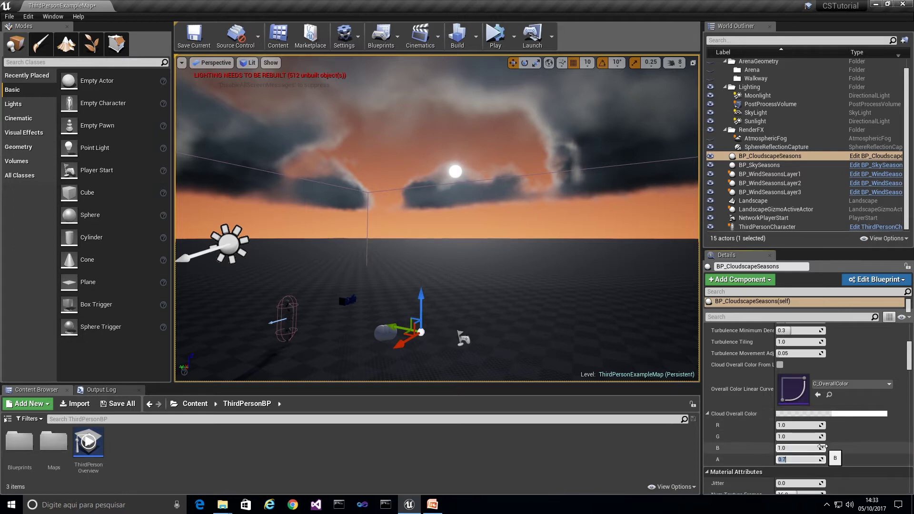
{"action": "key", "text": "Return"}
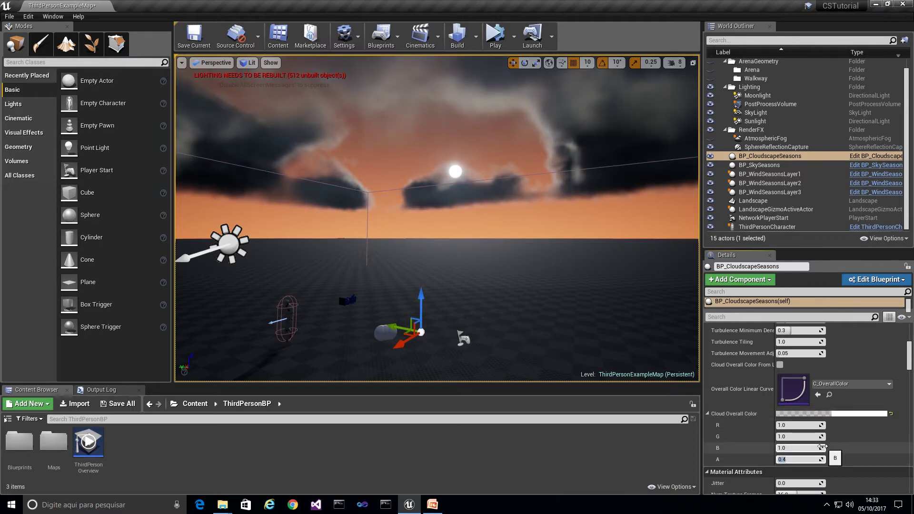
{"action": "key", "text": "Return"}
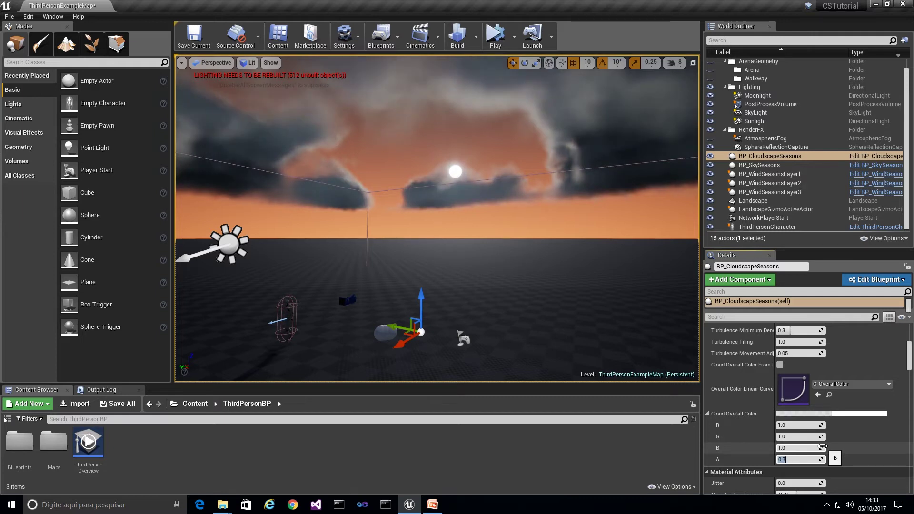
{"action": "key", "text": "Return"}
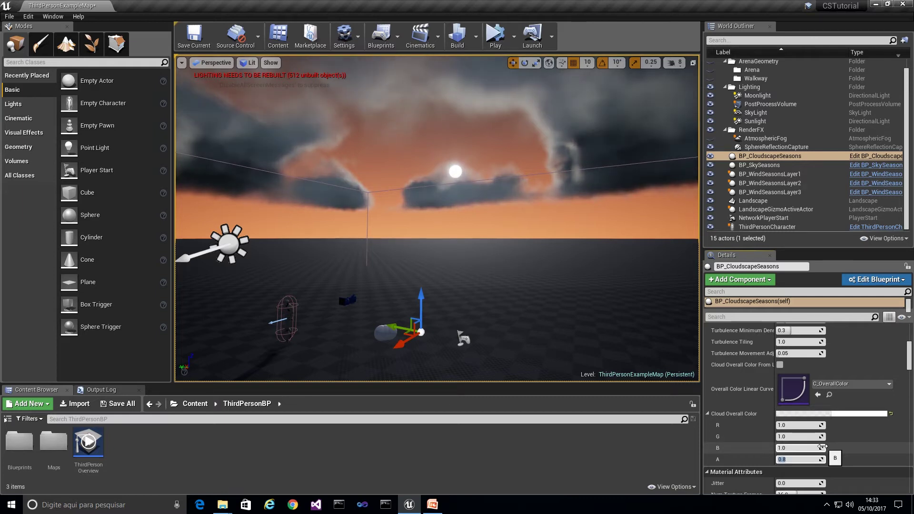
{"action": "type", "text": "1"}
{"action": "key", "text": "Return"}
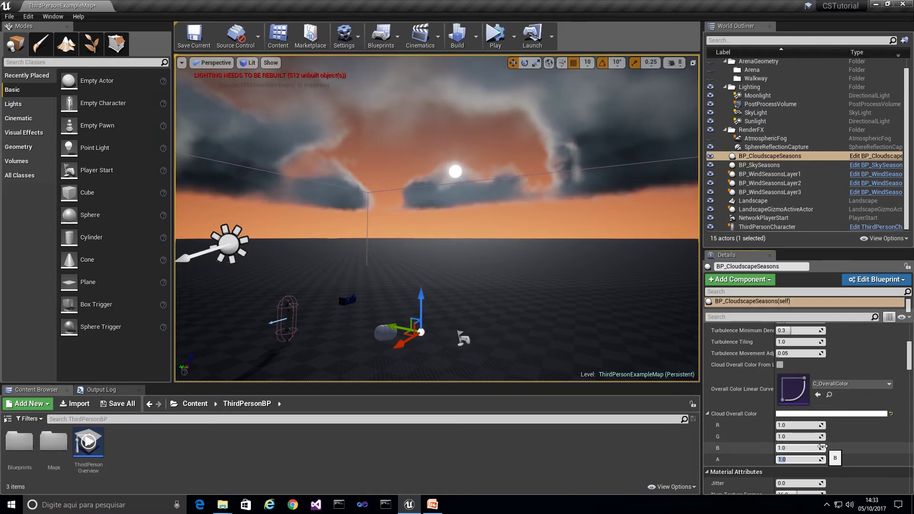
{"action": "type", "text": ".7"}
{"action": "key", "text": "Return"}
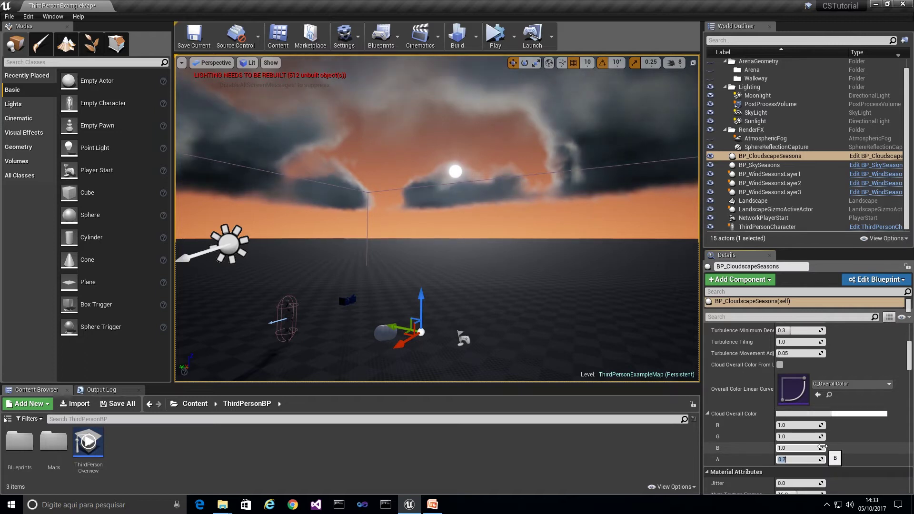
Try 512 Ray March Steps in the Material Attributes of BP_CloudscapeSeasons and reset the value to its default.
{"action": "scroll", "coordinate": [823, 438], "scroll_direction": "down", "scroll_amount": 5}
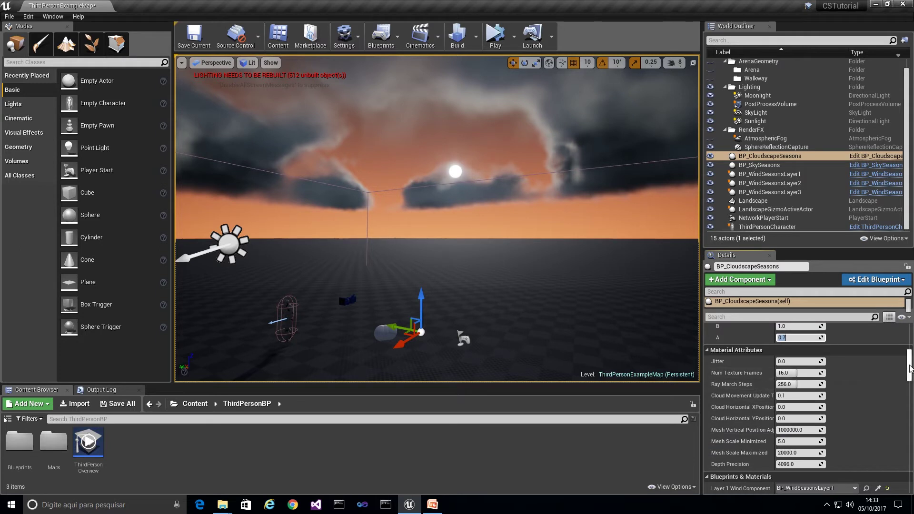
{"action": "left_click", "coordinate": [799, 384]}
{"action": "key", "text": "Return"}
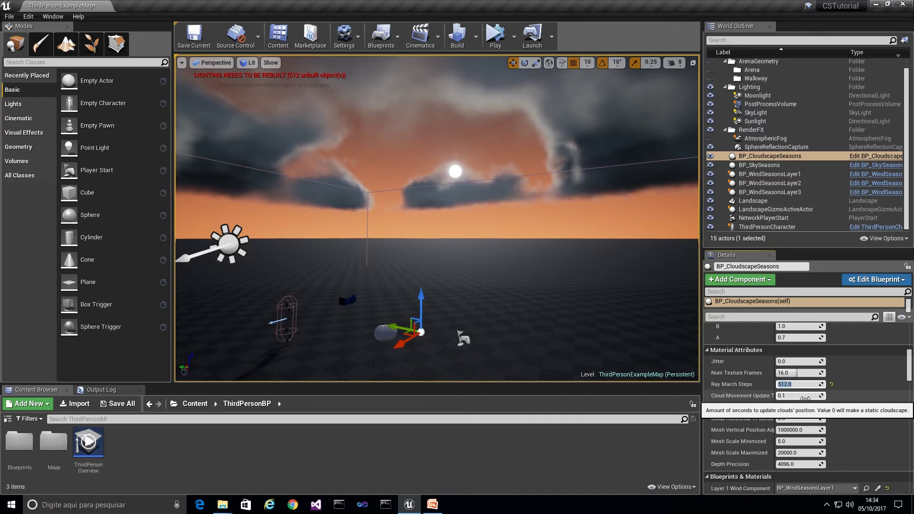
{"action": "left_click", "coordinate": [831, 384]}
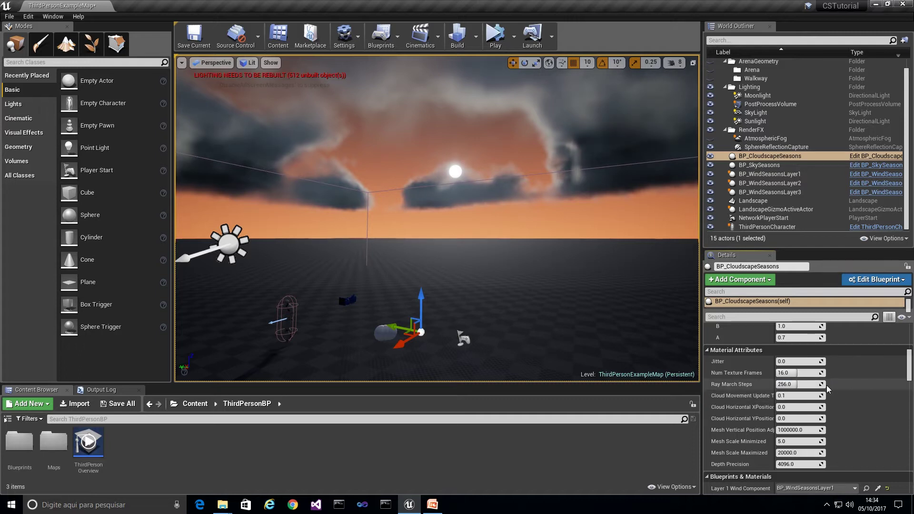
Try Cloud Self Shadow Density values of 1, 0.5 and 2 in the Shadows settings of BP_CloudscapeSeasons, returning it to 1.5.
{"action": "scroll", "coordinate": [829, 393], "scroll_direction": "down", "scroll_amount": 5}
{"action": "scroll", "coordinate": [828, 407], "scroll_direction": "down", "scroll_amount": 8}
{"action": "scroll", "coordinate": [850, 458], "scroll_direction": "down", "scroll_amount": 5}
{"action": "left_click_drag", "start_coordinate": [909, 395], "coordinate": [909, 402]}
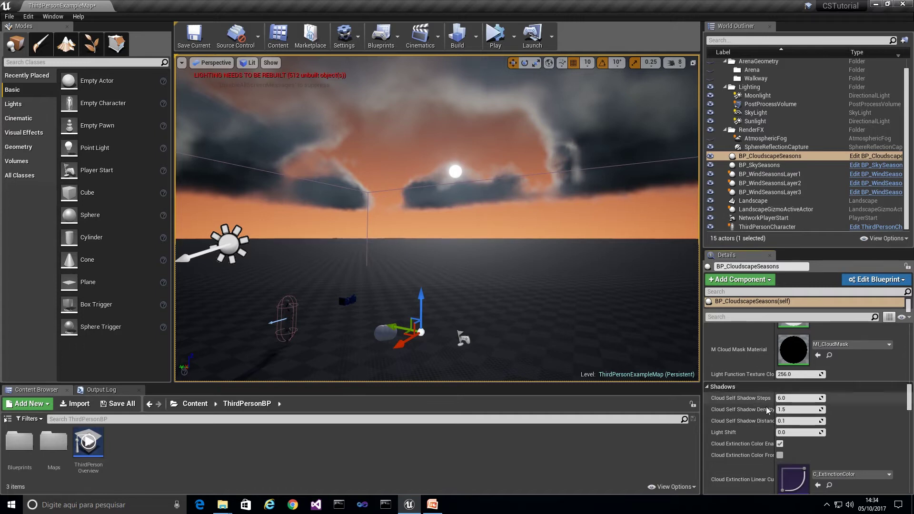
{"action": "left_click", "coordinate": [800, 409]}
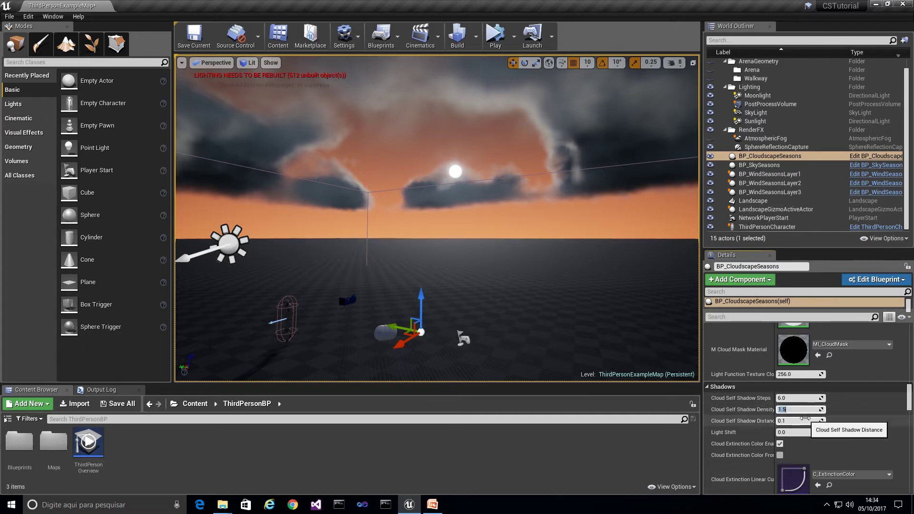
{"action": "key", "text": "Return"}
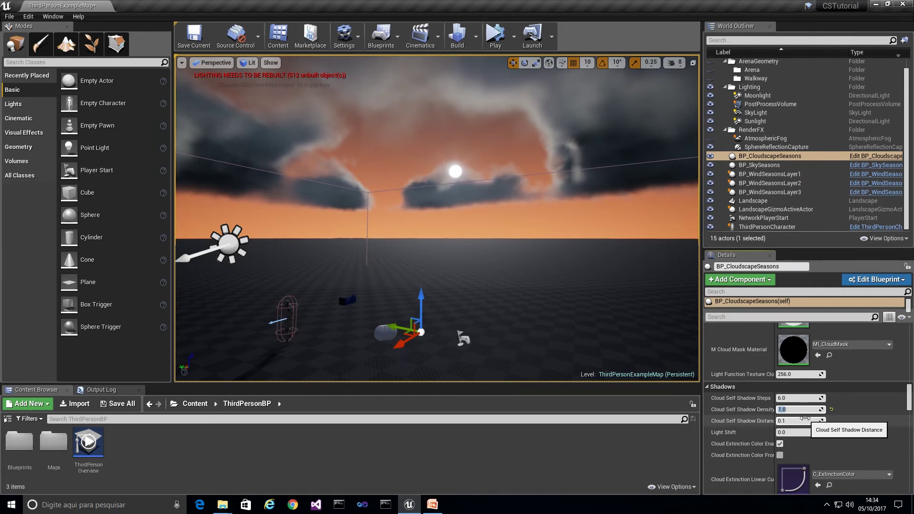
{"action": "type", "text": "0.5"}
{"action": "key", "text": "Return"}
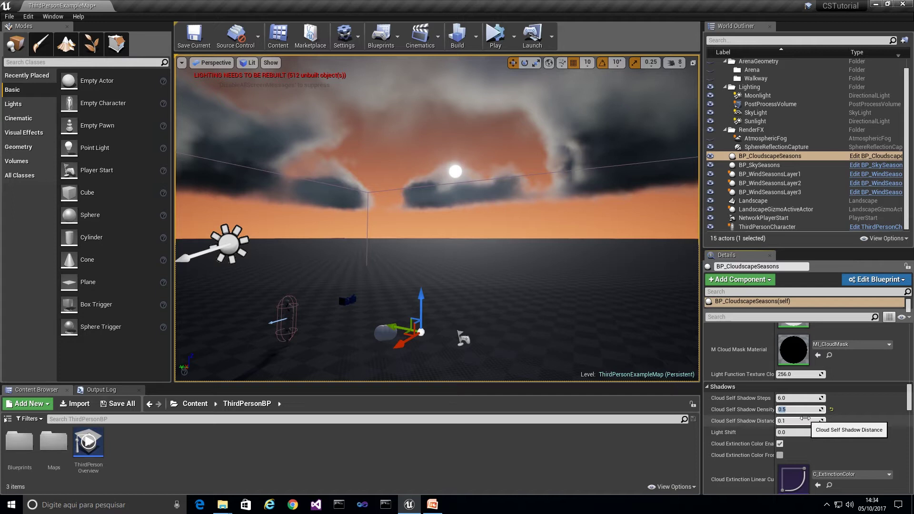
{"action": "type", "text": "2"}
{"action": "key", "text": "Return"}
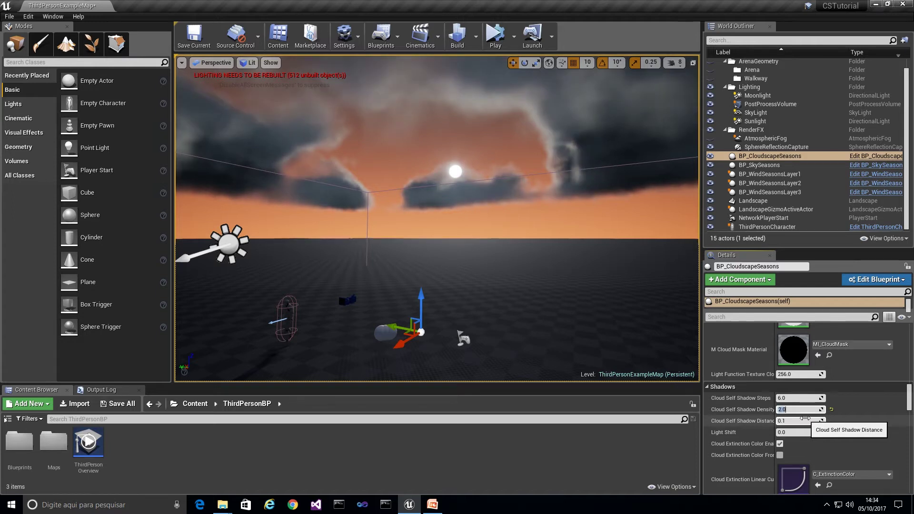
{"action": "type", "text": "1.5"}
Set the Cloud Self Shadow Distance of BP_CloudscapeSeasons to 0.5 and readjust it to 0.3.
{"action": "left_click", "coordinate": [800, 421]}
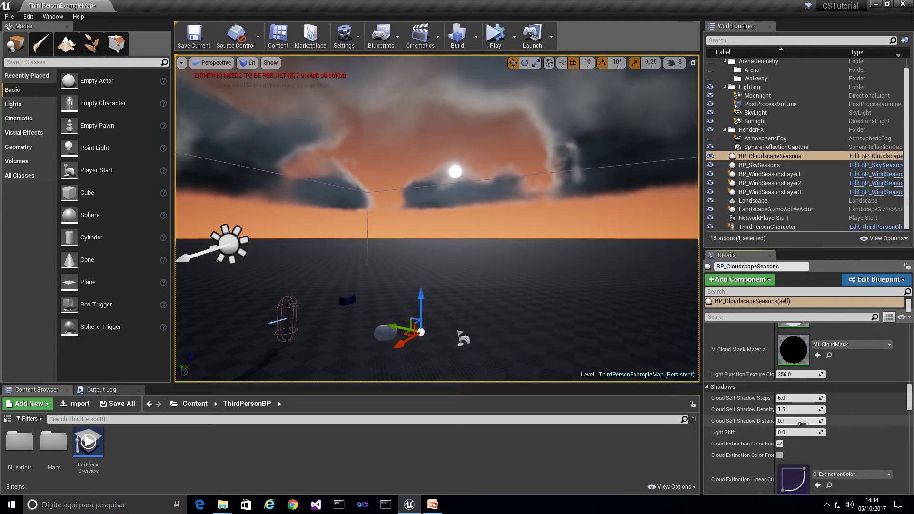
{"action": "type", "text": "0.5"}
{"action": "key", "text": "Return"}
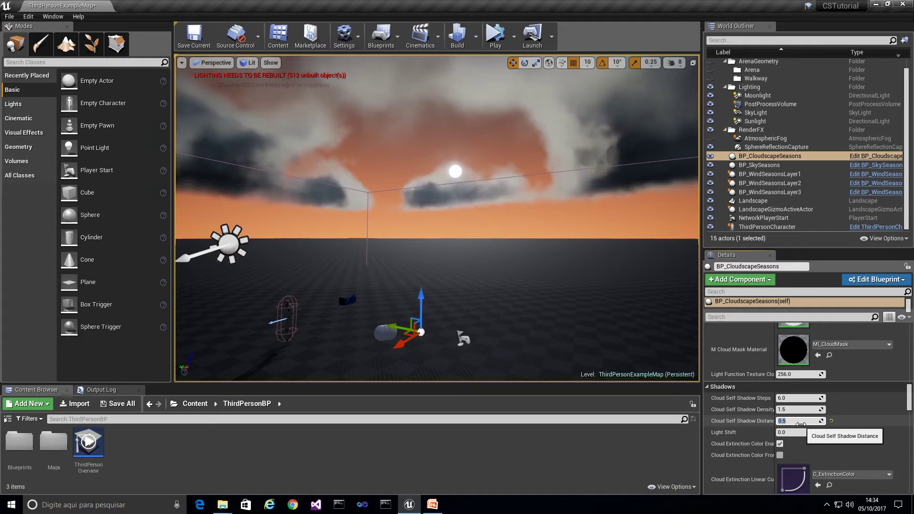
{"action": "type", "text": "0.3"}
{"action": "key", "text": "Return"}
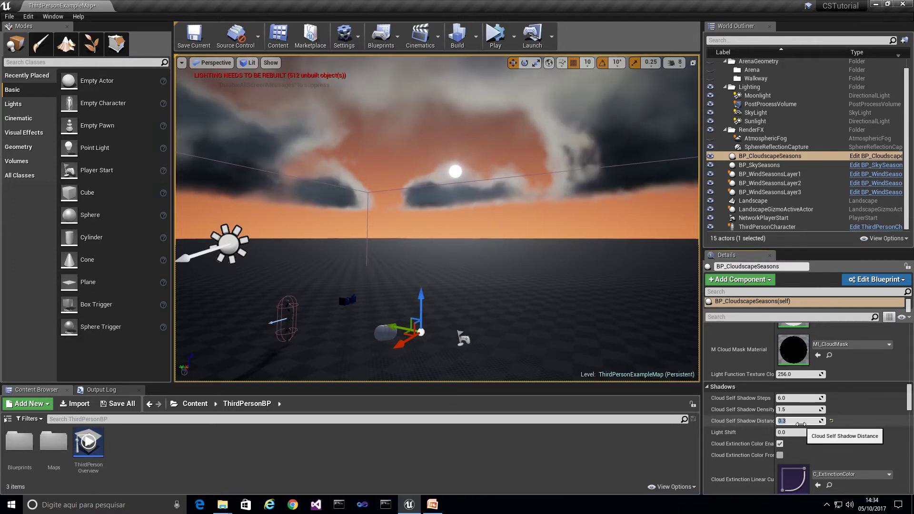
Try Cloud Self Shadow Distance values of 0.1 and 0.05 on BP_CloudscapeSeasons, and reset the property to its default.
{"action": "key", "text": "Return"}
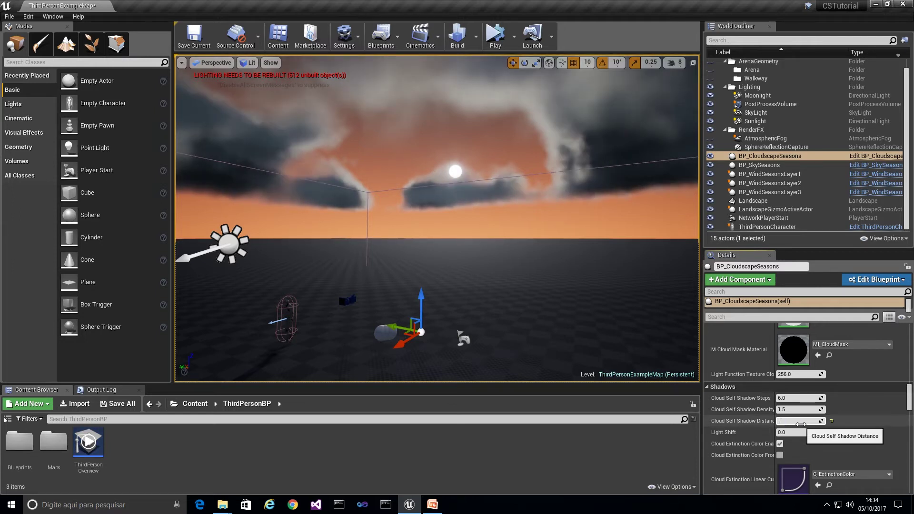
{"action": "type", "text": "0.1"}
{"action": "key", "text": "Return"}
{"action": "type", "text": ".05"}
{"action": "key", "text": "Return"}
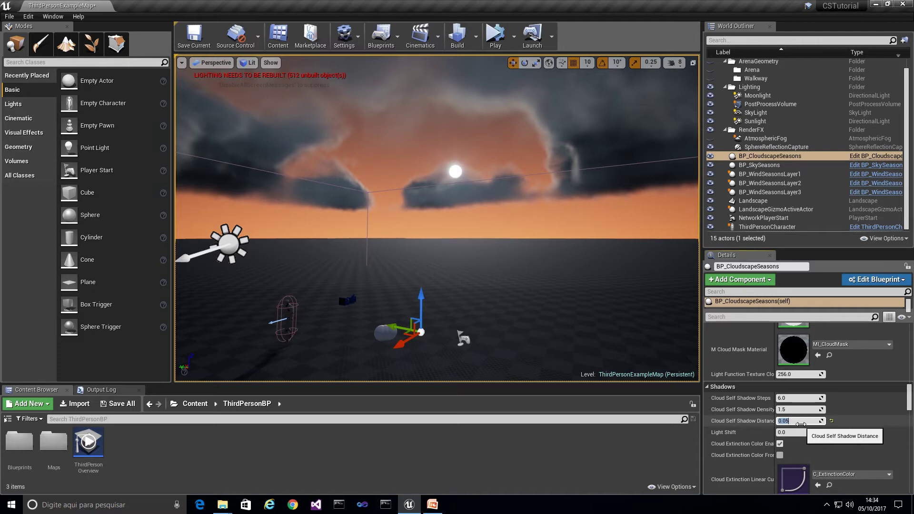
{"action": "left_click_drag", "start_coordinate": [831, 424], "coordinate": [838, 423]}
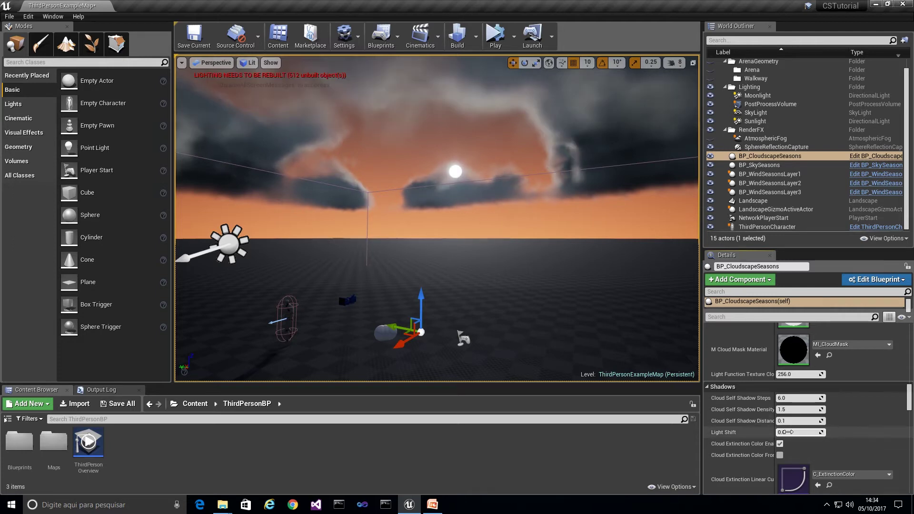
Try Light Shift values of 0.5 and -0.5 on the clouds and reset the property to its default.
{"action": "left_click", "coordinate": [813, 434]}
{"action": "type", "text": ".5"}
{"action": "key", "text": "Return"}
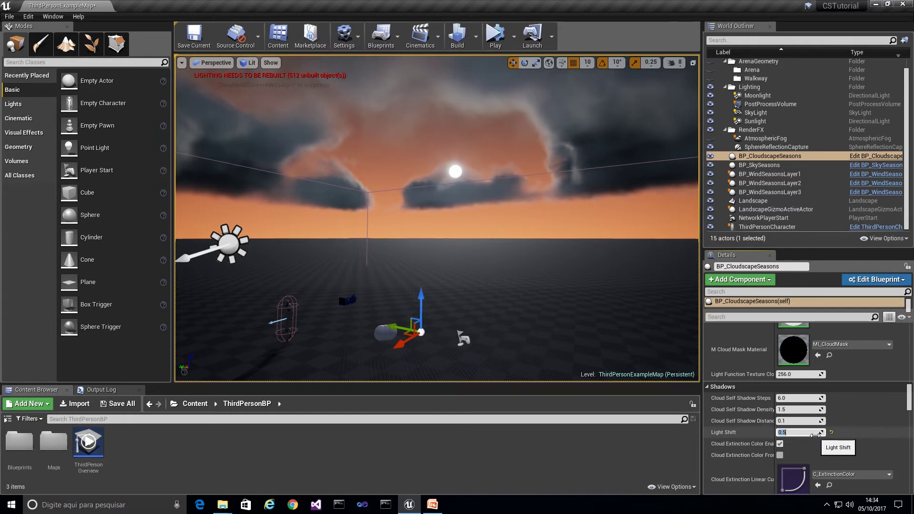
{"action": "type", "text": "-.5"}
{"action": "key", "text": "Return"}
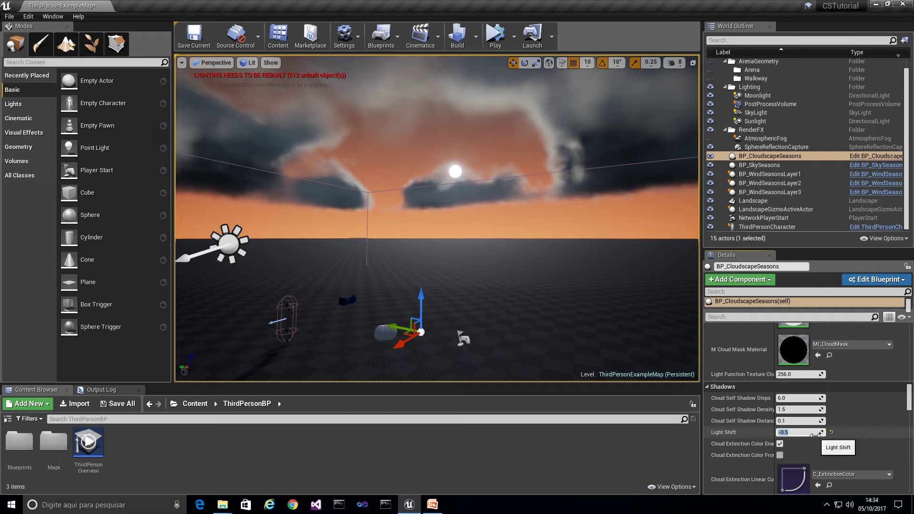
{"action": "left_click", "coordinate": [832, 432]}
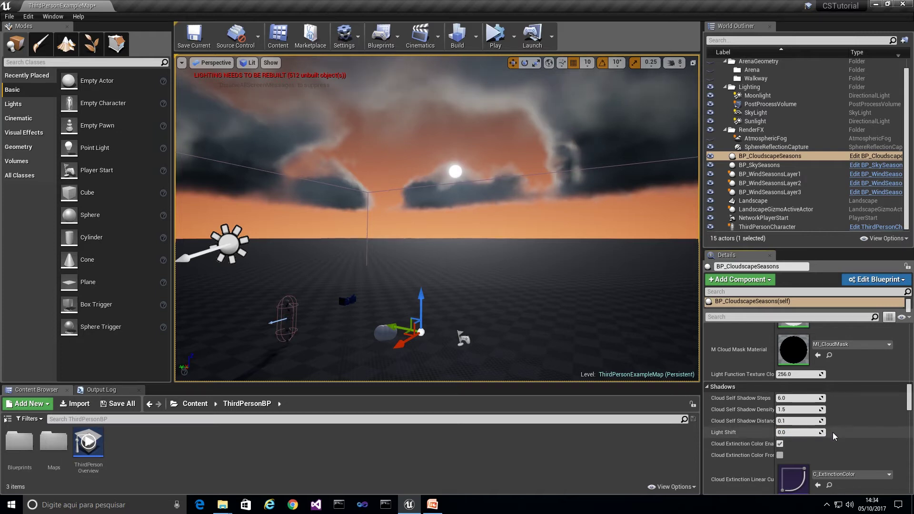
Turn Cloud Extinction Color Enabled off to compare the clouds, and turn it back on.
{"action": "left_click", "coordinate": [780, 443]}
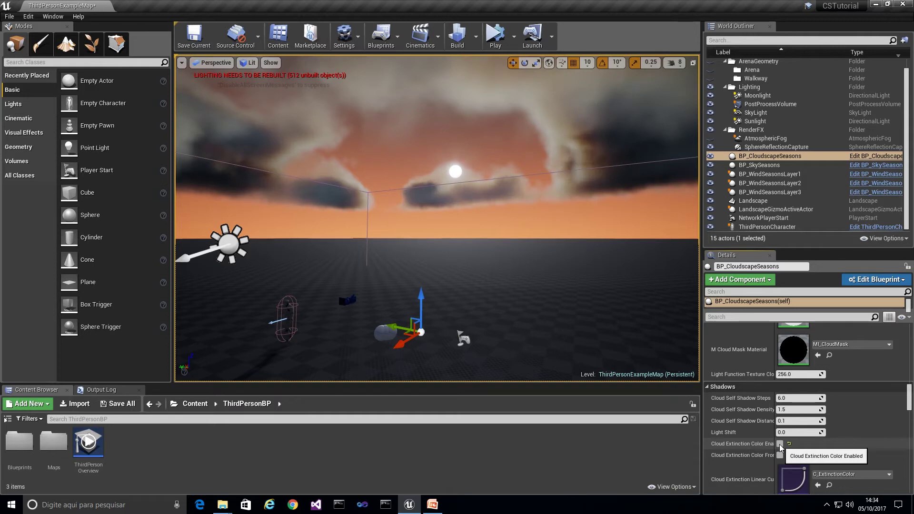
{"action": "left_click", "coordinate": [780, 443]}
{"action": "scroll", "coordinate": [815, 448], "scroll_direction": "down", "scroll_amount": 3}
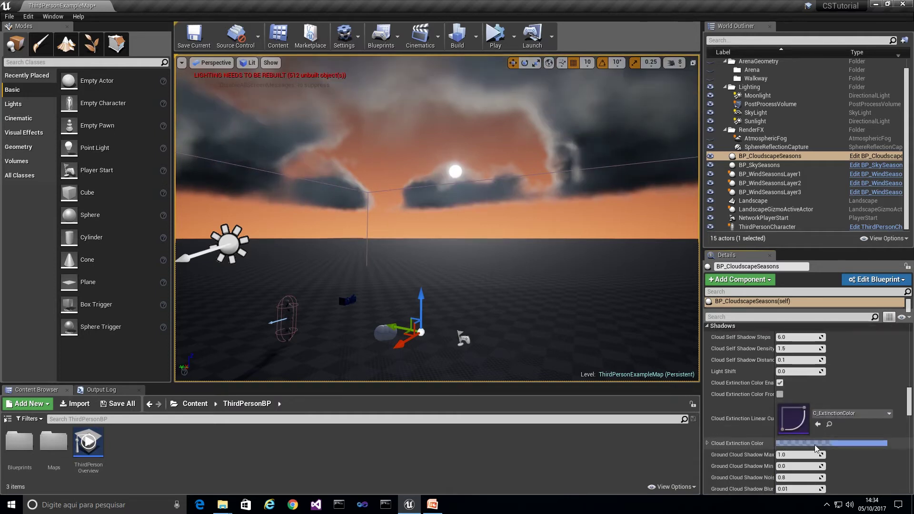
Open the Windows Task Manager, check Unreal Engine's memory usage, and minimize it.
{"action": "right_click", "coordinate": [532, 506]}
{"action": "left_click", "coordinate": [569, 469]}
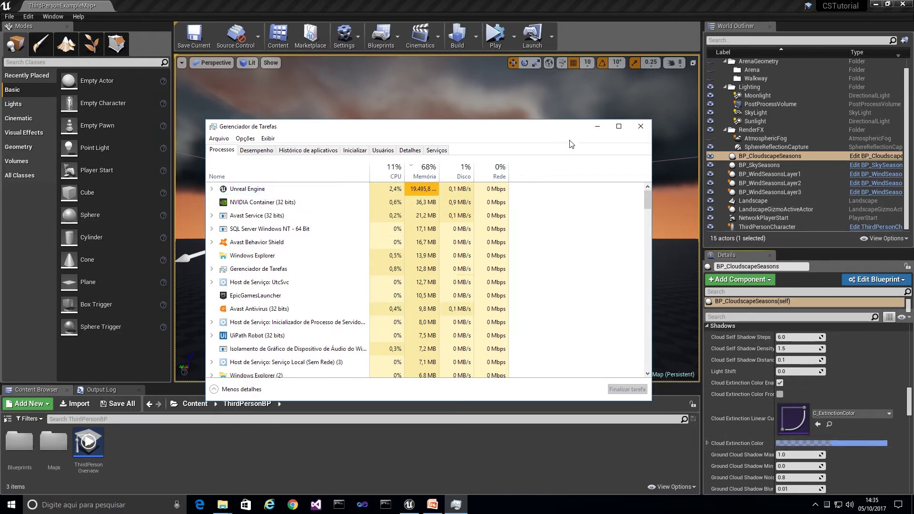
{"action": "left_click", "coordinate": [597, 127]}
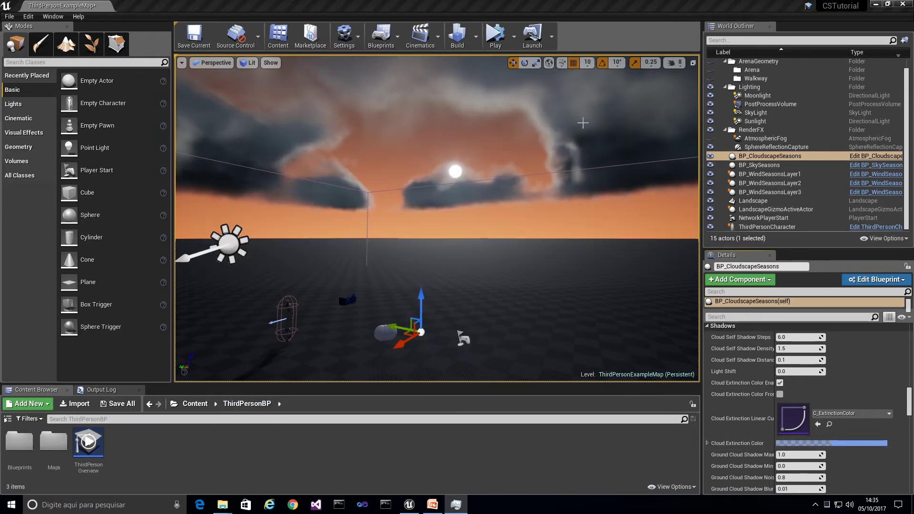
Play the level briefly, stop it, and recheck Unreal Engine's memory usage in the Task Manager.
{"action": "left_click", "coordinate": [495, 34]}
{"action": "left_click", "coordinate": [546, 37]}
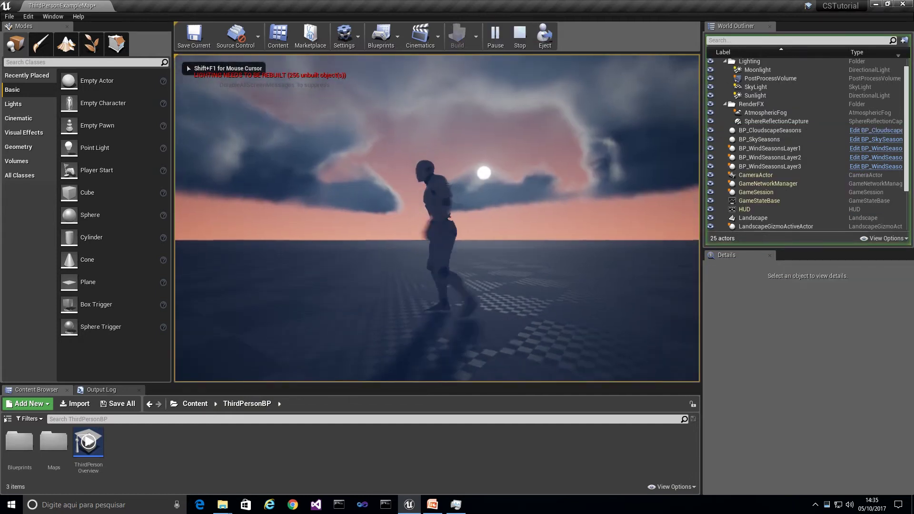
{"action": "key", "text": "w"}
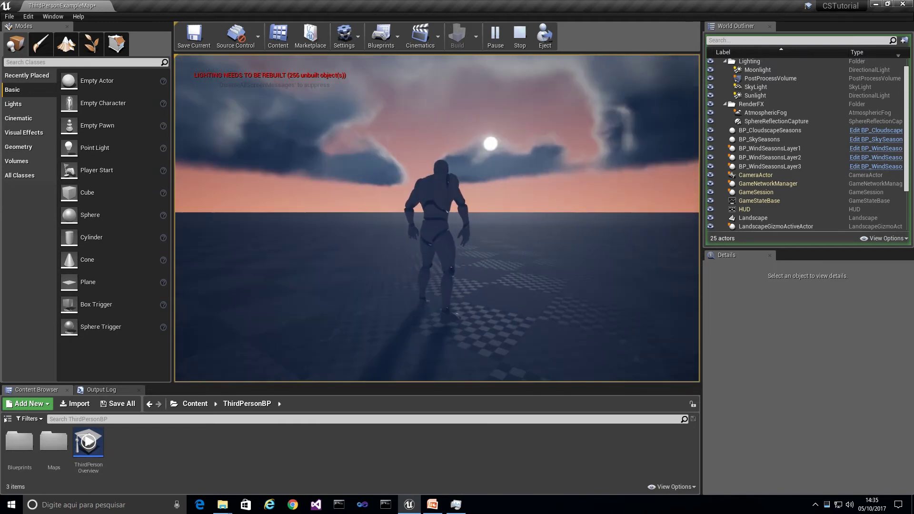
{"action": "key", "text": "Escape"}
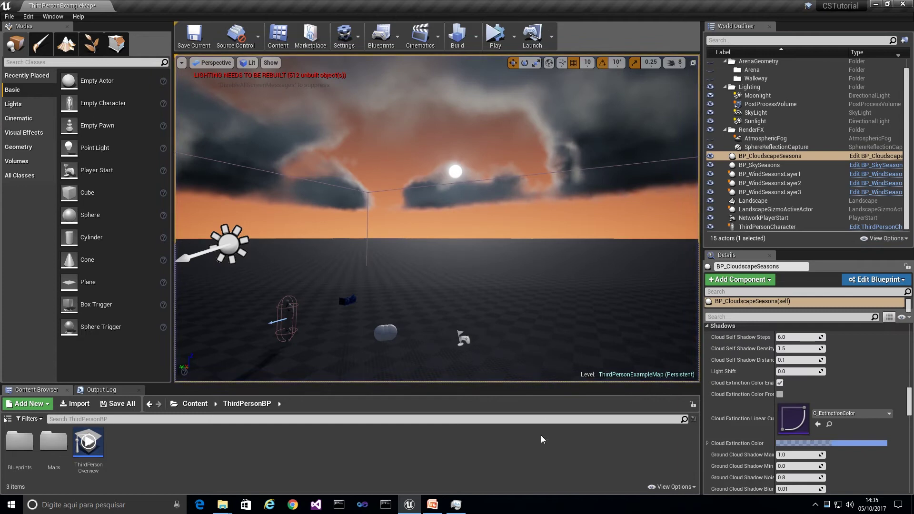
{"action": "left_click", "coordinate": [455, 504]}
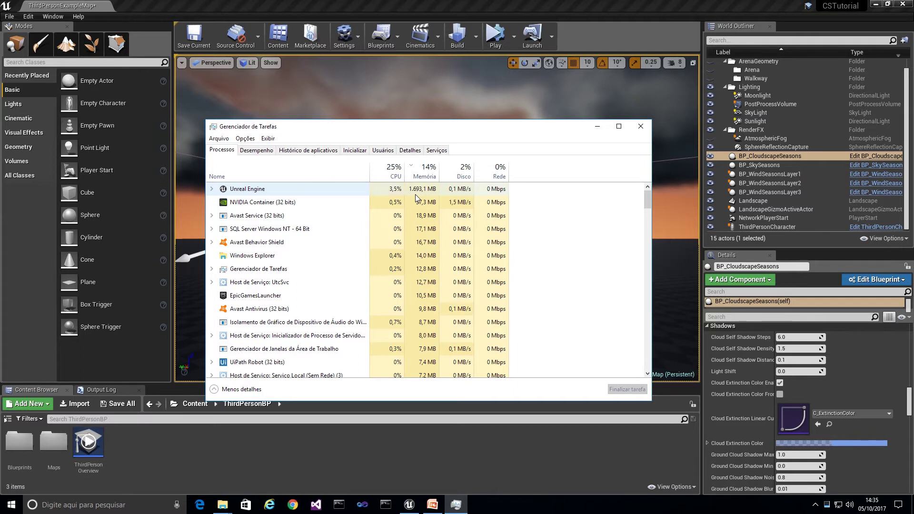
{"action": "left_click", "coordinate": [598, 127]}
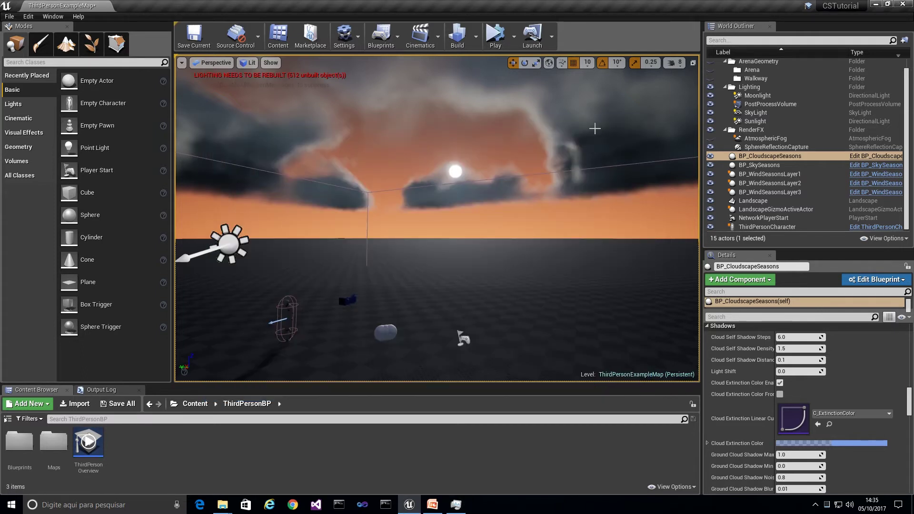
Open the Cloud Extinction Color for editing and change it to a pale pink, hex sRGB E7CFD77F.
{"action": "left_click", "coordinate": [844, 442]}
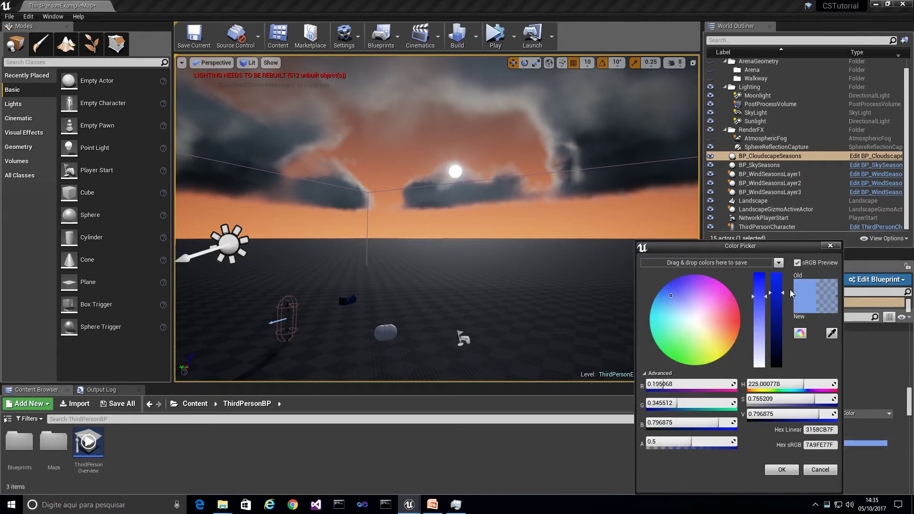
{"action": "left_click_drag", "start_coordinate": [669, 295], "coordinate": [692, 305]}
{"action": "left_click", "coordinate": [704, 316]}
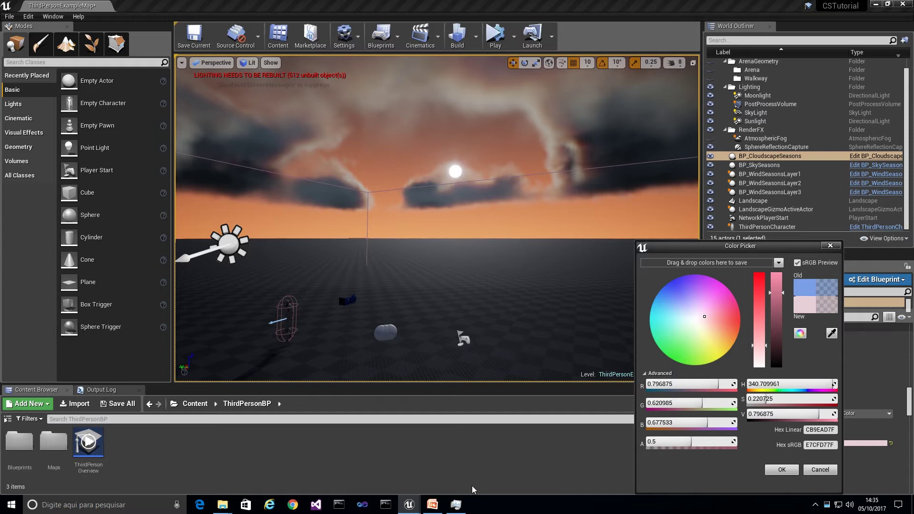
Check Unreal Engine's memory usage in the Task Manager and close it.
{"action": "left_click", "coordinate": [455, 505]}
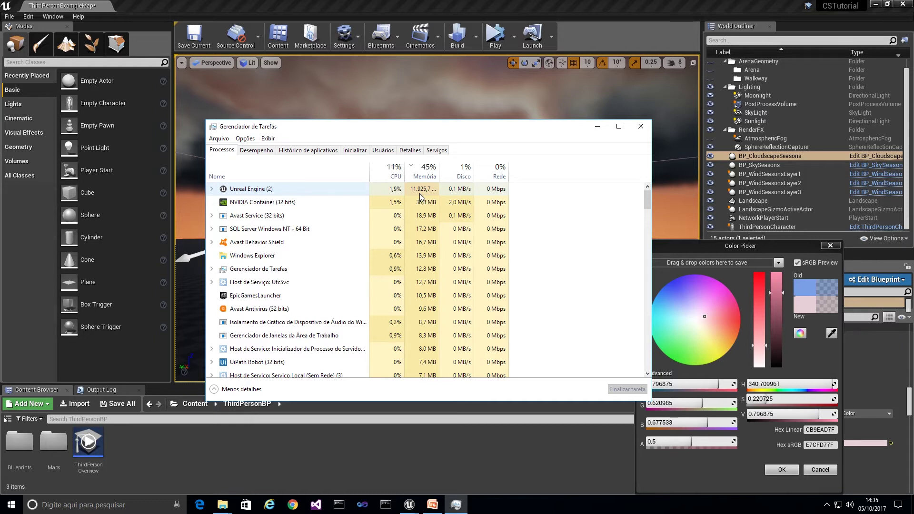
{"action": "left_click", "coordinate": [641, 126]}
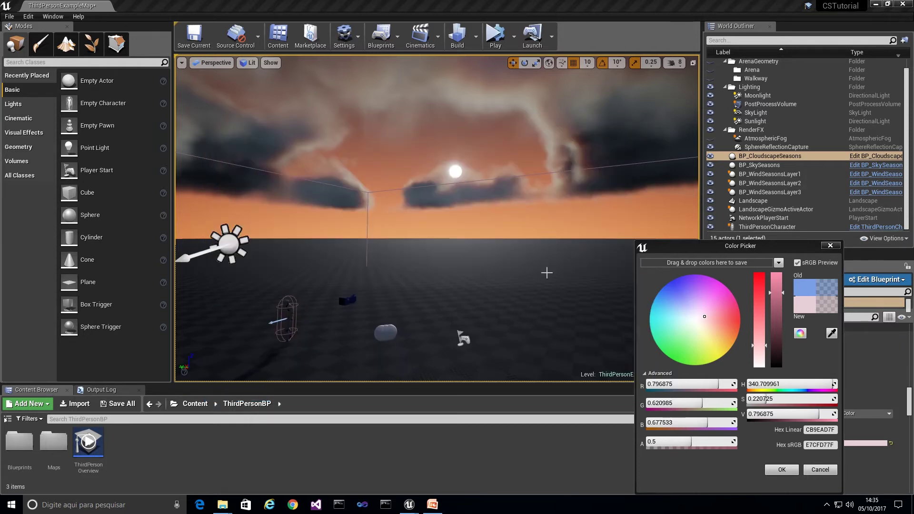
Set the Cloud Extinction Color to a desaturated beige, hex sRGB E7D3B37F, and accept it.
{"action": "left_click", "coordinate": [715, 334]}
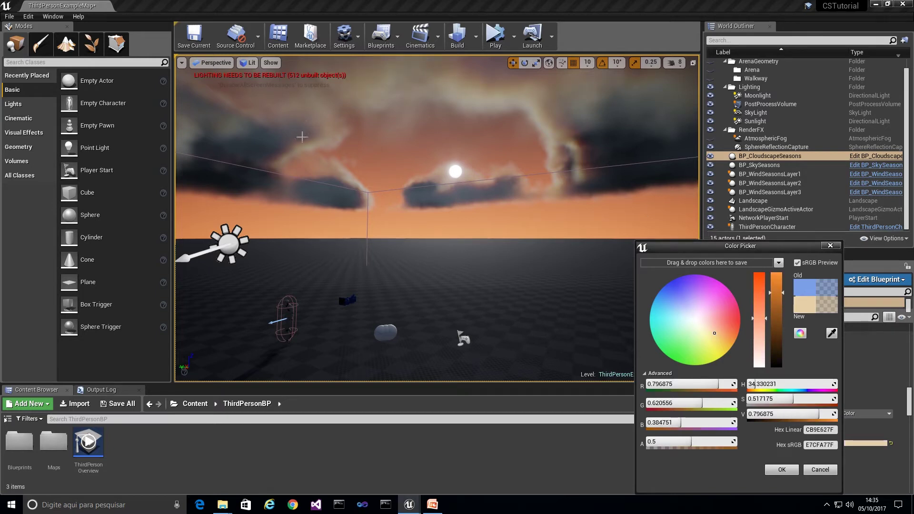
{"action": "left_click", "coordinate": [760, 327]}
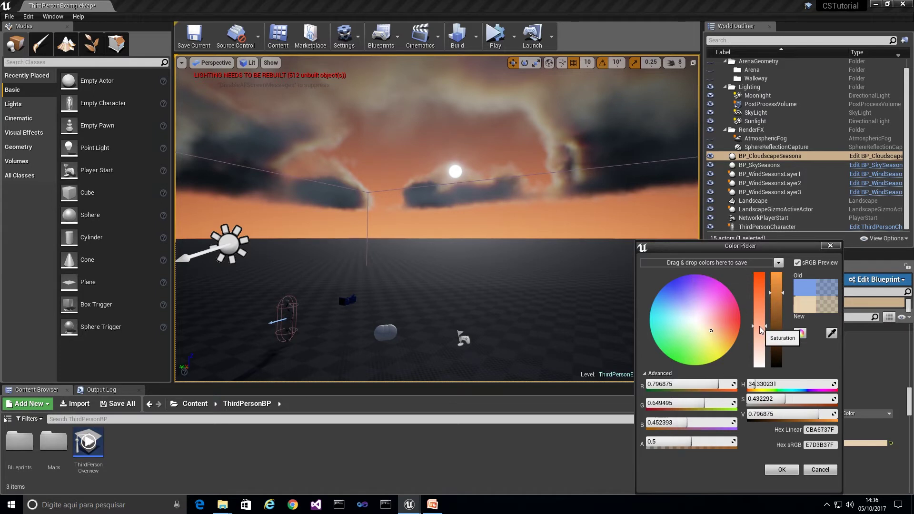
{"action": "left_click", "coordinate": [781, 470]}
{"action": "right_click_drag", "start_coordinate": [560, 239], "coordinate": [495, 77]}
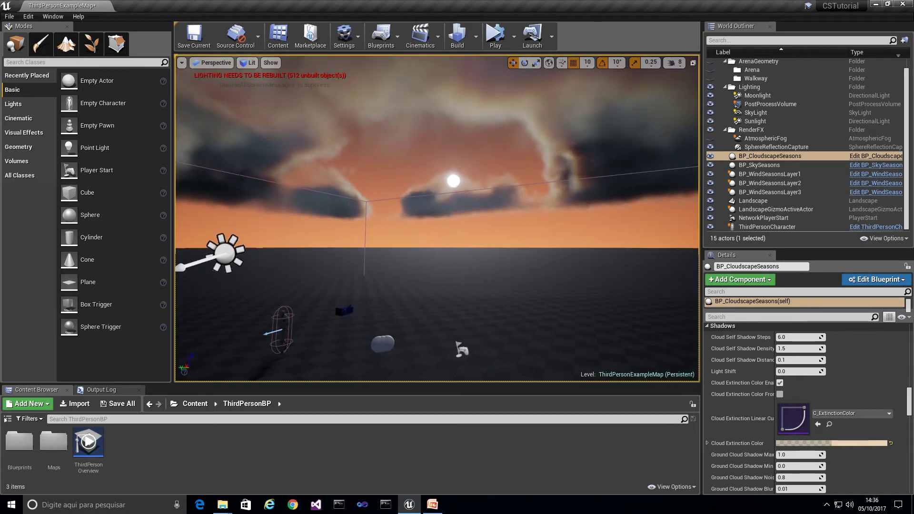
Reopen the Task Manager to check Unreal Engine's memory usage and minimize it.
{"action": "right_click", "coordinate": [478, 508]}
{"action": "left_click", "coordinate": [509, 458]}
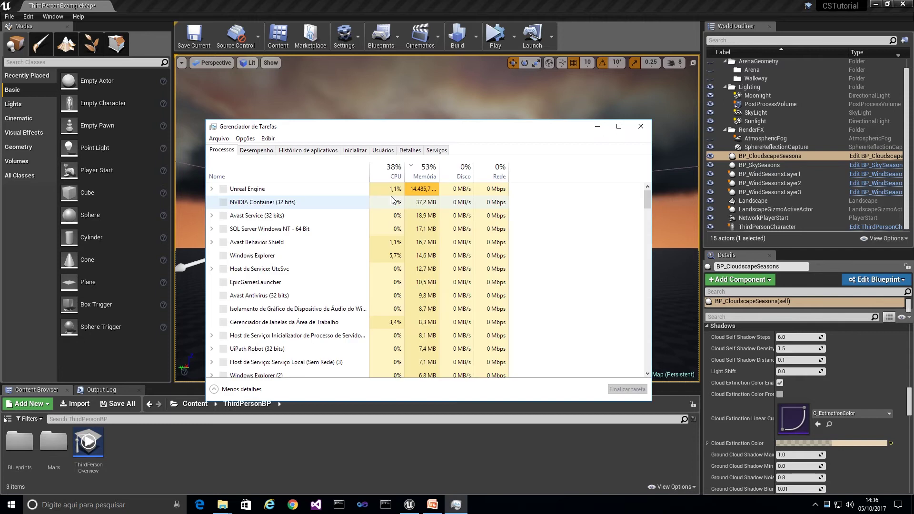
{"action": "left_click", "coordinate": [597, 126]}
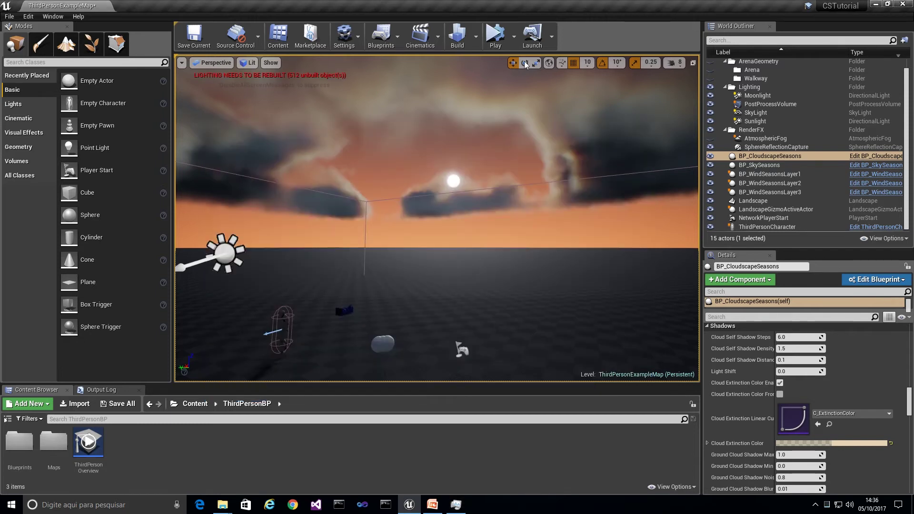
Play the level to view the recoloured clouds with the character, and stop the session.
{"action": "left_click", "coordinate": [495, 34]}
{"action": "left_click", "coordinate": [547, 39]}
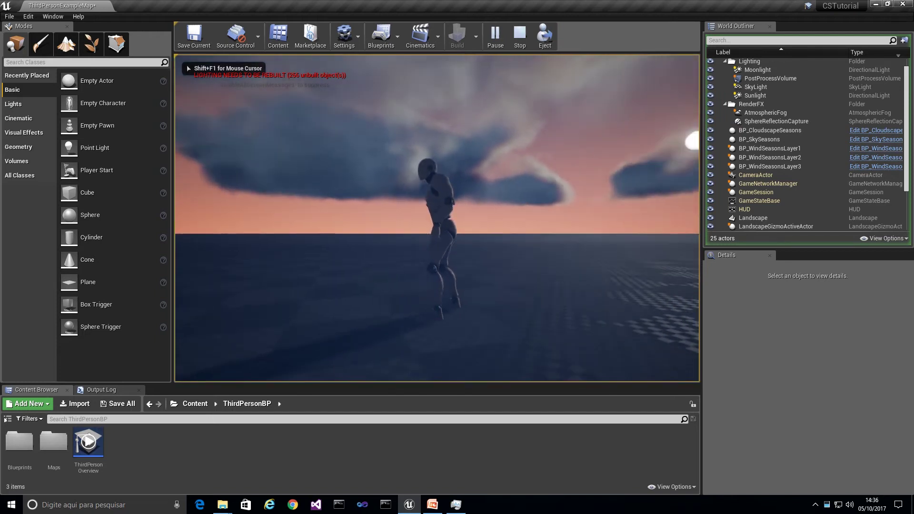
{"action": "key", "text": "w"}
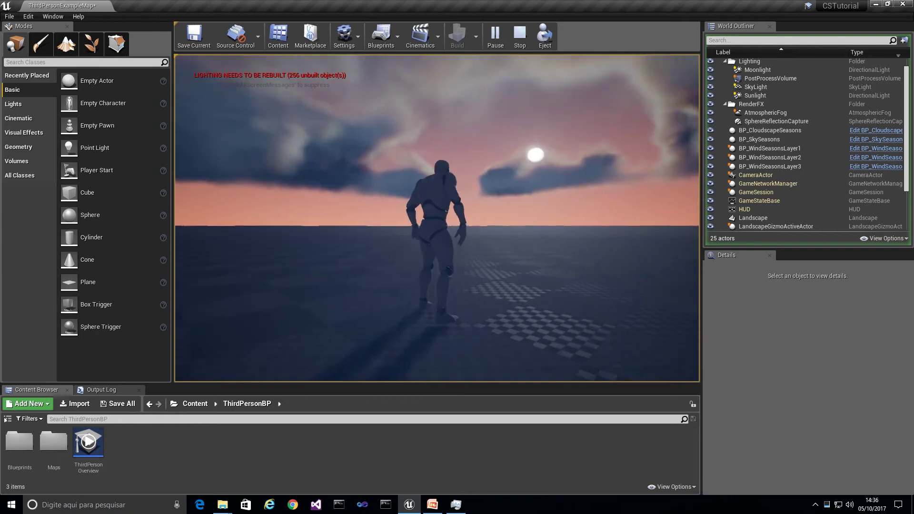
{"action": "key", "text": "Escape"}
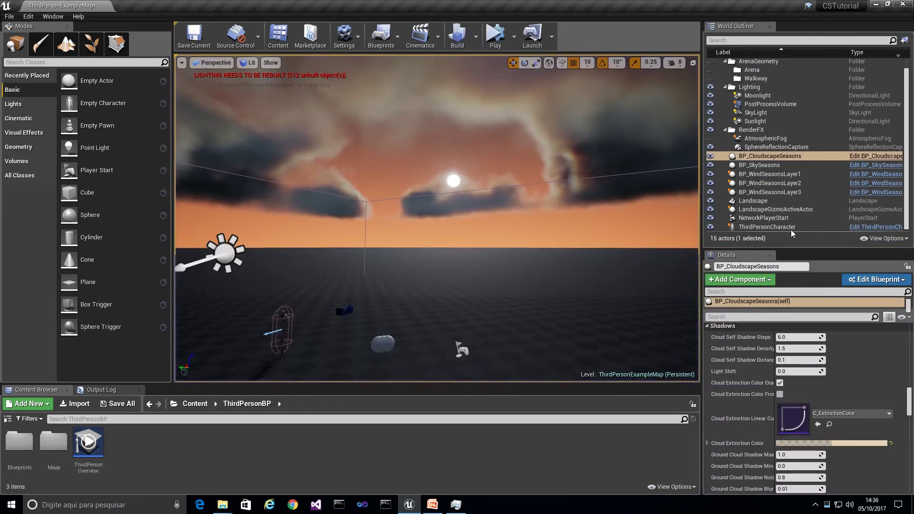
Select BP_SkySeasons and look through its sun, moon and day-and-night properties.
{"action": "left_click", "coordinate": [759, 165]}
{"action": "scroll", "coordinate": [909, 452], "scroll_direction": "down", "scroll_amount": 5}
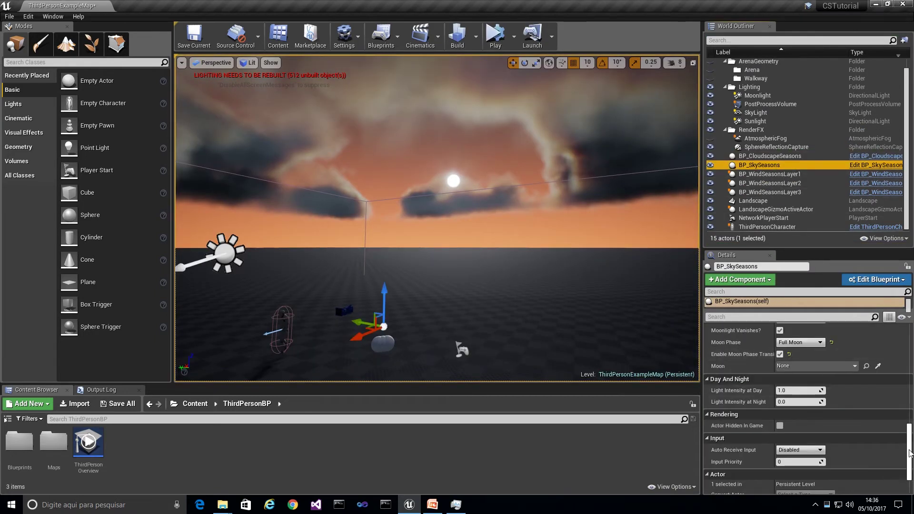
{"action": "scroll", "coordinate": [909, 452], "scroll_direction": "up", "scroll_amount": 10}
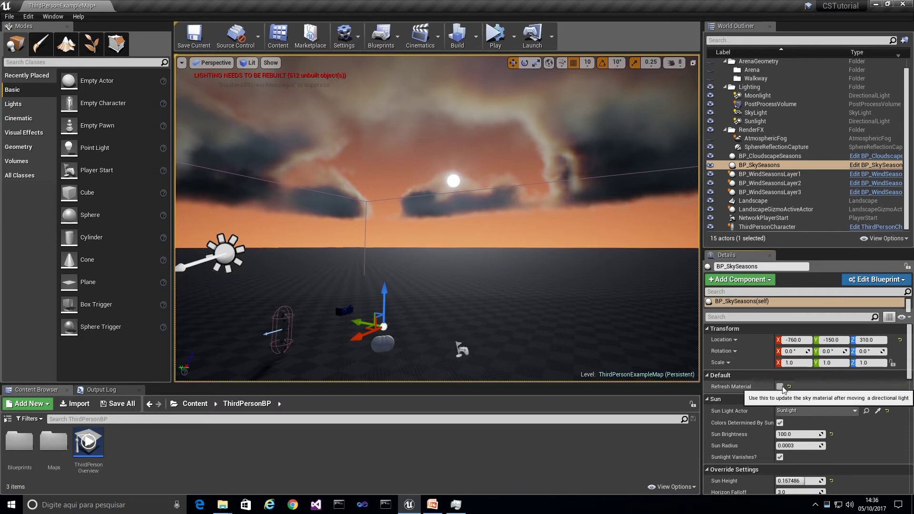
Select BP_CloudscapeSeasons and widen the property name column so the Ground Cloud Shadow names are fully readable.
{"action": "left_click", "coordinate": [769, 155]}
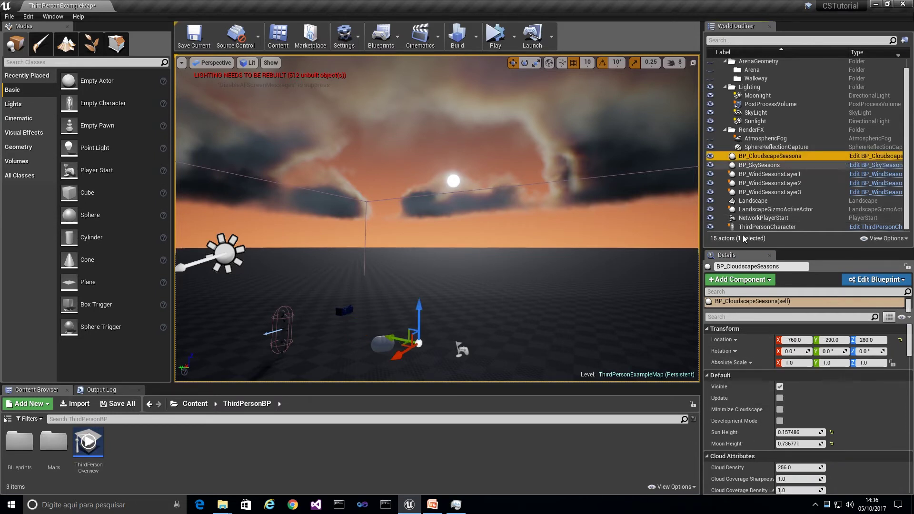
{"action": "left_click", "coordinate": [774, 391]}
{"action": "left_click_drag", "start_coordinate": [910, 351], "coordinate": [903, 425]}
{"action": "scroll", "coordinate": [849, 391], "scroll_direction": "down", "scroll_amount": 1}
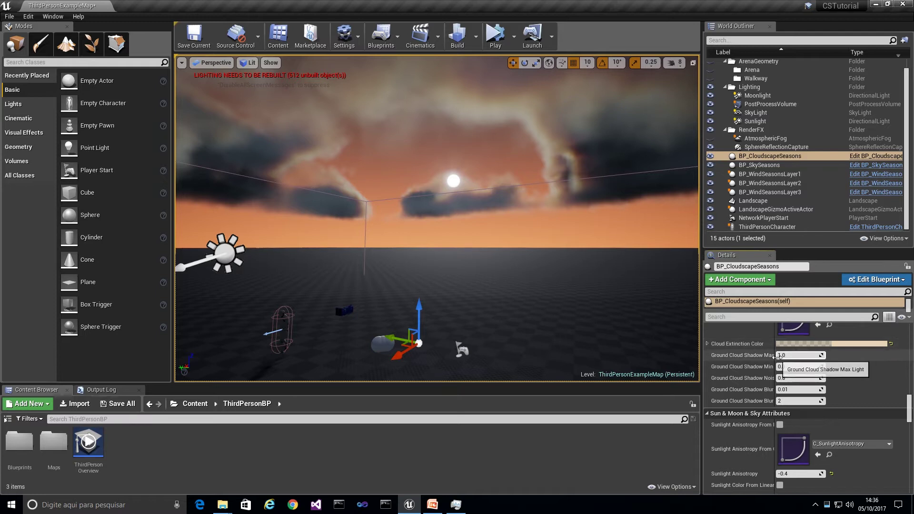
{"action": "left_click_drag", "start_coordinate": [774, 350], "coordinate": [809, 352]}
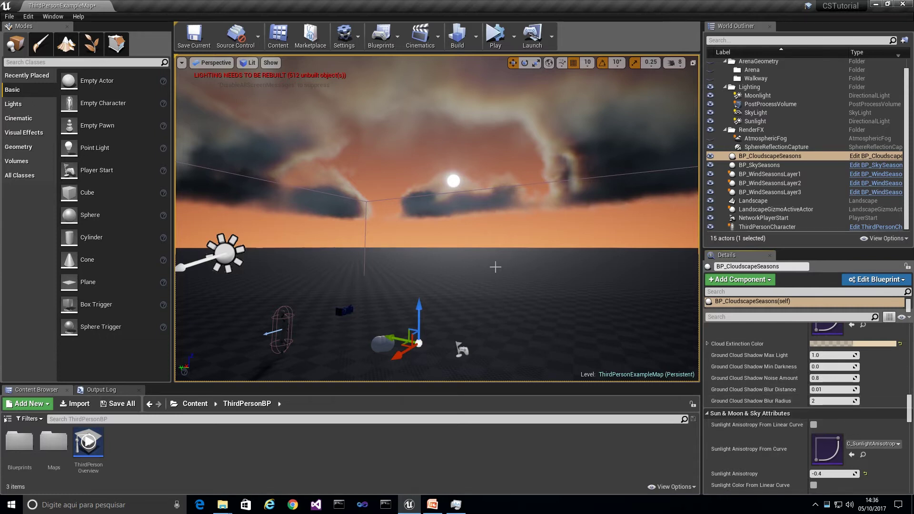
Set BP_CloudscapeSeasons' Sunlight Color & Intensity to a darker yellow with R 0.854167, G 0.742988 and B 0.458225.
{"action": "scroll", "coordinate": [825, 406], "scroll_direction": "down", "scroll_amount": 2}
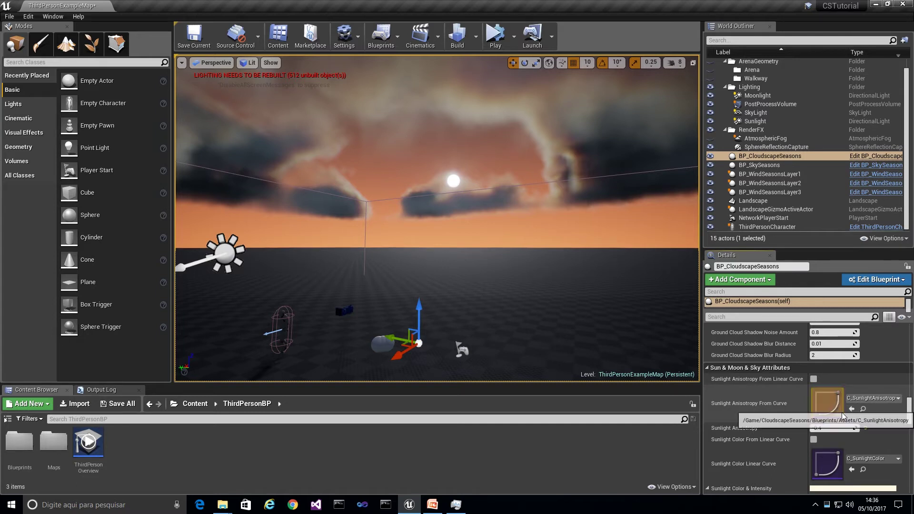
{"action": "scroll", "coordinate": [786, 449], "scroll_direction": "down", "scroll_amount": 2}
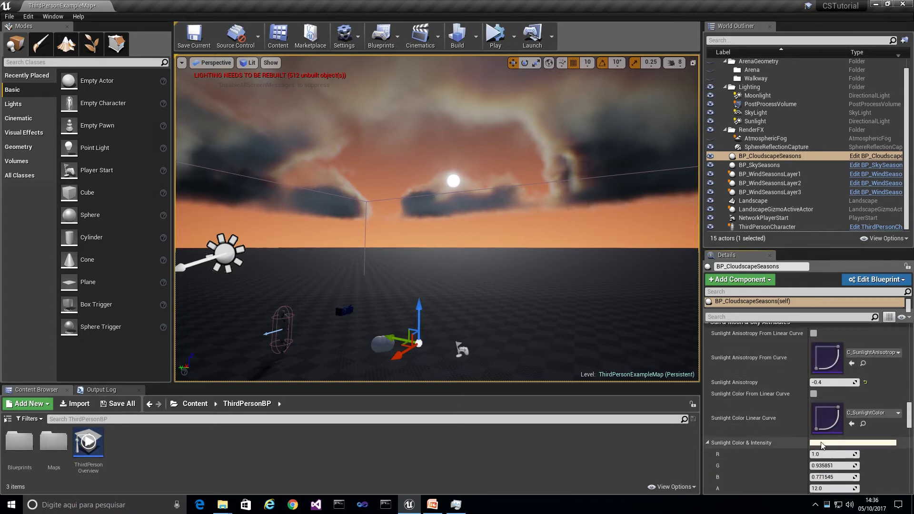
{"action": "scroll", "coordinate": [836, 450], "scroll_direction": "down", "scroll_amount": 1}
{"action": "left_click", "coordinate": [828, 414]}
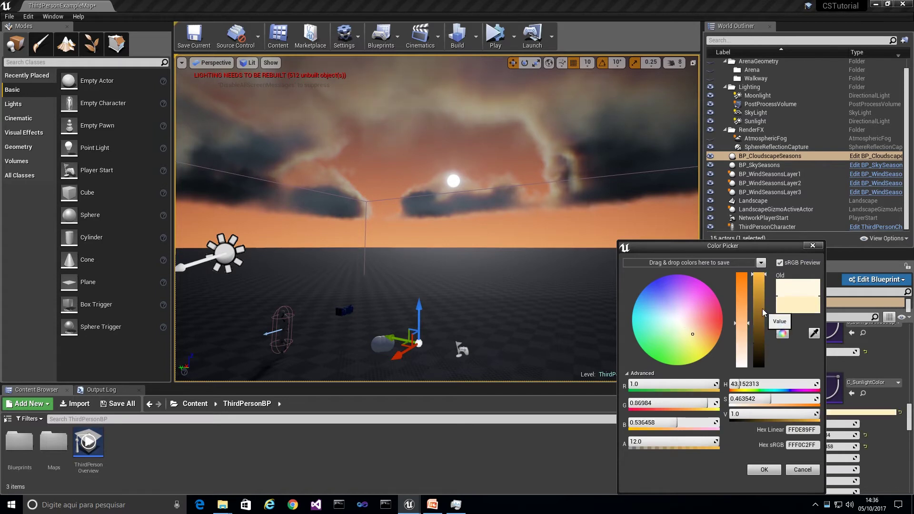
{"action": "left_click", "coordinate": [759, 288]}
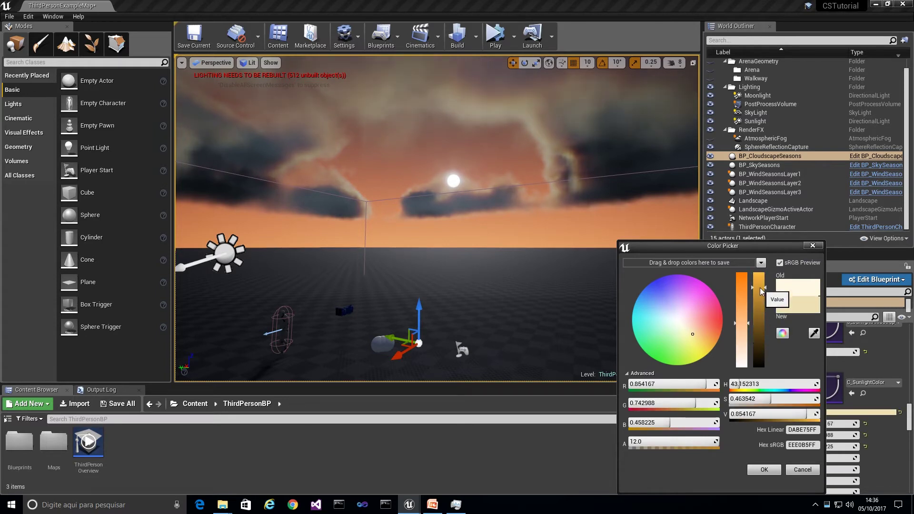
{"action": "left_click", "coordinate": [764, 469]}
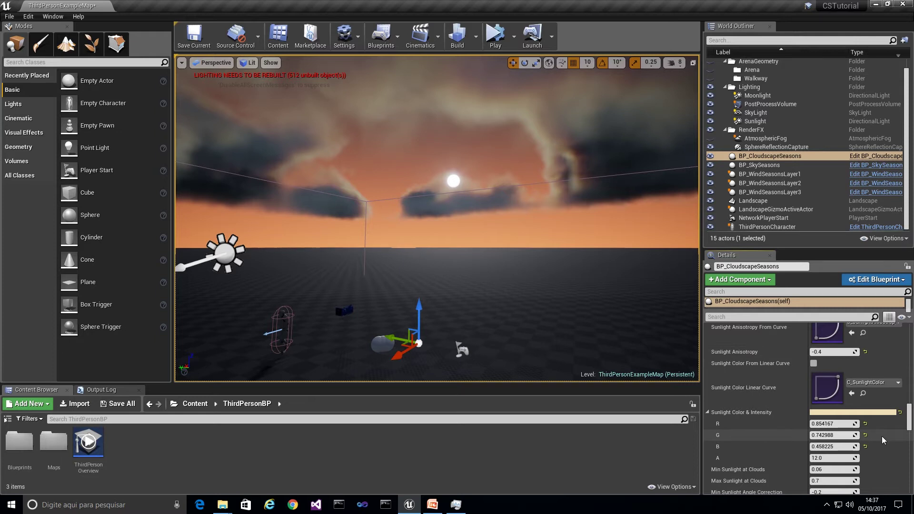
Try a Max Sunlight at Clouds value of 1 and reset the property to its default.
{"action": "left_click", "coordinate": [833, 480]}
{"action": "type", "text": "1"}
{"action": "key", "text": "Return"}
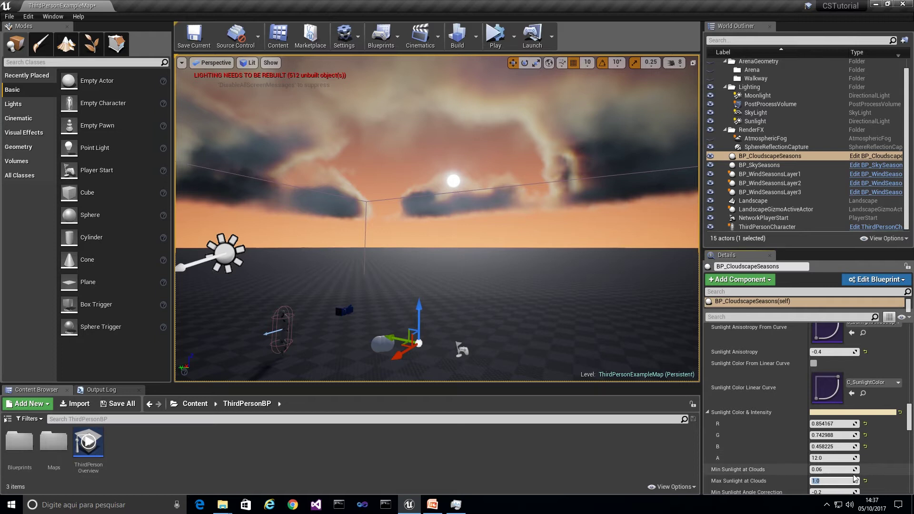
{"action": "left_click", "coordinate": [865, 481]}
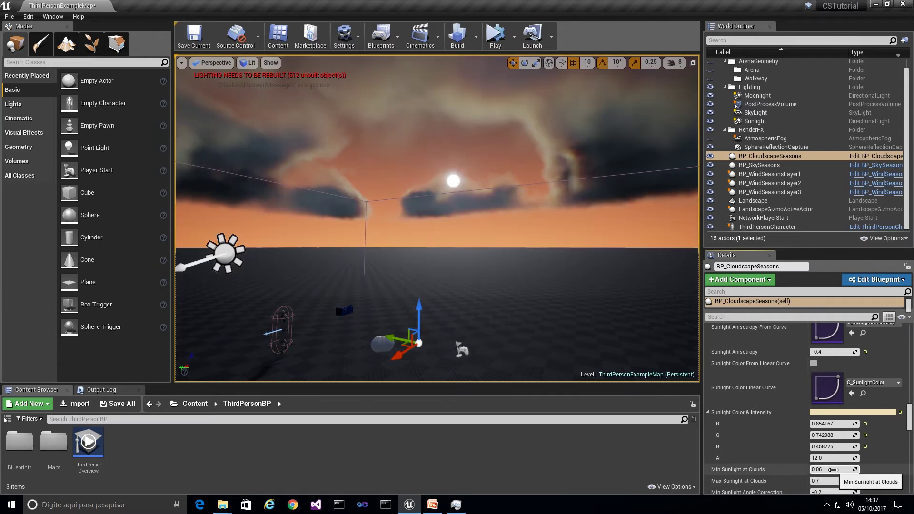
Set Sky Color For Ambient Lightning to a muted blue with R 0.357839, G 0.526372 and B 0.723958, comparing several blues on the clouds.
{"action": "scroll", "coordinate": [868, 450], "scroll_direction": "down", "scroll_amount": 2}
{"action": "scroll", "coordinate": [868, 450], "scroll_direction": "down", "scroll_amount": 1}
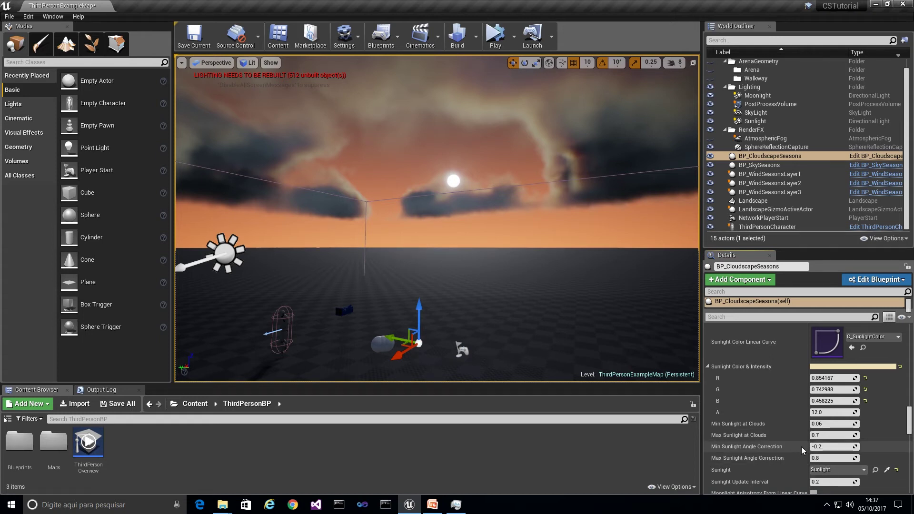
{"action": "scroll", "coordinate": [803, 450], "scroll_direction": "down", "scroll_amount": 2}
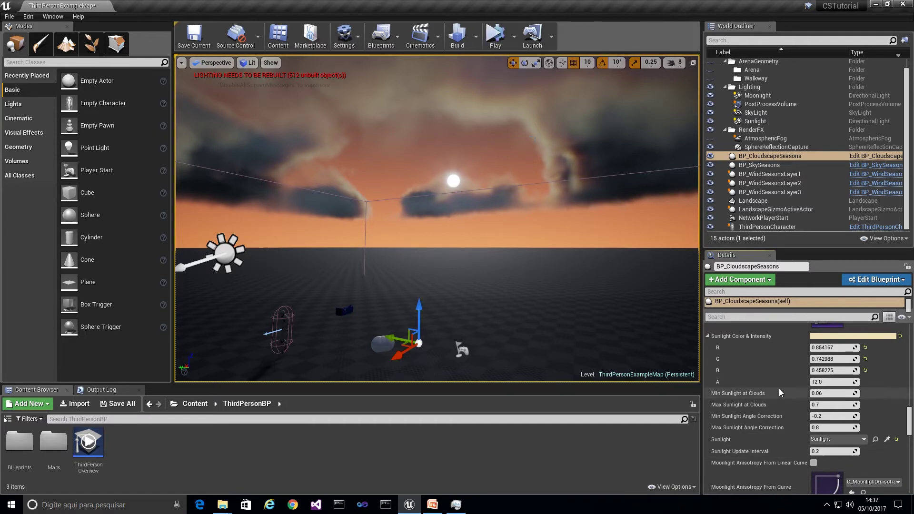
{"action": "scroll", "coordinate": [779, 398], "scroll_direction": "down", "scroll_amount": 8}
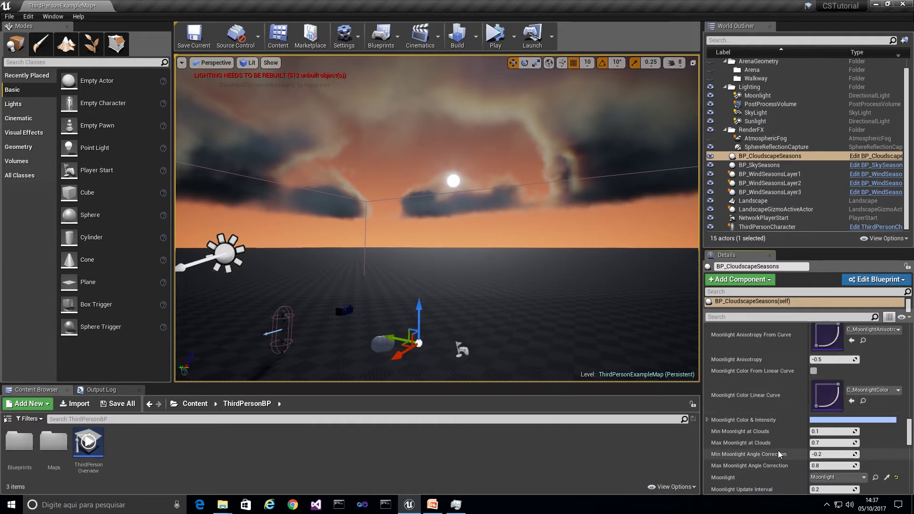
{"action": "scroll", "coordinate": [778, 450], "scroll_direction": "down", "scroll_amount": 5}
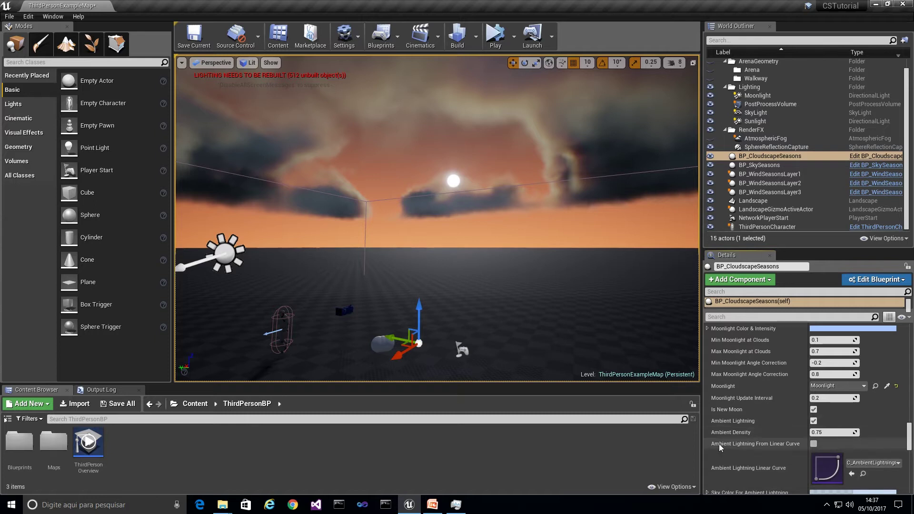
{"action": "scroll", "coordinate": [731, 447], "scroll_direction": "down", "scroll_amount": 2}
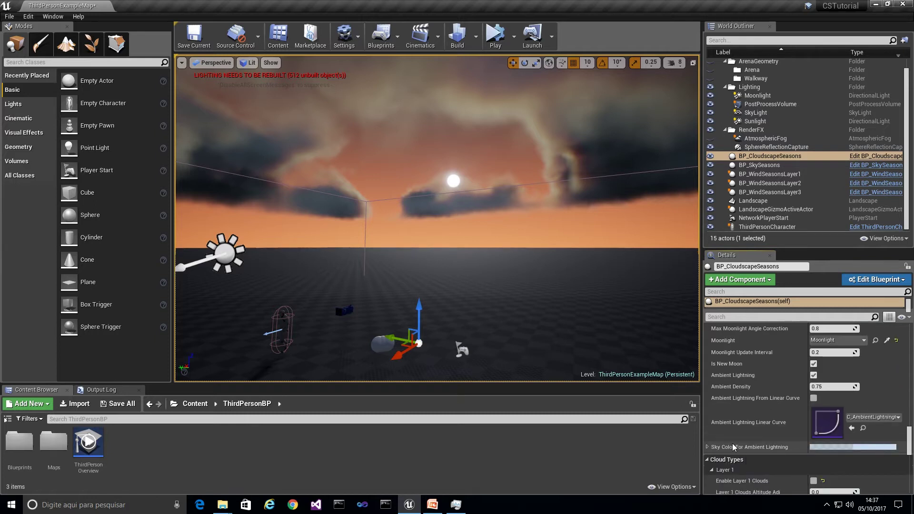
{"action": "left_click", "coordinate": [849, 447]}
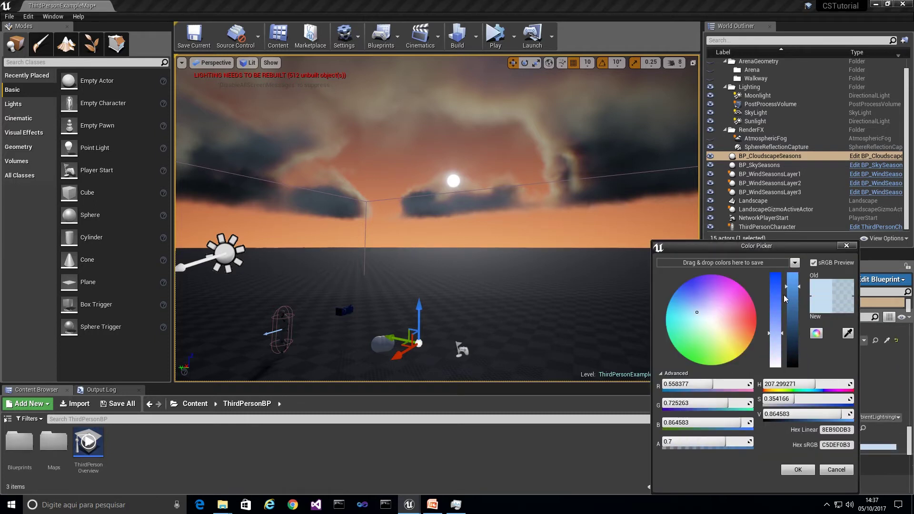
{"action": "left_click", "coordinate": [775, 310]}
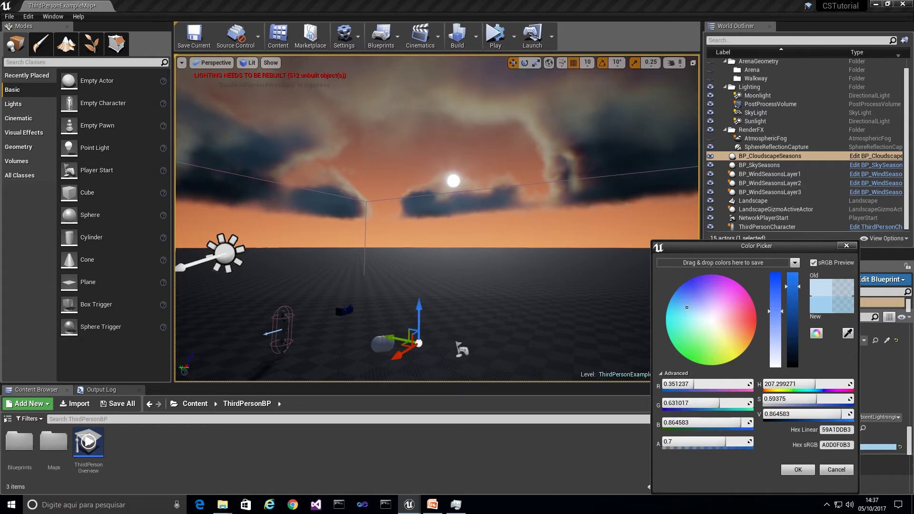
{"action": "right_click_drag", "start_coordinate": [429, 214], "coordinate": [390, 209]}
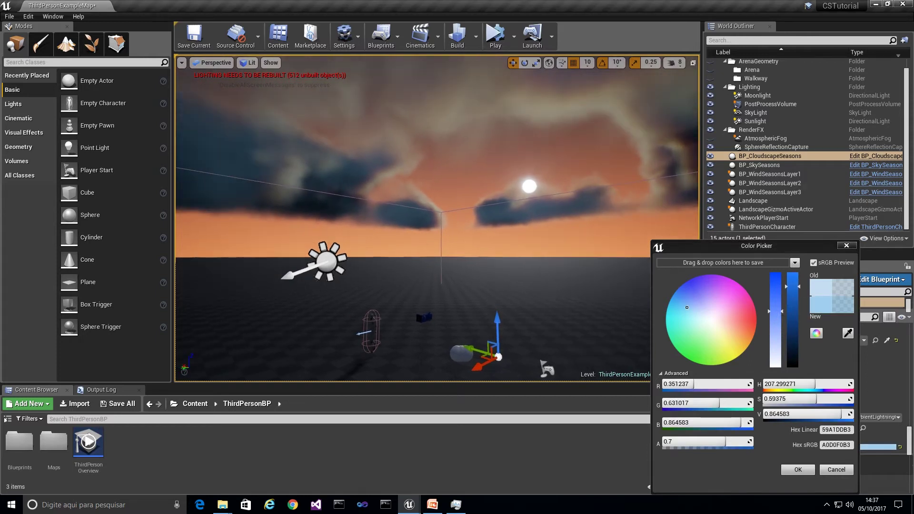
{"action": "left_click", "coordinate": [685, 301]}
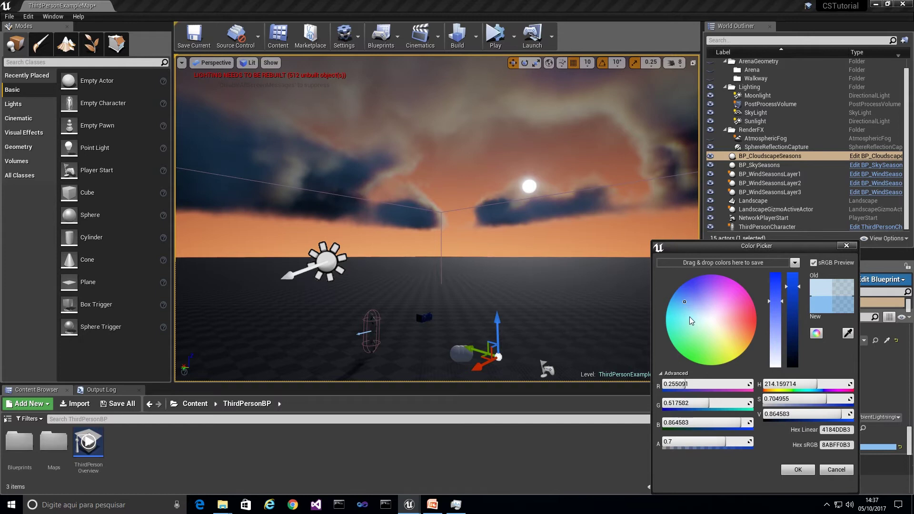
{"action": "left_click", "coordinate": [698, 316]}
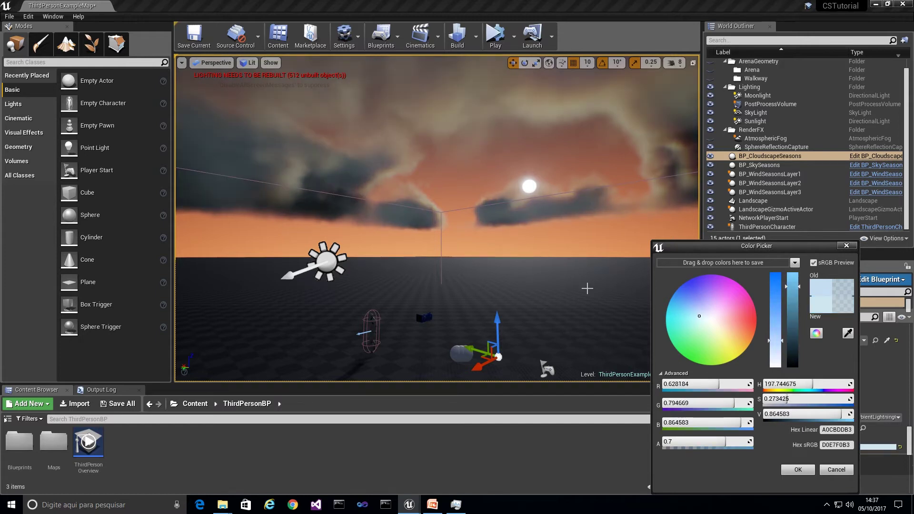
{"action": "left_click", "coordinate": [792, 299]}
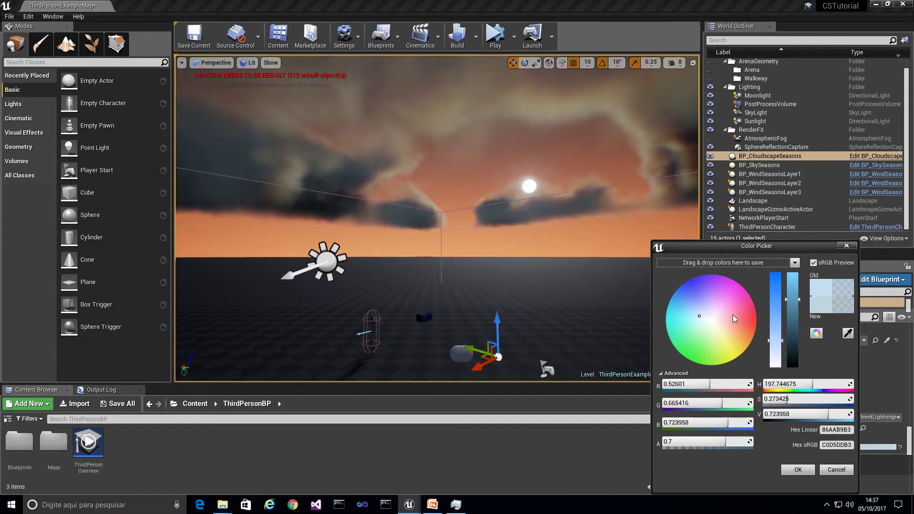
{"action": "left_click", "coordinate": [693, 308]}
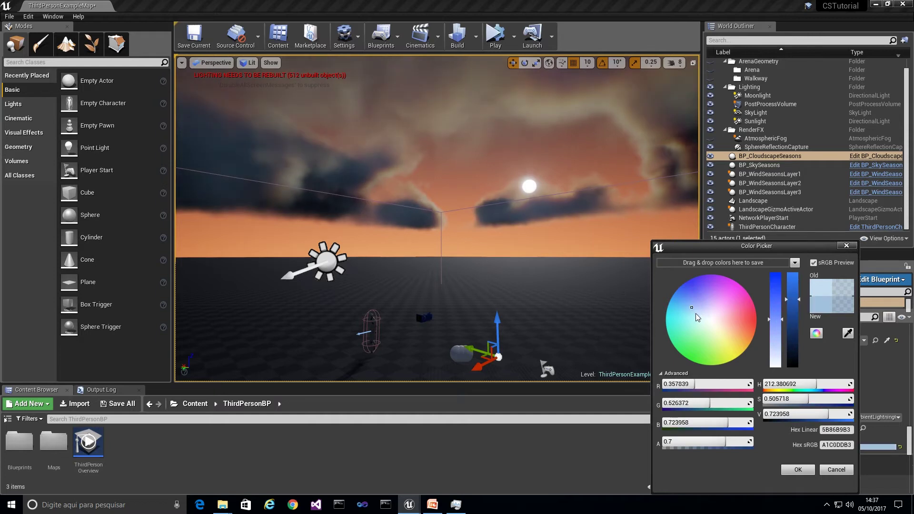
{"action": "left_click", "coordinate": [797, 469]}
Check Unreal Engine's memory usage in the Task Manager, and briefly play the level to view the clouds.
{"action": "left_click_drag", "start_coordinate": [540, 367], "coordinate": [614, 347]}
{"action": "right_click_drag", "start_coordinate": [614, 347], "coordinate": [571, 362]}
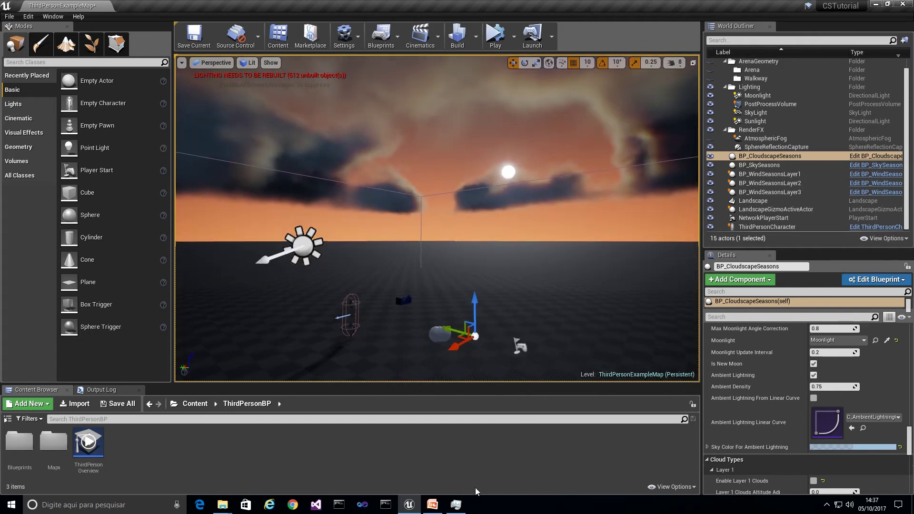
{"action": "left_click", "coordinate": [455, 505]}
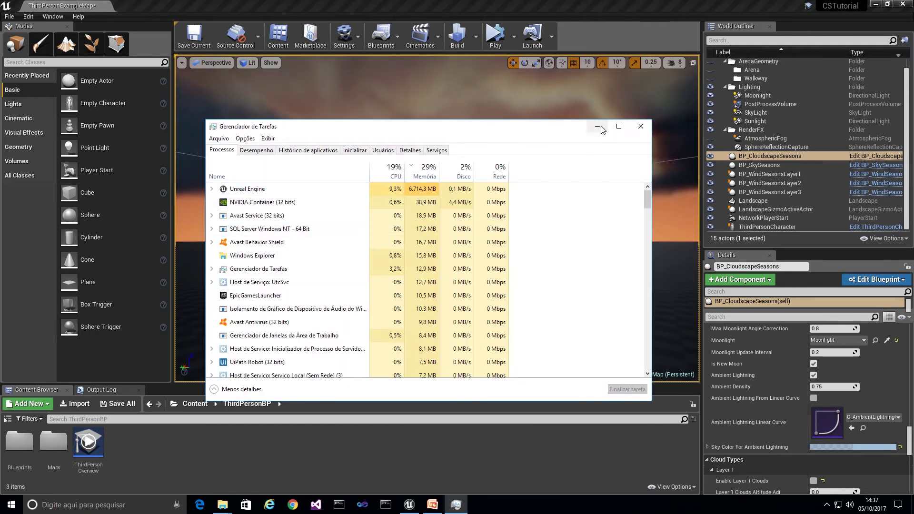
{"action": "left_click", "coordinate": [598, 127]}
{"action": "left_click", "coordinate": [495, 36]}
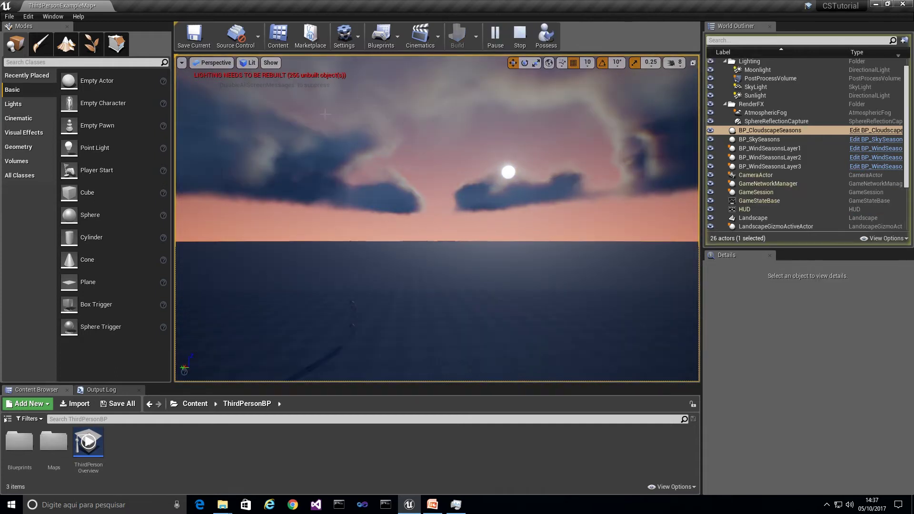
{"action": "left_click", "coordinate": [520, 36]}
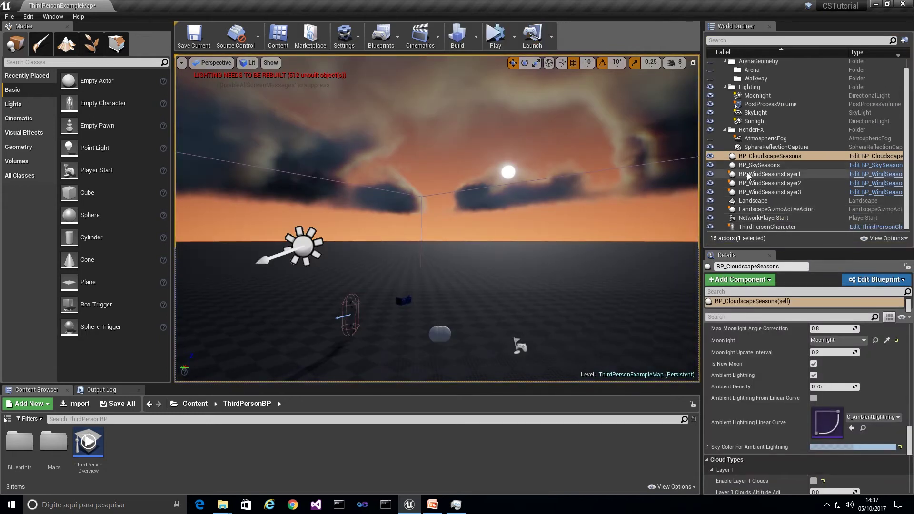
Turn off the Visible option of AtmosphericFog and play the level briefly to compare the sky without fog.
{"action": "left_click", "coordinate": [759, 139]}
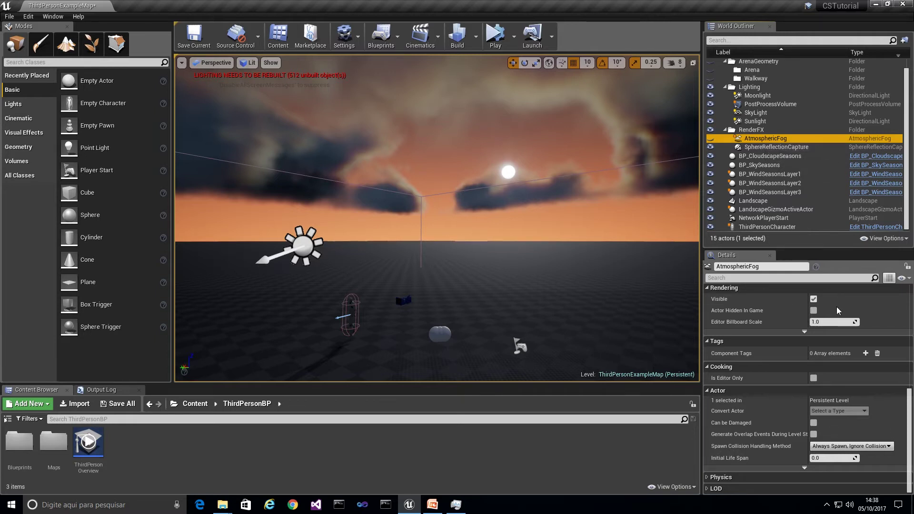
{"action": "left_click", "coordinate": [813, 299]}
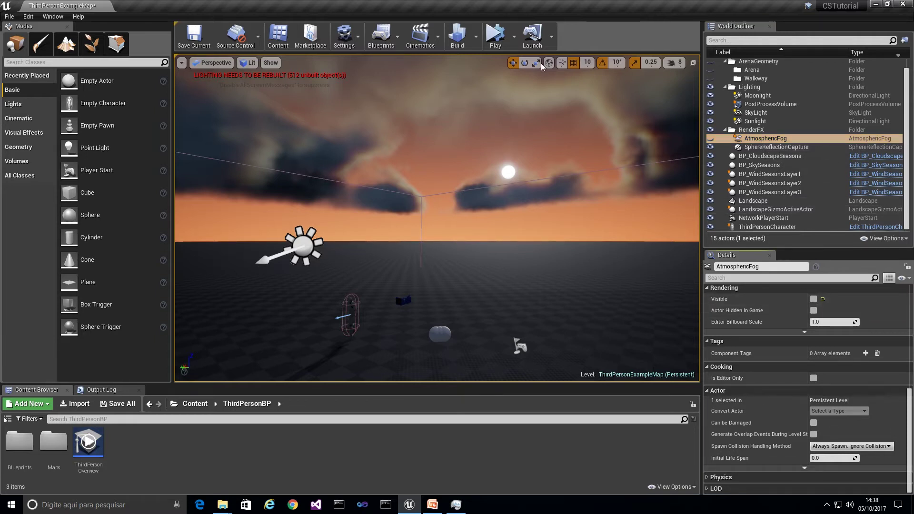
{"action": "left_click", "coordinate": [495, 34]}
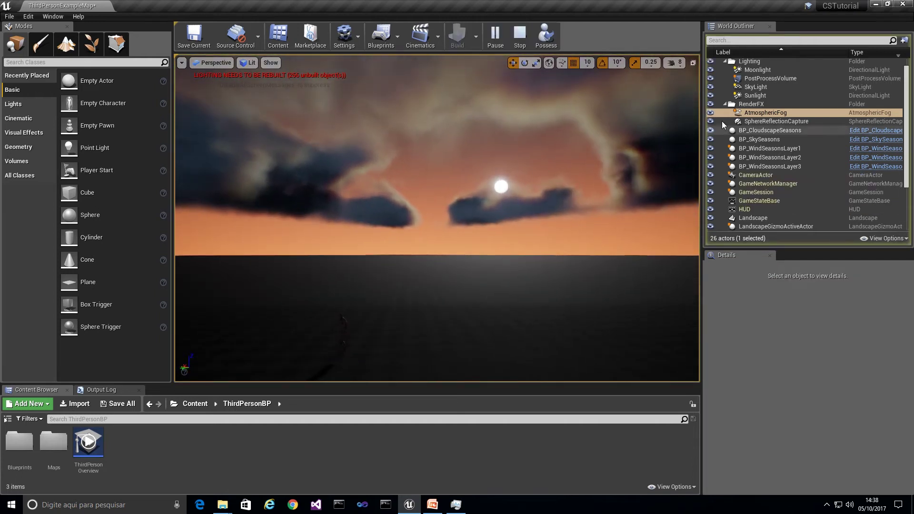
{"action": "left_click", "coordinate": [520, 35]}
Turn on AtmosphericFog's Visible option and set its Default Light Color to light orange, about R 1.0, G 0.73, B 0.42.
{"action": "left_click", "coordinate": [764, 139]}
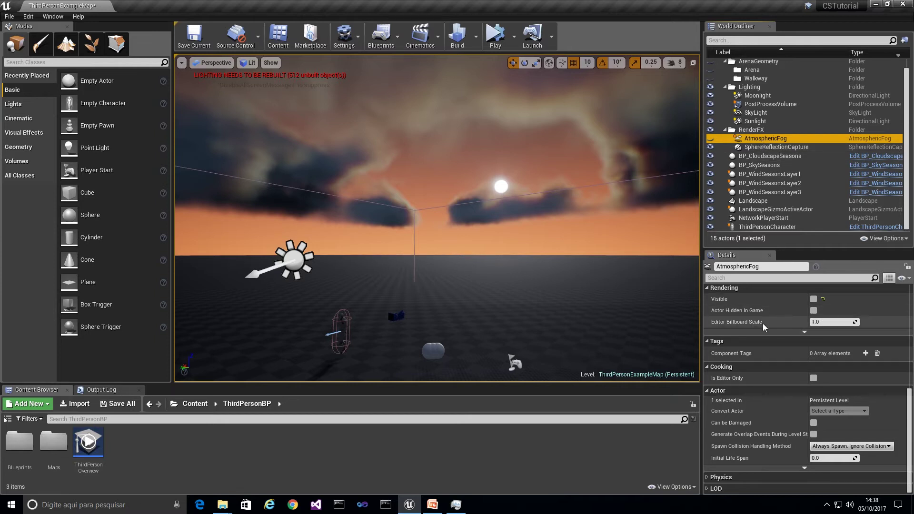
{"action": "scroll", "coordinate": [804, 328], "scroll_direction": "up", "scroll_amount": 5}
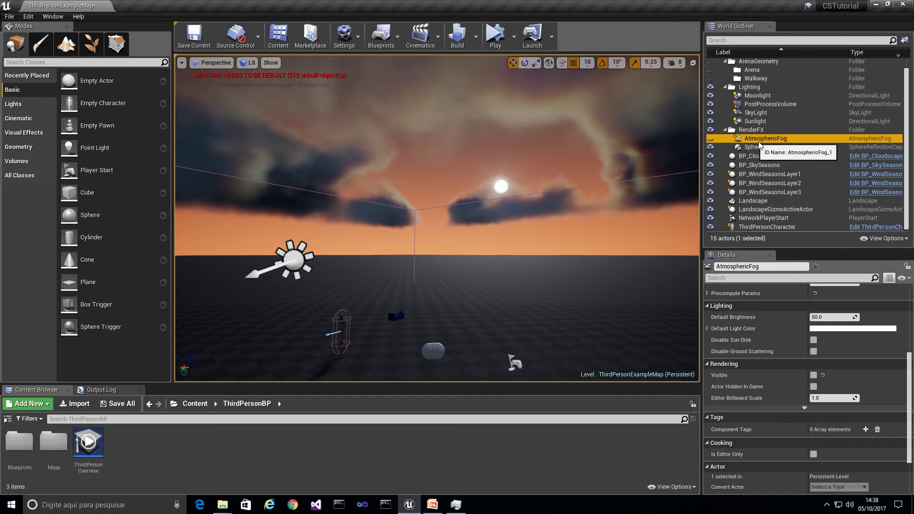
{"action": "left_click", "coordinate": [813, 375]}
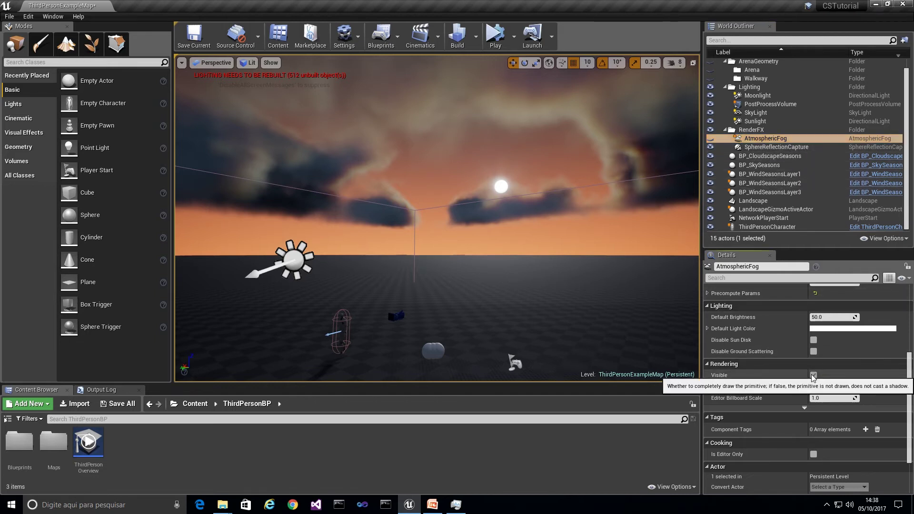
{"action": "left_click", "coordinate": [827, 329]}
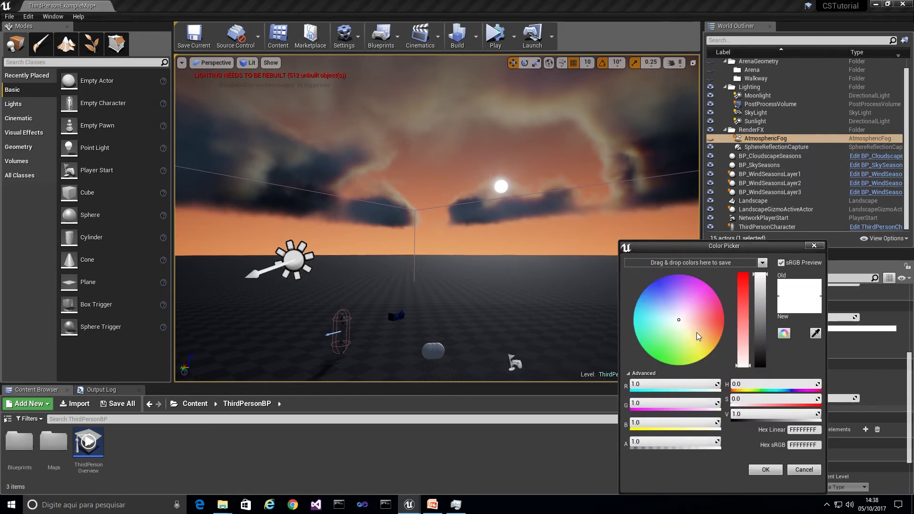
{"action": "left_click_drag", "start_coordinate": [696, 332], "coordinate": [701, 334]}
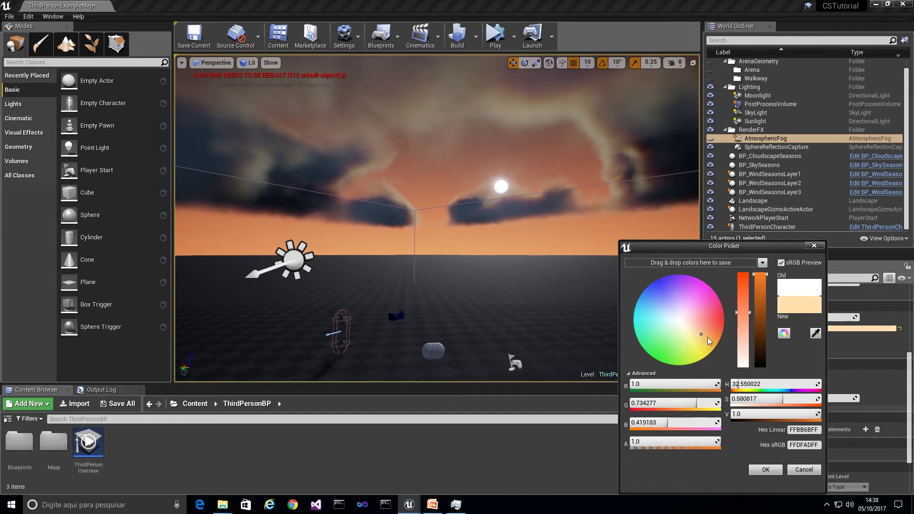
{"action": "left_click", "coordinate": [766, 471]}
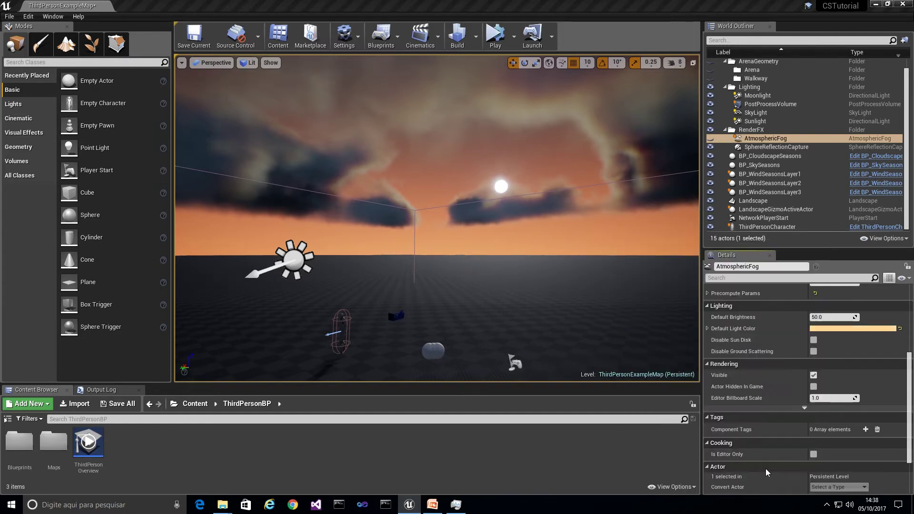
Play the level briefly to check the recoloured fog, and unhide AtmosphericFog in the editor viewport.
{"action": "left_click", "coordinate": [495, 35]}
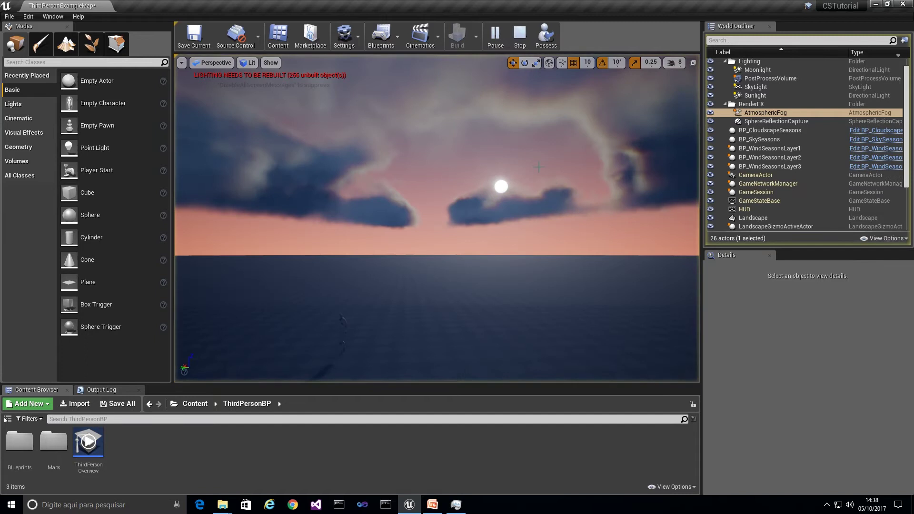
{"action": "left_click", "coordinate": [520, 34]}
{"action": "left_click", "coordinate": [762, 138]}
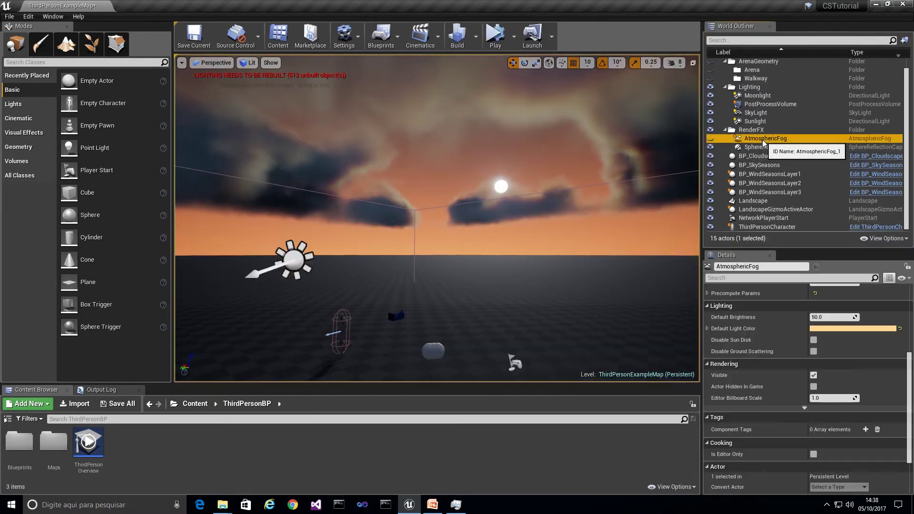
{"action": "left_click", "coordinate": [711, 138]}
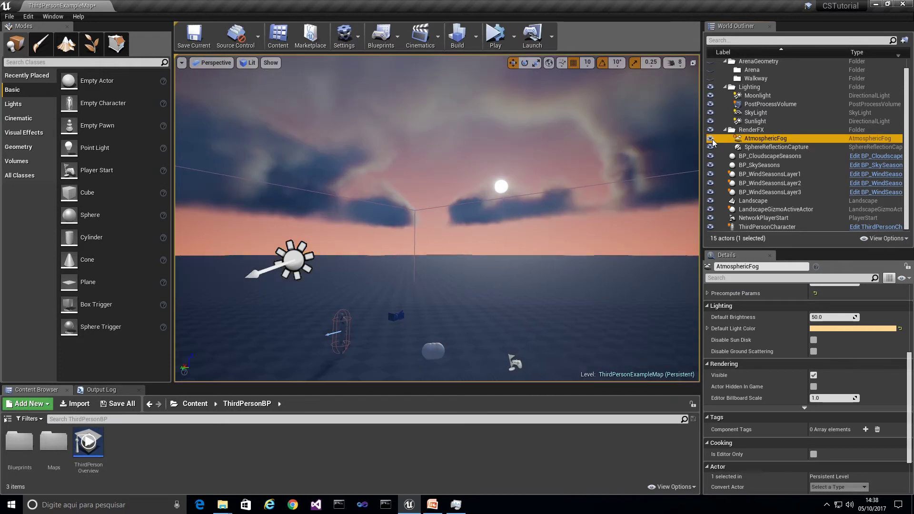
{"action": "left_click", "coordinate": [838, 328]}
{"action": "left_click_drag", "start_coordinate": [771, 294], "coordinate": [771, 353]}
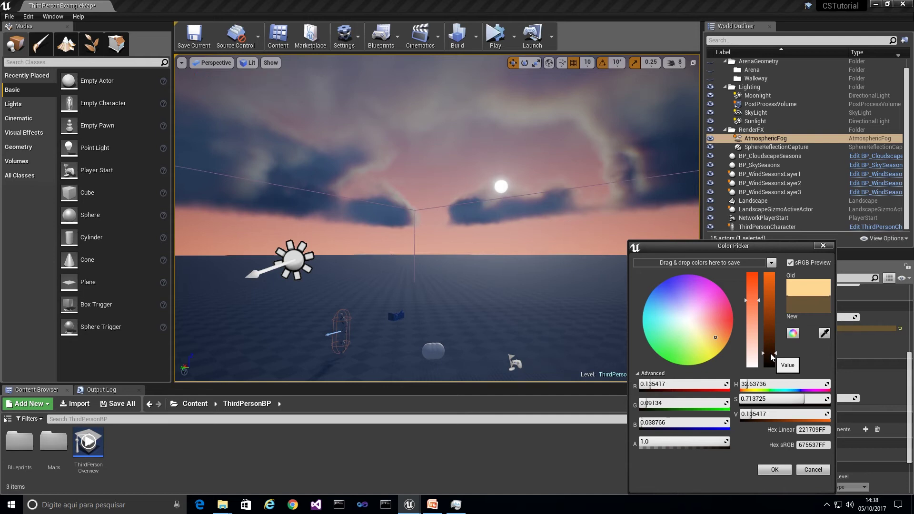
{"action": "left_click_drag", "start_coordinate": [752, 301], "coordinate": [753, 285]}
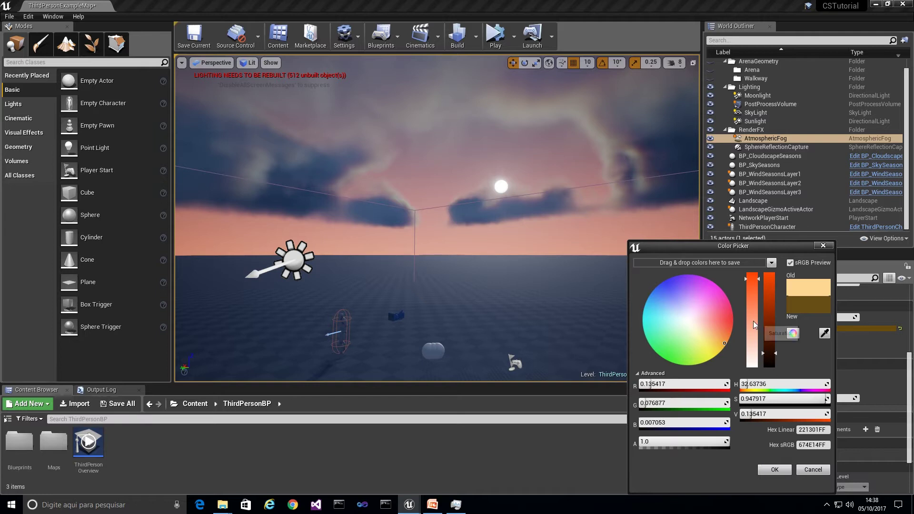
{"action": "left_click_drag", "start_coordinate": [753, 325], "coordinate": [753, 302]}
{"action": "left_click_drag", "start_coordinate": [769, 353], "coordinate": [769, 300]}
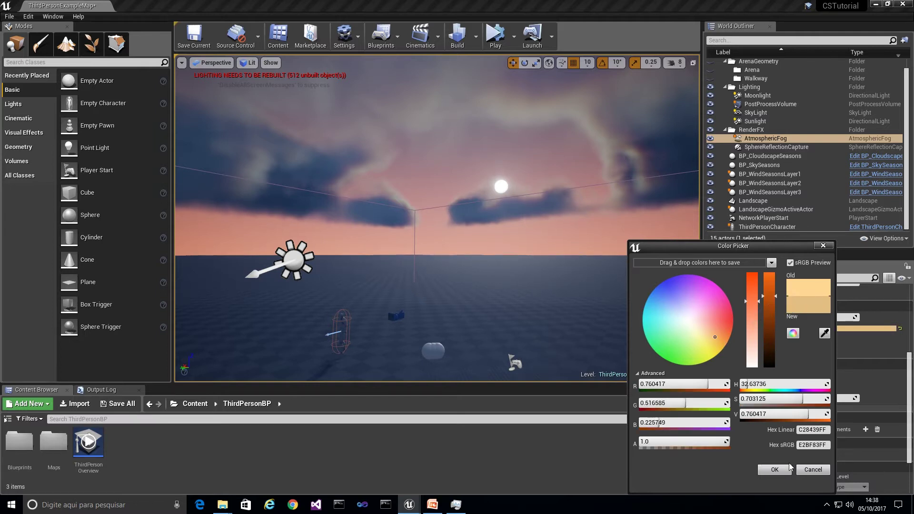
{"action": "left_click", "coordinate": [811, 470]}
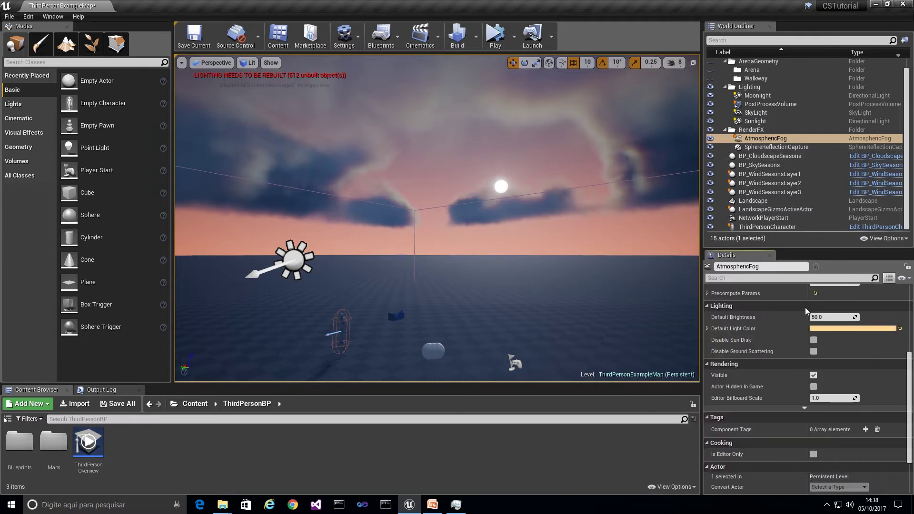
Turn off AtmosphericFog's Visible option and delete the AtmosphericFog actor from the level.
{"action": "left_click", "coordinate": [813, 376]}
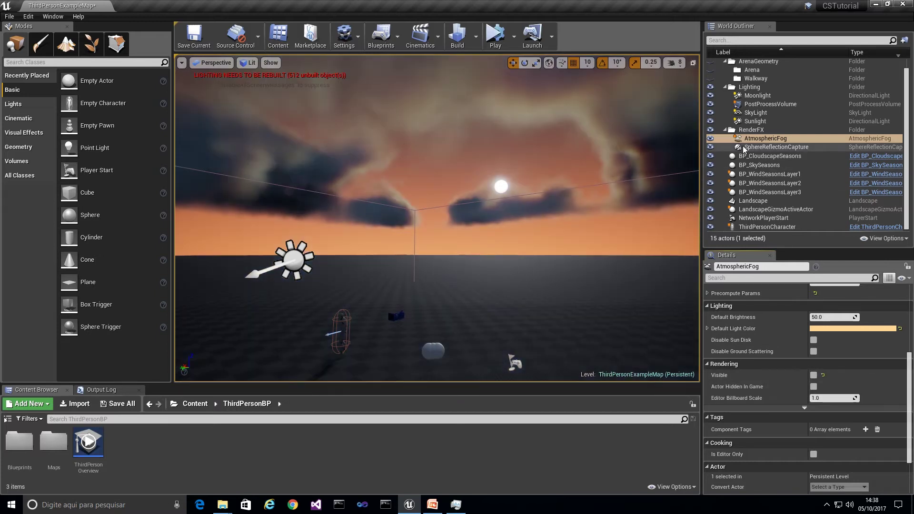
{"action": "right_click", "coordinate": [758, 143]}
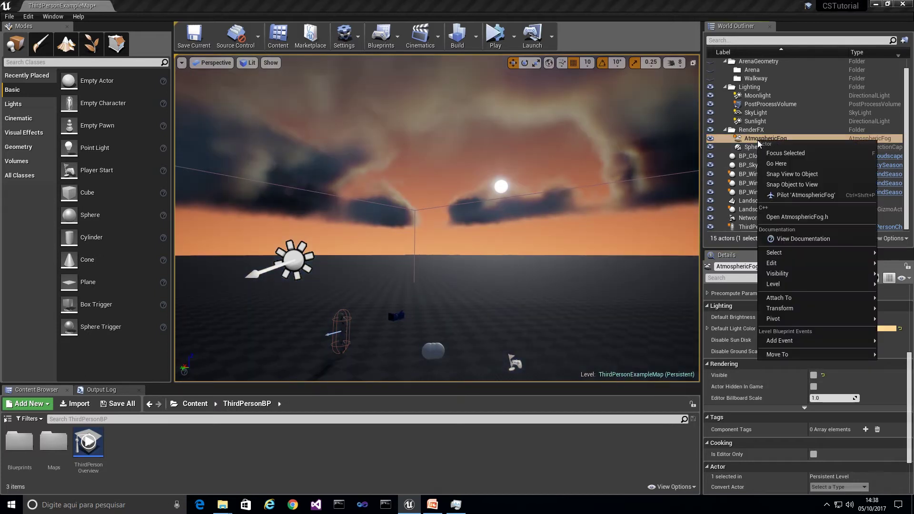
{"action": "mouse_move", "coordinate": [765, 264]}
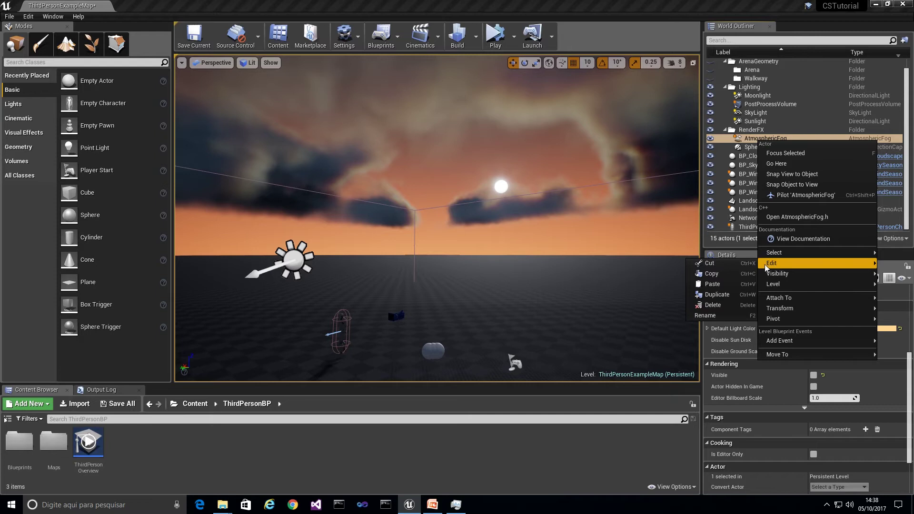
{"action": "left_click", "coordinate": [712, 305]}
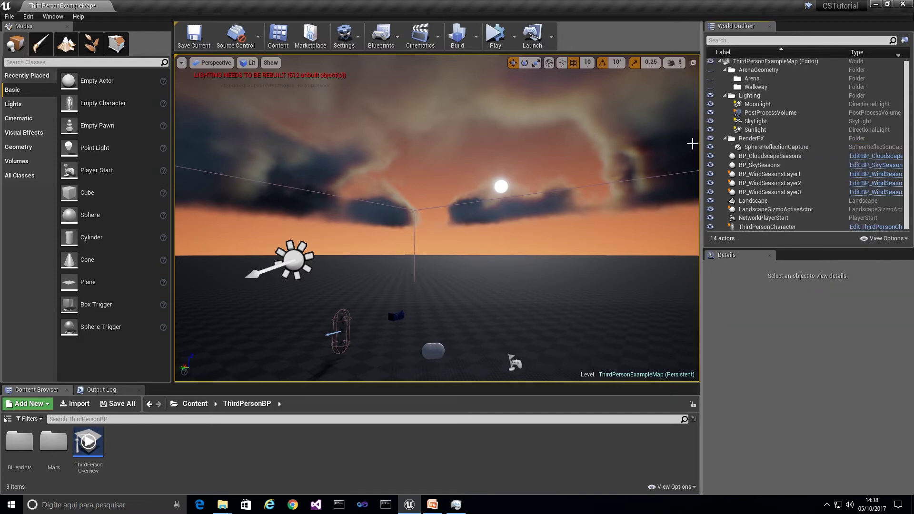
Focus the viewport on the Moonlight directional light and activate the rotate tool.
{"action": "right_click_drag", "start_coordinate": [544, 155], "coordinate": [521, 186]}
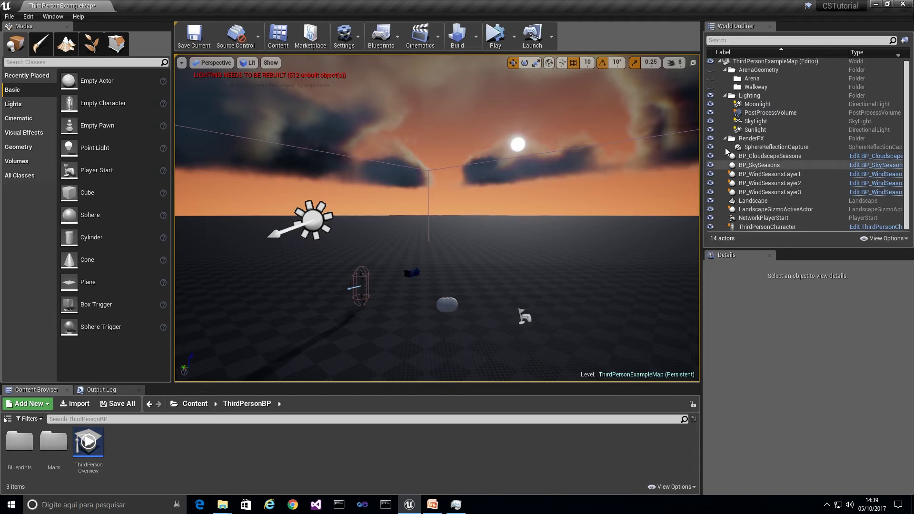
{"action": "left_click", "coordinate": [757, 105]}
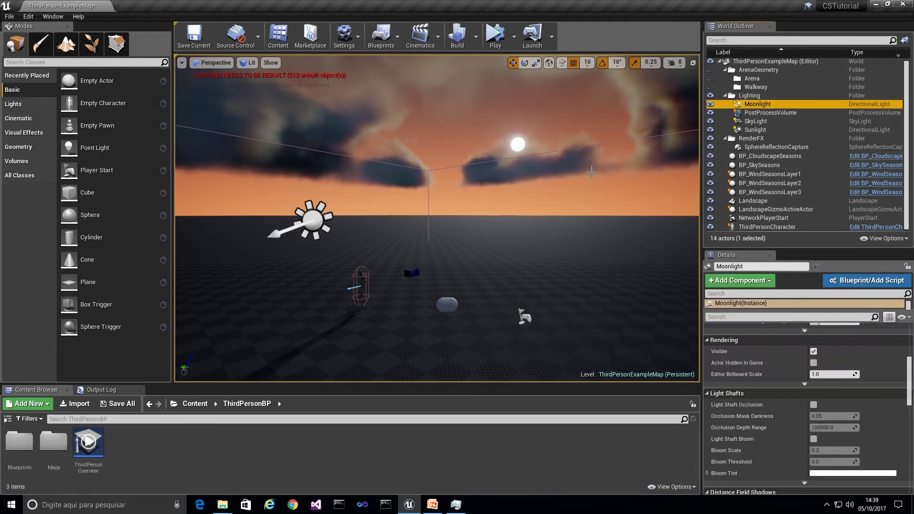
{"action": "key", "text": "f"}
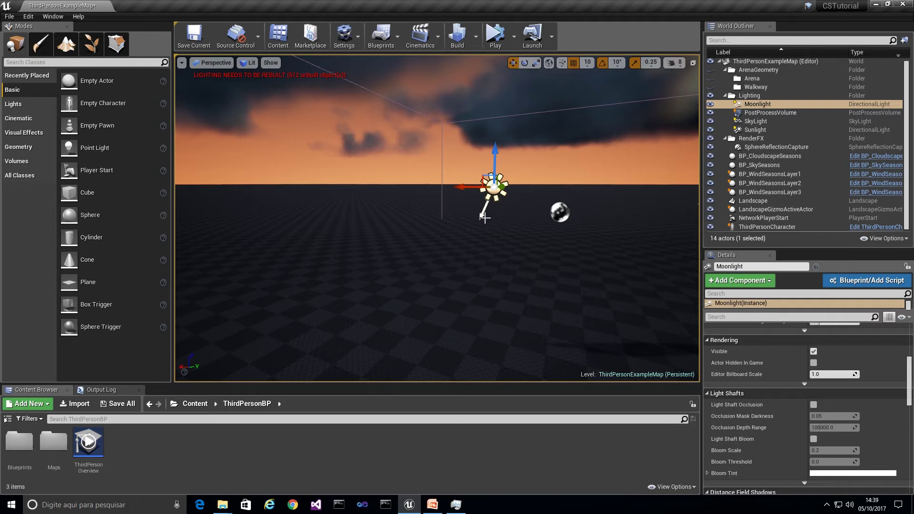
{"action": "right_click_drag", "start_coordinate": [517, 213], "coordinate": [516, 200]}
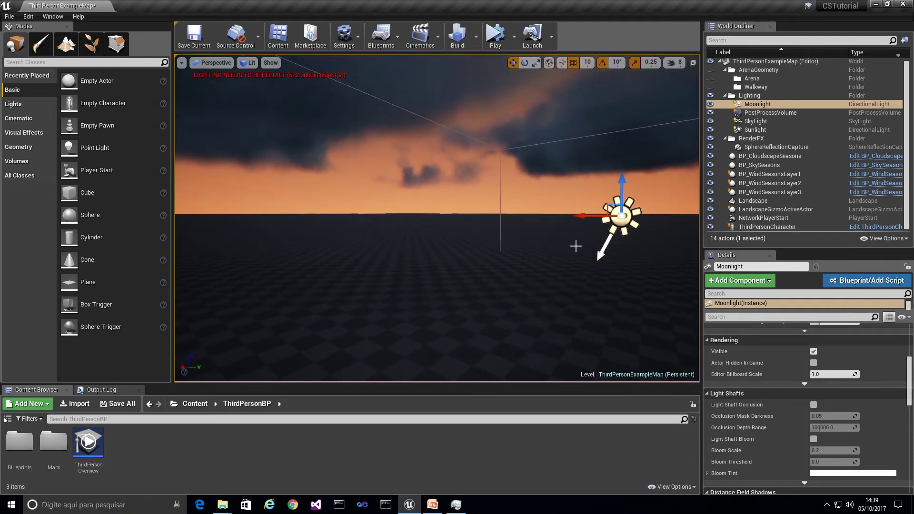
{"action": "right_click_drag", "start_coordinate": [574, 258], "coordinate": [562, 252]}
{"action": "left_click", "coordinate": [524, 63]}
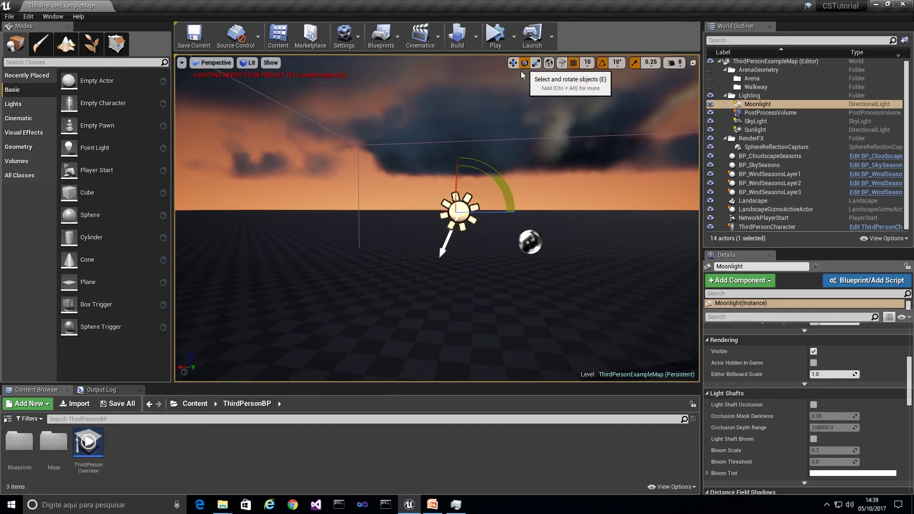
{"action": "right_click_drag", "start_coordinate": [544, 196], "coordinate": [559, 190]}
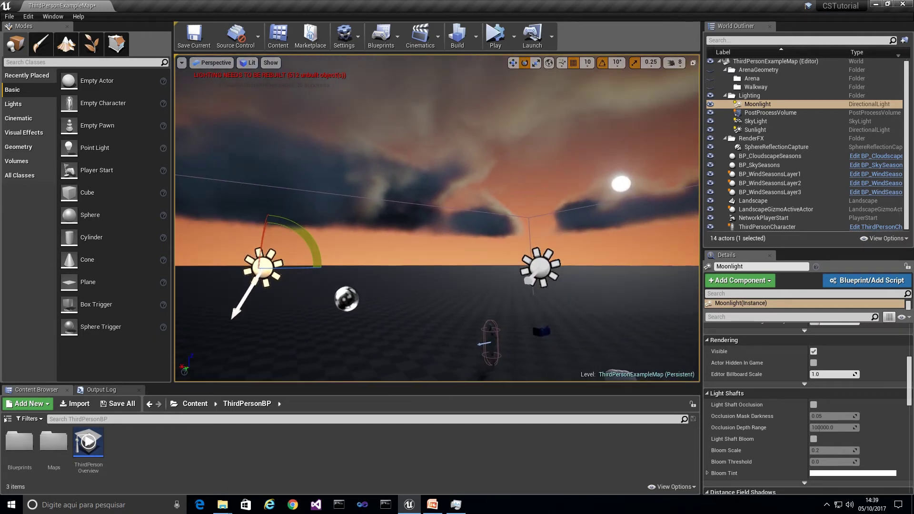
Rotate the Sunlight directional light 100 degrees so its arrow points upward from below the horizon.
{"action": "left_click", "coordinate": [756, 129]}
{"action": "left_click_drag", "start_coordinate": [510, 231], "coordinate": [502, 265]}
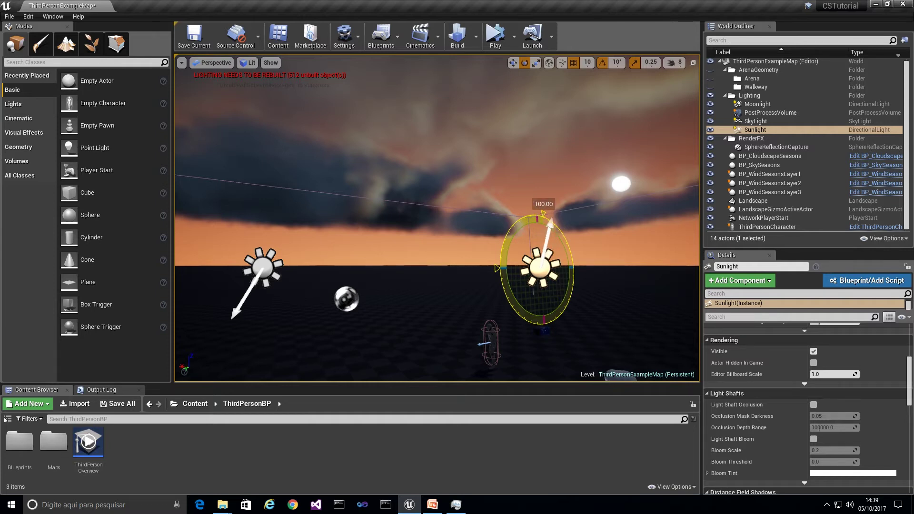
{"action": "left_click_drag", "start_coordinate": [497, 268], "coordinate": [497, 268]}
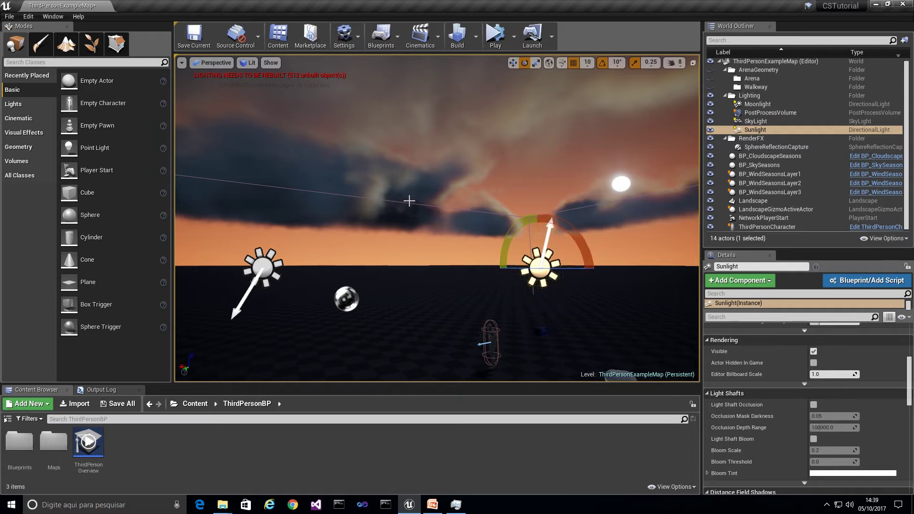
Rotate the Moonlight directional light about half a turn so its arrow points up into the sky.
{"action": "right_click_drag", "start_coordinate": [408, 200], "coordinate": [381, 203]}
{"action": "left_click", "coordinate": [758, 104]}
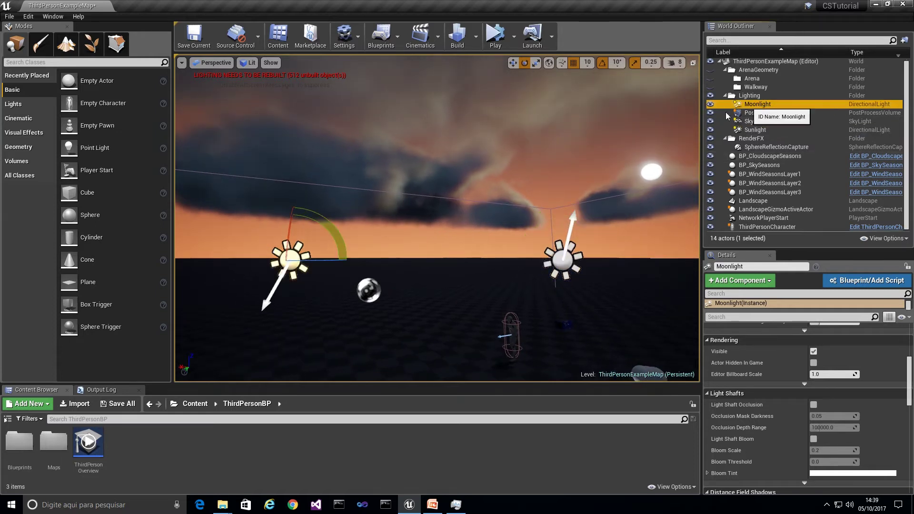
{"action": "right_click_drag", "start_coordinate": [363, 238], "coordinate": [333, 239]}
{"action": "right_click_drag", "start_coordinate": [404, 249], "coordinate": [366, 265]}
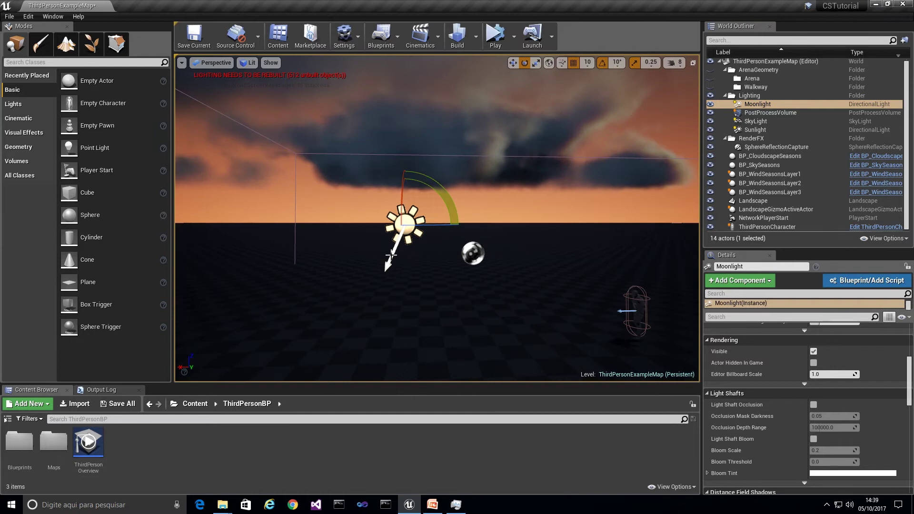
{"action": "left_click_drag", "start_coordinate": [430, 178], "coordinate": [430, 178]}
{"action": "left_click_drag", "start_coordinate": [351, 204], "coordinate": [368, 180]}
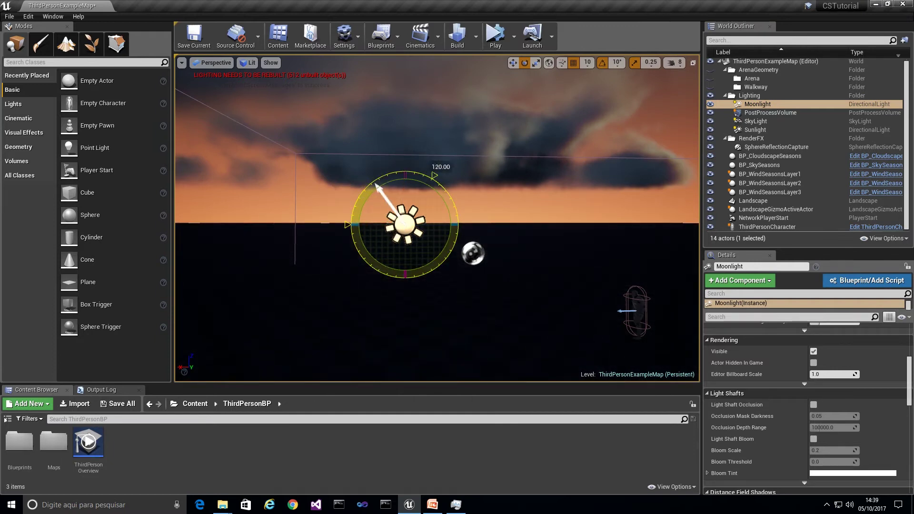
{"action": "left_click_drag", "start_coordinate": [453, 195], "coordinate": [460, 224]}
Refresh the material of BP_SkySeasons to apply the new Sunlight and Moonlight directions to the sky.
{"action": "right_click_drag", "start_coordinate": [443, 140], "coordinate": [516, 77]}
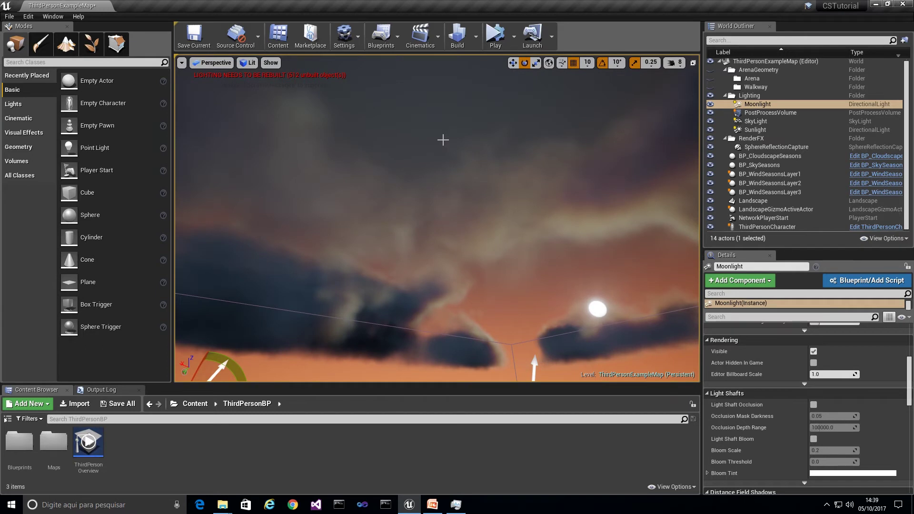
{"action": "left_click", "coordinate": [755, 129]}
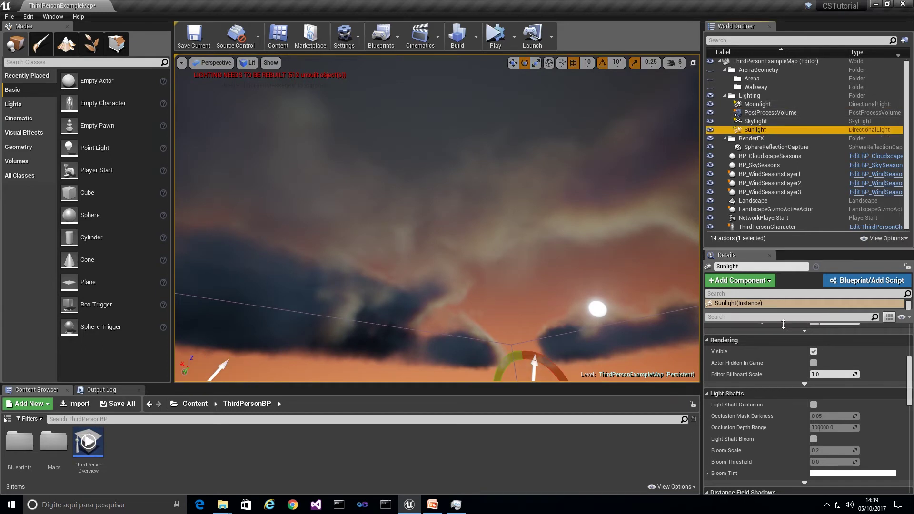
{"action": "left_click", "coordinate": [757, 104]}
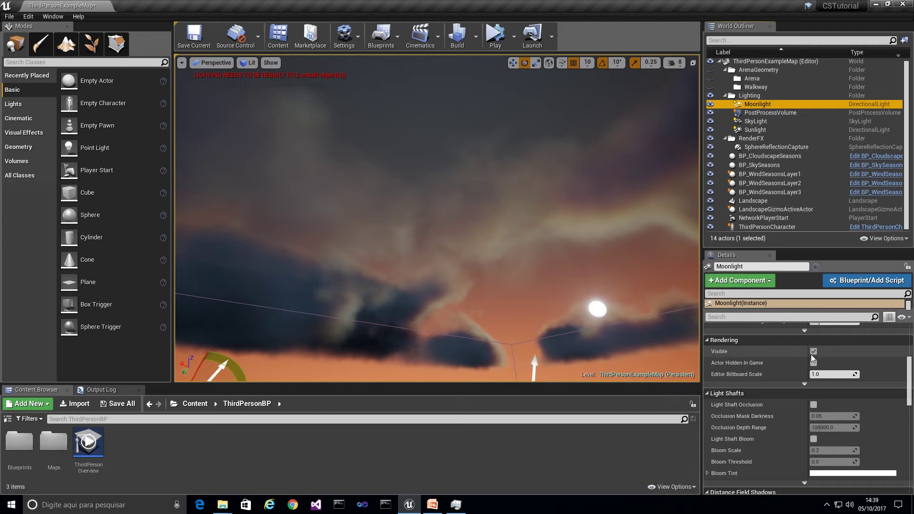
{"action": "left_click", "coordinate": [757, 166]}
{"action": "scroll", "coordinate": [910, 370], "scroll_direction": "down", "scroll_amount": 3}
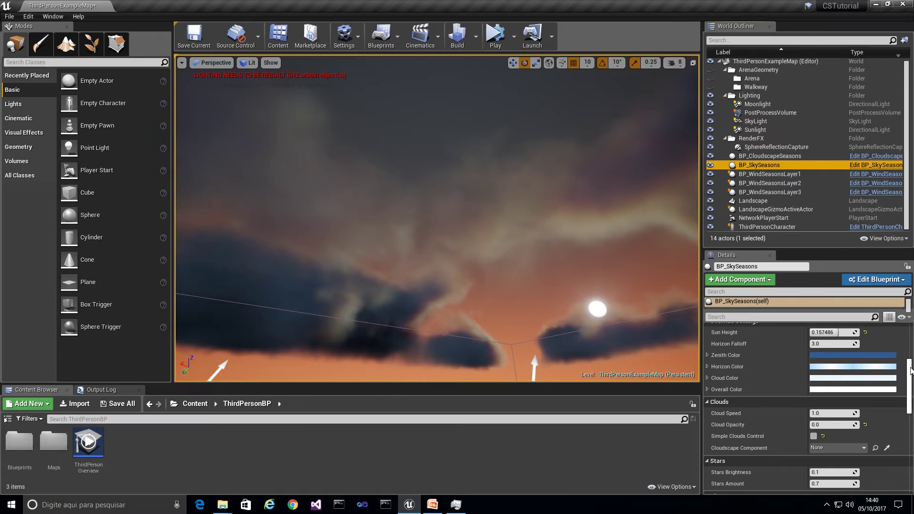
{"action": "scroll", "coordinate": [911, 370], "scroll_direction": "up", "scroll_amount": 3}
{"action": "left_click", "coordinate": [813, 373]}
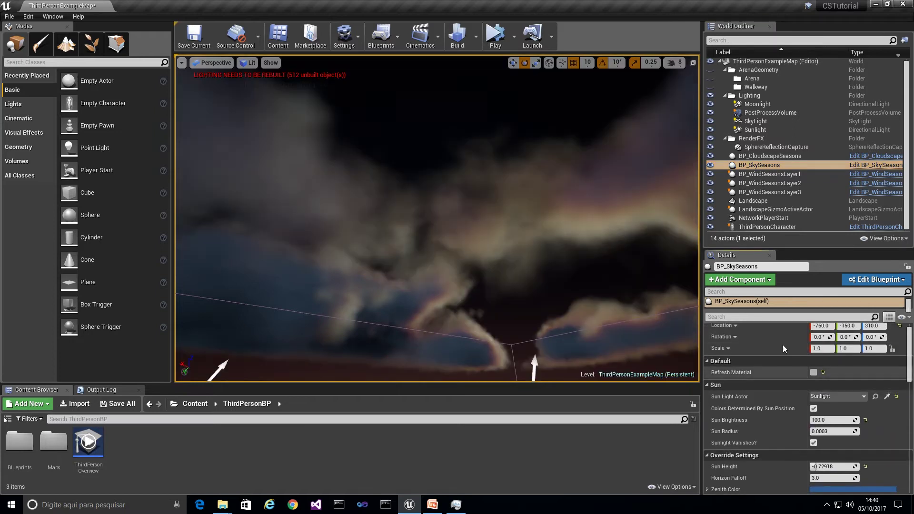
Update BP_CloudscapeSeasons so the clouds follow the new sun and moon heights, and look around the night sky.
{"action": "right_click_drag", "start_coordinate": [559, 204], "coordinate": [675, 209]}
{"action": "left_click", "coordinate": [764, 156]}
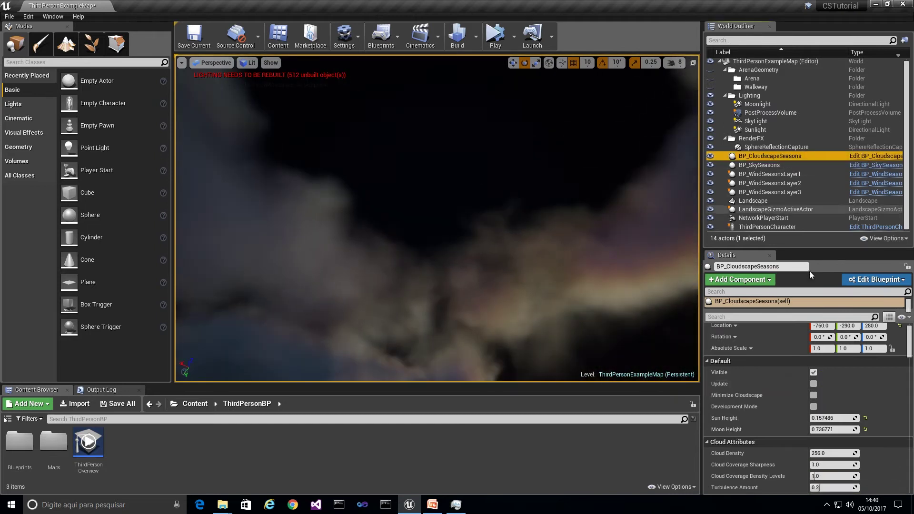
{"action": "left_click", "coordinate": [813, 384]}
{"action": "right_click_drag", "start_coordinate": [614, 281], "coordinate": [547, 192]}
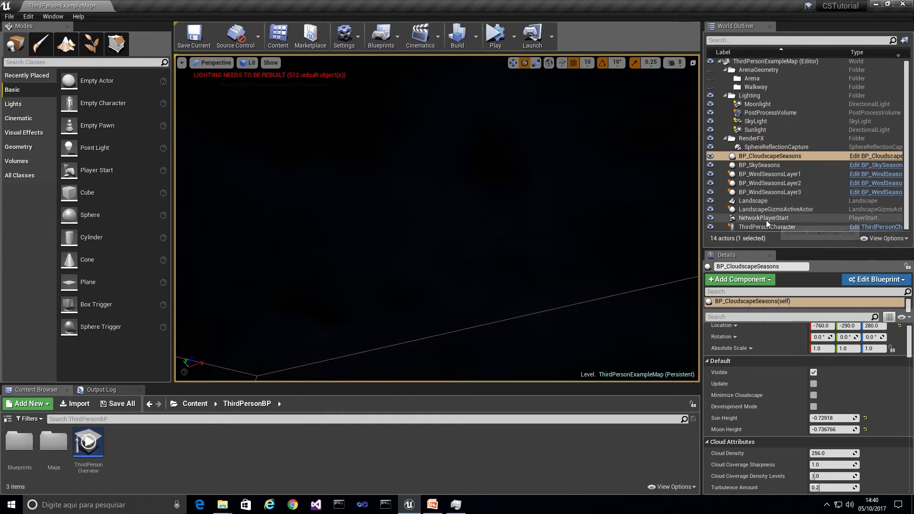
Review BP_SkySeasons' Moon settings, look for the moon in the sky, and play the level briefly.
{"action": "left_click", "coordinate": [768, 167]}
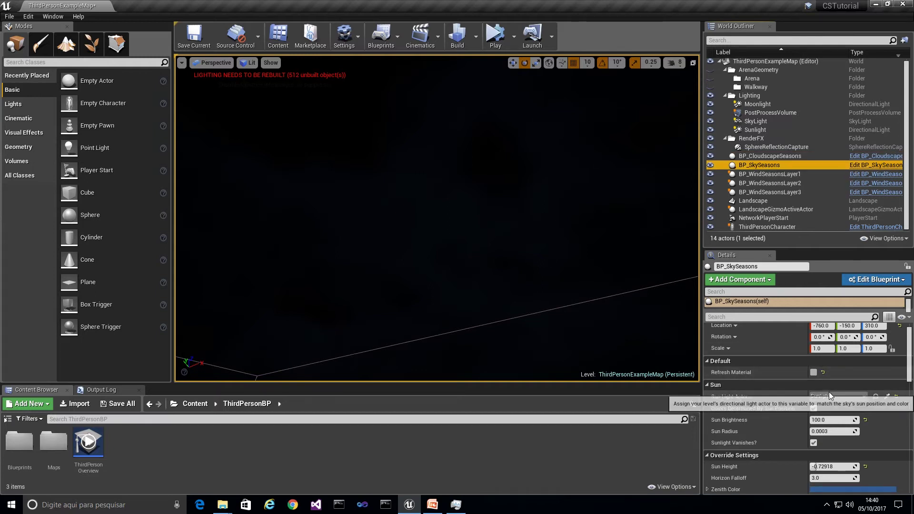
{"action": "left_click_drag", "start_coordinate": [908, 364], "coordinate": [905, 445]}
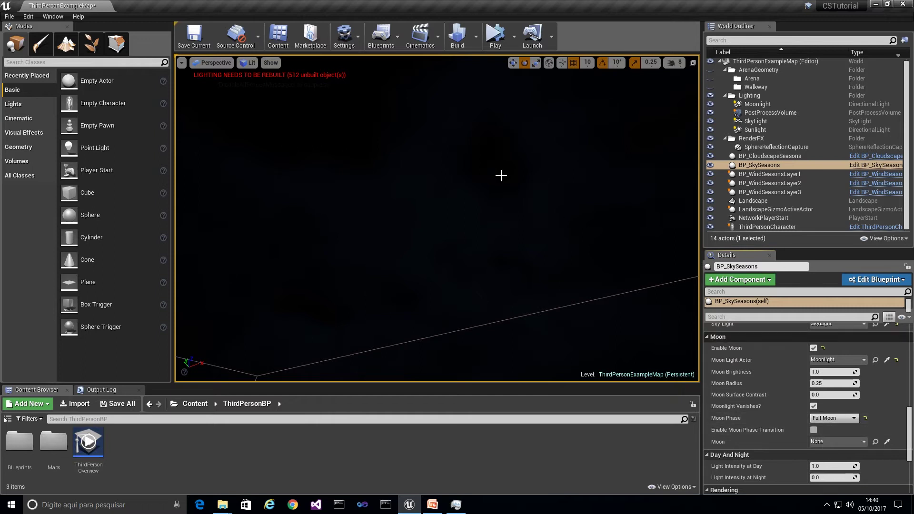
{"action": "right_click_drag", "start_coordinate": [460, 143], "coordinate": [460, 171]}
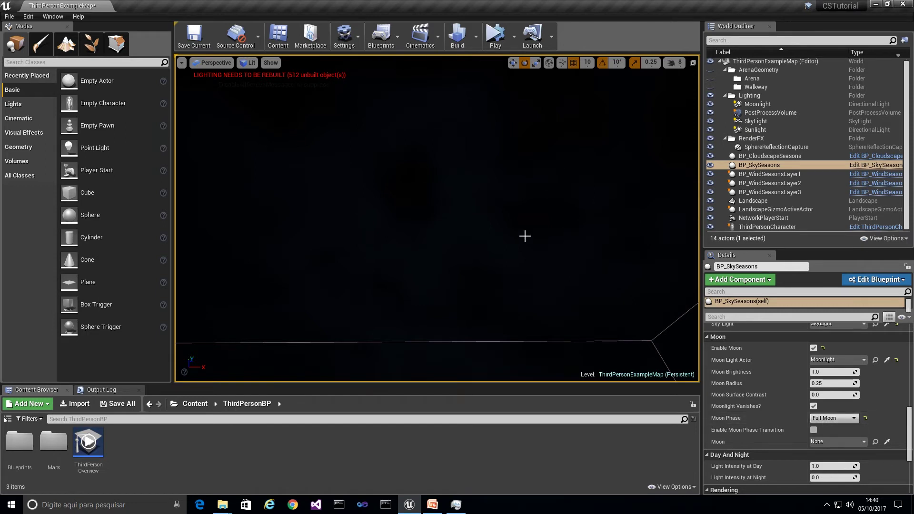
{"action": "right_click_drag", "start_coordinate": [436, 218], "coordinate": [527, 156]}
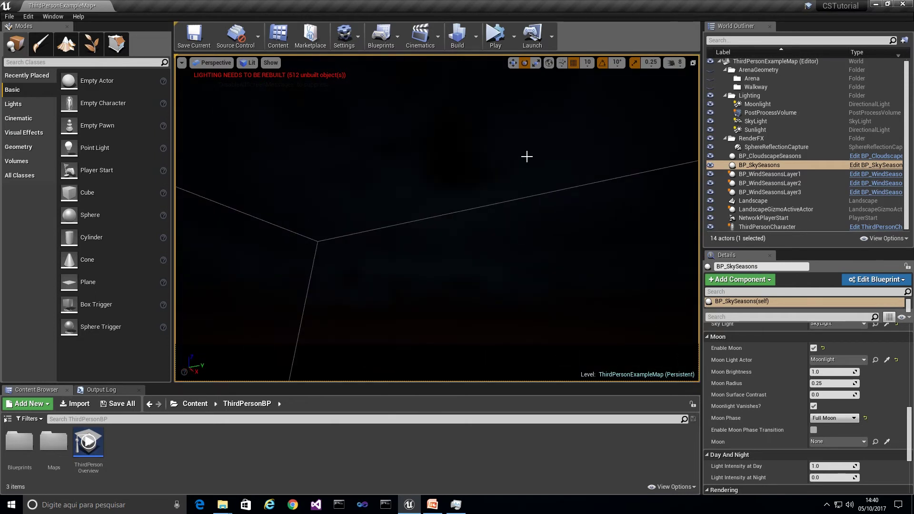
{"action": "left_click", "coordinate": [492, 42]}
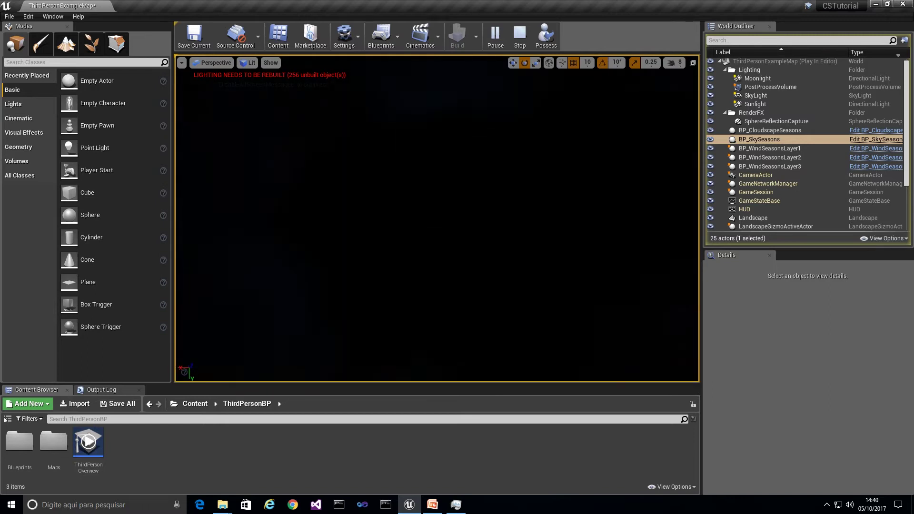
{"action": "left_click", "coordinate": [520, 36]}
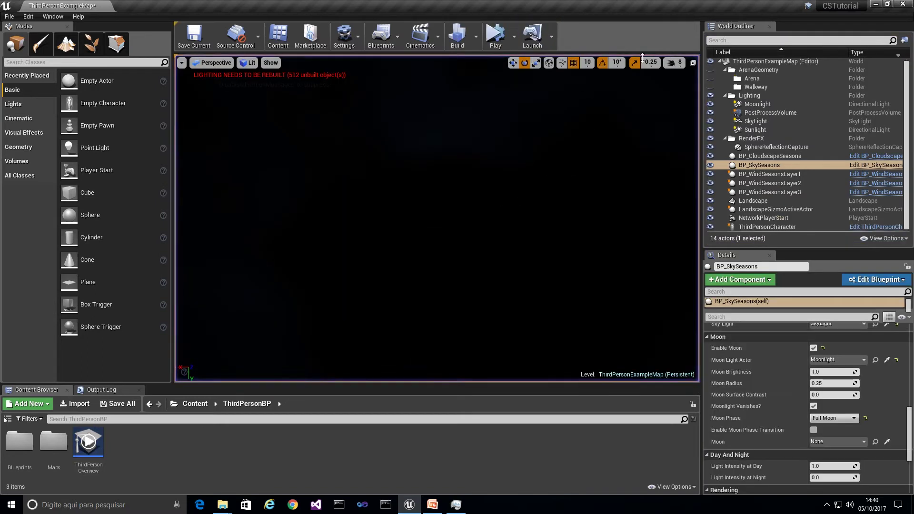
Review the Moonlight directional light's settings and focus the view on it.
{"action": "left_click", "coordinate": [757, 104]}
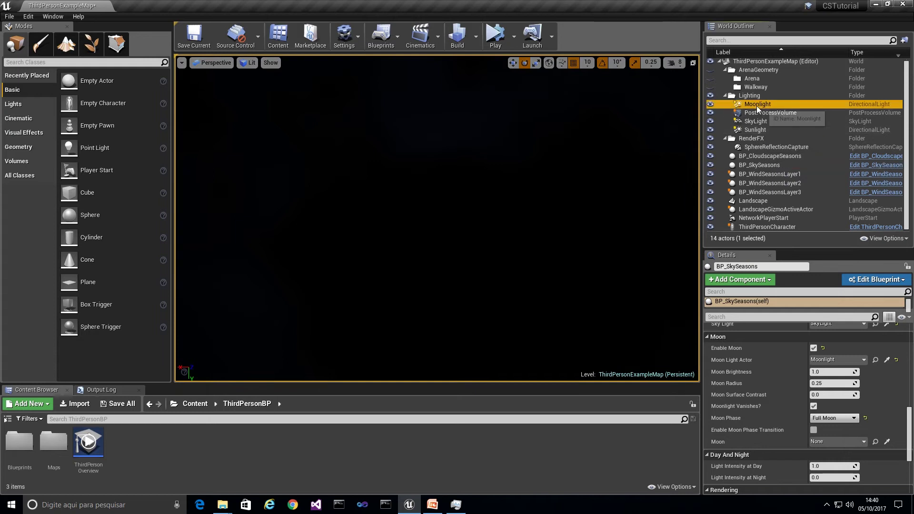
{"action": "left_click_drag", "start_coordinate": [910, 430], "coordinate": [908, 350]}
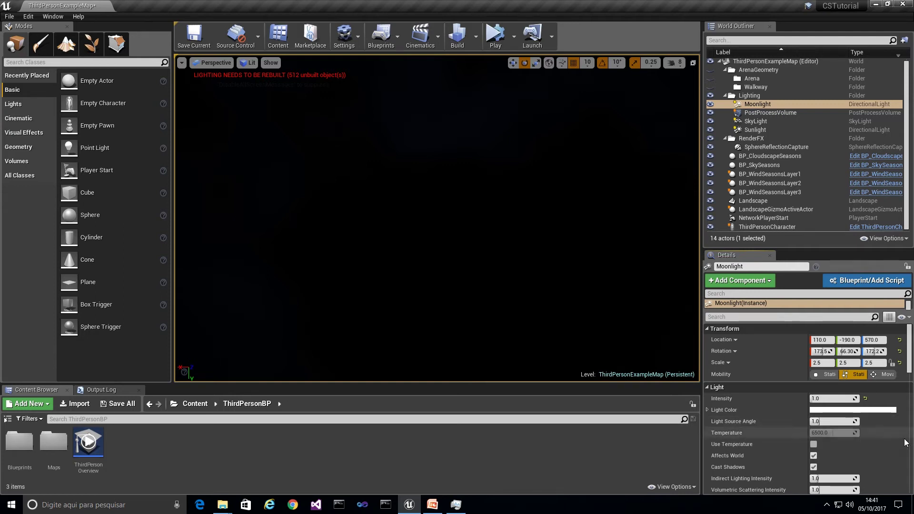
{"action": "scroll", "coordinate": [788, 404], "scroll_direction": "down", "scroll_amount": 3}
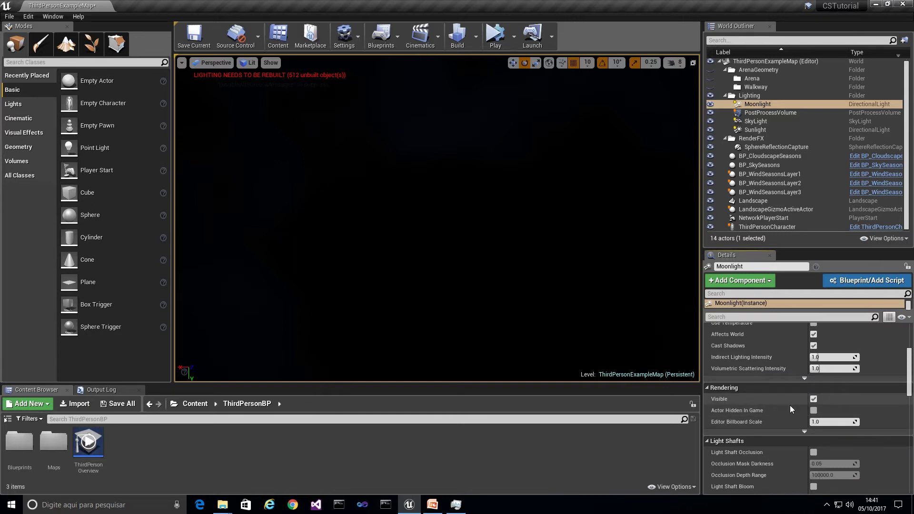
{"action": "key", "text": "f"}
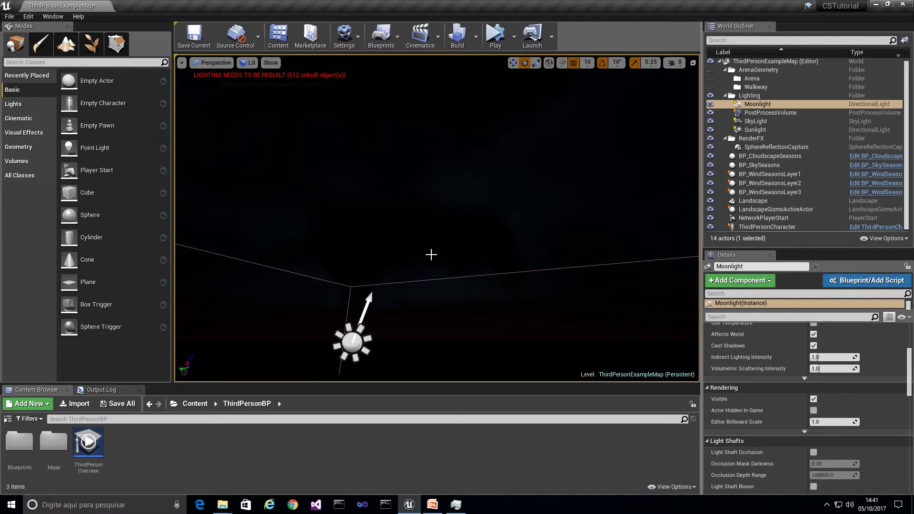
Open the Blueprints folder of CloudscapeSeasons in the project content.
{"action": "left_click", "coordinate": [194, 405]}
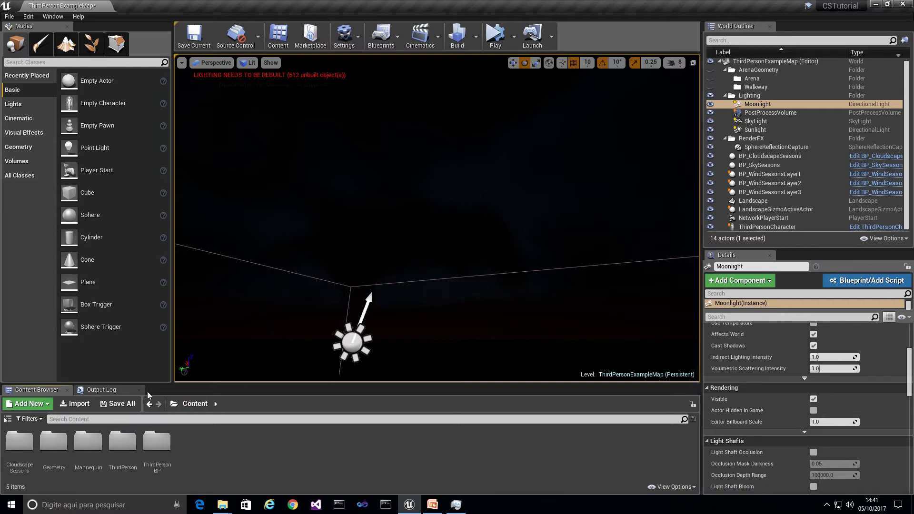
{"action": "left_click", "coordinate": [18, 445]}
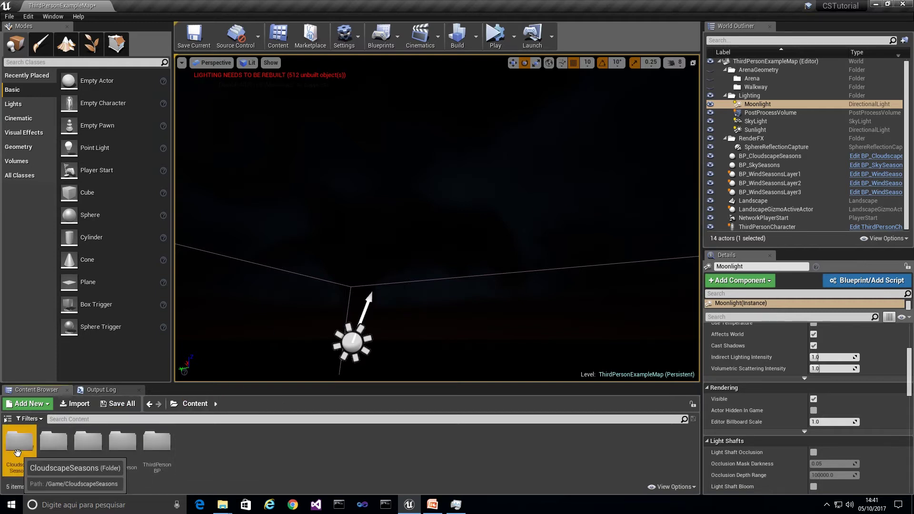
{"action": "double_click", "coordinate": [18, 447]}
{"action": "double_click", "coordinate": [34, 446]}
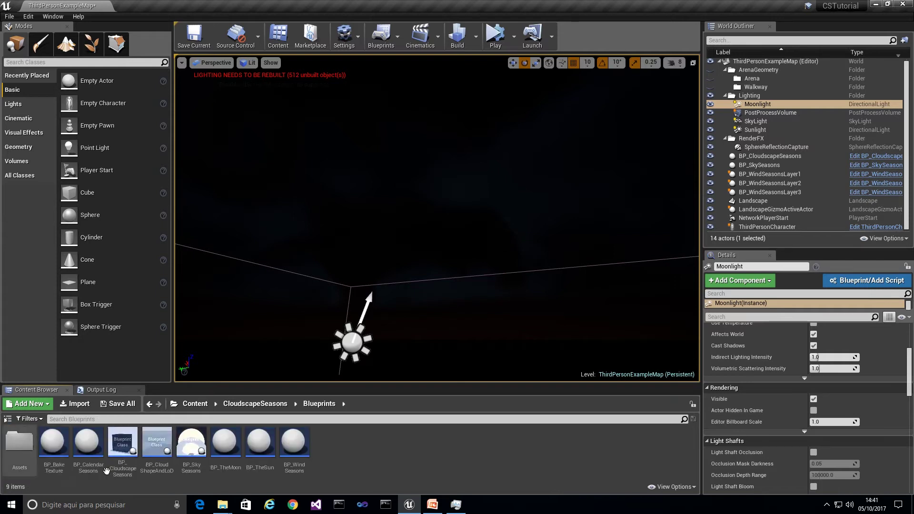
Place BP_TheMoon, BP_TheSun and BP_CalendarSeasons in the level on the ground near the directional lights.
{"action": "right_click_drag", "start_coordinate": [374, 326], "coordinate": [365, 378]}
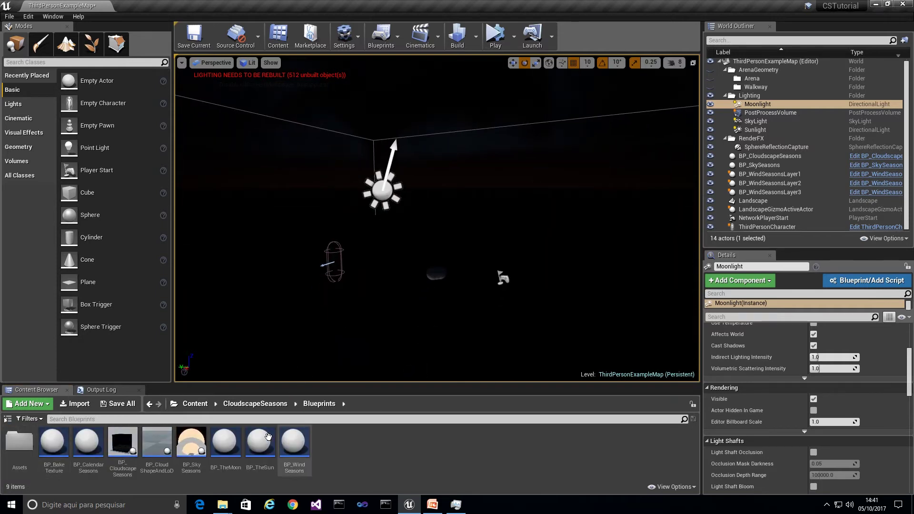
{"action": "left_click_drag", "start_coordinate": [225, 442], "coordinate": [399, 335]}
{"action": "left_click_drag", "start_coordinate": [260, 442], "coordinate": [506, 349]}
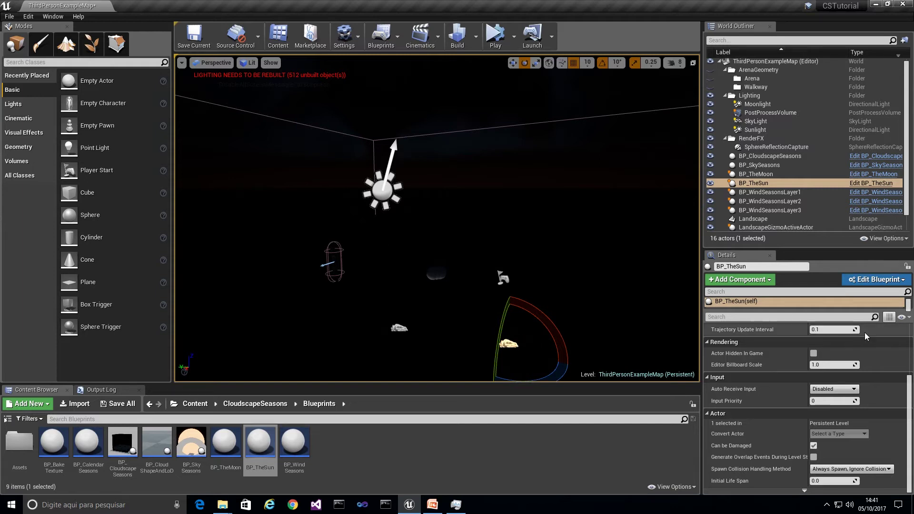
{"action": "scroll", "coordinate": [852, 418], "scroll_direction": "up", "scroll_amount": 3}
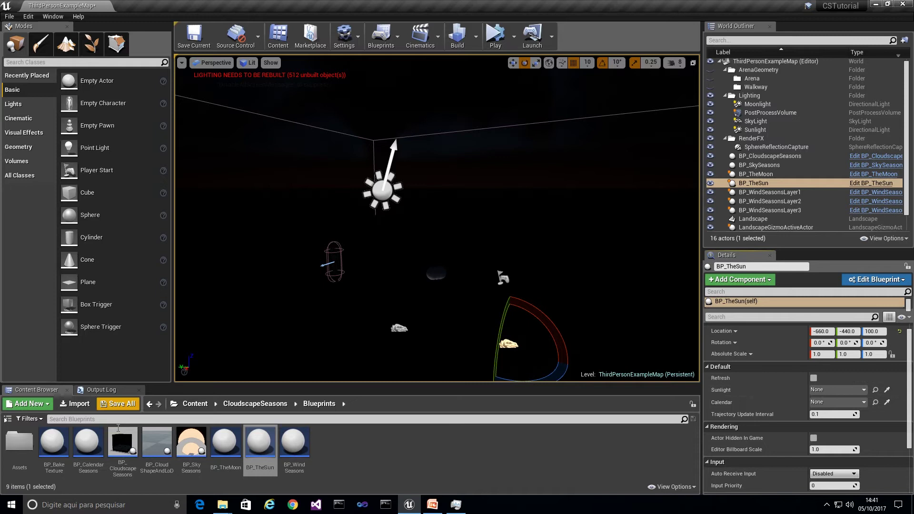
{"action": "left_click_drag", "start_coordinate": [87, 442], "coordinate": [301, 325]}
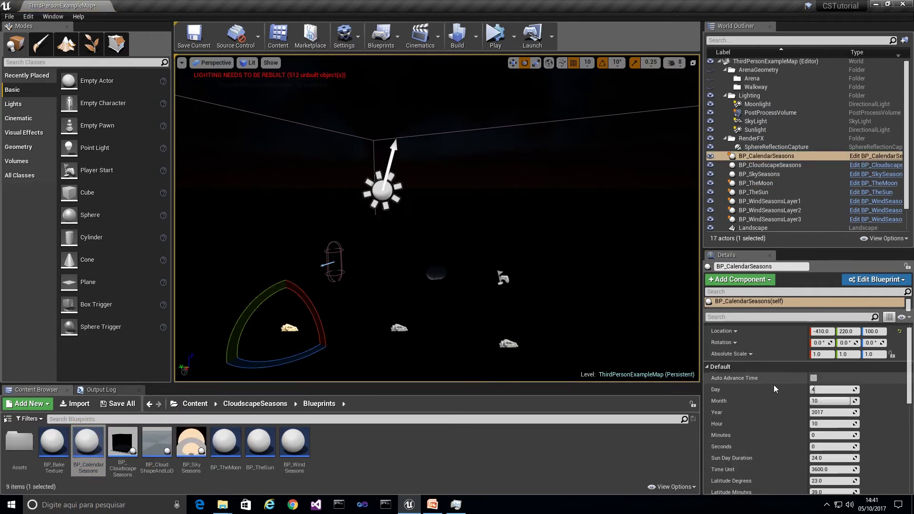
Enable Auto Advance Time and DST on BP_CalendarSeasons.
{"action": "left_click", "coordinate": [814, 378]}
{"action": "scroll", "coordinate": [910, 371], "scroll_direction": "down", "scroll_amount": 1}
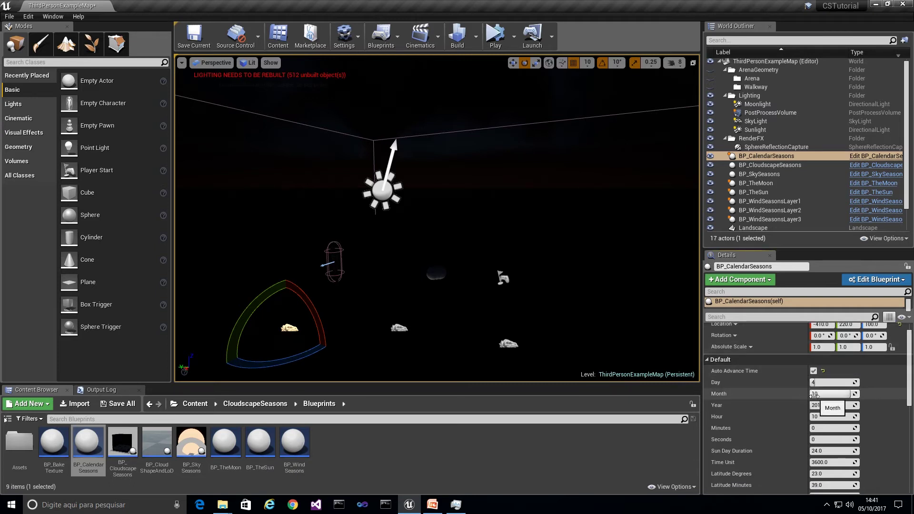
{"action": "scroll", "coordinate": [728, 459], "scroll_direction": "down", "scroll_amount": 2}
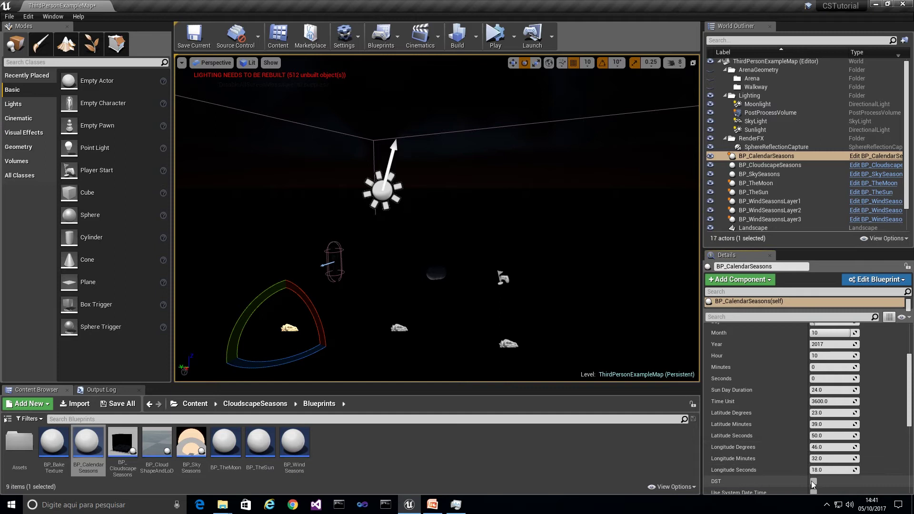
{"action": "scroll", "coordinate": [728, 452], "scroll_direction": "down", "scroll_amount": 2}
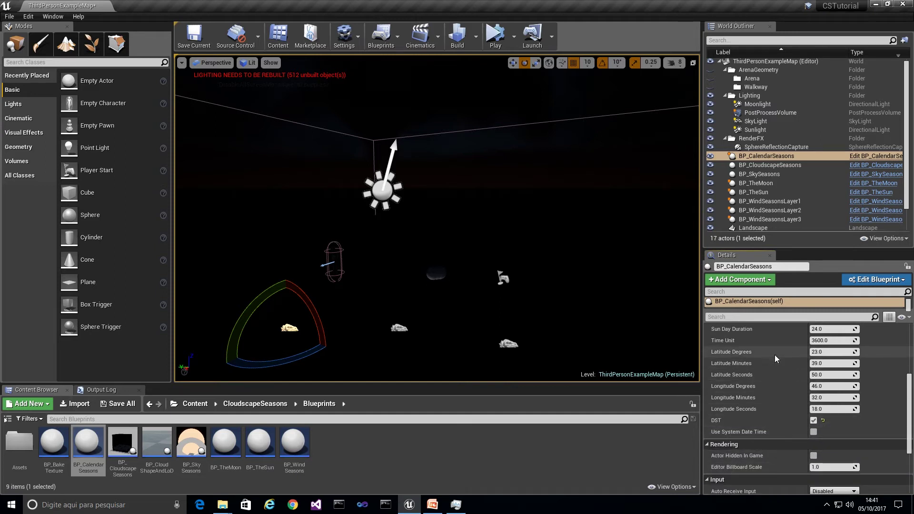
{"action": "scroll", "coordinate": [771, 367], "scroll_direction": "up", "scroll_amount": 2}
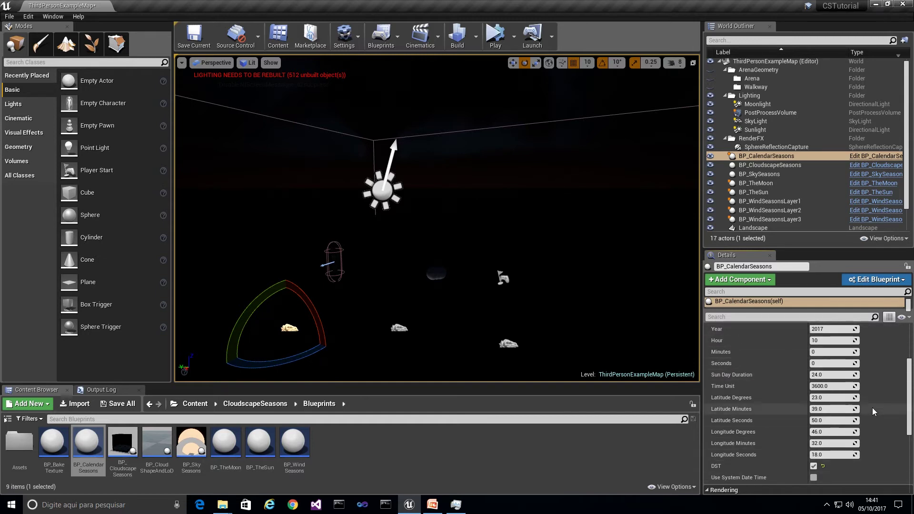
{"action": "scroll", "coordinate": [795, 347], "scroll_direction": "up", "scroll_amount": 2}
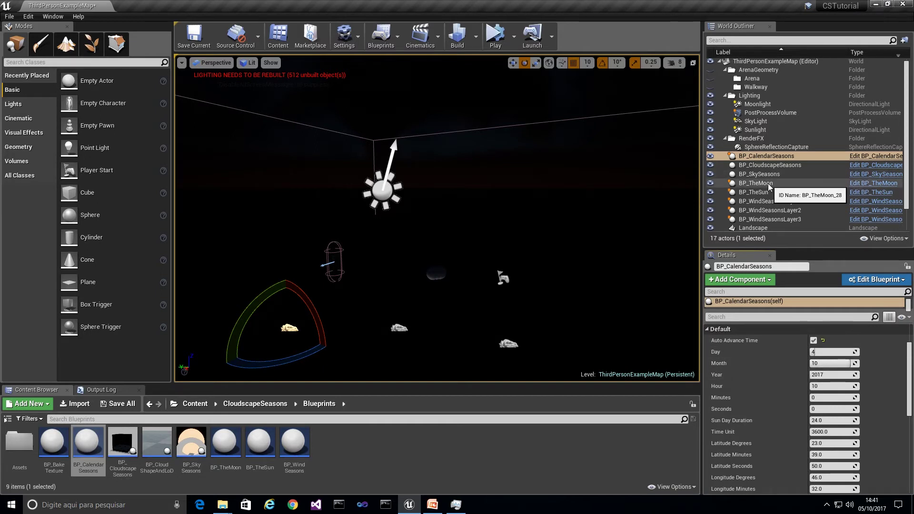
Assign Moonlight as BP_TheMoon's light and BP_CalendarSeasons as its calendar.
{"action": "left_click", "coordinate": [773, 184]}
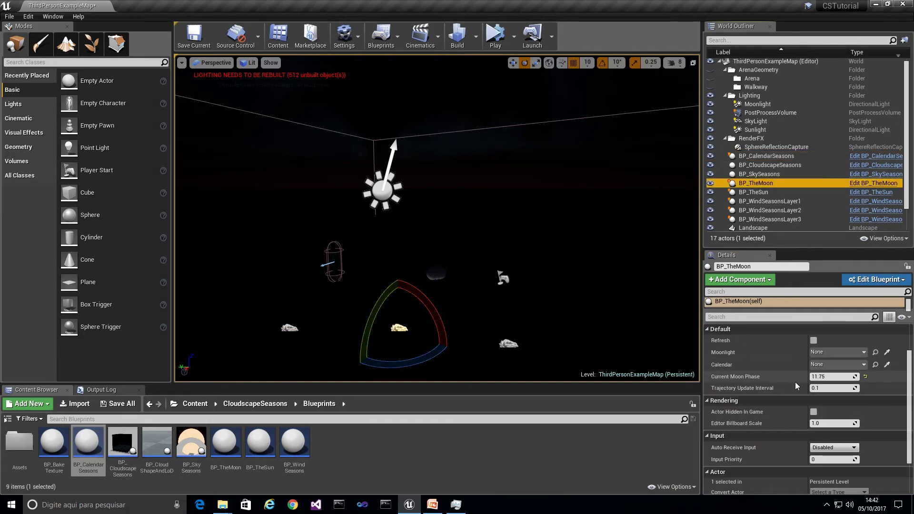
{"action": "left_click", "coordinate": [816, 354]}
{"action": "left_click", "coordinate": [784, 242]}
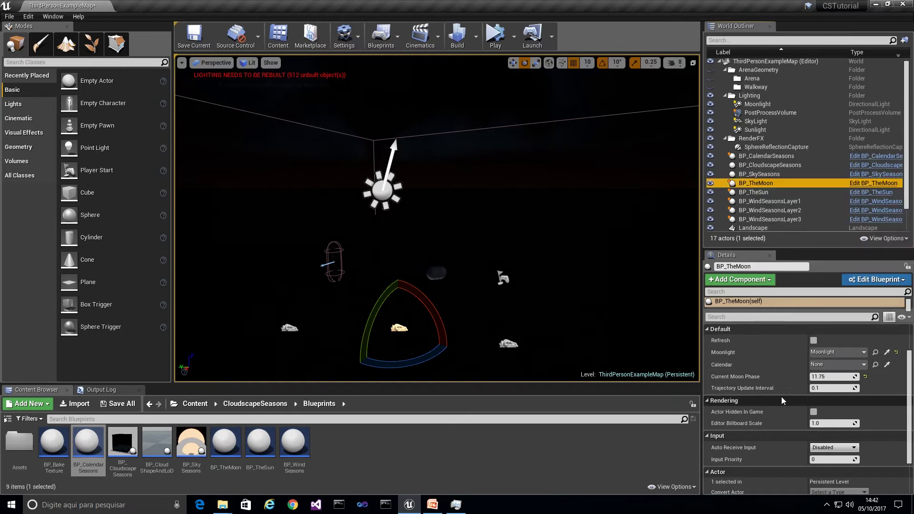
{"action": "left_click", "coordinate": [836, 364]}
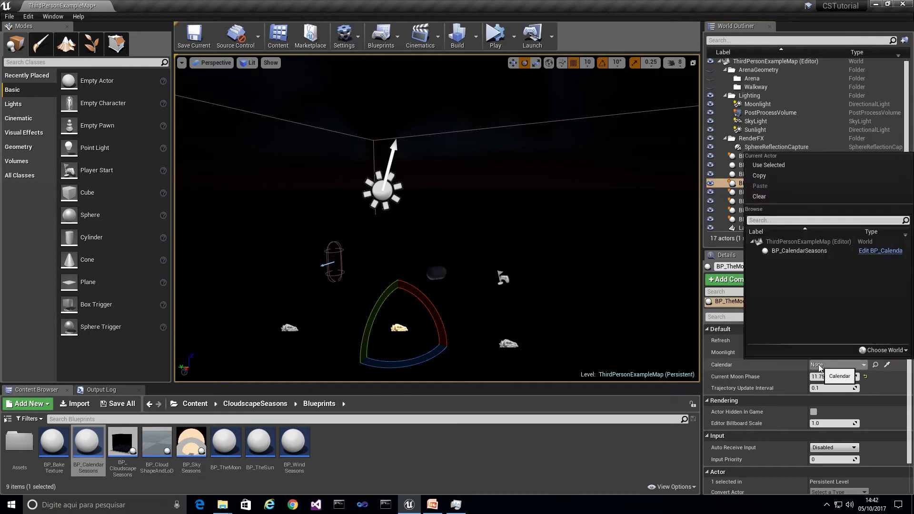
{"action": "left_click", "coordinate": [784, 251]}
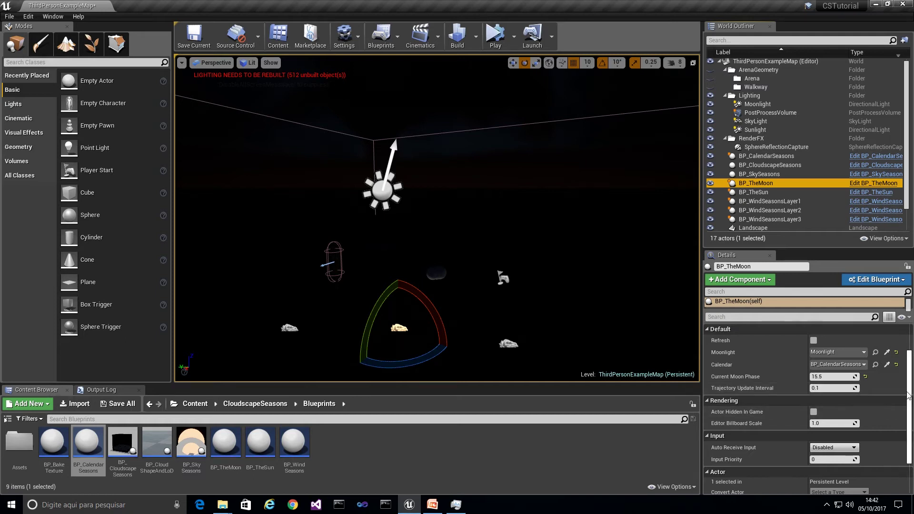
Assign Sunlight as BP_TheSun's light and BP_CalendarSeasons as its calendar.
{"action": "left_click", "coordinate": [753, 192]}
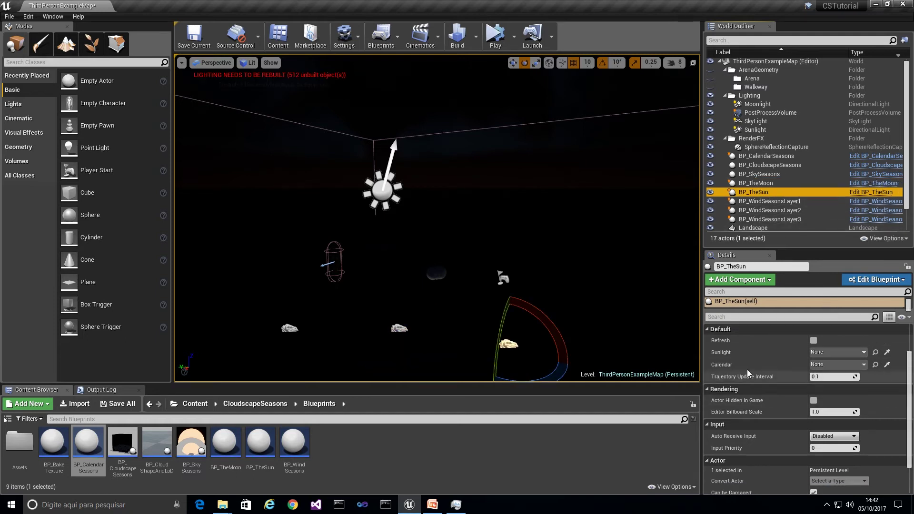
{"action": "left_click", "coordinate": [837, 352]}
{"action": "left_click", "coordinate": [788, 249]}
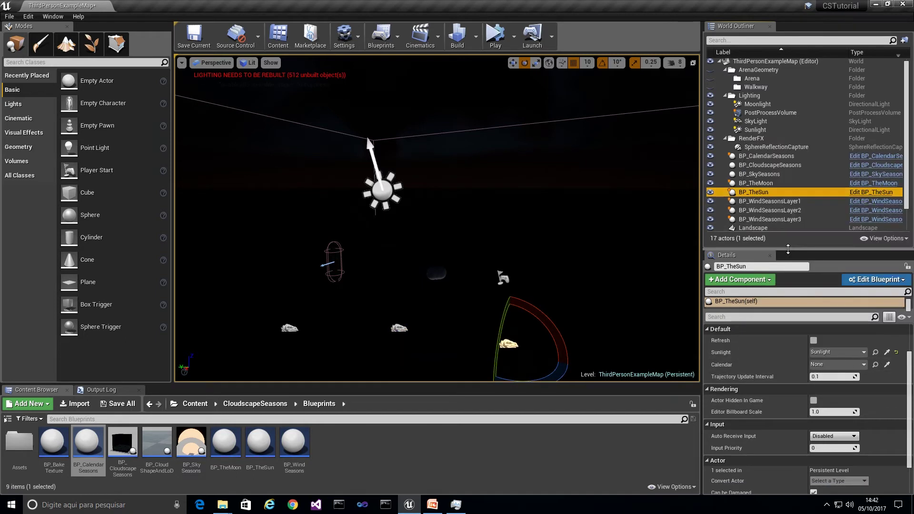
{"action": "left_click", "coordinate": [819, 365]}
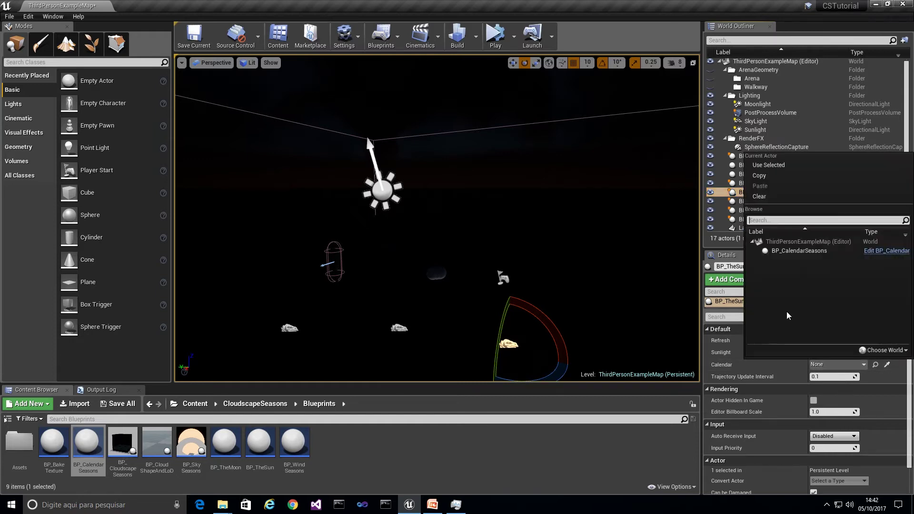
{"action": "left_click", "coordinate": [787, 251]}
{"action": "left_click_drag", "start_coordinate": [910, 384], "coordinate": [911, 350]}
{"action": "right_click_drag", "start_coordinate": [469, 240], "coordinate": [493, 249]}
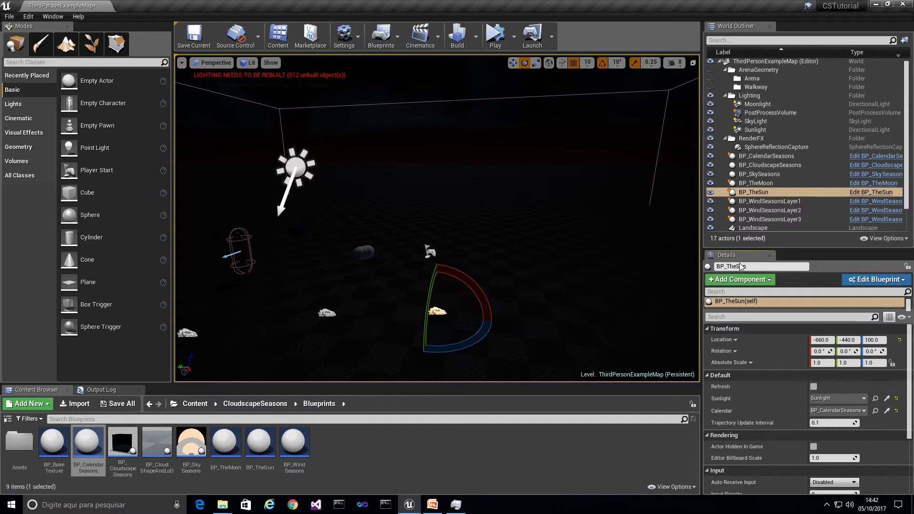
Set the Cloudscape Component of BP_SkySeasons to BP_CloudscapeSeasons.
{"action": "left_click", "coordinate": [756, 183]}
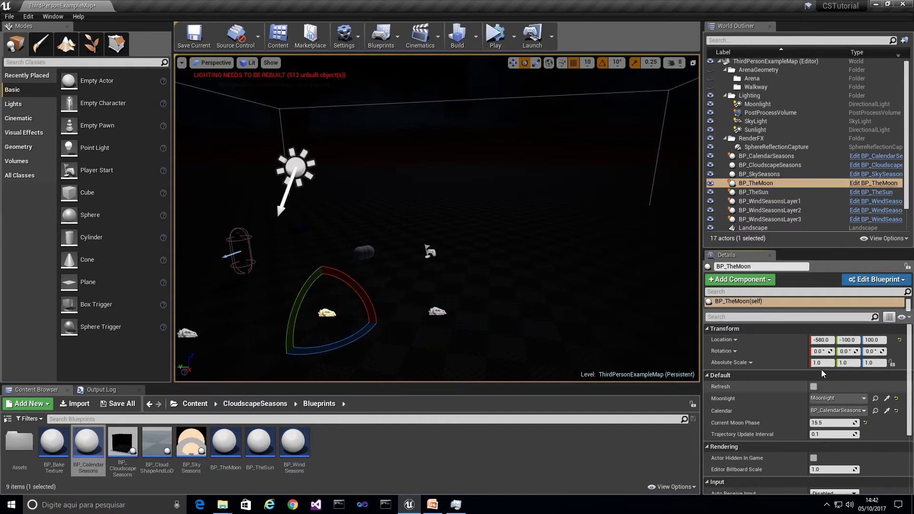
{"action": "left_click", "coordinate": [774, 174]}
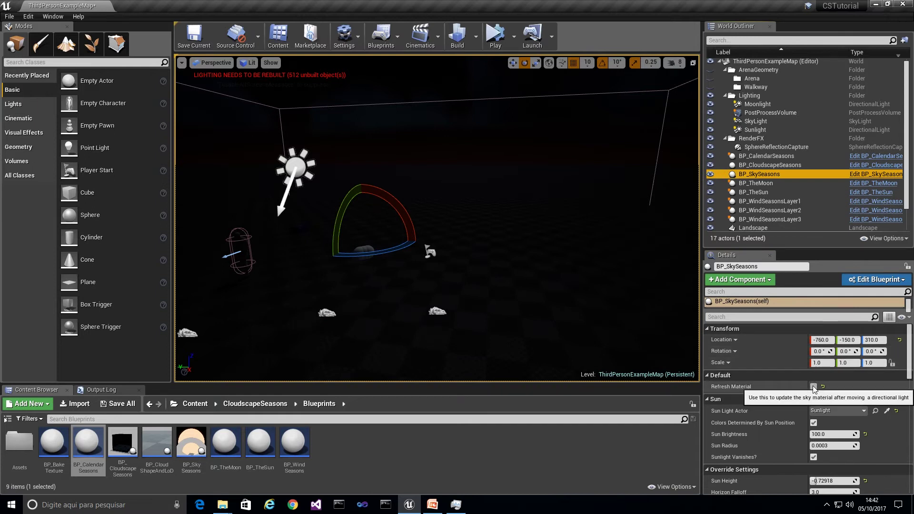
{"action": "scroll", "coordinate": [829, 395], "scroll_direction": "down", "scroll_amount": 10}
{"action": "scroll", "coordinate": [821, 371], "scroll_direction": "up", "scroll_amount": 2}
{"action": "left_click", "coordinate": [828, 354]}
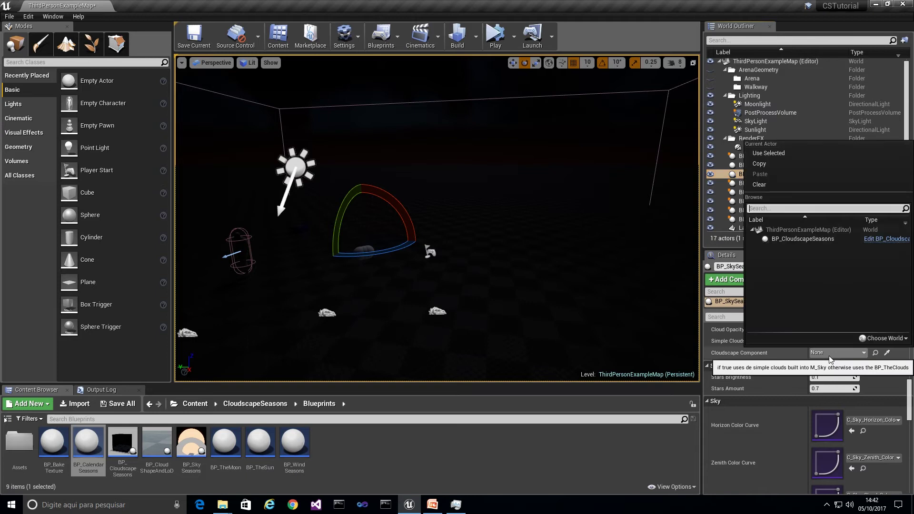
{"action": "left_click", "coordinate": [784, 239]}
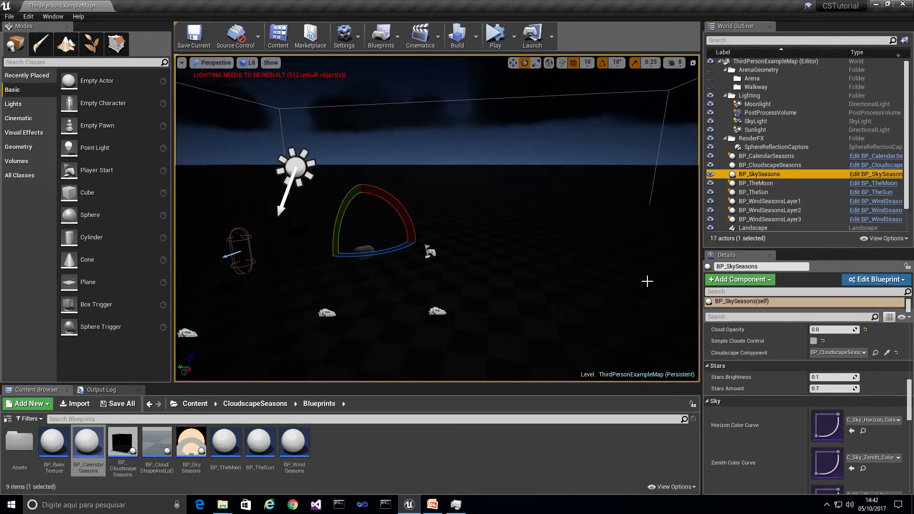
Enable Moon Phase Transition on BP_SkySeasons and assign BP_TheMoon as its Moon.
{"action": "scroll", "coordinate": [854, 373], "scroll_direction": "down", "scroll_amount": 1}
{"action": "scroll", "coordinate": [852, 372], "scroll_direction": "down", "scroll_amount": 8}
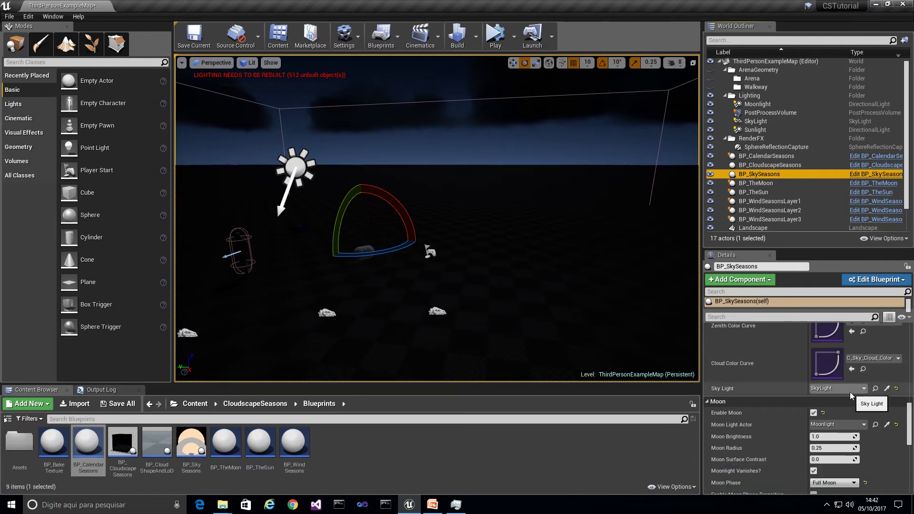
{"action": "scroll", "coordinate": [849, 392], "scroll_direction": "down", "scroll_amount": 2}
{"action": "scroll", "coordinate": [812, 442], "scroll_direction": "down", "scroll_amount": 2}
{"action": "left_click", "coordinate": [813, 434]}
{"action": "left_click", "coordinate": [837, 445]}
{"action": "left_click", "coordinate": [778, 332]}
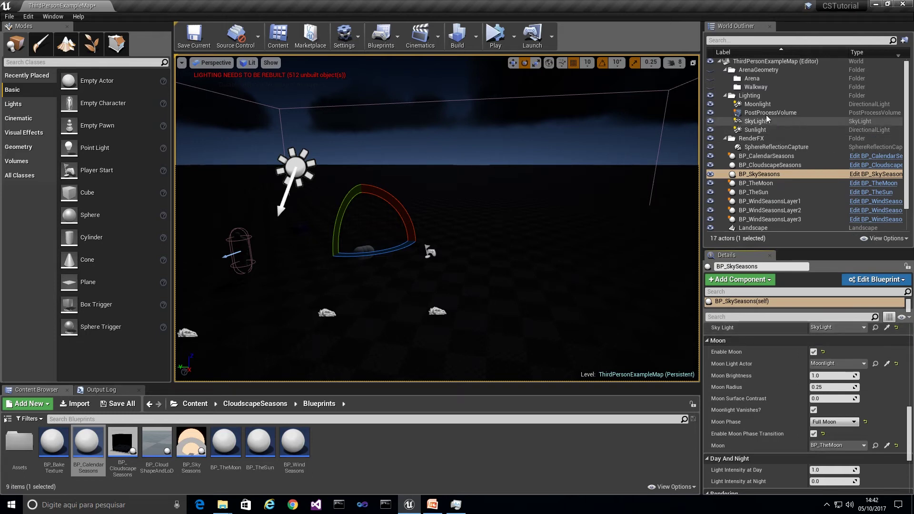
Check BP_CalendarSeasons' date and time settings, and inspect the Sunlight and Moonlight directional lights.
{"action": "left_click", "coordinate": [767, 156]}
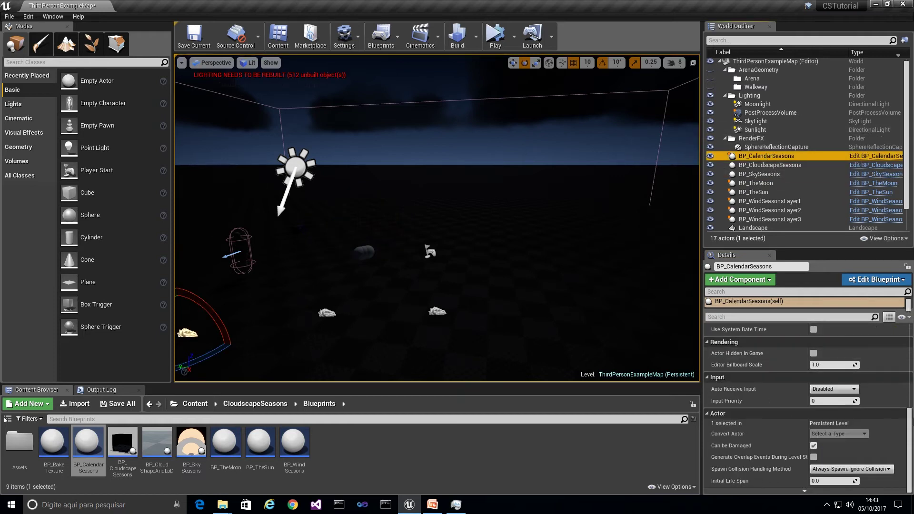
{"action": "scroll", "coordinate": [910, 428], "scroll_direction": "up", "scroll_amount": 5}
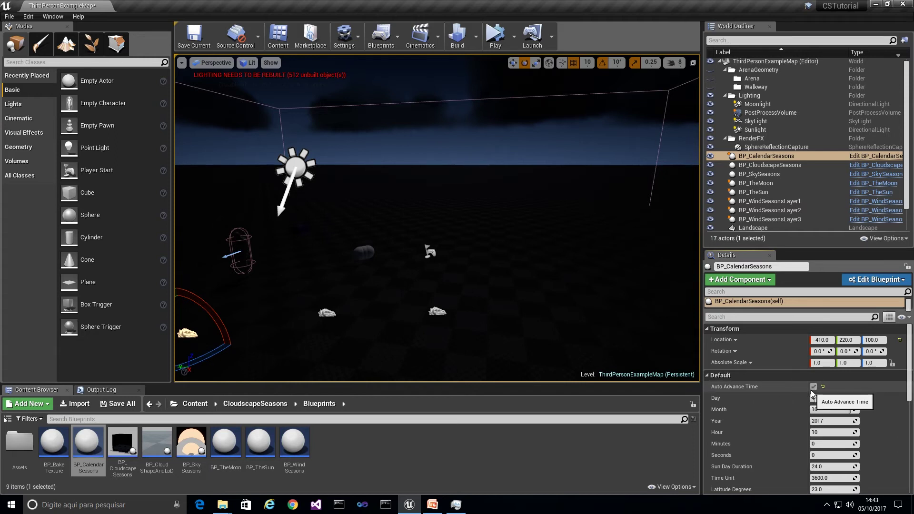
{"action": "right_click_drag", "start_coordinate": [577, 205], "coordinate": [581, 206]}
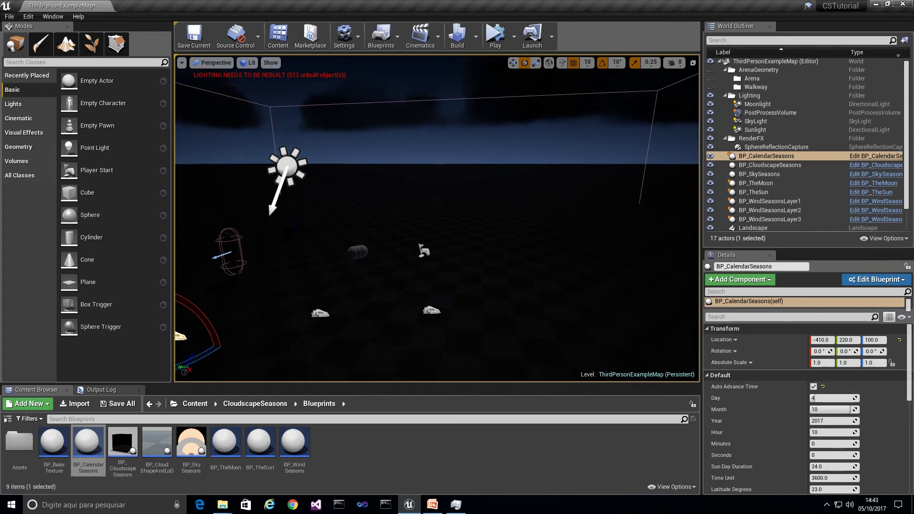
{"action": "left_click", "coordinate": [755, 129]}
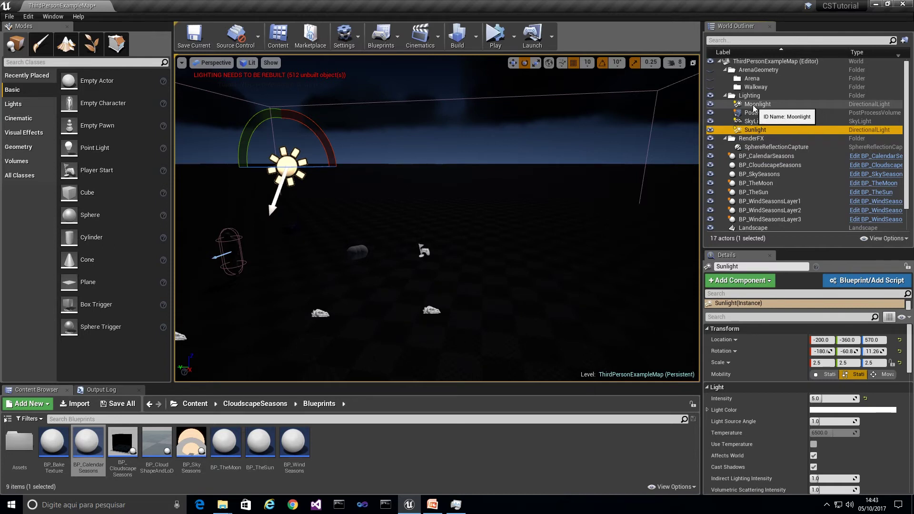
{"action": "left_click", "coordinate": [754, 105]}
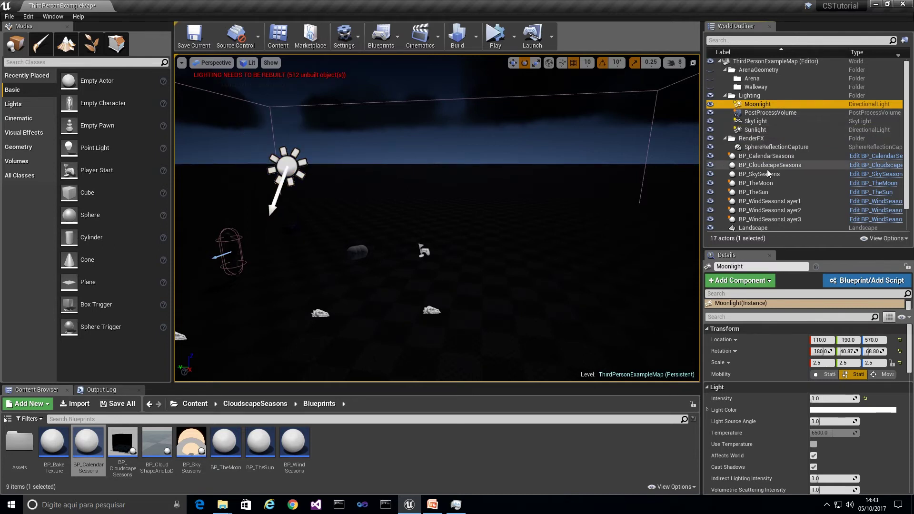
Set the mobility of both the Moonlight and Sunlight directional lights to Movable.
{"action": "left_click", "coordinate": [888, 375]}
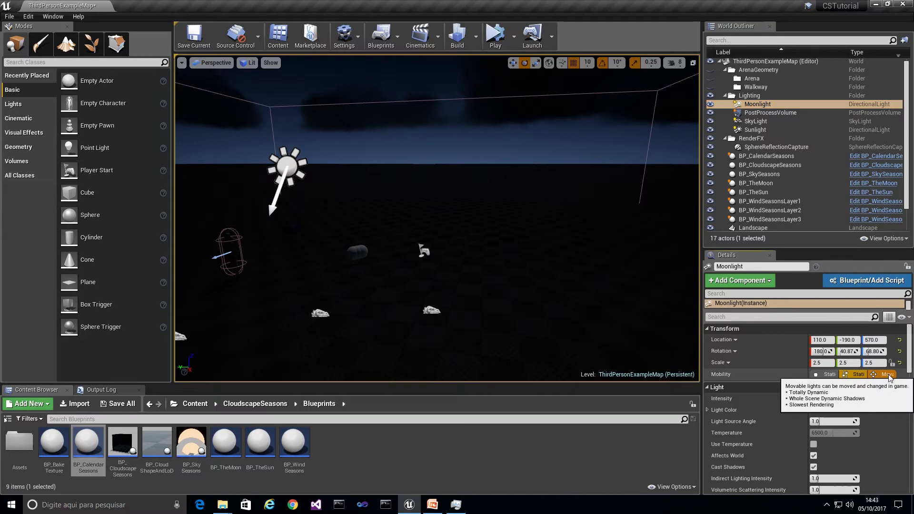
{"action": "left_click", "coordinate": [756, 130]}
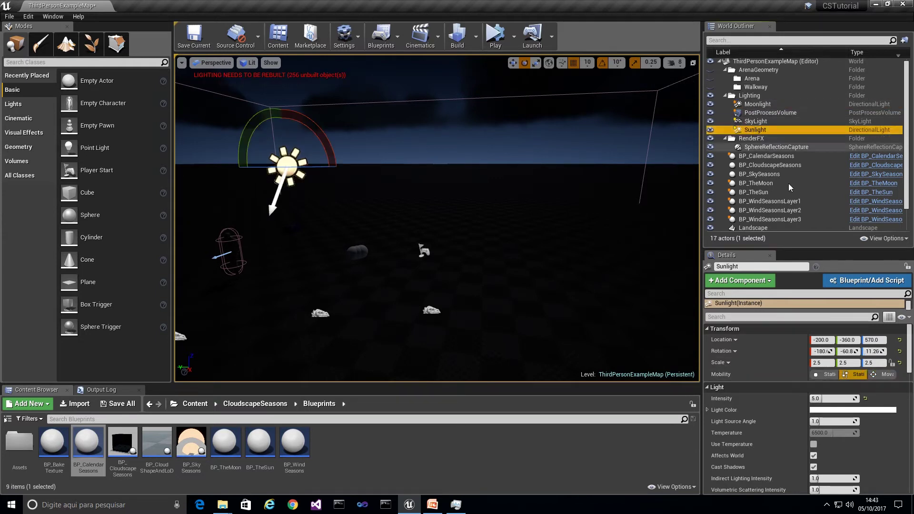
{"action": "left_click", "coordinate": [888, 375]}
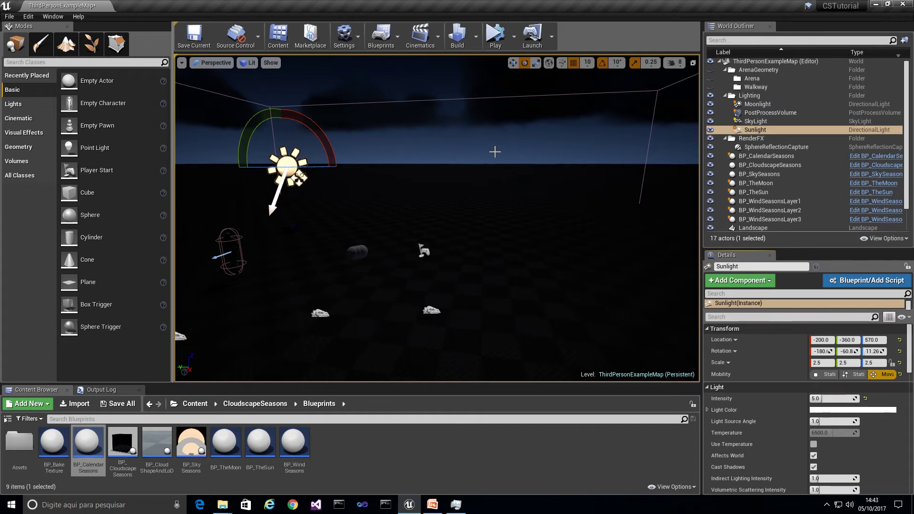
Turn off Auto Advance Time on BP_CalendarSeasons and trigger Update on BP_CloudscapeSeasons.
{"action": "left_click", "coordinate": [766, 157]}
{"action": "left_click", "coordinate": [814, 387]}
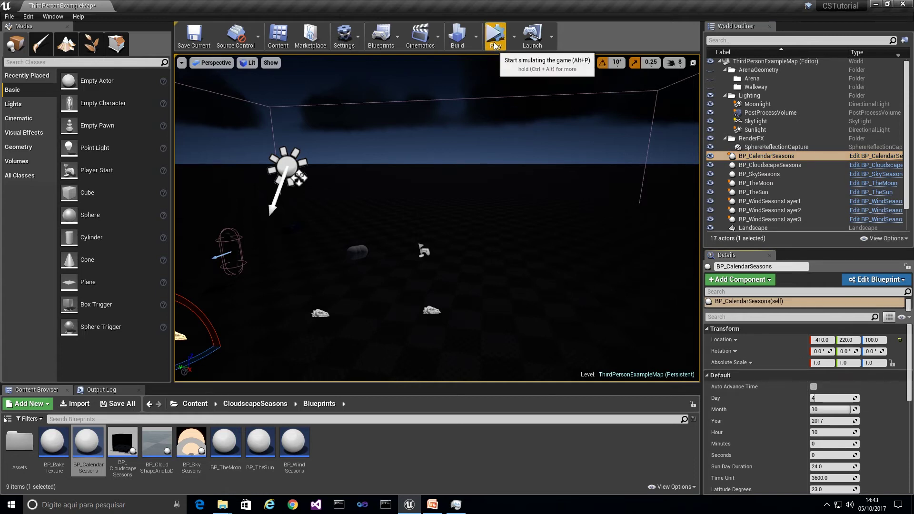
{"action": "left_click", "coordinate": [784, 164]}
{"action": "left_click", "coordinate": [814, 398]}
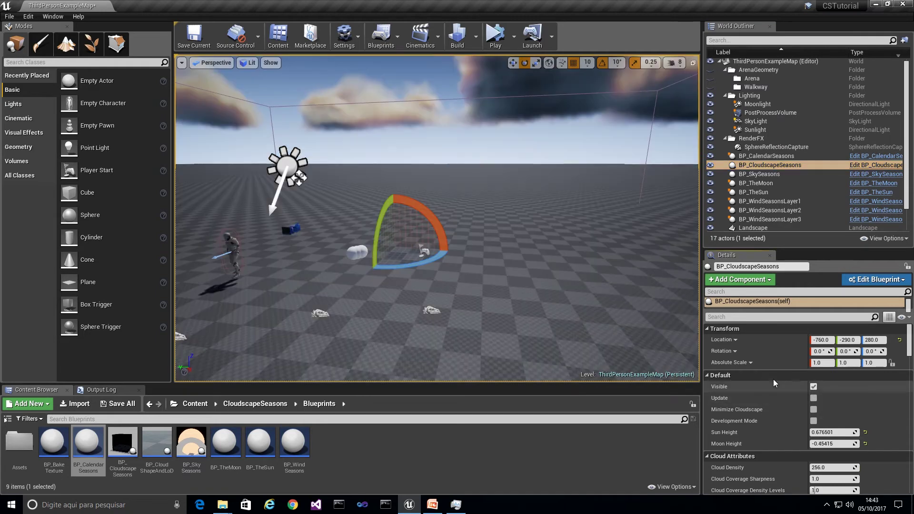
Examine the clouds around the sun, run a brief simulation of the level, and stop it.
{"action": "right_click_drag", "start_coordinate": [488, 291], "coordinate": [489, 228]}
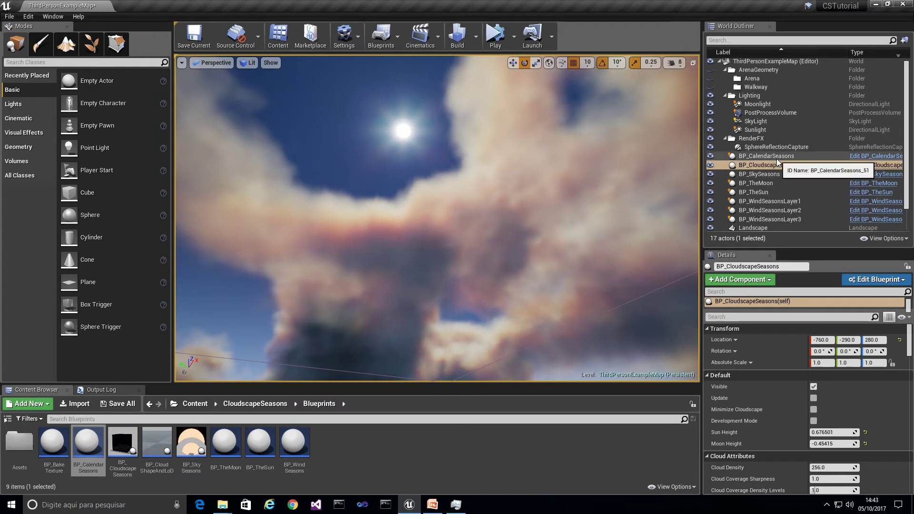
{"action": "left_click", "coordinate": [495, 36]}
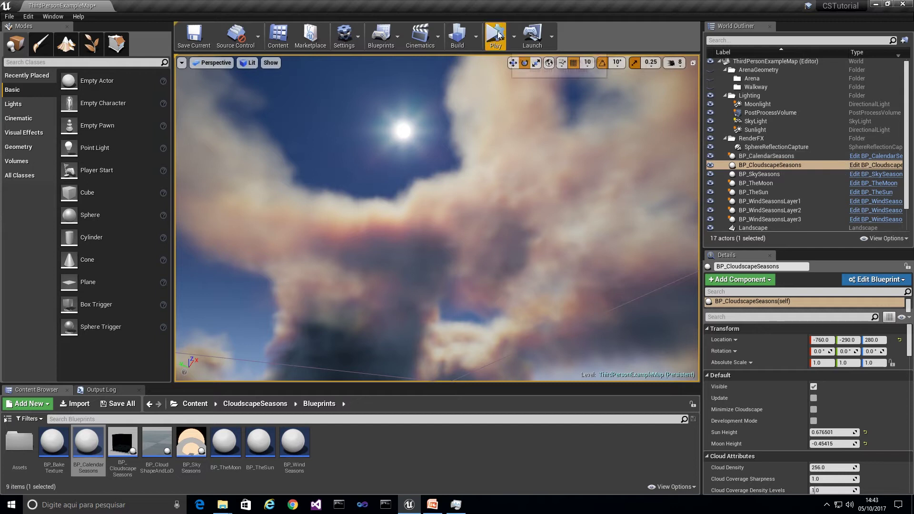
{"action": "left_click", "coordinate": [501, 141]}
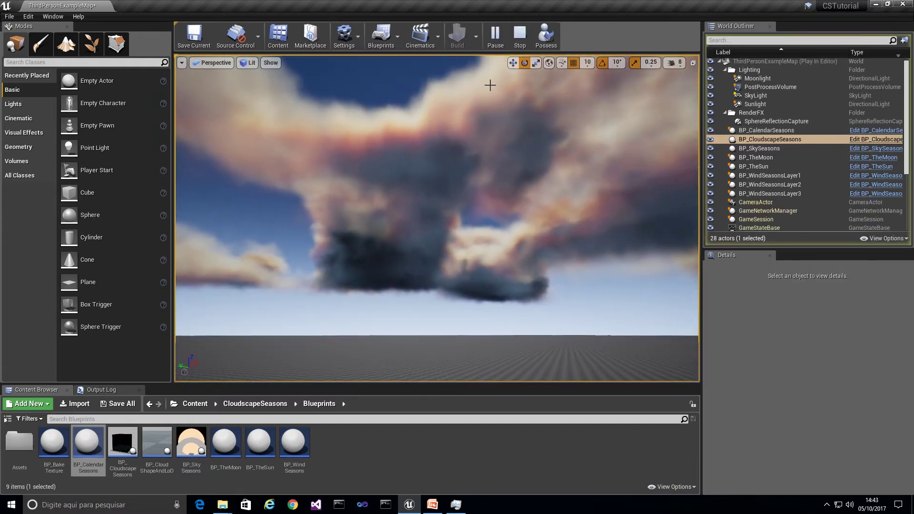
{"action": "left_click", "coordinate": [519, 35]}
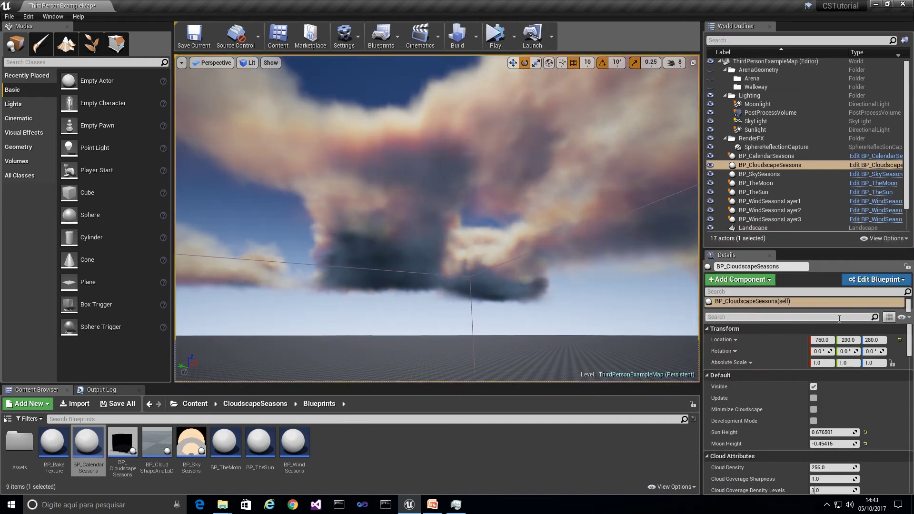
Reset BP_CloudscapeSeasons' Cloud Extinction Color, Sunlight Anisotropy, and Sunlight Color & Intensity to their defaults.
{"action": "left_click", "coordinate": [782, 167]}
{"action": "left_click_drag", "start_coordinate": [910, 346], "coordinate": [907, 414]}
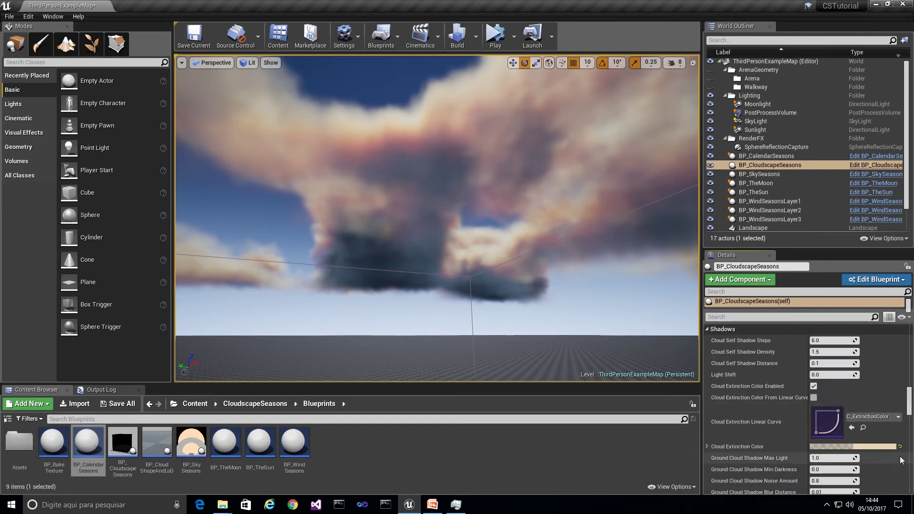
{"action": "left_click", "coordinate": [899, 447]}
{"action": "scroll", "coordinate": [886, 413], "scroll_direction": "down", "scroll_amount": 5}
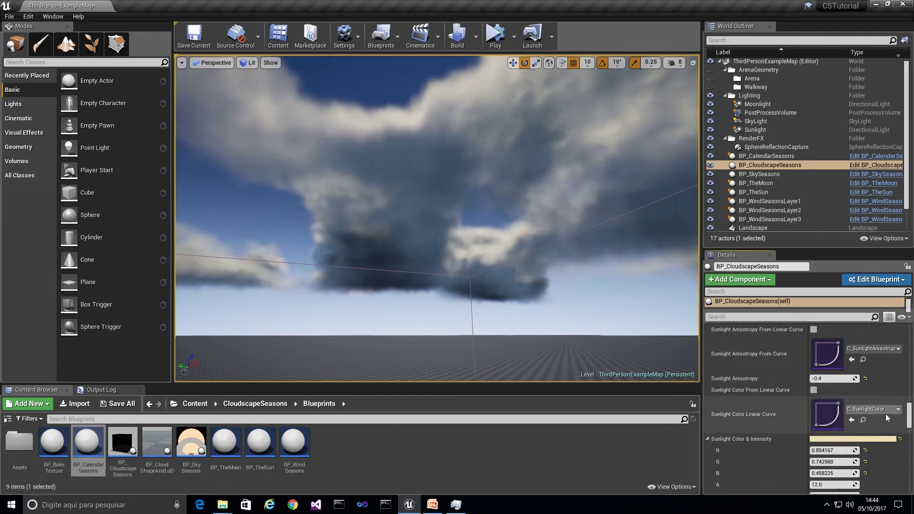
{"action": "left_click", "coordinate": [865, 379]}
{"action": "left_click", "coordinate": [900, 439]}
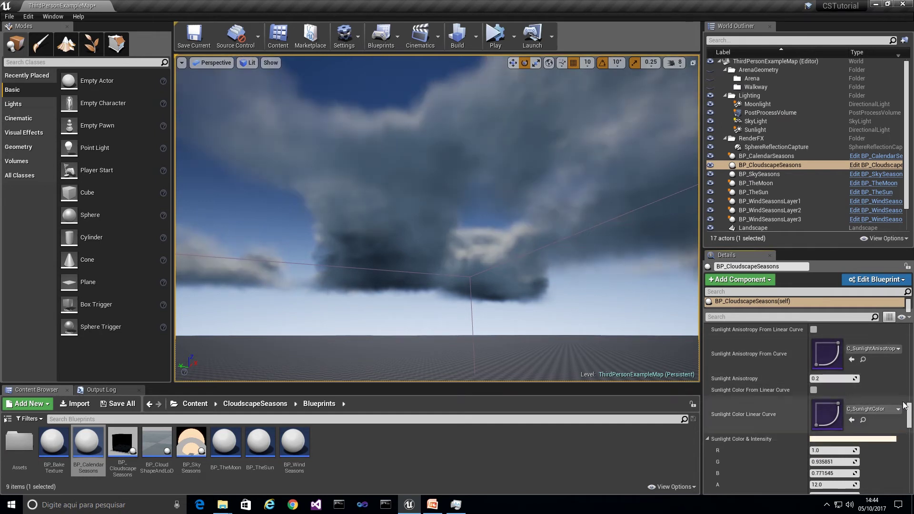
Reset the Sky Color For Ambient Lightning of BP_CloudscapeSeasons to its default.
{"action": "scroll", "coordinate": [874, 387], "scroll_direction": "down", "scroll_amount": 3}
{"action": "scroll", "coordinate": [872, 390], "scroll_direction": "down", "scroll_amount": 3}
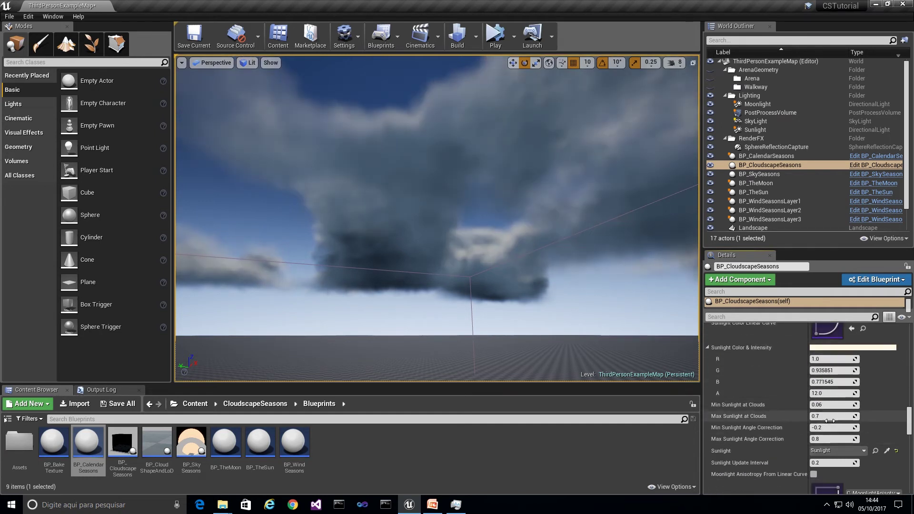
{"action": "scroll", "coordinate": [842, 429], "scroll_direction": "down", "scroll_amount": 4}
{"action": "scroll", "coordinate": [841, 428], "scroll_direction": "down", "scroll_amount": 8}
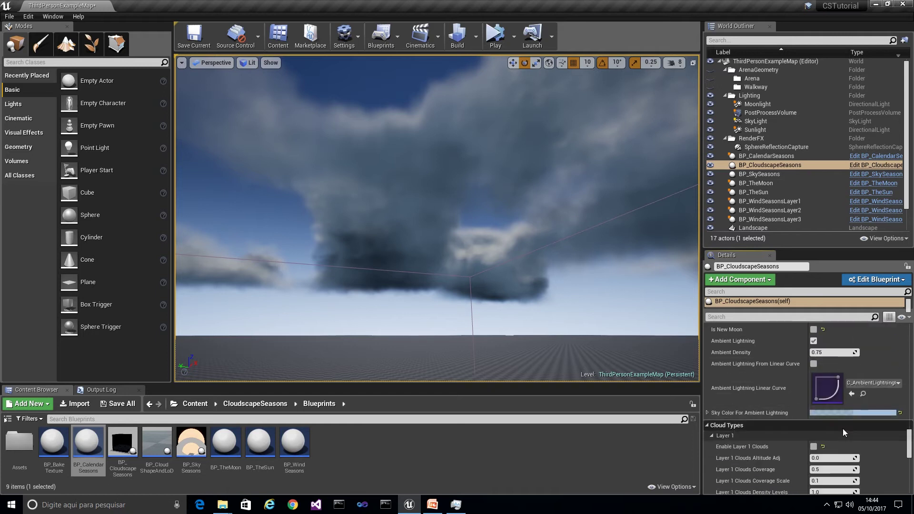
{"action": "left_click", "coordinate": [900, 413]}
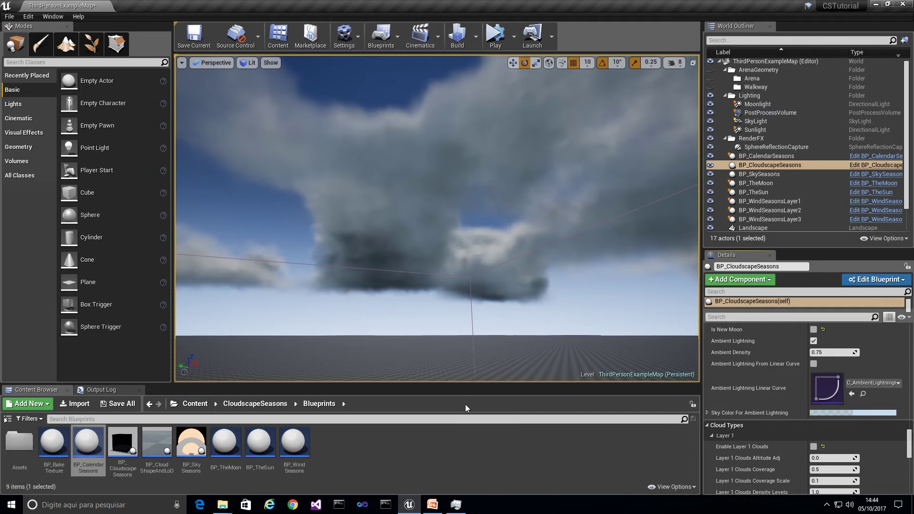
Check Unreal Engine's memory use in Task Manager and return to the level editor.
{"action": "left_click", "coordinate": [455, 506]}
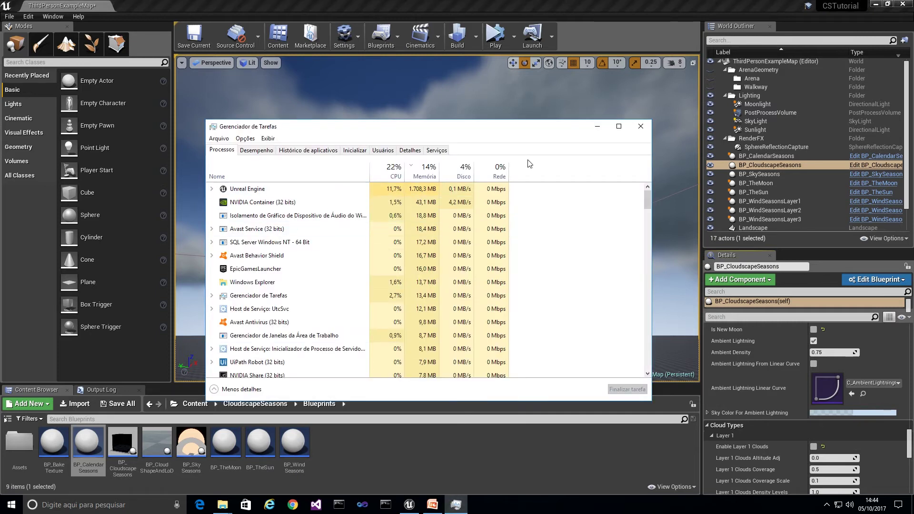
{"action": "left_click", "coordinate": [600, 129]}
Try a purple tint for the Sky Color For Ambient Lightning and discard it.
{"action": "left_click", "coordinate": [870, 413]}
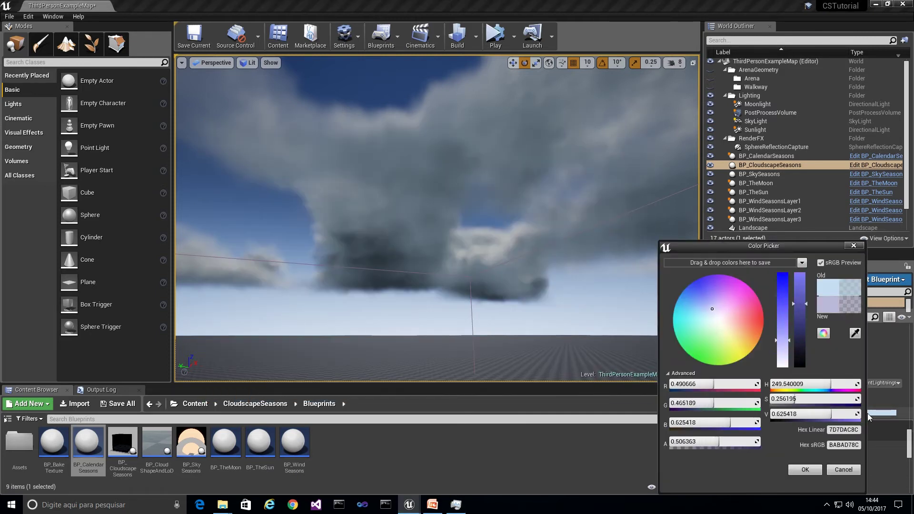
{"action": "left_click_drag", "start_coordinate": [704, 316], "coordinate": [721, 299]}
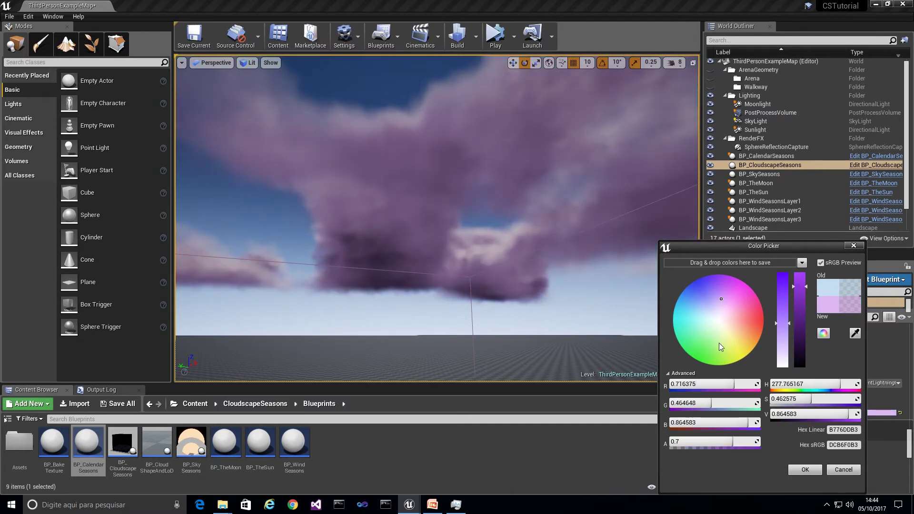
{"action": "left_click", "coordinate": [843, 470]}
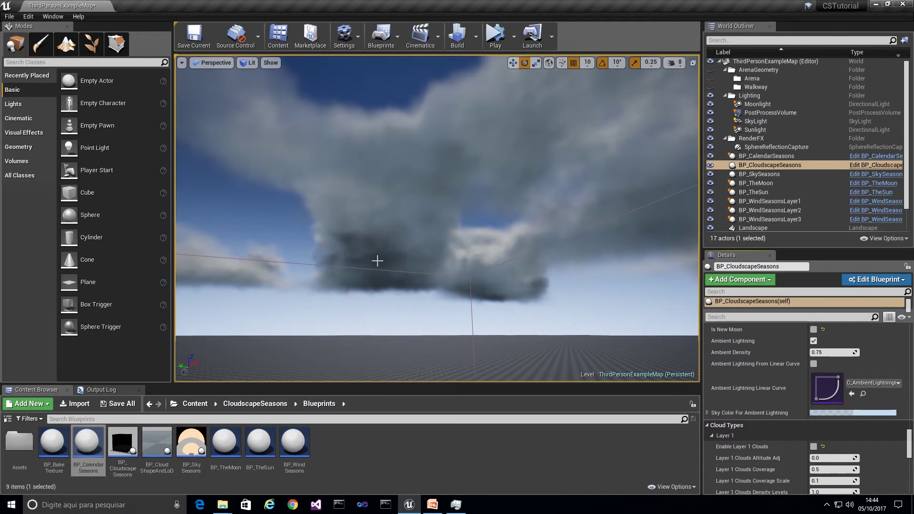
Try blue, pink, orange, yellow and cyan tints for the Cloud Extinction Color, and discard the changes.
{"action": "left_click_drag", "start_coordinate": [909, 440], "coordinate": [912, 396]}
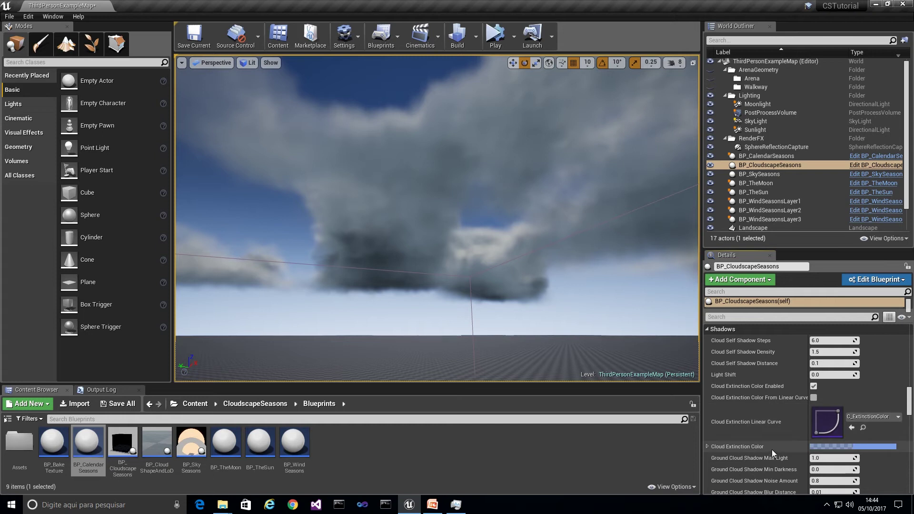
{"action": "left_click", "coordinate": [857, 446]}
{"action": "left_click_drag", "start_coordinate": [776, 304], "coordinate": [773, 321]}
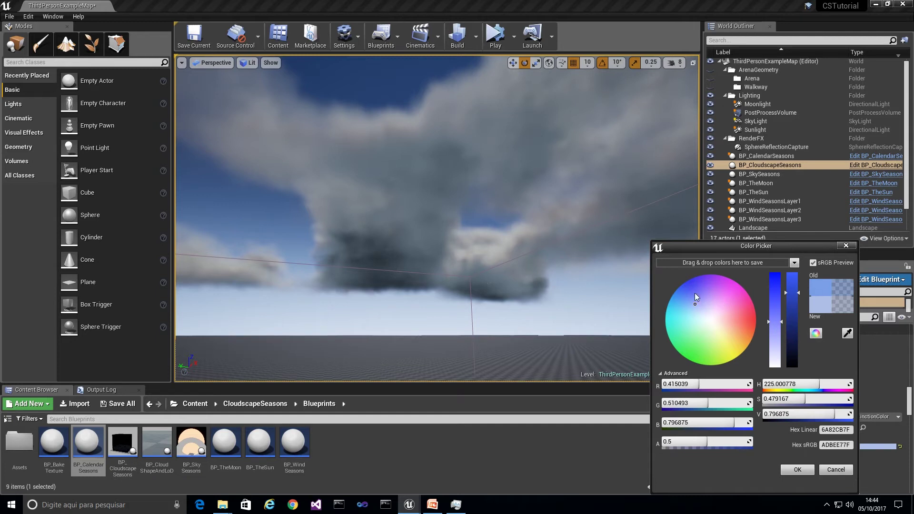
{"action": "left_click", "coordinate": [681, 300]}
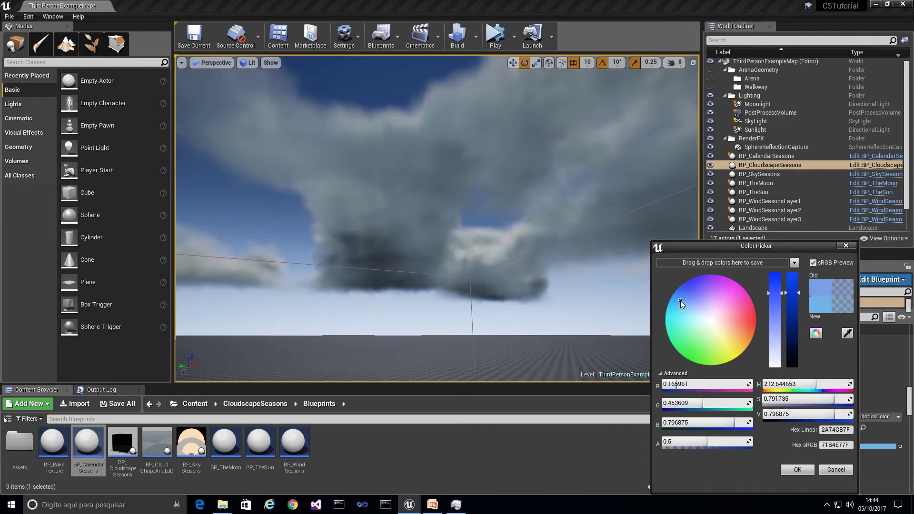
{"action": "left_click", "coordinate": [719, 301]}
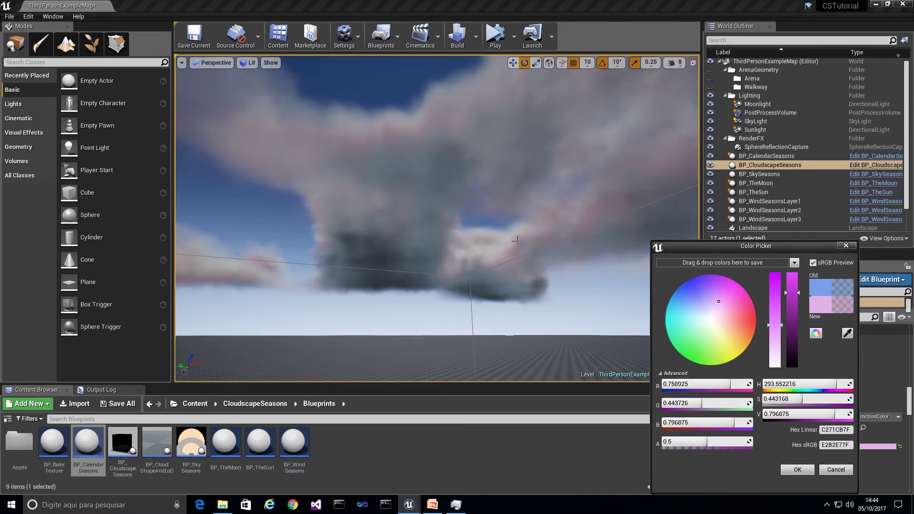
{"action": "left_click", "coordinate": [731, 327]}
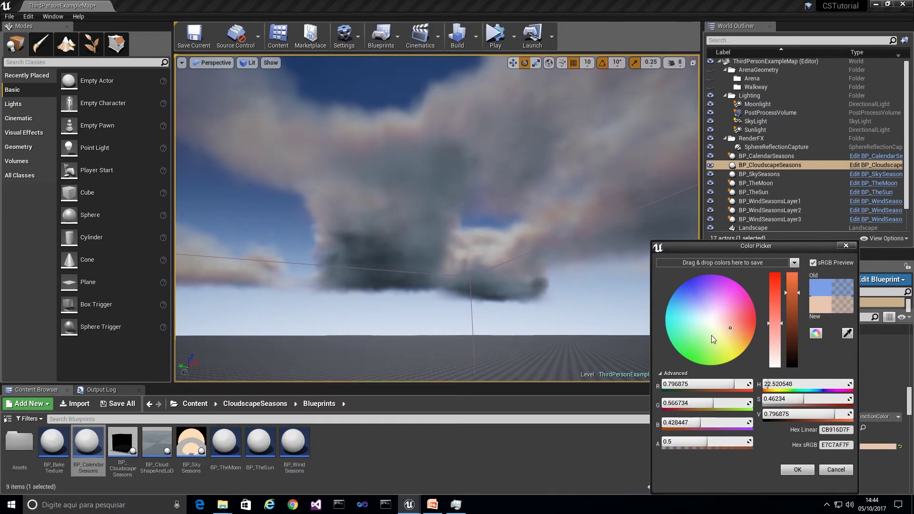
{"action": "left_click", "coordinate": [717, 331]}
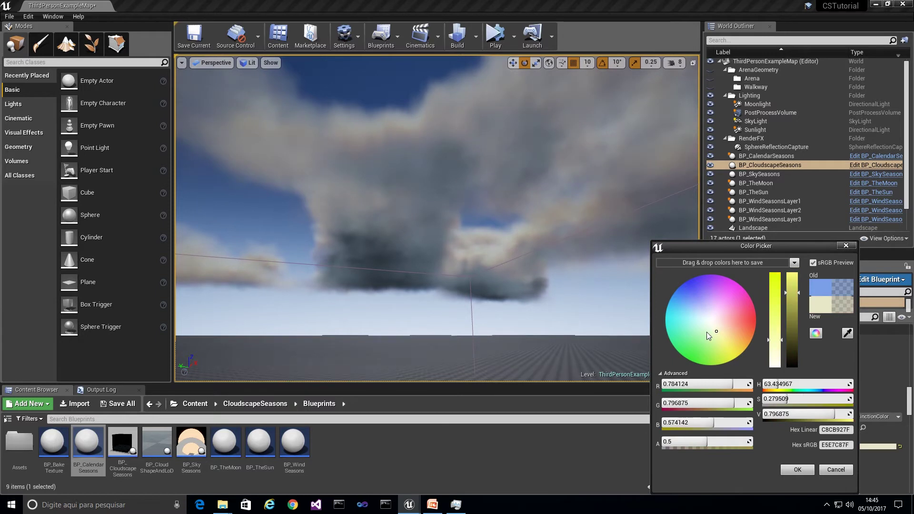
{"action": "left_click", "coordinate": [706, 332]}
{"action": "left_click", "coordinate": [684, 314]}
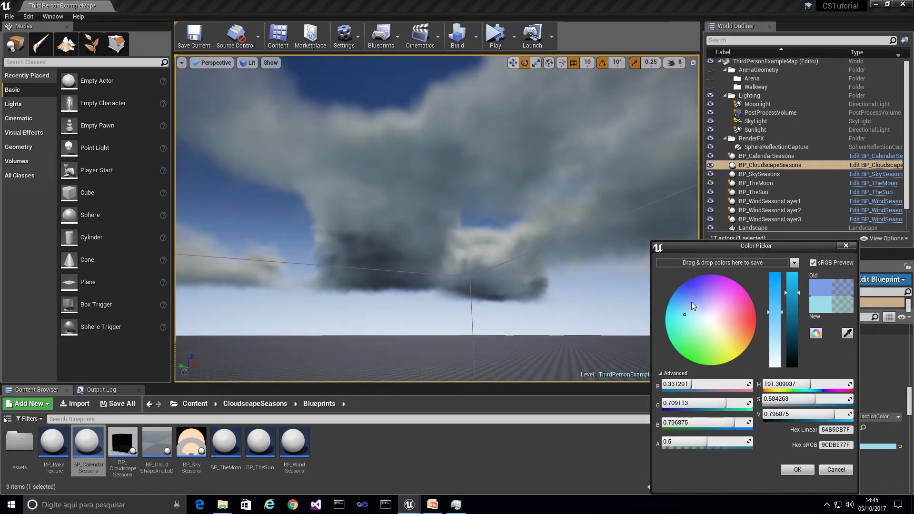
{"action": "left_click", "coordinate": [689, 304]}
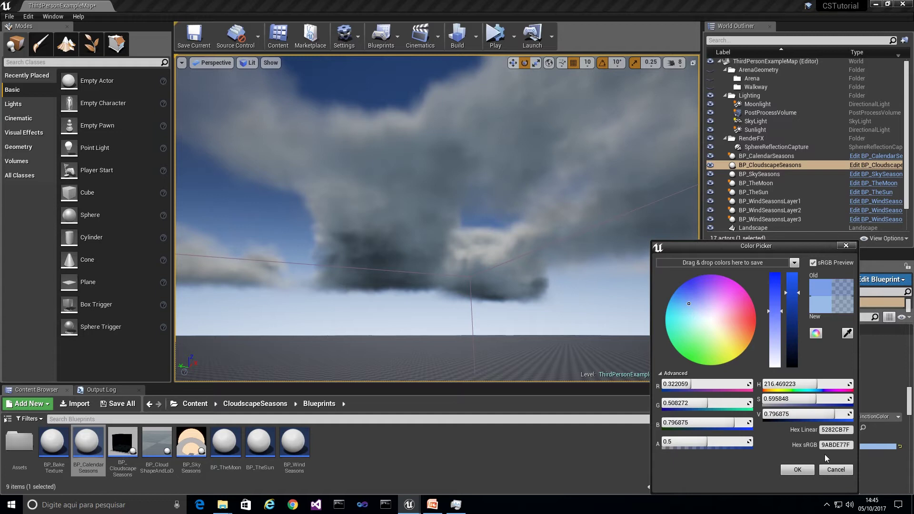
{"action": "left_click", "coordinate": [836, 470]}
Compare Unreal Engine's memory use in Task Manager before and after simulating the level and possessing the player character.
{"action": "left_click", "coordinate": [455, 505]}
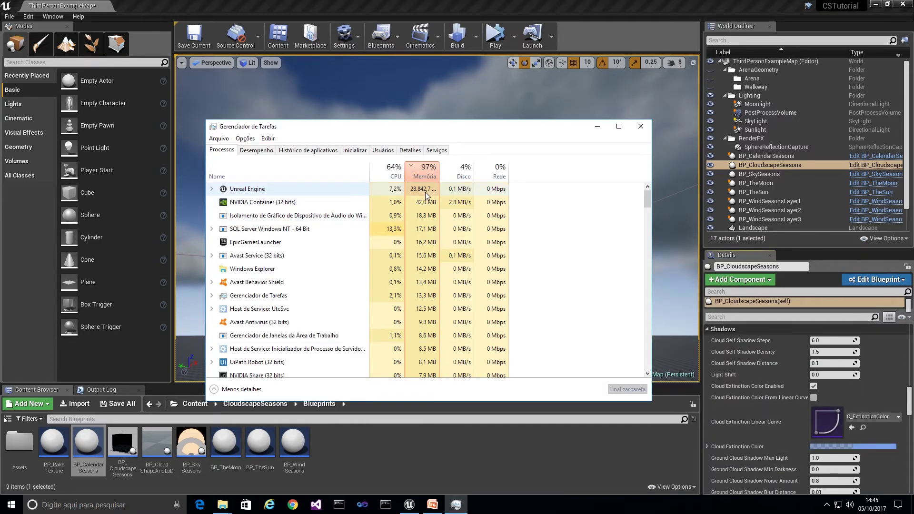
{"action": "left_click", "coordinate": [597, 128]}
{"action": "left_click", "coordinate": [495, 35]}
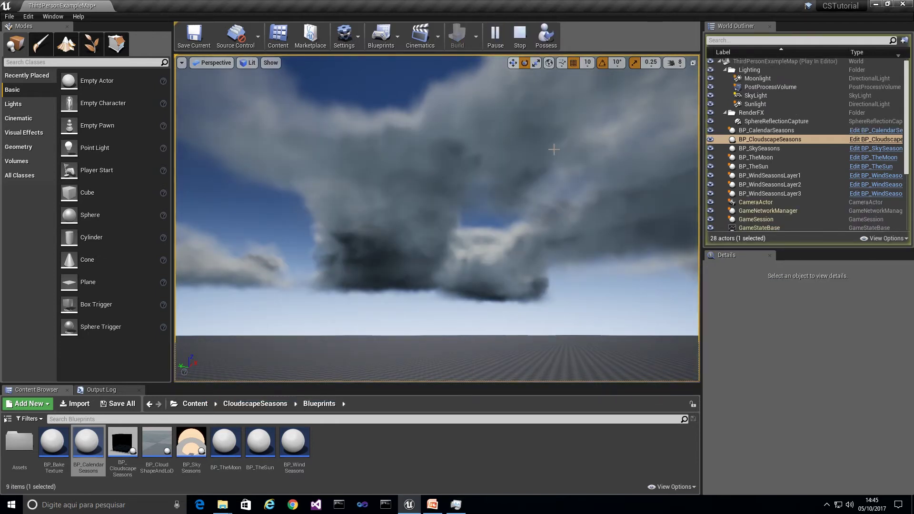
{"action": "left_click", "coordinate": [544, 43]}
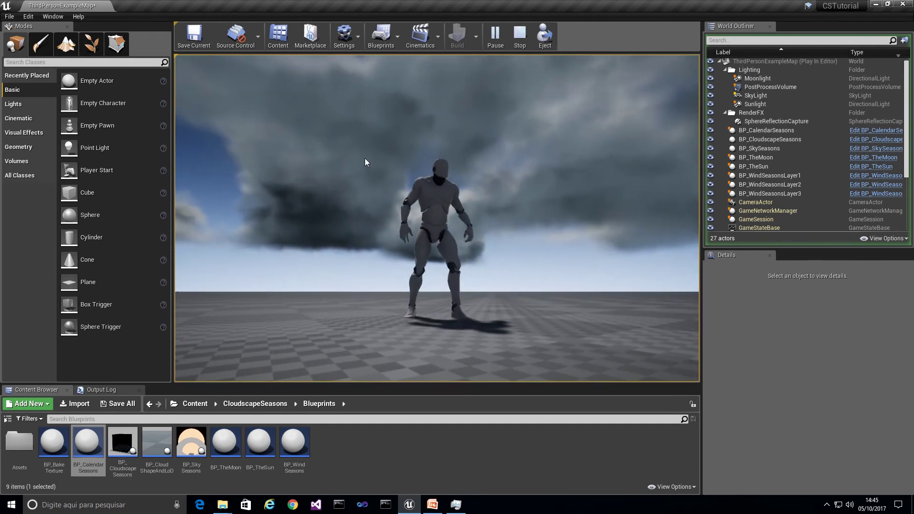
{"action": "key", "text": "Escape"}
{"action": "left_click", "coordinate": [456, 505]}
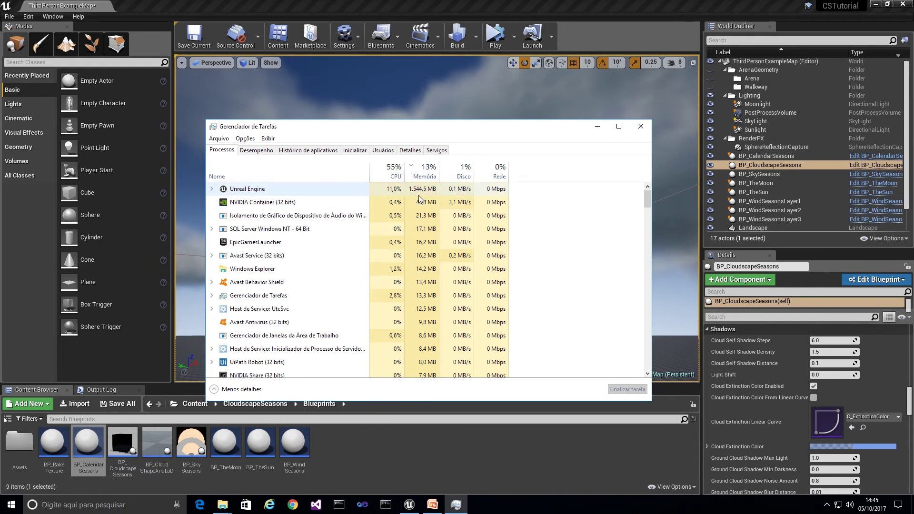
{"action": "left_click", "coordinate": [642, 128]}
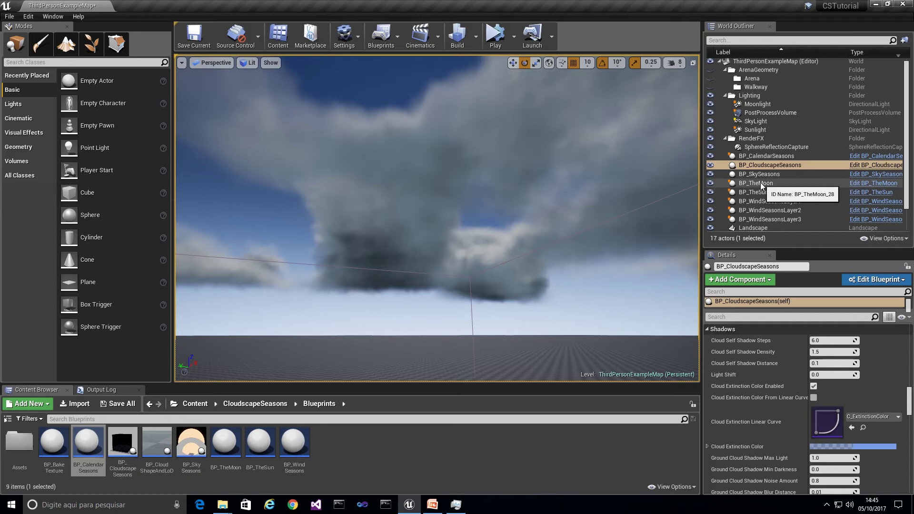
Set the hour of BP_CalendarSeasons to 22.
{"action": "left_click", "coordinate": [777, 156]}
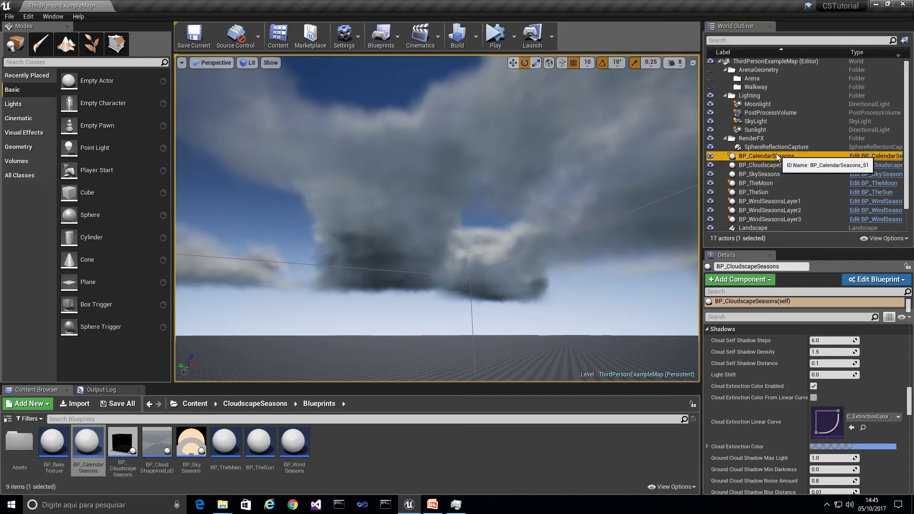
{"action": "scroll", "coordinate": [909, 394], "scroll_direction": "up", "scroll_amount": 3}
{"action": "scroll", "coordinate": [910, 394], "scroll_direction": "up", "scroll_amount": 5}
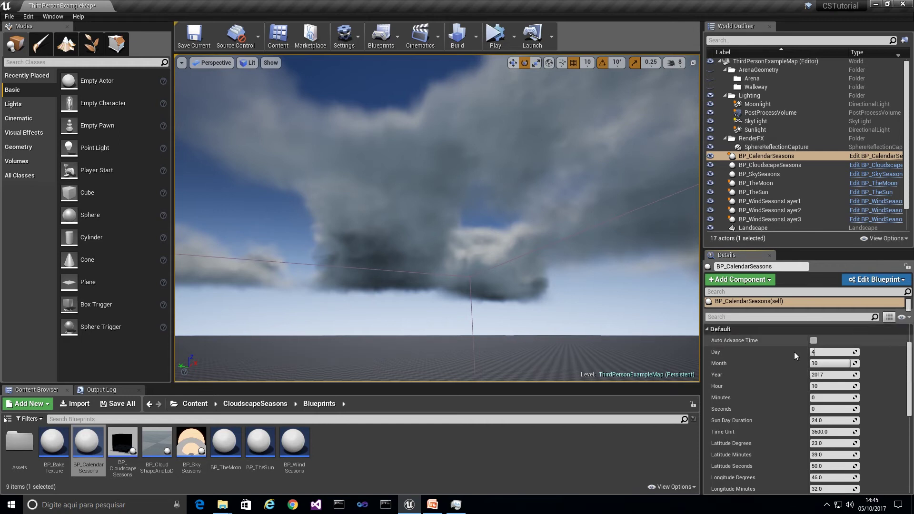
{"action": "left_click", "coordinate": [825, 386]}
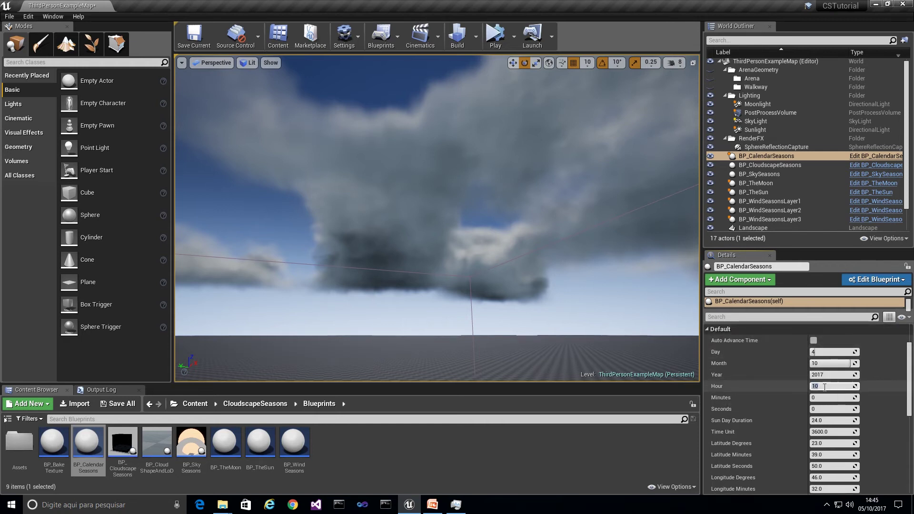
{"action": "type", "text": "22"}
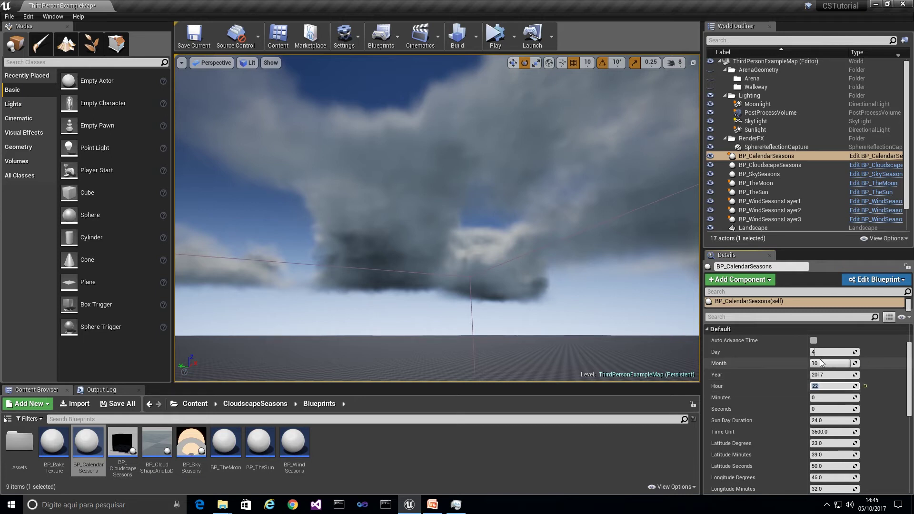
Refresh BP_TheMoon, BP_TheSun and the BP_SkySeasons material, and update BP_CloudscapeSeasons to match the calendar time.
{"action": "left_click", "coordinate": [767, 185]}
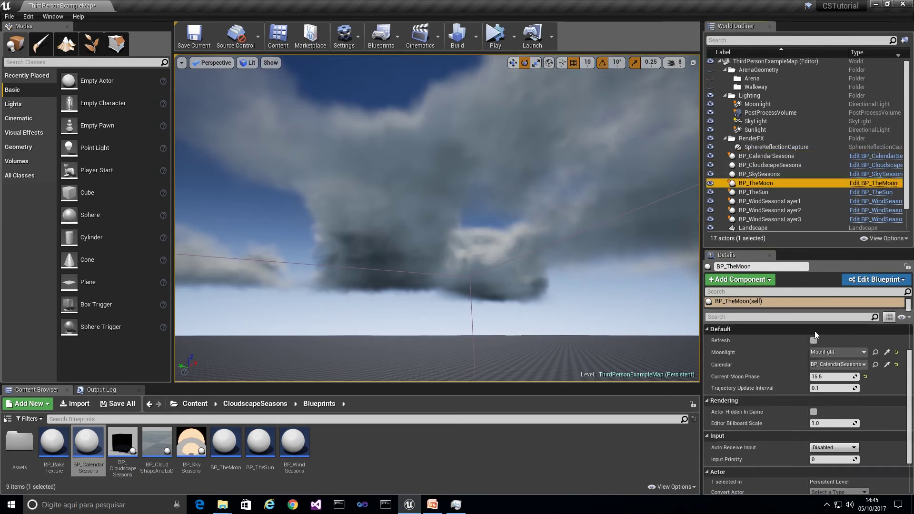
{"action": "left_click", "coordinate": [761, 192]}
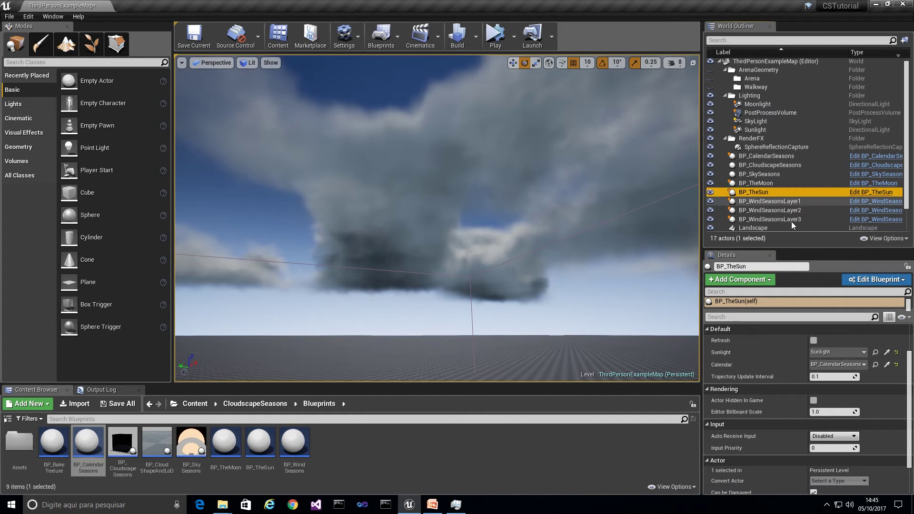
{"action": "left_click", "coordinate": [814, 340]}
{"action": "left_click", "coordinate": [761, 174]}
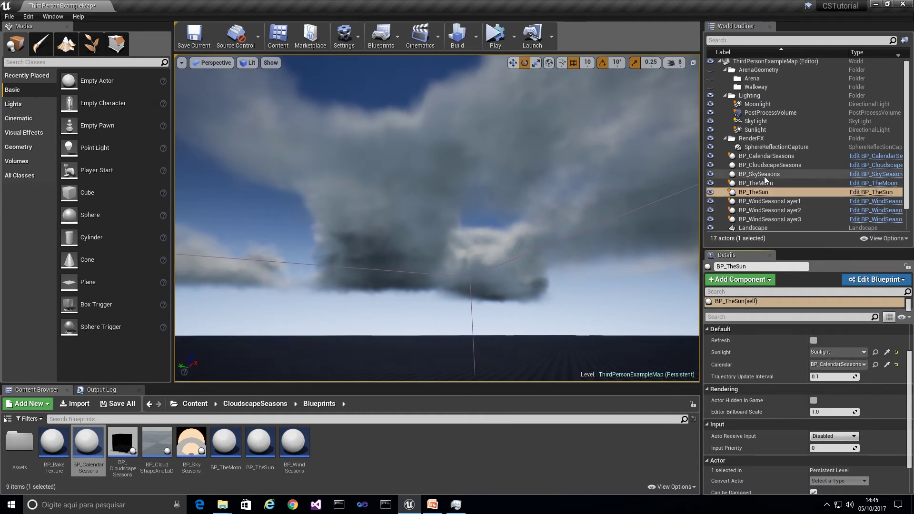
{"action": "left_click", "coordinate": [814, 340]}
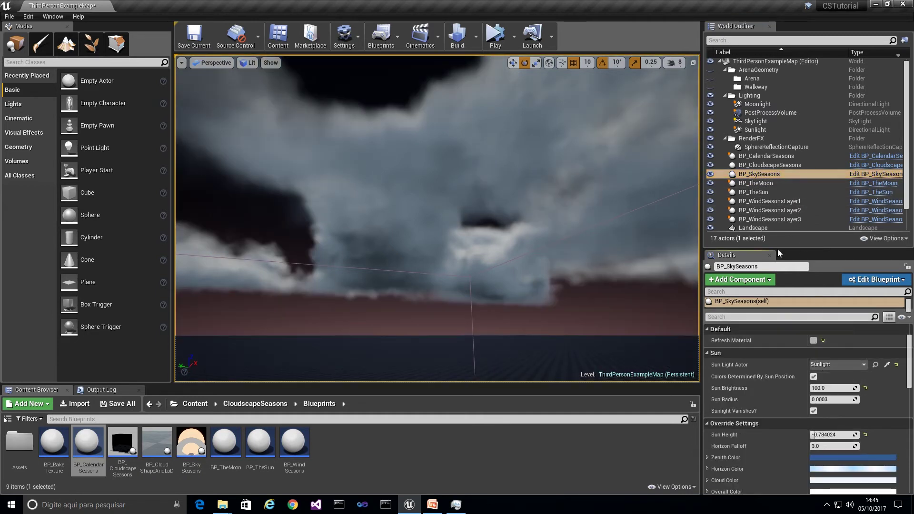
{"action": "left_click", "coordinate": [759, 166]}
{"action": "left_click", "coordinate": [814, 353]}
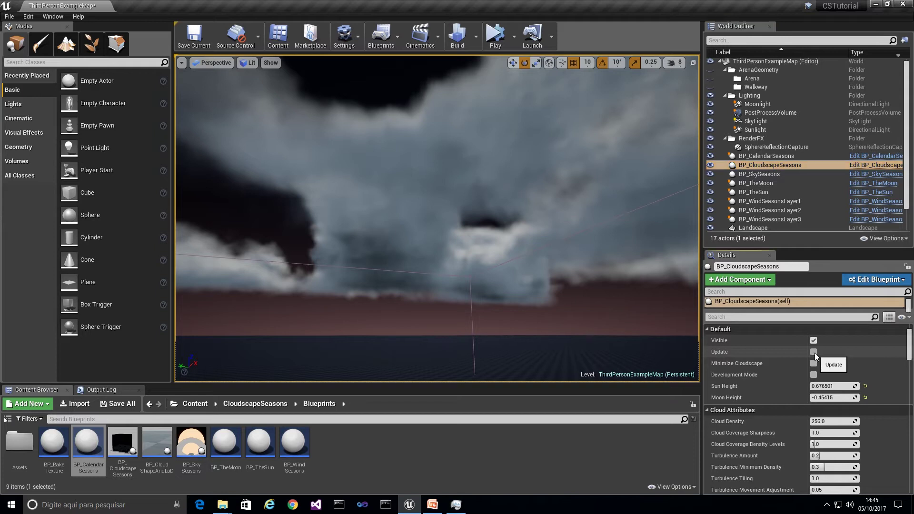
Examine the moon and night clouds in the viewport and in a play session of the level.
{"action": "right_click_drag", "start_coordinate": [575, 198], "coordinate": [414, 191]}
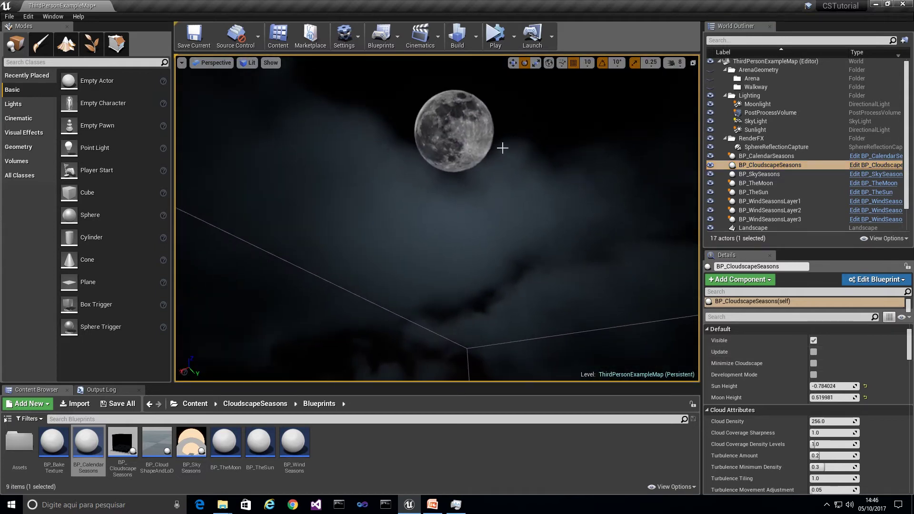
{"action": "right_click_drag", "start_coordinate": [495, 116], "coordinate": [390, 210]}
{"action": "right_click", "coordinate": [428, 195]}
{"action": "key", "text": "Escape"}
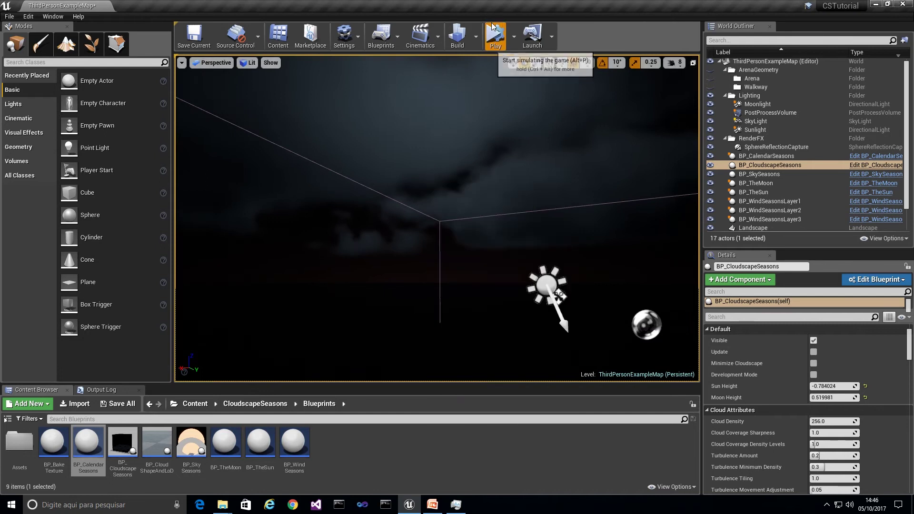
{"action": "left_click", "coordinate": [494, 33]}
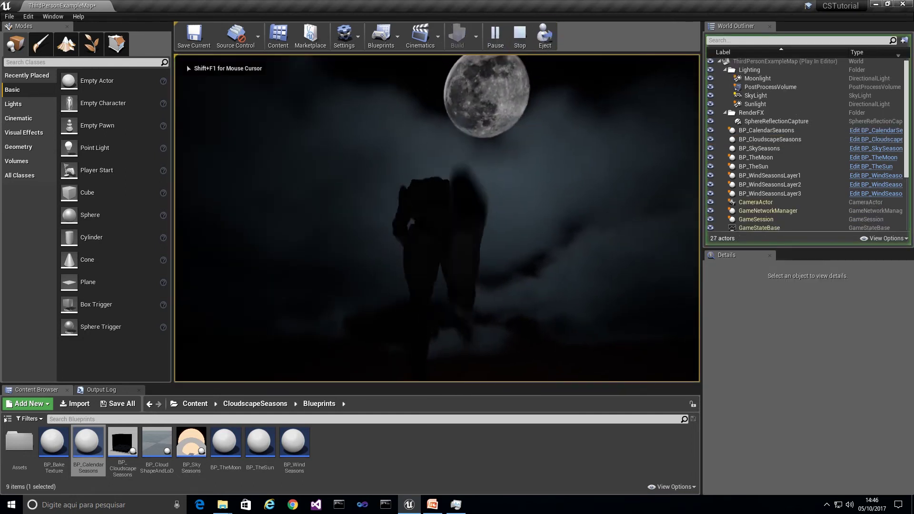
{"action": "key", "text": "shift+F1"}
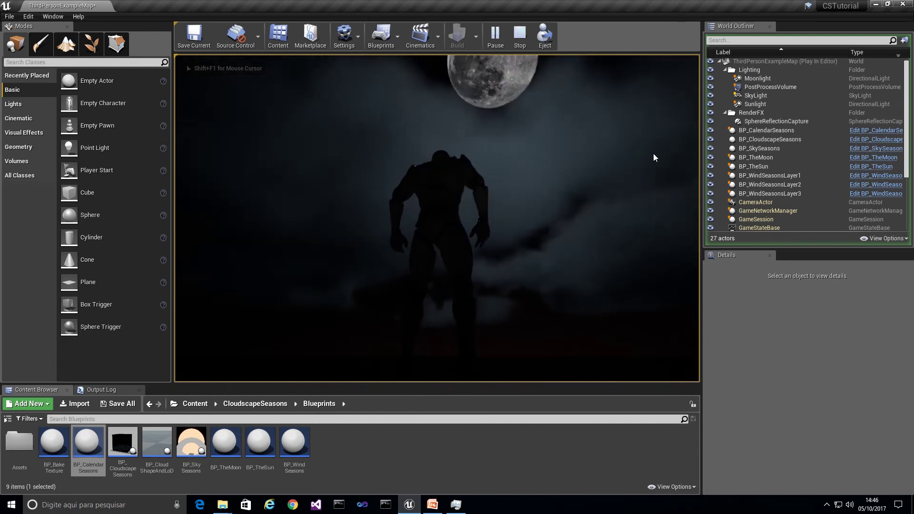
{"action": "key", "text": "Escape"}
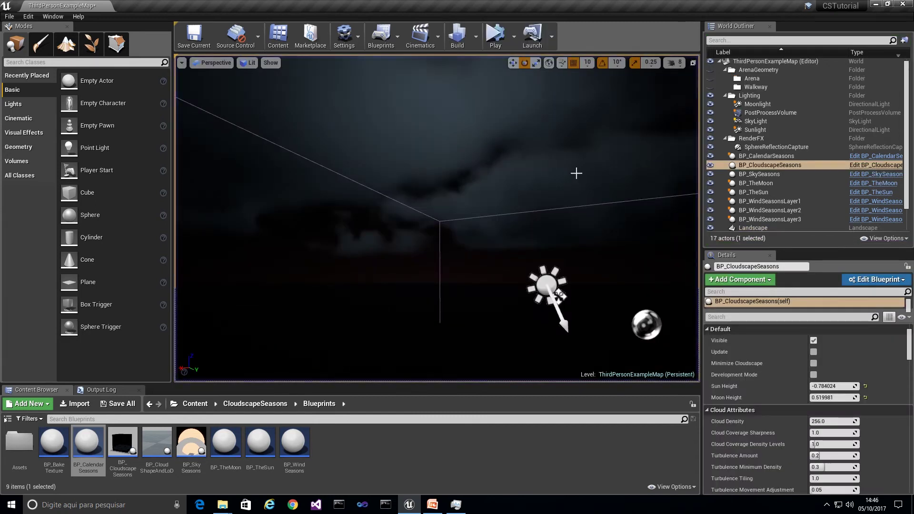
Set the Moon Radius of BP_SkySeasons to 0.11 and check the moon's size in the sky.
{"action": "left_click", "coordinate": [762, 174]}
{"action": "scroll", "coordinate": [825, 400], "scroll_direction": "down", "scroll_amount": 5}
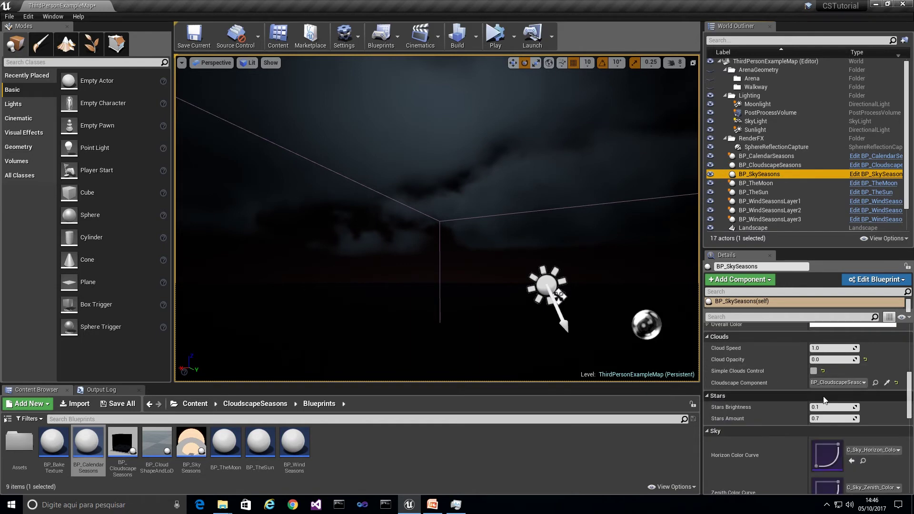
{"action": "left_click_drag", "start_coordinate": [908, 393], "coordinate": [908, 450]}
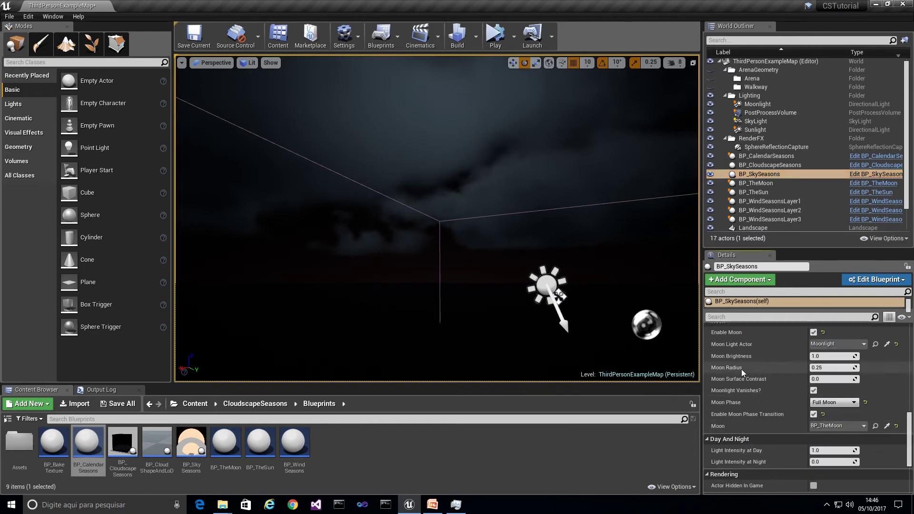
{"action": "left_click", "coordinate": [813, 367]}
{"action": "type", "text": "0.11"}
{"action": "key", "text": "Return"}
{"action": "right_click_drag", "start_coordinate": [637, 222], "coordinate": [645, 177]}
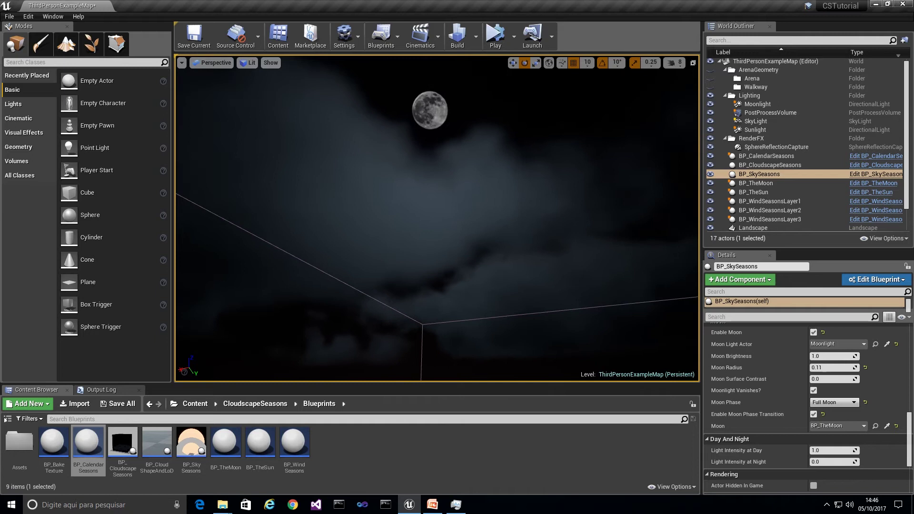
Set the Moon Brightness to 3 after trying 5, and preview the night sky in a short simulation.
{"action": "left_click", "coordinate": [827, 357]}
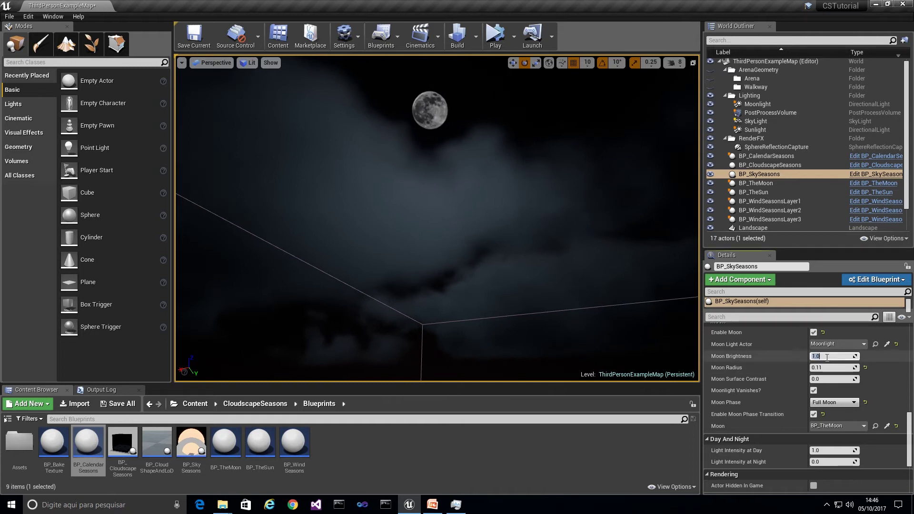
{"action": "type", "text": "5"}
{"action": "key", "text": "Return"}
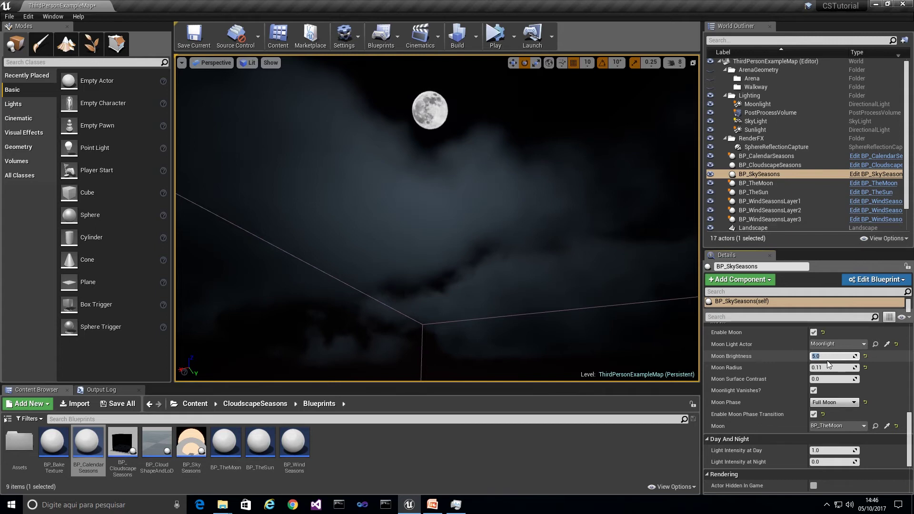
{"action": "type", "text": "3"}
{"action": "key", "text": "Return"}
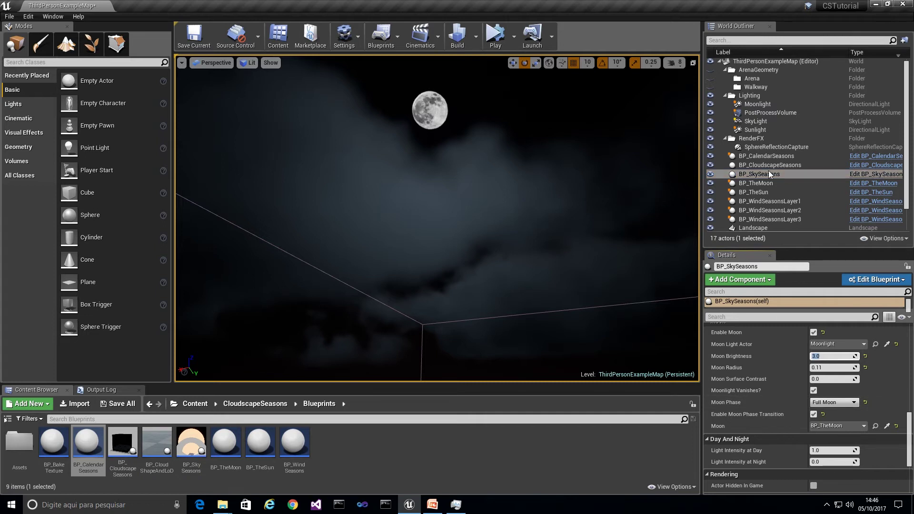
{"action": "left_click", "coordinate": [493, 34]}
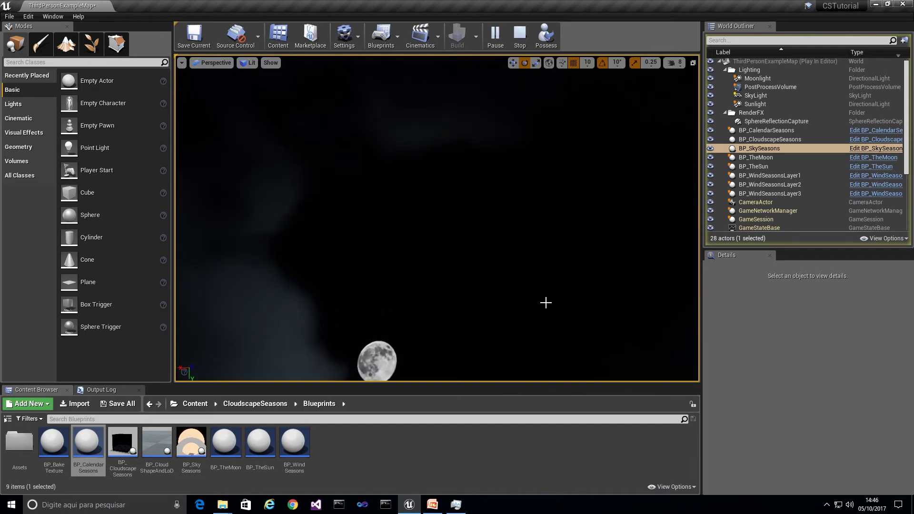
{"action": "left_click", "coordinate": [520, 32]}
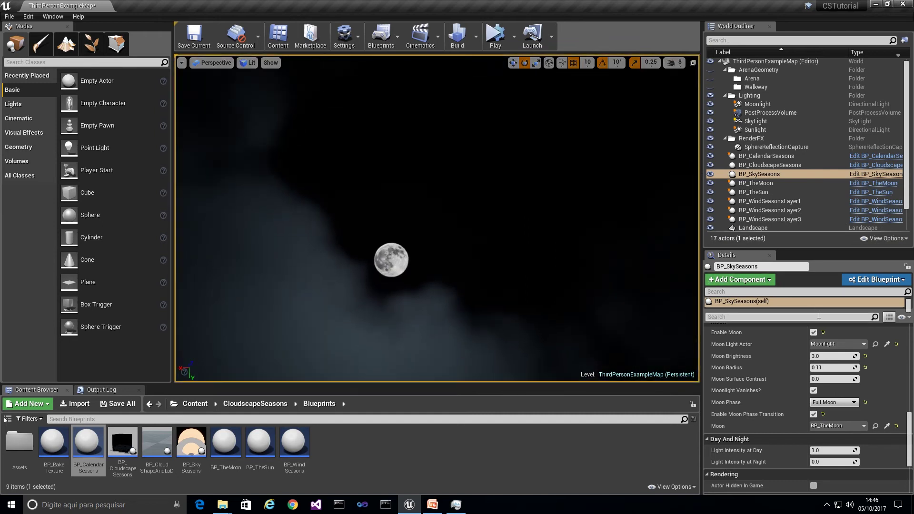
Raise the Stars Brightness of BP_SkySeasons to 8, trying 5 and 6 first.
{"action": "scroll", "coordinate": [784, 364], "scroll_direction": "up", "scroll_amount": 5}
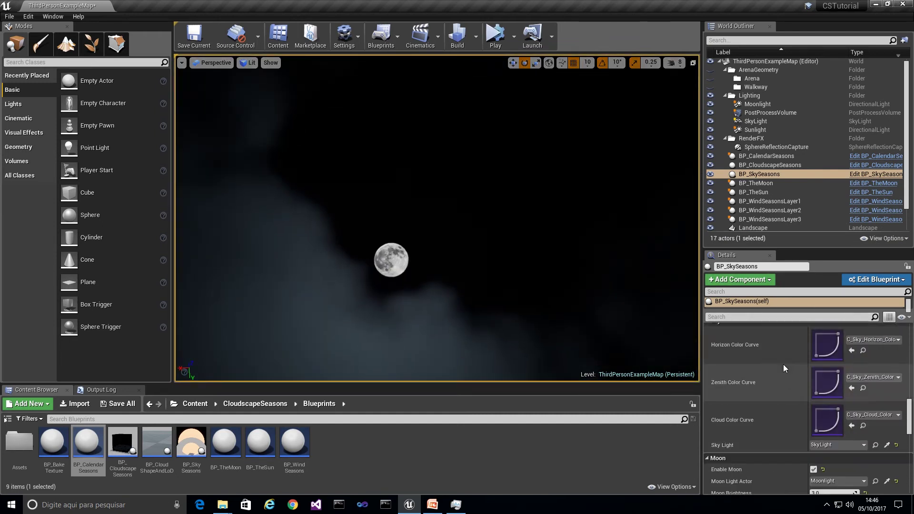
{"action": "left_click", "coordinate": [816, 357]}
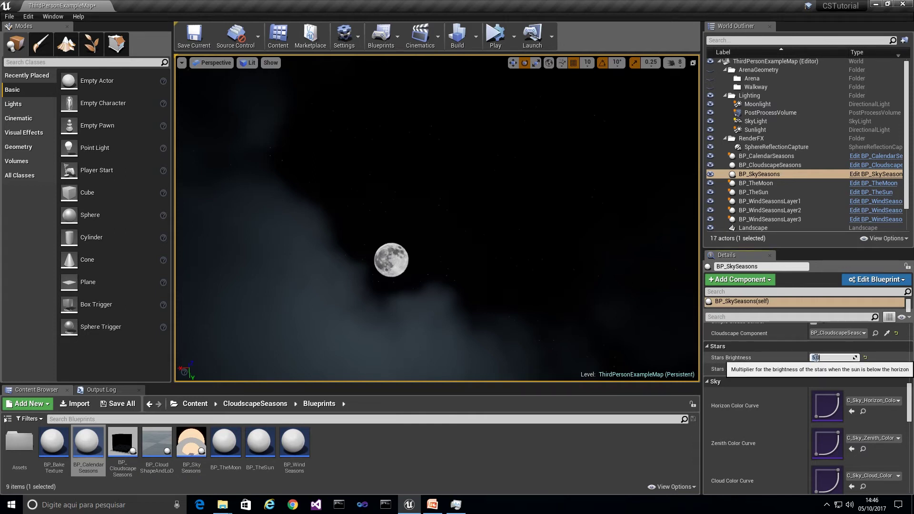
{"action": "key", "text": "Return"}
{"action": "right_click_drag", "start_coordinate": [645, 265], "coordinate": [644, 265]}
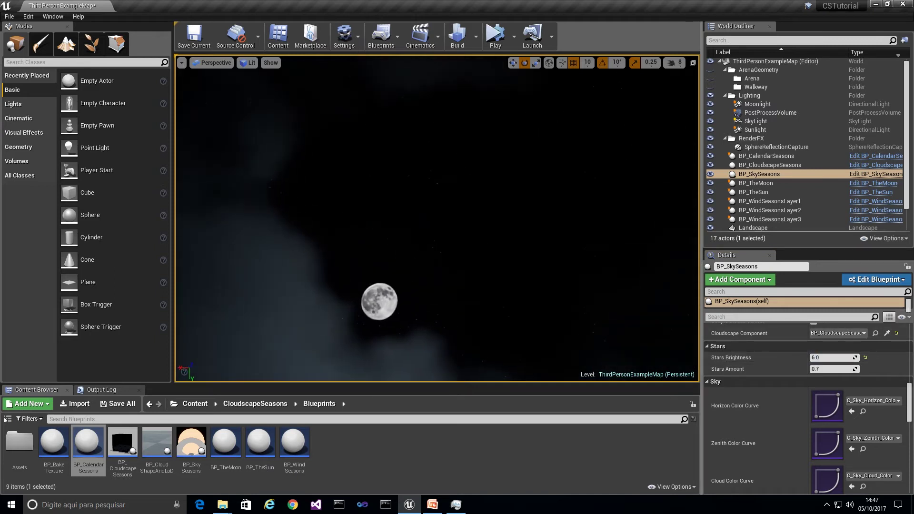
{"action": "left_click", "coordinate": [827, 357]}
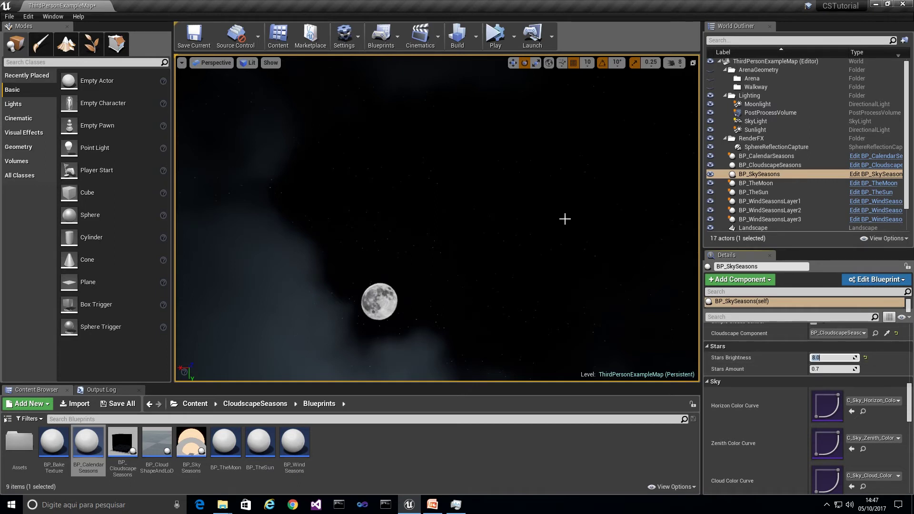
Try other Stars Amount values such as 0.5, restore 0.7, and start simulating the level.
{"action": "left_click", "coordinate": [827, 369]}
{"action": "type", "text": "1.0"}
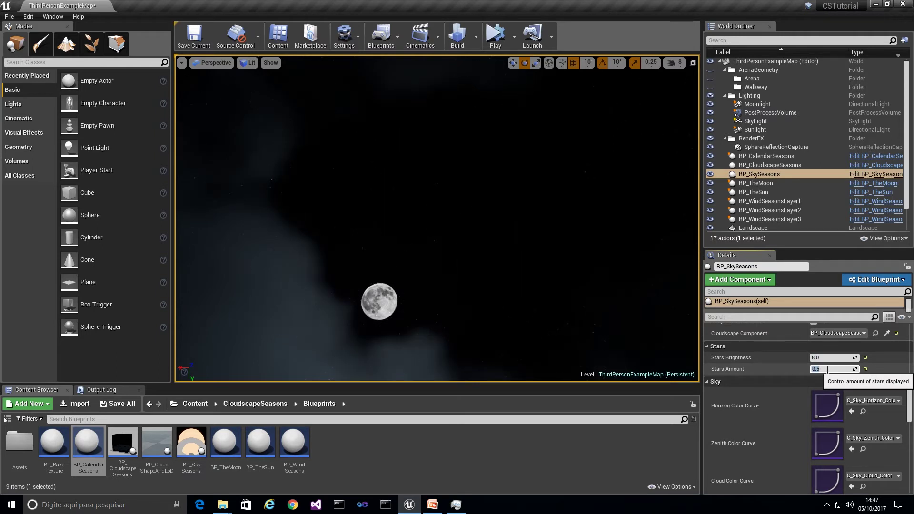
{"action": "type", "text": ".7"}
{"action": "right_click_drag", "start_coordinate": [538, 247], "coordinate": [524, 338]}
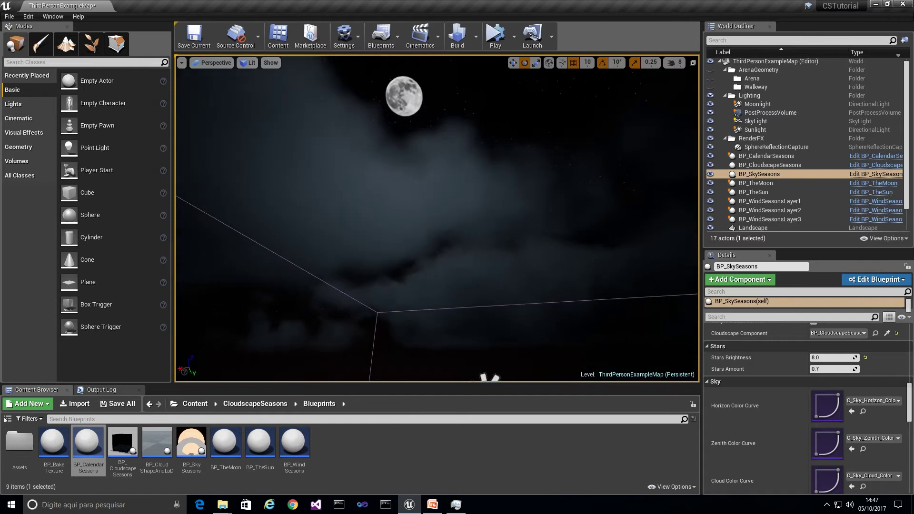
{"action": "left_click", "coordinate": [495, 38]}
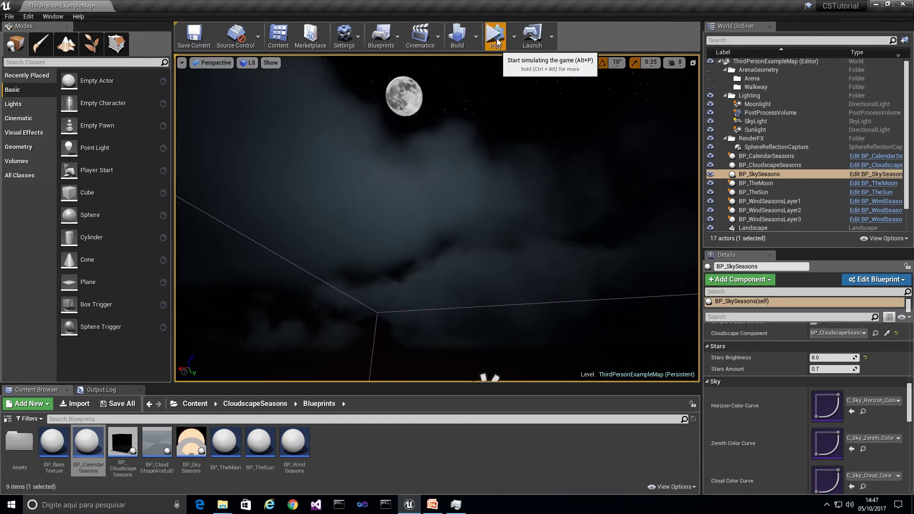
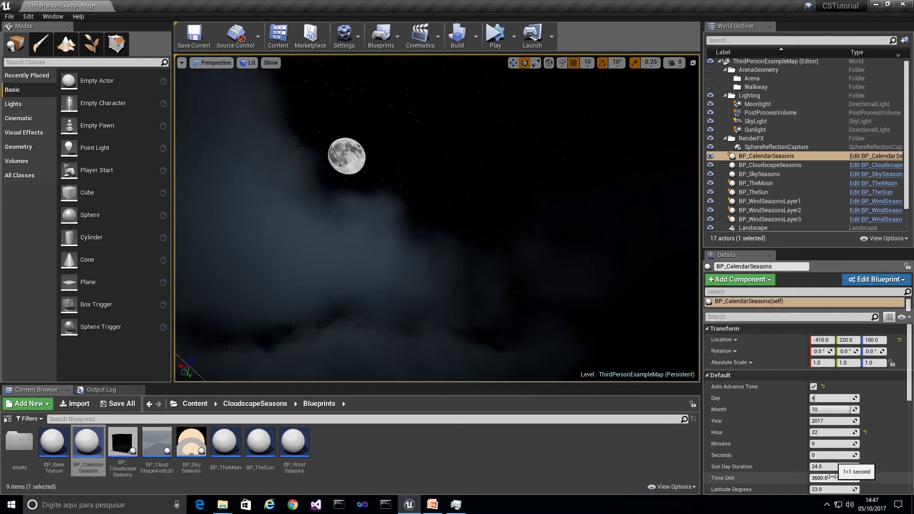
Set the Time Unit of BP_CalendarSeasons to 10 and simulate the level to watch the moon and sky change.
{"action": "left_click", "coordinate": [830, 448]}
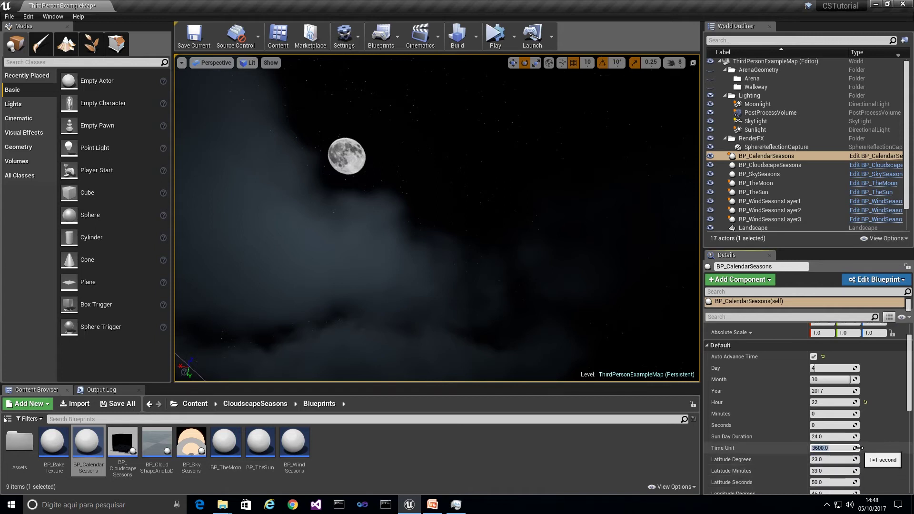
{"action": "type", "text": "10"}
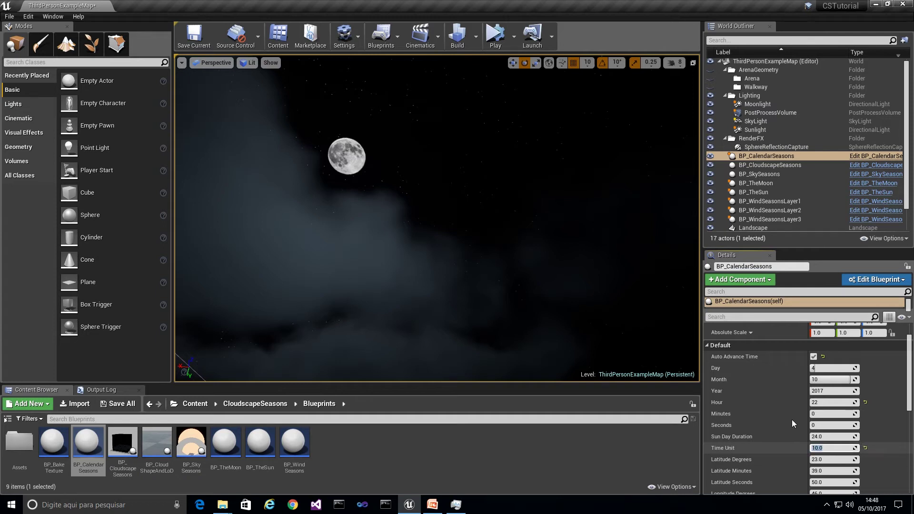
{"action": "left_click", "coordinate": [495, 34]}
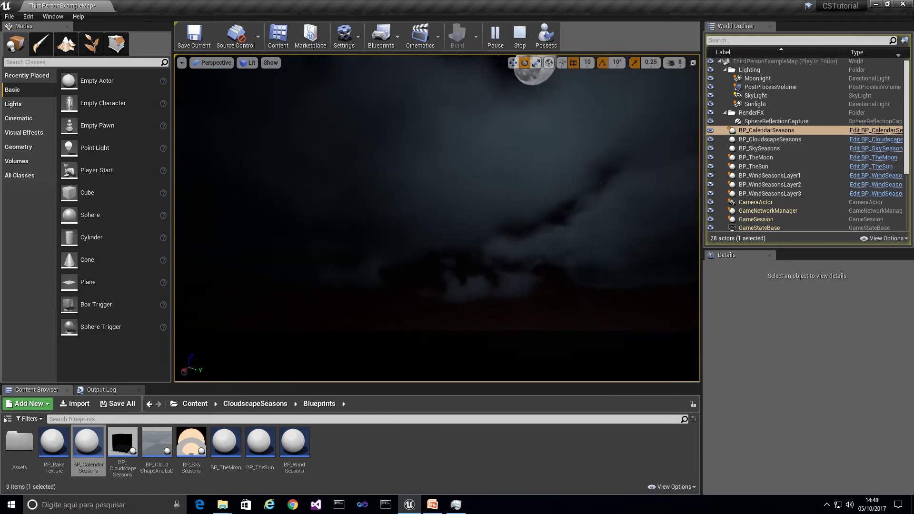
{"action": "mouse_move", "coordinate": [510, 159]}
{"action": "right_mouse_down"}
{"action": "mouse_move", "coordinate": [528, 183]}
{"action": "mouse_move", "coordinate": [516, 161]}
{"action": "right_mouse_up"}
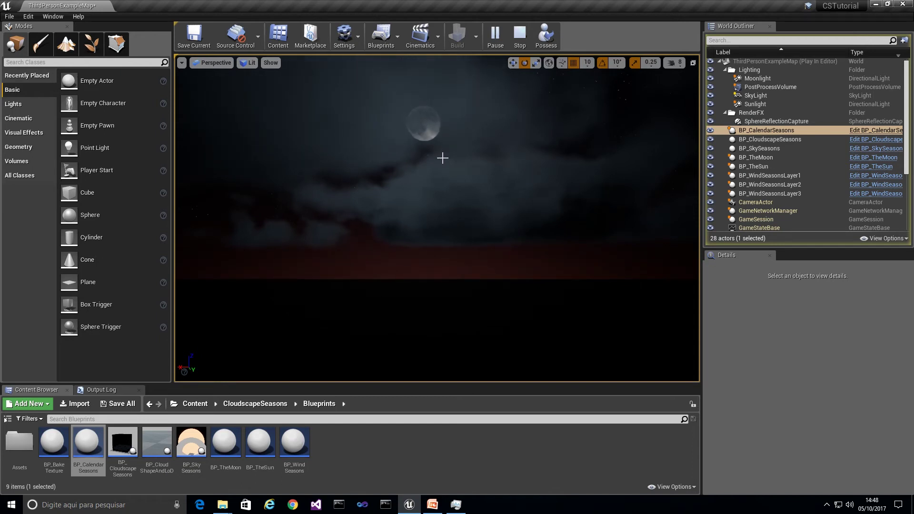
{"action": "mouse_move", "coordinate": [494, 153]}
{"action": "right_mouse_down"}
{"action": "mouse_move", "coordinate": [542, 148]}
{"action": "mouse_move", "coordinate": [504, 150]}
{"action": "right_mouse_up"}
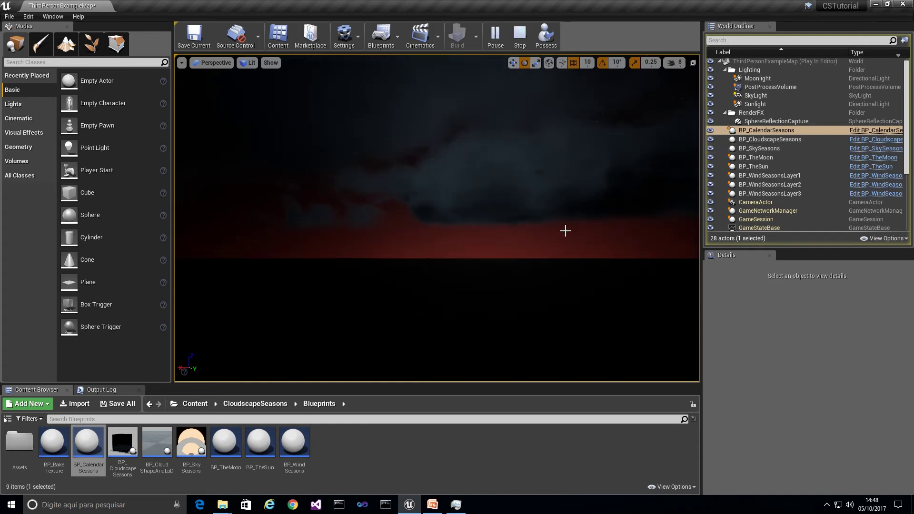
Look around the simulated level to watch the sky, clouds and moon near the horizon as time advances.
{"action": "right_click_drag", "start_coordinate": [565, 231], "coordinate": [595, 228]}
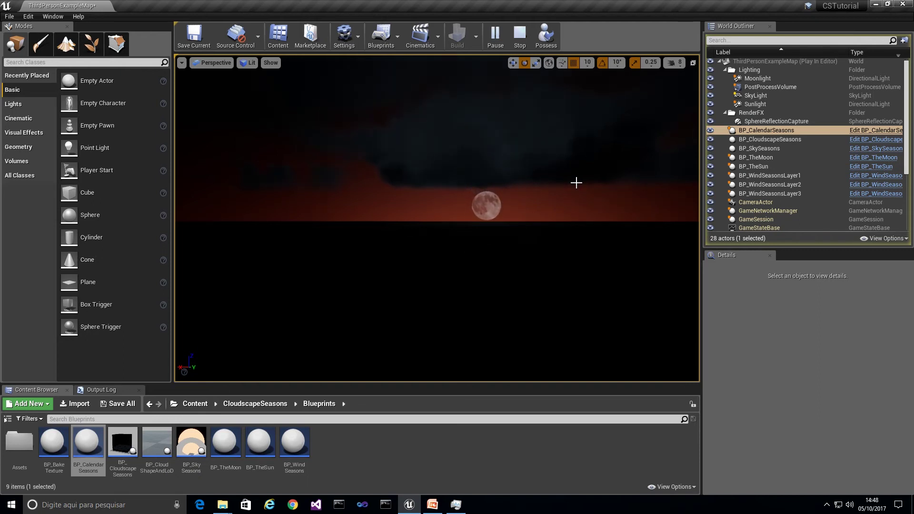
{"action": "right_click_drag", "start_coordinate": [576, 183], "coordinate": [470, 199]}
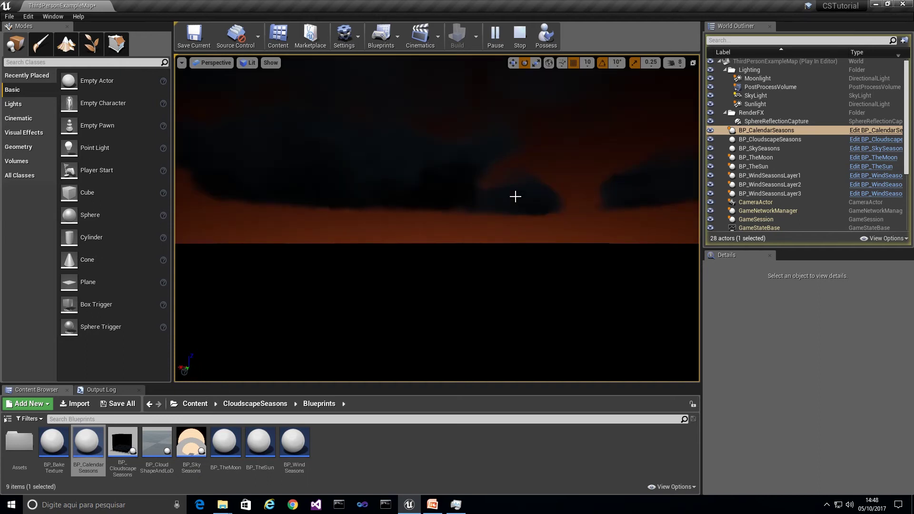
{"action": "right_click_drag", "start_coordinate": [471, 194], "coordinate": [409, 157]}
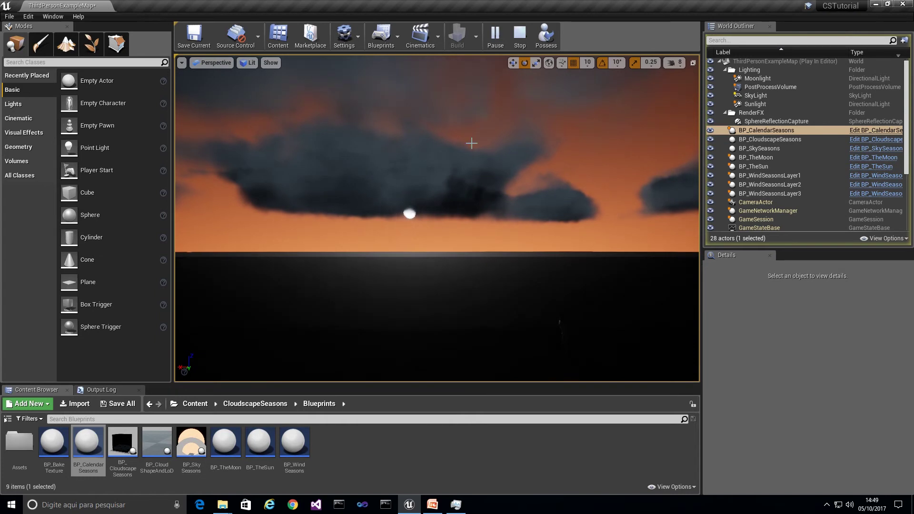
Possess the third-person character in the simulation and run it around the landscape to view the animated sky.
{"action": "left_click", "coordinate": [545, 33]}
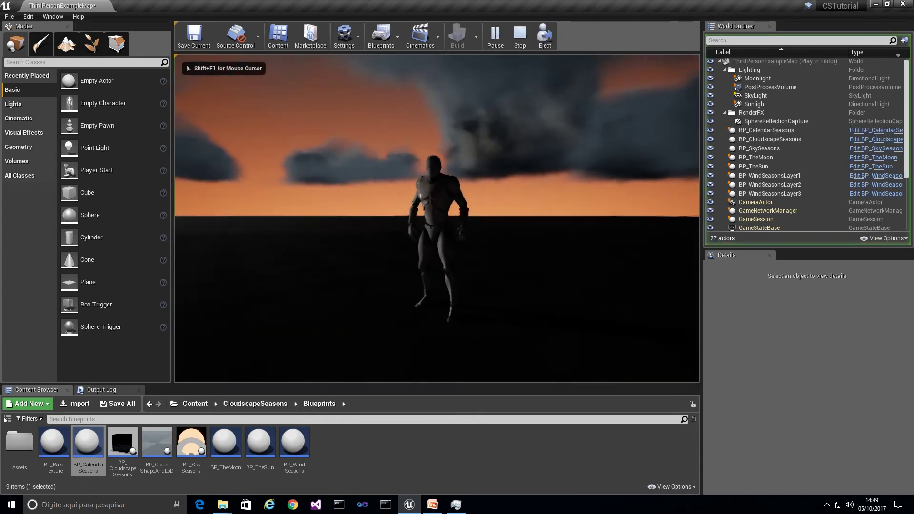
{"action": "key", "text": "w"}
{"action": "key", "text": "a"}
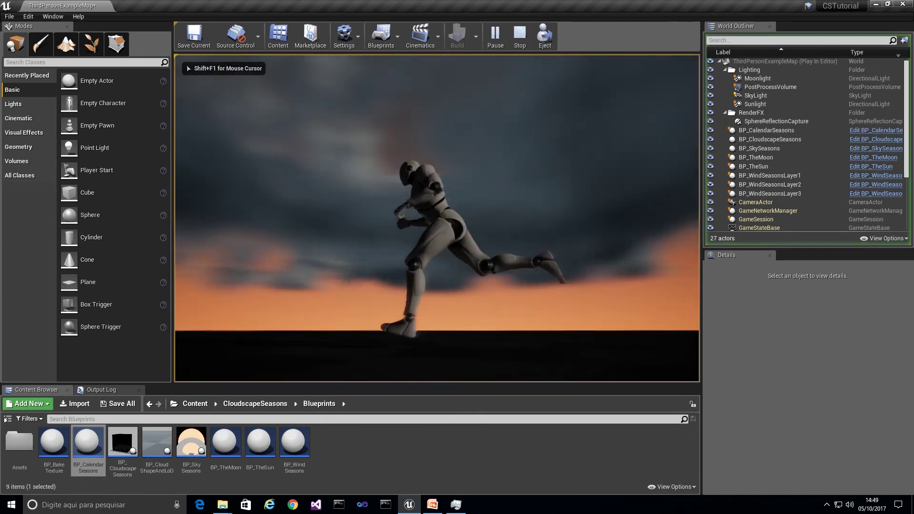
{"action": "key", "text": "w"}
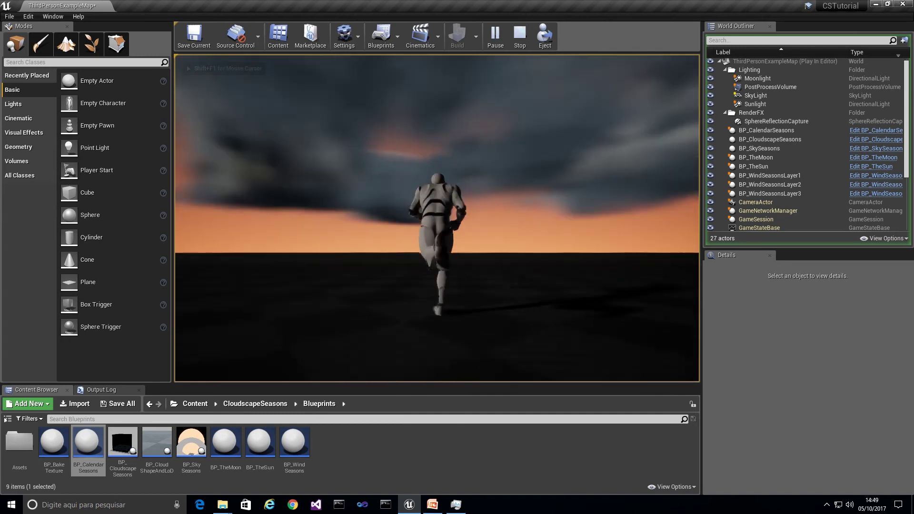
{"action": "key", "text": "s"}
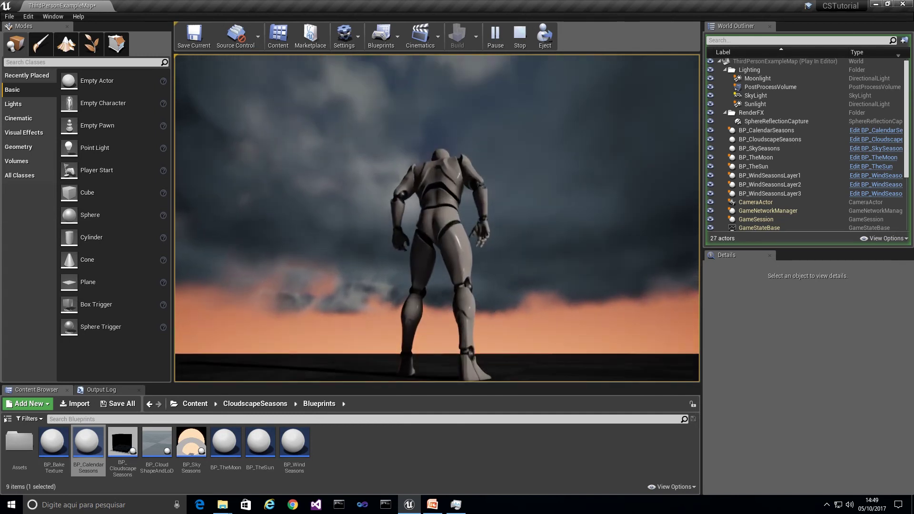
{"action": "key", "text": "w"}
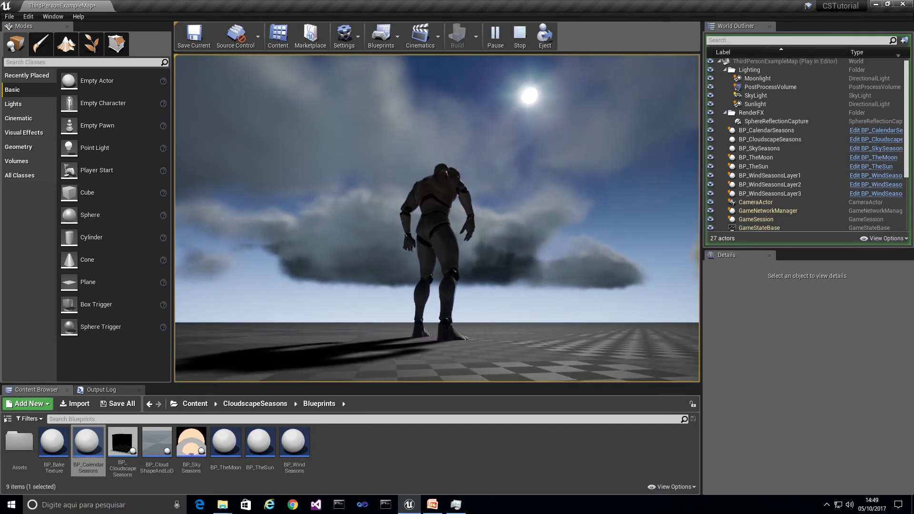
Stop the simulation and look toward the moon in the editor's night sky.
{"action": "key", "text": "Escape"}
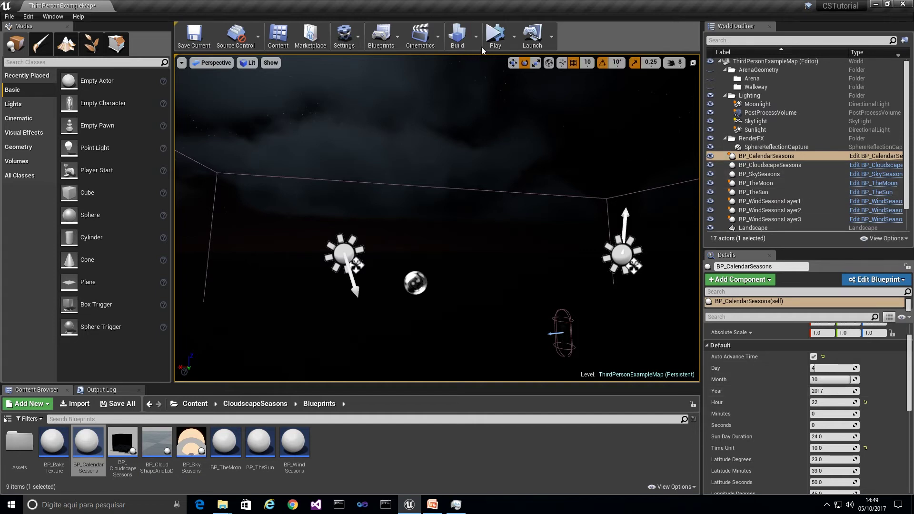
{"action": "right_click_drag", "start_coordinate": [506, 113], "coordinate": [400, 57]}
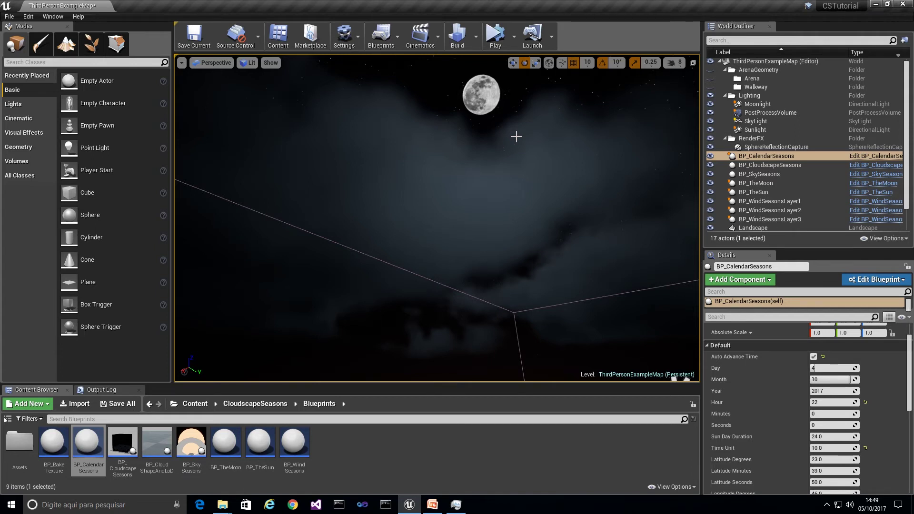
{"action": "right_click_drag", "start_coordinate": [393, 153], "coordinate": [395, 154]}
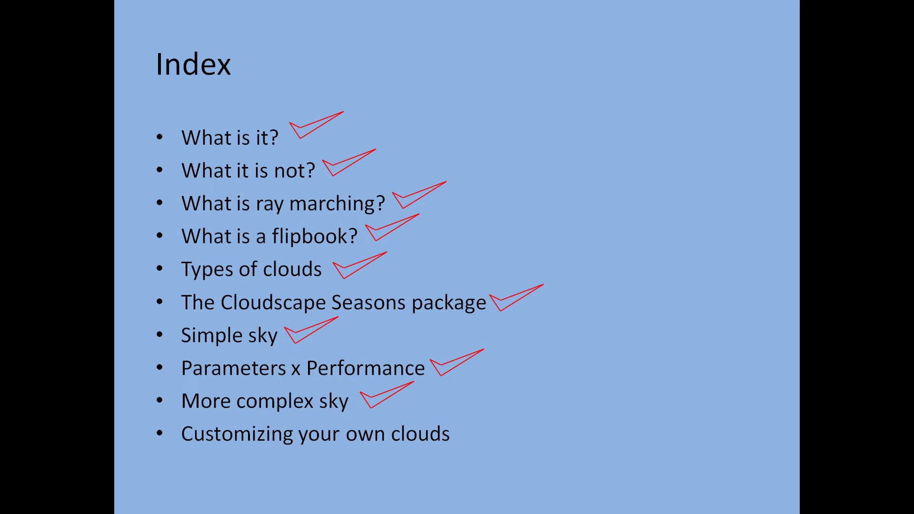
{"action": "key", "text": "Right"}
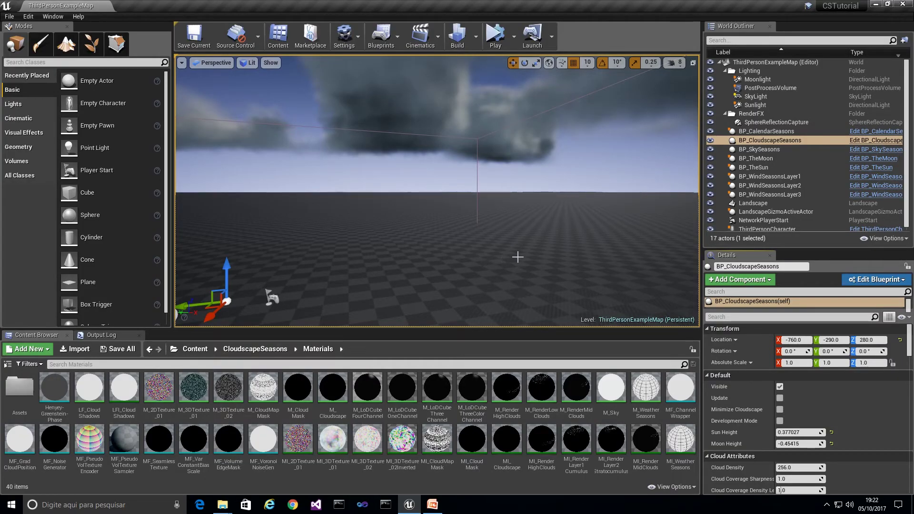
Inspect the daytime clouds around the level and bring the cloud material settings of BP_CloudscapeSeasons into view.
{"action": "right_click_drag", "start_coordinate": [517, 257], "coordinate": [486, 204]}
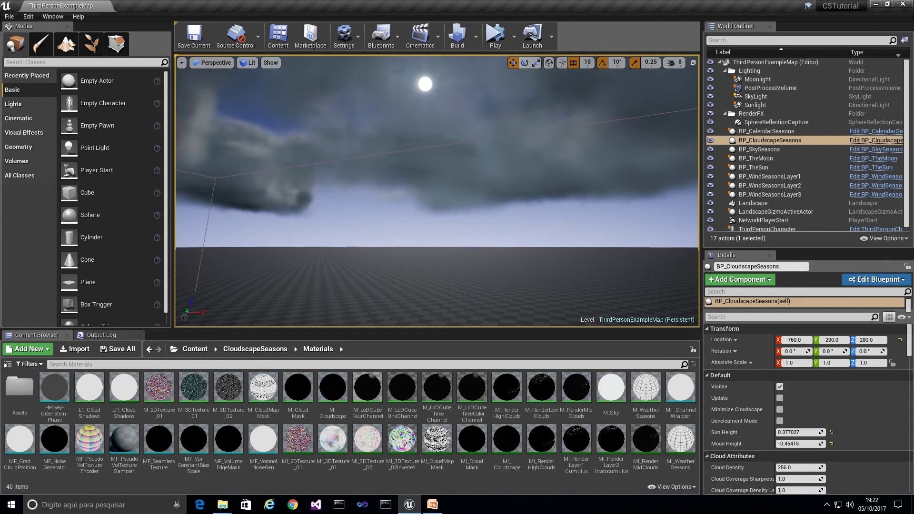
{"action": "right_click_drag", "start_coordinate": [551, 214], "coordinate": [546, 262]}
{"action": "right_click_drag", "start_coordinate": [547, 219], "coordinate": [606, 243]}
{"action": "left_click_drag", "start_coordinate": [910, 348], "coordinate": [908, 387]}
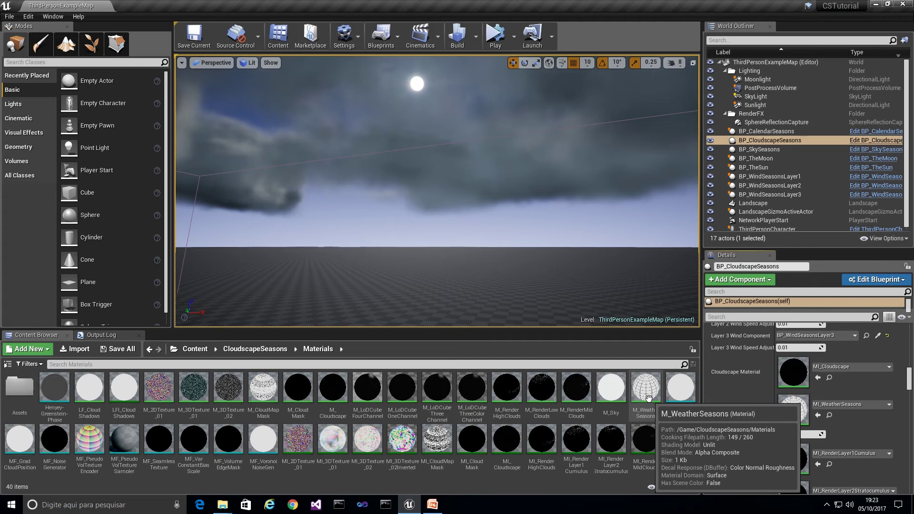
Open the M_WeatherSeasons material and inspect its LowCloudsTexture, MidCloudsTexture and HighCloudsTexture parameters.
{"action": "double_click", "coordinate": [648, 398]}
{"action": "scroll", "coordinate": [555, 278], "scroll_direction": "down", "scroll_amount": 6}
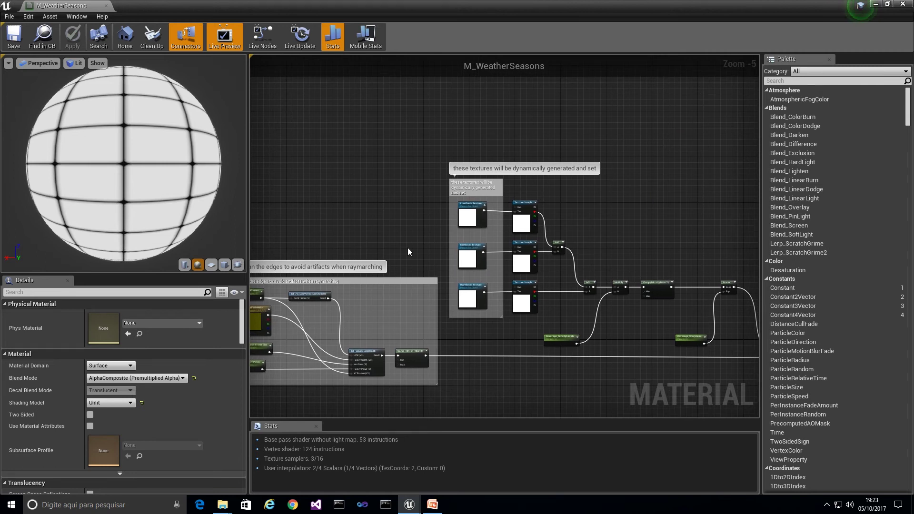
{"action": "scroll", "coordinate": [408, 252], "scroll_direction": "up", "scroll_amount": 3}
{"action": "right_click_drag", "start_coordinate": [519, 198], "coordinate": [313, 211]}
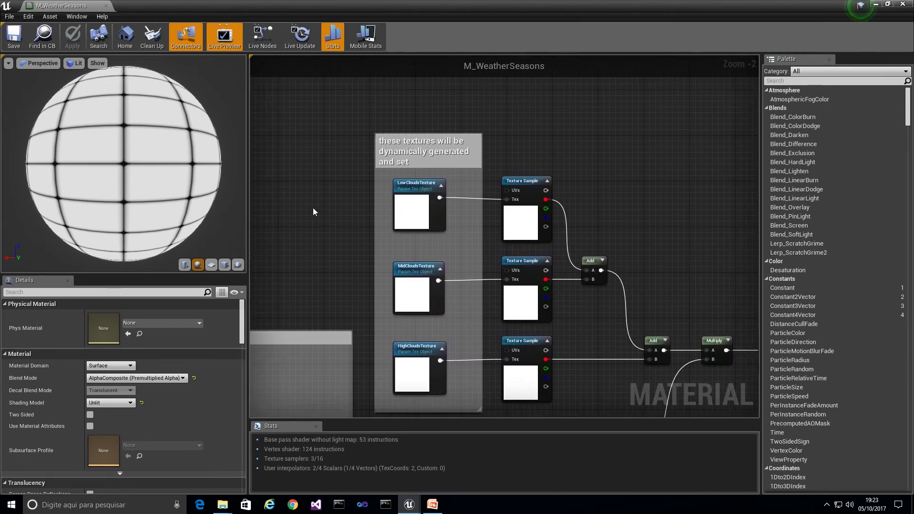
{"action": "left_click", "coordinate": [414, 200]}
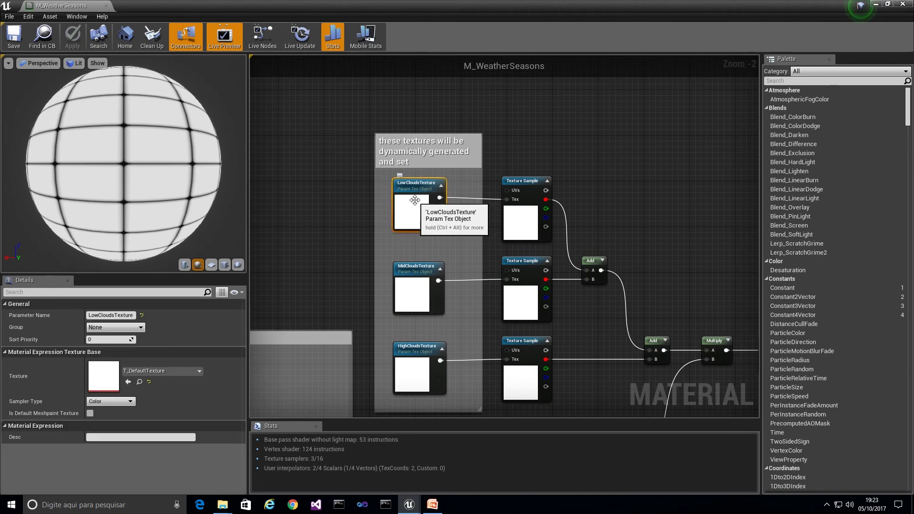
{"action": "left_click", "coordinate": [403, 282]}
{"action": "left_click", "coordinate": [407, 365]}
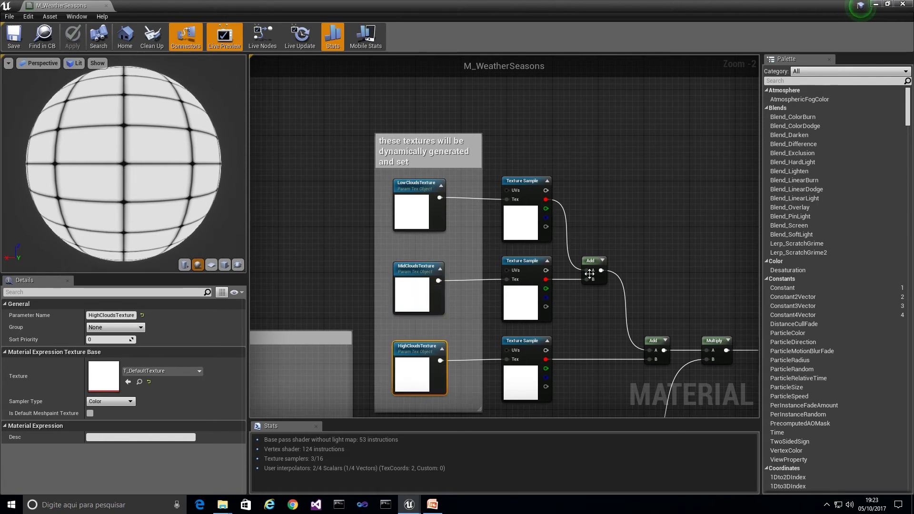
Trace the M_WeatherSeasons graph from the added cloud textures to the material's result node and back.
{"action": "right_click_drag", "start_coordinate": [567, 414], "coordinate": [544, 256]}
{"action": "right_click_drag", "start_coordinate": [605, 324], "coordinate": [548, 271]}
{"action": "right_click_drag", "start_coordinate": [631, 281], "coordinate": [491, 277]}
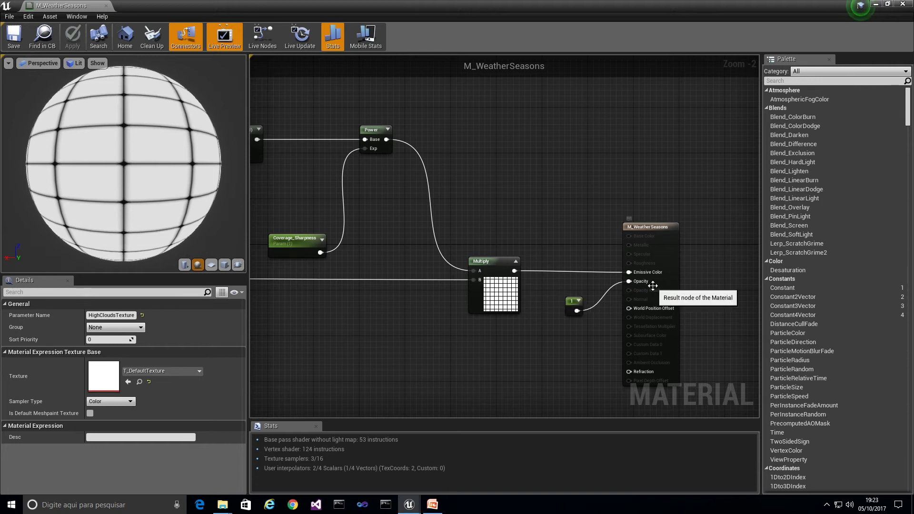
{"action": "right_click_drag", "start_coordinate": [467, 178], "coordinate": [848, 236]}
{"action": "right_click_drag", "start_coordinate": [375, 171], "coordinate": [531, 288]}
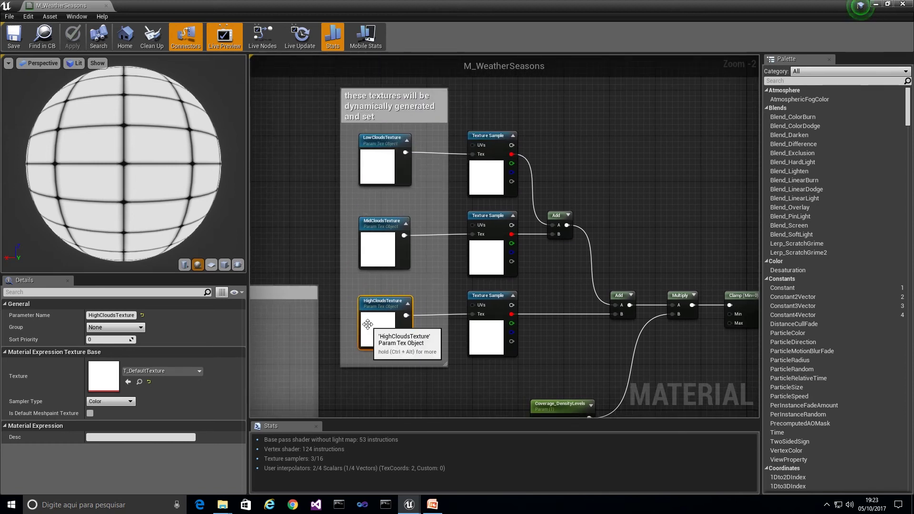
Dock the M_WeatherSeasons editor alongside the level and review the layer 1 to 3 cloud materials of BP_CloudscapeSeasons.
{"action": "left_click_drag", "start_coordinate": [67, 7], "coordinate": [116, 6]}
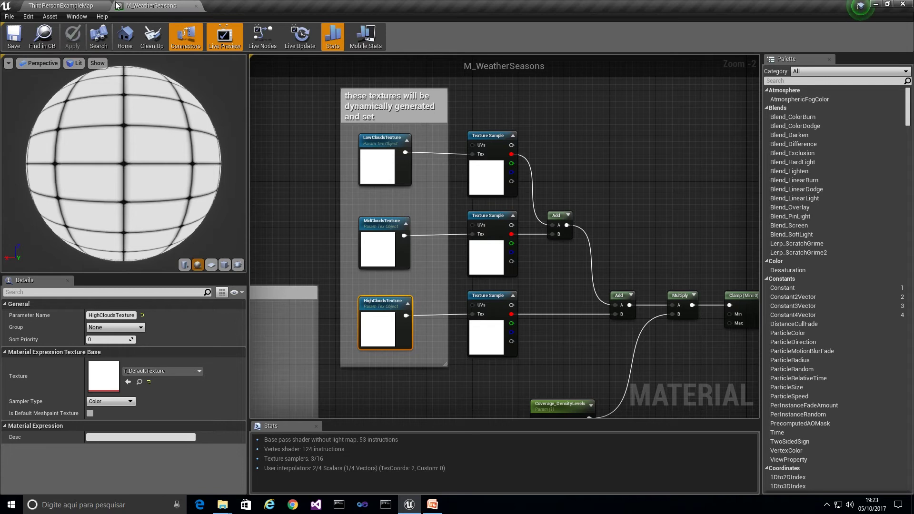
{"action": "left_click", "coordinate": [109, 5]}
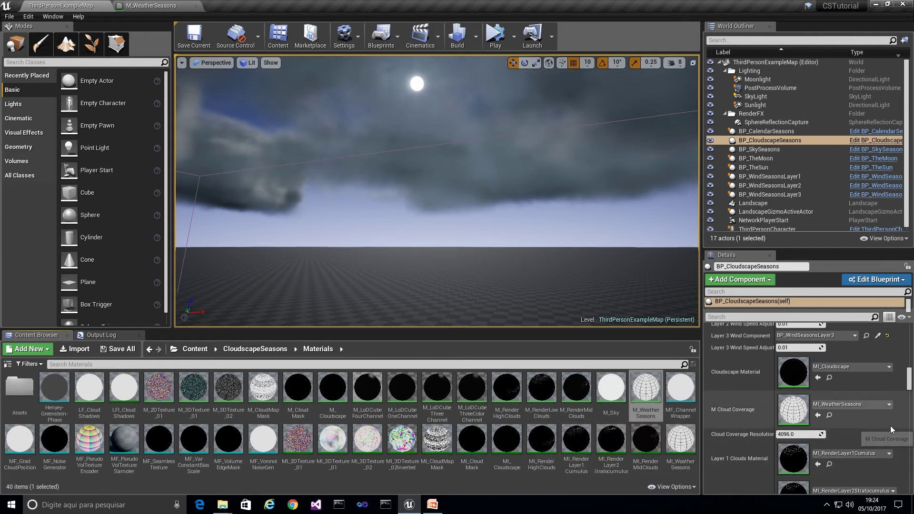
{"action": "scroll", "coordinate": [881, 427], "scroll_direction": "down", "scroll_amount": 1}
{"action": "scroll", "coordinate": [881, 427], "scroll_direction": "down", "scroll_amount": 1}
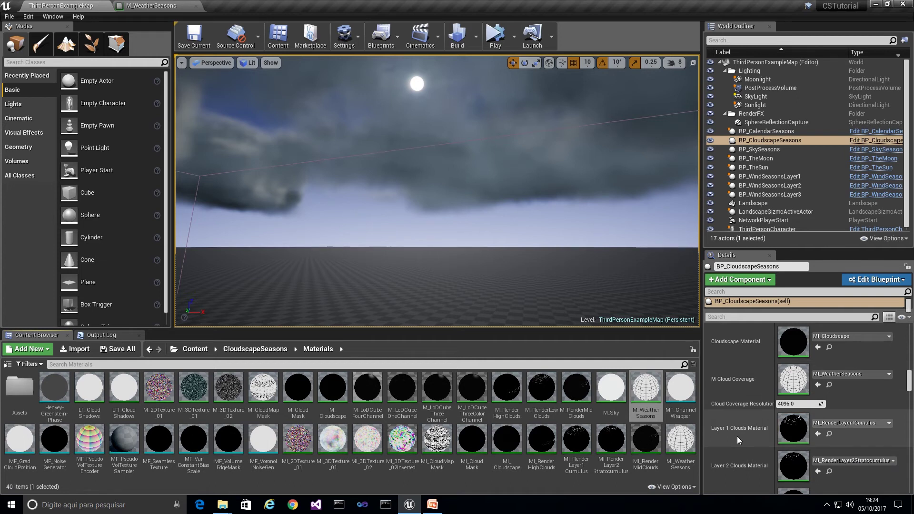
{"action": "scroll", "coordinate": [737, 463], "scroll_direction": "down", "scroll_amount": 2}
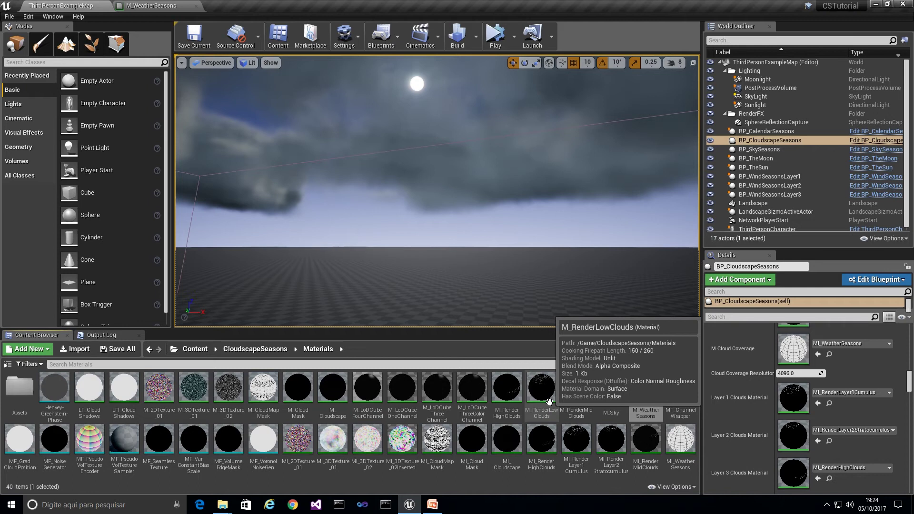
Open the M_RenderLowClouds material and locate the Low Altitude Clouds node group in its graph.
{"action": "double_click", "coordinate": [542, 388]}
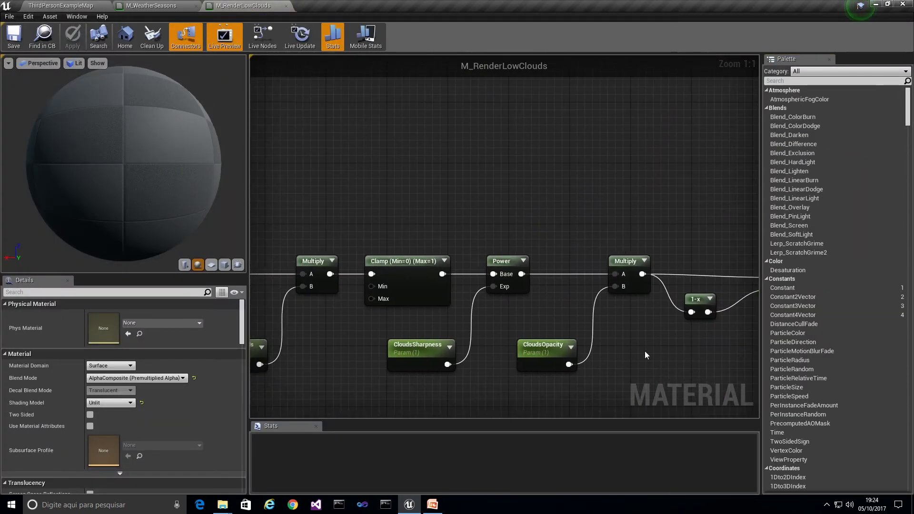
{"action": "scroll", "coordinate": [505, 353], "scroll_direction": "down", "scroll_amount": 3}
{"action": "right_click_drag", "start_coordinate": [381, 371], "coordinate": [672, 341]}
{"action": "right_click_drag", "start_coordinate": [316, 323], "coordinate": [527, 305]}
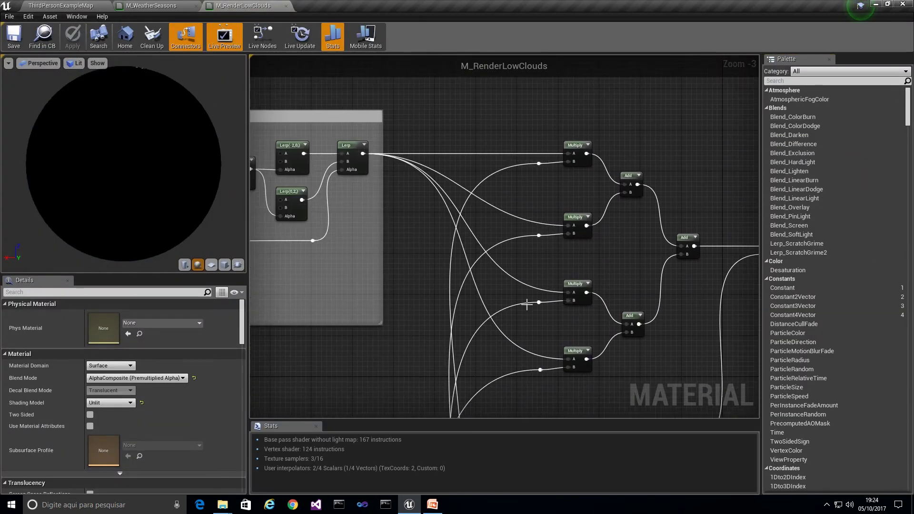
{"action": "scroll", "coordinate": [467, 343], "scroll_direction": "down", "scroll_amount": 5}
{"action": "right_click_drag", "start_coordinate": [467, 343], "coordinate": [406, 258]}
{"action": "right_click_drag", "start_coordinate": [373, 144], "coordinate": [405, 119]}
{"action": "scroll", "coordinate": [403, 199], "scroll_direction": "up", "scroll_amount": 6}
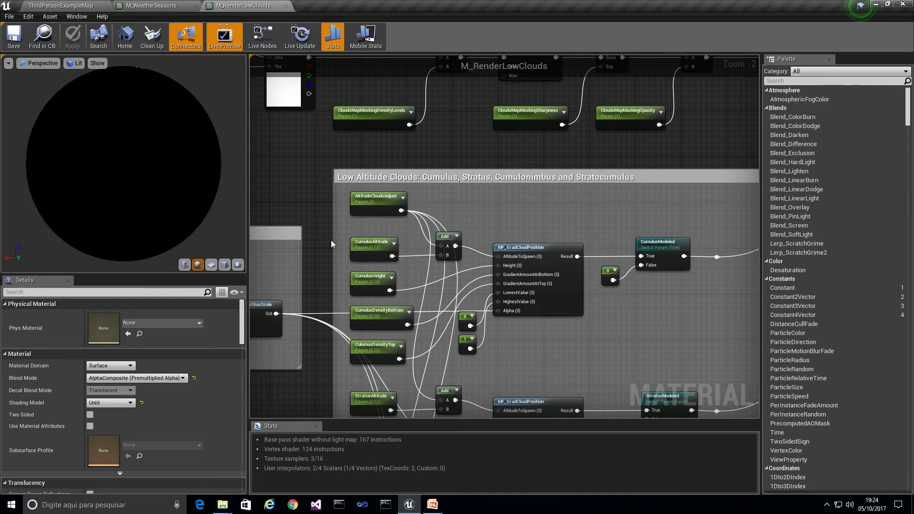
Examine the altitude, height and density parameters for cumulus, stratus, cumulonimbus and stratocumulus clouds in the Low Altitude Clouds group.
{"action": "right_click_drag", "start_coordinate": [331, 240], "coordinate": [319, 146]}
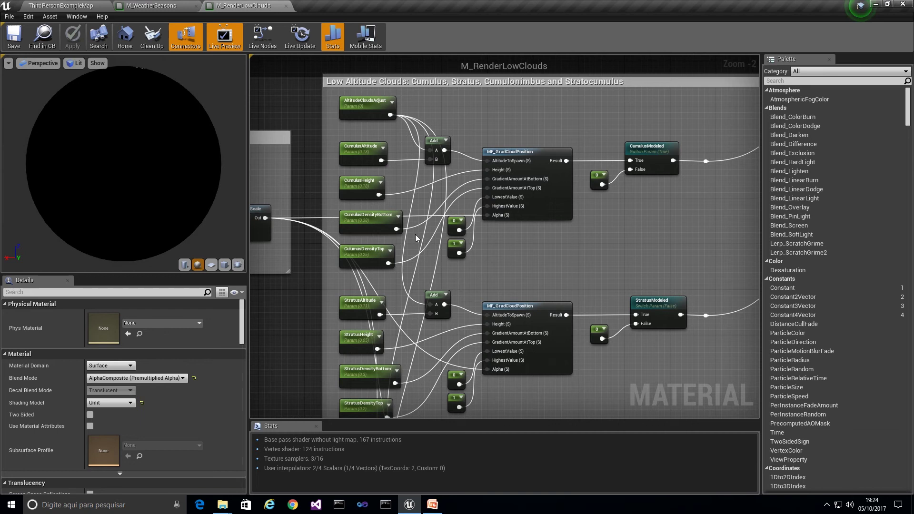
{"action": "right_click_drag", "start_coordinate": [410, 294], "coordinate": [338, 167]}
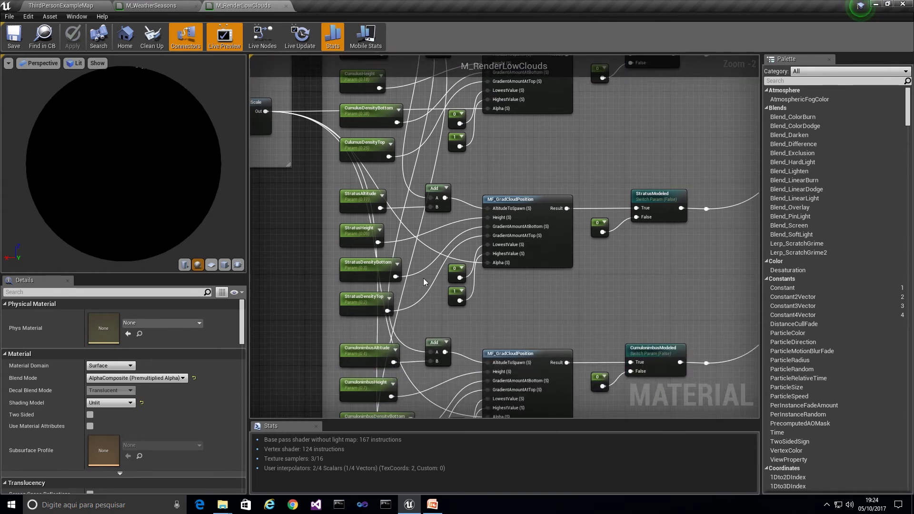
{"action": "right_click_drag", "start_coordinate": [425, 266], "coordinate": [450, 176]}
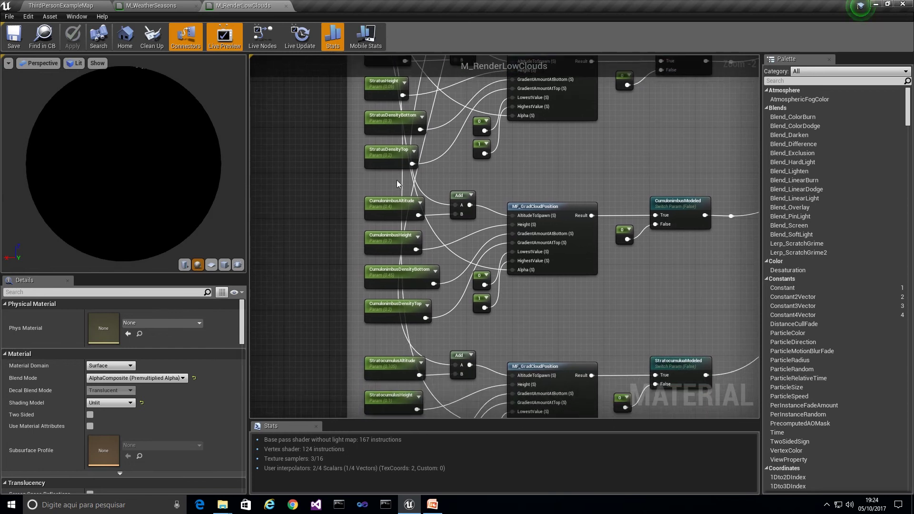
{"action": "right_click_drag", "start_coordinate": [443, 308], "coordinate": [435, 213]}
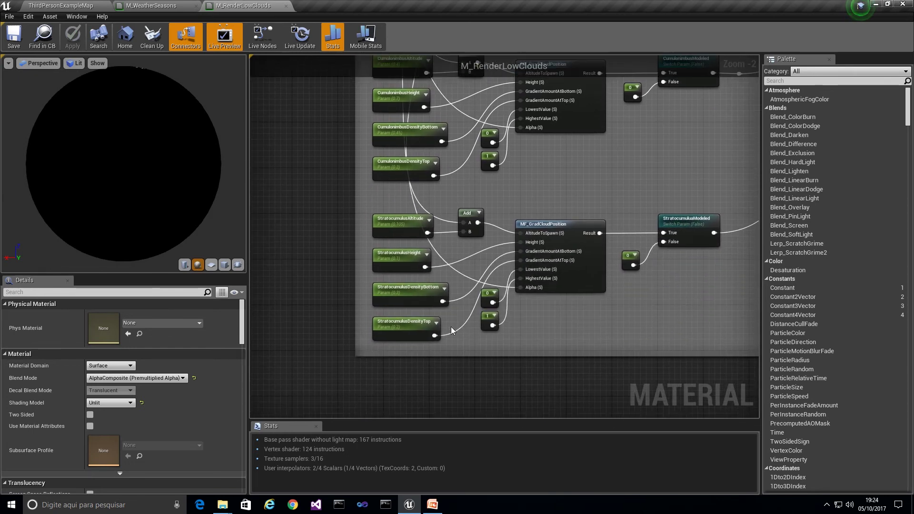
Follow the M_RenderLowClouds graph from the modeled cloud switches through sharpness and opacity to its result node.
{"action": "right_click_drag", "start_coordinate": [599, 186], "coordinate": [437, 289]}
{"action": "right_click_drag", "start_coordinate": [458, 143], "coordinate": [428, 214]}
{"action": "right_click_drag", "start_coordinate": [487, 125], "coordinate": [313, 379]}
{"action": "right_click_drag", "start_coordinate": [470, 249], "coordinate": [415, 363]}
{"action": "right_click_drag", "start_coordinate": [485, 178], "coordinate": [351, 212]}
{"action": "right_click_drag", "start_coordinate": [572, 243], "coordinate": [372, 227]}
{"action": "right_click_drag", "start_coordinate": [490, 234], "coordinate": [323, 231]}
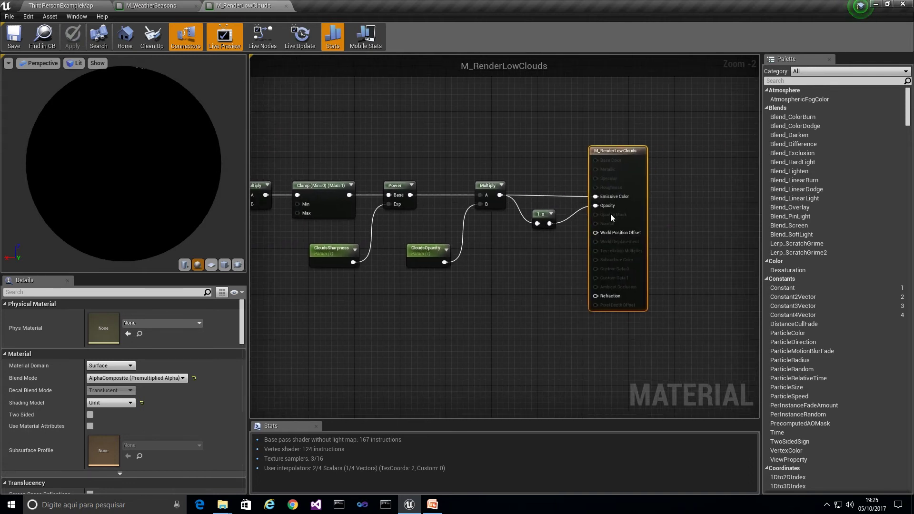
Review the whole M_RenderLowClouds graph in overview and close that material.
{"action": "scroll", "coordinate": [393, 141], "scroll_direction": "down", "scroll_amount": 5}
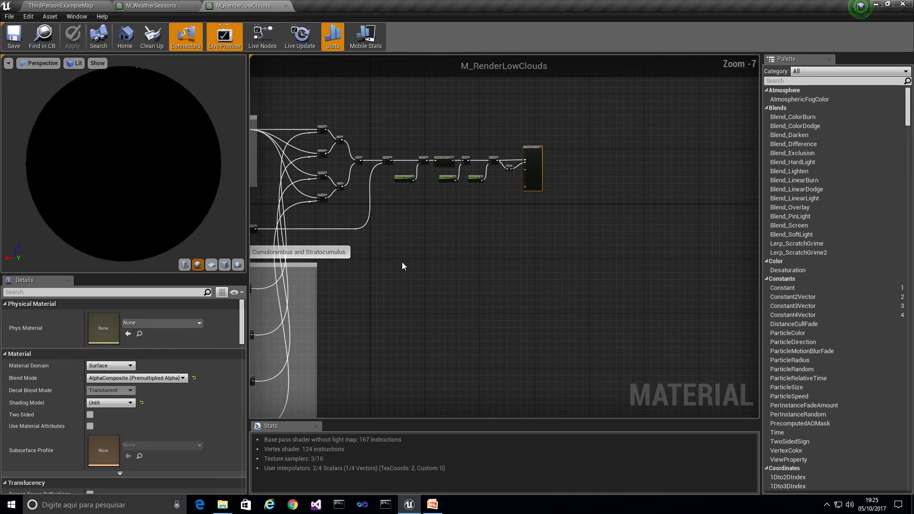
{"action": "right_click_drag", "start_coordinate": [388, 192], "coordinate": [417, 167]}
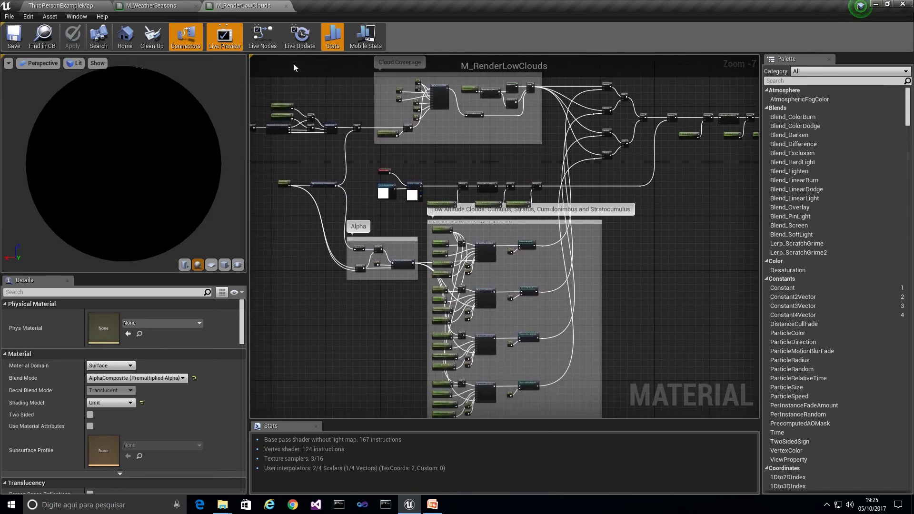
{"action": "left_click", "coordinate": [285, 6]}
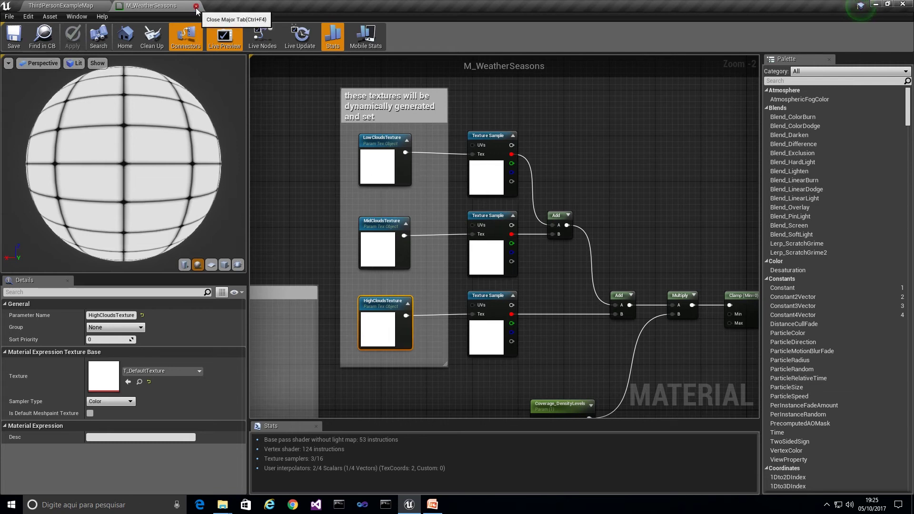
Close the M_WeatherSeasons material and open the M_RenderMidClouds material from the Materials folder.
{"action": "right_click_drag", "start_coordinate": [464, 365], "coordinate": [486, 205]}
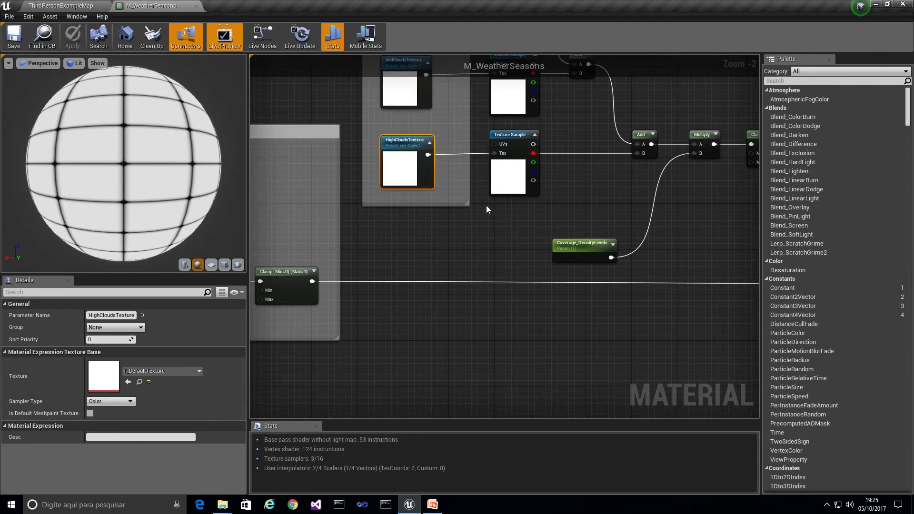
{"action": "left_click", "coordinate": [196, 7]}
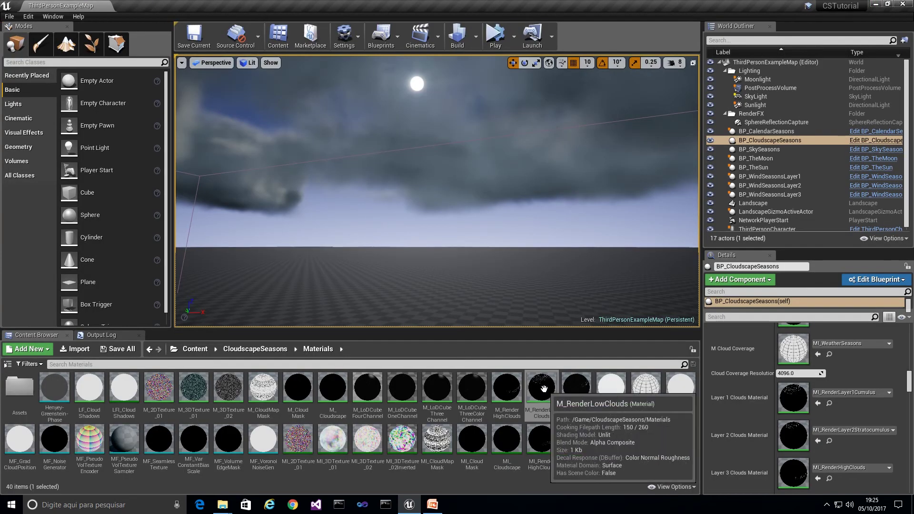
{"action": "double_click", "coordinate": [569, 389]}
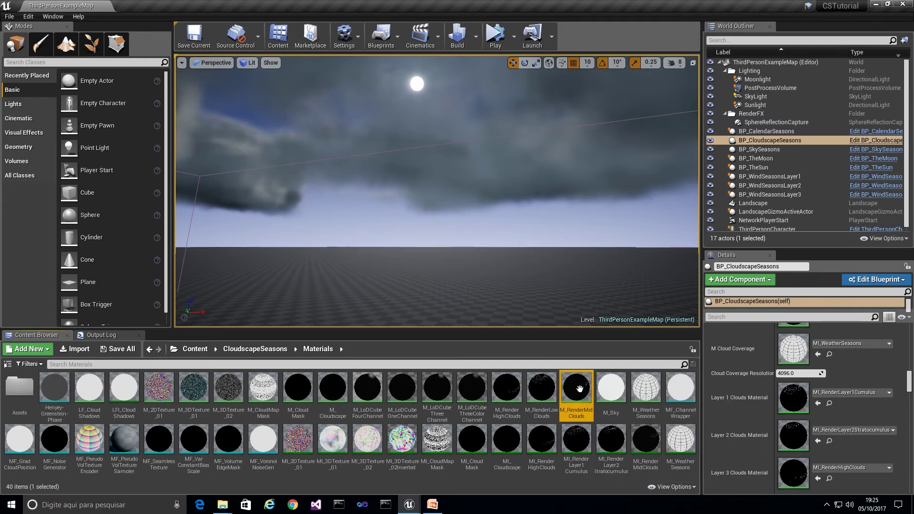
Examine the altitude, height and density parameters for altostratus and altocumulus in the Mid Altitude Clouds group of M_RenderMidClouds.
{"action": "scroll", "coordinate": [512, 347], "scroll_direction": "down", "scroll_amount": 13}
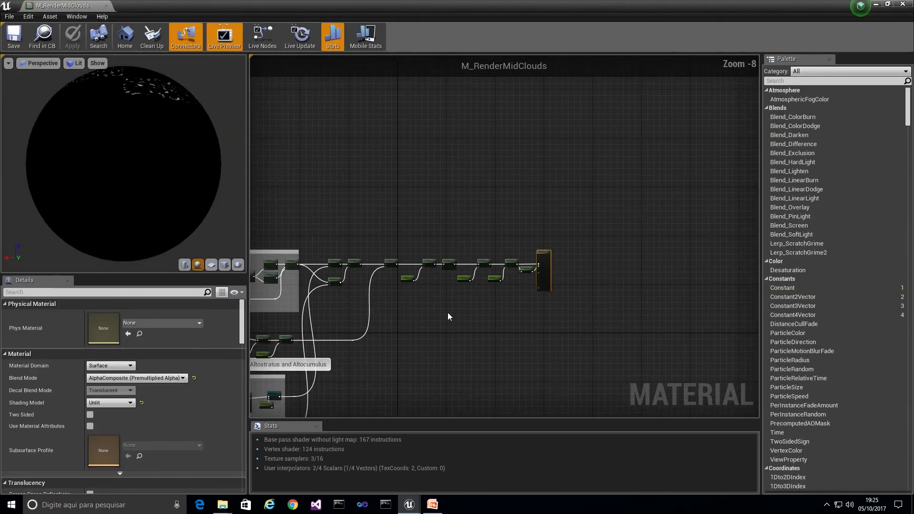
{"action": "scroll", "coordinate": [446, 341], "scroll_direction": "up", "scroll_amount": 6}
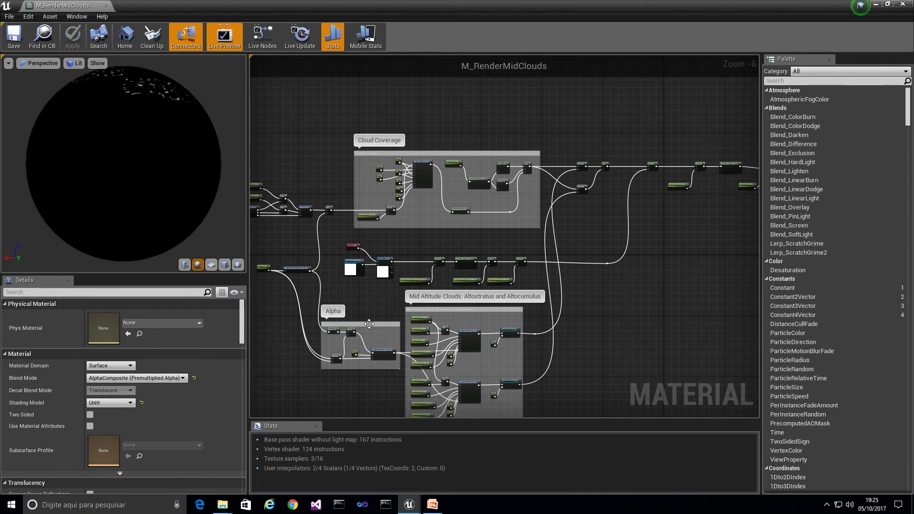
{"action": "scroll", "coordinate": [369, 324], "scroll_direction": "up", "scroll_amount": 6}
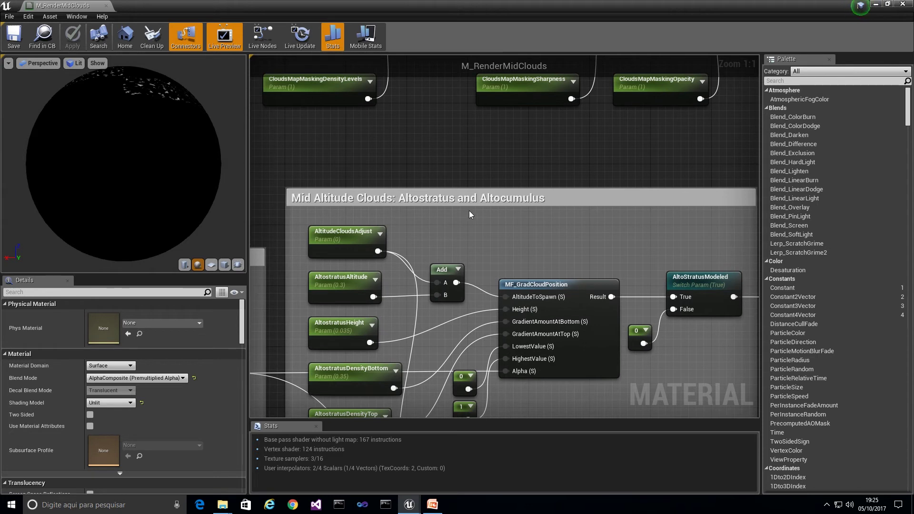
{"action": "right_click_drag", "start_coordinate": [480, 225], "coordinate": [458, 175]}
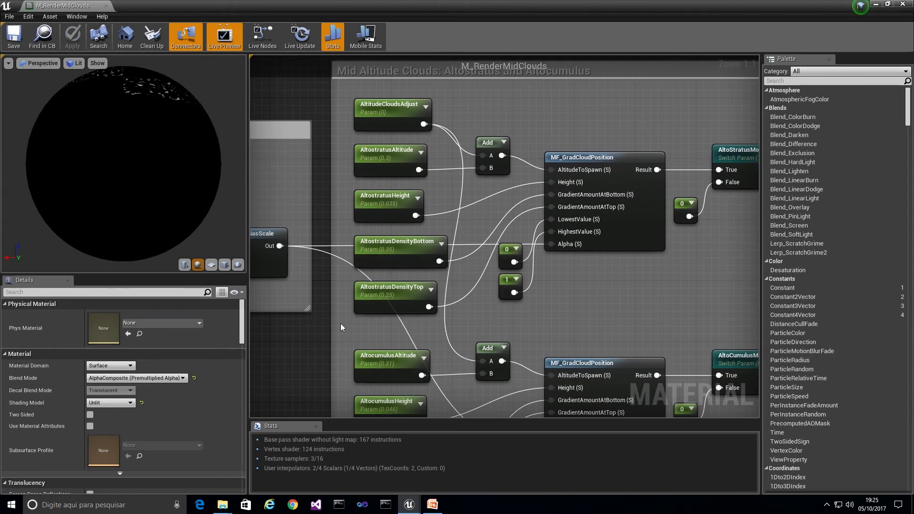
{"action": "right_click_drag", "start_coordinate": [459, 321], "coordinate": [451, 133]}
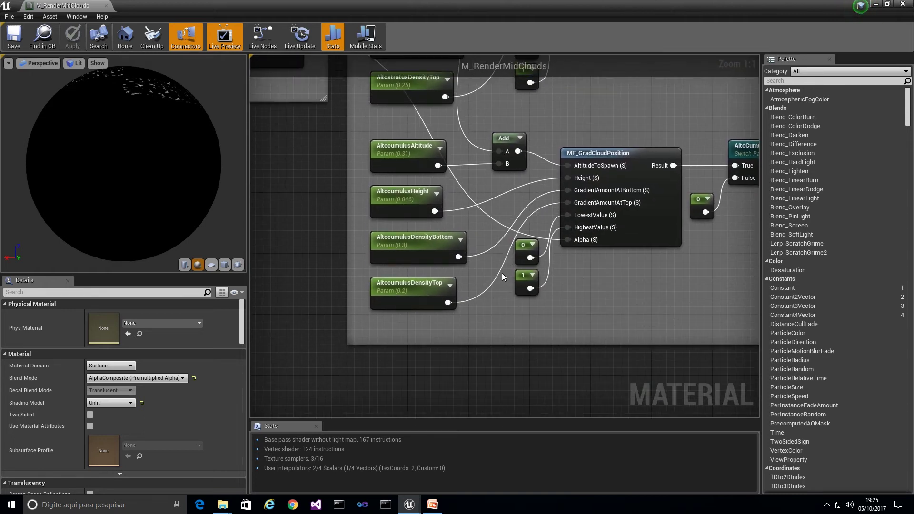
{"action": "left_click_drag", "start_coordinate": [64, 5], "coordinate": [185, 9]}
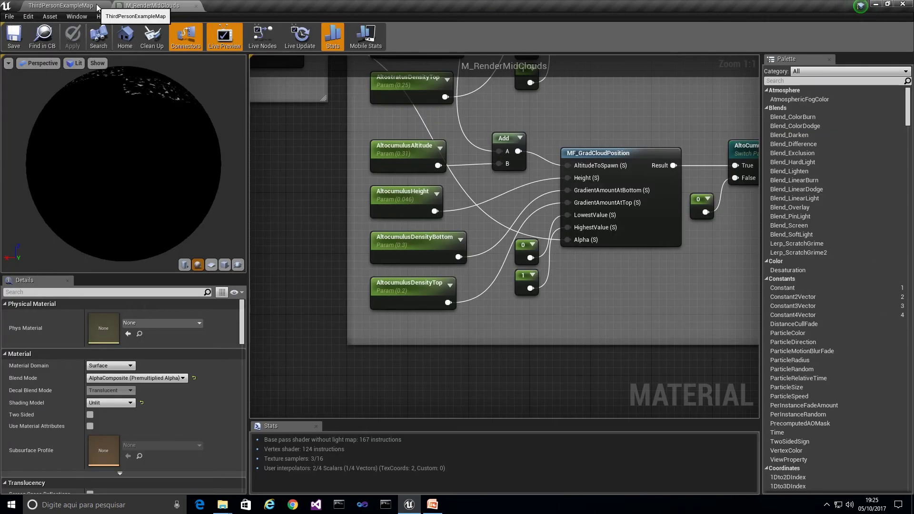
{"action": "right_click_drag", "start_coordinate": [505, 143], "coordinate": [483, 376]}
{"action": "right_click_drag", "start_coordinate": [484, 127], "coordinate": [465, 254]}
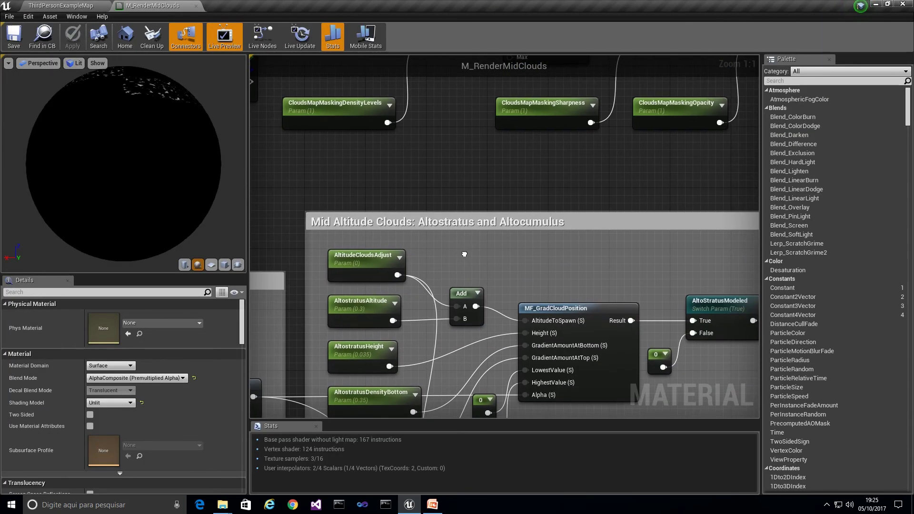
Inspect how the CloudsMapMasking texture feeds its Texture Sample node in M_RenderMidClouds, and close that material.
{"action": "scroll", "coordinate": [465, 254], "scroll_direction": "down", "scroll_amount": 4}
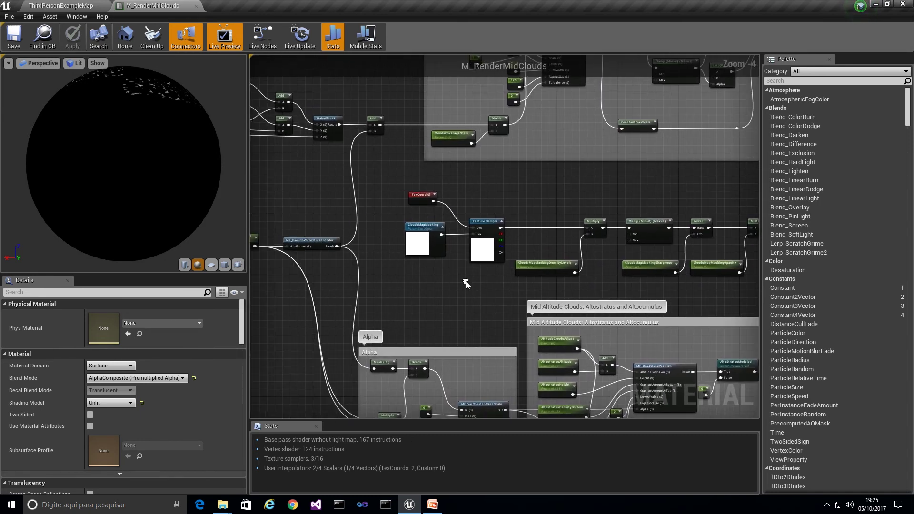
{"action": "scroll", "coordinate": [426, 238], "scroll_direction": "up", "scroll_amount": 4}
{"action": "scroll", "coordinate": [442, 219], "scroll_direction": "down", "scroll_amount": 1}
{"action": "scroll", "coordinate": [442, 218], "scroll_direction": "up", "scroll_amount": 1}
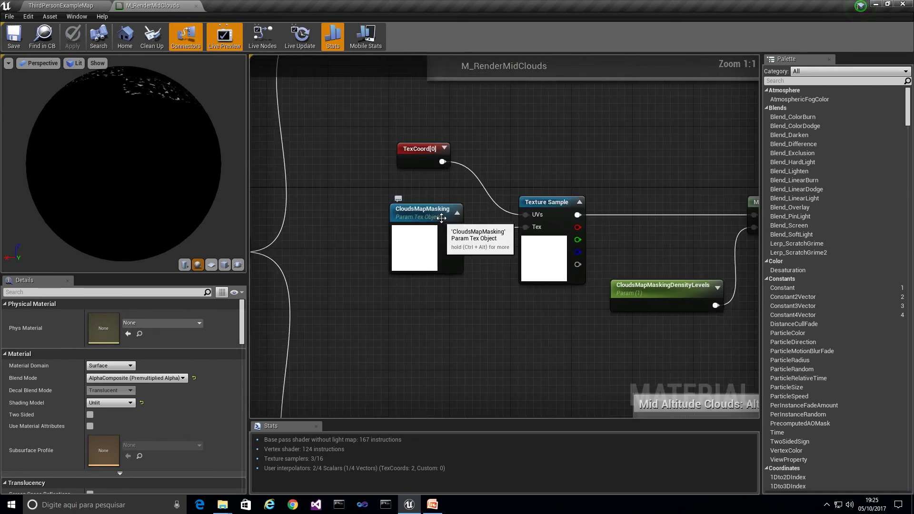
{"action": "left_click_drag", "start_coordinate": [455, 229], "coordinate": [526, 227]}
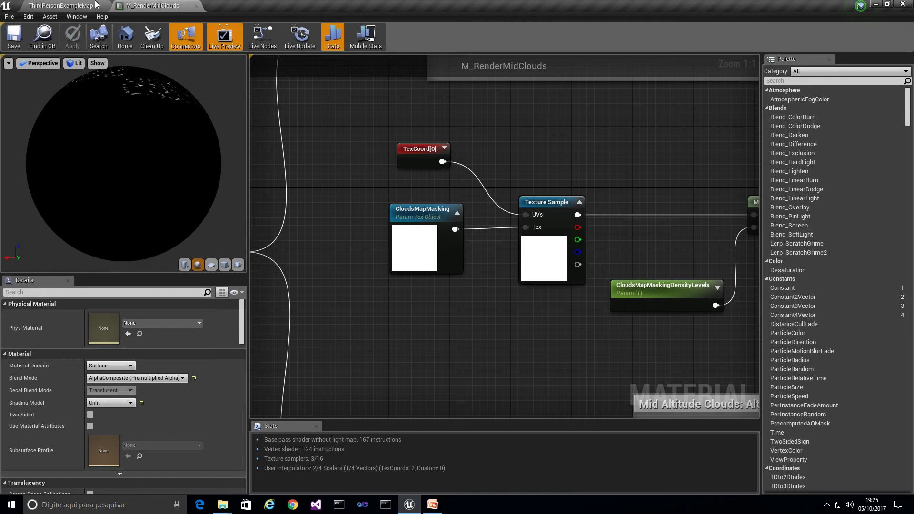
{"action": "left_click", "coordinate": [196, 5]}
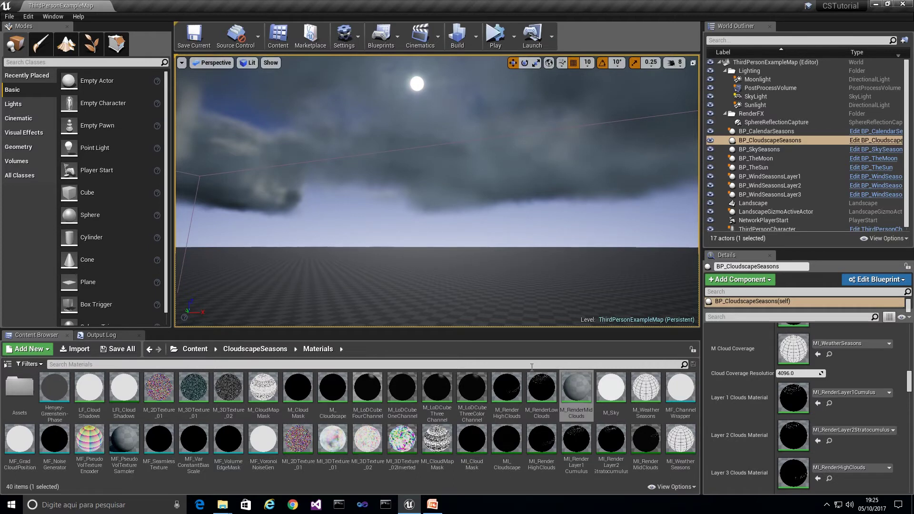
Open the M_RenderHighClouds material and locate the High Altitude Clouds node group in its graph.
{"action": "left_click", "coordinate": [510, 395]}
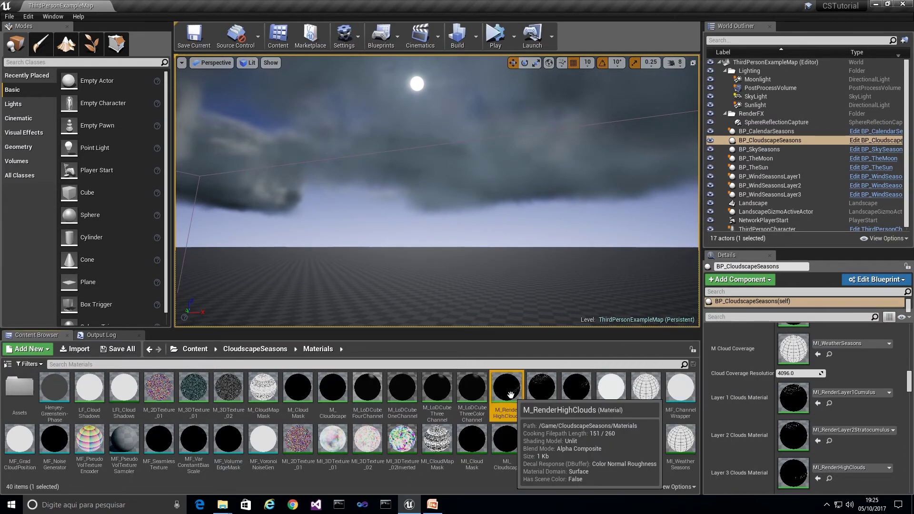
{"action": "double_click", "coordinate": [511, 395]}
{"action": "scroll", "coordinate": [413, 292], "scroll_direction": "down", "scroll_amount": 5}
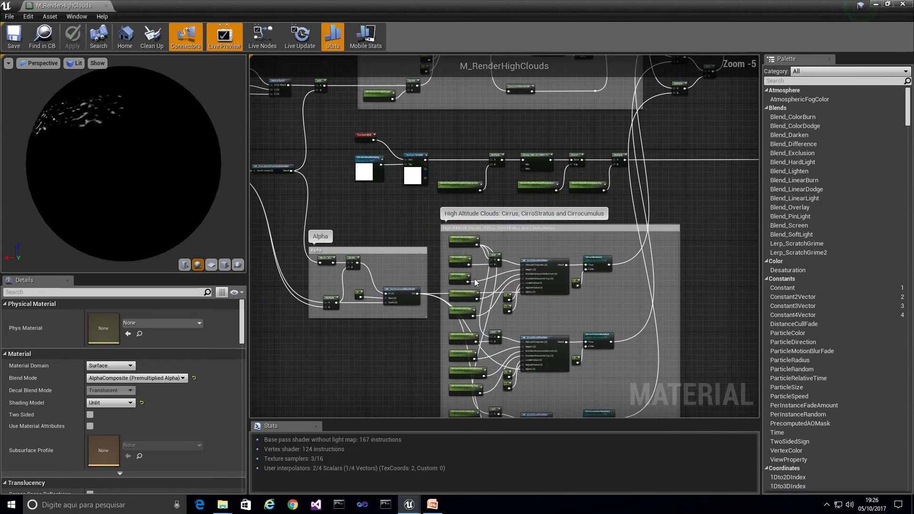
{"action": "right_click_drag", "start_coordinate": [475, 282], "coordinate": [424, 281]}
{"action": "scroll", "coordinate": [424, 238], "scroll_direction": "up", "scroll_amount": 4}
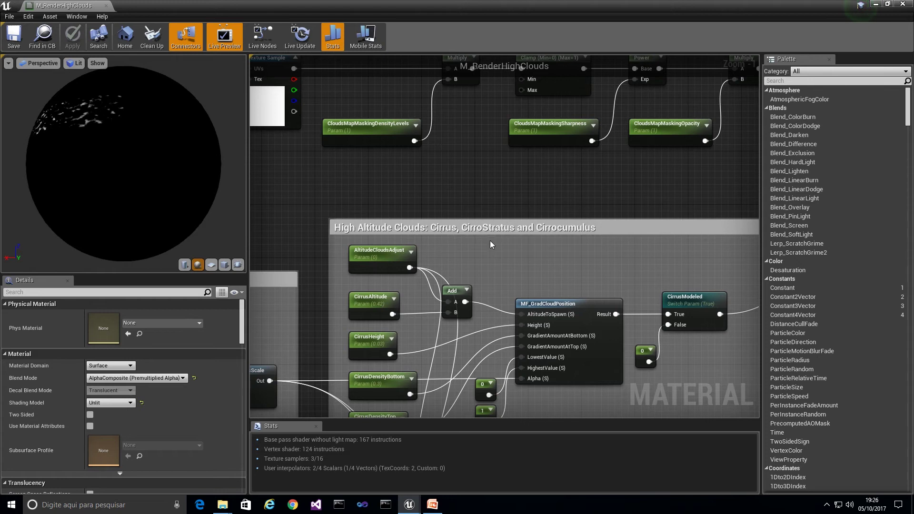
Examine the altitude, height and density parameters for cirrus, cirrostratus and cirrocumulus in the High Altitude Clouds group.
{"action": "right_click_drag", "start_coordinate": [458, 336], "coordinate": [481, 190]}
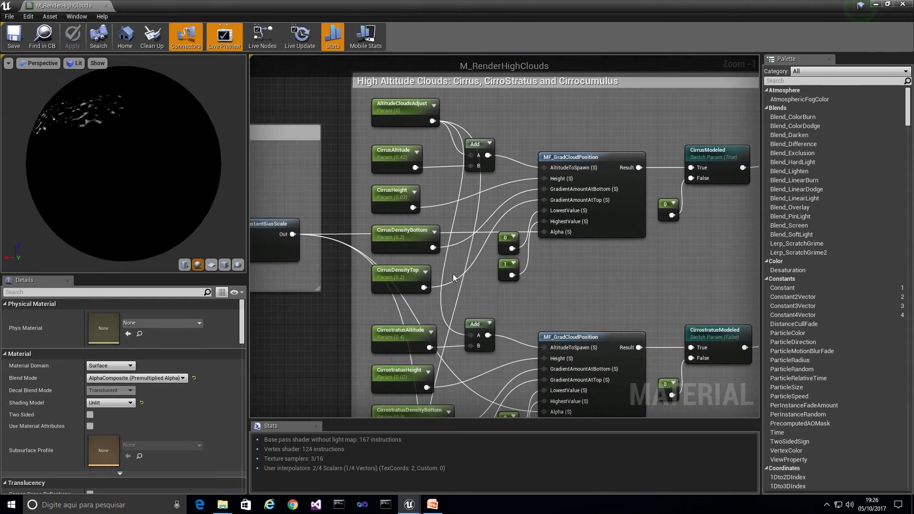
{"action": "right_click_drag", "start_coordinate": [440, 336], "coordinate": [427, 169]}
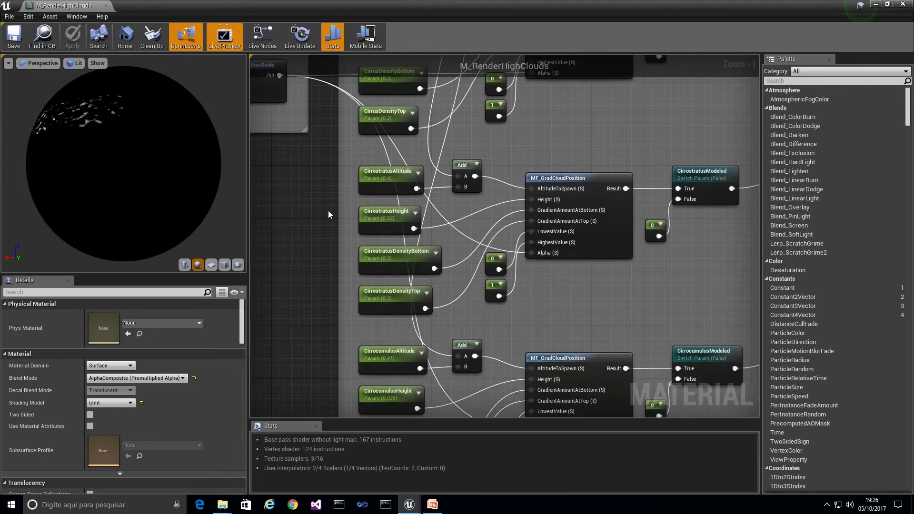
{"action": "right_click_drag", "start_coordinate": [404, 330], "coordinate": [433, 187]}
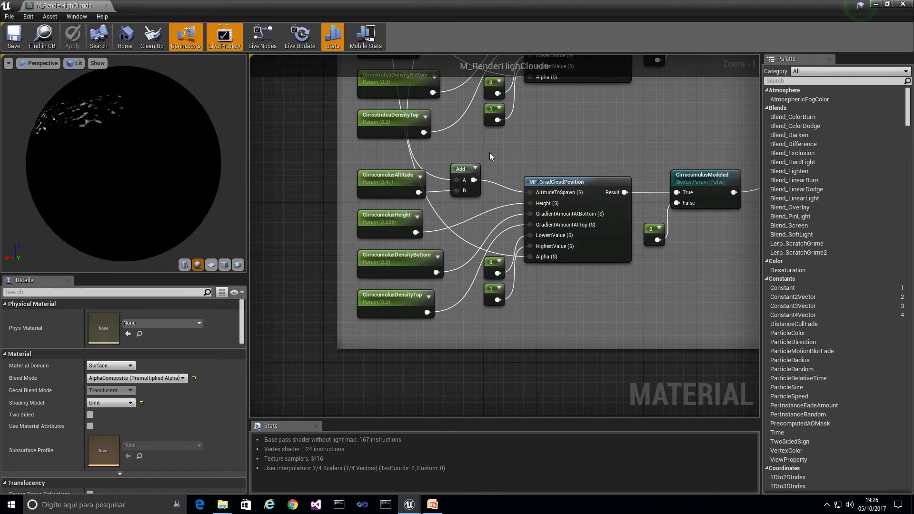
Follow the CloudsMapMasking texture branch in M_RenderHighClouds to the Multiply nodes beside CloudsDensityLevels.
{"action": "right_click_drag", "start_coordinate": [489, 152], "coordinate": [466, 299]}
{"action": "scroll", "coordinate": [466, 299], "scroll_direction": "down", "scroll_amount": 2}
{"action": "scroll", "coordinate": [495, 291], "scroll_direction": "down", "scroll_amount": 4}
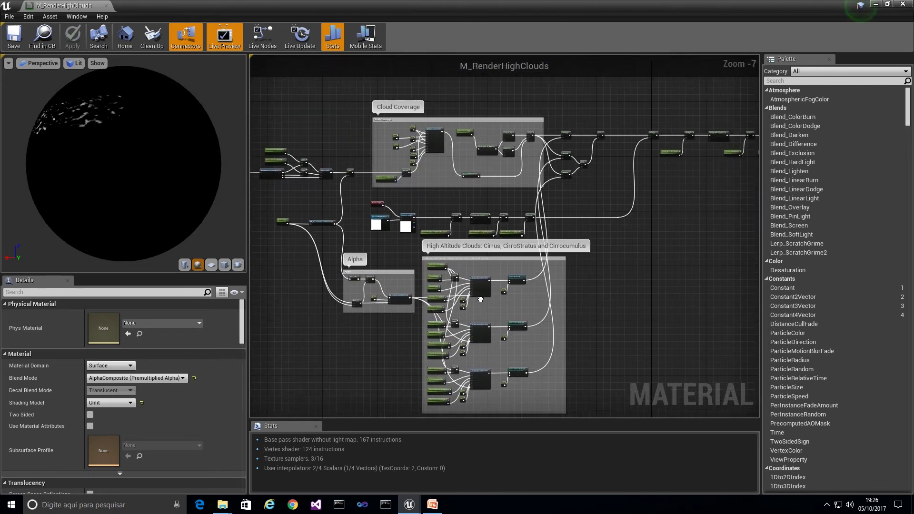
{"action": "scroll", "coordinate": [378, 265], "scroll_direction": "up", "scroll_amount": 8}
{"action": "right_click_drag", "start_coordinate": [371, 261], "coordinate": [387, 287]}
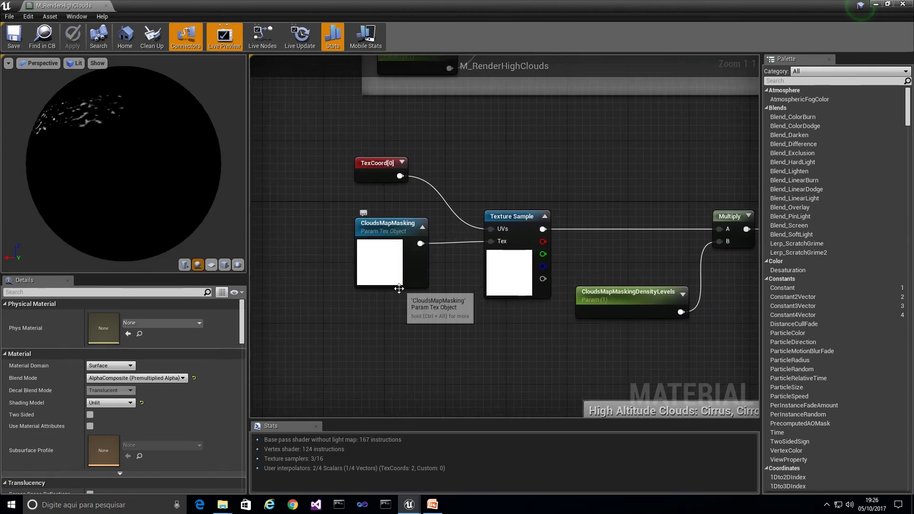
{"action": "right_click_drag", "start_coordinate": [462, 282], "coordinate": [526, 277]}
{"action": "right_click_drag", "start_coordinate": [605, 269], "coordinate": [508, 242]}
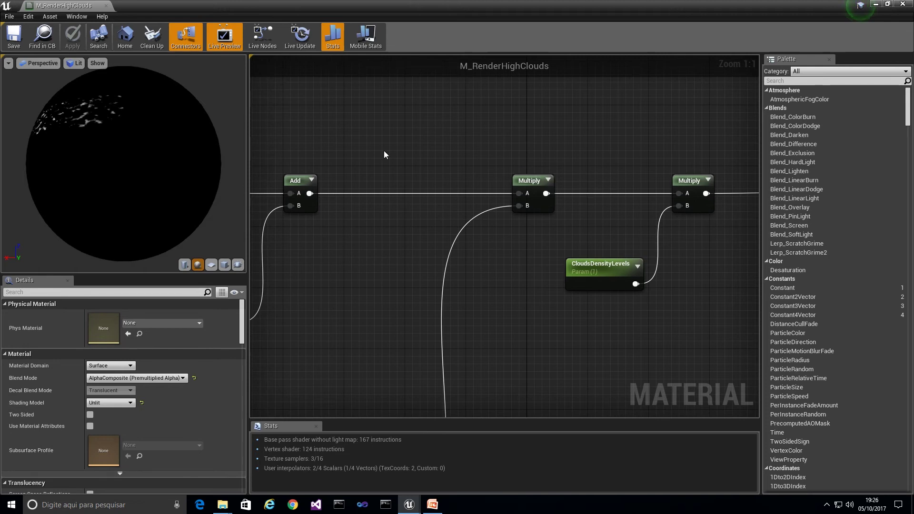
Reopen the M_RenderLowClouds material alongside M_RenderHighClouds and locate its CloudsMapMasking texture nodes.
{"action": "left_click_drag", "start_coordinate": [83, 6], "coordinate": [180, 2]}
{"action": "left_click", "coordinate": [97, 4]}
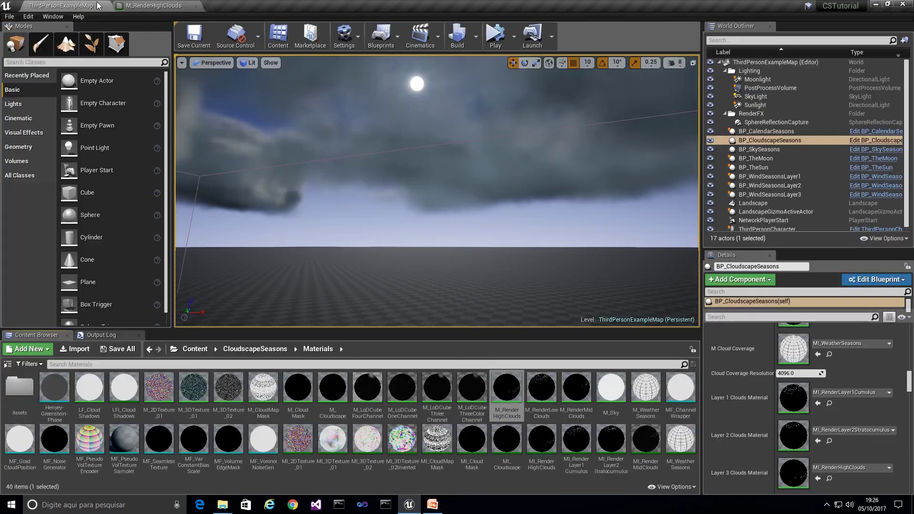
{"action": "double_click", "coordinate": [542, 387]}
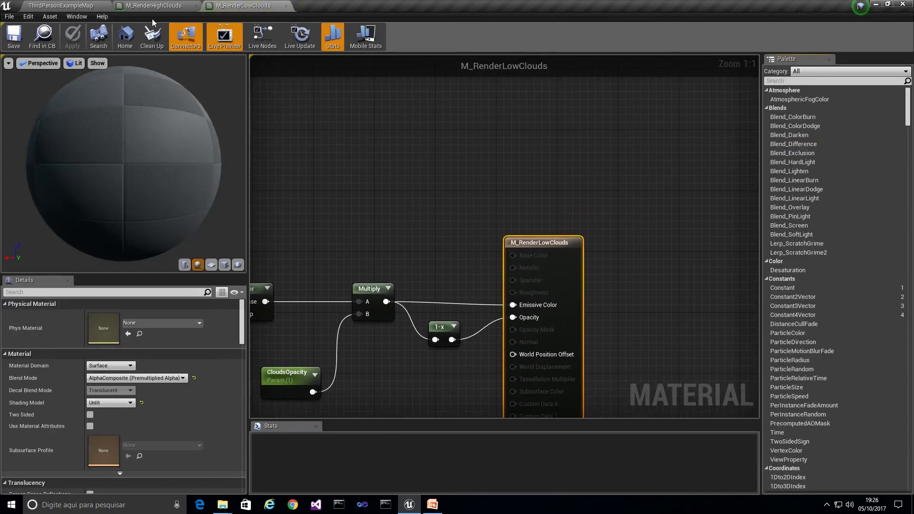
{"action": "right_click_drag", "start_coordinate": [319, 160], "coordinate": [346, 158]}
{"action": "scroll", "coordinate": [375, 245], "scroll_direction": "down", "scroll_amount": 7}
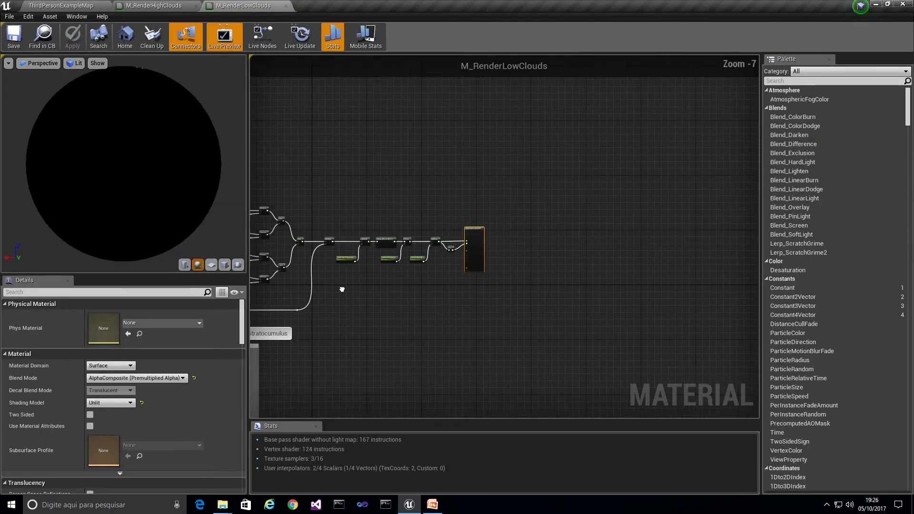
{"action": "scroll", "coordinate": [346, 270], "scroll_direction": "up", "scroll_amount": 2}
{"action": "scroll", "coordinate": [385, 269], "scroll_direction": "up", "scroll_amount": 3}
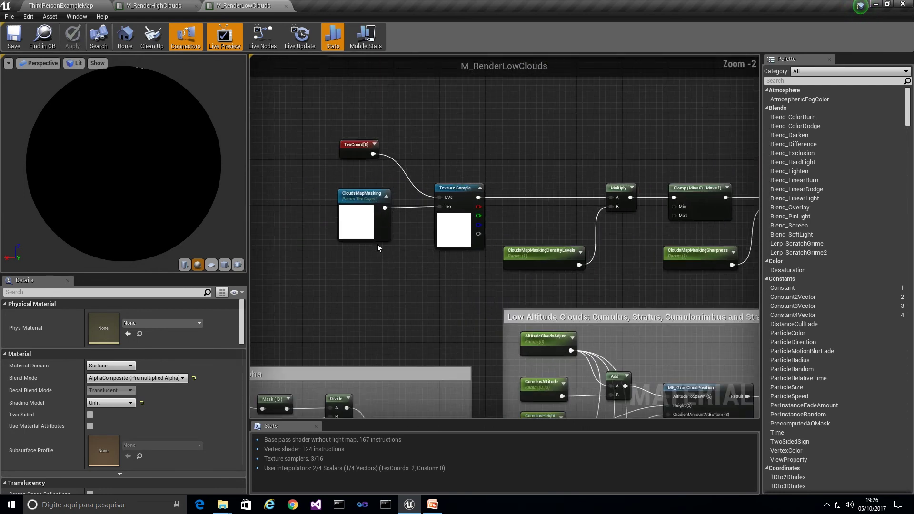
Reopen the M_RenderMidClouds material alongside the other two cloud materials and look over its node graph.
{"action": "left_click", "coordinate": [72, 8]}
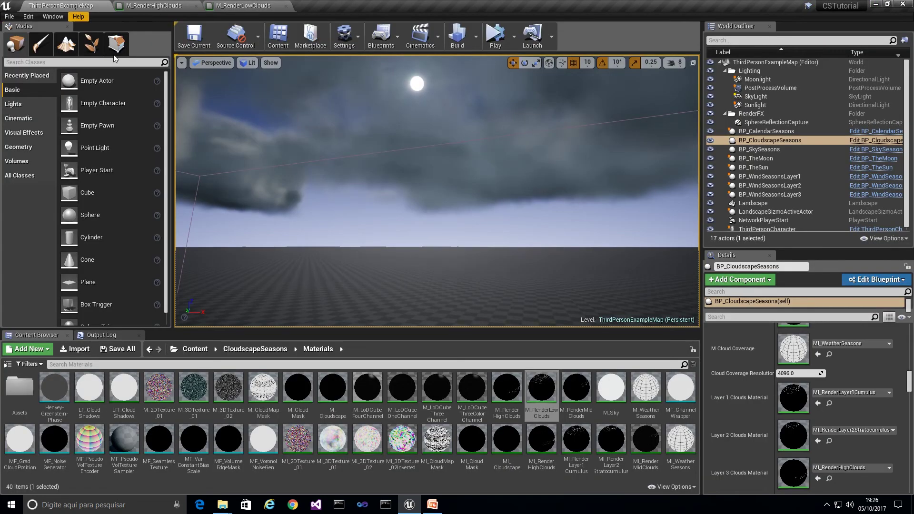
{"action": "double_click", "coordinate": [575, 388]}
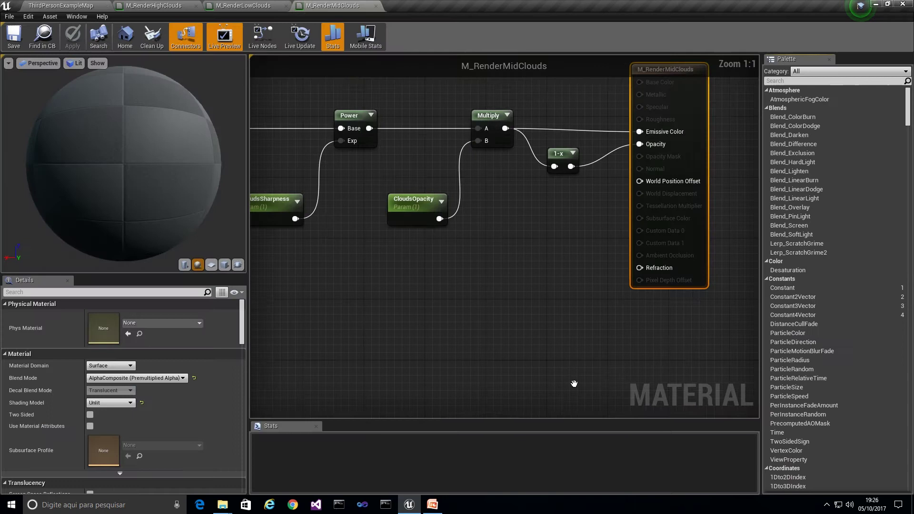
{"action": "right_click_drag", "start_coordinate": [304, 214], "coordinate": [485, 178]}
{"action": "scroll", "coordinate": [395, 217], "scroll_direction": "down", "scroll_amount": 3}
{"action": "scroll", "coordinate": [395, 219], "scroll_direction": "down", "scroll_amount": 3}
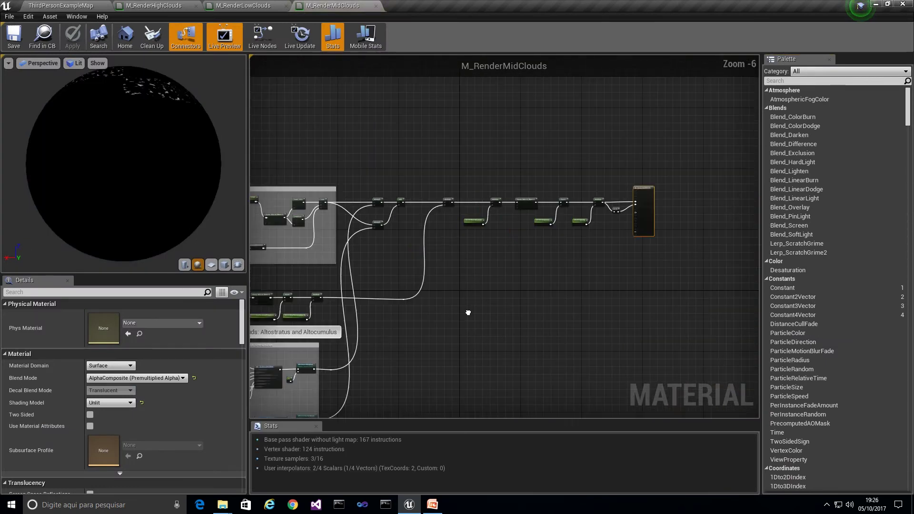
{"action": "scroll", "coordinate": [370, 287], "scroll_direction": "up", "scroll_amount": 4}
{"action": "scroll", "coordinate": [371, 287], "scroll_direction": "up", "scroll_amount": 2}
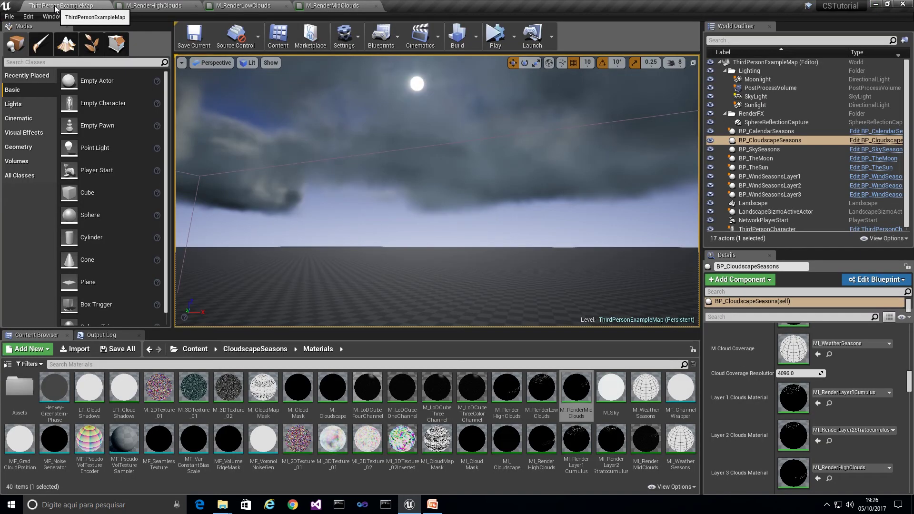
Return to the level and examine the Layer 1 and Layer 2 settings under Cloud Types for the BP_CloudscapeSeasons actor.
{"action": "left_click", "coordinate": [61, 5]}
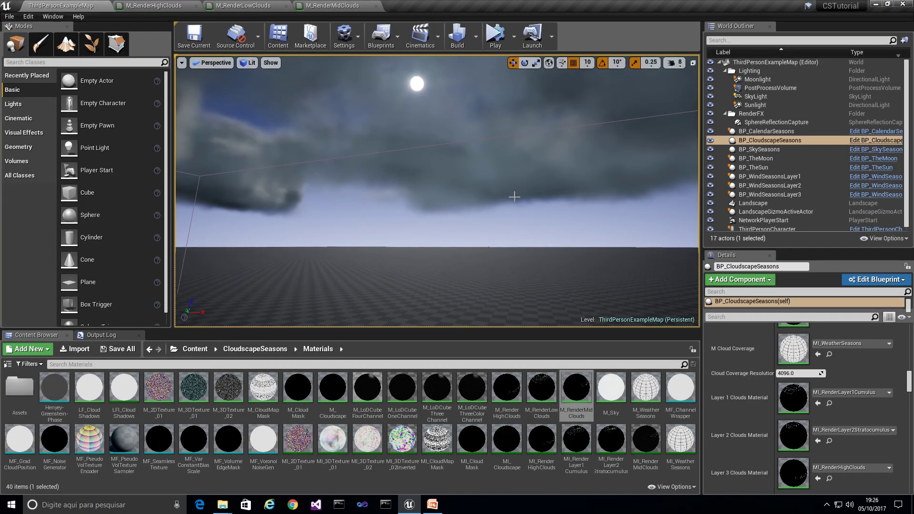
{"action": "left_click", "coordinate": [783, 142]}
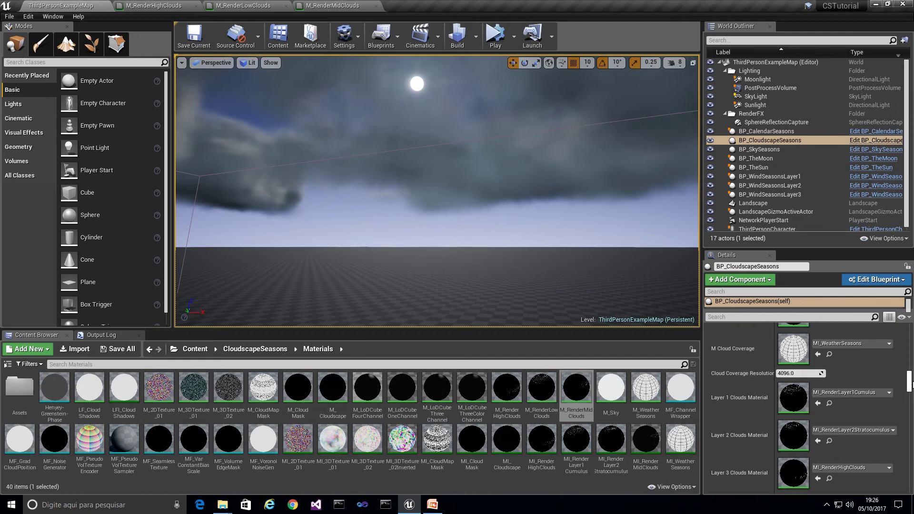
{"action": "left_click_drag", "start_coordinate": [910, 384], "coordinate": [907, 450]}
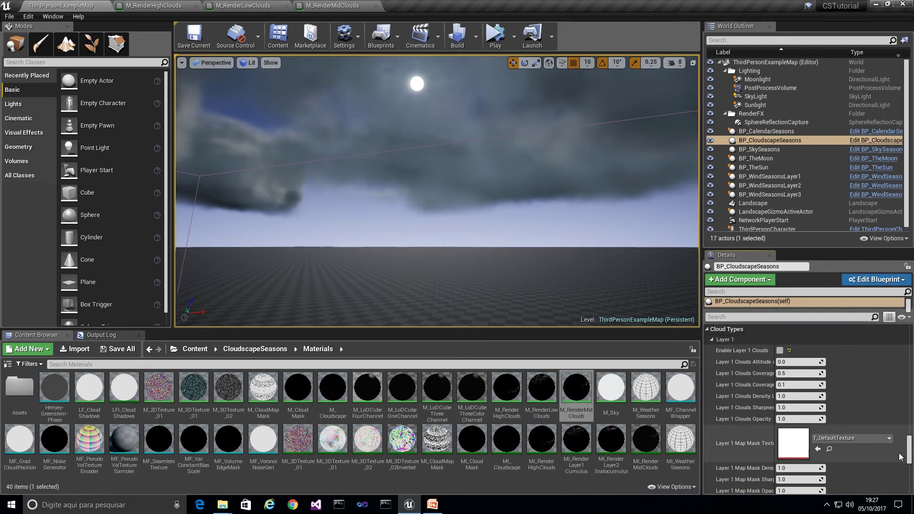
{"action": "left_click_drag", "start_coordinate": [909, 450], "coordinate": [910, 464]}
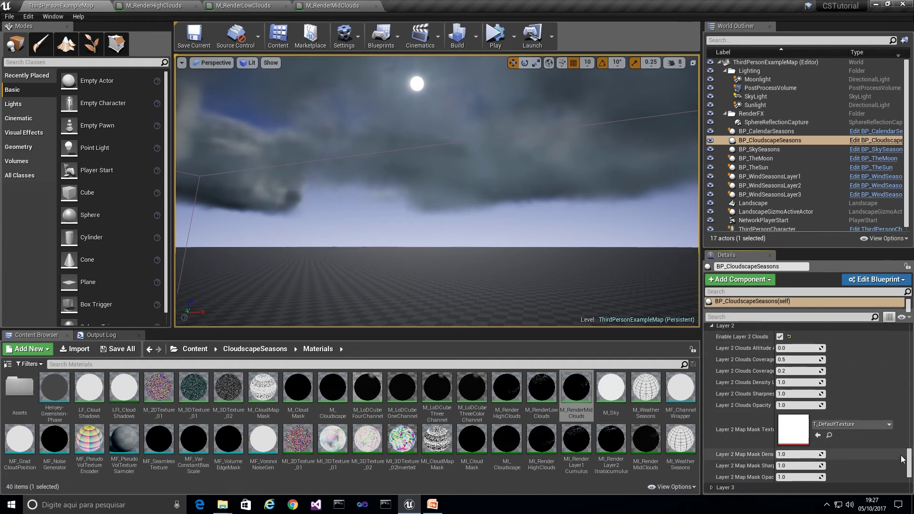
Expand the Layer 3 group of the BP_CloudscapeSeasons actor and review its cloud and map mask settings.
{"action": "mouse_move", "coordinate": [909, 464]}
{"action": "left_mouse_down"}
{"action": "mouse_move", "coordinate": [911, 479]}
{"action": "mouse_move", "coordinate": [910, 464]}
{"action": "left_mouse_up"}
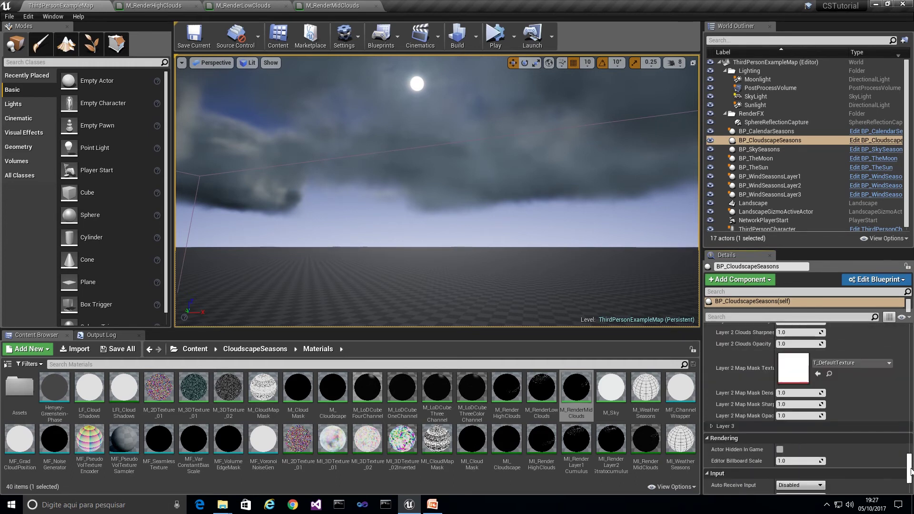
{"action": "left_click", "coordinate": [713, 427]}
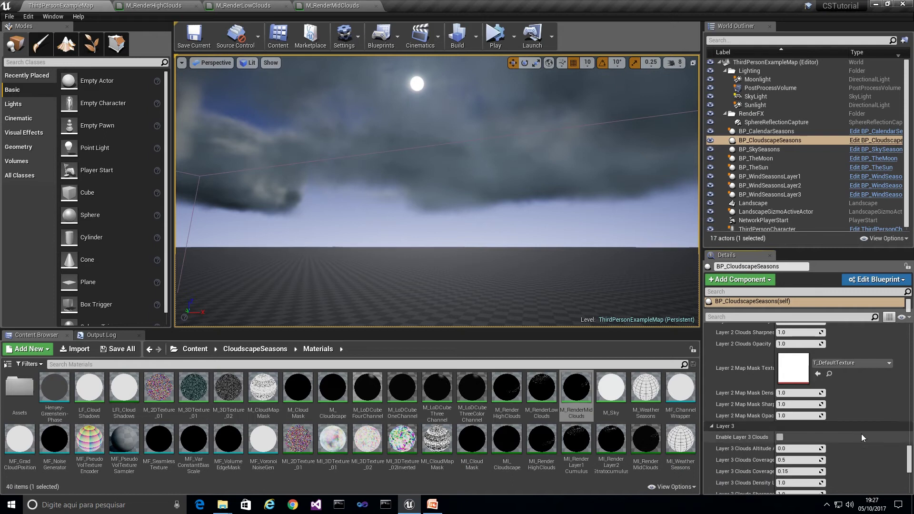
{"action": "scroll", "coordinate": [785, 428], "scroll_direction": "down", "scroll_amount": 3}
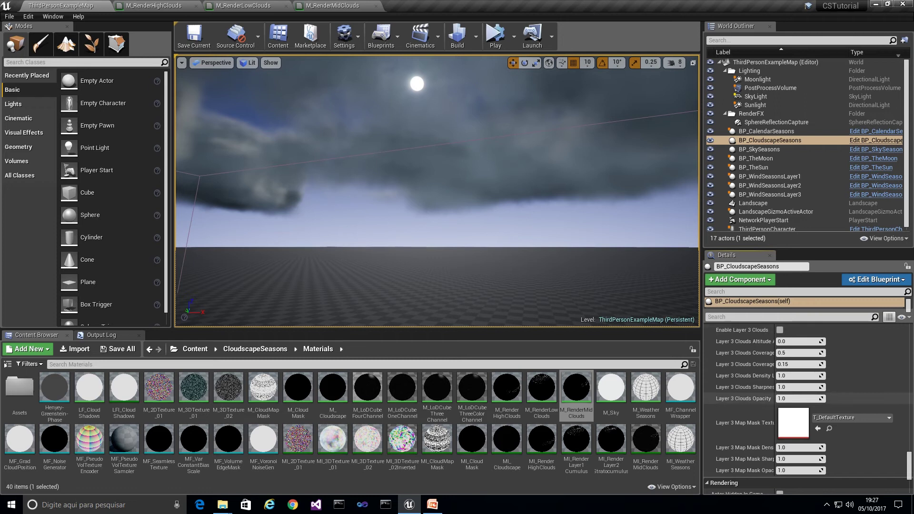
{"action": "scroll", "coordinate": [762, 352], "scroll_direction": "down", "scroll_amount": 2}
{"action": "scroll", "coordinate": [786, 365], "scroll_direction": "up", "scroll_amount": 2}
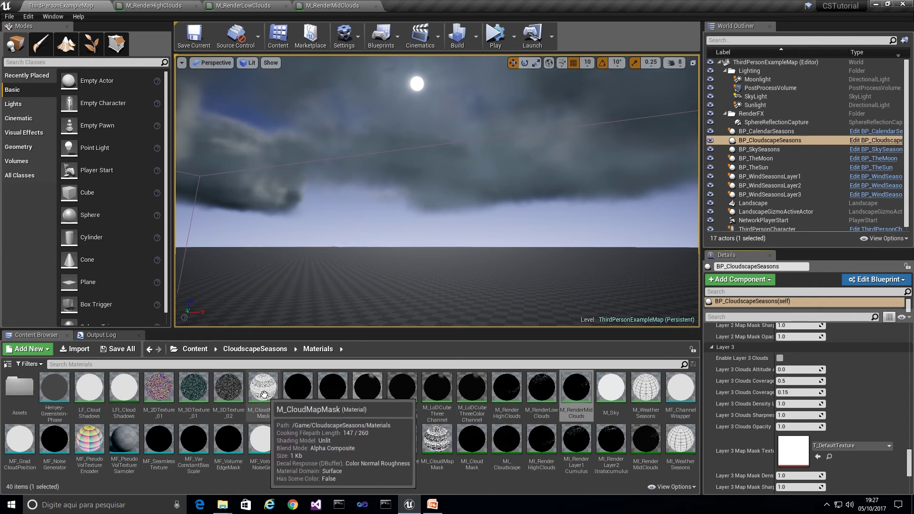
Open the M_CloudMapMask material and examine NumFrames, MF_PseudoVolTextureEncoder and the parameters feeding MF_NoiseGenerator.
{"action": "double_click", "coordinate": [263, 394]}
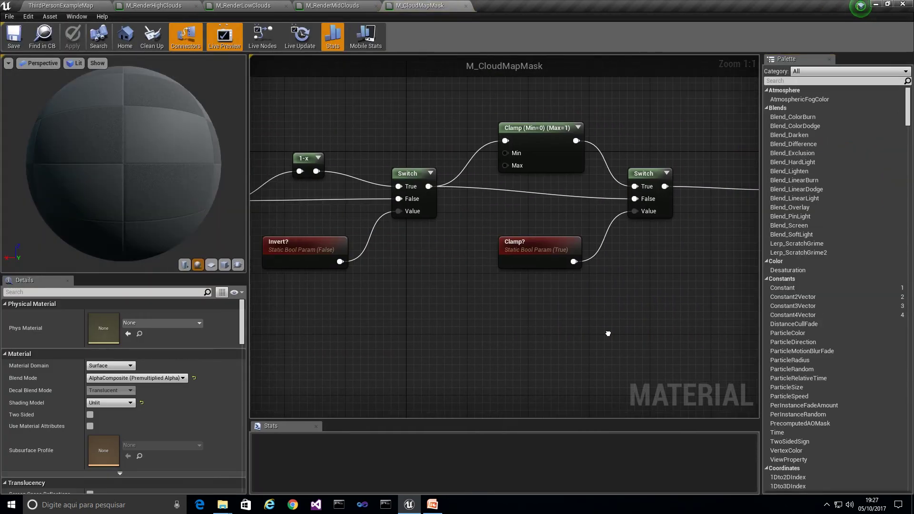
{"action": "scroll", "coordinate": [389, 330], "scroll_direction": "up", "scroll_amount": 2}
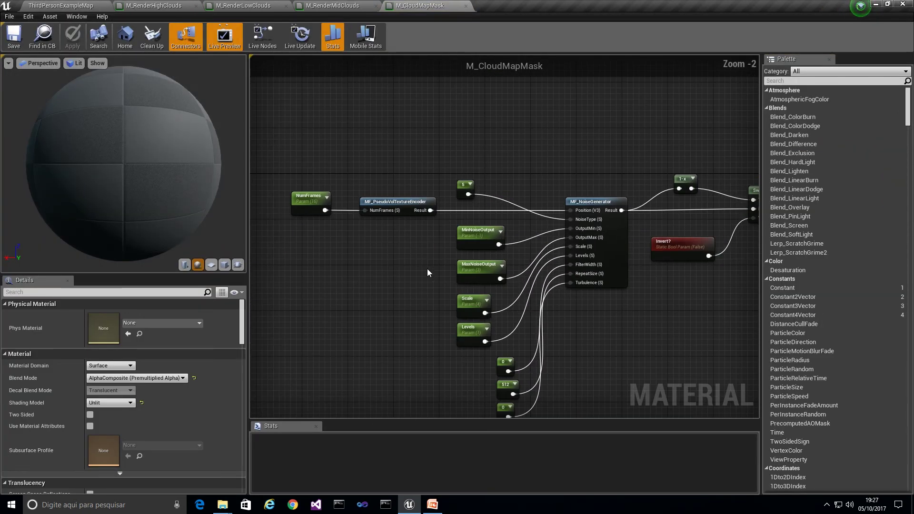
{"action": "scroll", "coordinate": [429, 256], "scroll_direction": "up", "scroll_amount": 2}
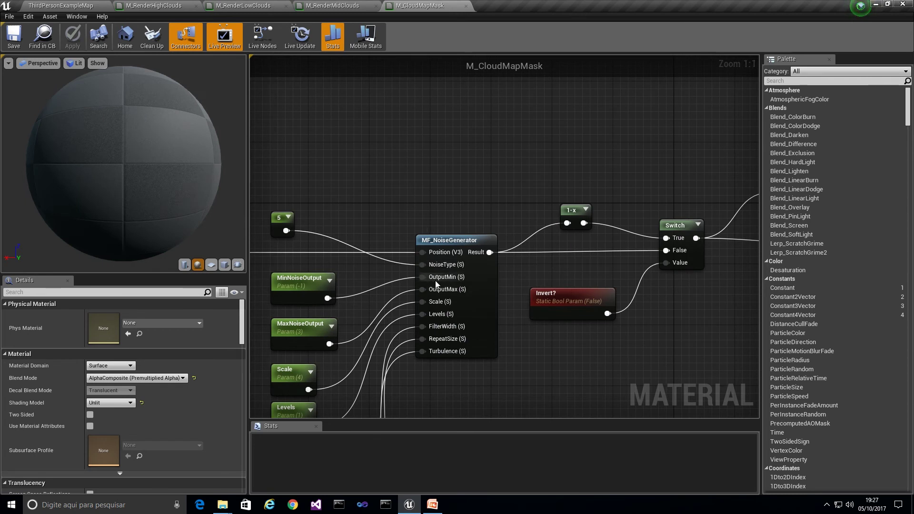
{"action": "right_click_drag", "start_coordinate": [364, 316], "coordinate": [443, 232]}
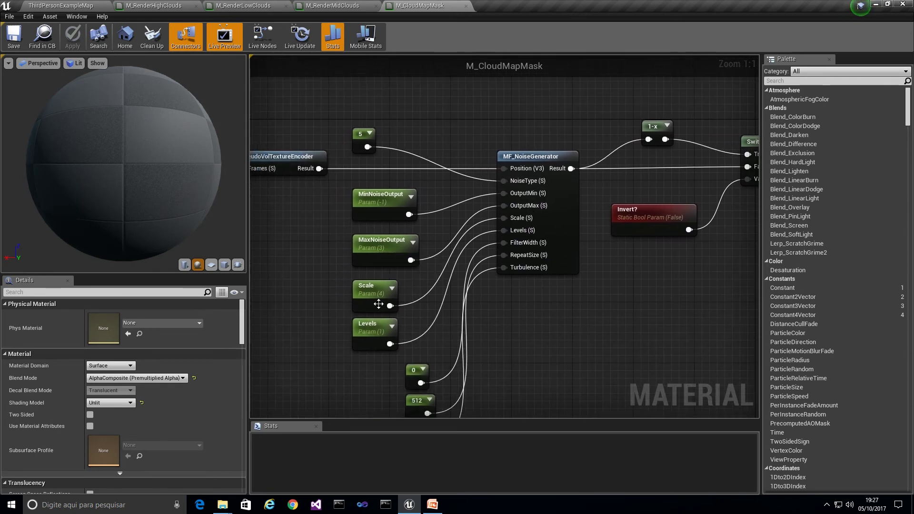
{"action": "right_click_drag", "start_coordinate": [419, 377], "coordinate": [420, 313]}
{"action": "right_click_drag", "start_coordinate": [319, 261], "coordinate": [436, 345]}
{"action": "right_click_drag", "start_coordinate": [359, 216], "coordinate": [412, 234]}
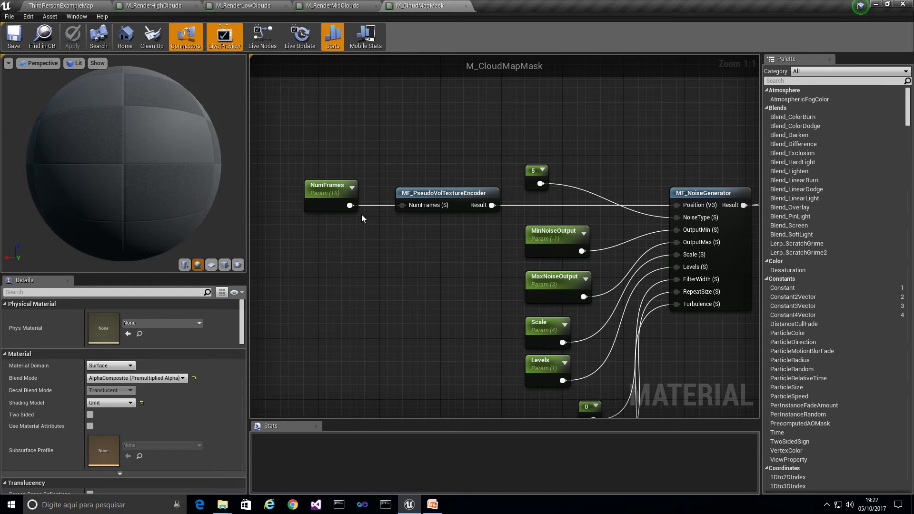
{"action": "right_click_drag", "start_coordinate": [494, 237], "coordinate": [408, 237]}
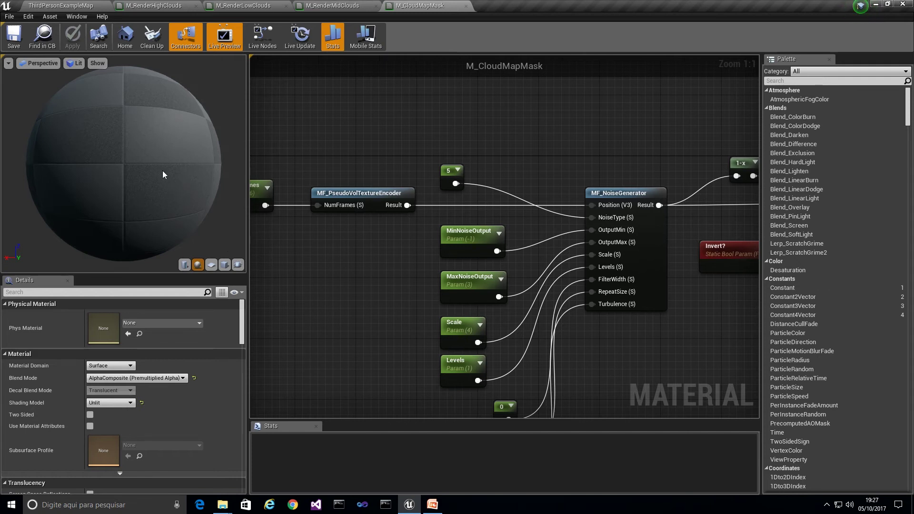
Set the M_CloudMapMask preview mesh to a plane and trace the graph through the Invert? and Clamp? switches to Emissive Color.
{"action": "left_click", "coordinate": [211, 264]}
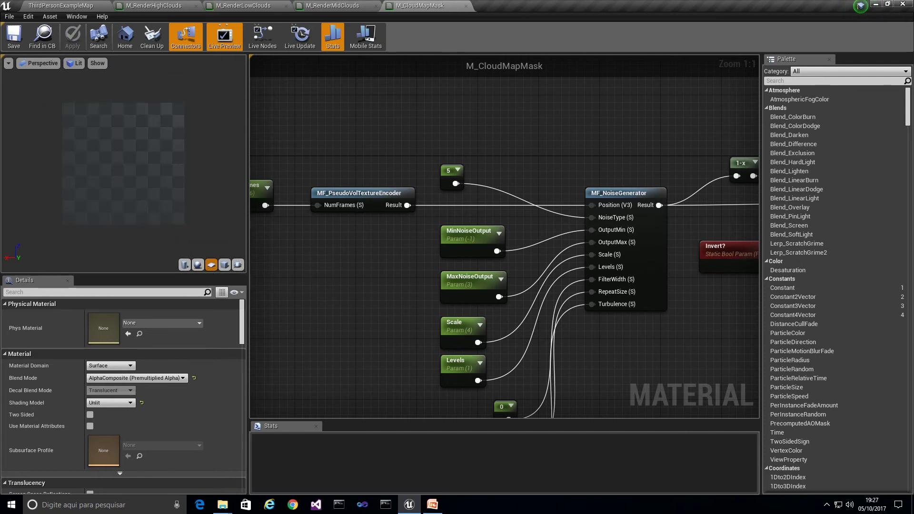
{"action": "left_click_drag", "start_coordinate": [166, 206], "coordinate": [165, 198]}
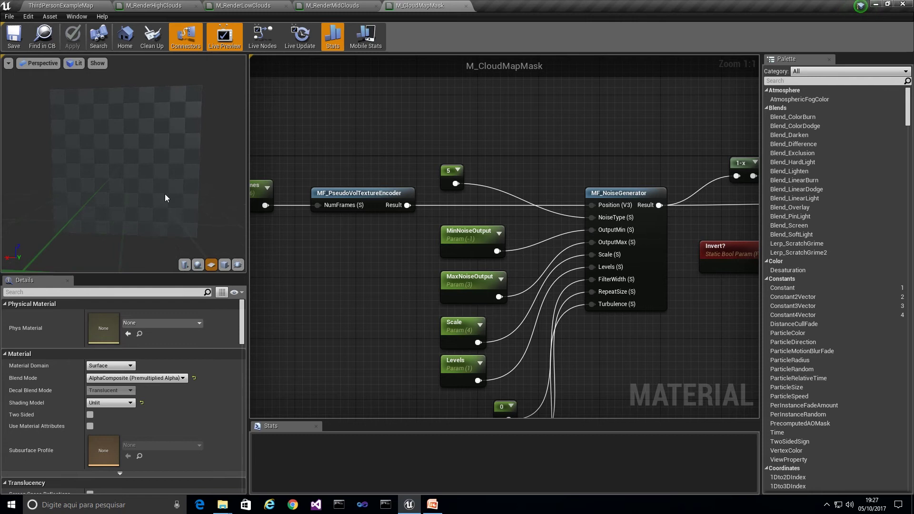
{"action": "right_click_drag", "start_coordinate": [646, 331], "coordinate": [465, 300]}
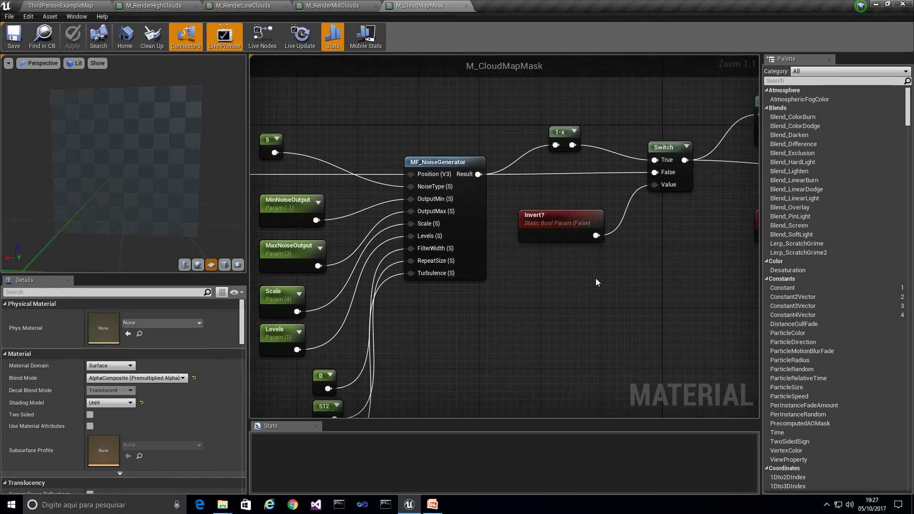
{"action": "right_click_drag", "start_coordinate": [596, 282], "coordinate": [447, 310]}
{"action": "right_click_drag", "start_coordinate": [598, 307], "coordinate": [515, 305]}
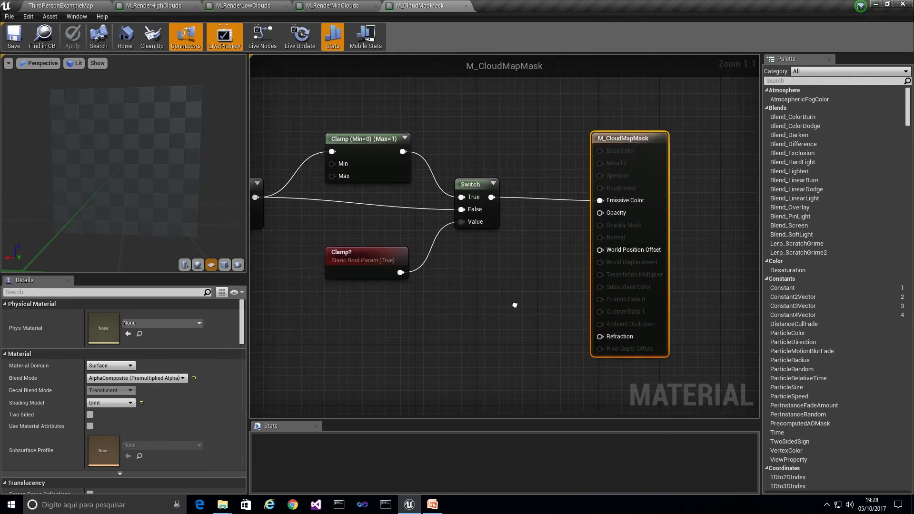
{"action": "right_click_drag", "start_coordinate": [455, 303], "coordinate": [581, 309]}
{"action": "right_click_drag", "start_coordinate": [409, 310], "coordinate": [524, 311]}
{"action": "right_click_drag", "start_coordinate": [438, 314], "coordinate": [647, 318]}
{"action": "right_click_drag", "start_coordinate": [383, 285], "coordinate": [489, 288]}
{"action": "mouse_move", "coordinate": [281, 277]}
{"action": "right_mouse_down"}
{"action": "mouse_move", "coordinate": [363, 278]}
{"action": "mouse_move", "coordinate": [406, 290]}
{"action": "mouse_move", "coordinate": [389, 258]}
{"action": "right_mouse_up"}
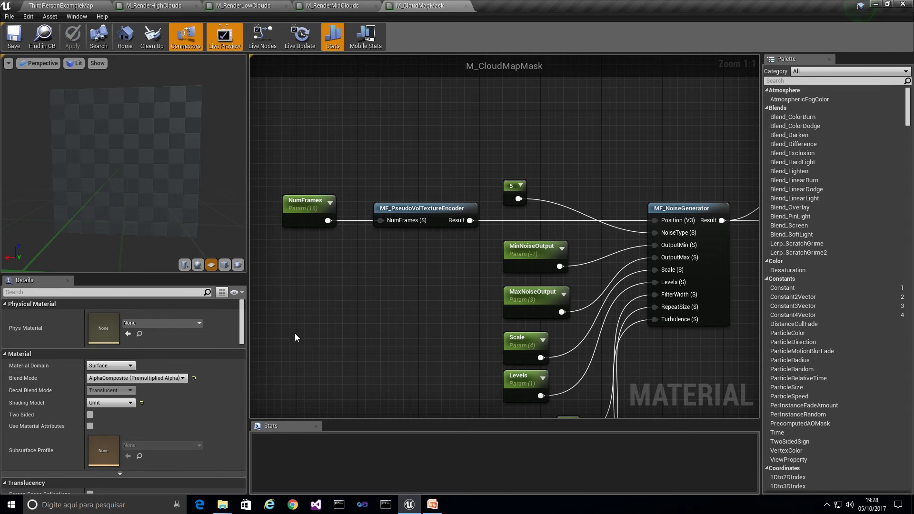
Turn on Live Update for M_CloudMapMask, keep the plane preview, nudge the NumFrames node slightly and save the material.
{"action": "left_click_drag", "start_coordinate": [213, 241], "coordinate": [226, 159]}
{"action": "left_click", "coordinate": [300, 36]}
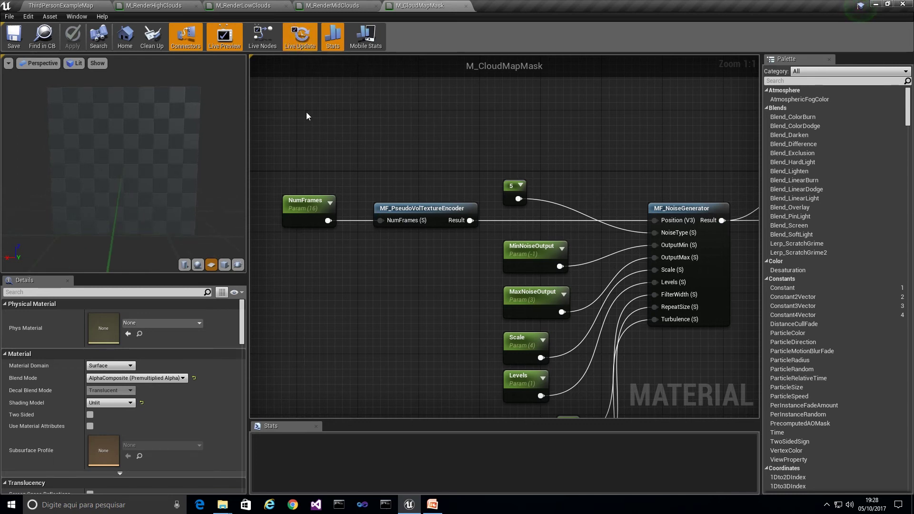
{"action": "left_click_drag", "start_coordinate": [178, 158], "coordinate": [184, 184]}
{"action": "left_click", "coordinate": [197, 265]}
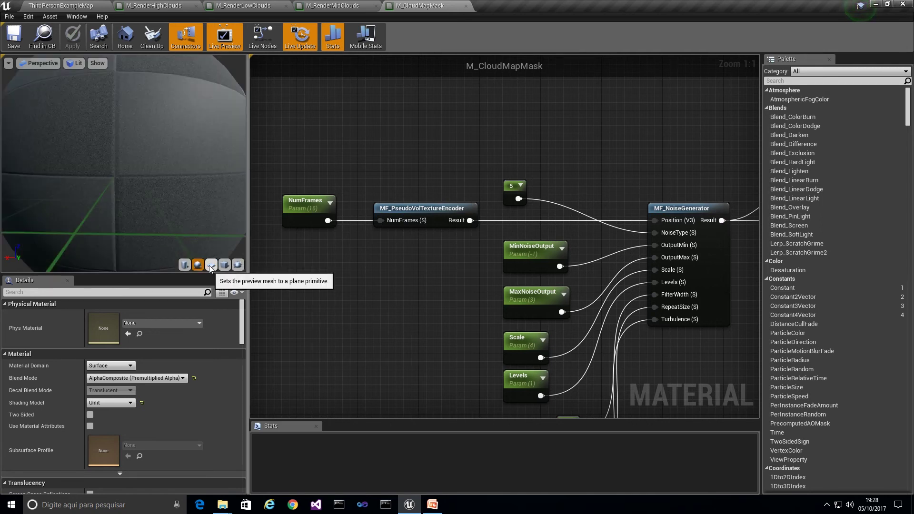
{"action": "left_click", "coordinate": [211, 265]}
{"action": "left_click_drag", "start_coordinate": [181, 181], "coordinate": [204, 181]}
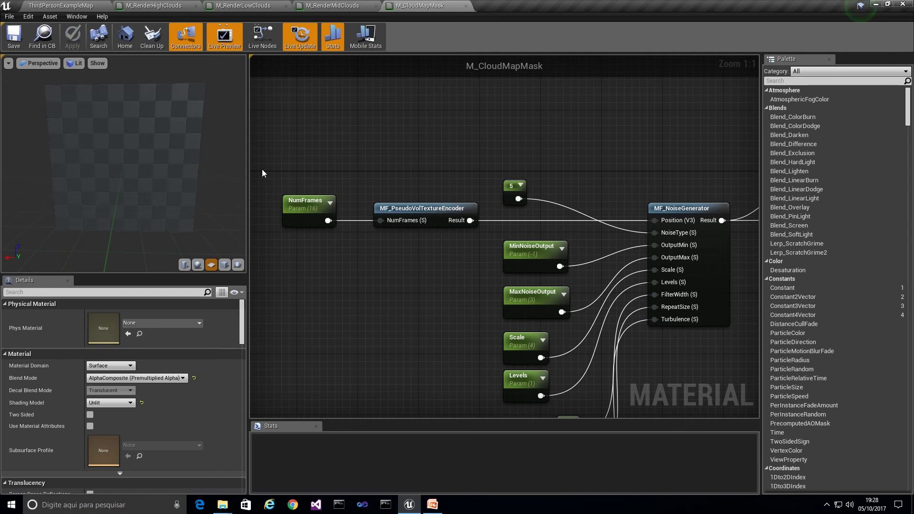
{"action": "left_click", "coordinate": [310, 211]}
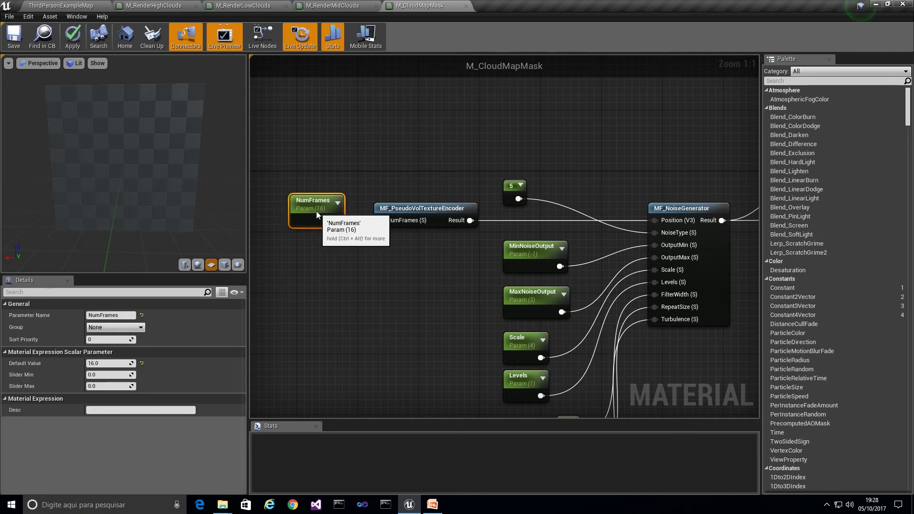
{"action": "left_click", "coordinate": [14, 49]}
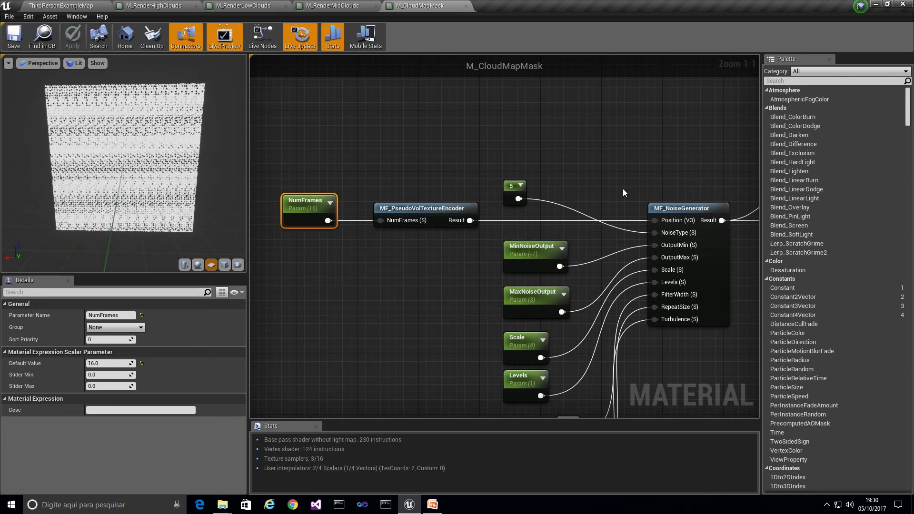
Inspect the noise mask pattern on the plane preview of M_CloudMapMask, both close up and as a whole.
{"action": "scroll", "coordinate": [147, 134], "scroll_direction": "up", "scroll_amount": 10}
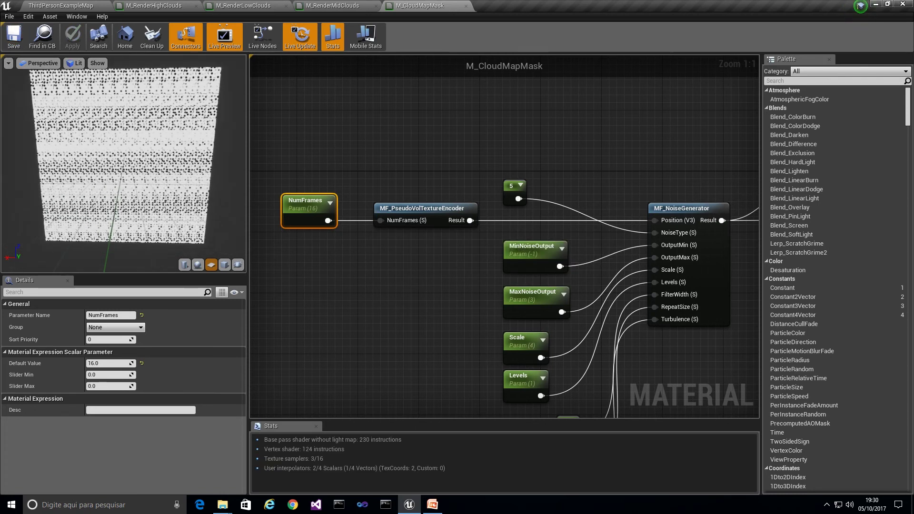
{"action": "scroll", "coordinate": [124, 164], "scroll_direction": "up", "scroll_amount": 4}
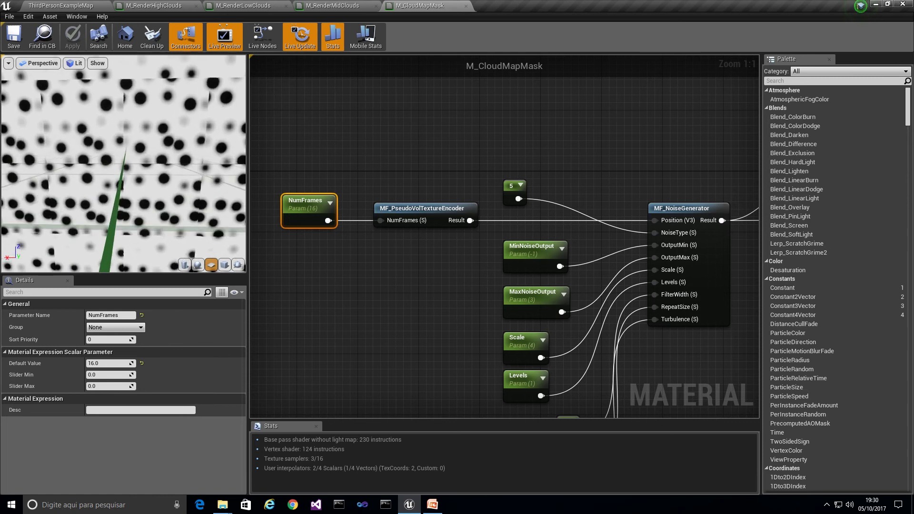
{"action": "mouse_move", "coordinate": [107, 159]}
{"action": "left_mouse_down"}
{"action": "mouse_move", "coordinate": [129, 163]}
{"action": "mouse_move", "coordinate": [107, 159]}
{"action": "left_mouse_up"}
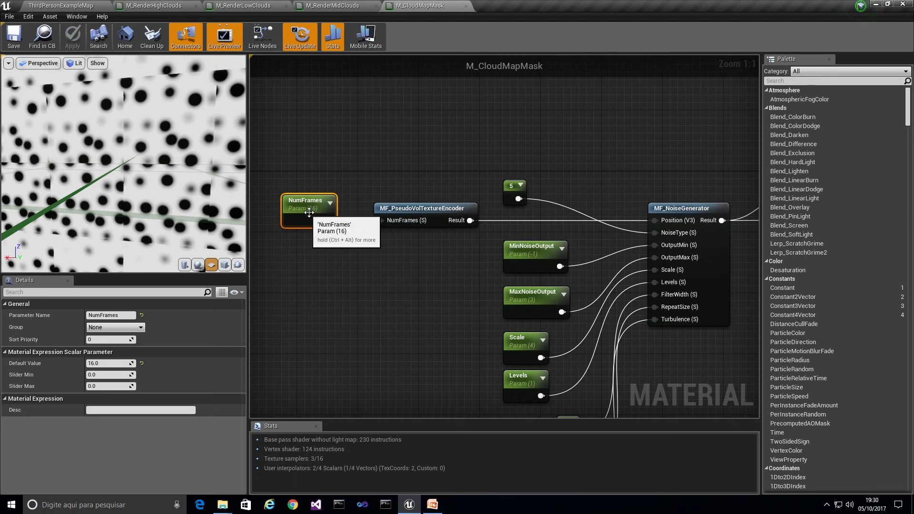
{"action": "scroll", "coordinate": [176, 193], "scroll_direction": "down", "scroll_amount": 5}
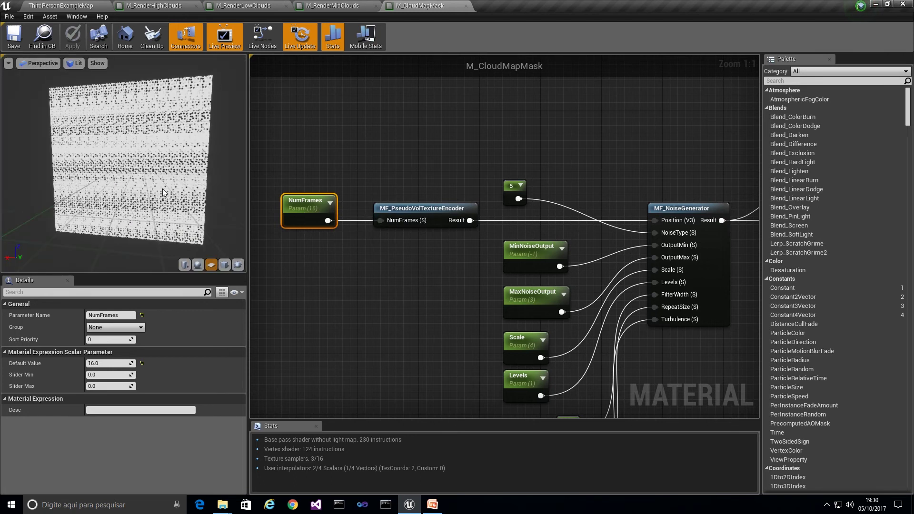
{"action": "left_click_drag", "start_coordinate": [161, 189], "coordinate": [85, 148]}
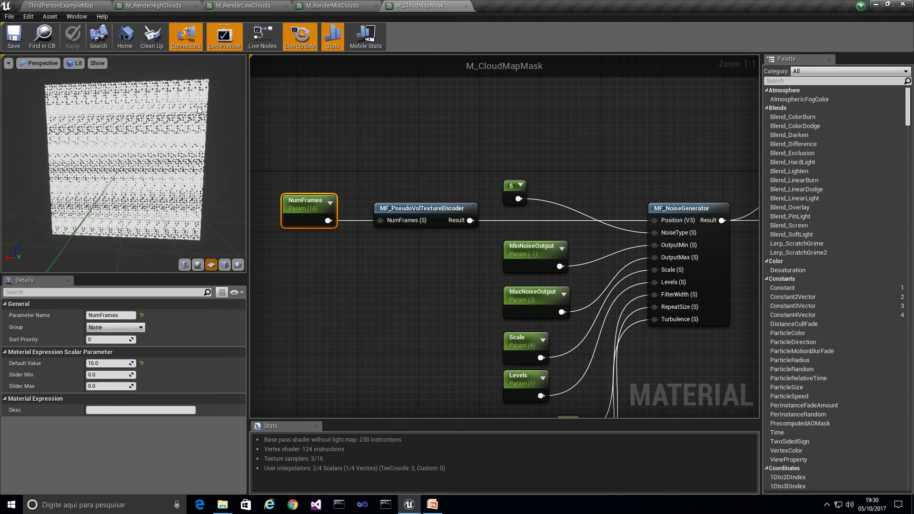
{"action": "scroll", "coordinate": [201, 230], "scroll_direction": "up", "scroll_amount": 8}
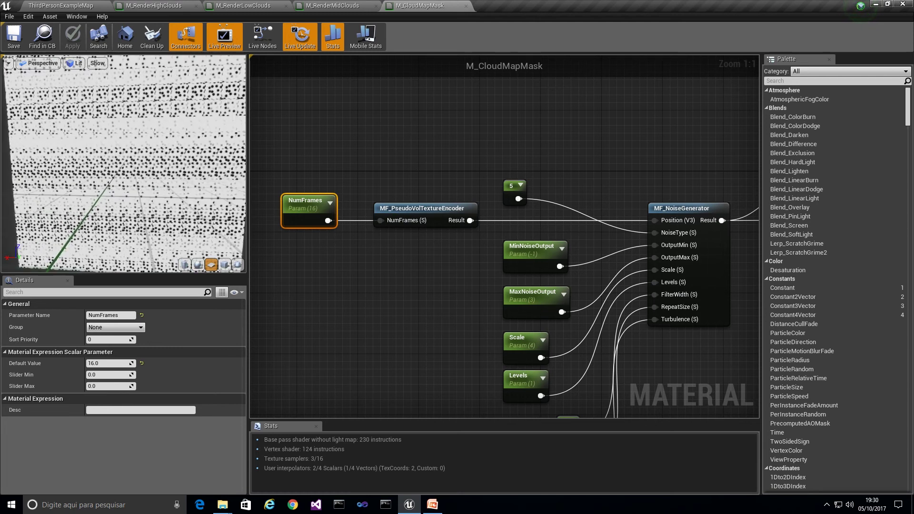
{"action": "scroll", "coordinate": [180, 228], "scroll_direction": "down", "scroll_amount": 8}
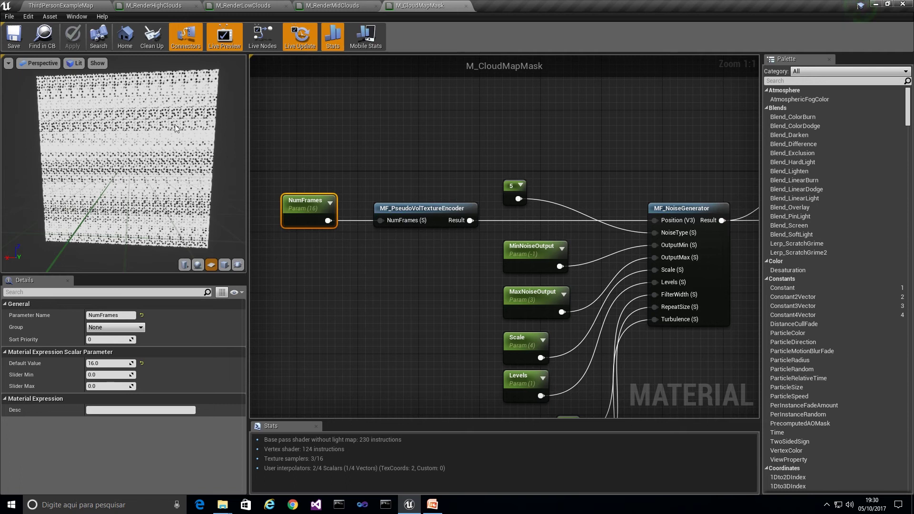
{"action": "scroll", "coordinate": [125, 117], "scroll_direction": "up", "scroll_amount": 8}
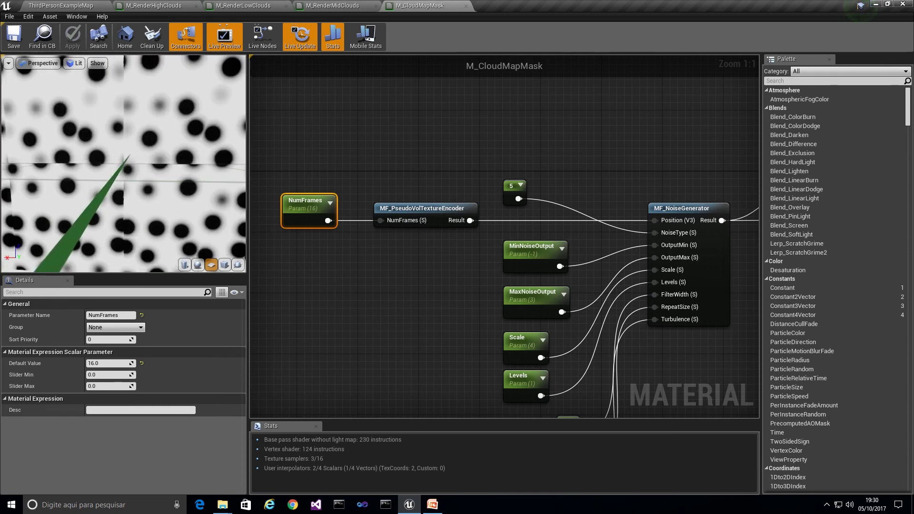
{"action": "scroll", "coordinate": [123, 162], "scroll_direction": "down", "scroll_amount": 8}
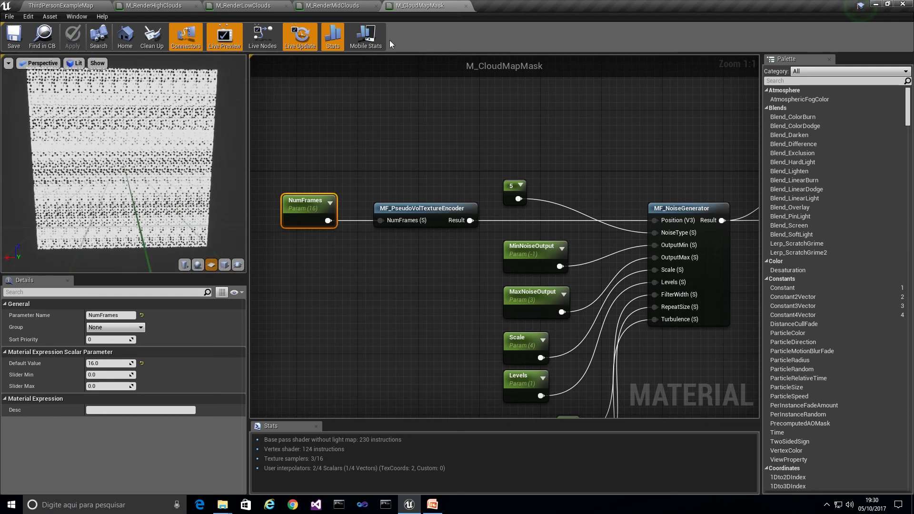
Close the M_CloudMapMask material, return to the level and open the CloudscapeSeasons Blueprints folder.
{"action": "left_click", "coordinate": [466, 6]}
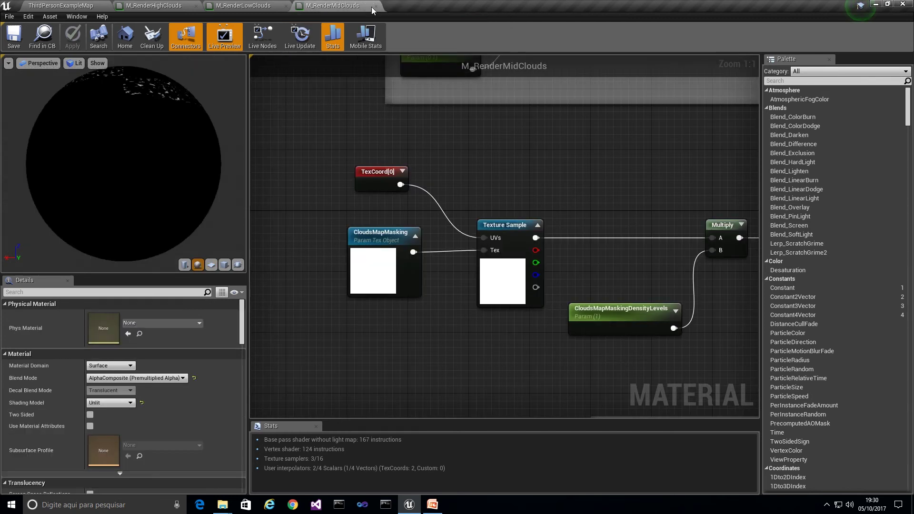
{"action": "left_click", "coordinate": [89, 7]}
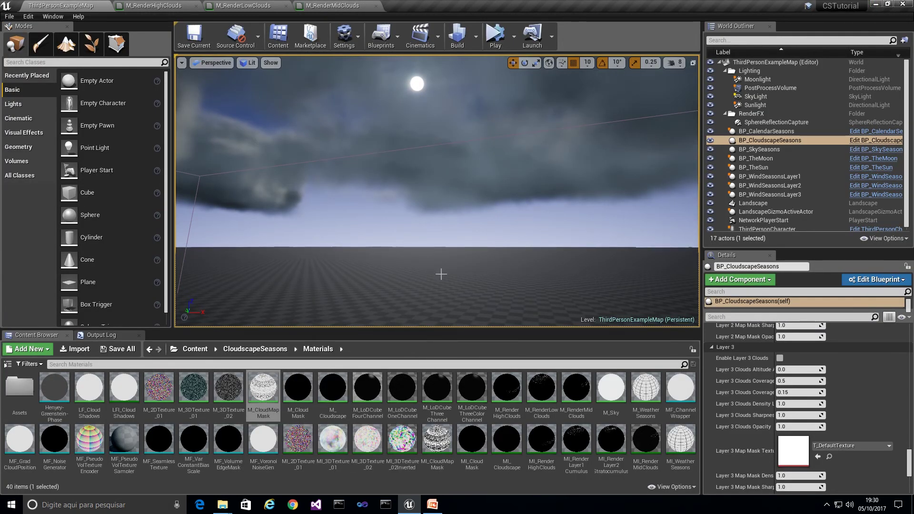
{"action": "left_click", "coordinate": [245, 351]}
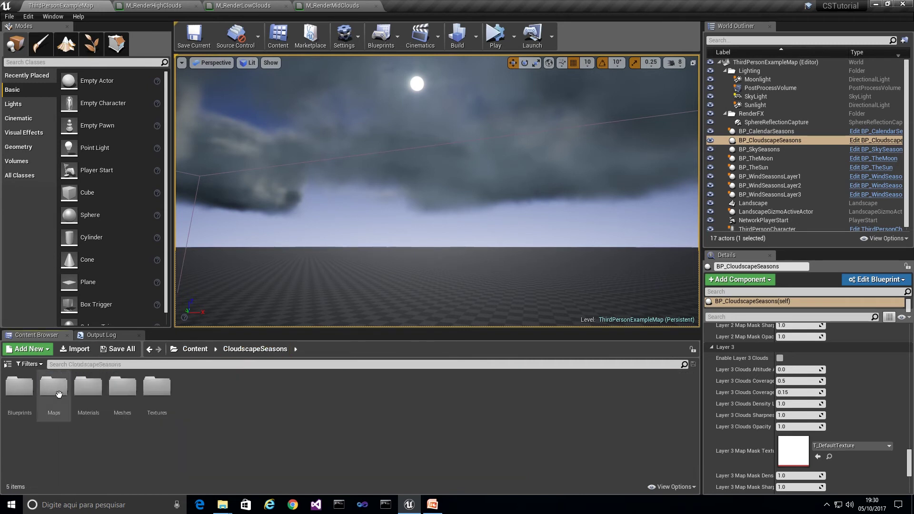
{"action": "double_click", "coordinate": [19, 387]}
Place a BP_BakeTexture actor on the ground in the level and bring up its Material to Bake and Render Target settings.
{"action": "right_click_drag", "start_coordinate": [290, 265], "coordinate": [290, 314]}
{"action": "left_click_drag", "start_coordinate": [52, 388], "coordinate": [262, 285]}
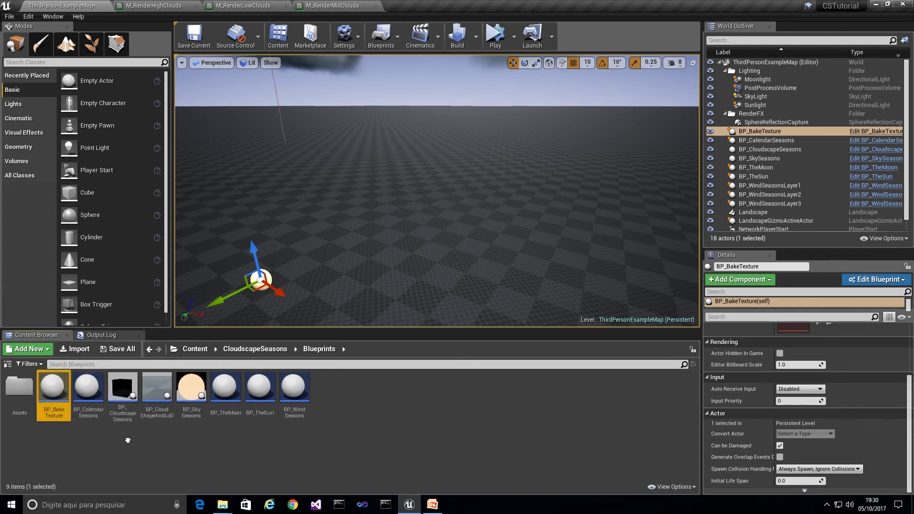
{"action": "mouse_move", "coordinate": [331, 275]}
{"action": "right_mouse_down"}
{"action": "mouse_move", "coordinate": [347, 265]}
{"action": "mouse_move", "coordinate": [342, 271]}
{"action": "right_mouse_up"}
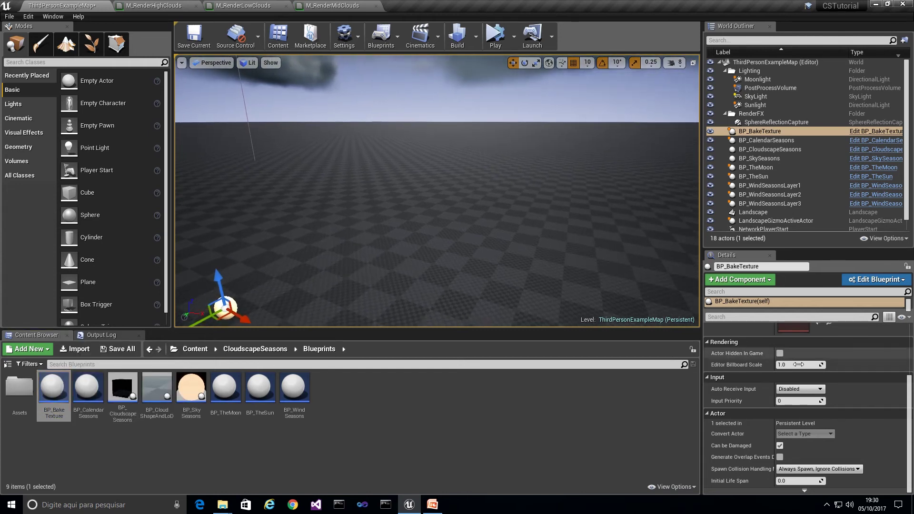
{"action": "scroll", "coordinate": [911, 406], "scroll_direction": "up", "scroll_amount": 3}
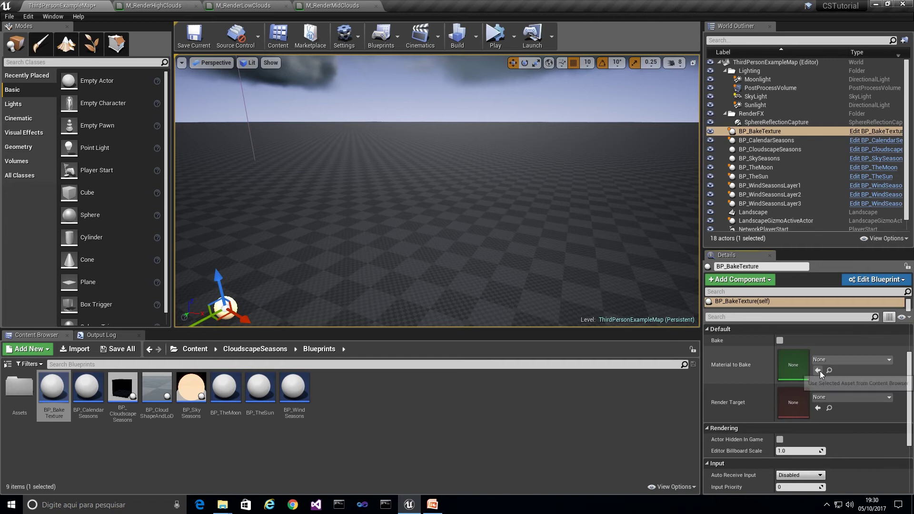
Assign the M_CloudMapMask material from the CloudscapeSeasons Materials folder as the BP_BakeTexture actor's Material to Bake.
{"action": "left_click", "coordinate": [250, 352]}
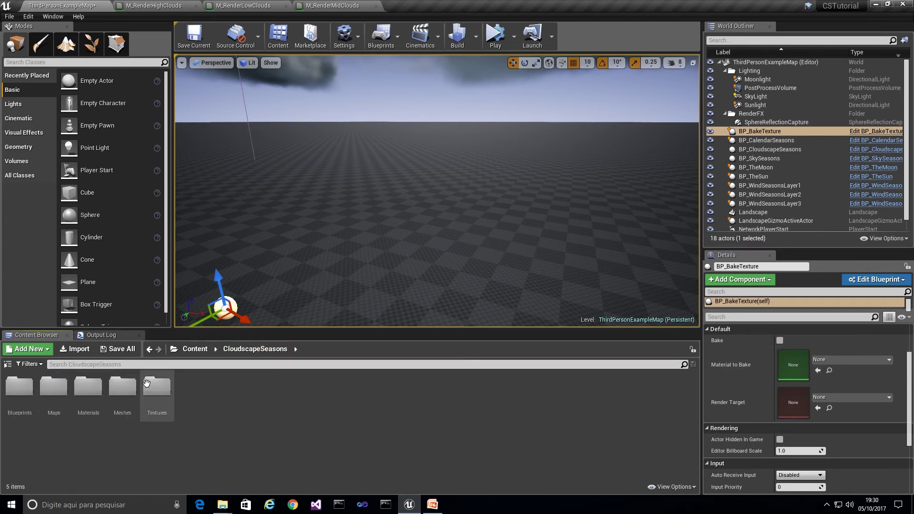
{"action": "left_click", "coordinate": [91, 397]}
{"action": "double_click", "coordinate": [91, 397]}
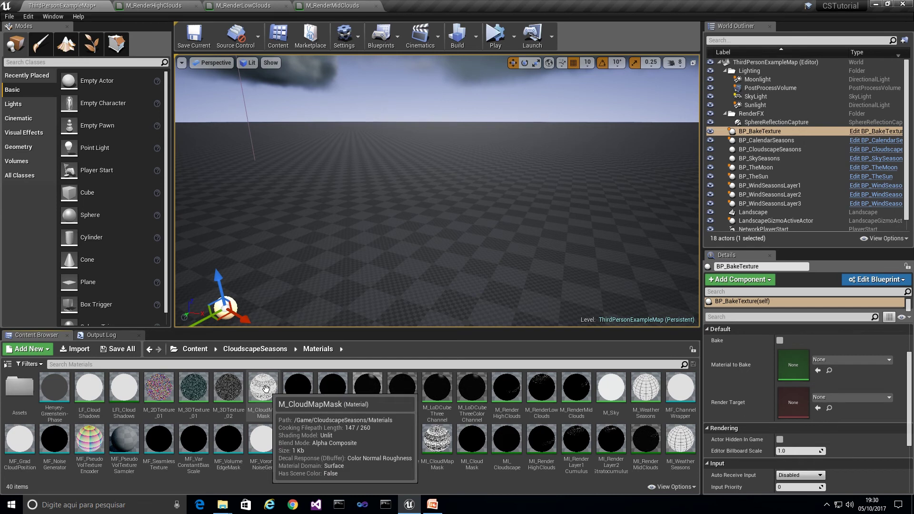
{"action": "left_click", "coordinate": [265, 388]}
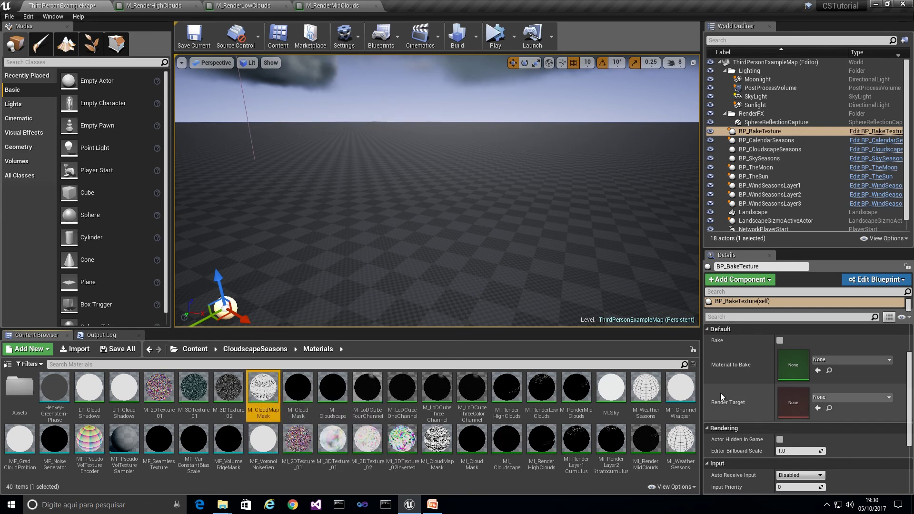
{"action": "left_click", "coordinate": [817, 370]}
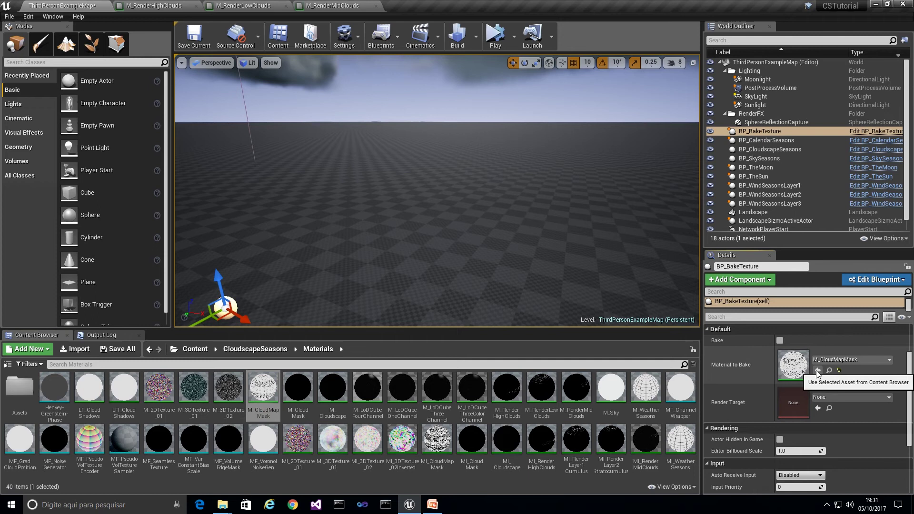
Select the RT_BakeTexture asset in the CloudscapeSeasons Textures folder for the BP_BakeTexture actor's Render Target.
{"action": "left_click", "coordinate": [278, 350]}
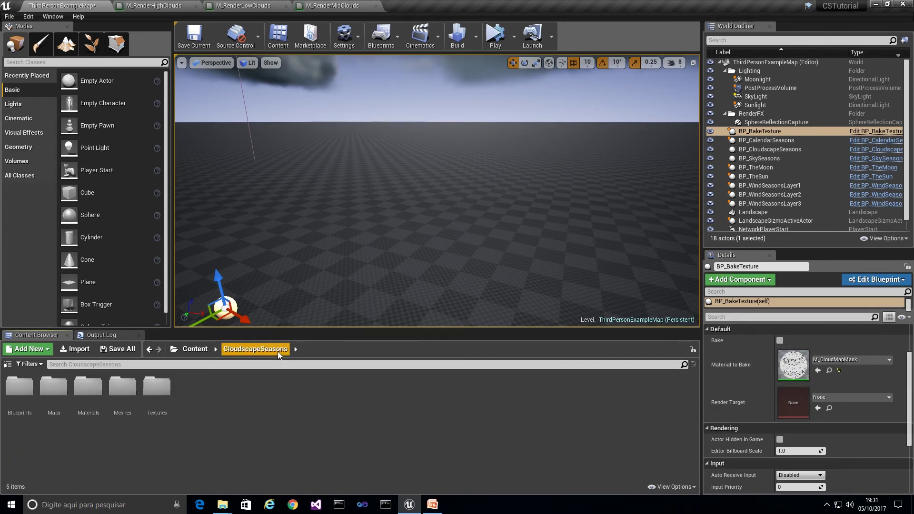
{"action": "double_click", "coordinate": [161, 388]}
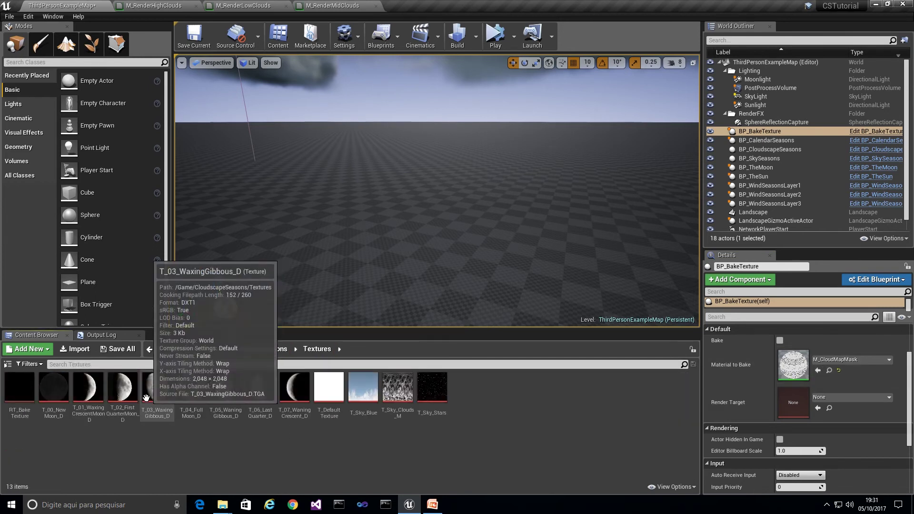
{"action": "left_click", "coordinate": [19, 395]}
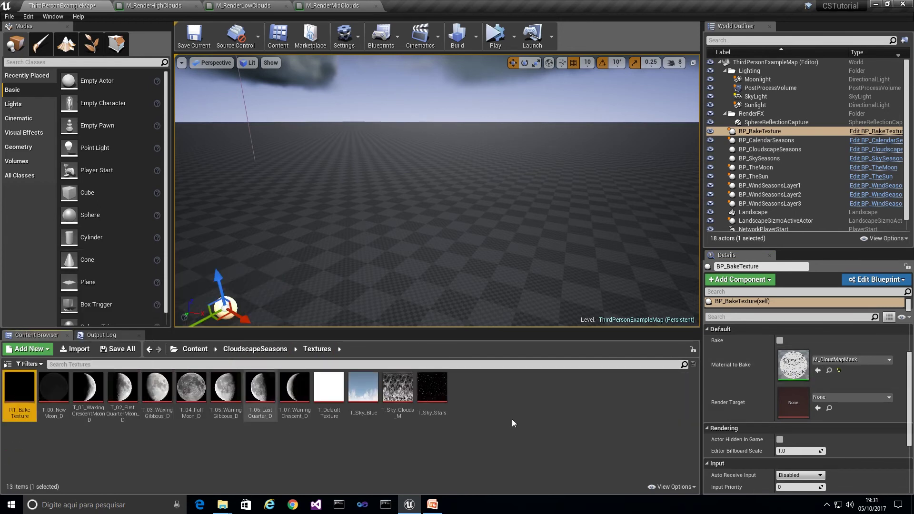
Assign RT_BakeTexture as the Render Target of BP_BakeTexture and bake the M_CloudMapMask material into it.
{"action": "left_click", "coordinate": [817, 408]}
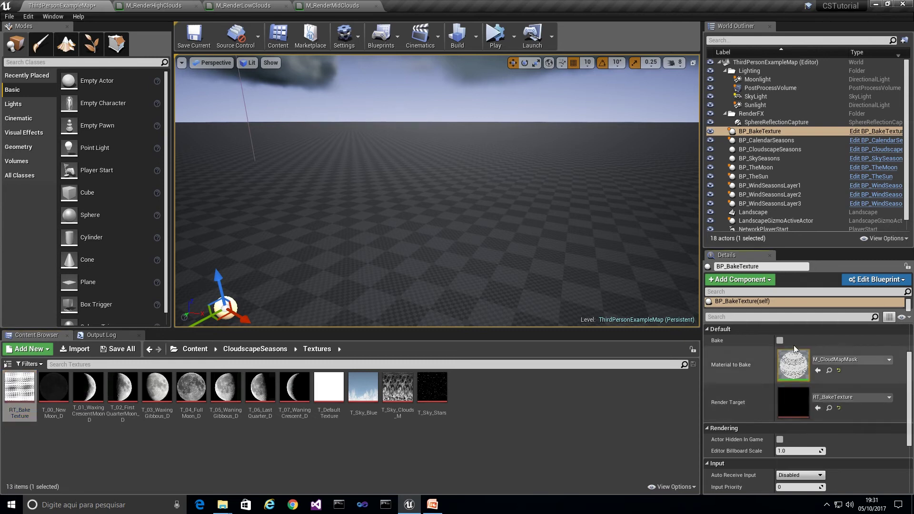
{"action": "left_click", "coordinate": [780, 340]}
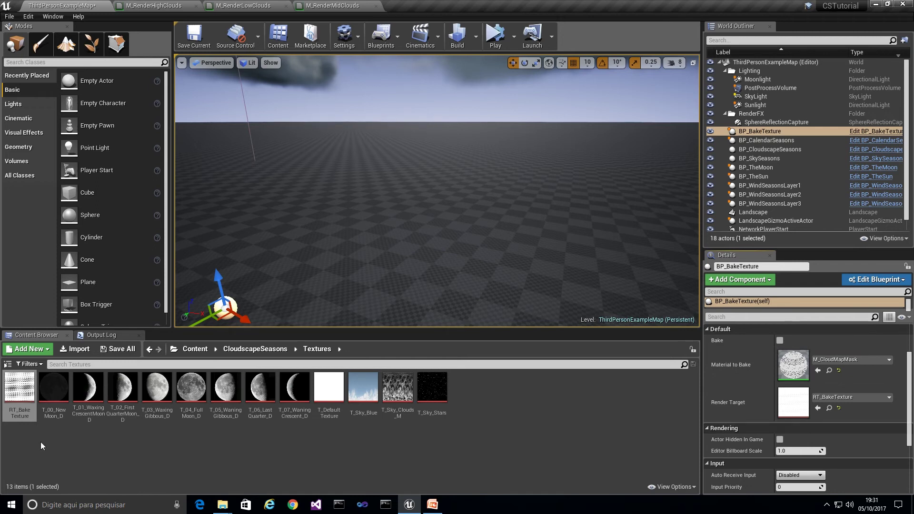
Create a static texture from RT_BakeTexture and save it together with the ThirdPersonExampleMap level.
{"action": "right_click", "coordinate": [23, 394]}
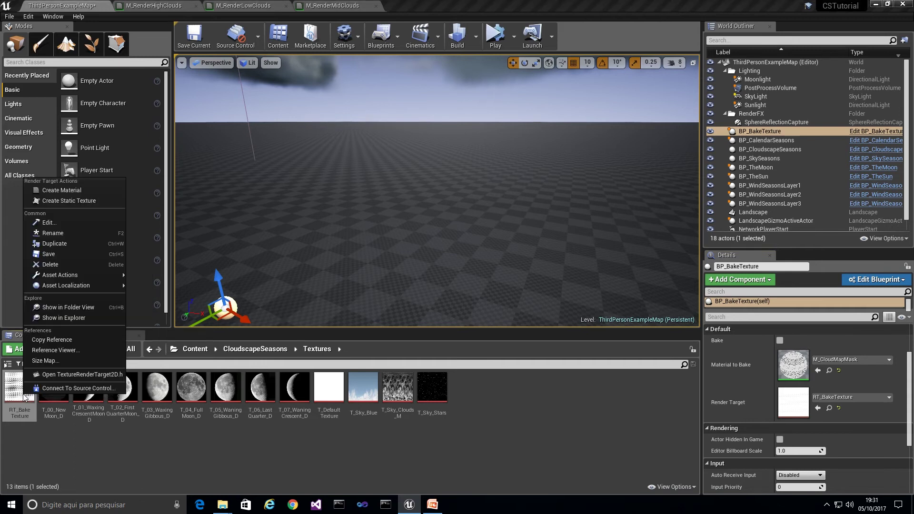
{"action": "left_click", "coordinate": [75, 204]}
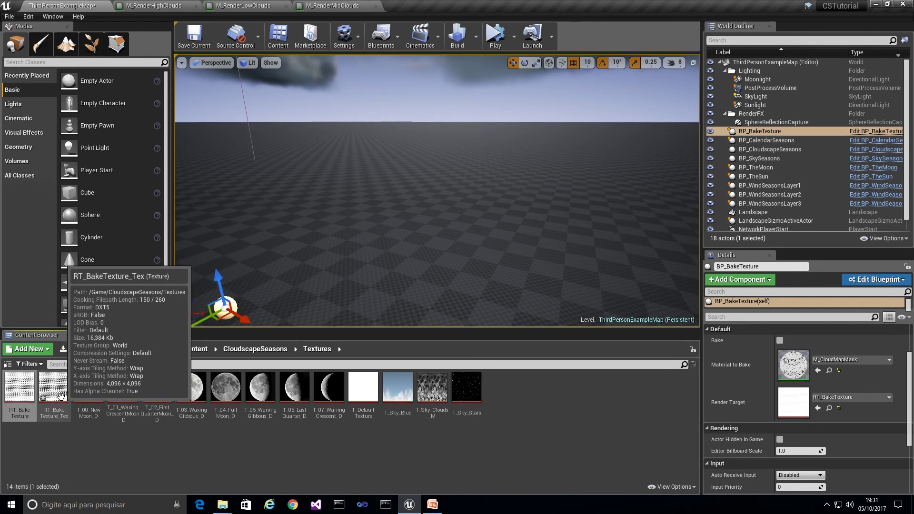
{"action": "left_click", "coordinate": [124, 353]}
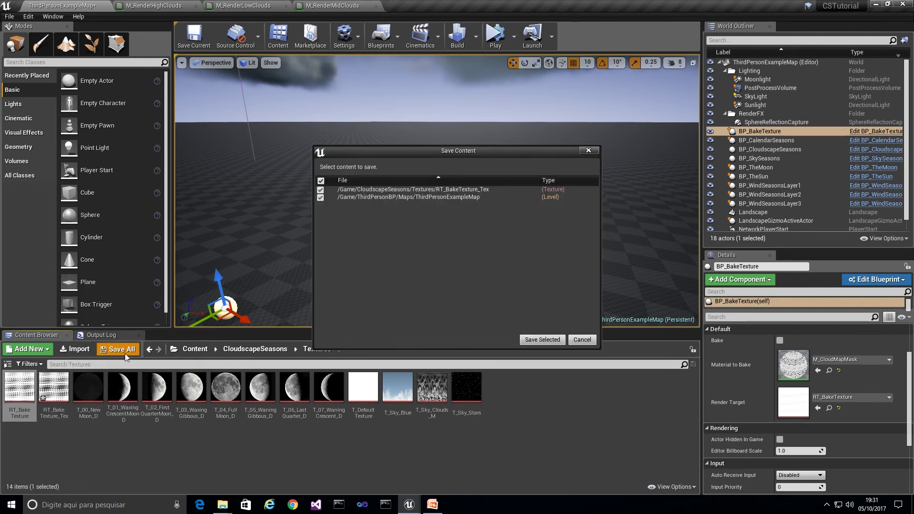
{"action": "left_click", "coordinate": [542, 343]}
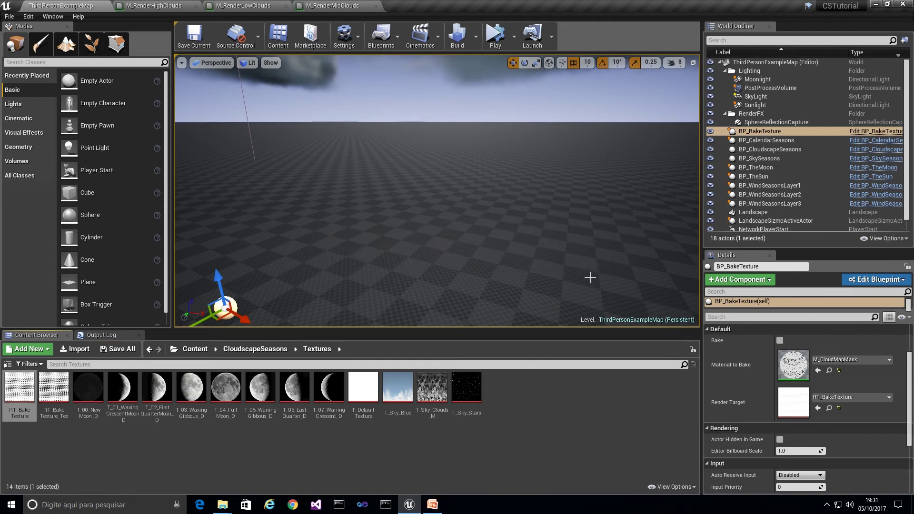
Open the RT_BakeTexture_Tex texture, examine its size and compression details, and close it.
{"action": "mouse_move", "coordinate": [61, 390]}
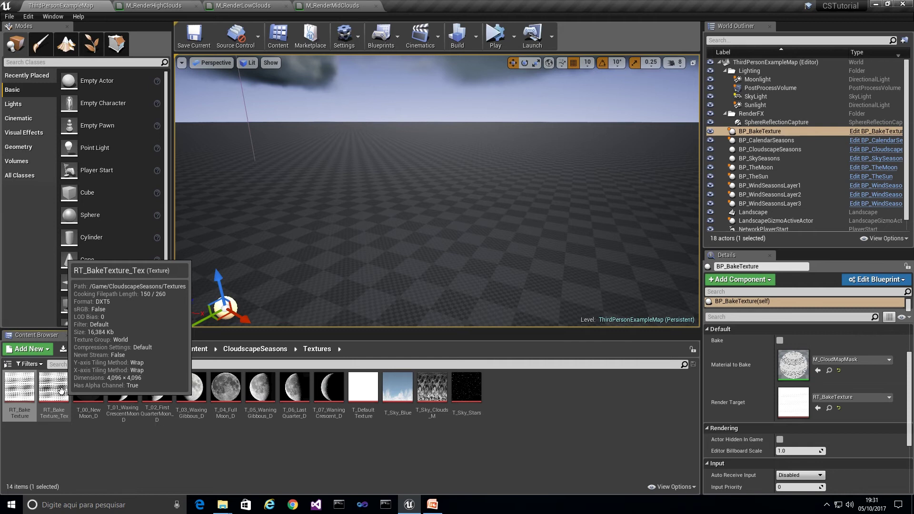
{"action": "double_click", "coordinate": [61, 390]}
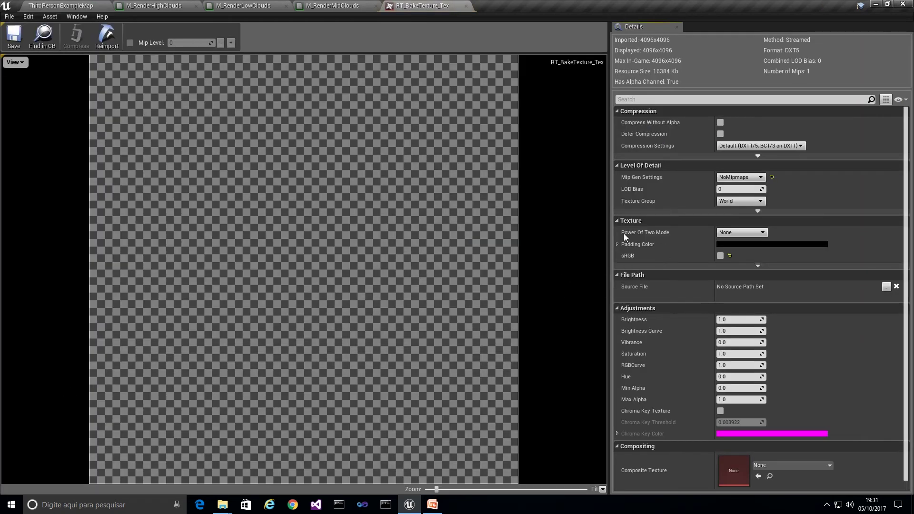
{"action": "left_click", "coordinate": [762, 157]}
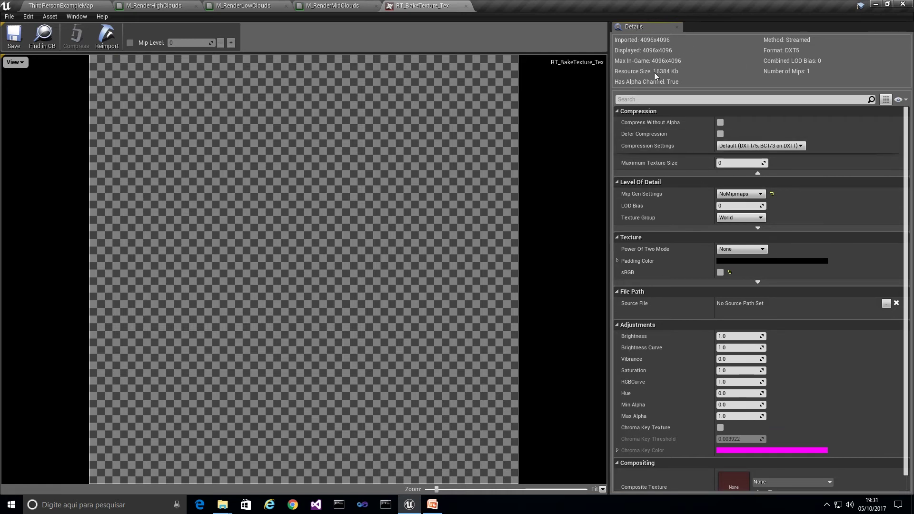
{"action": "left_click", "coordinate": [466, 7]}
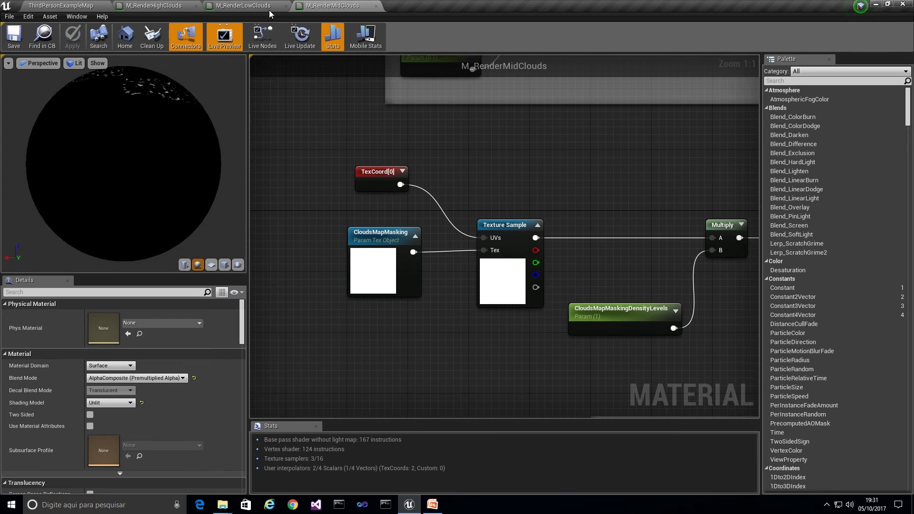
In the level, assign RT_BakeTexture_Tex as the Layer 1 Map Mask Texture of BP_CloudscapeSeasons.
{"action": "left_click", "coordinate": [92, 5]}
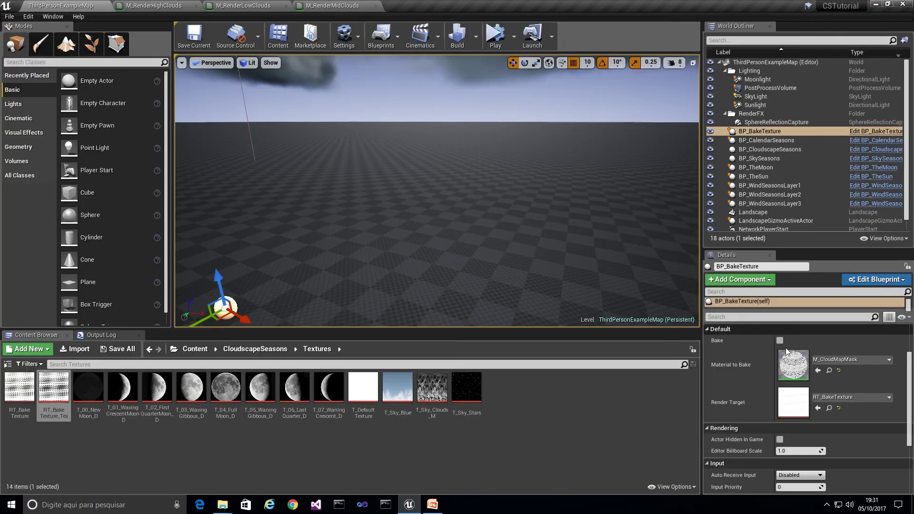
{"action": "left_click", "coordinate": [770, 149]}
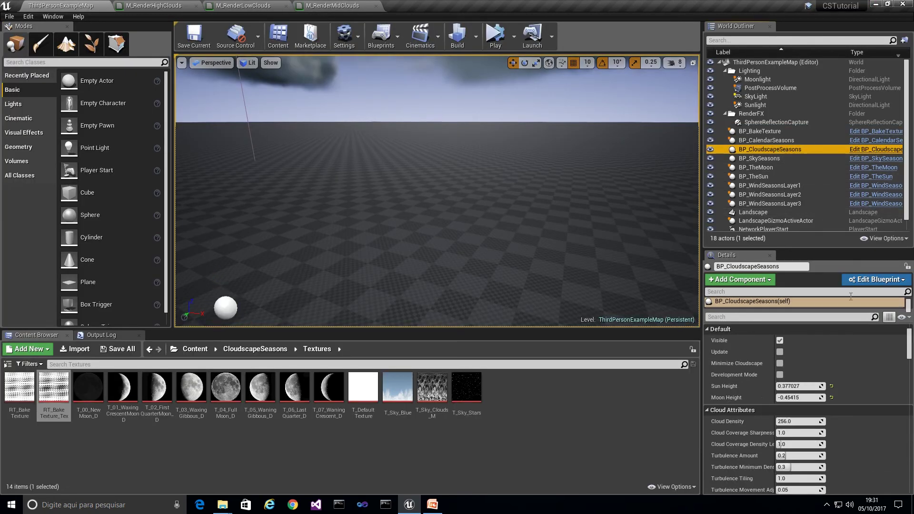
{"action": "left_click_drag", "start_coordinate": [909, 335], "coordinate": [910, 386]}
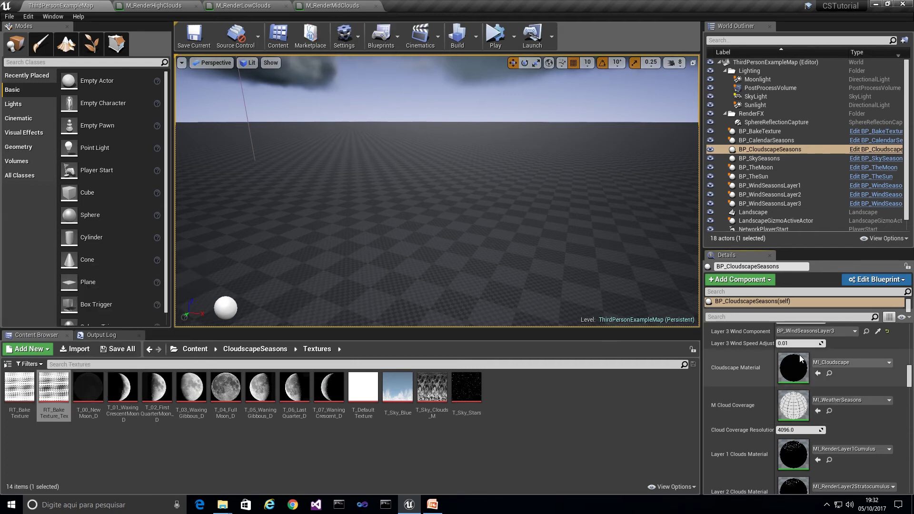
{"action": "left_click_drag", "start_coordinate": [909, 384], "coordinate": [909, 431]}
{"action": "scroll", "coordinate": [884, 409], "scroll_direction": "down", "scroll_amount": 10}
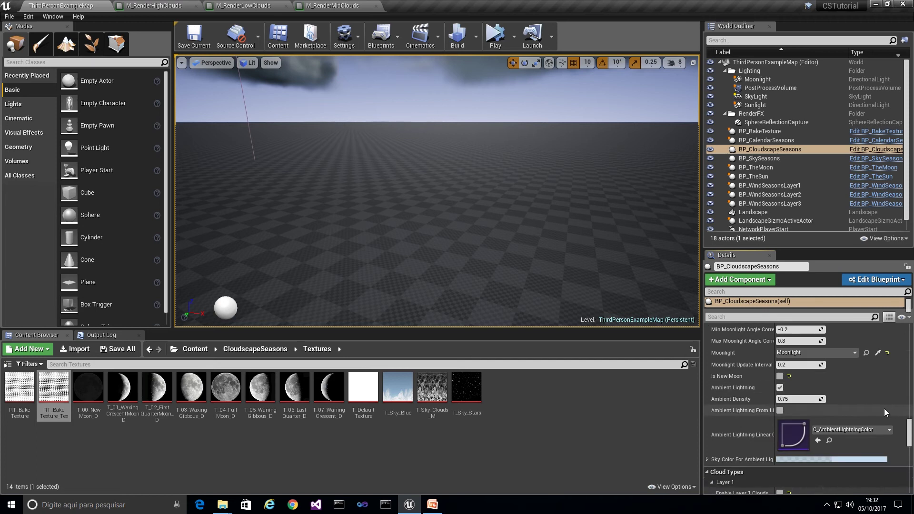
{"action": "left_click", "coordinate": [819, 455]}
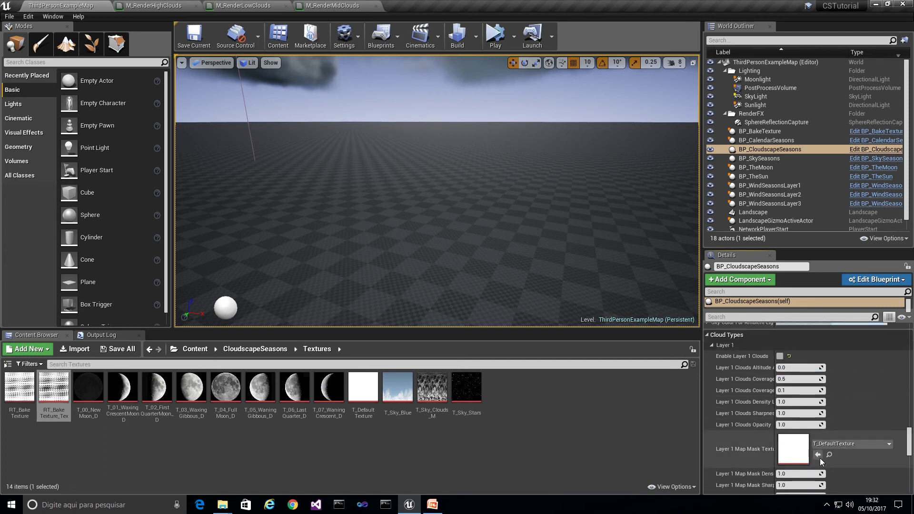
Try RT_BakeTexture_Tex as the Layer 2 Map Mask Texture, inspect the clouds, and reset it to T_DefaultTexture.
{"action": "scroll", "coordinate": [885, 431], "scroll_direction": "down", "scroll_amount": 5}
{"action": "scroll", "coordinate": [883, 434], "scroll_direction": "down", "scroll_amount": 3}
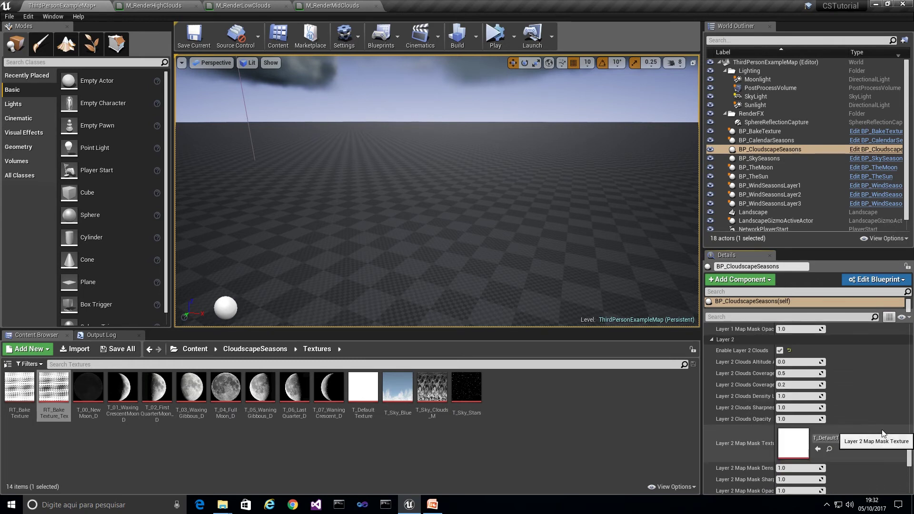
{"action": "left_click", "coordinate": [818, 449]}
{"action": "mouse_move", "coordinate": [550, 229]}
{"action": "right_mouse_down"}
{"action": "mouse_move", "coordinate": [542, 210]}
{"action": "mouse_move", "coordinate": [514, 185]}
{"action": "mouse_move", "coordinate": [481, 177]}
{"action": "mouse_move", "coordinate": [473, 160]}
{"action": "mouse_move", "coordinate": [400, 162]}
{"action": "mouse_move", "coordinate": [546, 231]}
{"action": "right_mouse_up"}
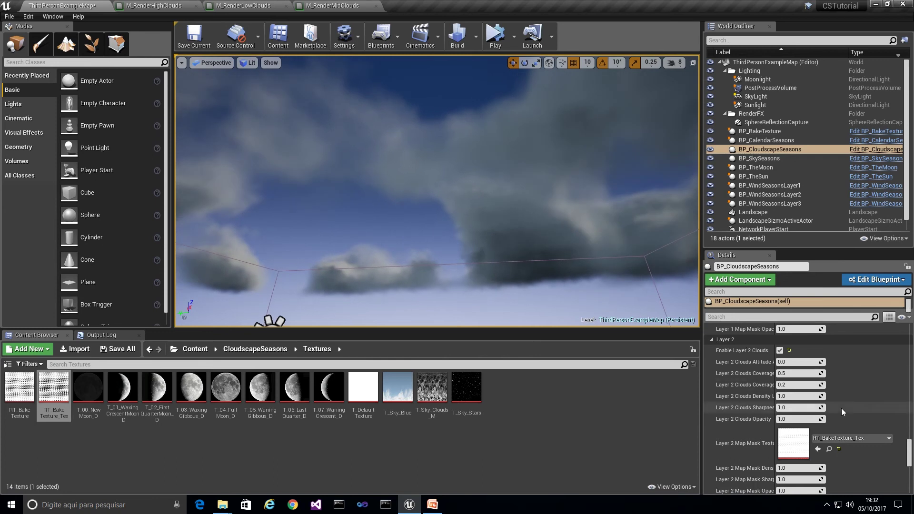
{"action": "left_click", "coordinate": [838, 449]}
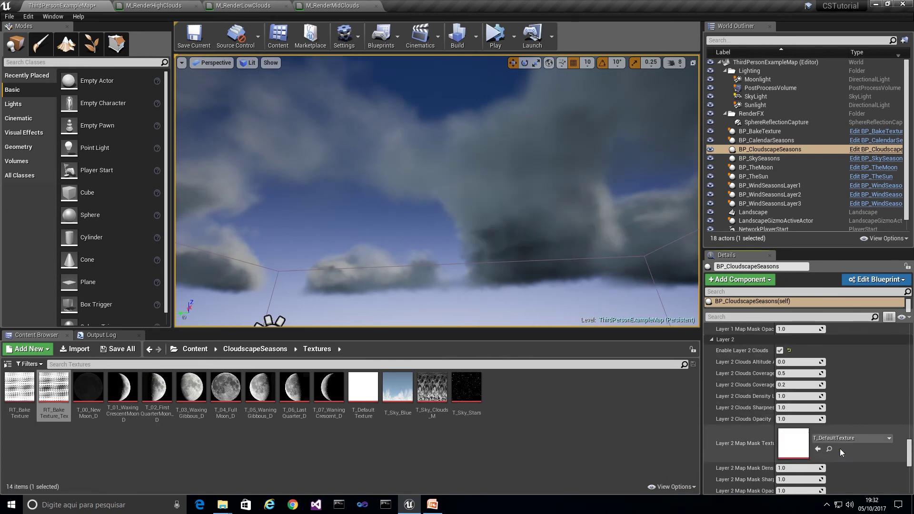
{"action": "right_click_drag", "start_coordinate": [428, 190], "coordinate": [457, 157]}
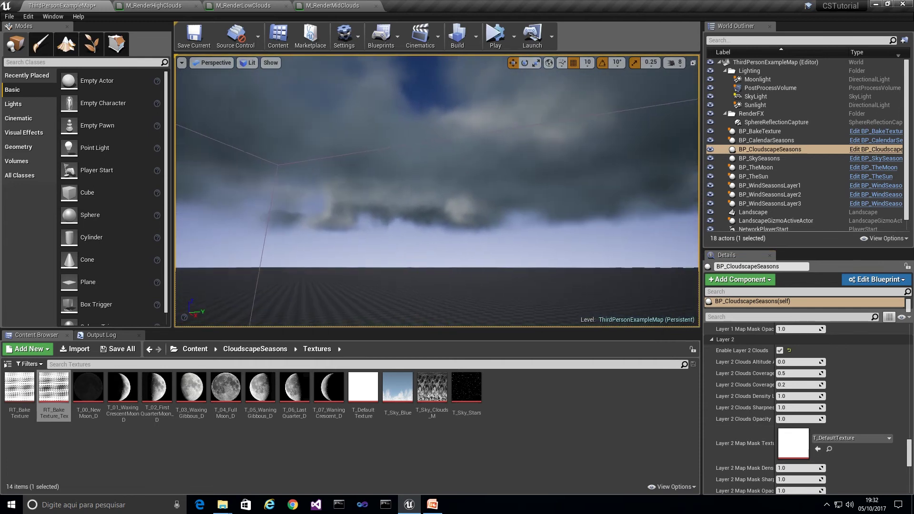
Enable the Layer 1 clouds of BP_CloudscapeSeasons and look at the sky.
{"action": "scroll", "coordinate": [842, 416], "scroll_direction": "down", "scroll_amount": 1}
{"action": "scroll", "coordinate": [842, 416], "scroll_direction": "up", "scroll_amount": 10}
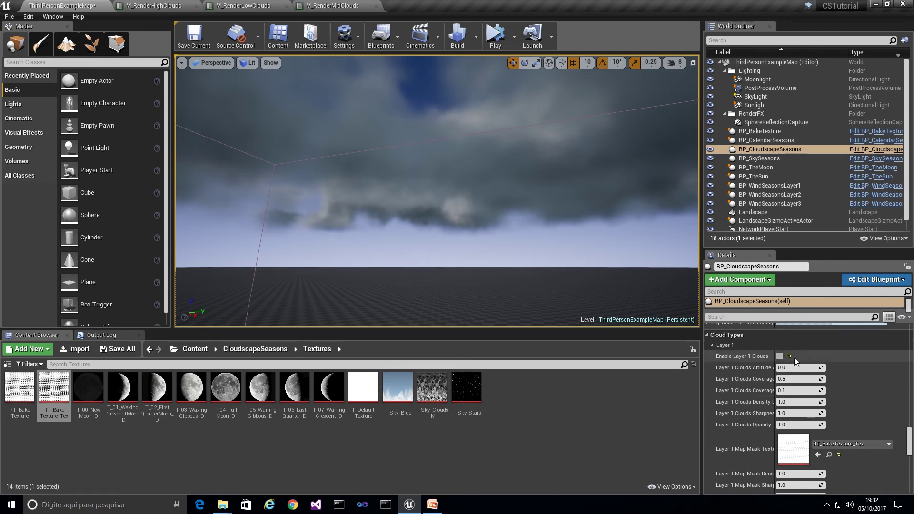
{"action": "left_click", "coordinate": [780, 356]}
{"action": "right_click_drag", "start_coordinate": [436, 191], "coordinate": [424, 169]}
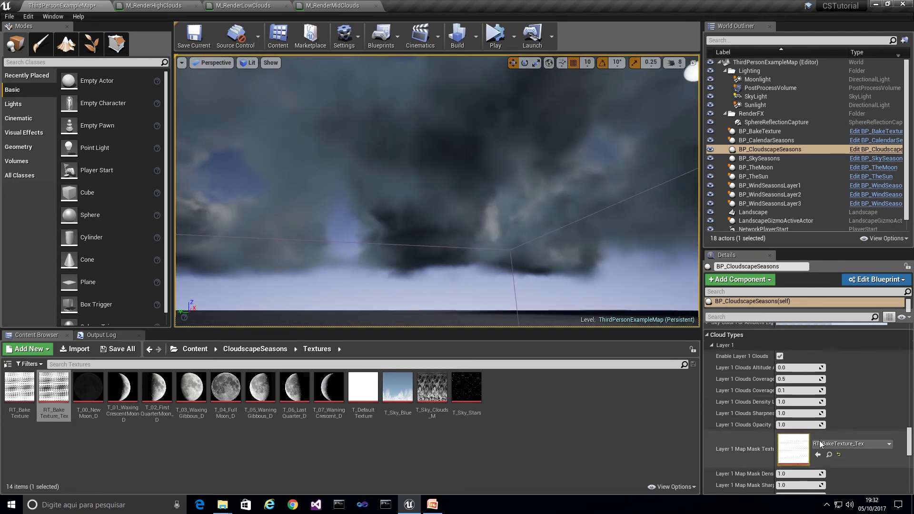
Reset the Layer 1 Map Mask Texture to T_DefaultTexture, reassign RT_BakeTexture_Tex, and compare the clouds.
{"action": "left_click", "coordinate": [840, 455]}
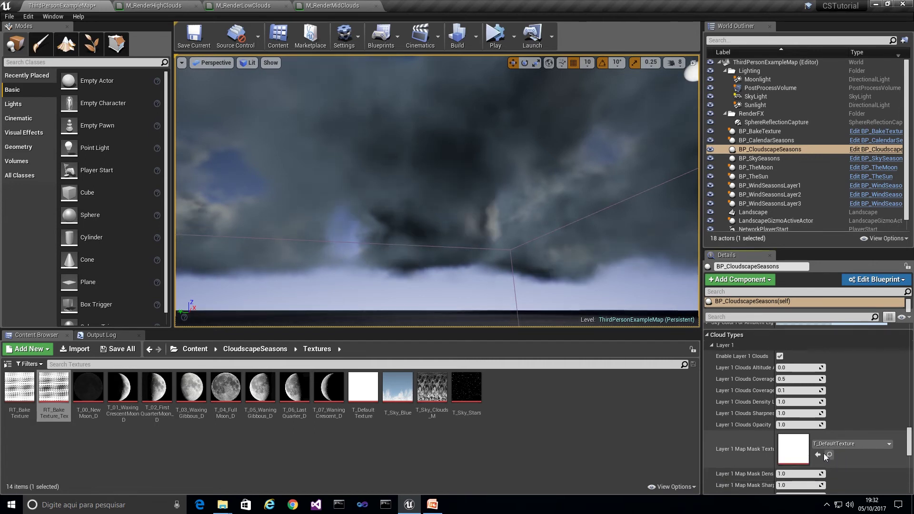
{"action": "left_click", "coordinate": [818, 455]}
{"action": "right_click_drag", "start_coordinate": [437, 190], "coordinate": [455, 169]}
{"action": "mouse_move", "coordinate": [599, 294]}
{"action": "right_mouse_down"}
{"action": "mouse_move", "coordinate": [585, 287]}
{"action": "mouse_move", "coordinate": [599, 294]}
{"action": "right_mouse_up"}
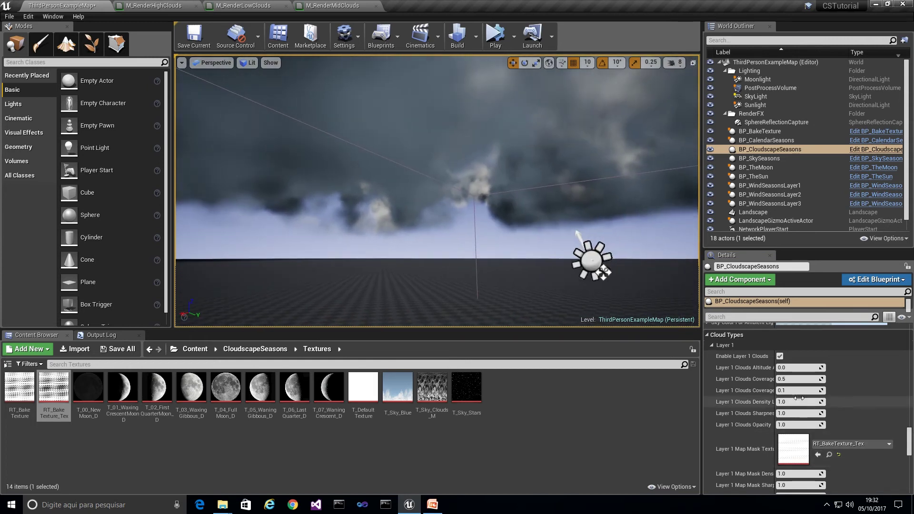
Set the Layer 2 Map Mask Texture to RT_BakeTexture_Tex and reset the Layer 1 mask to T_DefaultTexture.
{"action": "scroll", "coordinate": [870, 393], "scroll_direction": "down", "scroll_amount": 5}
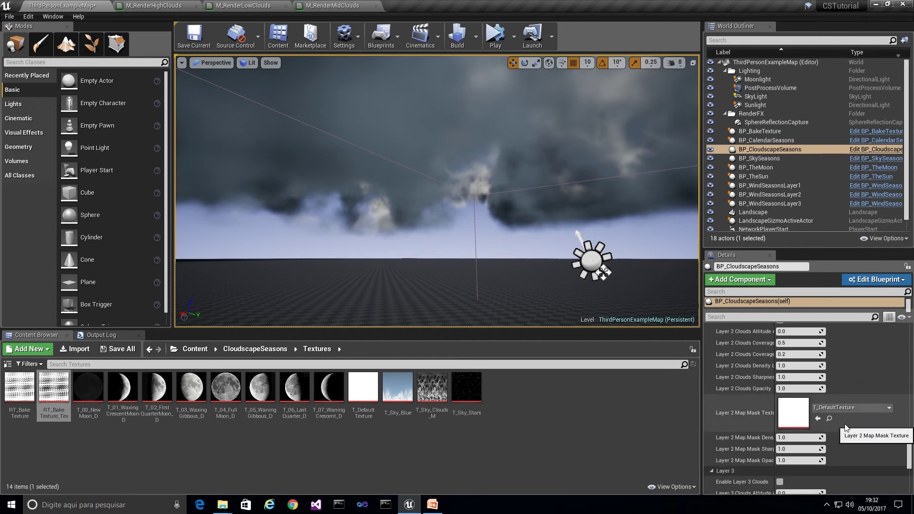
{"action": "left_click", "coordinate": [818, 419]}
{"action": "right_click_drag", "start_coordinate": [429, 200], "coordinate": [512, 185]}
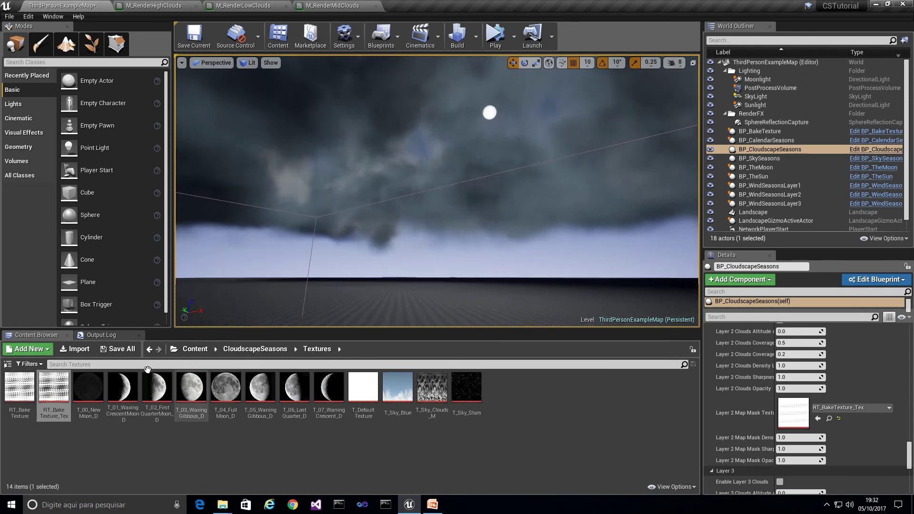
{"action": "mouse_move", "coordinate": [56, 388]}
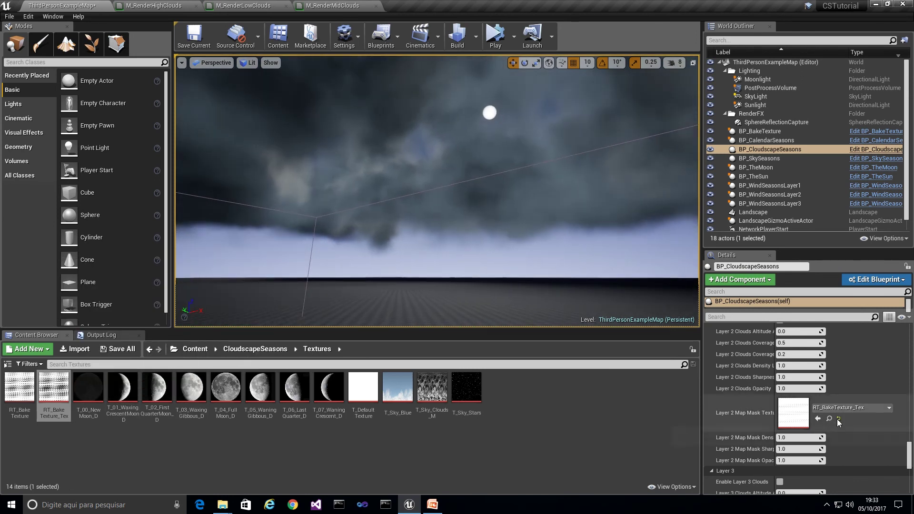
{"action": "scroll", "coordinate": [840, 404], "scroll_direction": "up", "scroll_amount": 4}
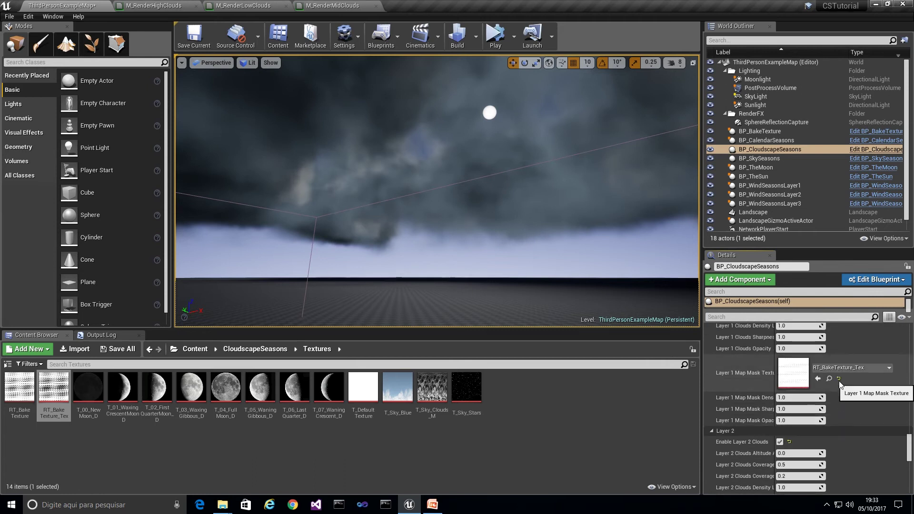
{"action": "left_click", "coordinate": [839, 379]}
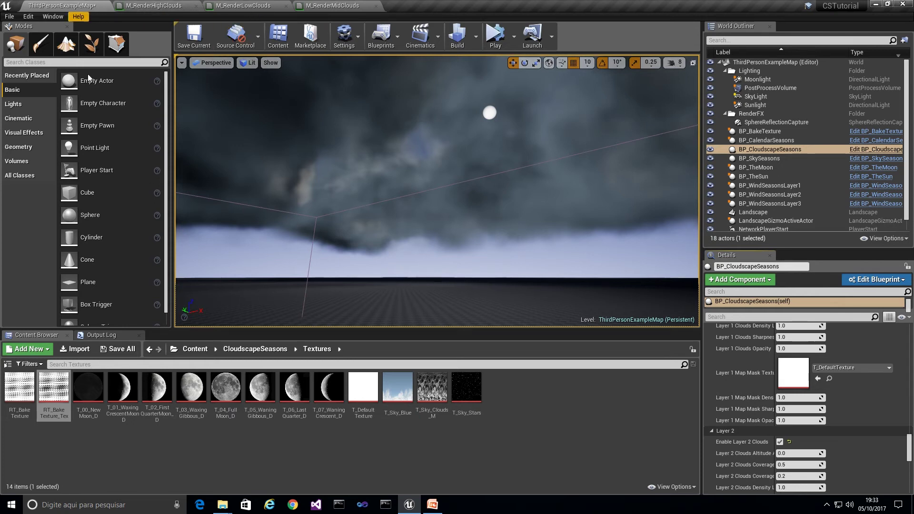
Assign MI_CloudMapMask from the CloudscapeSeasons Materials folder as the Material to Bake of BP_BakeTexture.
{"action": "left_click", "coordinate": [245, 349]}
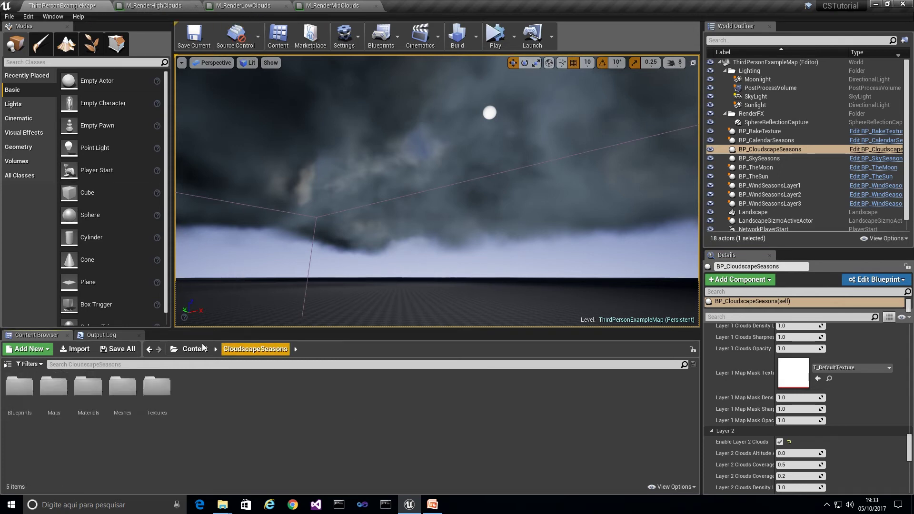
{"action": "double_click", "coordinate": [89, 390]}
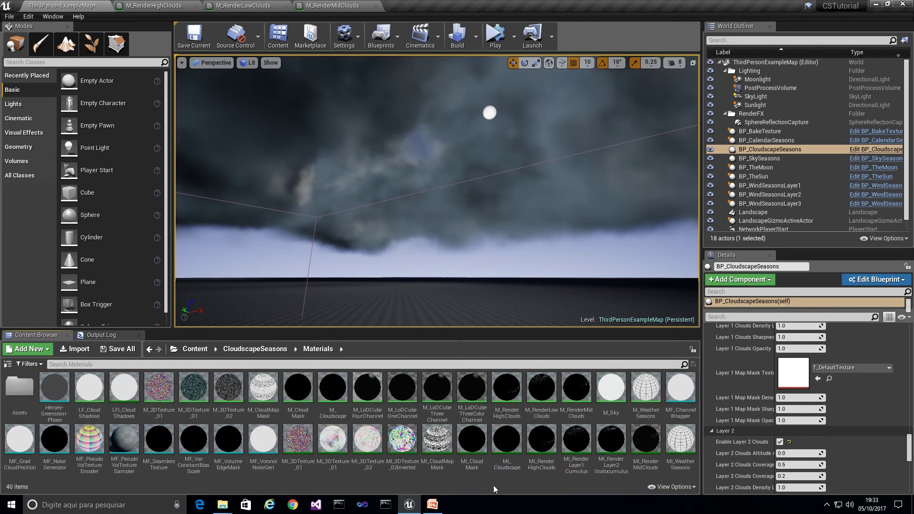
{"action": "left_click", "coordinate": [445, 435]}
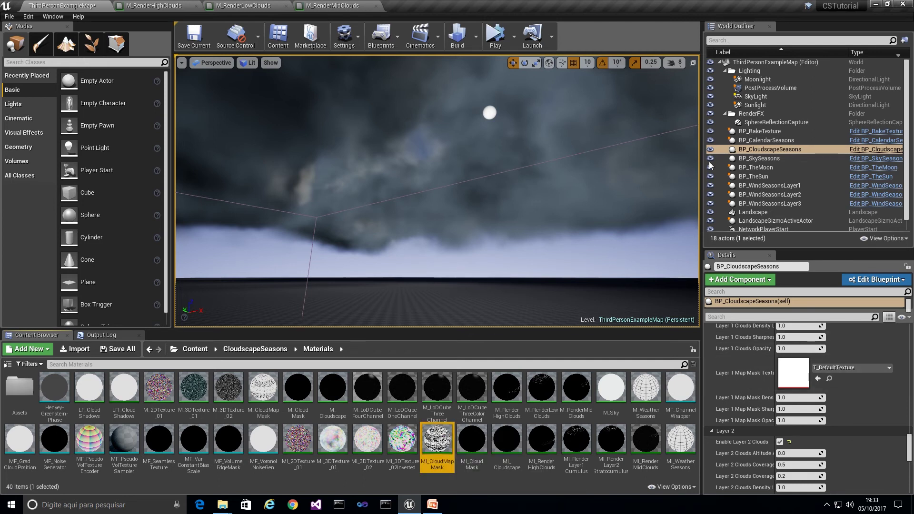
{"action": "left_click", "coordinate": [768, 132]}
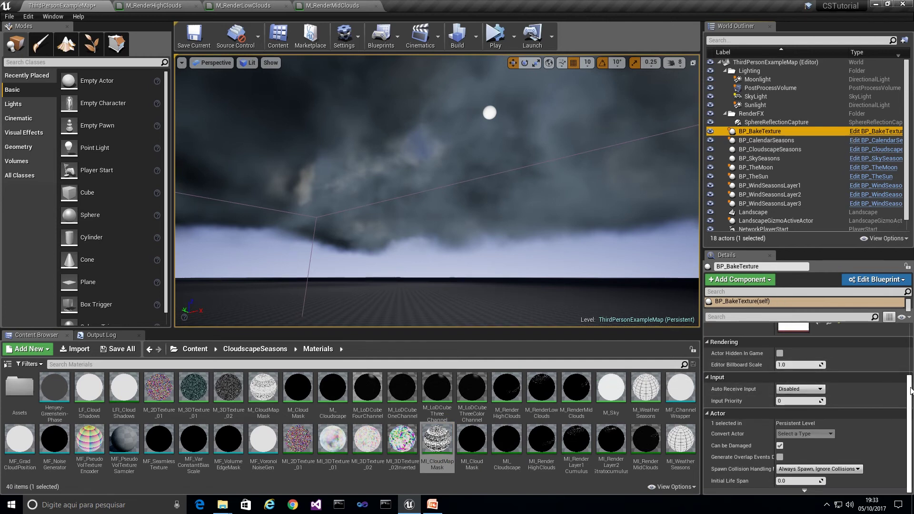
{"action": "scroll", "coordinate": [890, 396], "scroll_direction": "up", "scroll_amount": 2}
{"action": "left_click", "coordinate": [818, 374]}
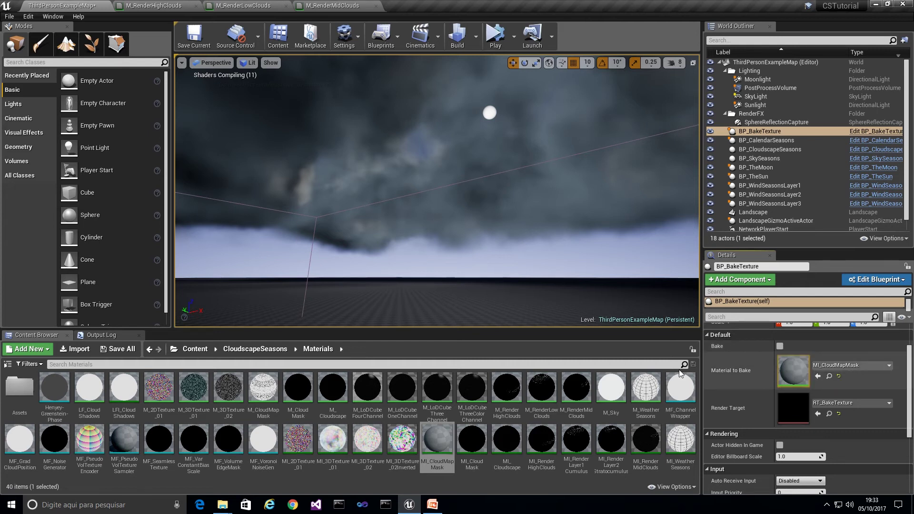
Open the MI_CloudMapMask material instance and save it with Clamp? off and Invert? on.
{"action": "double_click", "coordinate": [444, 448]}
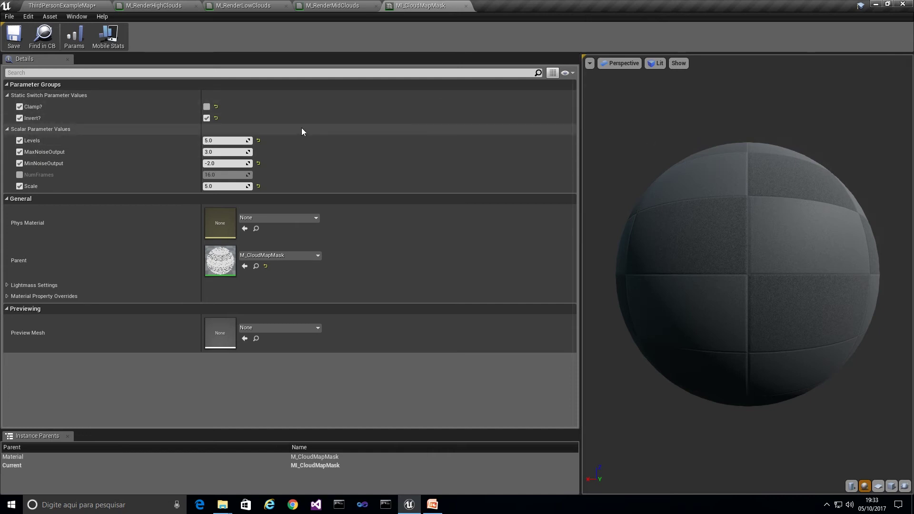
{"action": "left_click", "coordinate": [206, 107]}
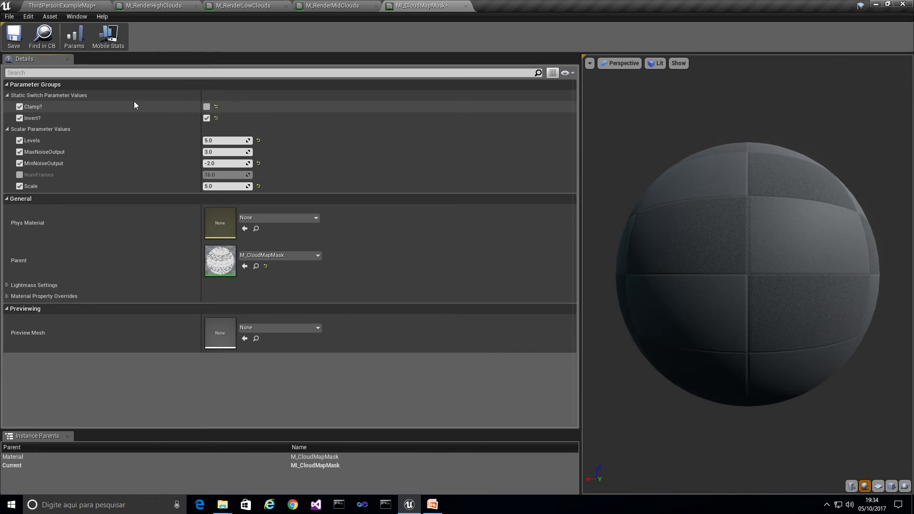
{"action": "left_click", "coordinate": [14, 36]}
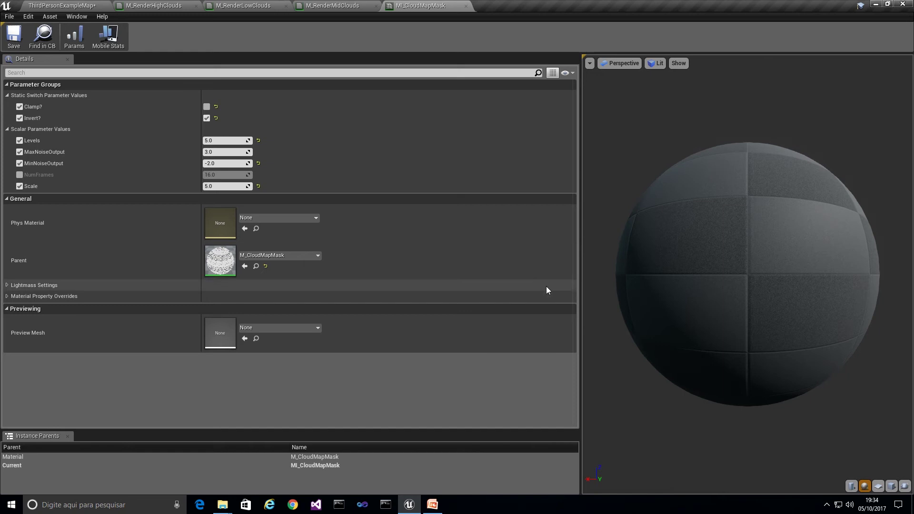
Preview MI_CloudMapMask on a plane in a wider preview area, save the instance again, and inspect the mask pattern.
{"action": "left_click_drag", "start_coordinate": [581, 285], "coordinate": [535, 286]}
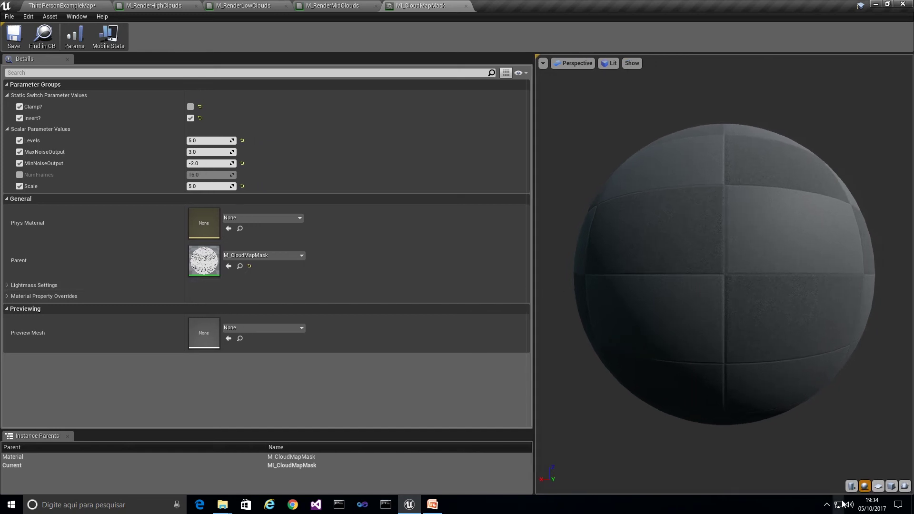
{"action": "left_click", "coordinate": [878, 486]}
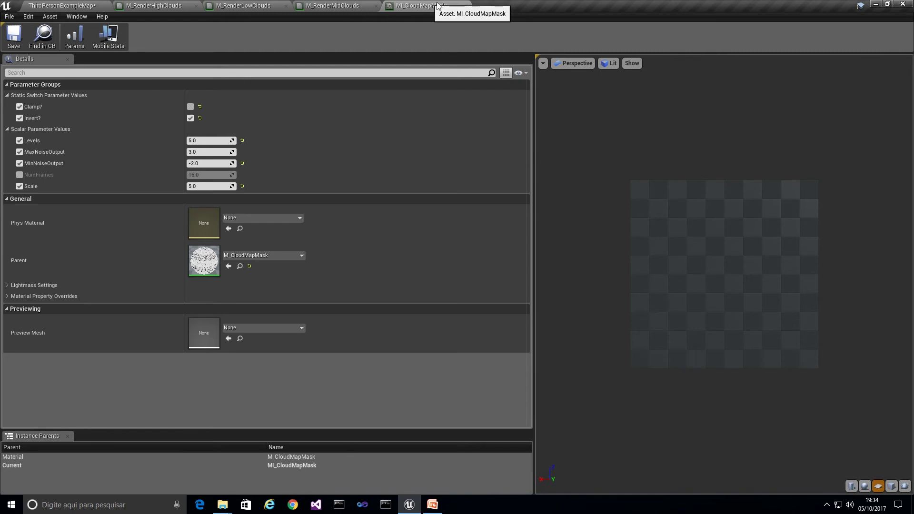
{"action": "left_click", "coordinate": [14, 34]}
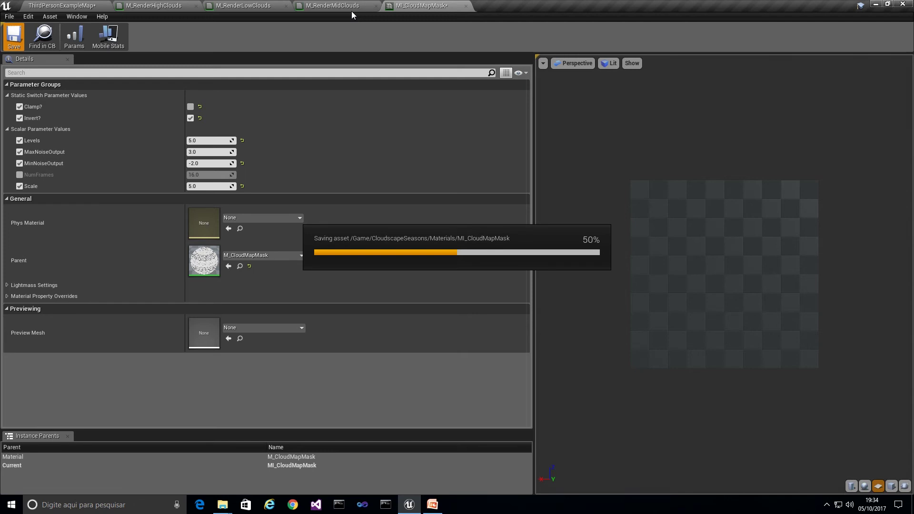
{"action": "scroll", "coordinate": [704, 268], "scroll_direction": "up", "scroll_amount": 10}
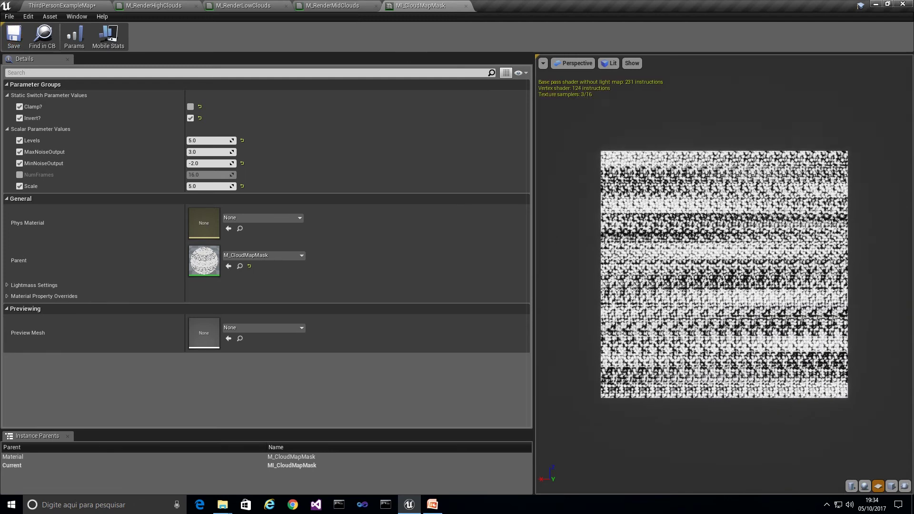
{"action": "scroll", "coordinate": [724, 274], "scroll_direction": "down", "scroll_amount": 8}
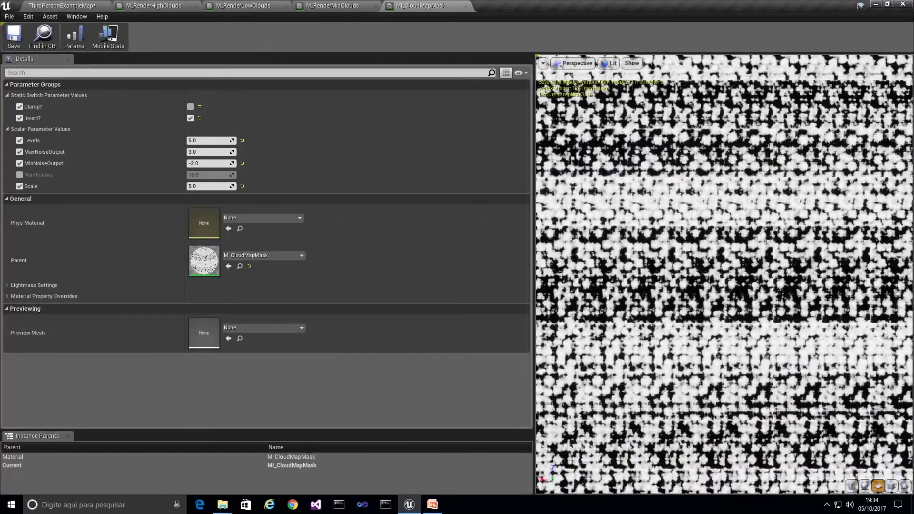
{"action": "scroll", "coordinate": [724, 275], "scroll_direction": "up", "scroll_amount": 5}
{"action": "scroll", "coordinate": [724, 274], "scroll_direction": "down", "scroll_amount": 8}
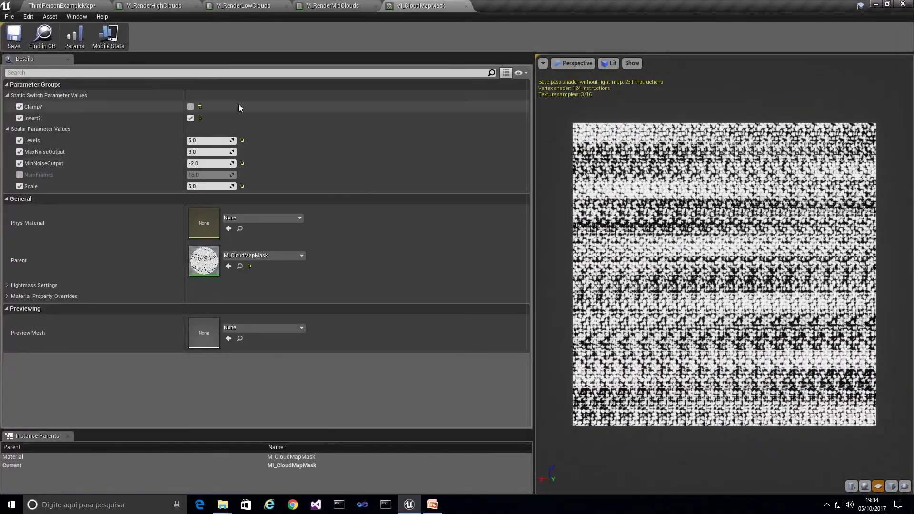
In the level, bake MI_CloudMapMask into the RT_BakeTexture render target with BP_BakeTexture.
{"action": "left_click", "coordinate": [84, 5]}
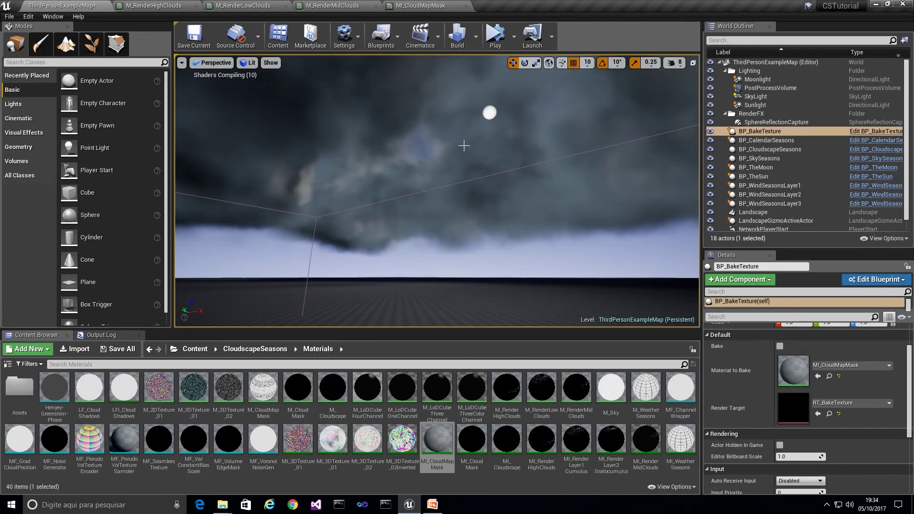
{"action": "left_click", "coordinate": [782, 347]}
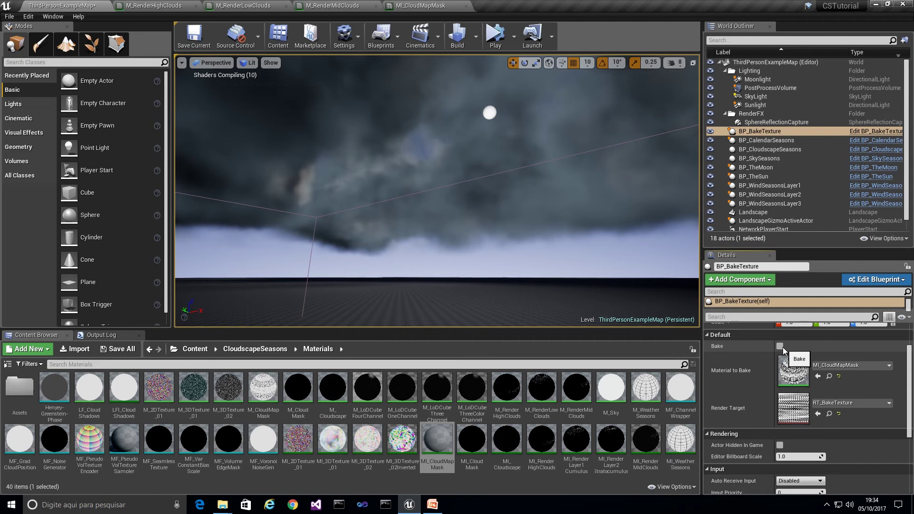
Create a static texture from RT_BakeTexture in the CloudscapeSeasons Textures folder, and save it along with ThirdPersonExampleMap.
{"action": "left_click", "coordinate": [281, 352]}
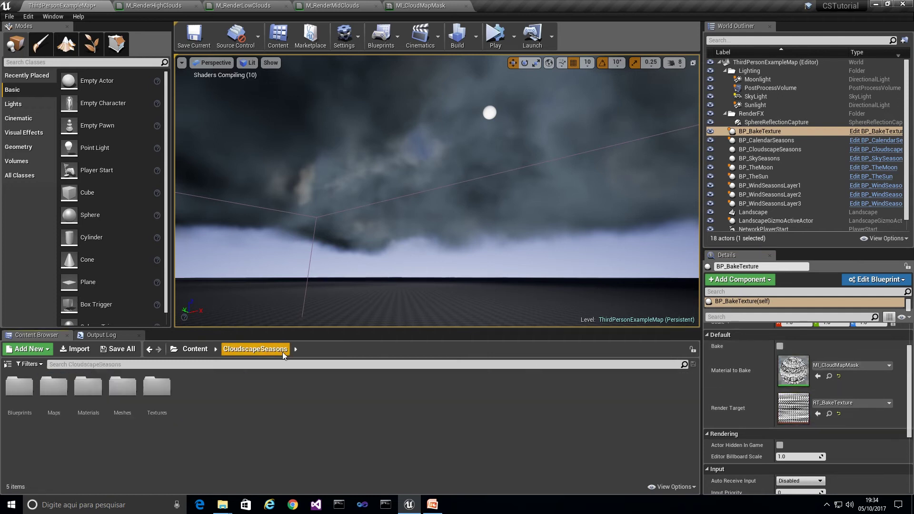
{"action": "double_click", "coordinate": [157, 386]}
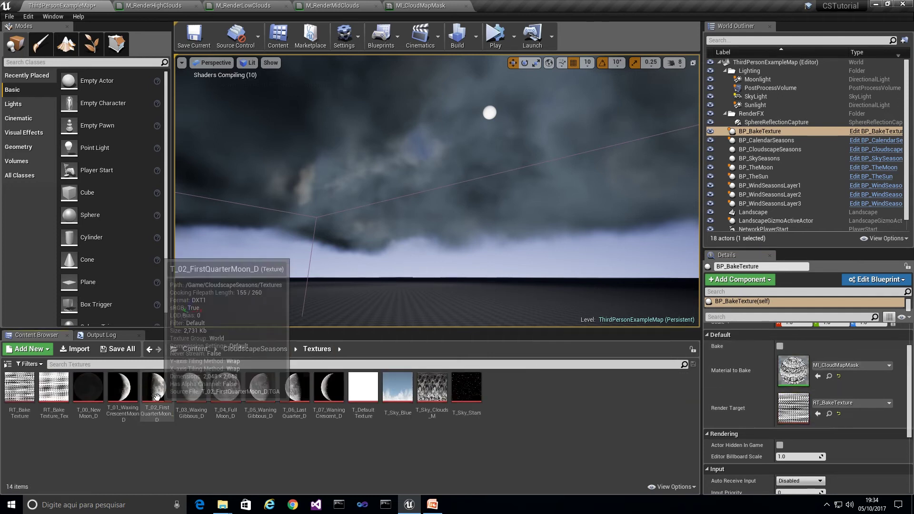
{"action": "right_click", "coordinate": [27, 397]}
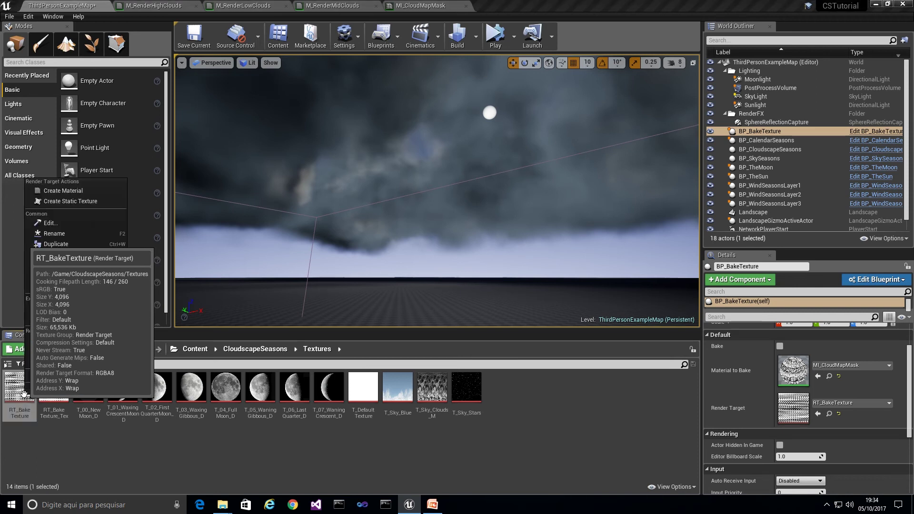
{"action": "left_click", "coordinate": [98, 204]}
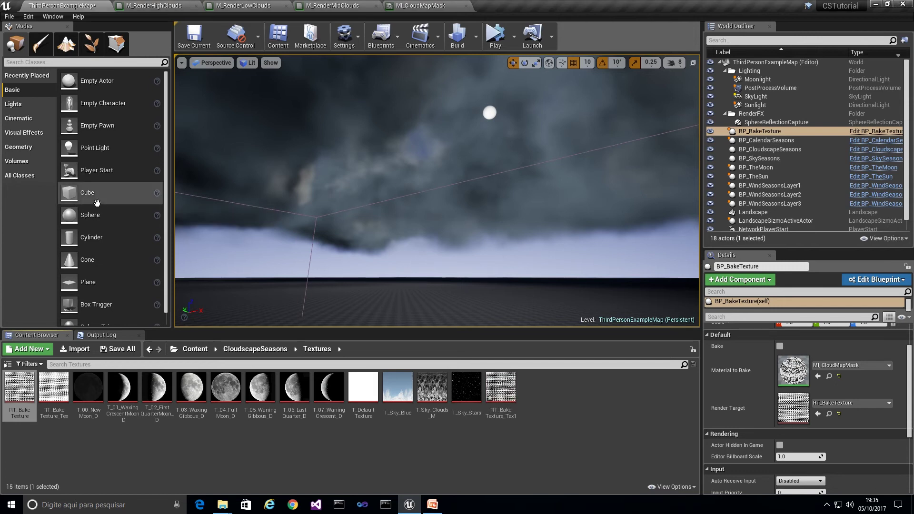
{"action": "left_click", "coordinate": [118, 349]}
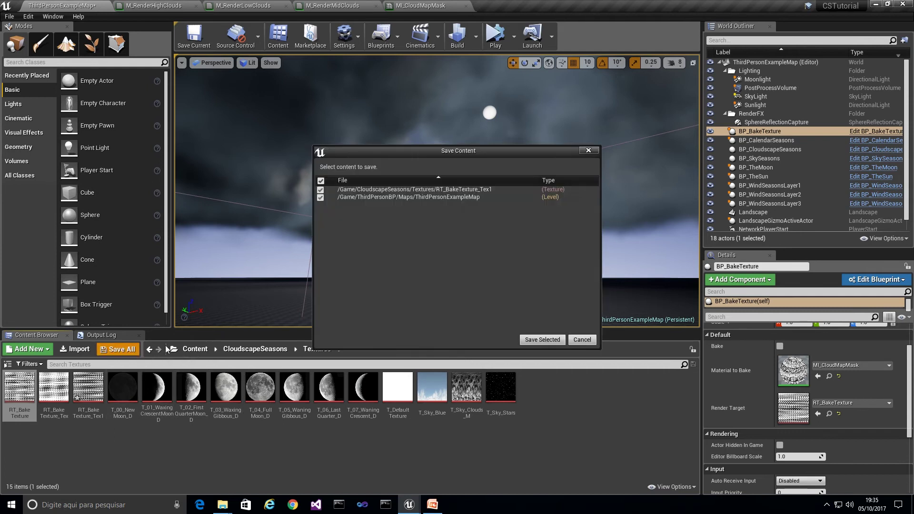
{"action": "left_click", "coordinate": [523, 340]}
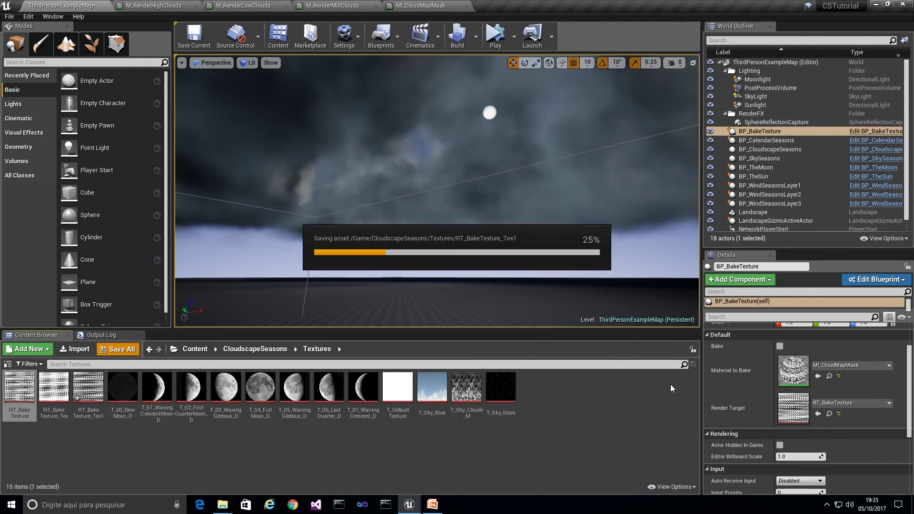
Set the Layer 1 Map Mask Texture of BP_CloudscapeSeasons to RT_BakeTexture_Tex1.
{"action": "left_click", "coordinate": [767, 151]}
{"action": "left_click_drag", "start_coordinate": [910, 353], "coordinate": [910, 461]}
{"action": "scroll", "coordinate": [884, 428], "scroll_direction": "up", "scroll_amount": 5}
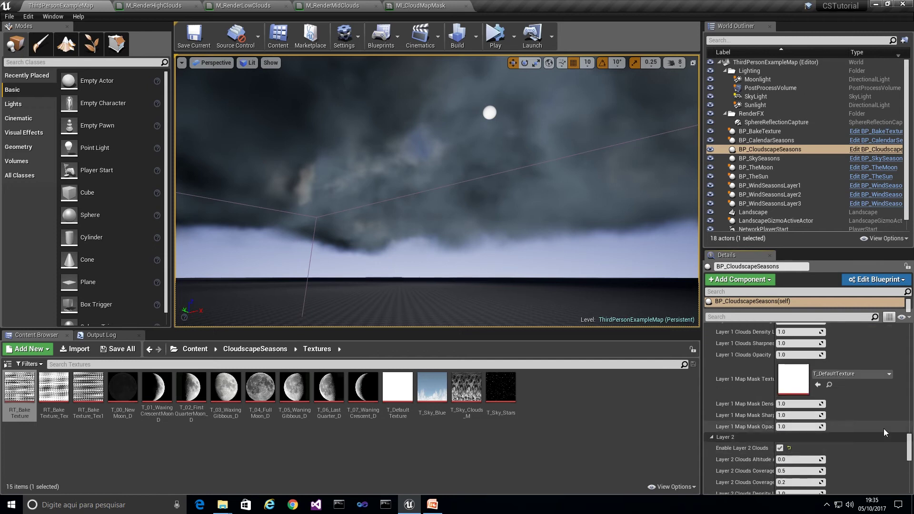
{"action": "scroll", "coordinate": [818, 369], "scroll_direction": "up", "scroll_amount": 1}
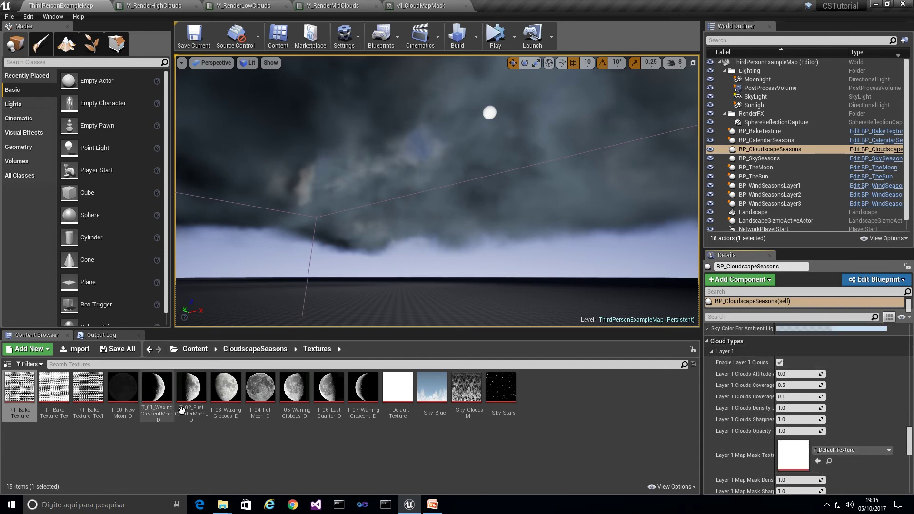
{"action": "left_click", "coordinate": [90, 394]}
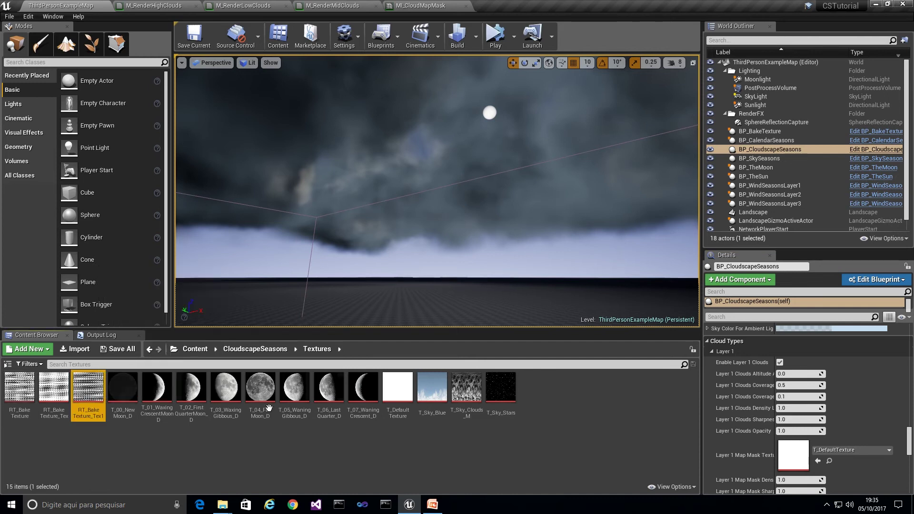
{"action": "left_click", "coordinate": [819, 461]}
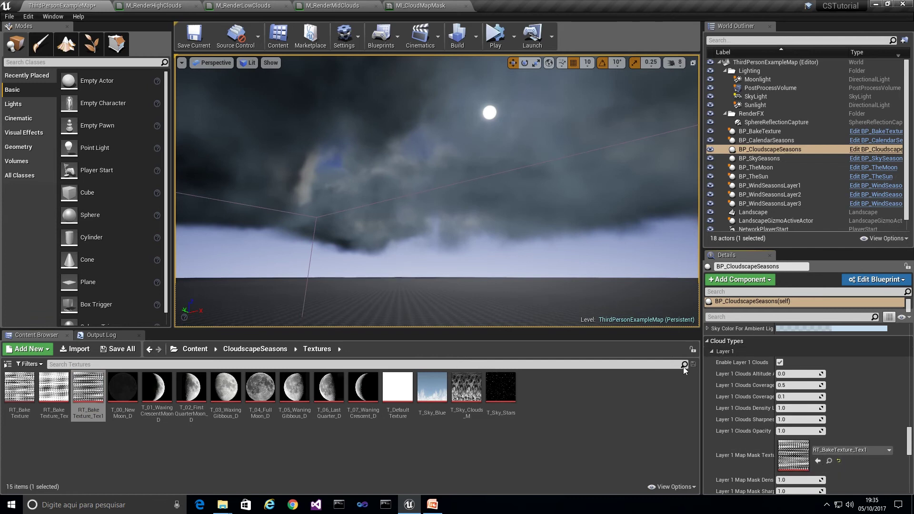
Set the Layer 2 Map Mask Texture to RT_BakeTexture_Tex1 and look around the sky.
{"action": "scroll", "coordinate": [878, 452], "scroll_direction": "down", "scroll_amount": 3}
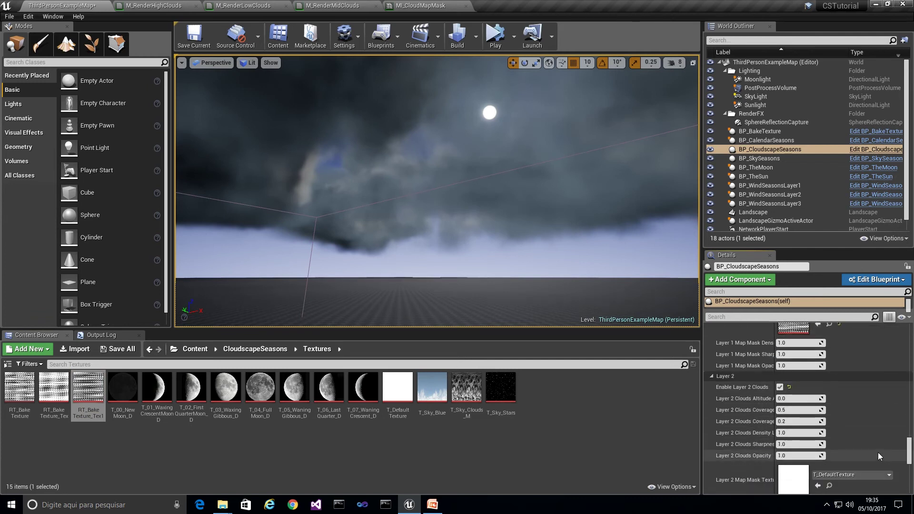
{"action": "scroll", "coordinate": [878, 452], "scroll_direction": "down", "scroll_amount": 1}
{"action": "left_click", "coordinate": [818, 471]}
{"action": "right_click_drag", "start_coordinate": [469, 259], "coordinate": [512, 258]}
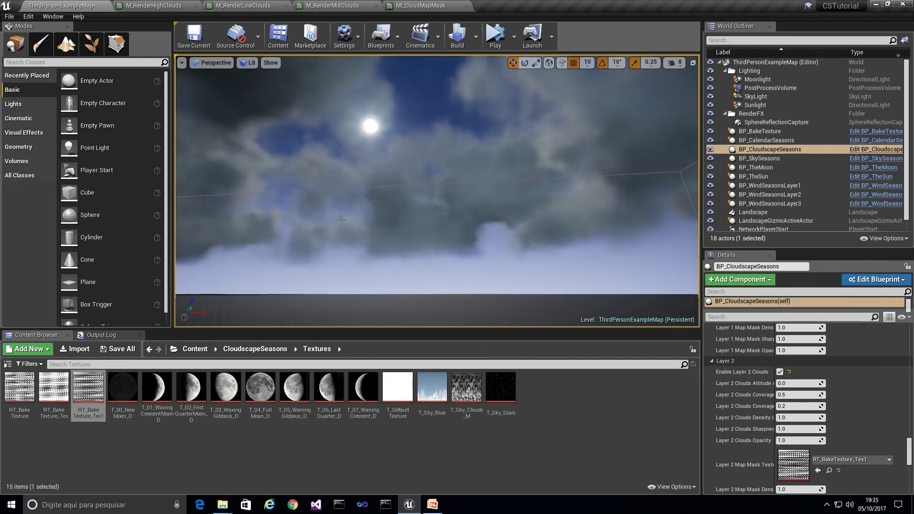
Compare the clouds by resetting and reassigning RT_BakeTexture_Tex1 as the map mask of Layer 2 and Layer 1 in turn.
{"action": "left_click", "coordinate": [839, 471]}
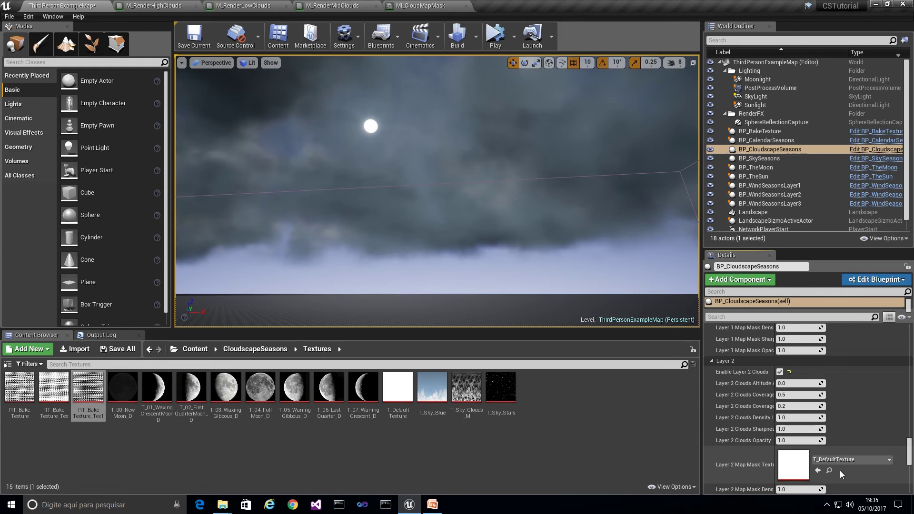
{"action": "left_click", "coordinate": [818, 470]}
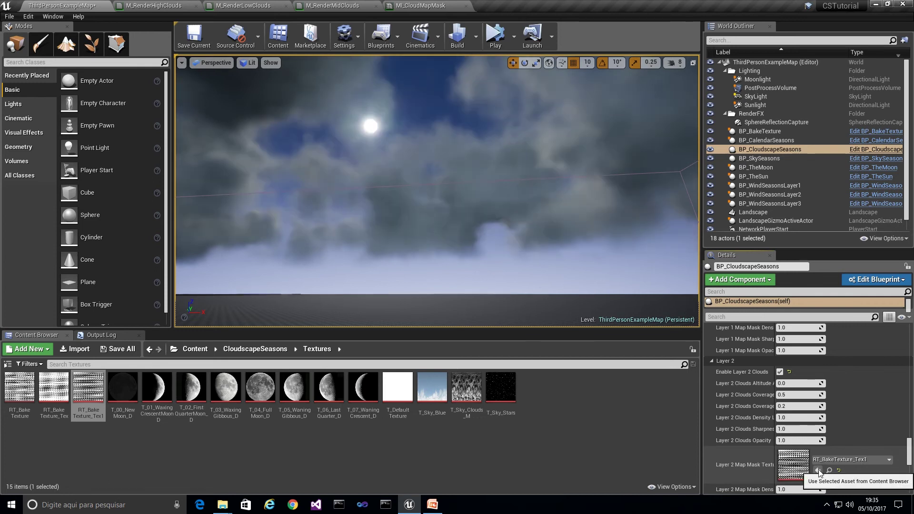
{"action": "scroll", "coordinate": [860, 442], "scroll_direction": "up", "scroll_amount": 6}
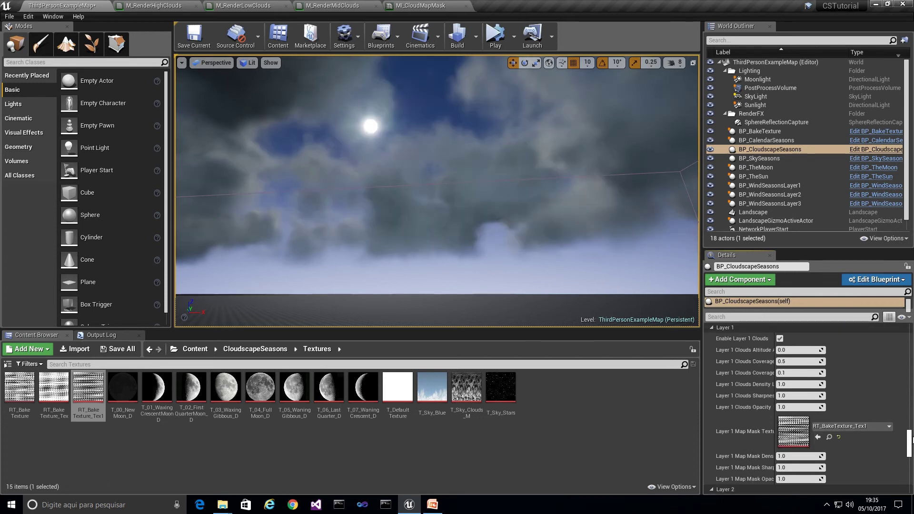
{"action": "left_click", "coordinate": [839, 449]}
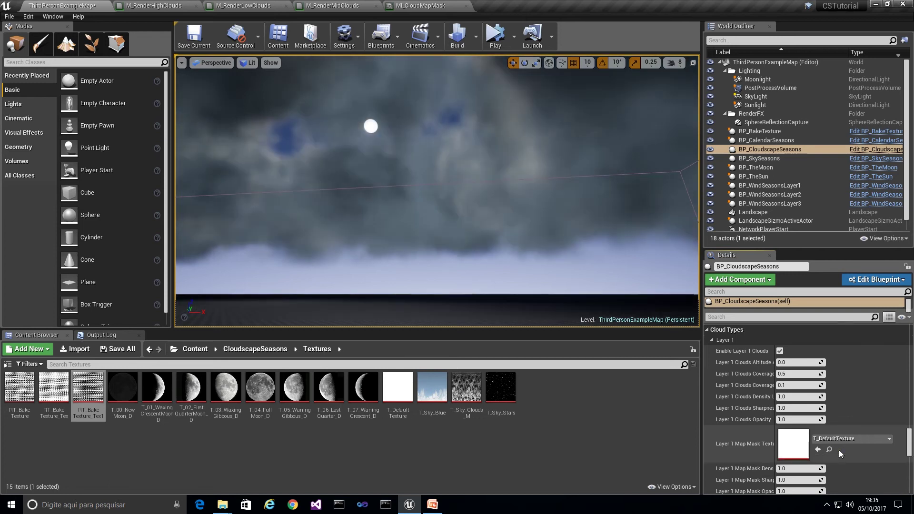
{"action": "left_click", "coordinate": [817, 450]}
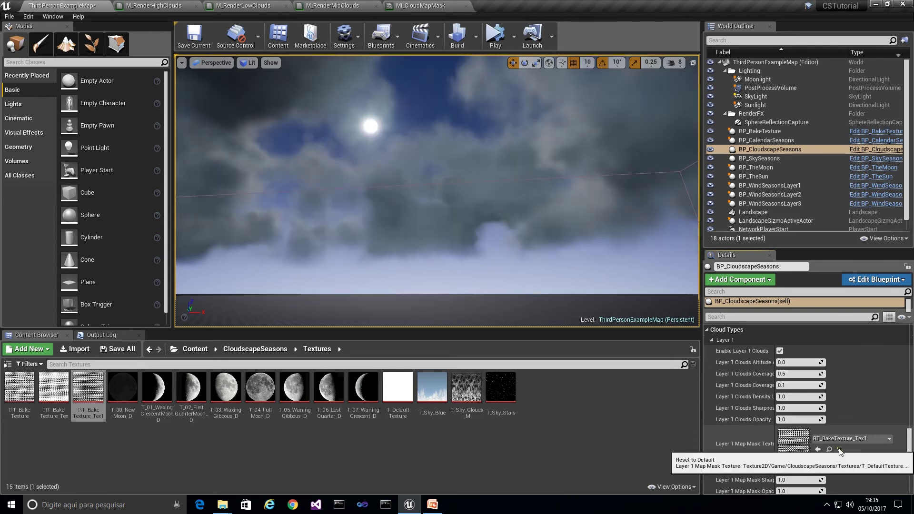
Compare the Layer 2 clouds with and without RT_BakeTexture_Tex1, leaving the Layer 2 Map Mask Texture reset to T_DefaultTexture.
{"action": "left_click_drag", "start_coordinate": [908, 447], "coordinate": [909, 460]}
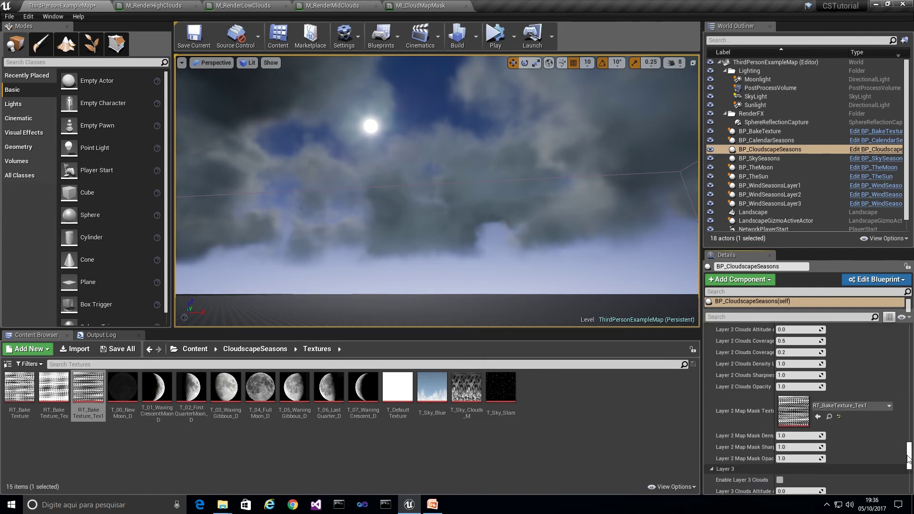
{"action": "left_click", "coordinate": [838, 417]}
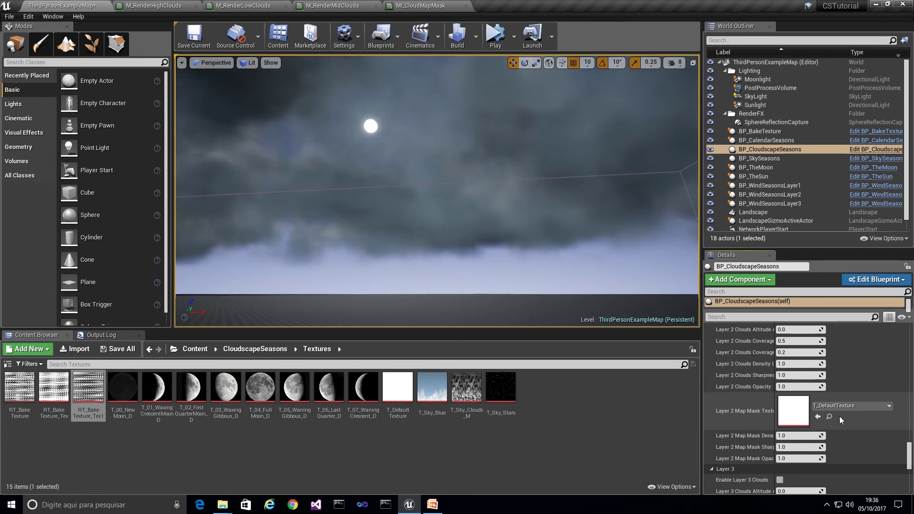
{"action": "mouse_move", "coordinate": [566, 322]}
{"action": "right_mouse_down"}
{"action": "mouse_move", "coordinate": [558, 303]}
{"action": "mouse_move", "coordinate": [565, 327]}
{"action": "right_mouse_up"}
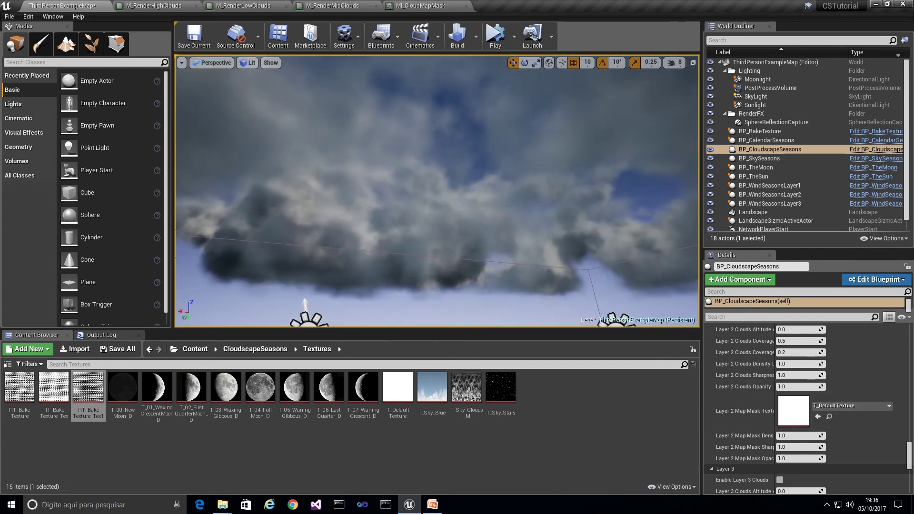
{"action": "left_click", "coordinate": [818, 417]}
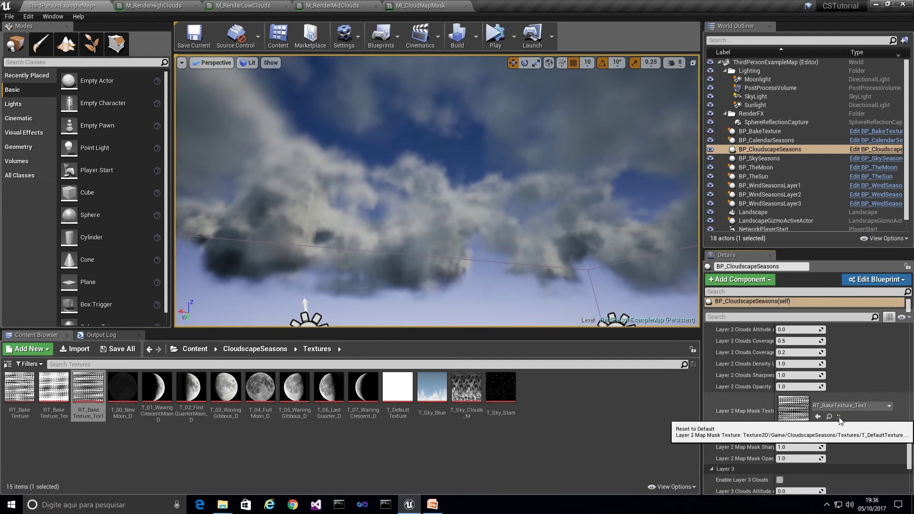
{"action": "left_click", "coordinate": [839, 418]}
Reset the Layer 1 Map Mask Texture to T_DefaultTexture and reassign RT_BakeTexture_Tex1 to compare the clouds.
{"action": "scroll", "coordinate": [866, 420], "scroll_direction": "up", "scroll_amount": 5}
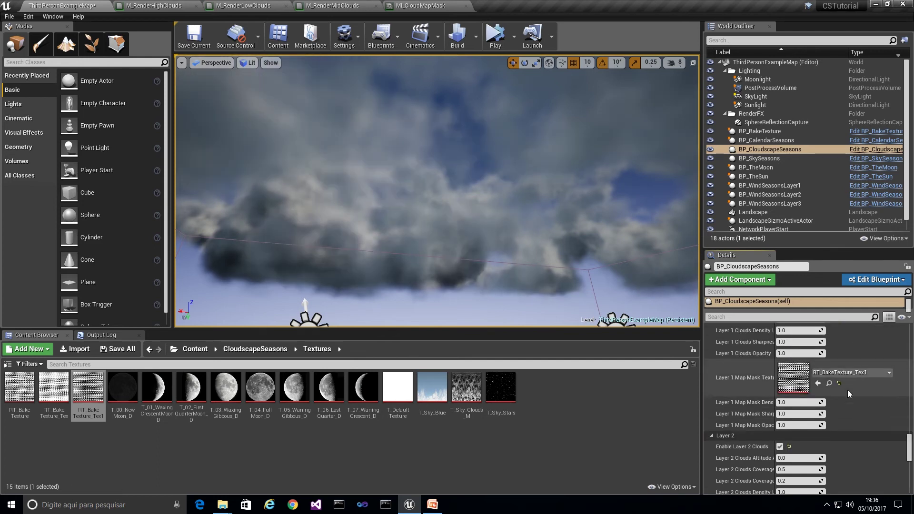
{"action": "left_click", "coordinate": [840, 383]}
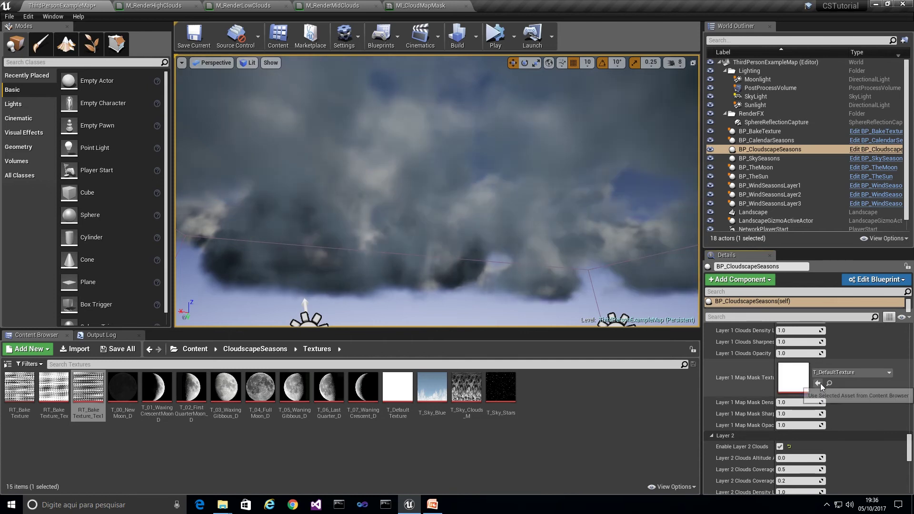
{"action": "left_click", "coordinate": [819, 383]}
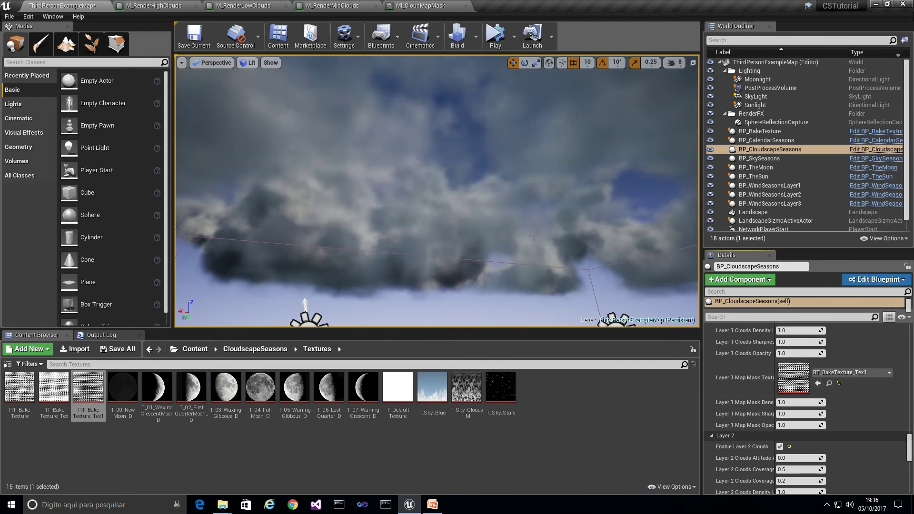
Check the "Customizing your own clouds" outline in the PowerPoint presentation and return to the Unreal Editor level.
{"action": "key", "text": "f"}
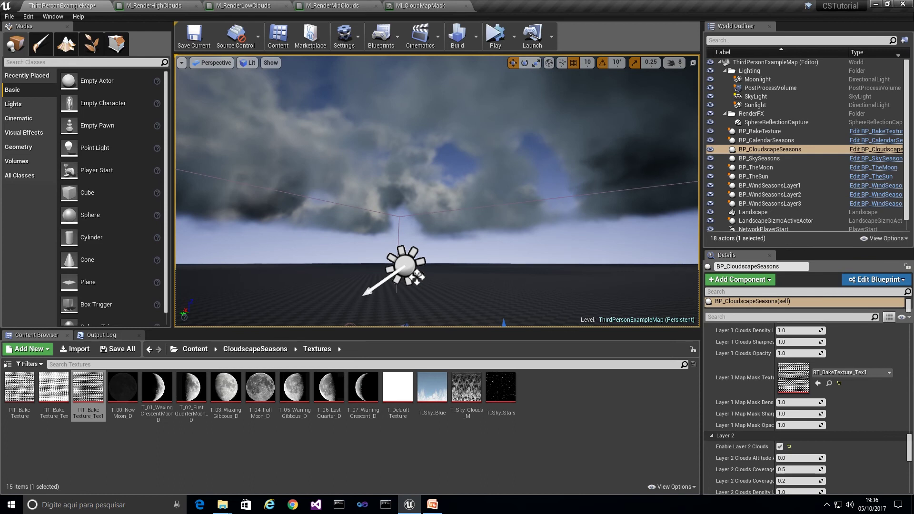
{"action": "left_click", "coordinate": [432, 505]}
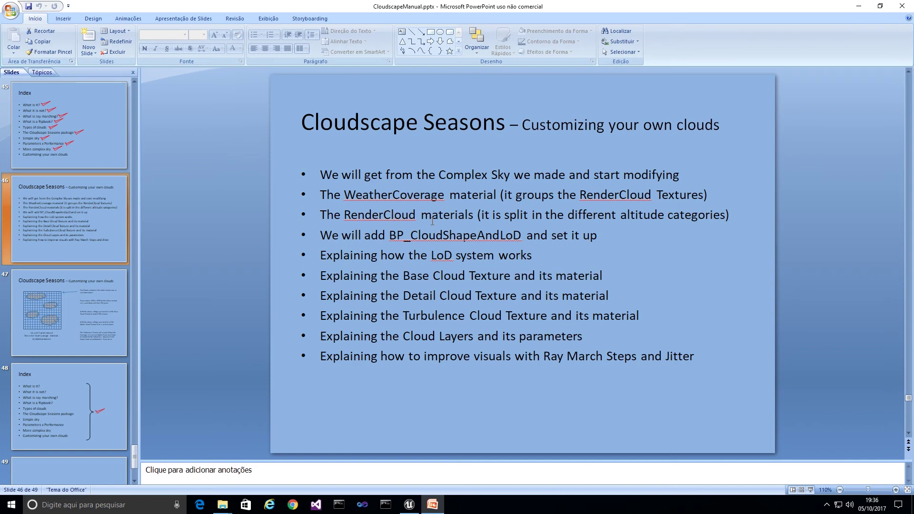
{"action": "left_click", "coordinate": [432, 504]}
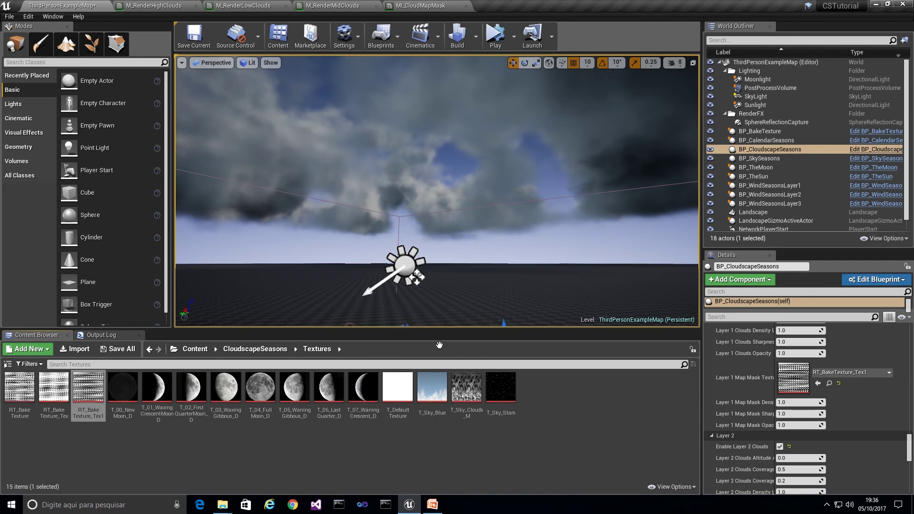
Place BP_CloudShapeAndLoD from the CloudscapeSeasons Blueprints folder on the level floor near the other cloud actors.
{"action": "right_click_drag", "start_coordinate": [421, 215], "coordinate": [547, 209]}
{"action": "right_click_drag", "start_coordinate": [437, 190], "coordinate": [436, 226]}
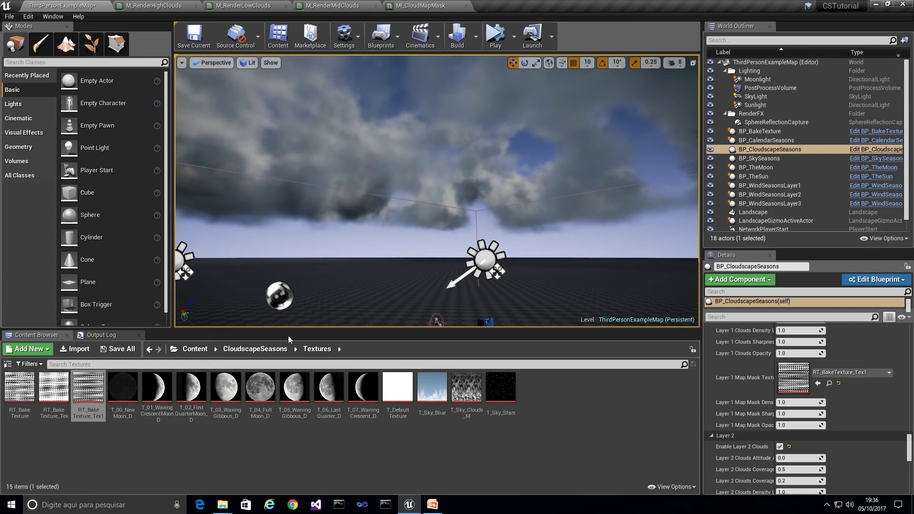
{"action": "left_click", "coordinate": [273, 351]}
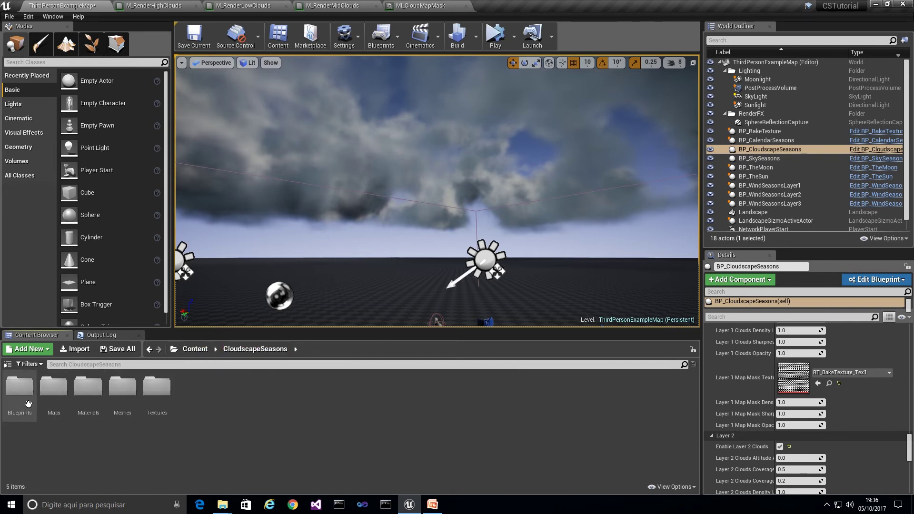
{"action": "double_click", "coordinate": [28, 404]}
{"action": "right_click_drag", "start_coordinate": [220, 281], "coordinate": [220, 309]}
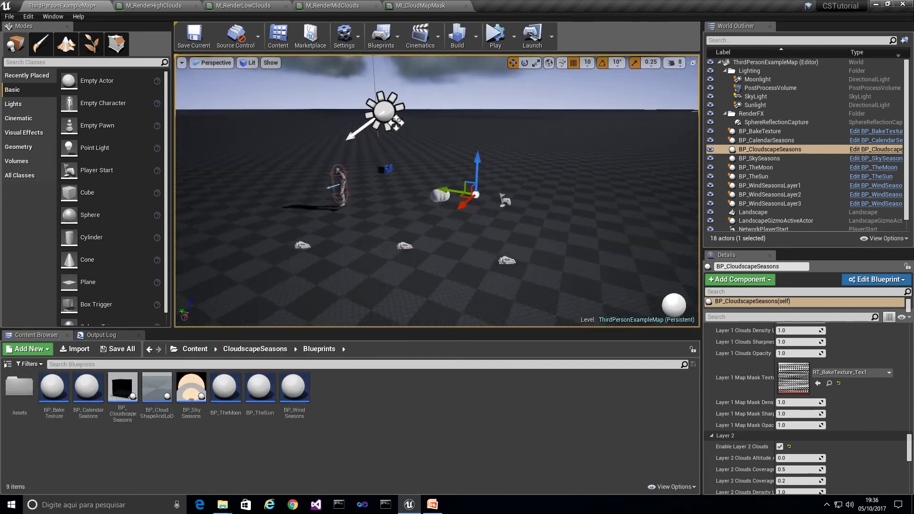
{"action": "right_click_drag", "start_coordinate": [379, 248], "coordinate": [407, 248]}
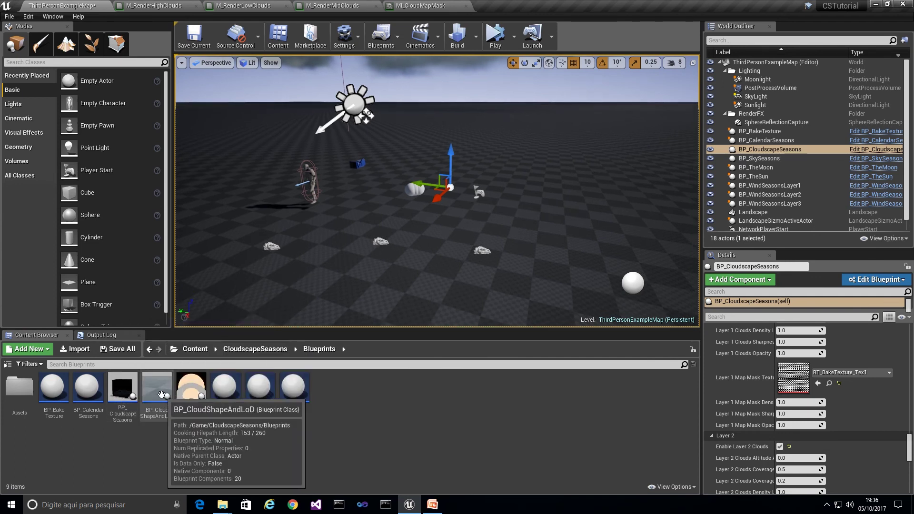
{"action": "left_click_drag", "start_coordinate": [162, 395], "coordinate": [389, 272]}
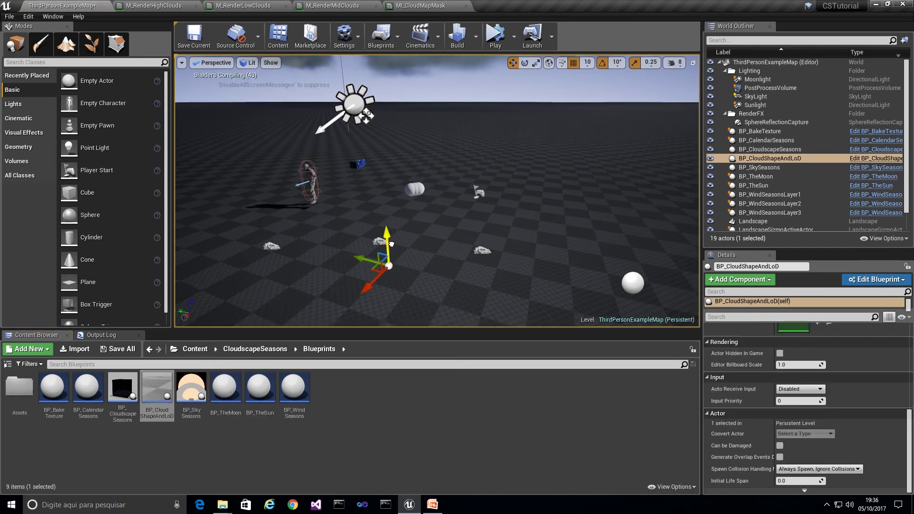
{"action": "left_click_drag", "start_coordinate": [316, 271], "coordinate": [329, 259]}
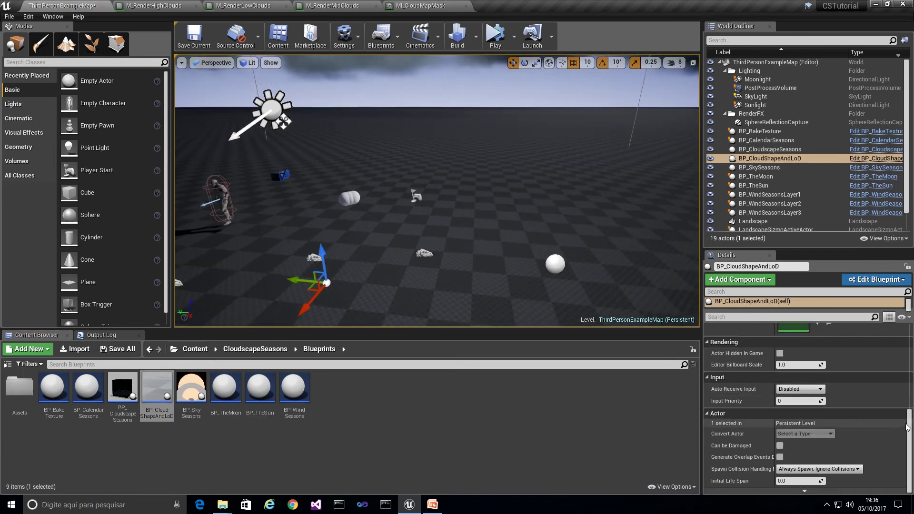
Open the CloudscapeSeasons Materials folder and check the cloud LoD materials and texture sizes assigned on BP_CloudscapeSeasons.
{"action": "scroll", "coordinate": [806, 352], "scroll_direction": "up", "scroll_amount": 10}
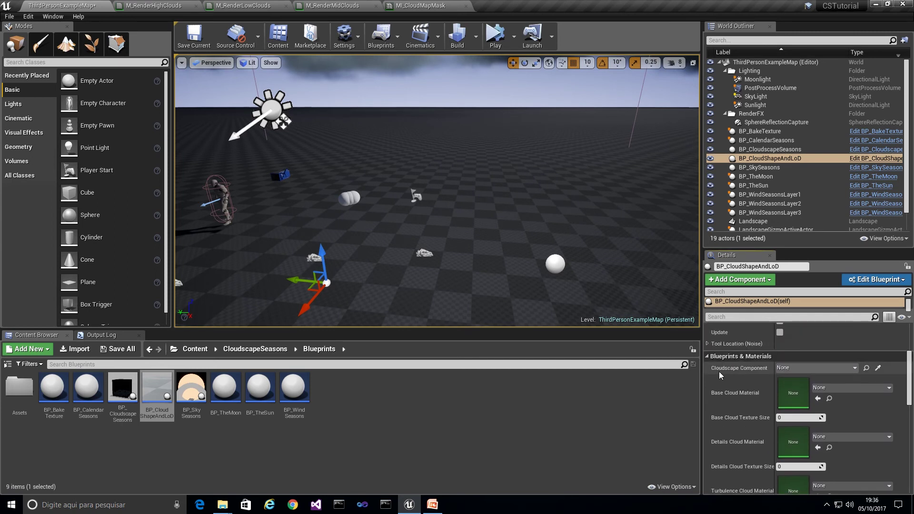
{"action": "left_click", "coordinate": [238, 350]}
{"action": "double_click", "coordinate": [95, 392]}
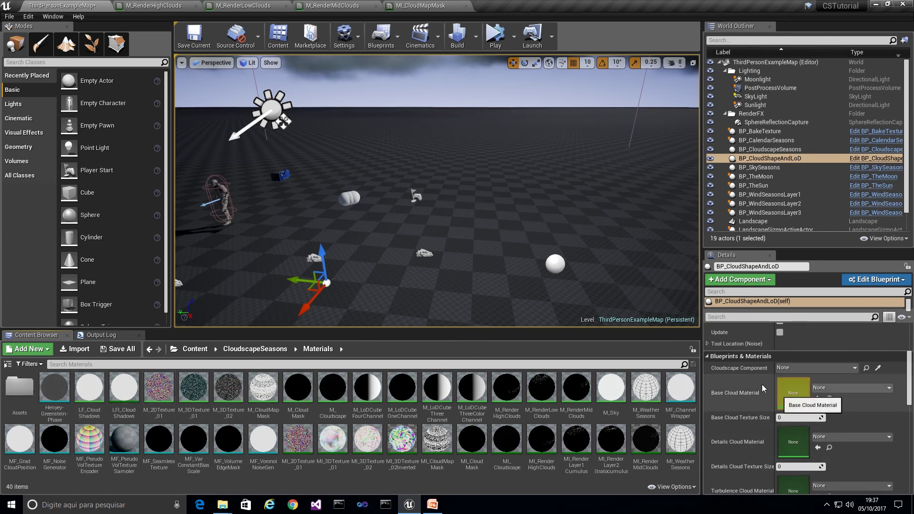
{"action": "left_click", "coordinate": [767, 149]}
{"action": "left_click_drag", "start_coordinate": [909, 345], "coordinate": [909, 383]}
{"action": "scroll", "coordinate": [896, 386], "scroll_direction": "down", "scroll_amount": 2}
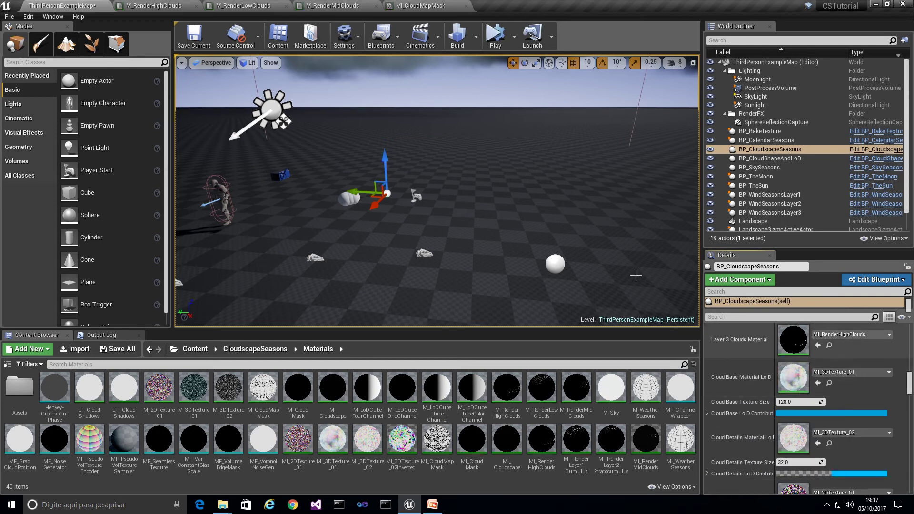
On BP_CloudShapeAndLoD, set the Cloudscape Component to BP_CloudscapeSeasons and the Base Cloud Material to MI_3DTexture_01 with texture size 128.
{"action": "left_click", "coordinate": [773, 159]}
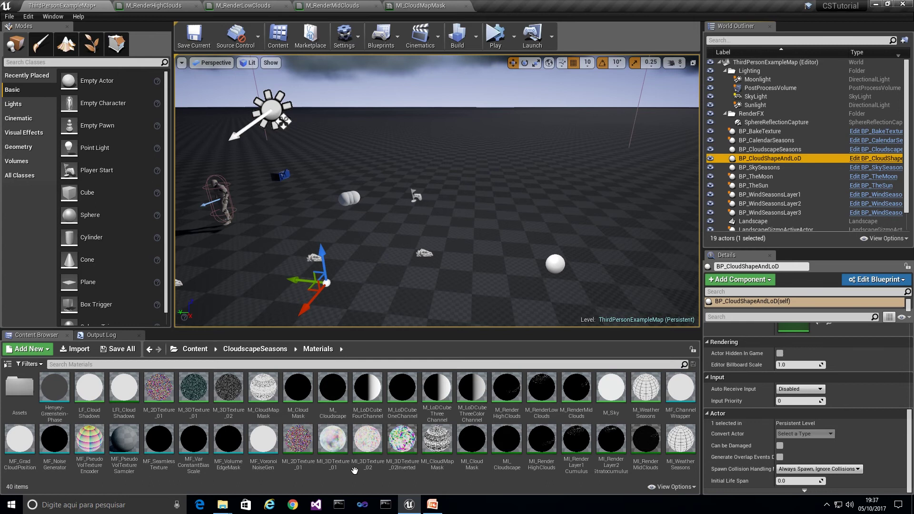
{"action": "left_click", "coordinate": [339, 460]}
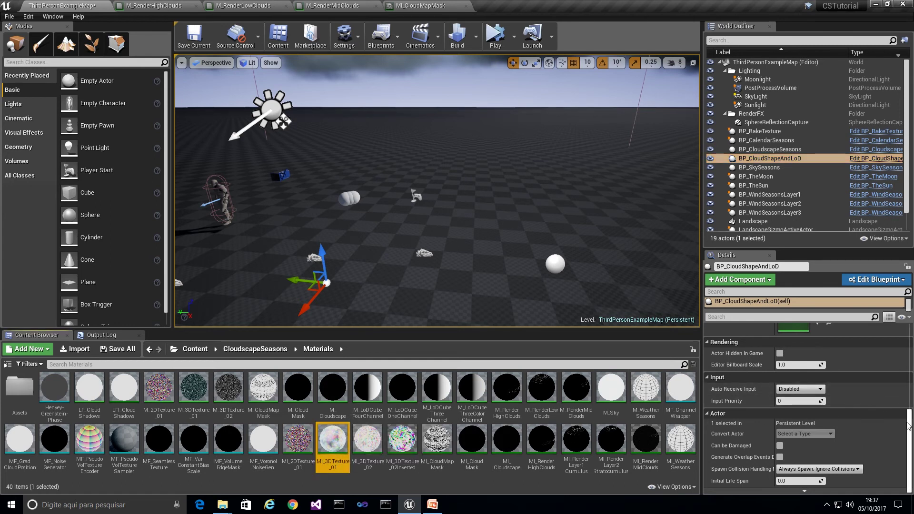
{"action": "scroll", "coordinate": [909, 415], "scroll_direction": "up", "scroll_amount": 3}
{"action": "scroll", "coordinate": [909, 415], "scroll_direction": "up", "scroll_amount": 5}
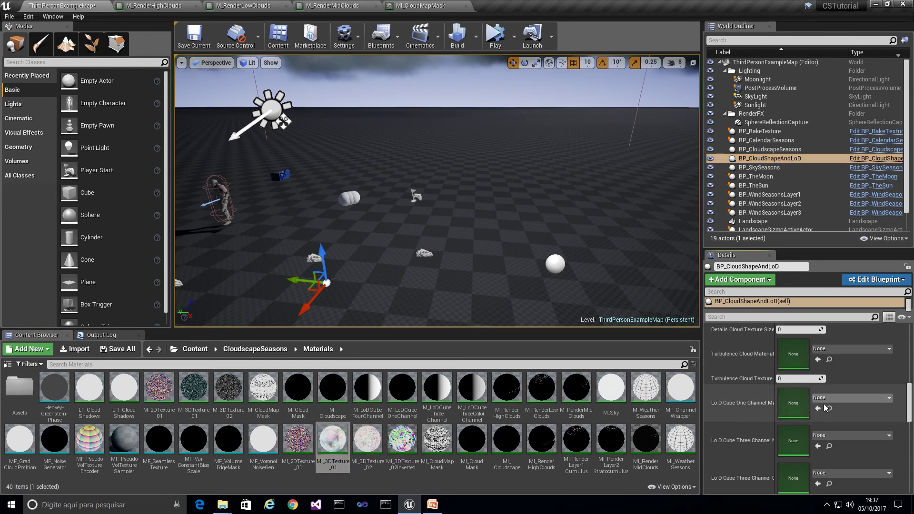
{"action": "scroll", "coordinate": [817, 378], "scroll_direction": "up", "scroll_amount": 3}
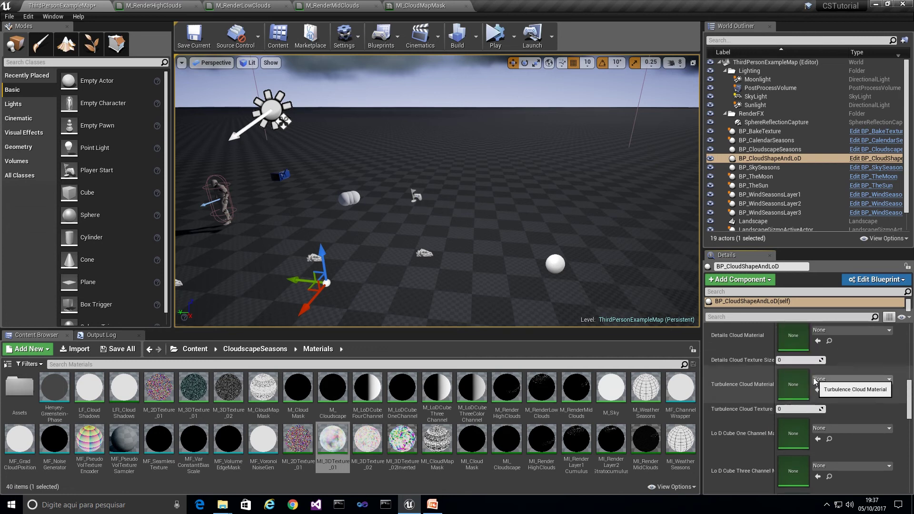
{"action": "scroll", "coordinate": [812, 378], "scroll_direction": "up", "scroll_amount": 3}
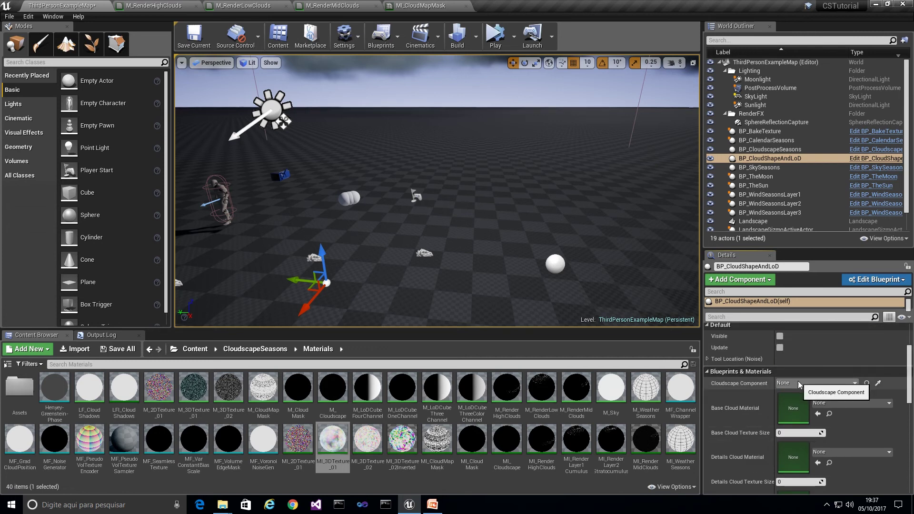
{"action": "left_click", "coordinate": [795, 383]}
{"action": "left_click", "coordinate": [804, 270]}
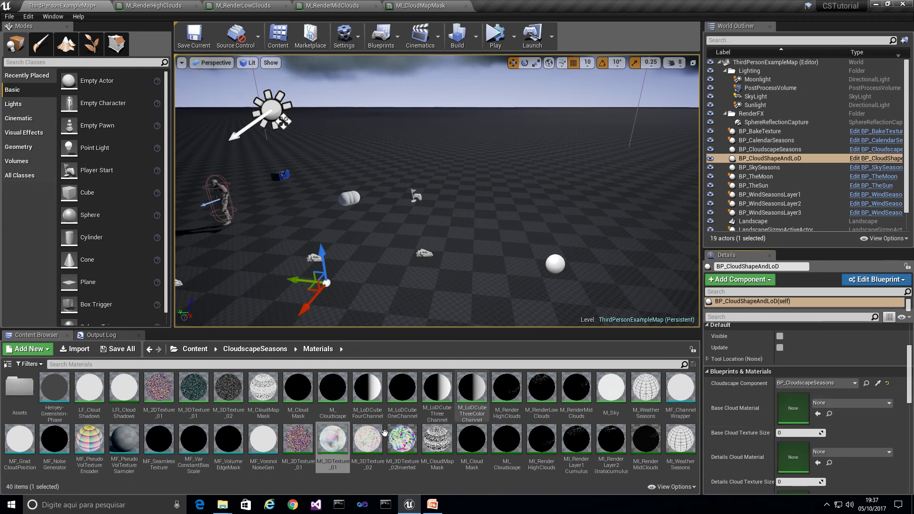
{"action": "left_click", "coordinate": [818, 414]}
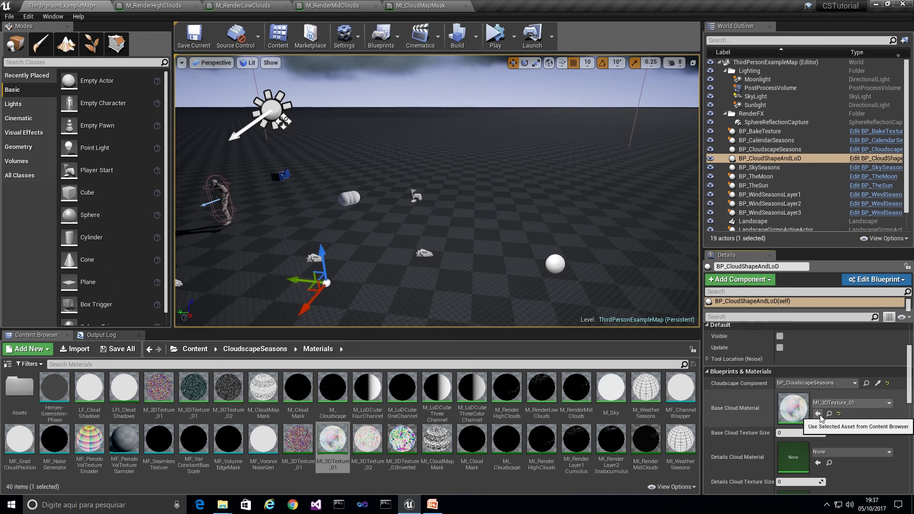
{"action": "left_click", "coordinate": [788, 432]}
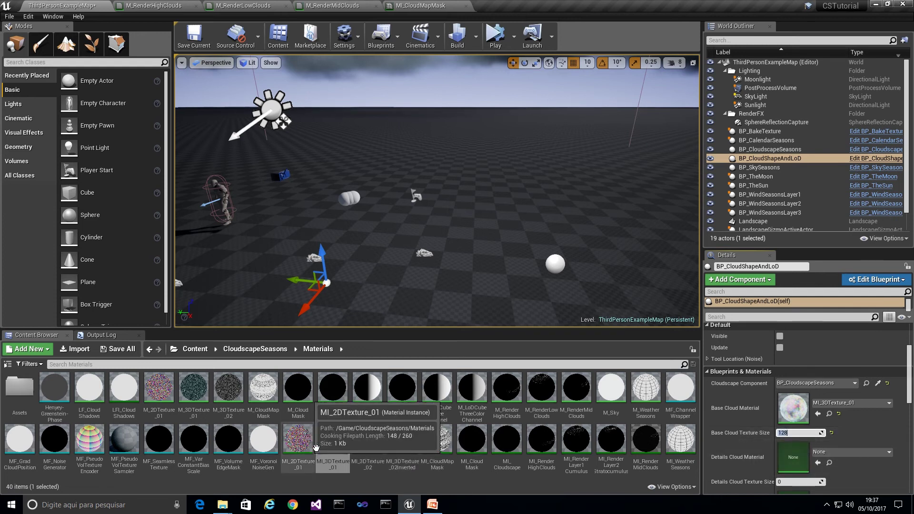
Set the Details Cloud Material to MI_3DTexture_02 with size 32 and the Turbulence Cloud Material to MI_2DTexture_01 with size 4096.
{"action": "left_click", "coordinate": [367, 441]}
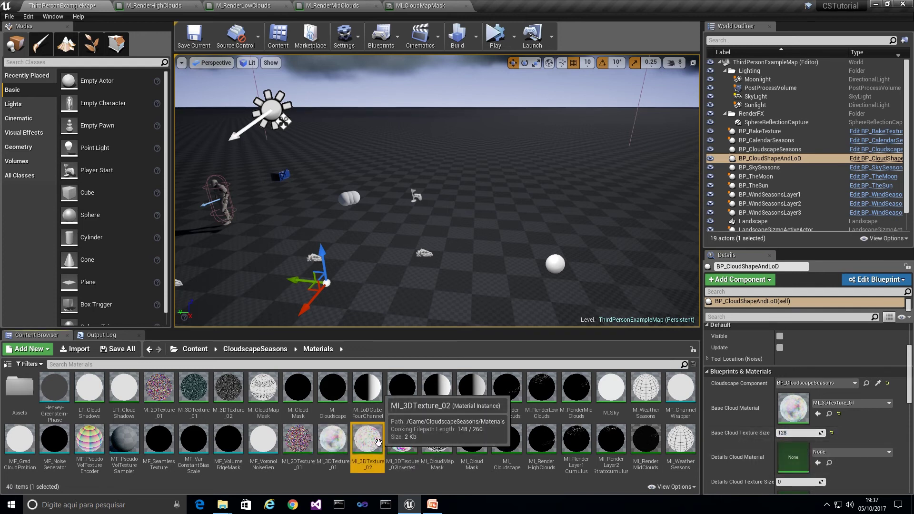
{"action": "left_click", "coordinate": [818, 462]}
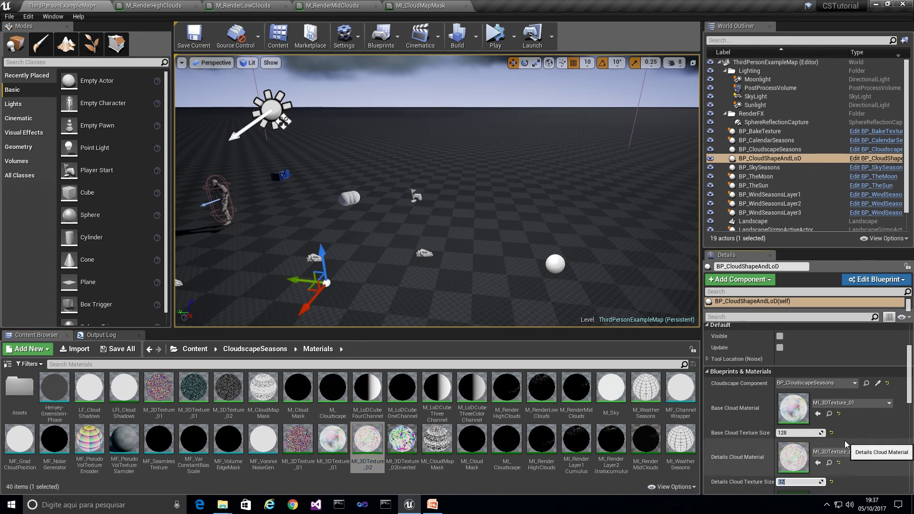
{"action": "scroll", "coordinate": [844, 445], "scroll_direction": "down", "scroll_amount": 4}
{"action": "scroll", "coordinate": [843, 441], "scroll_direction": "down", "scroll_amount": 1}
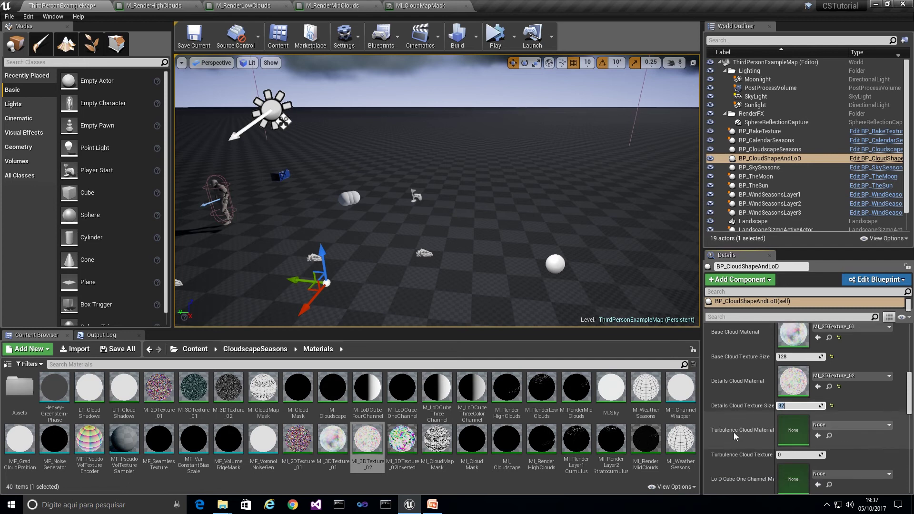
{"action": "left_click", "coordinate": [298, 439]}
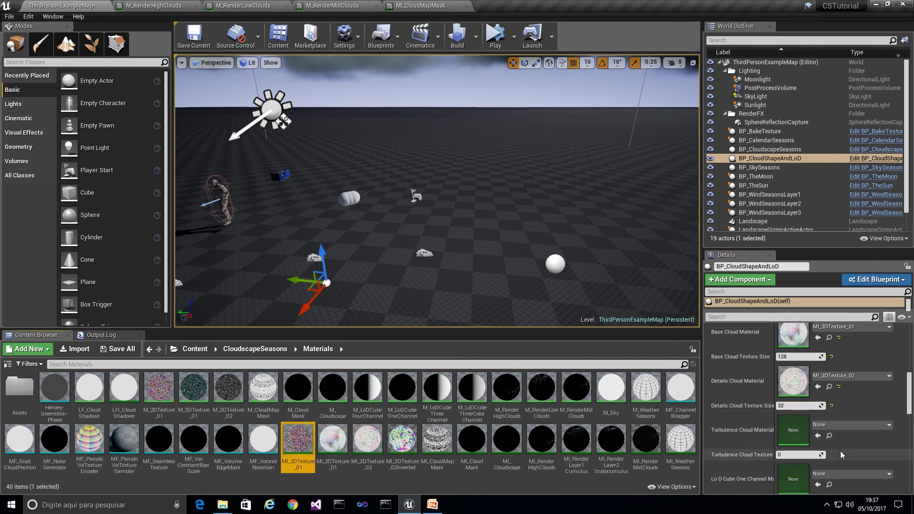
{"action": "left_click", "coordinate": [818, 437]}
{"action": "left_click", "coordinate": [794, 455]}
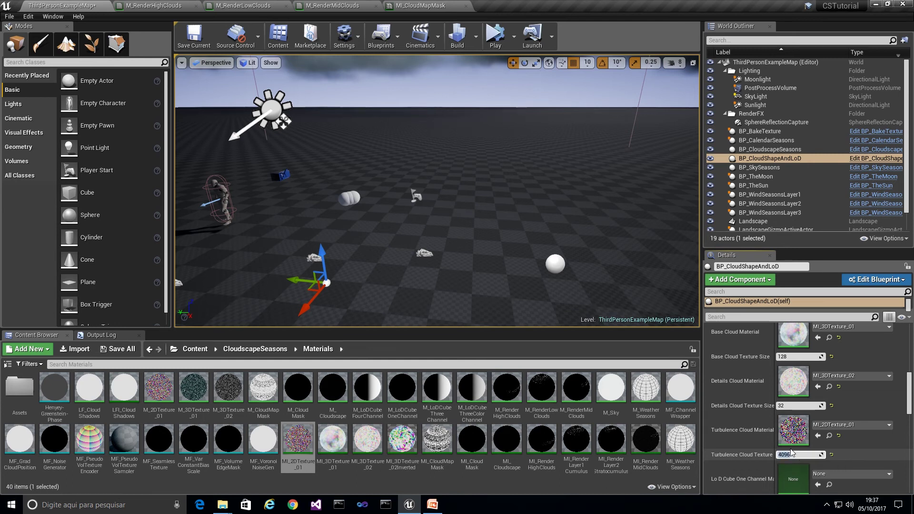
Assign M_LoDCubeOneChannel as the LoD Cube One Channel Mat and M_LoDCubeThreeChannel as the Three Channel Mat.
{"action": "scroll", "coordinate": [750, 448], "scroll_direction": "down", "scroll_amount": 3}
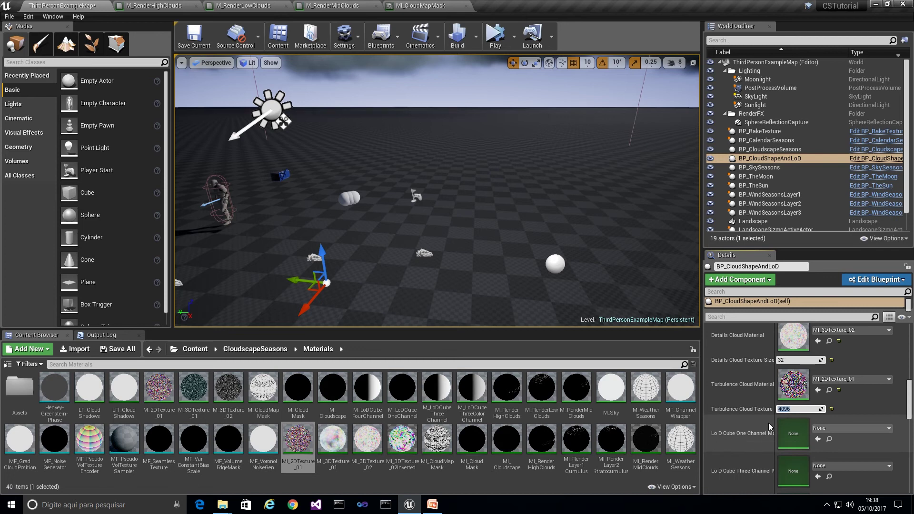
{"action": "left_click_drag", "start_coordinate": [773, 416], "coordinate": [794, 417]}
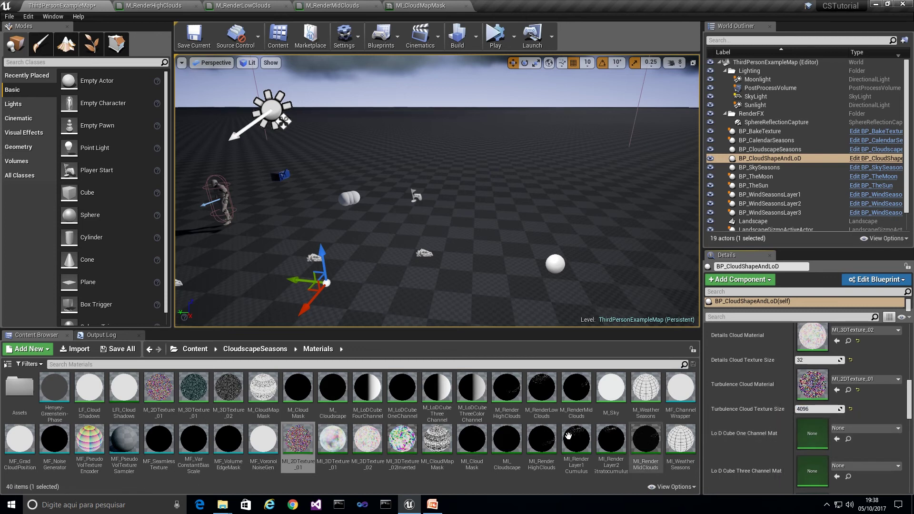
{"action": "left_click", "coordinate": [404, 416]}
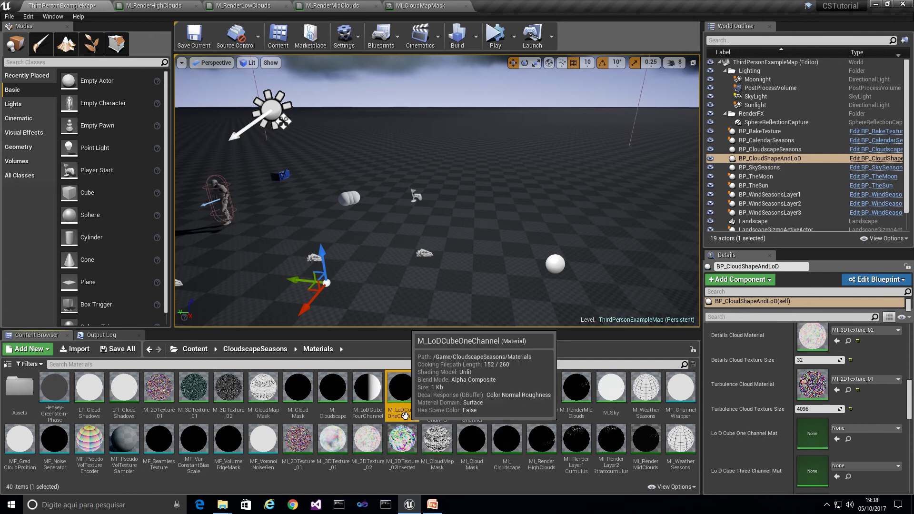
{"action": "left_click", "coordinate": [836, 439]}
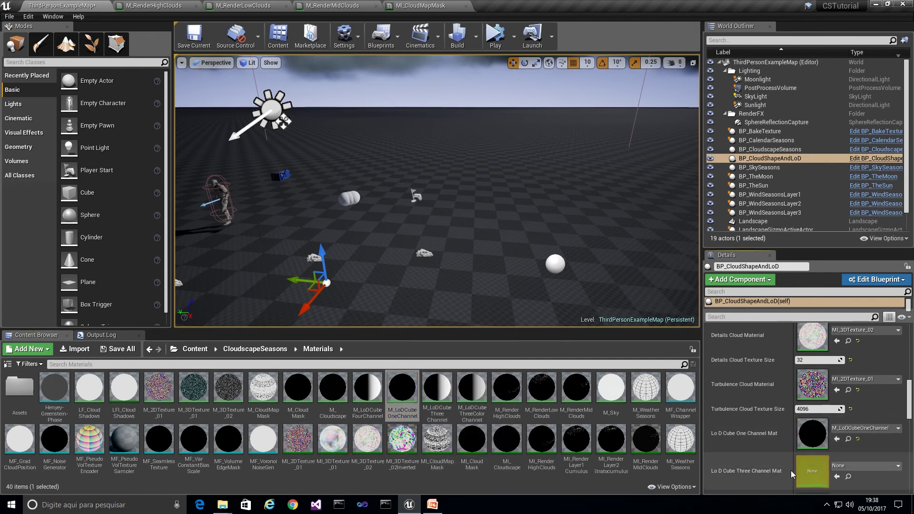
{"action": "left_click", "coordinate": [443, 413]}
{"action": "left_click", "coordinate": [836, 476]}
Assign M_LoDCubeThreeColorChannel as the LoD Cube Three Channel Color Mat and M_LoDCubeFourChannel as the Four Channel Mat.
{"action": "scroll", "coordinate": [815, 436], "scroll_direction": "down", "scroll_amount": 1}
{"action": "scroll", "coordinate": [816, 436], "scroll_direction": "down", "scroll_amount": 1}
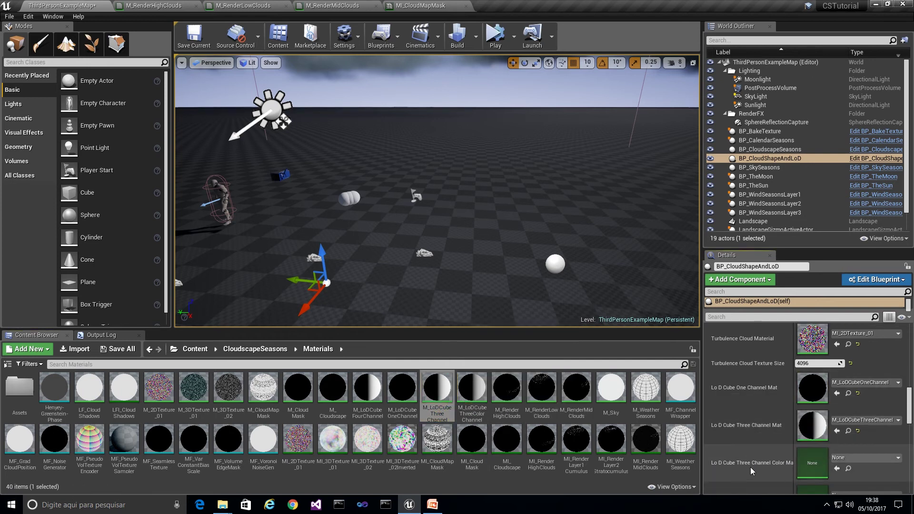
{"action": "left_click", "coordinate": [463, 416]}
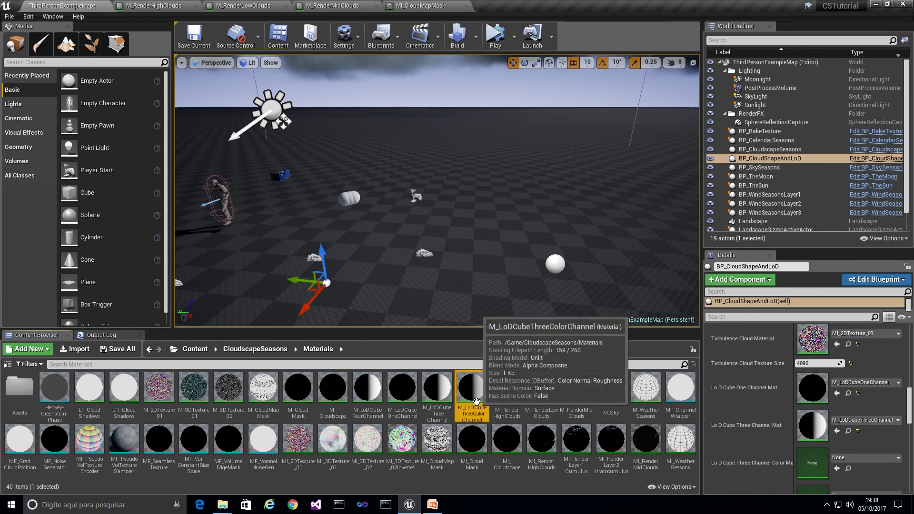
{"action": "left_click", "coordinate": [836, 468]}
{"action": "scroll", "coordinate": [758, 426], "scroll_direction": "down", "scroll_amount": 3}
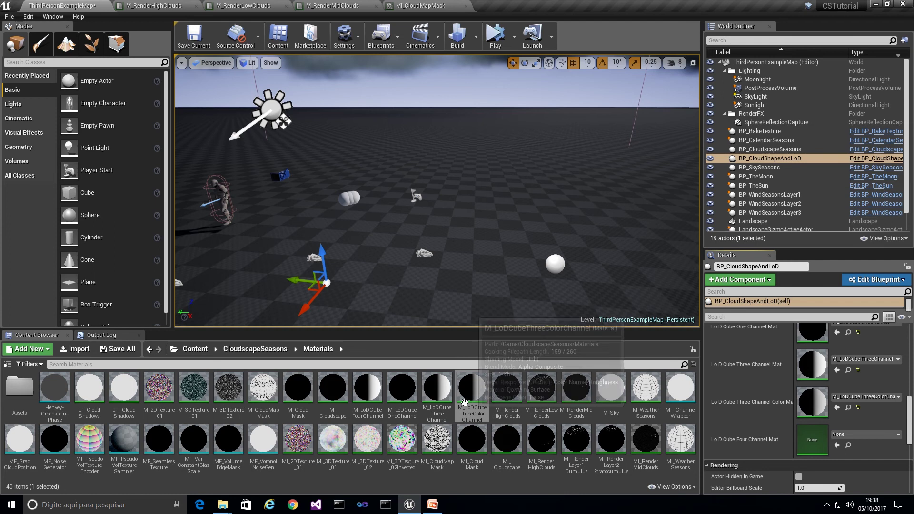
{"action": "left_click", "coordinate": [375, 393]}
{"action": "left_click", "coordinate": [837, 445]}
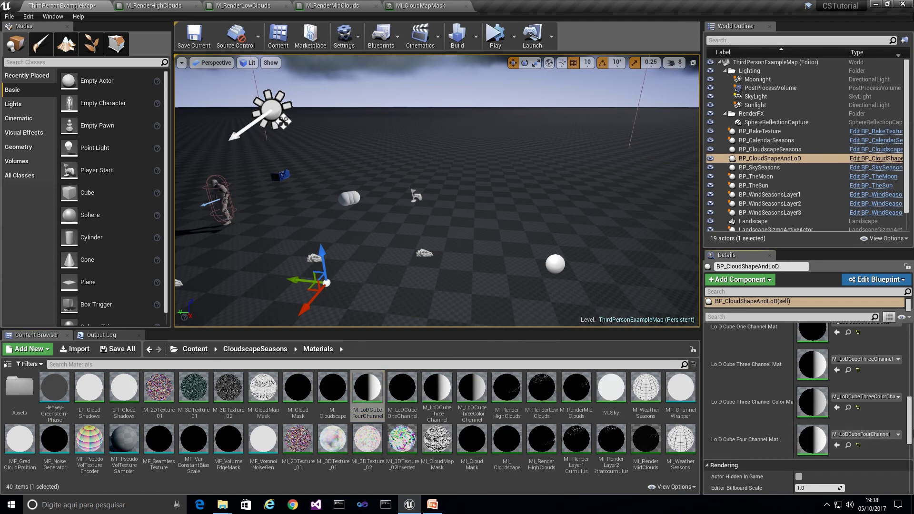
Enable the Visible option of BP_CloudShapeAndLoD to display its cloud noise preview cubes.
{"action": "scroll", "coordinate": [910, 427], "scroll_direction": "up", "scroll_amount": 2}
{"action": "scroll", "coordinate": [910, 427], "scroll_direction": "up", "scroll_amount": 10}
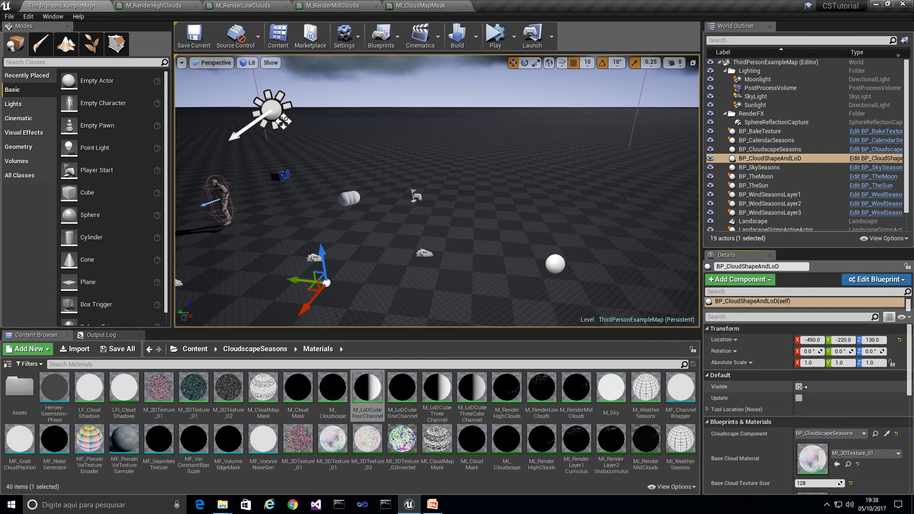
{"action": "left_click", "coordinate": [798, 387]}
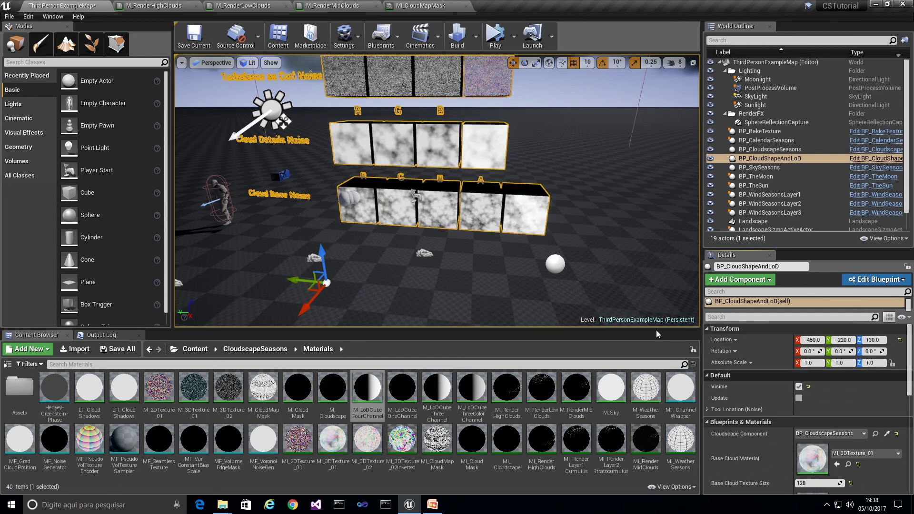
Move BP_CloudShapeAndLoD along the Y axis to -350.
{"action": "scroll", "coordinate": [372, 275], "scroll_direction": "up", "scroll_amount": 3}
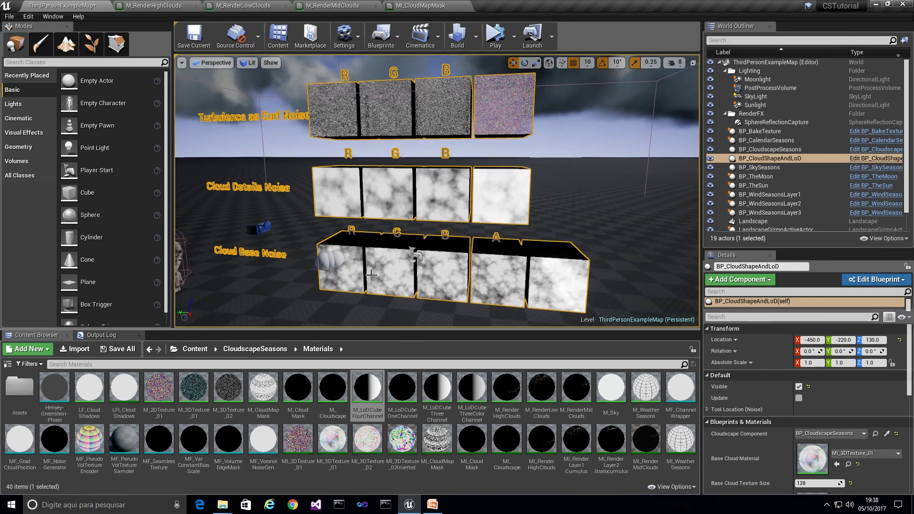
{"action": "scroll", "coordinate": [376, 274], "scroll_direction": "up", "scroll_amount": 5}
{"action": "scroll", "coordinate": [379, 273], "scroll_direction": "up", "scroll_amount": 6}
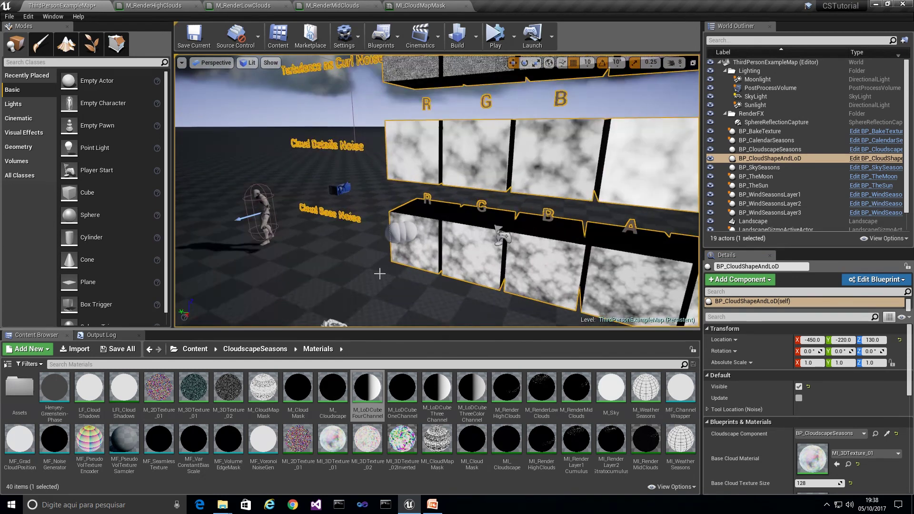
{"action": "scroll", "coordinate": [378, 270], "scroll_direction": "down", "scroll_amount": 7}
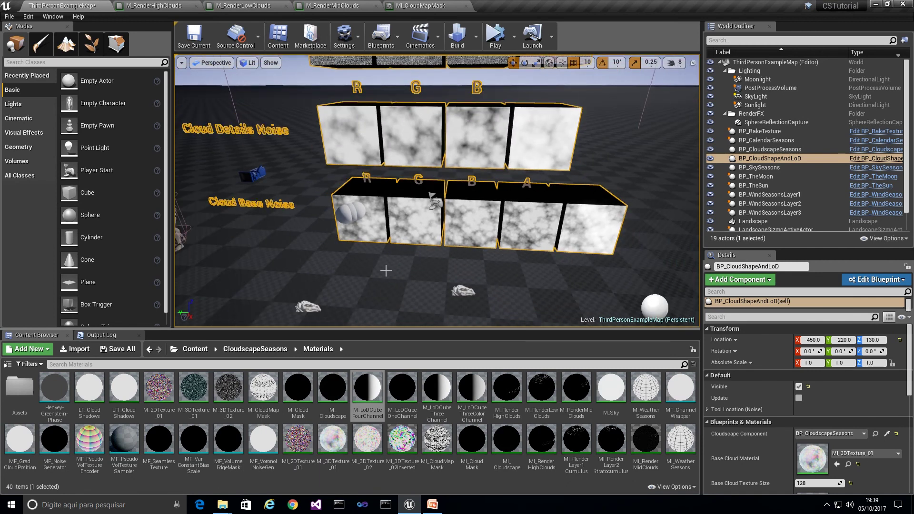
{"action": "scroll", "coordinate": [385, 271], "scroll_direction": "down", "scroll_amount": 3}
{"action": "left_click_drag", "start_coordinate": [338, 319], "coordinate": [388, 314]}
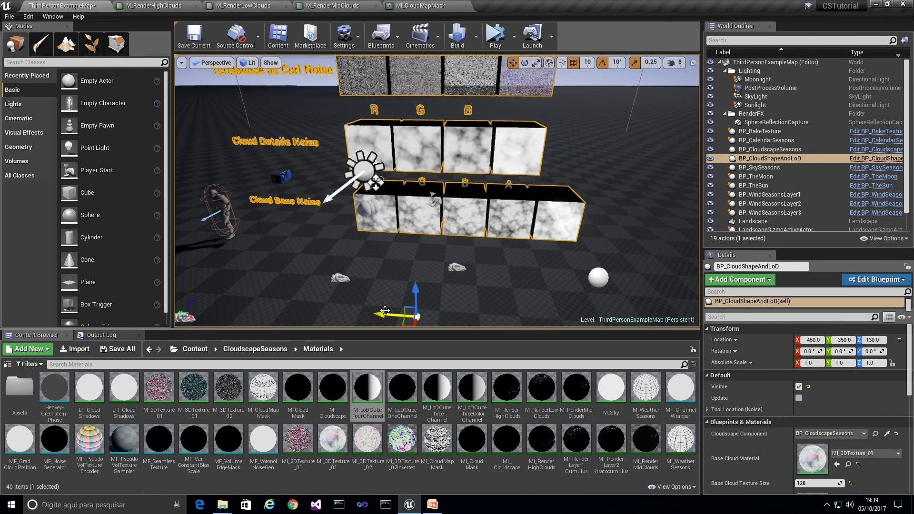
Expand Tool Location (Noise) and move the noise cubes back to about X -1244 and Y -410.
{"action": "left_click", "coordinate": [709, 410]}
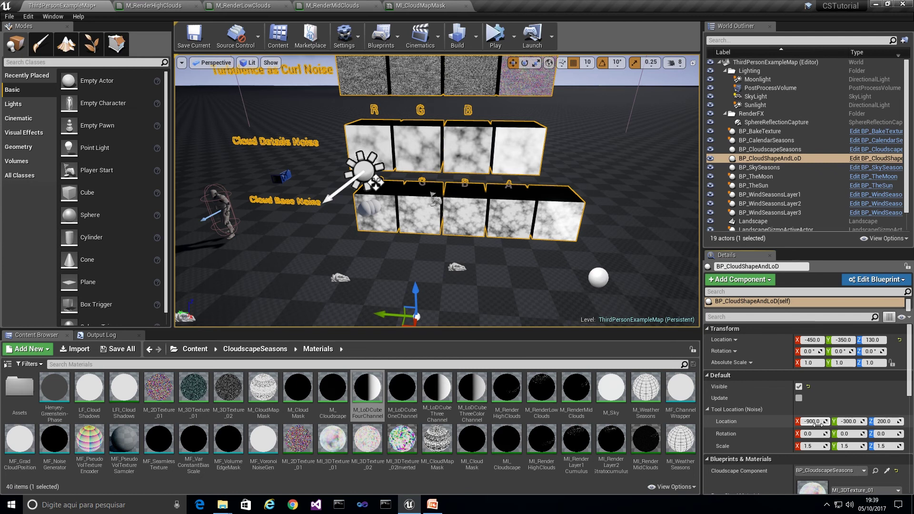
{"action": "left_click_drag", "start_coordinate": [820, 422], "coordinate": [859, 421]}
{"action": "left_click_drag", "start_coordinate": [464, 242], "coordinate": [456, 227]}
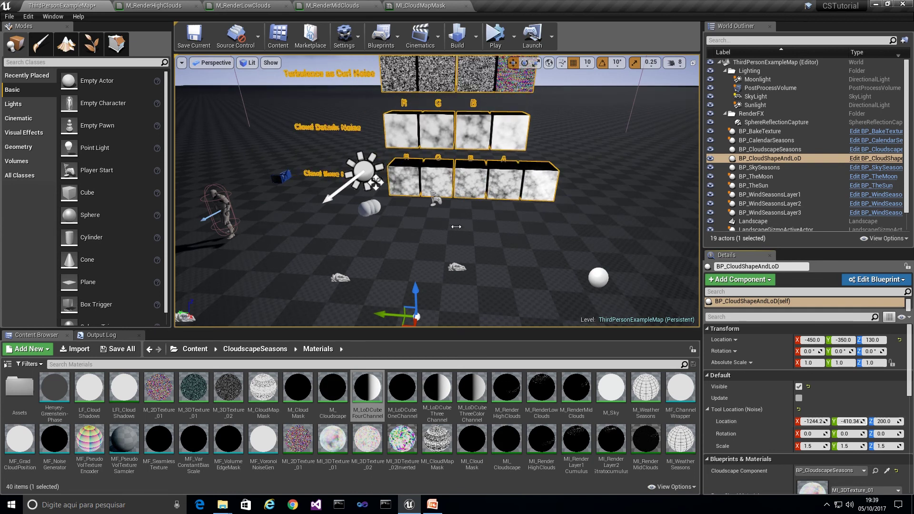
Check Unreal Engine's memory usage in the Windows Task Manager, minimizing it when done.
{"action": "right_click", "coordinate": [535, 507]}
{"action": "left_click", "coordinate": [575, 461]}
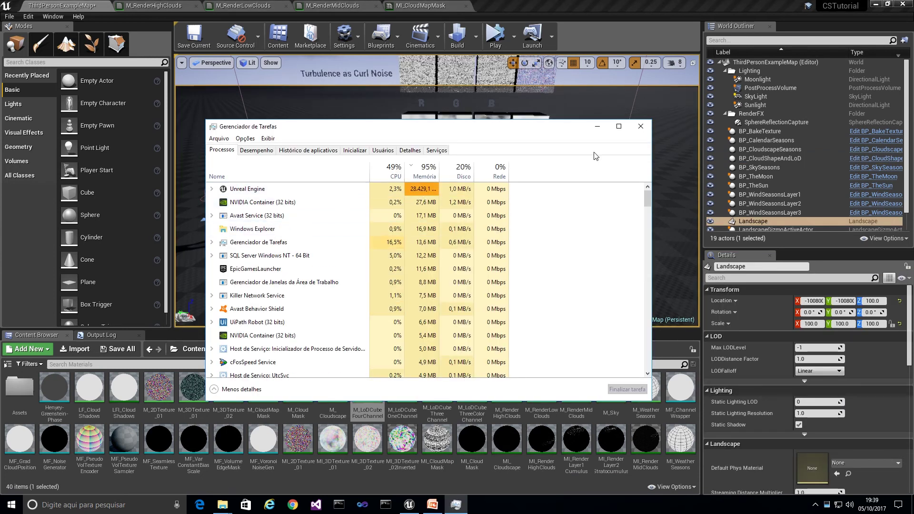
{"action": "left_click", "coordinate": [598, 126]}
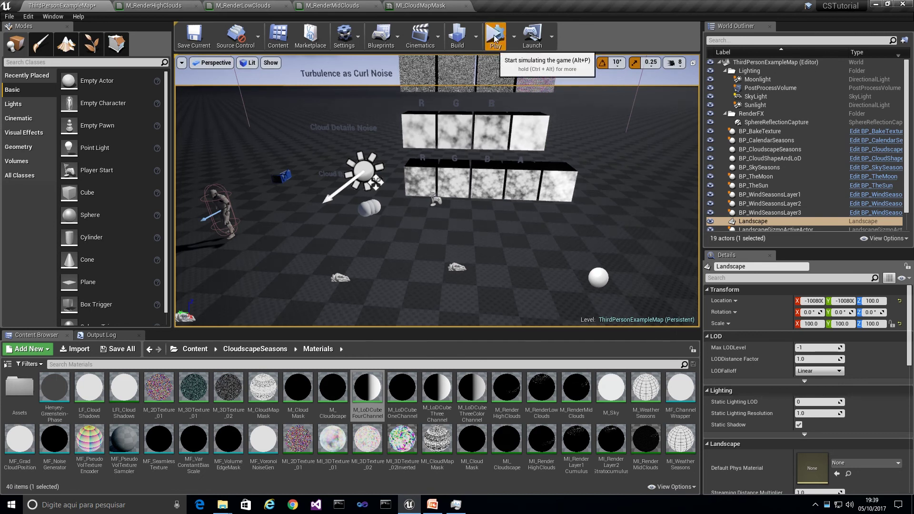
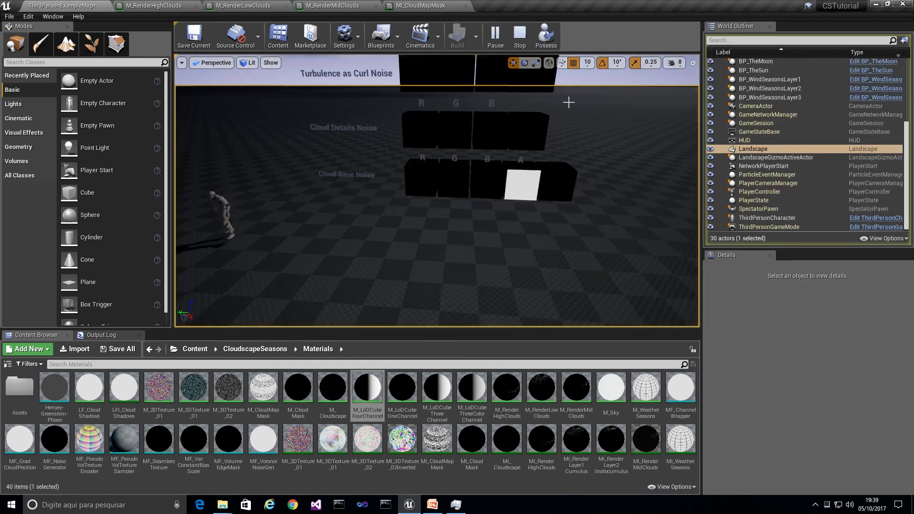
Simulate the level and possess the player character to look at the noise cubes, ending the session when done.
{"action": "left_click", "coordinate": [547, 36]}
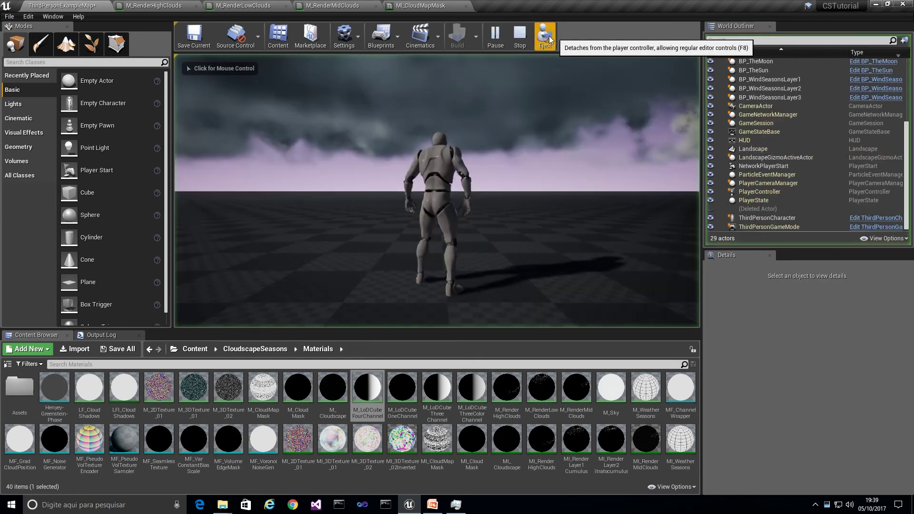
{"action": "left_click", "coordinate": [545, 125]}
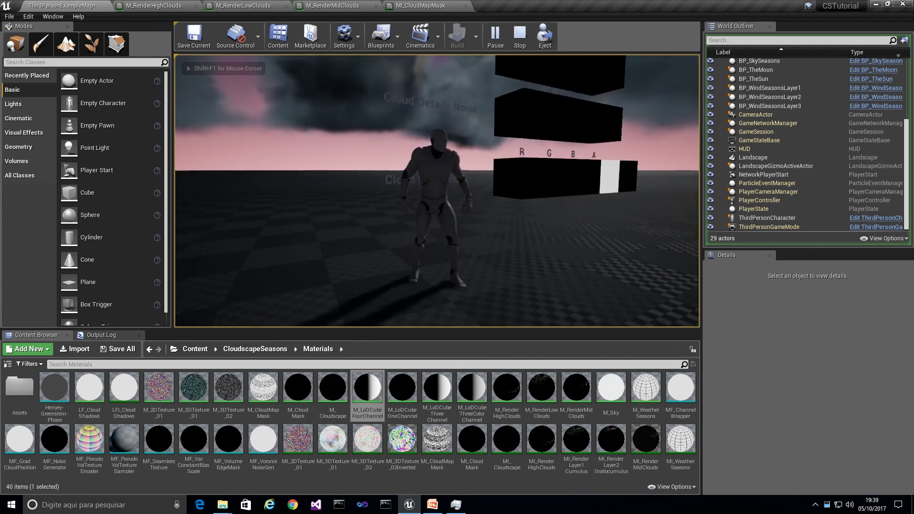
{"action": "key", "text": "Escape"}
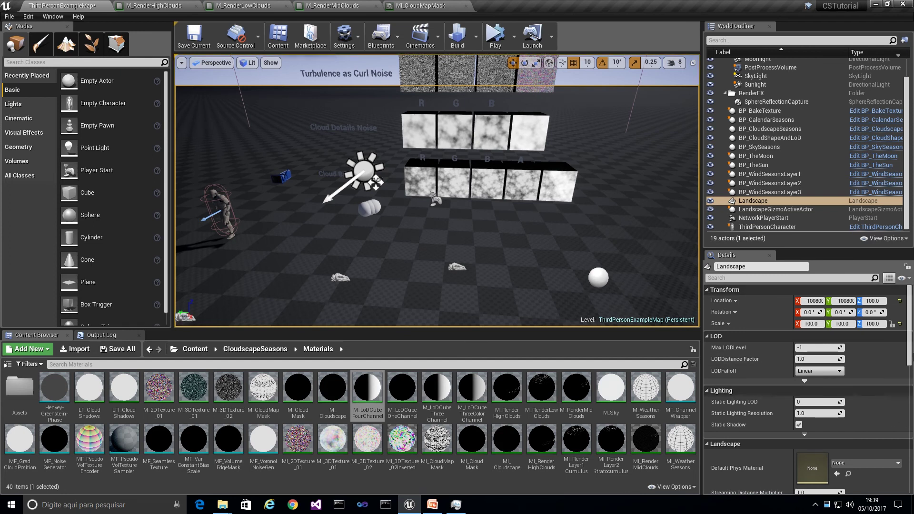
Inspect the noise cubes up close and recheck Unreal Engine's memory usage in the Task Manager.
{"action": "right_click_drag", "start_coordinate": [560, 187], "coordinate": [561, 157]}
{"action": "scroll", "coordinate": [484, 232], "scroll_direction": "up", "scroll_amount": 4}
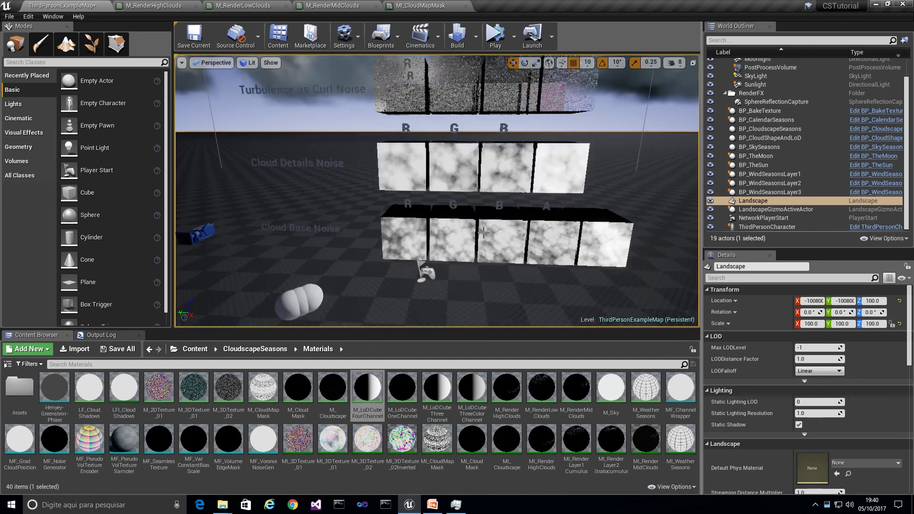
{"action": "scroll", "coordinate": [483, 232], "scroll_direction": "up", "scroll_amount": 3}
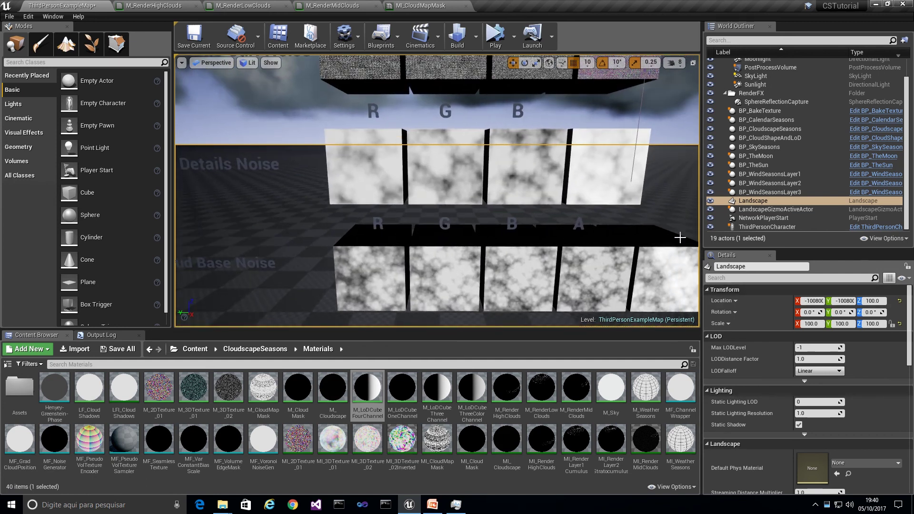
{"action": "left_click", "coordinate": [455, 505]}
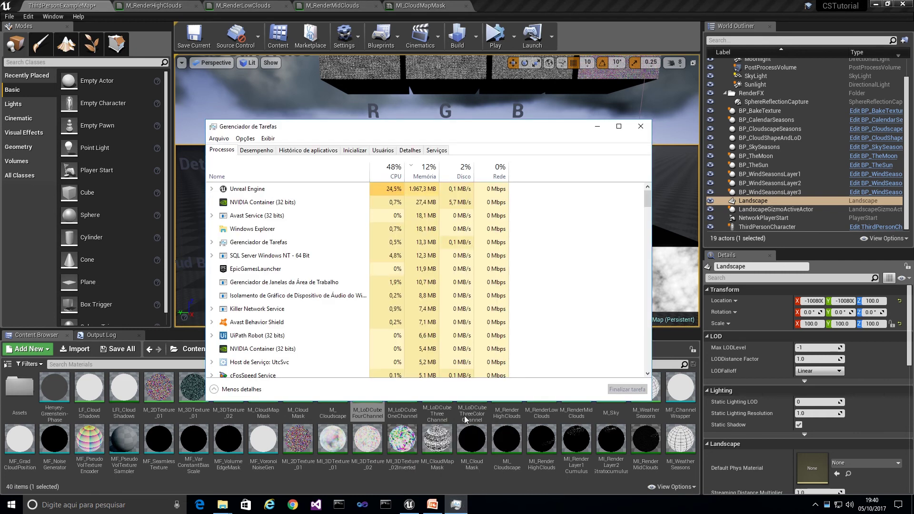
{"action": "left_click", "coordinate": [597, 126]}
Examine the base, details and turbulence noise cubes, highlighting the MI_3DTexture_02 and MI_2DTexture_01 material instances.
{"action": "right_click_drag", "start_coordinate": [597, 126], "coordinate": [581, 123]}
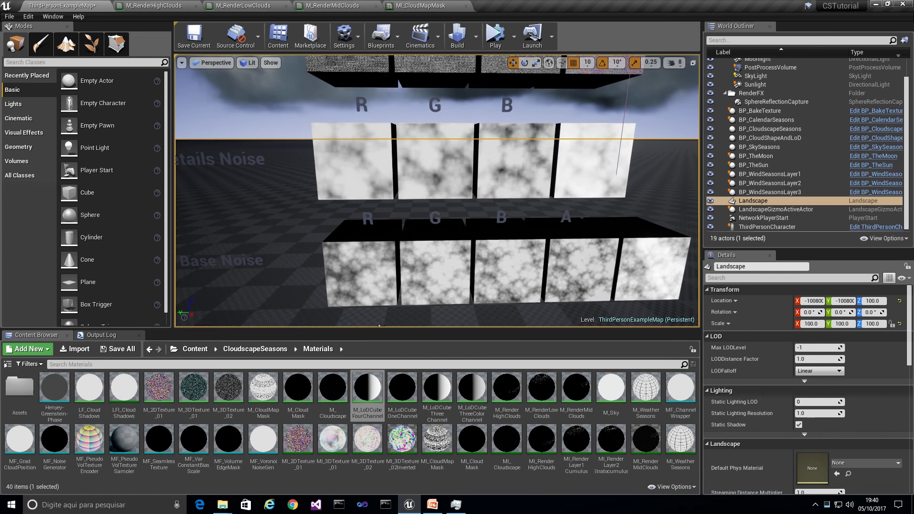
{"action": "right_click_drag", "start_coordinate": [345, 318], "coordinate": [345, 318]}
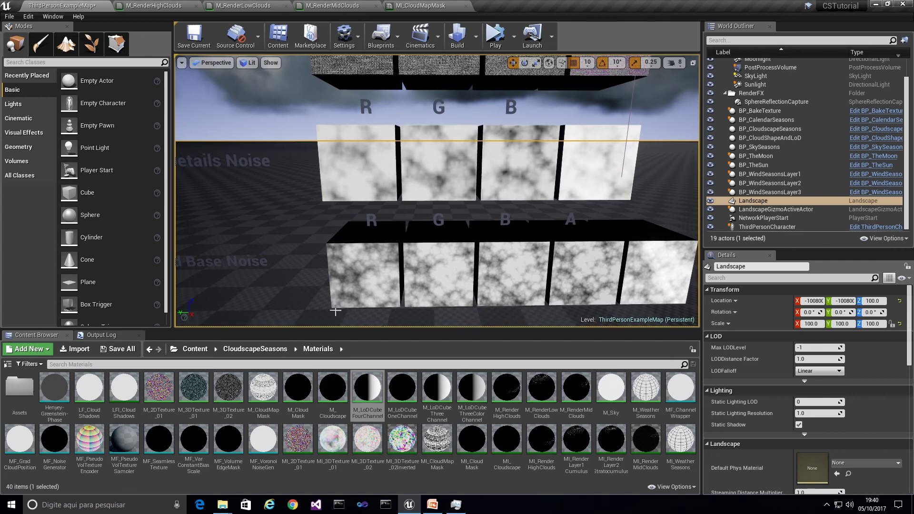
{"action": "right_click_drag", "start_coordinate": [402, 244], "coordinate": [441, 192]}
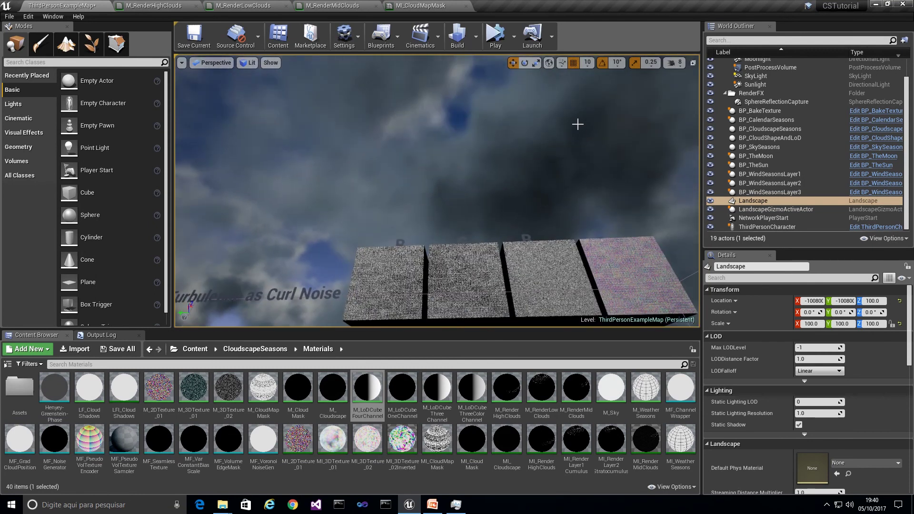
{"action": "right_click_drag", "start_coordinate": [446, 187], "coordinate": [440, 244]}
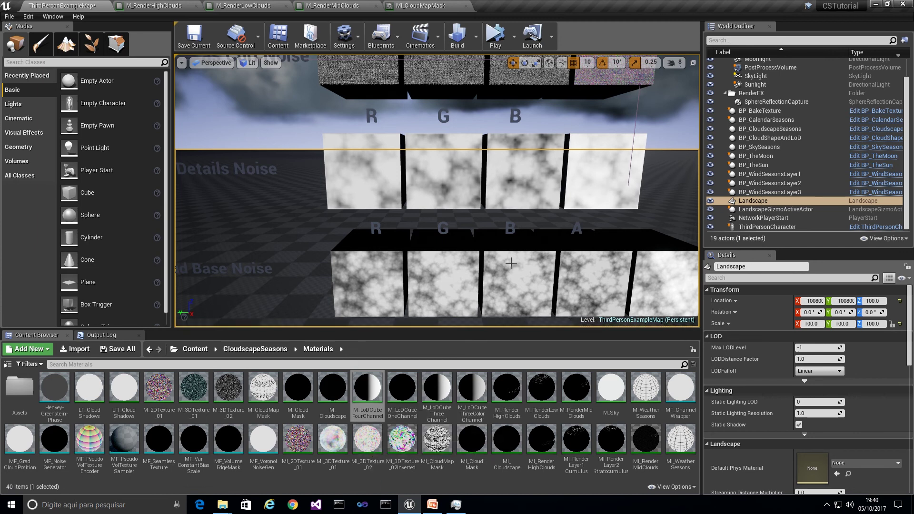
{"action": "left_click_drag", "start_coordinate": [655, 296], "coordinate": [659, 257]}
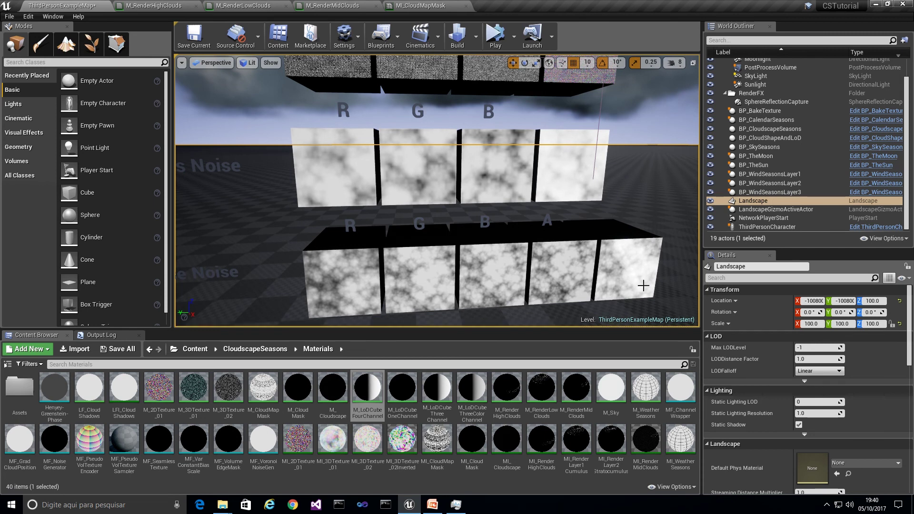
{"action": "left_click", "coordinate": [373, 442]}
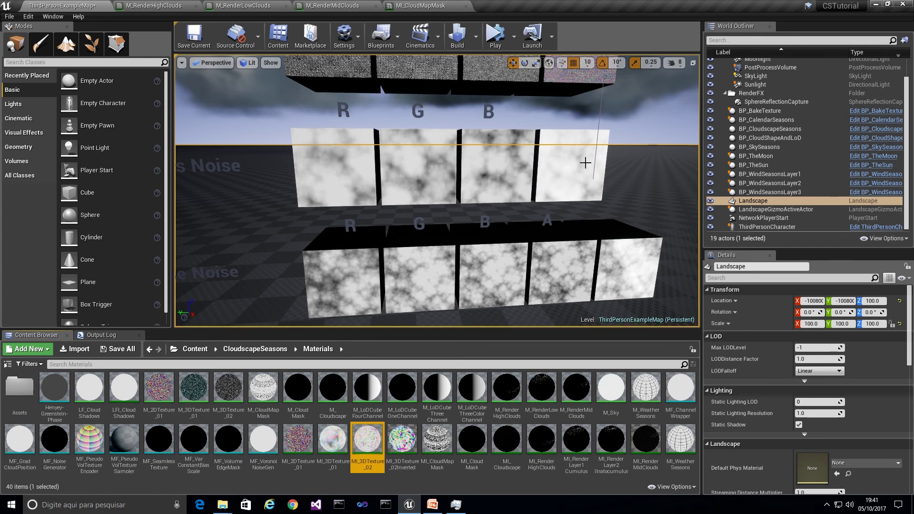
{"action": "right_click_drag", "start_coordinate": [555, 180], "coordinate": [555, 135]}
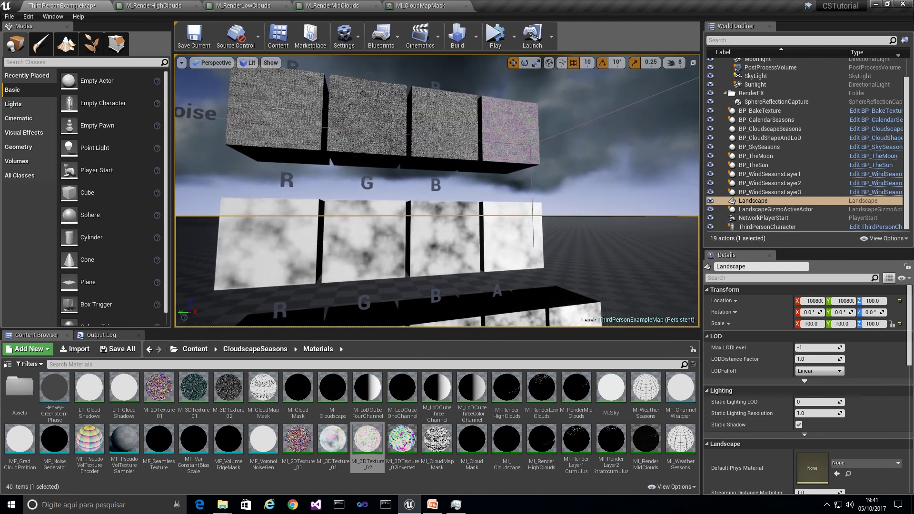
{"action": "left_click", "coordinate": [304, 443]}
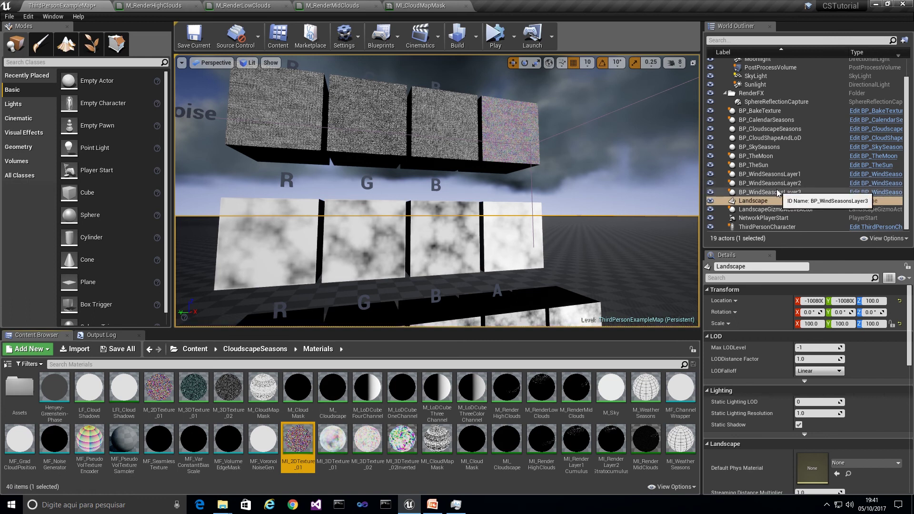
Set the Turbulence Cloud Texture Size of BP_CloudShapeAndLoD to 64.
{"action": "left_click", "coordinate": [787, 138]}
{"action": "scroll", "coordinate": [911, 359], "scroll_direction": "down", "scroll_amount": 6}
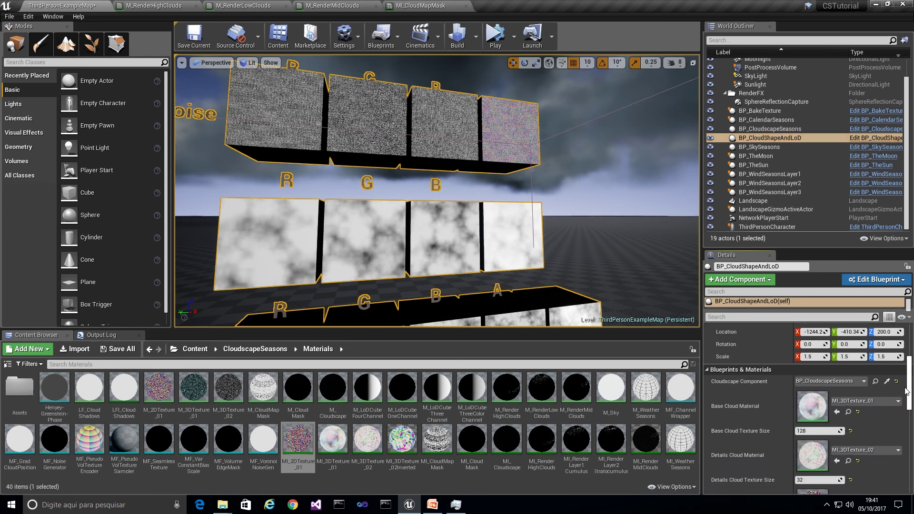
{"action": "left_click", "coordinate": [829, 407]}
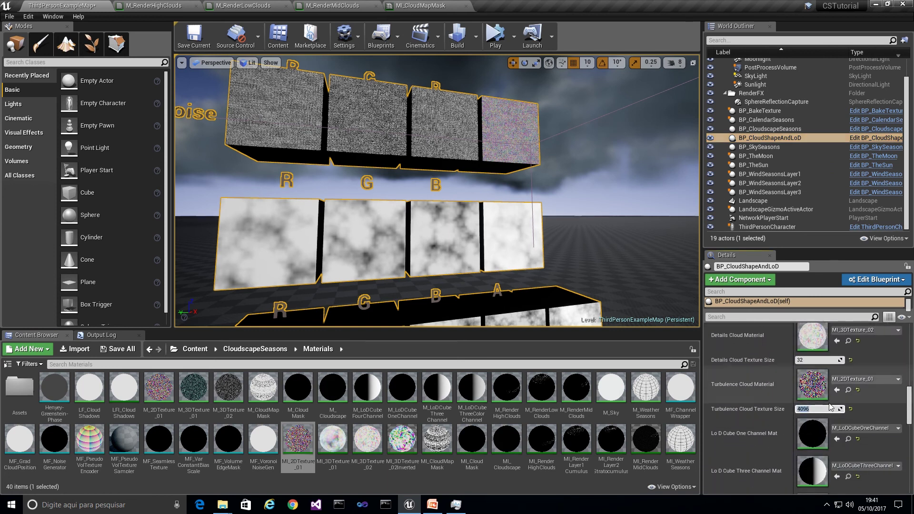
{"action": "key", "text": "Return"}
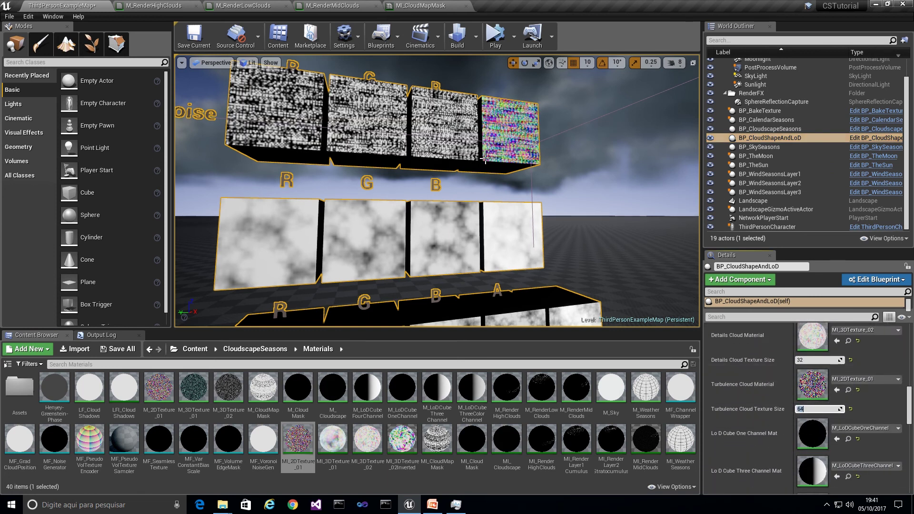
{"action": "right_click_drag", "start_coordinate": [431, 144], "coordinate": [408, 151]}
{"action": "right_click_drag", "start_coordinate": [474, 167], "coordinate": [474, 167]}
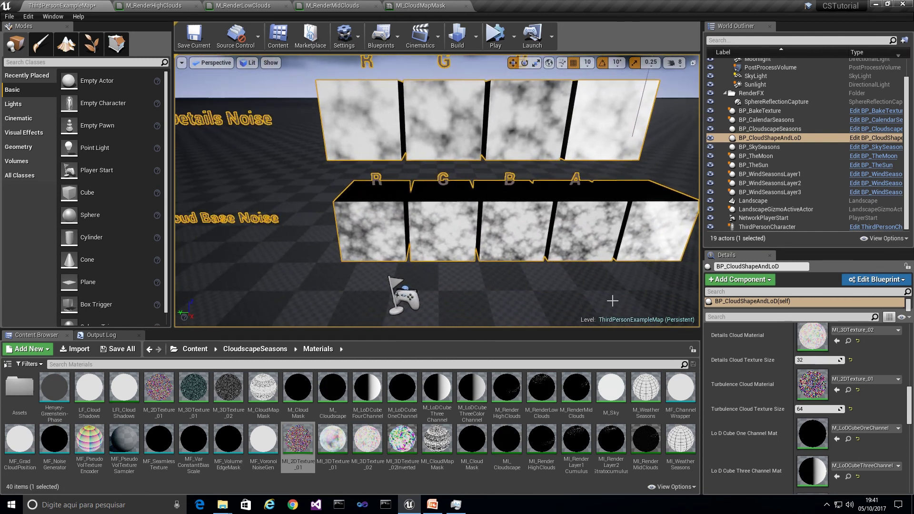
Try Base Cloud Texture Size values of 256 and 512, inspecting the base noise cubes up close.
{"action": "left_click_drag", "start_coordinate": [910, 413], "coordinate": [910, 402]}
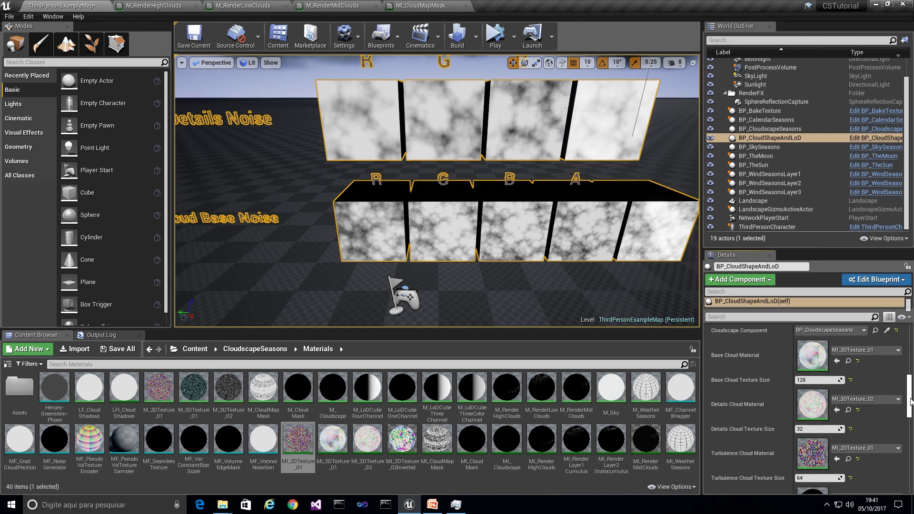
{"action": "right_click_drag", "start_coordinate": [520, 281], "coordinate": [521, 269]}
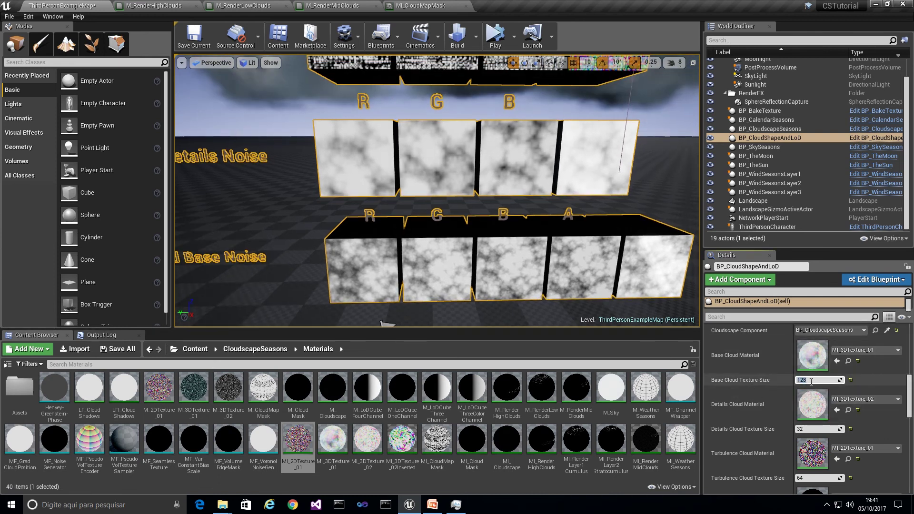
{"action": "type", "text": "256"}
{"action": "key", "text": "Return"}
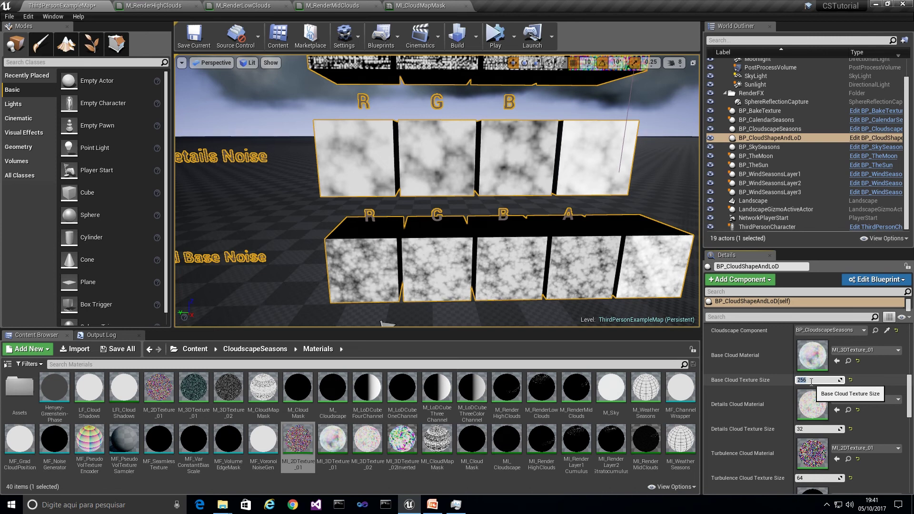
{"action": "type", "text": "512"}
{"action": "key", "text": "Return"}
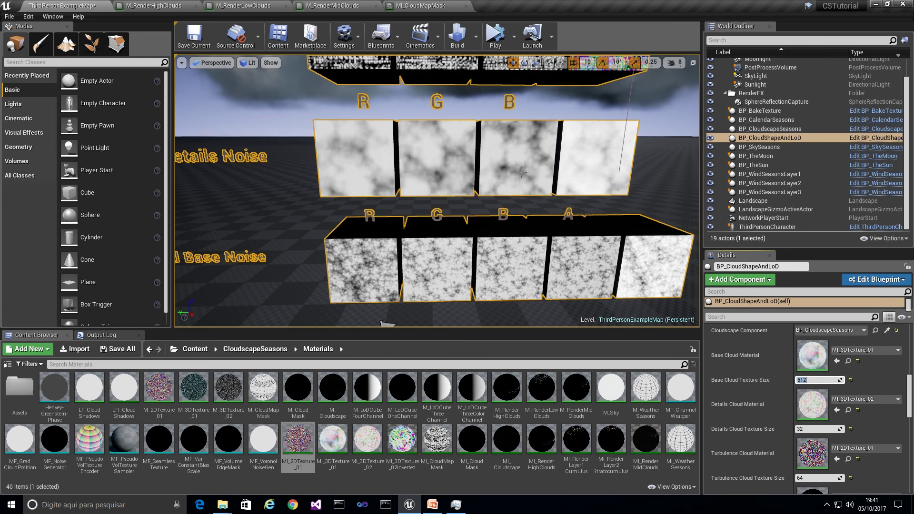
{"action": "right_click_drag", "start_coordinate": [437, 200], "coordinate": [436, 163]}
{"action": "key", "text": "w"}
{"action": "key", "text": "s"}
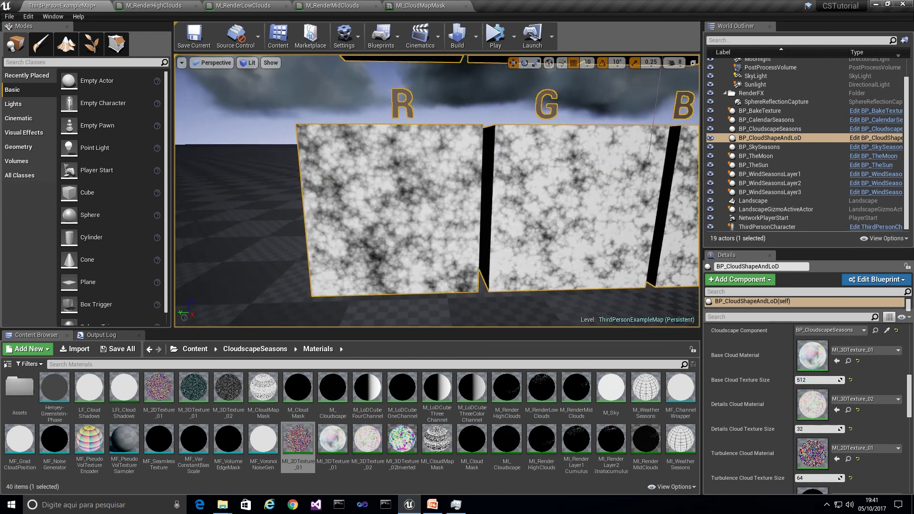
Try another Base Cloud Texture Size and restore it to 128.
{"action": "left_click", "coordinate": [809, 379]}
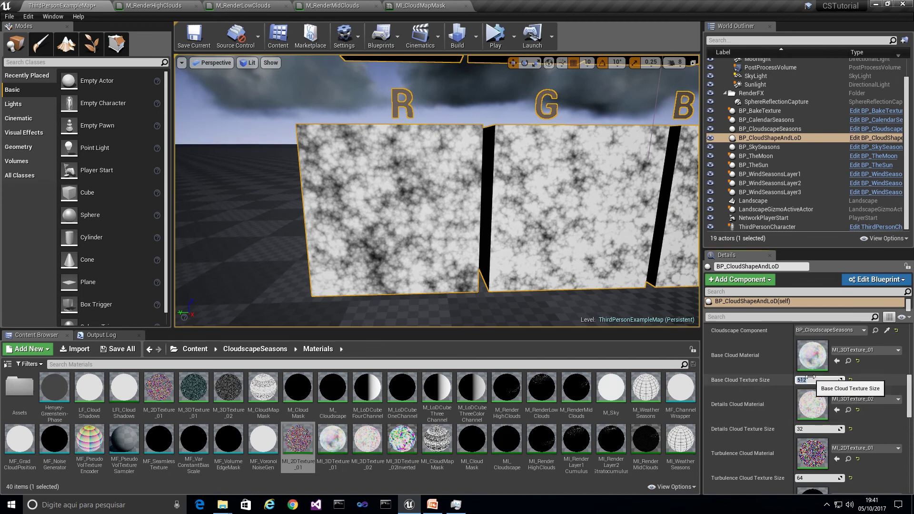
{"action": "key", "text": "Return"}
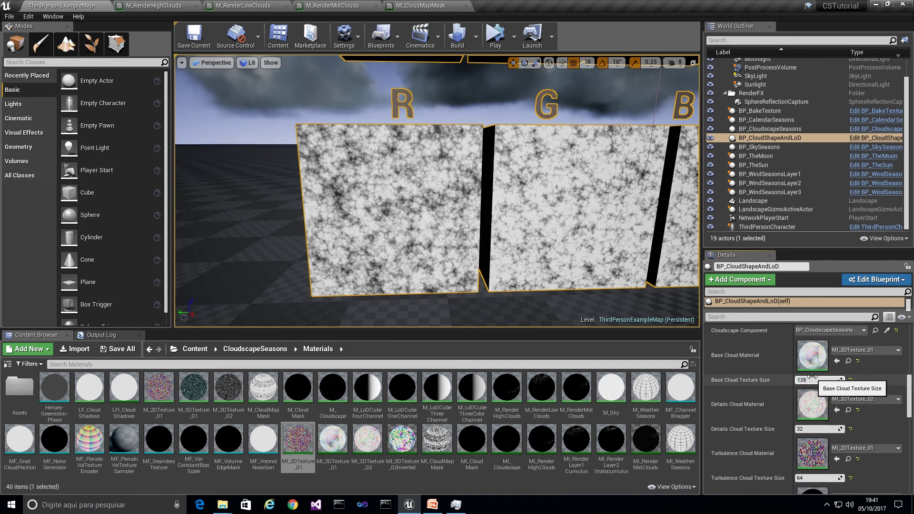
{"action": "type", "text": "128"}
{"action": "key", "text": "Return"}
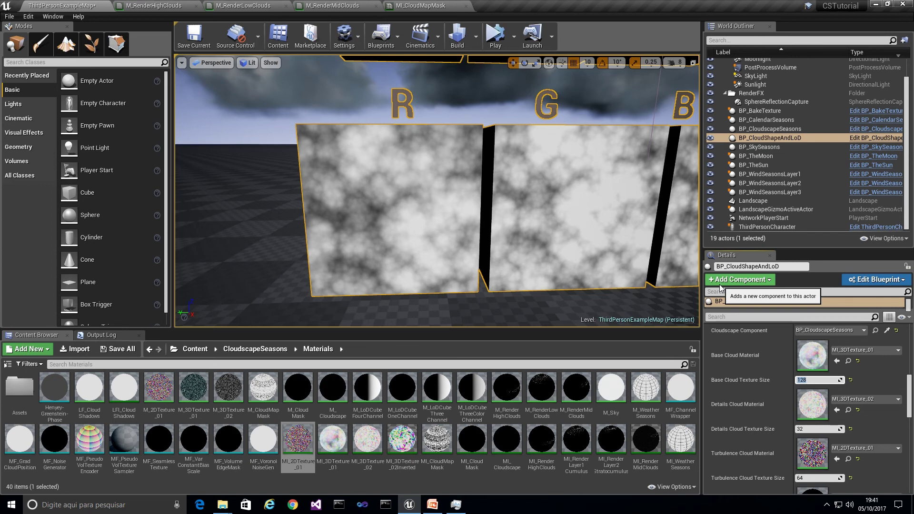
Inspect the base noise cubes of BP_CloudShapeAndLoD and turn off the actor's Visible option.
{"action": "right_click_drag", "start_coordinate": [562, 243], "coordinate": [547, 237]}
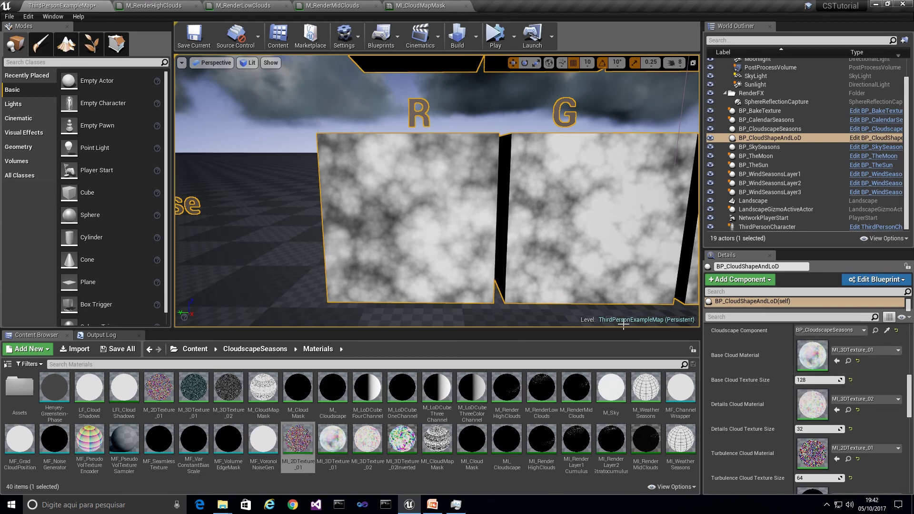
{"action": "right_click_drag", "start_coordinate": [583, 314], "coordinate": [590, 314]}
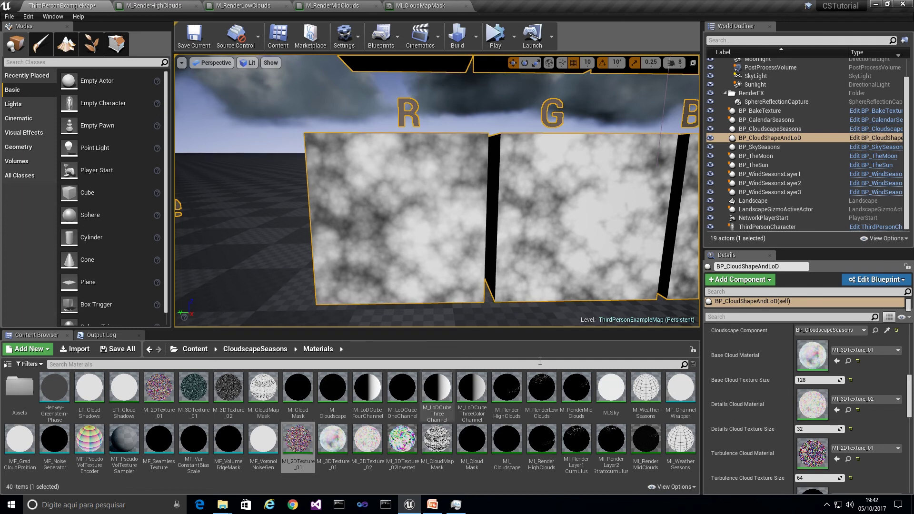
{"action": "left_click_drag", "start_coordinate": [909, 387], "coordinate": [911, 335]}
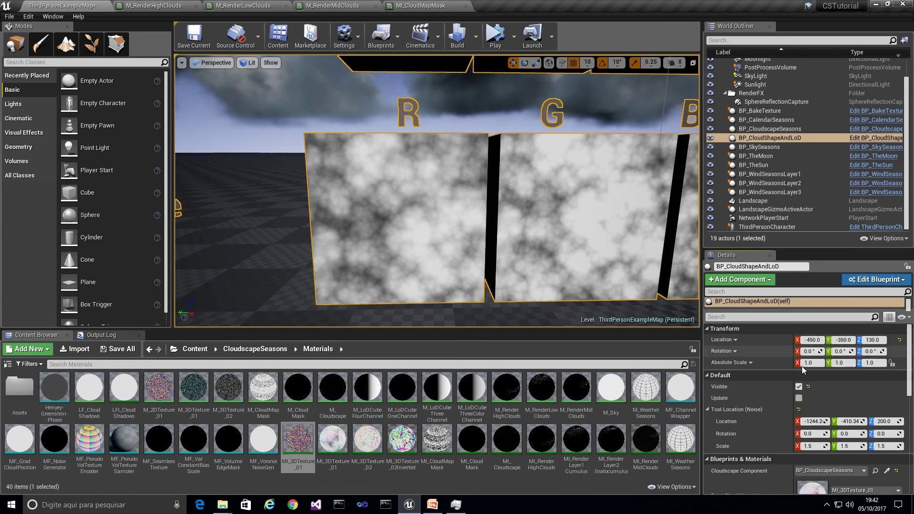
{"action": "left_click", "coordinate": [799, 387]}
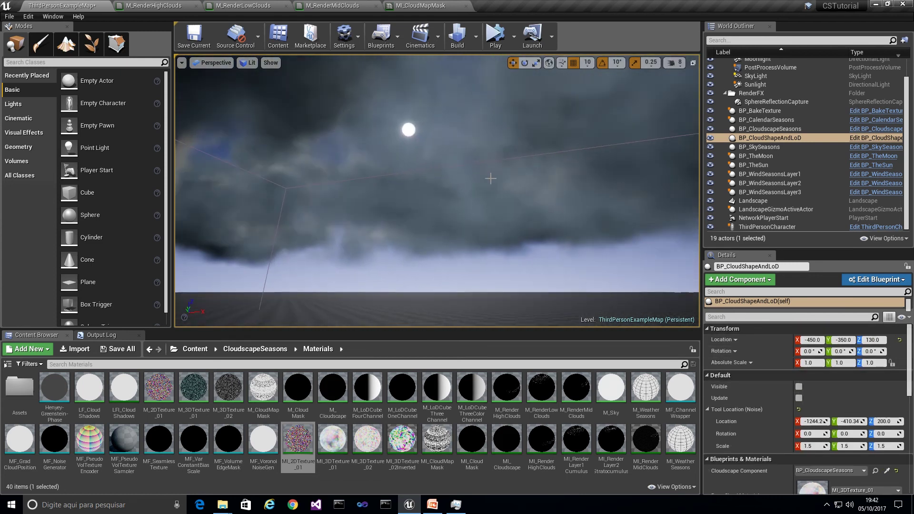
Simulate the level, look around the moving clouds, and stop the simulation.
{"action": "left_click", "coordinate": [495, 36]}
{"action": "right_click_drag", "start_coordinate": [510, 148], "coordinate": [561, 160]}
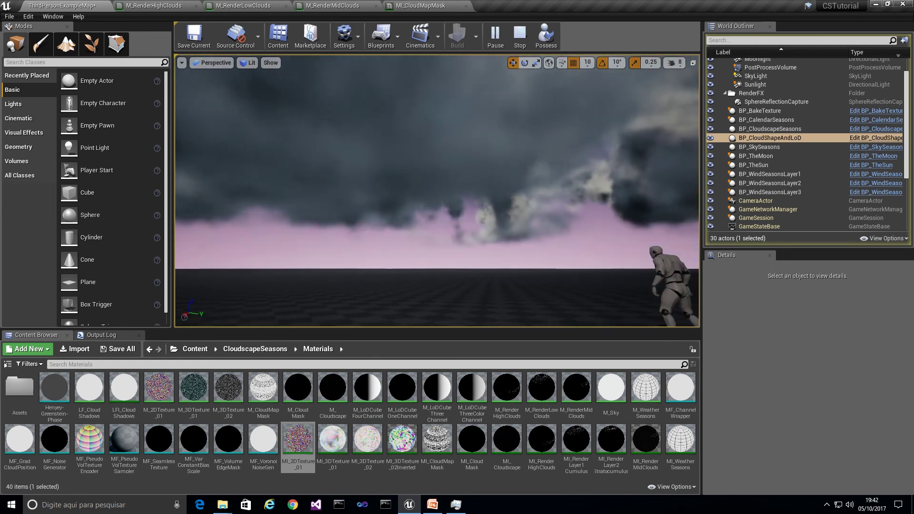
{"action": "left_click", "coordinate": [520, 36]}
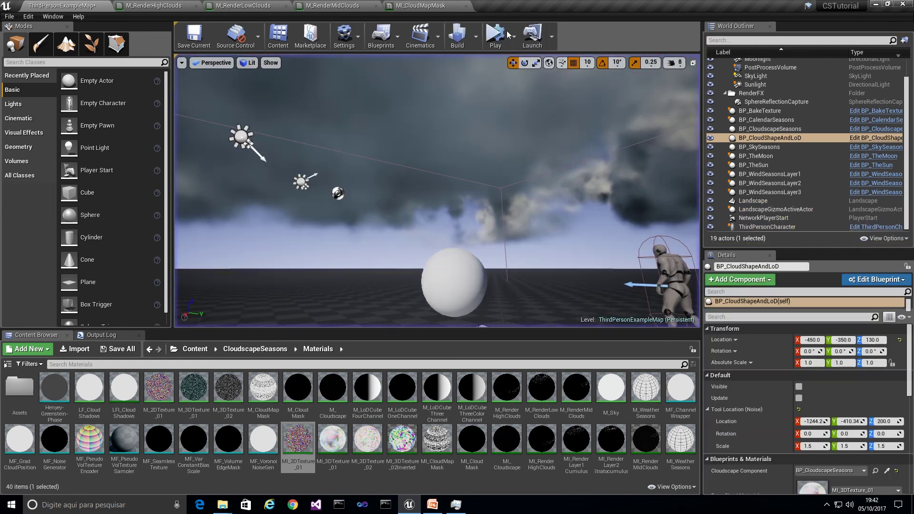
Review the BP_CalendarSeasons and BP_CloudscapeSeasons settings, look around the sky, and check the running processes in Task Manager.
{"action": "left_click", "coordinate": [780, 120]}
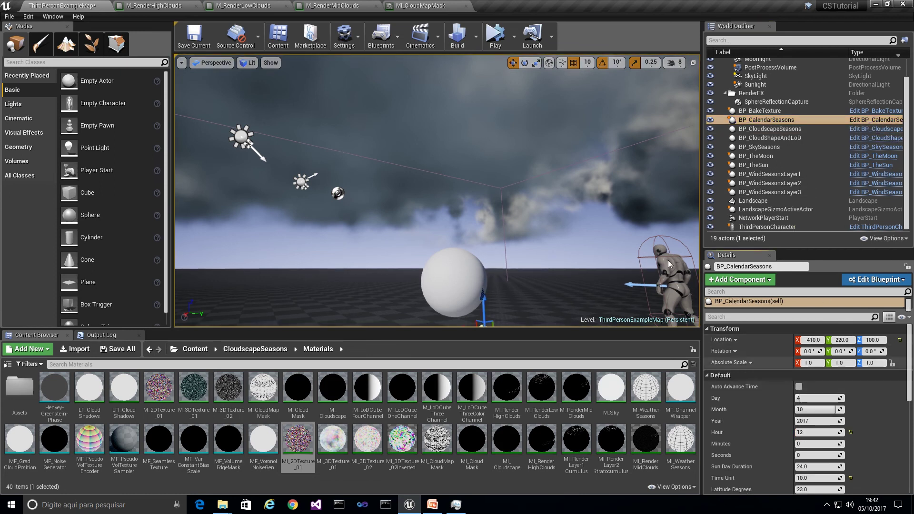
{"action": "left_click", "coordinate": [765, 129]}
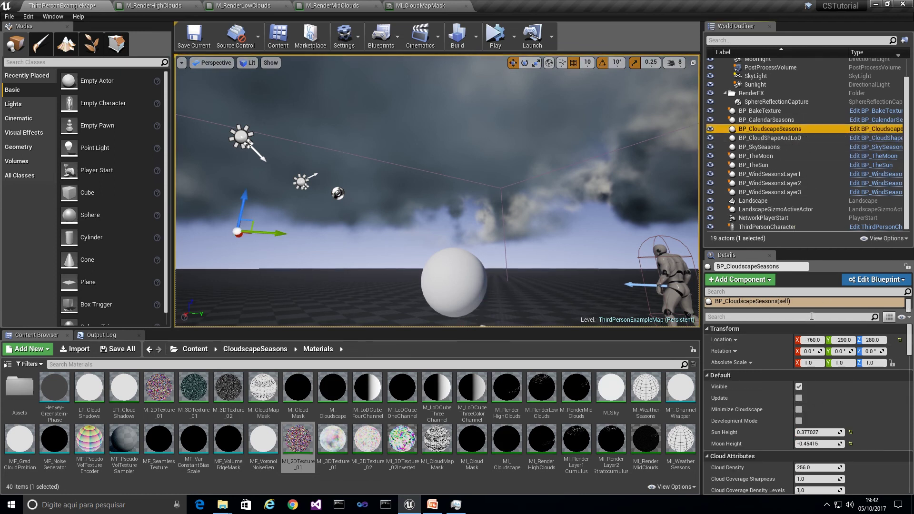
{"action": "left_click_drag", "start_coordinate": [909, 339], "coordinate": [909, 374]}
{"action": "right_click_drag", "start_coordinate": [428, 190], "coordinate": [331, 206]}
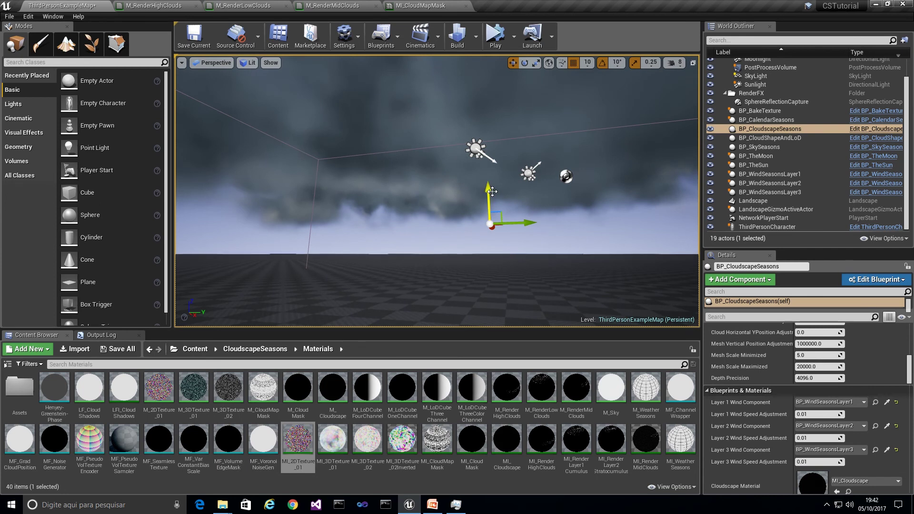
{"action": "mouse_move", "coordinate": [498, 194]}
{"action": "right_mouse_down"}
{"action": "mouse_move", "coordinate": [466, 171]}
{"action": "mouse_move", "coordinate": [499, 195]}
{"action": "right_mouse_up"}
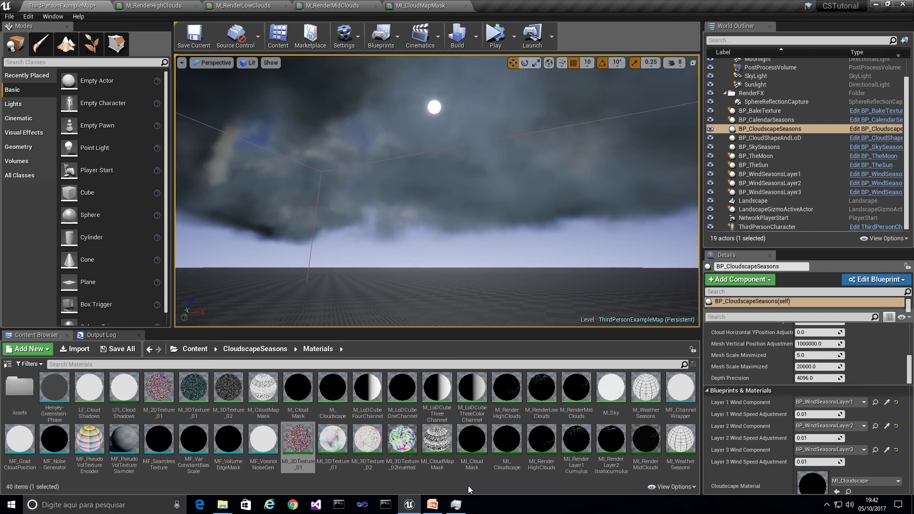
{"action": "left_click", "coordinate": [456, 505]}
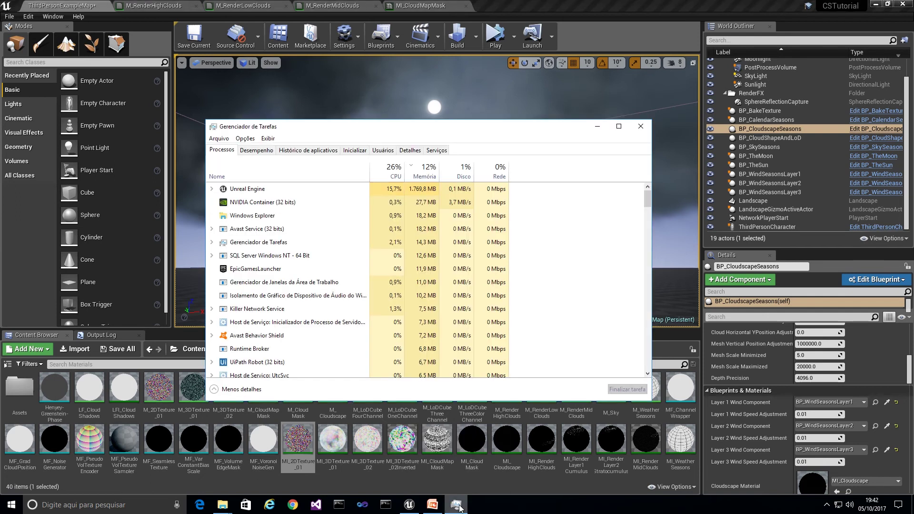
{"action": "left_click", "coordinate": [458, 507]}
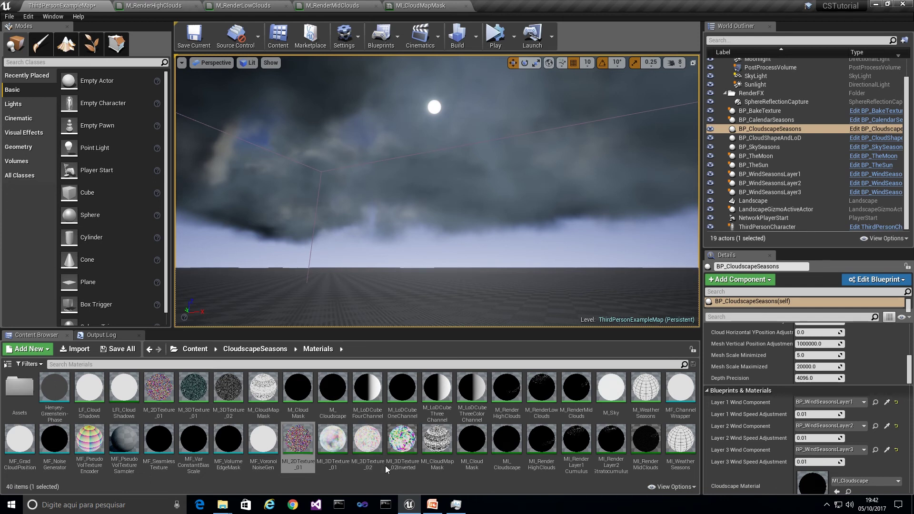
Expand the Cloud Base LoD Contribution and Cloud Details LoD Contribution values of BP_CloudscapeSeasons.
{"action": "scroll", "coordinate": [778, 382], "scroll_direction": "down", "scroll_amount": 5}
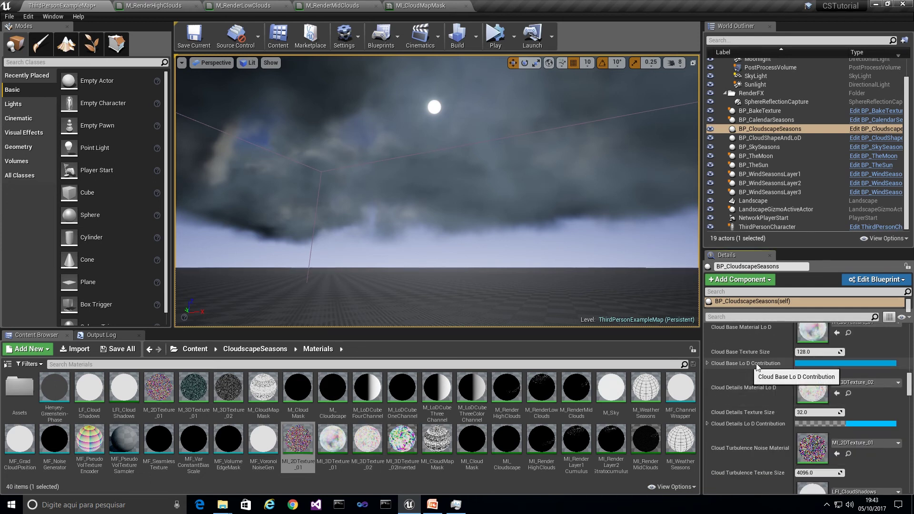
{"action": "left_click", "coordinate": [707, 363]}
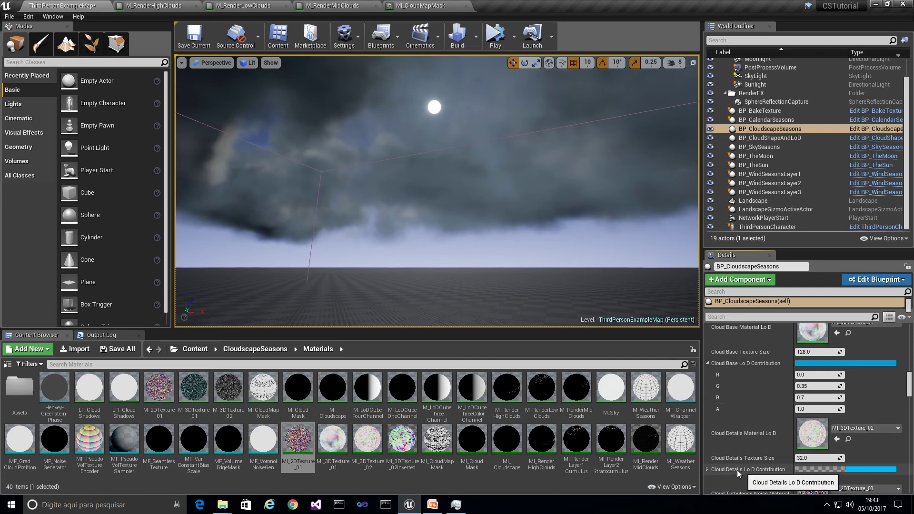
{"action": "left_click", "coordinate": [707, 469]}
{"action": "scroll", "coordinate": [751, 454], "scroll_direction": "down", "scroll_amount": 2}
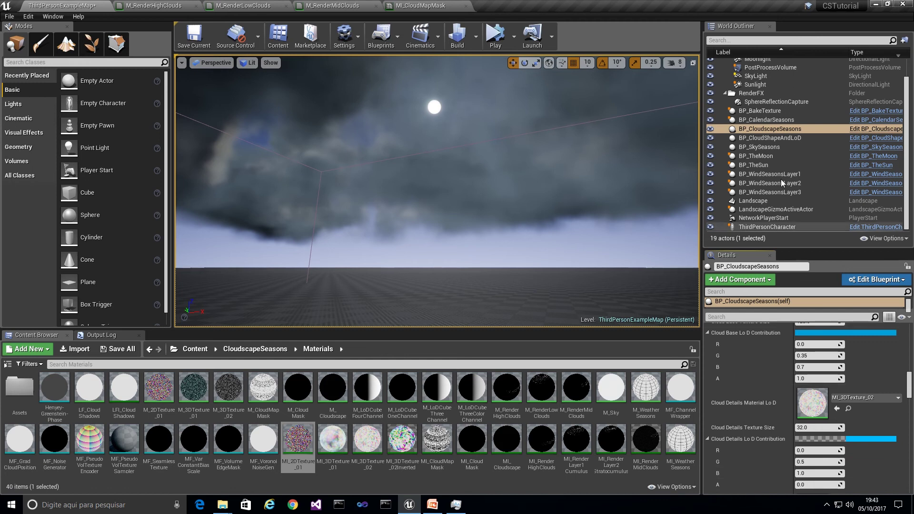
Make the BP_CloudShapeAndLoD noise cubes visible, look over their base and details channels, and hide them again.
{"action": "left_click", "coordinate": [773, 138]}
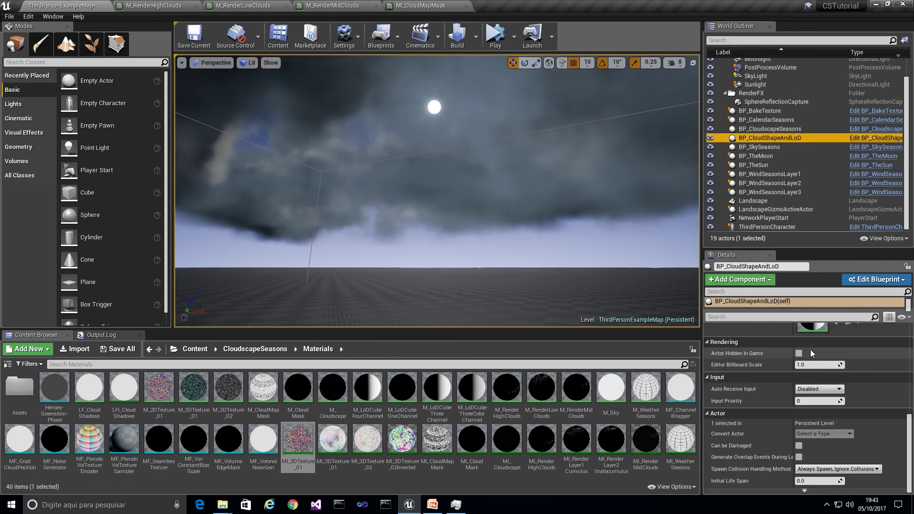
{"action": "scroll", "coordinate": [809, 349], "scroll_direction": "up", "scroll_amount": 2}
{"action": "scroll", "coordinate": [807, 349], "scroll_direction": "up", "scroll_amount": 8}
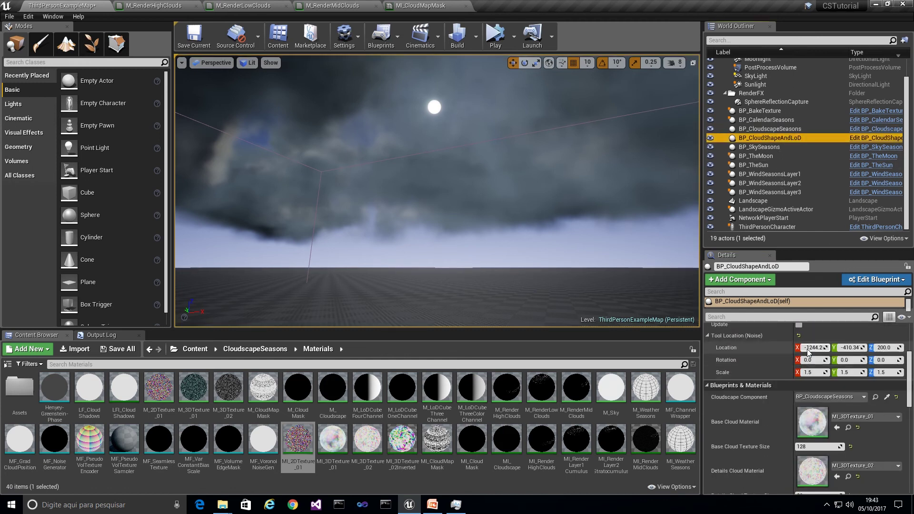
{"action": "scroll", "coordinate": [803, 374], "scroll_direction": "up", "scroll_amount": 2}
{"action": "left_click", "coordinate": [799, 343]}
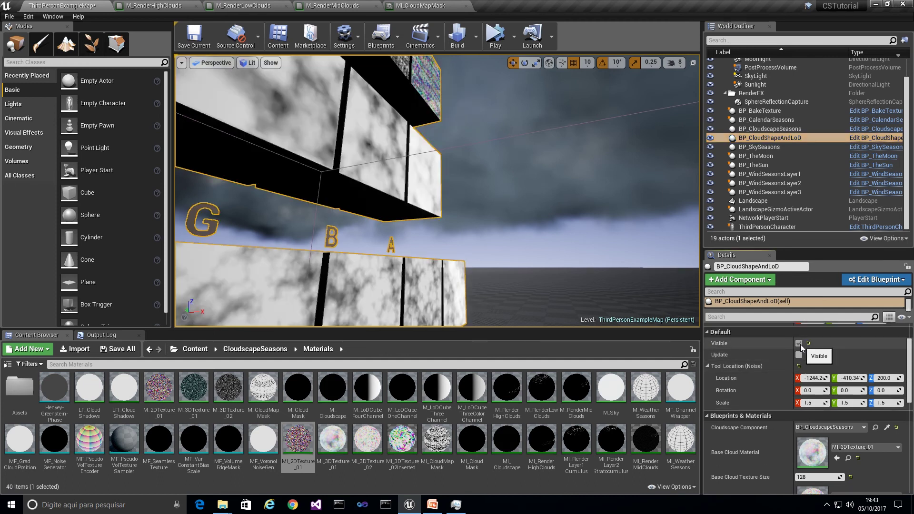
{"action": "mouse_move", "coordinate": [562, 200]}
{"action": "right_mouse_down"}
{"action": "mouse_move", "coordinate": [586, 207]}
{"action": "mouse_move", "coordinate": [564, 201]}
{"action": "right_mouse_up"}
{"action": "right_click_drag", "start_coordinate": [591, 217], "coordinate": [590, 217]}
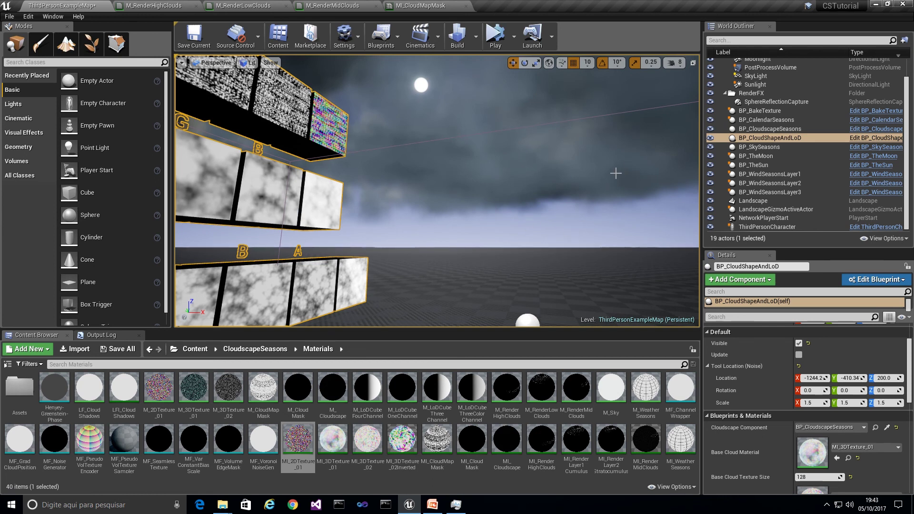
{"action": "key", "text": "f"}
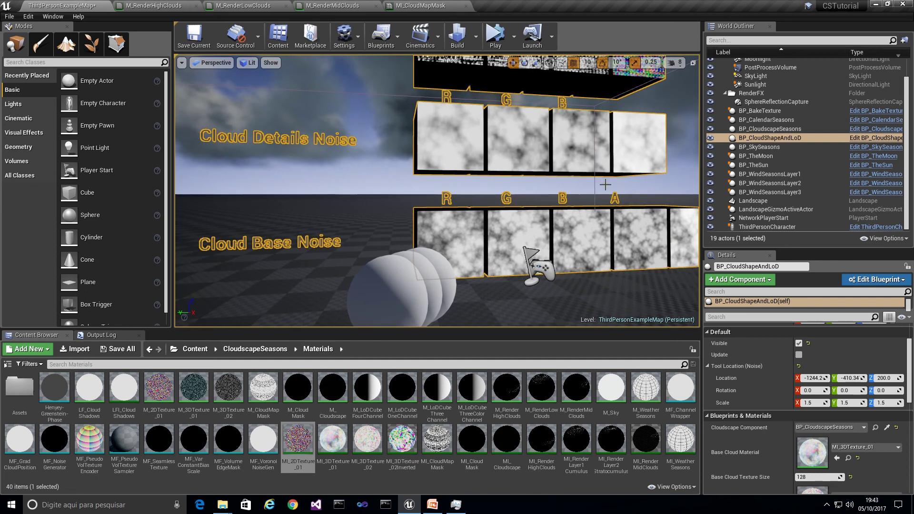
{"action": "left_click", "coordinate": [799, 343]}
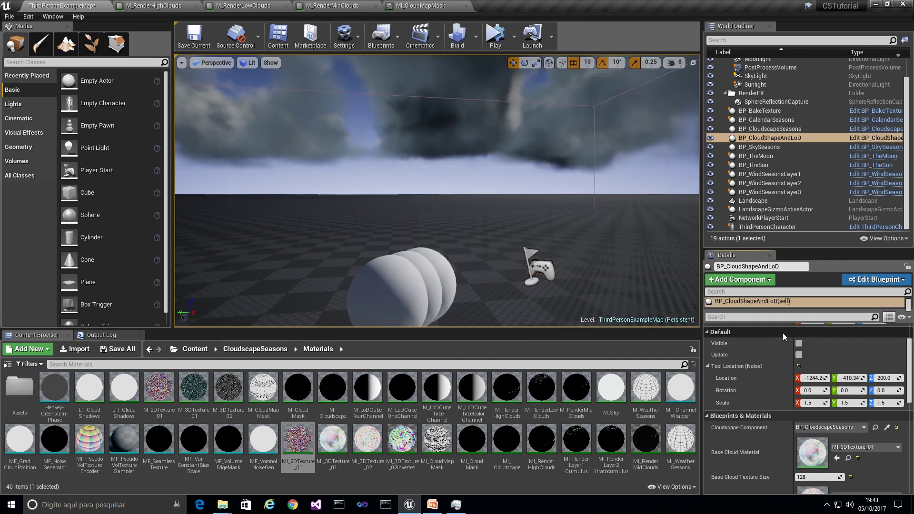
Examine the clouds with the BP_CloudscapeSeasons Material Attributes in view, trying camera speeds 4 and 5 before returning to 8.
{"action": "right_click_drag", "start_coordinate": [626, 237], "coordinate": [619, 217]}
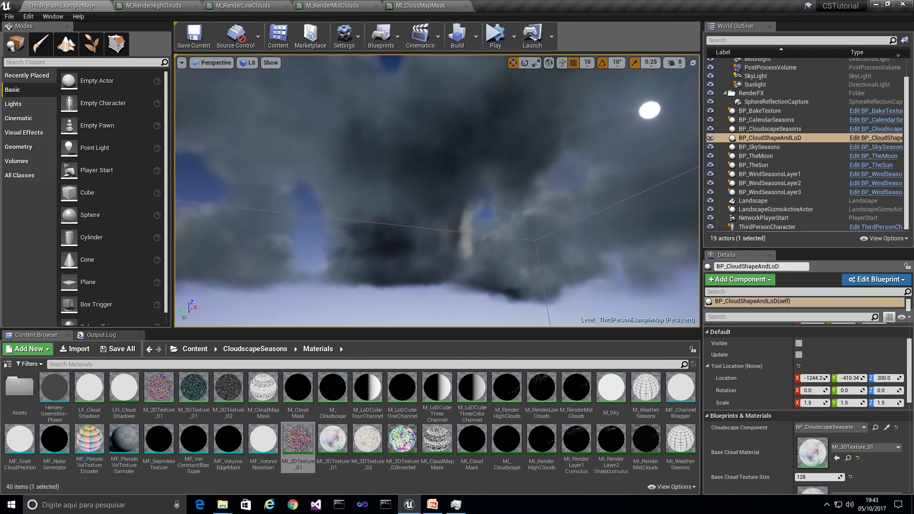
{"action": "left_click", "coordinate": [789, 129]}
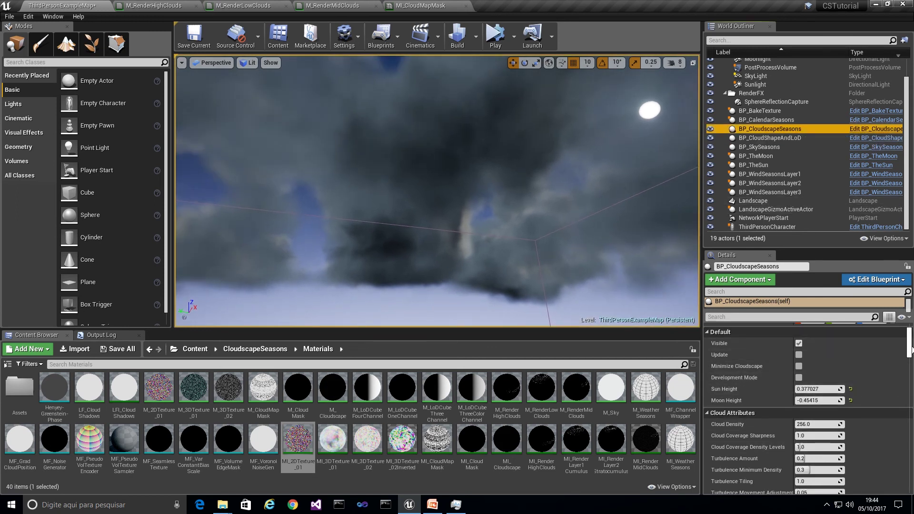
{"action": "left_click_drag", "start_coordinate": [909, 344], "coordinate": [909, 365]}
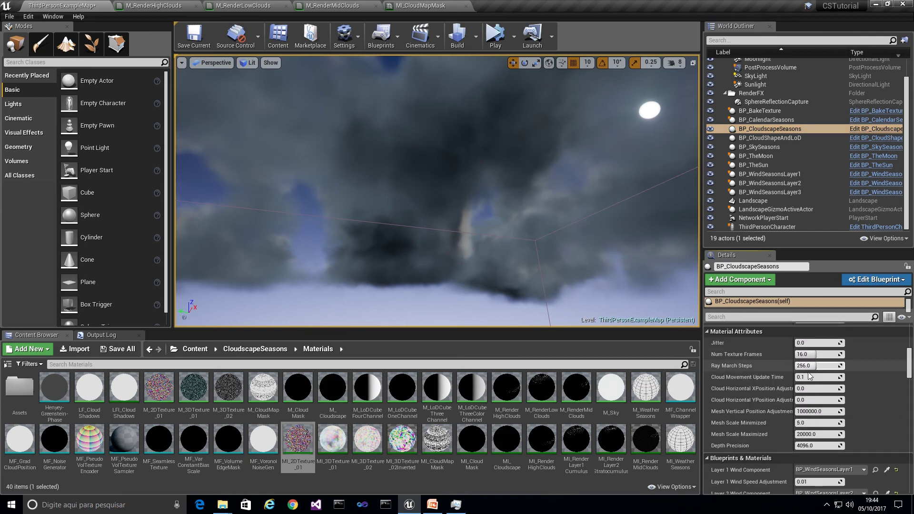
{"action": "right_click_drag", "start_coordinate": [536, 273], "coordinate": [597, 76]}
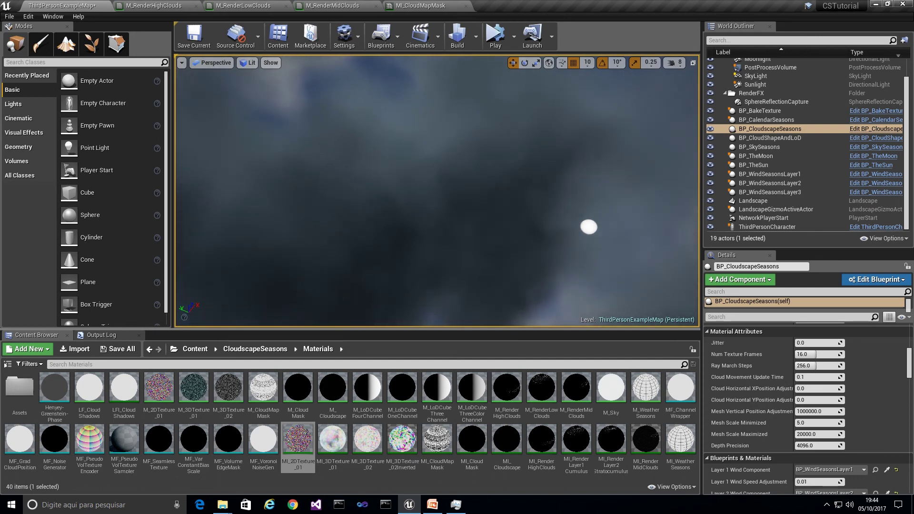
{"action": "left_click", "coordinate": [675, 64]}
{"action": "left_click", "coordinate": [694, 85]}
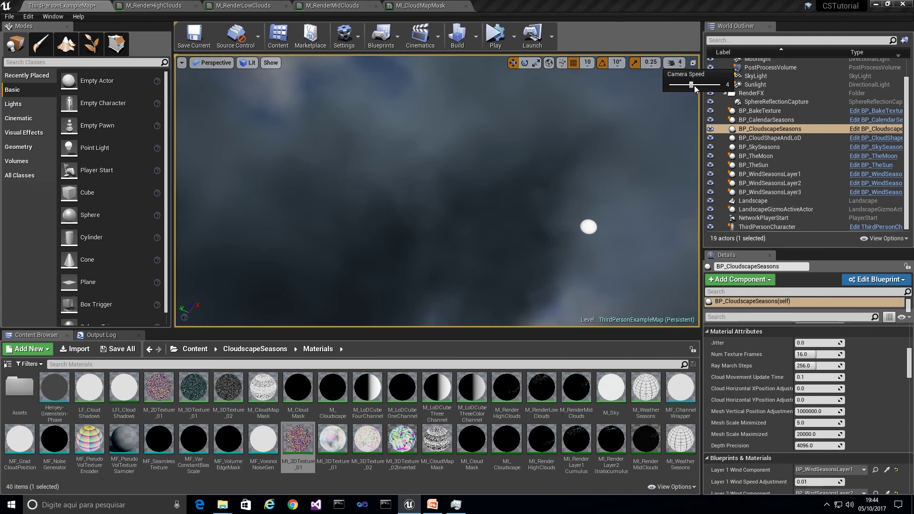
{"action": "left_click", "coordinate": [701, 84]}
{"action": "right_click_drag", "start_coordinate": [636, 127], "coordinate": [668, 129]}
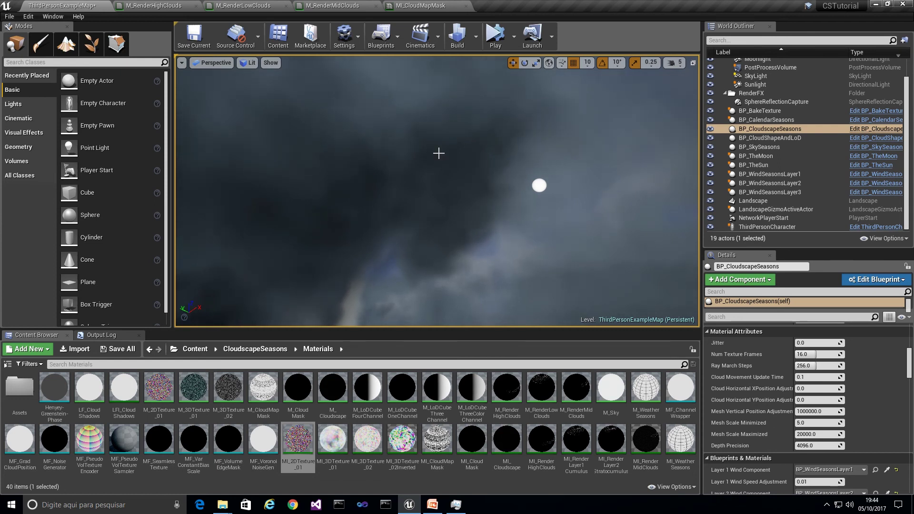
{"action": "left_click", "coordinate": [676, 62]}
{"action": "left_click_drag", "start_coordinate": [699, 84], "coordinate": [713, 84]}
{"action": "right_click_drag", "start_coordinate": [498, 154], "coordinate": [495, 155]}
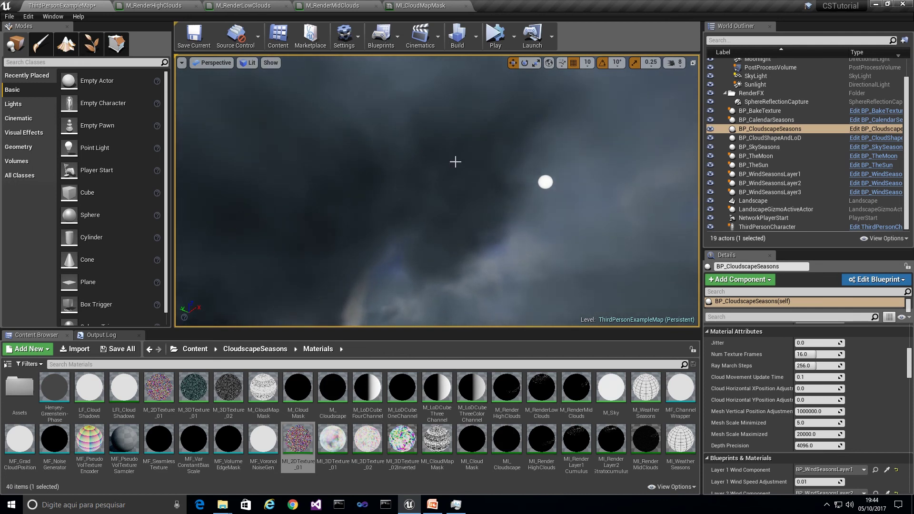
Try 512 Ray March Steps on BP_CloudscapeSeasons, inspecting the clouds at camera speeds 5 and 8, and reset Ray March Steps to its default.
{"action": "left_click", "coordinate": [812, 367]}
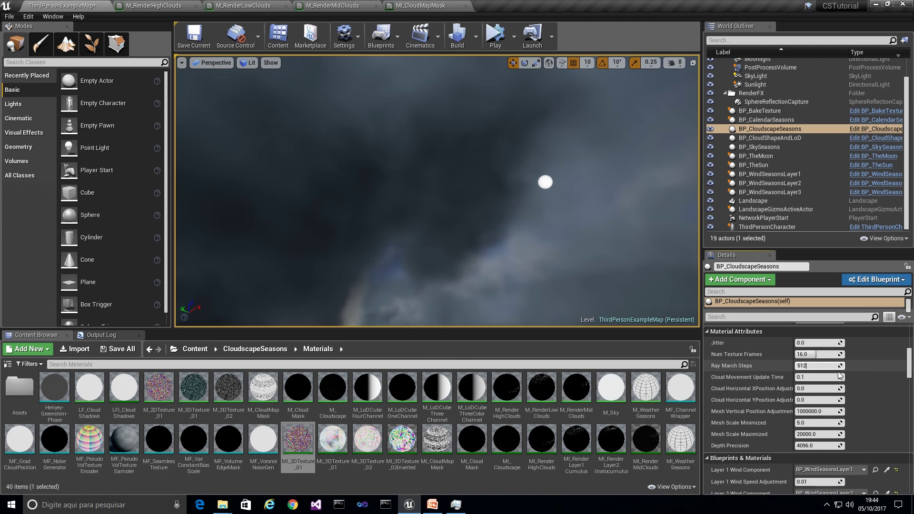
{"action": "key", "text": "Return"}
{"action": "right_click_drag", "start_coordinate": [437, 191], "coordinate": [452, 212]}
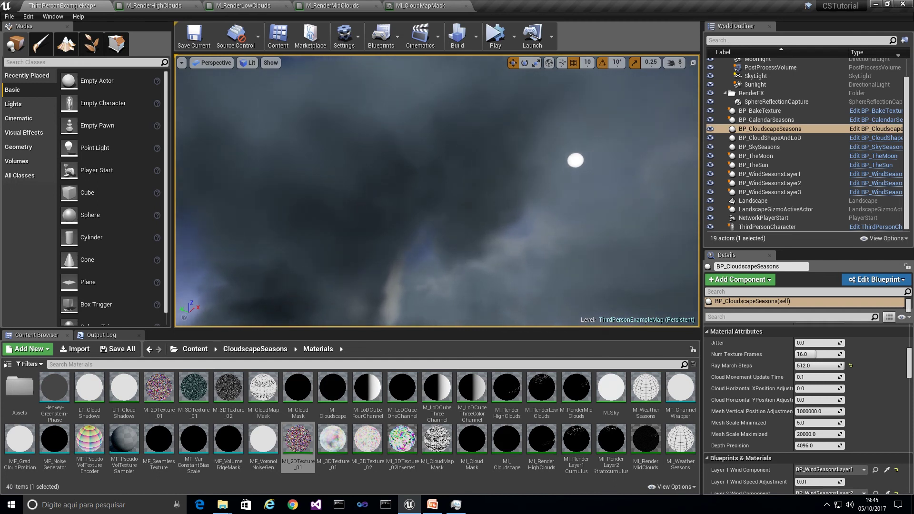
{"action": "left_click", "coordinate": [675, 63]}
{"action": "left_click", "coordinate": [691, 85]}
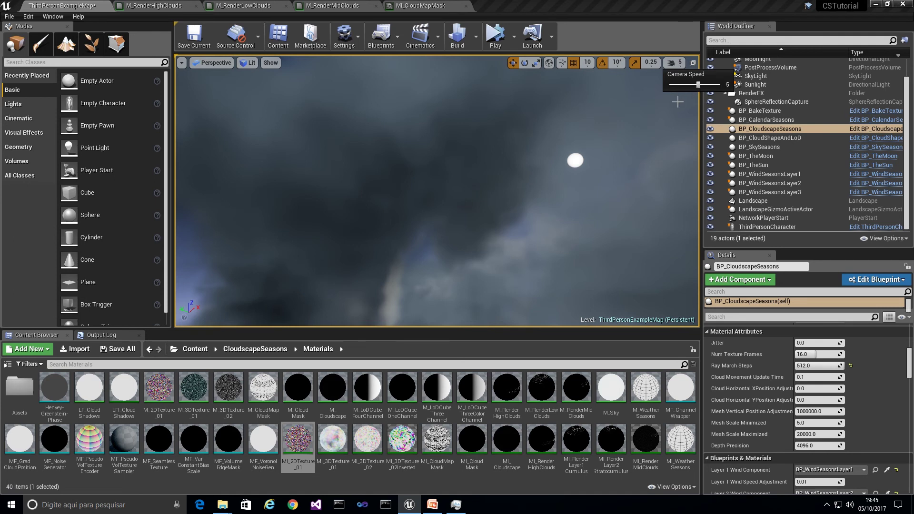
{"action": "right_click_drag", "start_coordinate": [675, 98], "coordinate": [675, 101]}
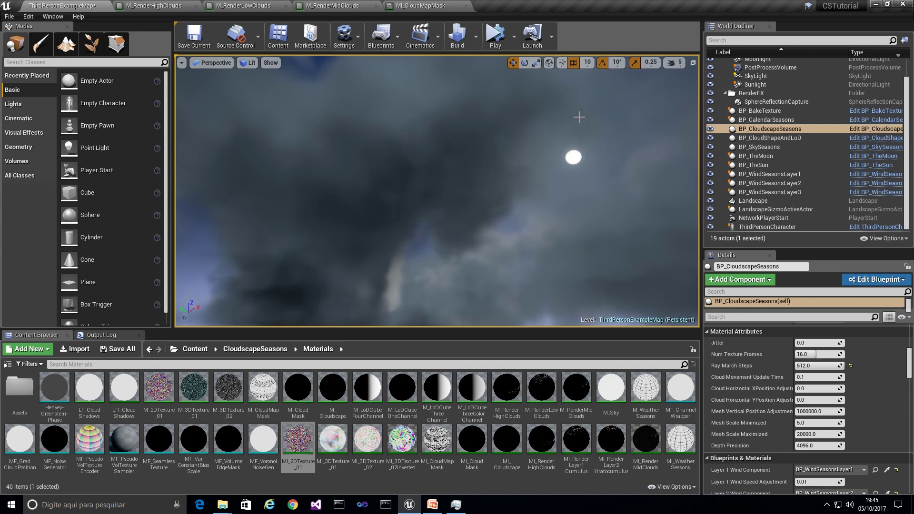
{"action": "left_click", "coordinate": [680, 66]}
{"action": "left_click_drag", "start_coordinate": [696, 84], "coordinate": [729, 93]}
{"action": "right_click_drag", "start_coordinate": [555, 137], "coordinate": [521, 174]}
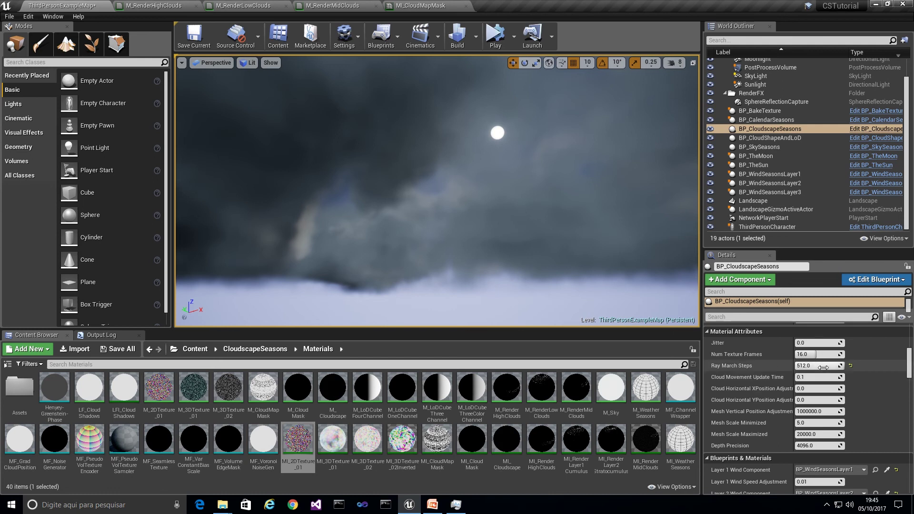
{"action": "left_click", "coordinate": [850, 365]}
Set the Jitter of BP_CloudscapeSeasons to 1 and inspect the clouds up close.
{"action": "right_click_drag", "start_coordinate": [647, 255], "coordinate": [619, 266]}
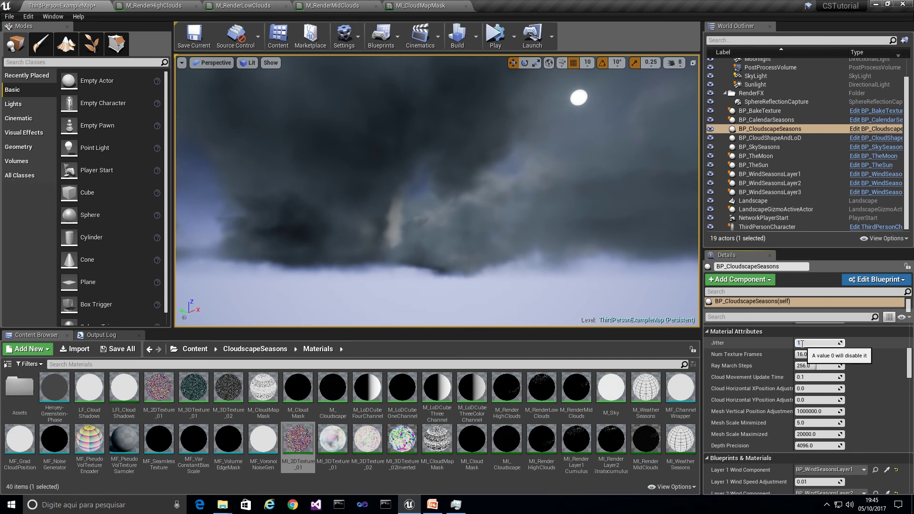
{"action": "right_click_drag", "start_coordinate": [469, 229], "coordinate": [465, 207]}
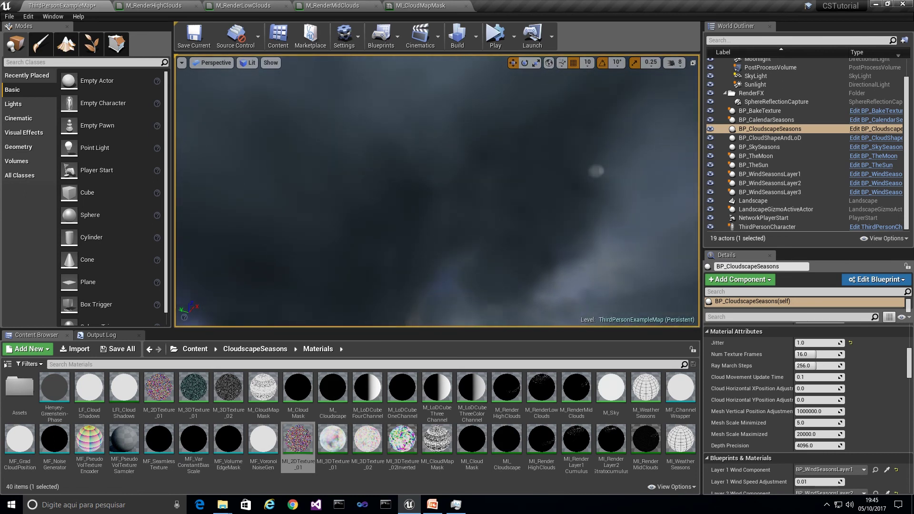
Set Jitter of BP_CloudscapeSeasons back to 0 after inspecting the clouds, and try 512 Ray March Steps before restoring its default.
{"action": "right_click_drag", "start_coordinate": [465, 207], "coordinate": [481, 220]}
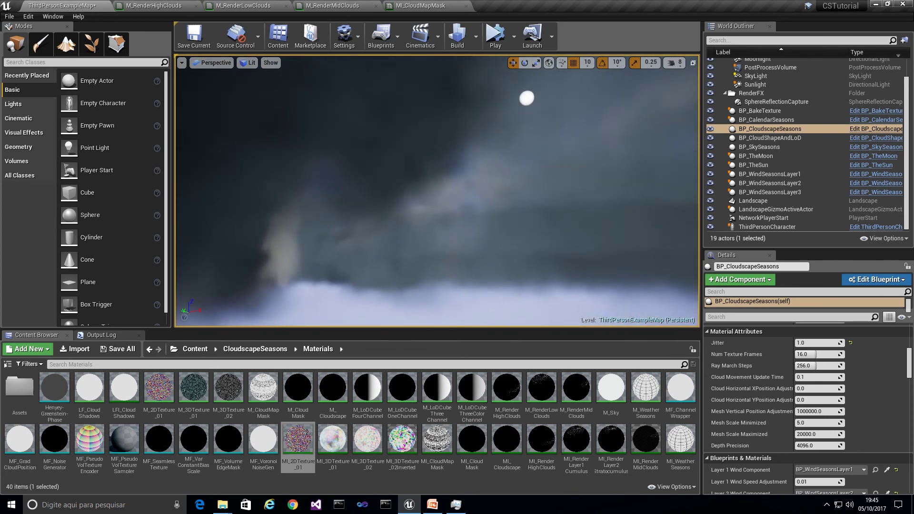
{"action": "right_click_drag", "start_coordinate": [481, 220], "coordinate": [462, 215]}
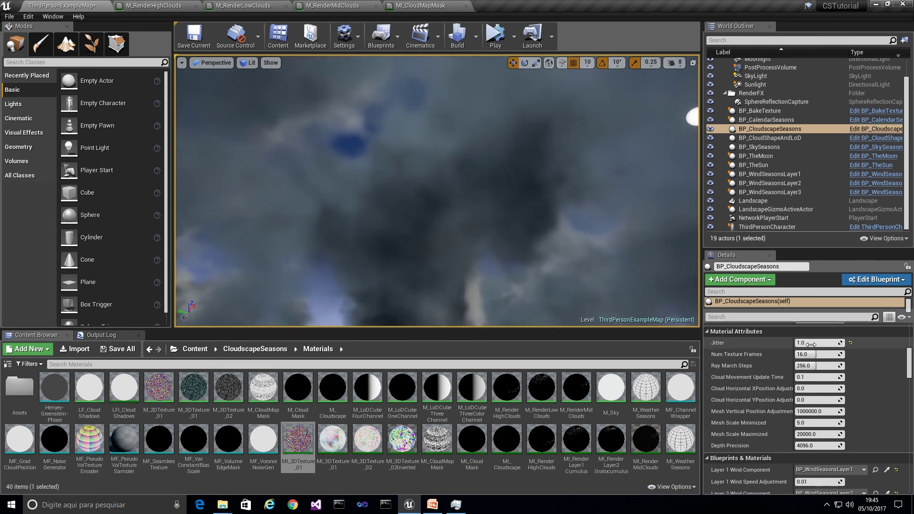
{"action": "right_click_drag", "start_coordinate": [514, 190], "coordinate": [443, 222]}
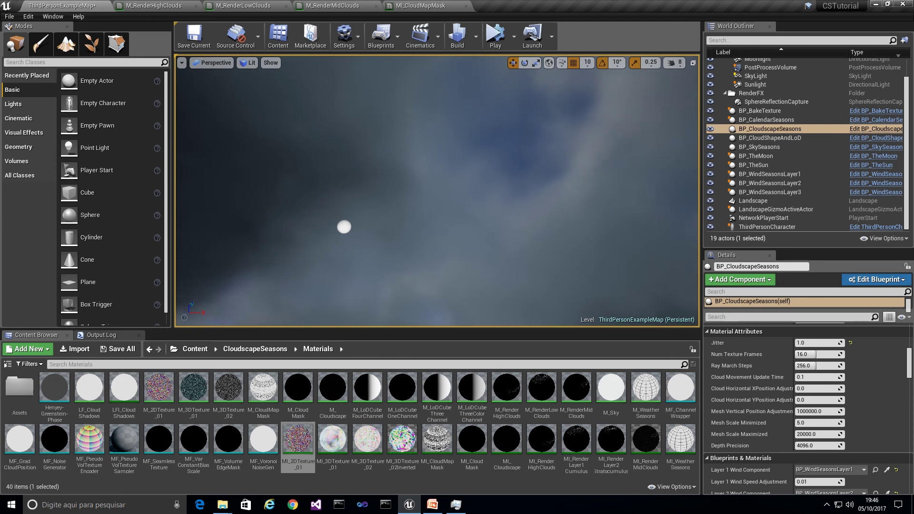
{"action": "right_click_drag", "start_coordinate": [443, 222], "coordinate": [343, 241]}
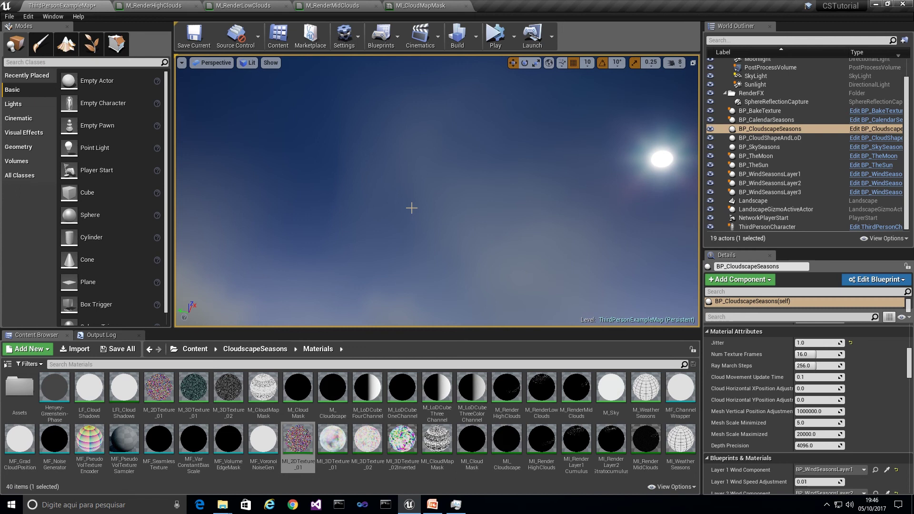
{"action": "left_click_drag", "start_coordinate": [816, 344], "coordinate": [795, 343]}
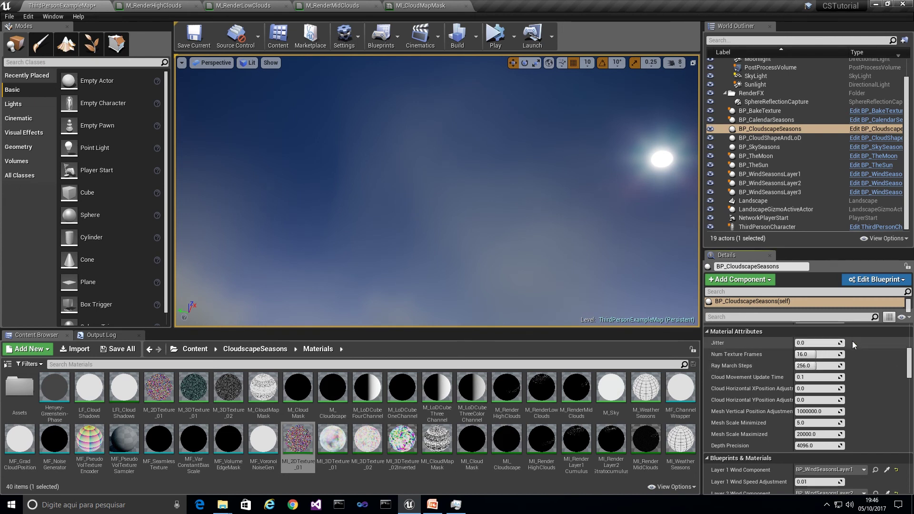
{"action": "left_click", "coordinate": [824, 367]}
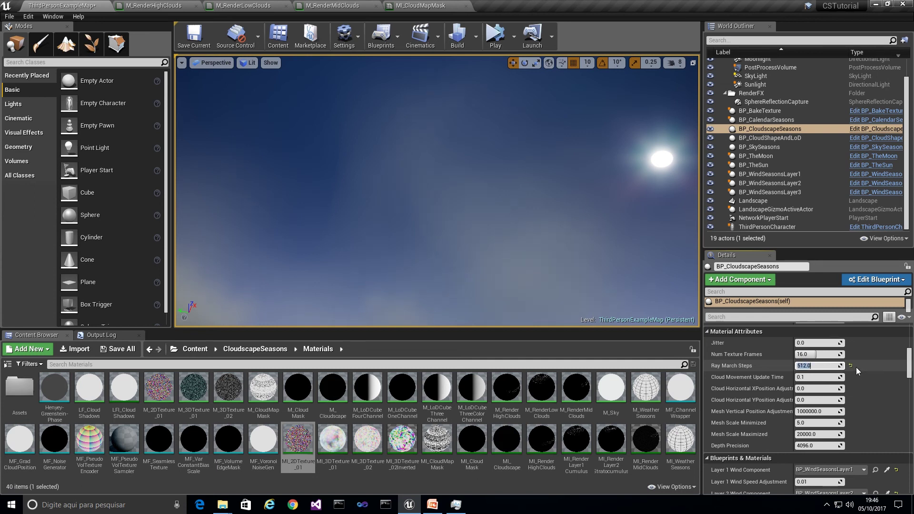
{"action": "left_click", "coordinate": [850, 365]}
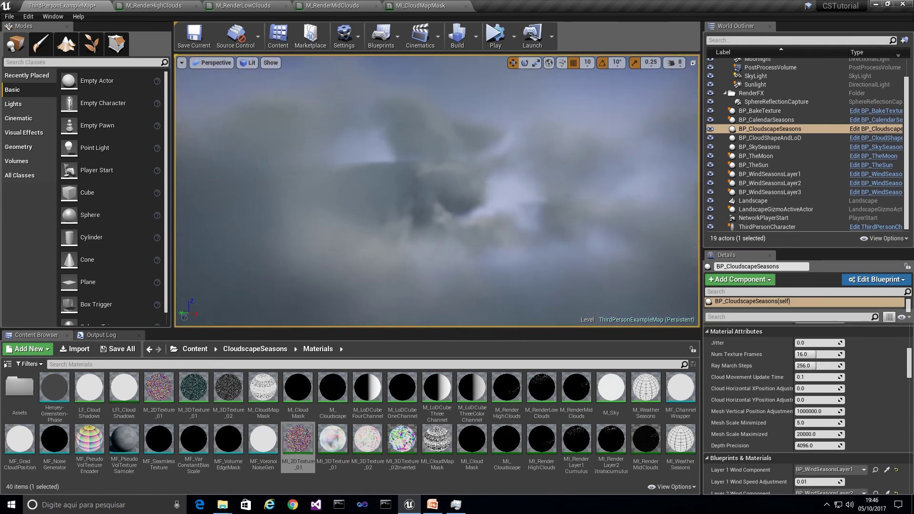
Focus the viewport on BP_CloudscapeSeasons and on BP_TheMoon, and look up at the cloud layer from near the ground.
{"action": "key", "text": "f"}
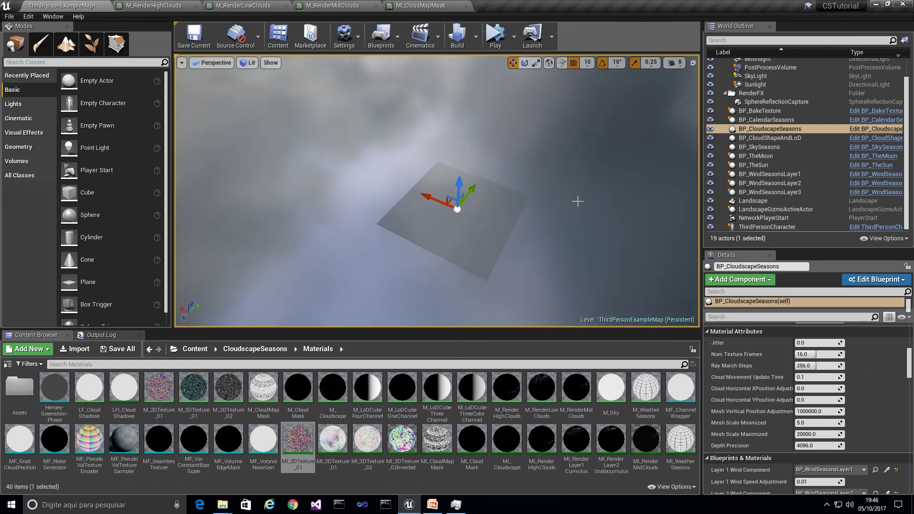
{"action": "left_click", "coordinate": [760, 156]}
{"action": "key", "text": "f"}
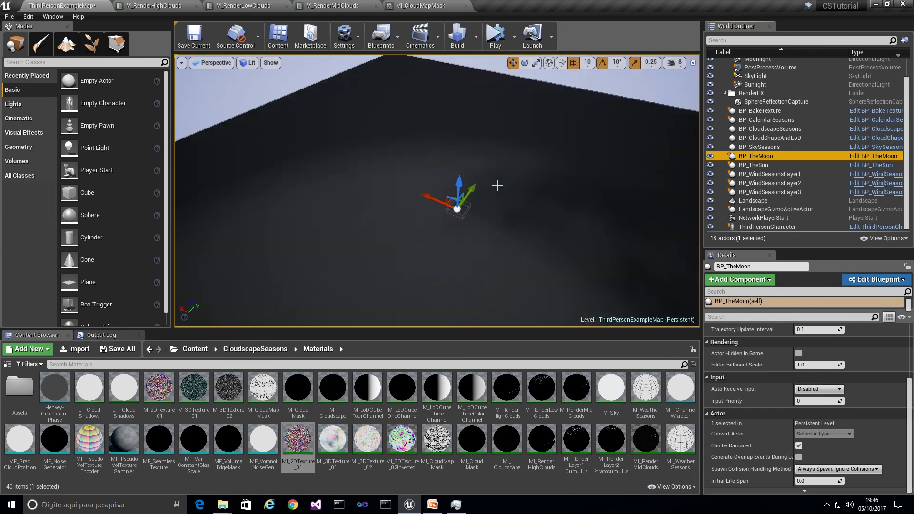
{"action": "right_click_drag", "start_coordinate": [497, 186], "coordinate": [428, 93]}
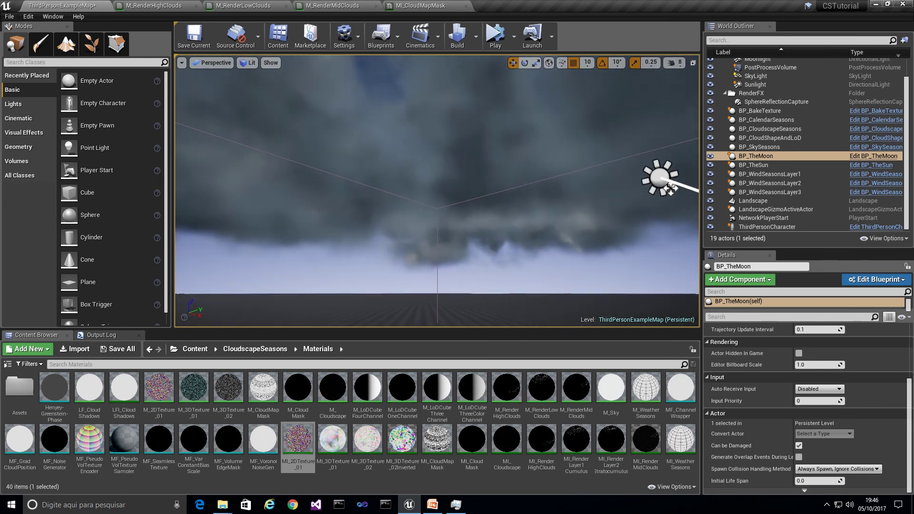
Disable the Layer 2 clouds in the Cloud Types settings of BP_CloudscapeSeasons and look over the remaining clouds.
{"action": "left_click", "coordinate": [773, 129]}
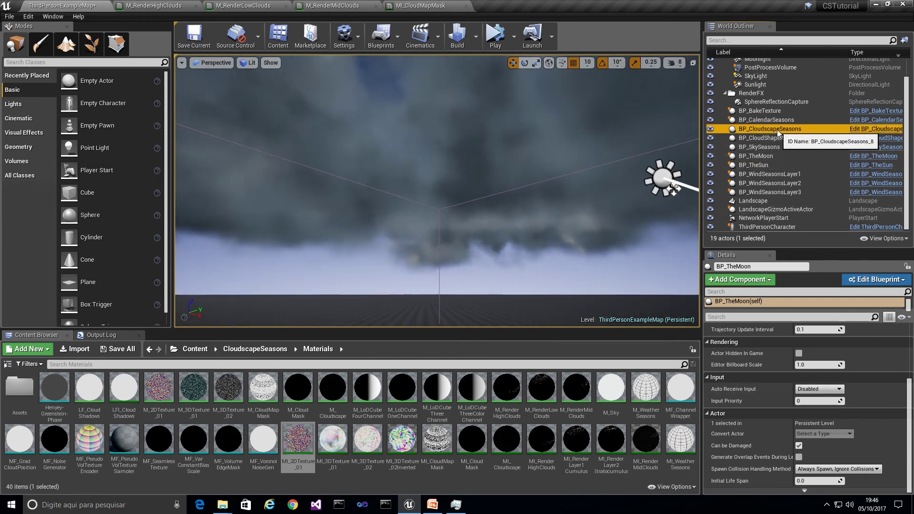
{"action": "left_click_drag", "start_coordinate": [908, 345], "coordinate": [899, 424]}
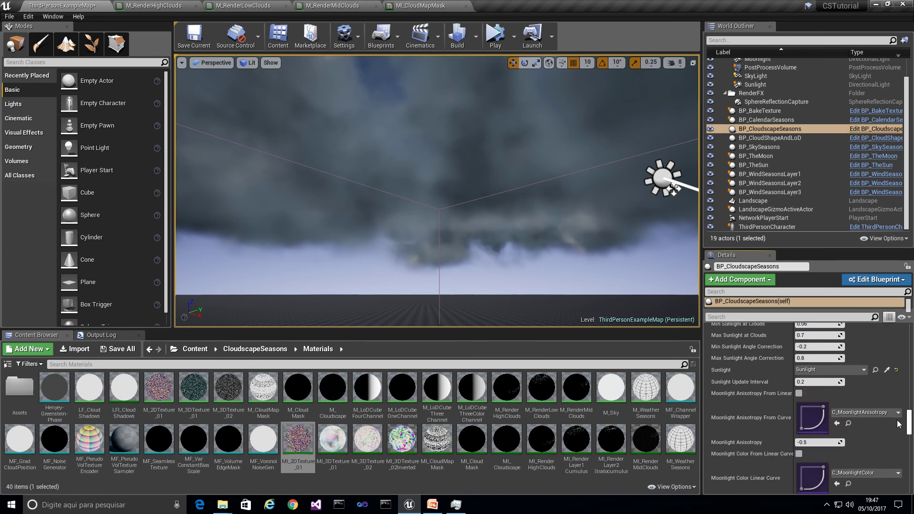
{"action": "scroll", "coordinate": [770, 342], "scroll_direction": "down", "scroll_amount": 5}
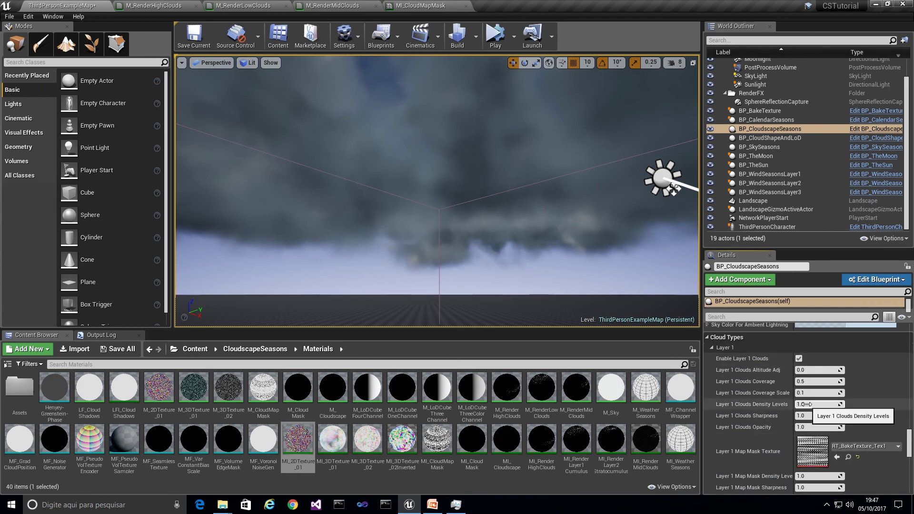
{"action": "scroll", "coordinate": [805, 419], "scroll_direction": "down", "scroll_amount": 3}
{"action": "left_click", "coordinate": [799, 460]}
{"action": "scroll", "coordinate": [818, 379], "scroll_direction": "up", "scroll_amount": 5}
{"action": "right_click_drag", "start_coordinate": [476, 214], "coordinate": [523, 221]}
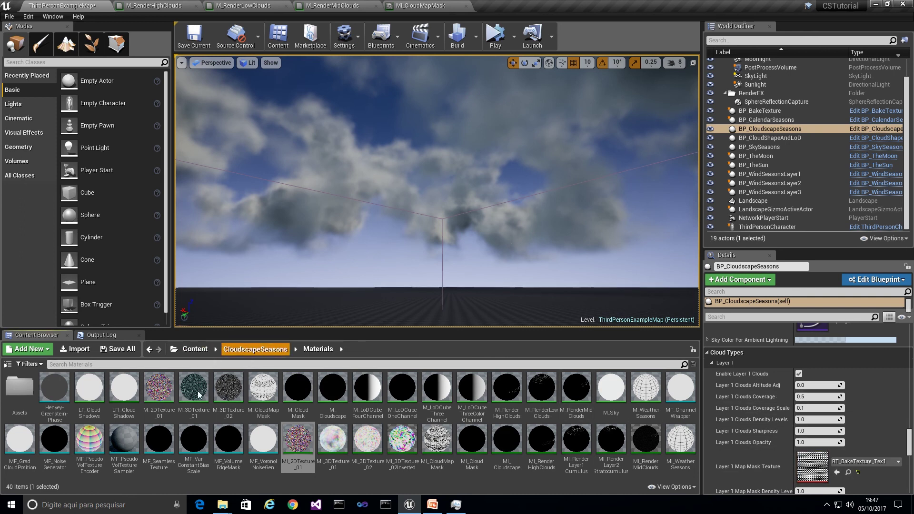
Select RT_BakeTexture_Tex1 in the CloudscapeSeasons Textures folder and reset the Layer 1 Map Mask Texture to its default.
{"action": "left_click", "coordinate": [247, 351]}
{"action": "double_click", "coordinate": [119, 400]}
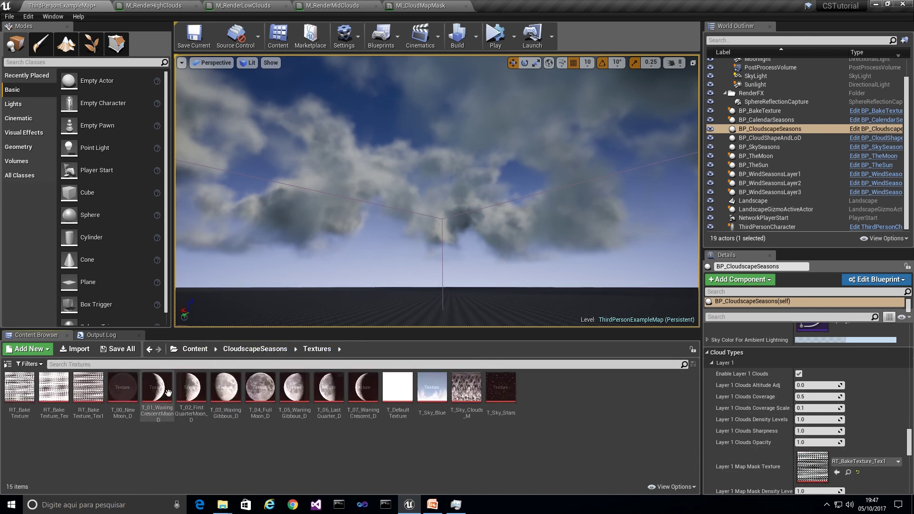
{"action": "left_click", "coordinate": [88, 388]}
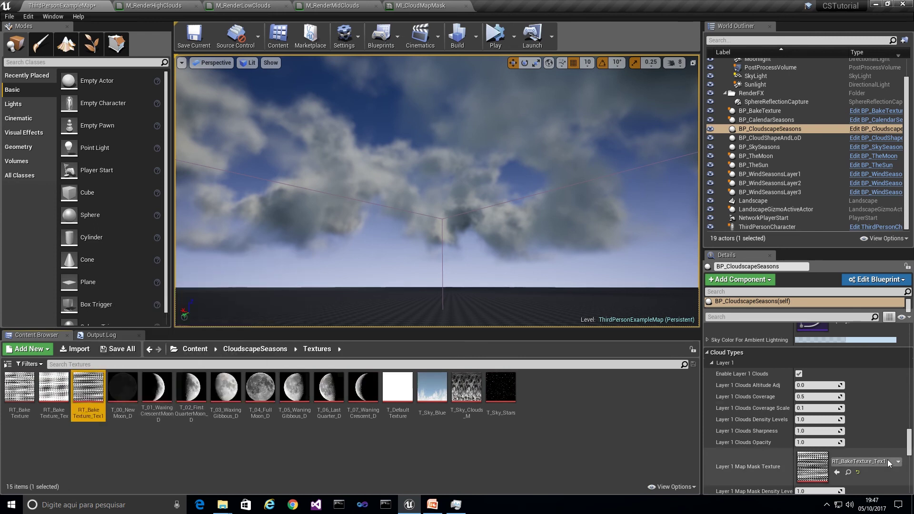
{"action": "left_click", "coordinate": [858, 473]}
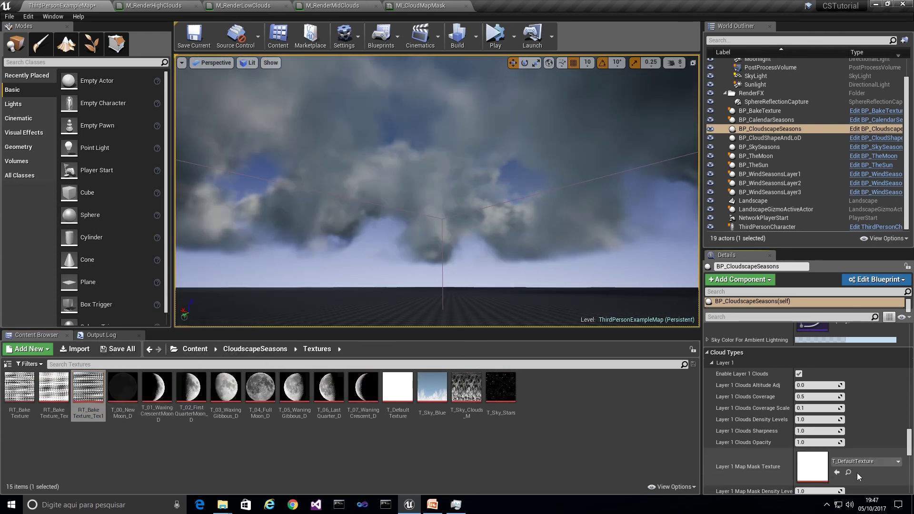
{"action": "right_click_drag", "start_coordinate": [605, 286], "coordinate": [569, 304]}
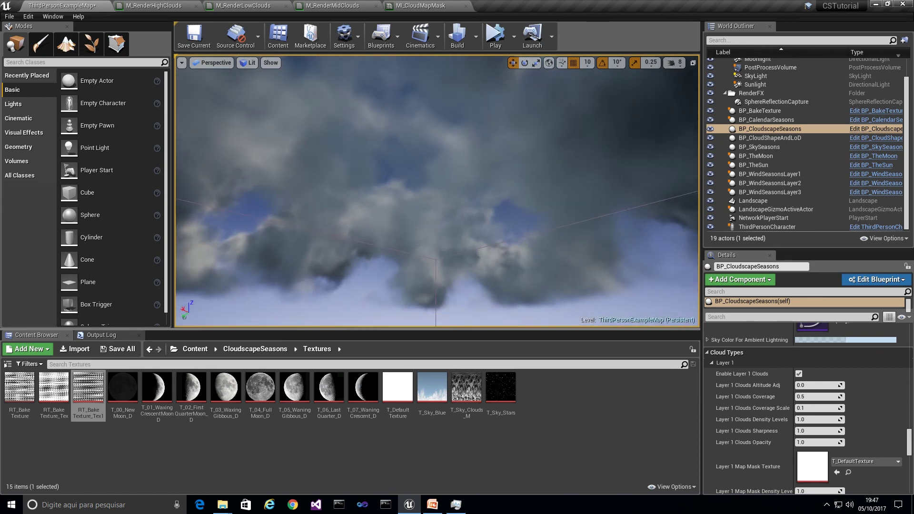
Try Layer 1 Clouds Density Levels of 3, 4 and 2, and return the value to 1.
{"action": "left_click", "coordinate": [814, 422]}
{"action": "type", "text": "3"}
{"action": "key", "text": "Return"}
{"action": "type", "text": "4"}
{"action": "key", "text": "Return"}
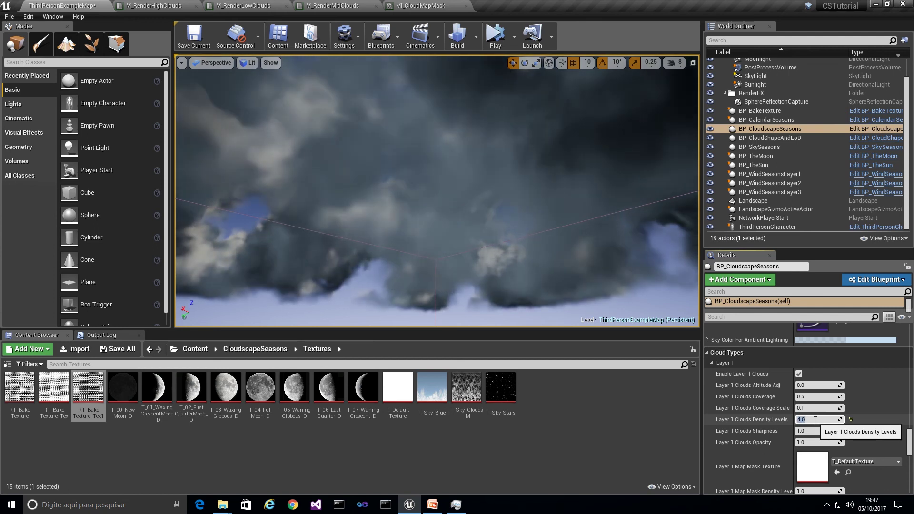
{"action": "type", "text": "2"}
{"action": "key", "text": "Return"}
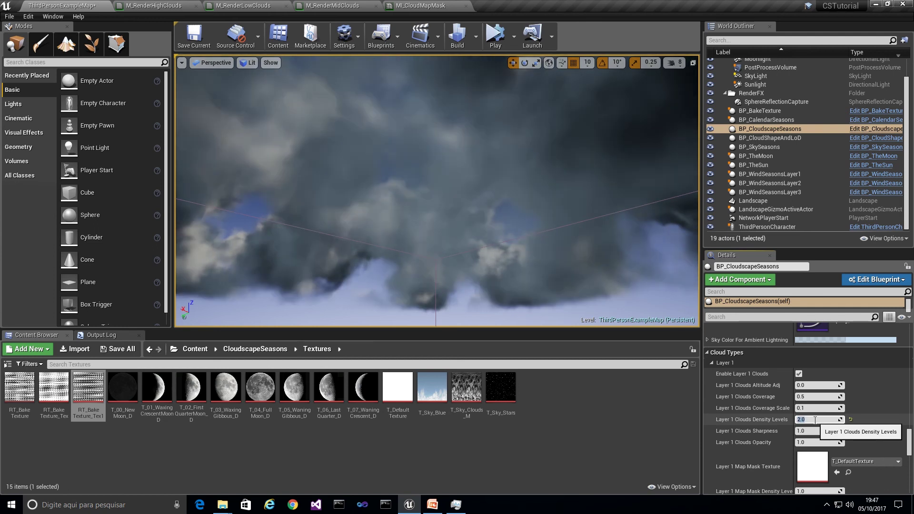
{"action": "type", "text": "1"}
{"action": "key", "text": "Return"}
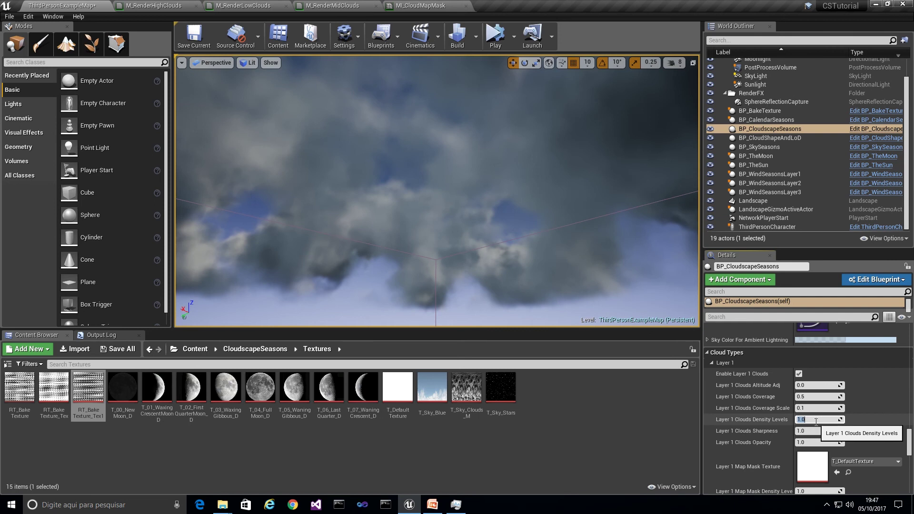
Try Layer 1 Clouds Sharpness values of 2 and 4, inspect the clouds, and reset the sharpness to 1.
{"action": "left_click", "coordinate": [814, 432]}
{"action": "type", "text": "2"}
{"action": "key", "text": "Return"}
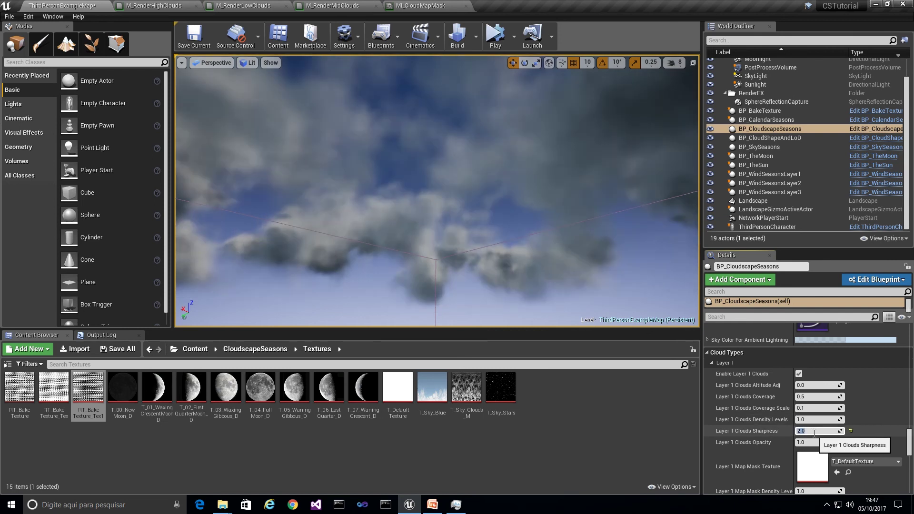
{"action": "key", "text": "Return"}
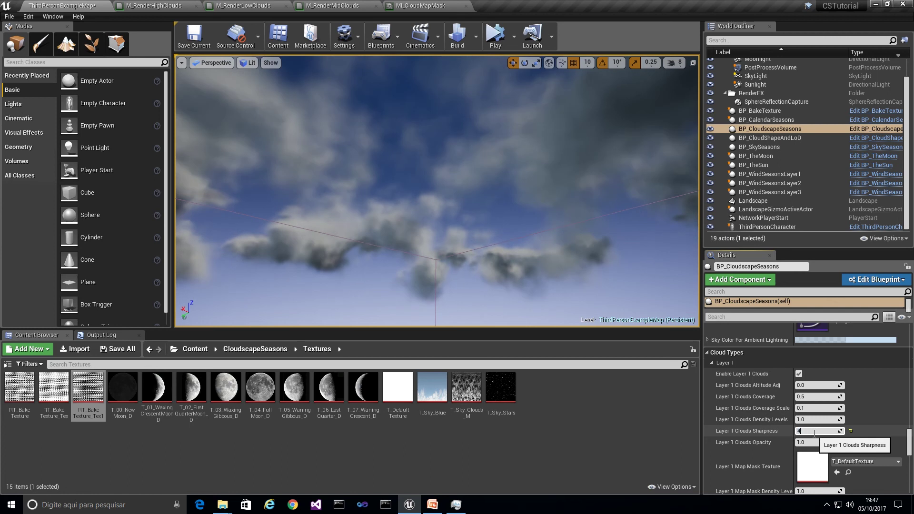
{"action": "key", "text": "Return"}
{"action": "right_click_drag", "start_coordinate": [505, 237], "coordinate": [781, 288]}
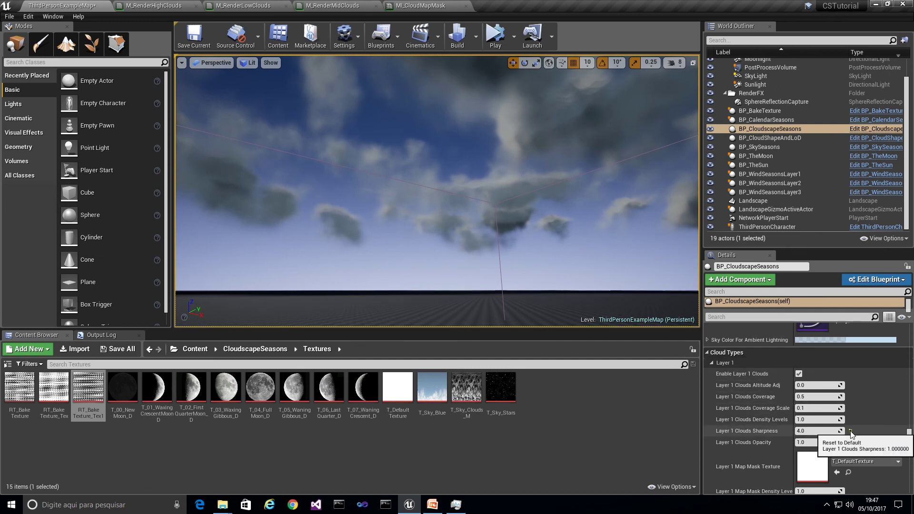
{"action": "left_click_drag", "start_coordinate": [831, 432], "coordinate": [811, 431]}
Try Layer 1 Clouds Opacity at 0.5 and 0.2, inspecting the clouds from different directions.
{"action": "left_click", "coordinate": [819, 442]}
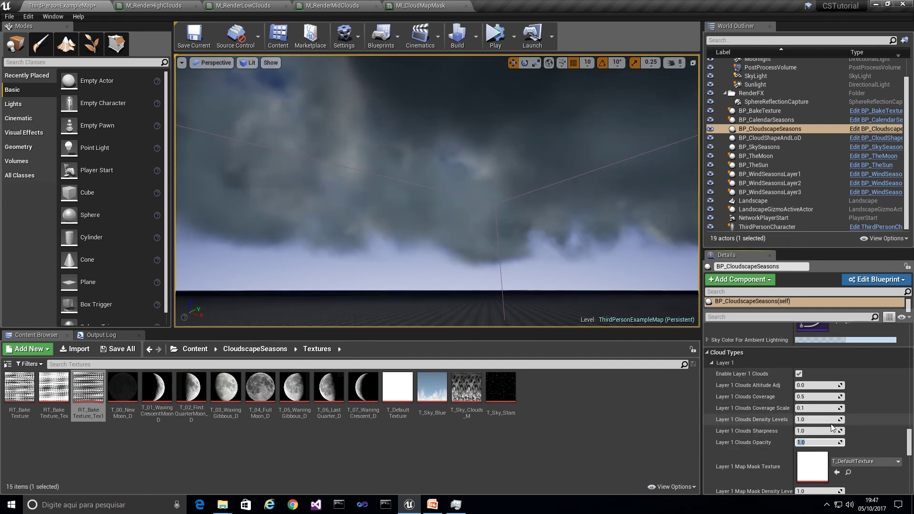
{"action": "type", "text": "0.5"}
{"action": "key", "text": "Return"}
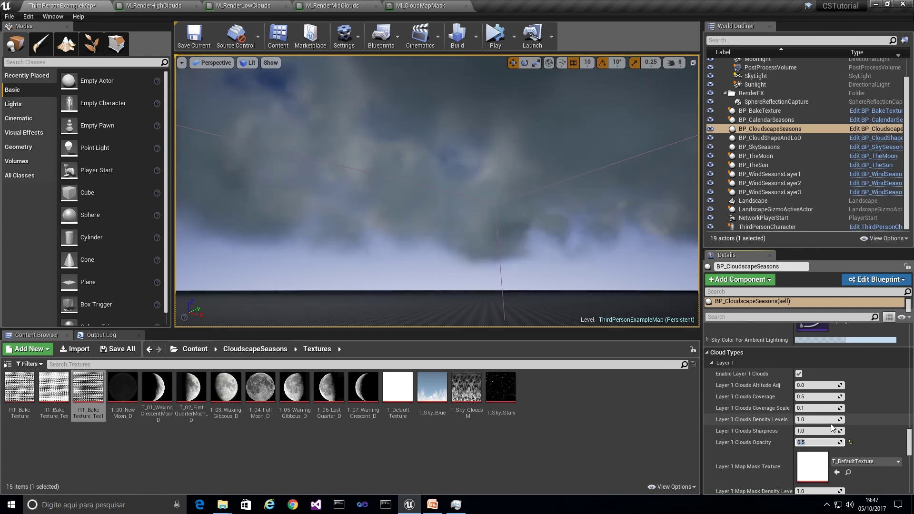
{"action": "mouse_move", "coordinate": [610, 268]}
{"action": "right_mouse_down"}
{"action": "mouse_move", "coordinate": [643, 250]}
{"action": "mouse_move", "coordinate": [609, 268]}
{"action": "right_mouse_up"}
{"action": "left_click", "coordinate": [804, 442]}
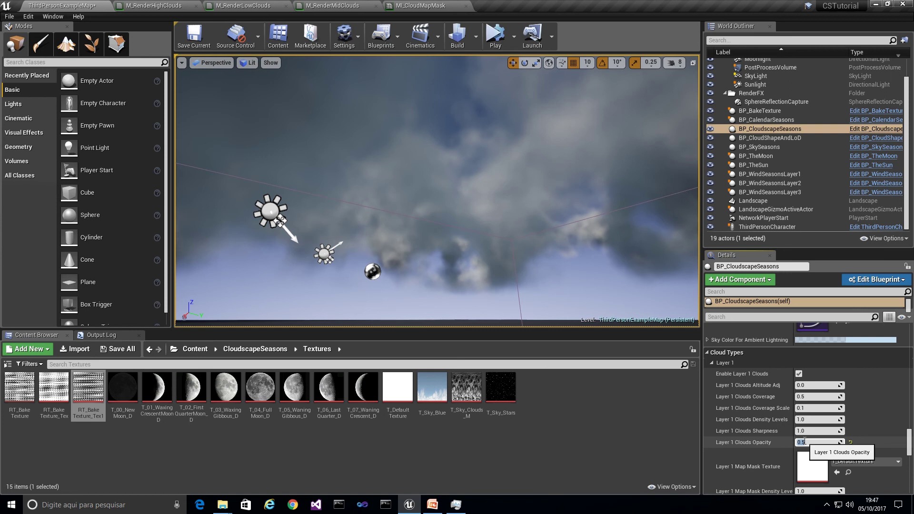
{"action": "key", "text": "Return"}
{"action": "right_click_drag", "start_coordinate": [590, 257], "coordinate": [714, 257]}
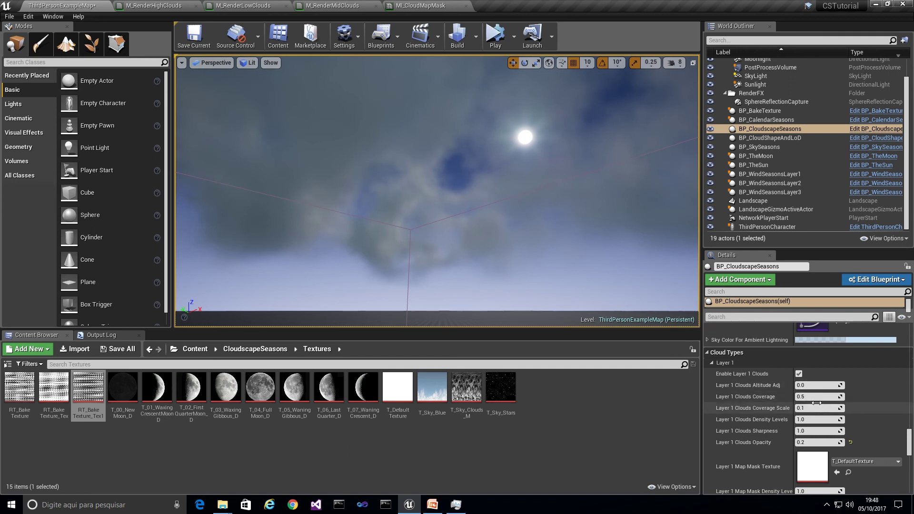
Assign RT_BakeTexture_Tex1 as the Layer 1 Map Mask Texture and reset Layer 1 Clouds Opacity to its default.
{"action": "scroll", "coordinate": [818, 406], "scroll_direction": "down", "scroll_amount": 2}
{"action": "scroll", "coordinate": [818, 406], "scroll_direction": "down", "scroll_amount": 1}
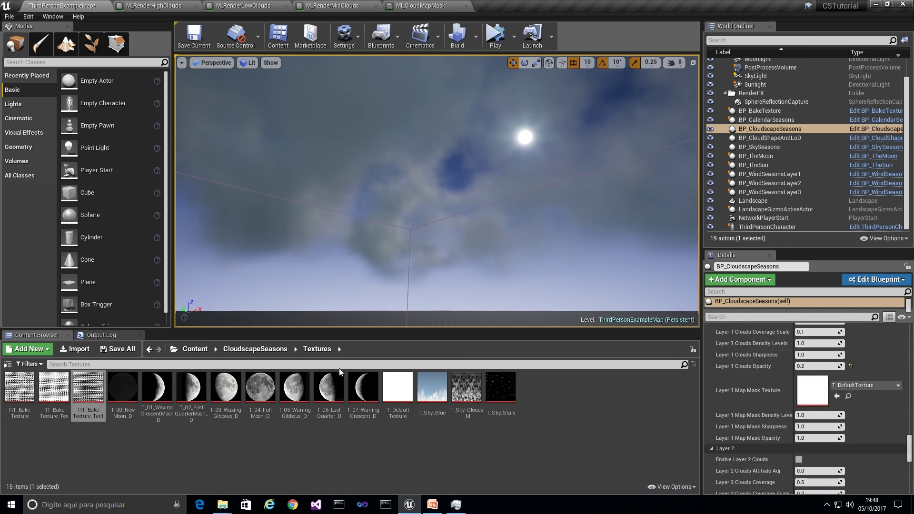
{"action": "left_click", "coordinate": [837, 396]}
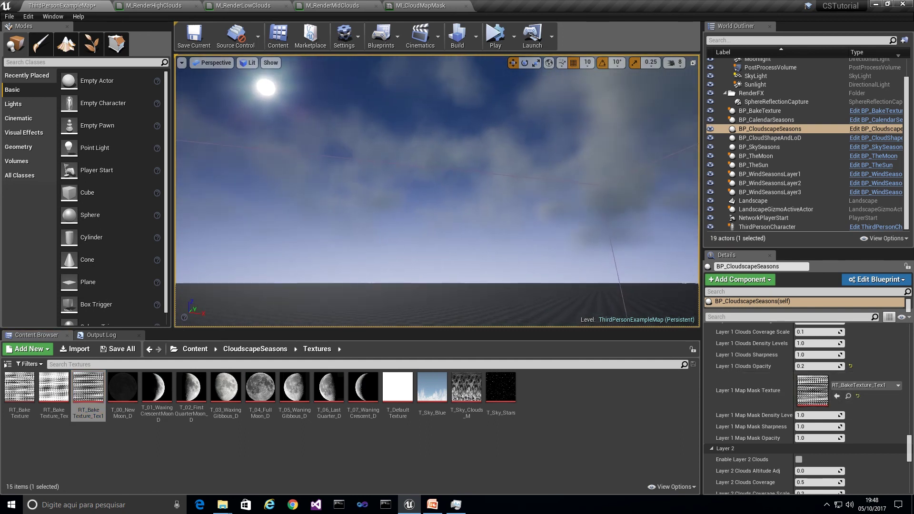
{"action": "left_click", "coordinate": [852, 369]}
{"action": "right_click_drag", "start_coordinate": [429, 190], "coordinate": [347, 138]}
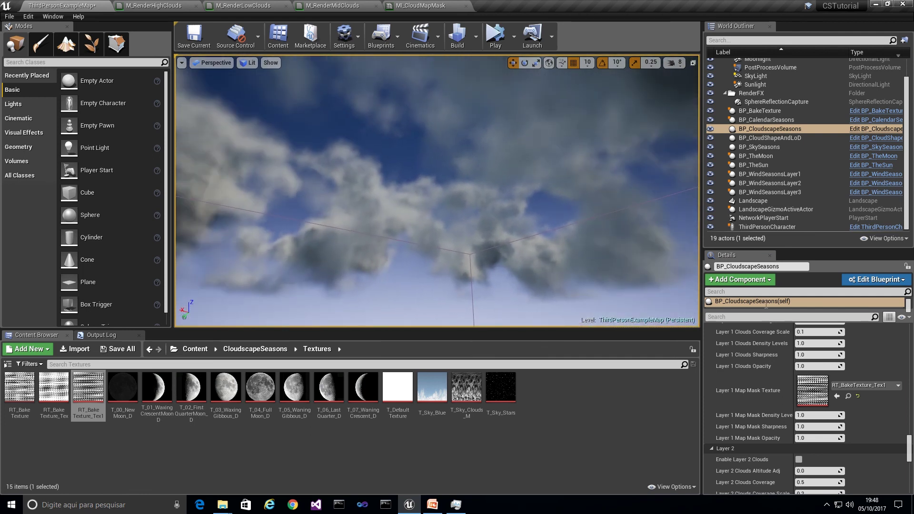
Try Layer 1 Map Mask Density Levels of 2 and 4, and return the value to 1.
{"action": "scroll", "coordinate": [875, 353], "scroll_direction": "down", "scroll_amount": 1}
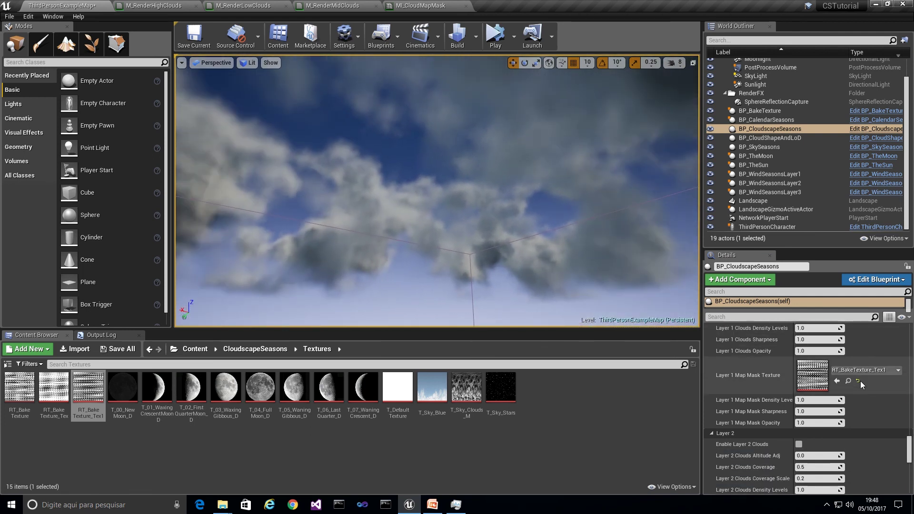
{"action": "scroll", "coordinate": [861, 381], "scroll_direction": "down", "scroll_amount": 3}
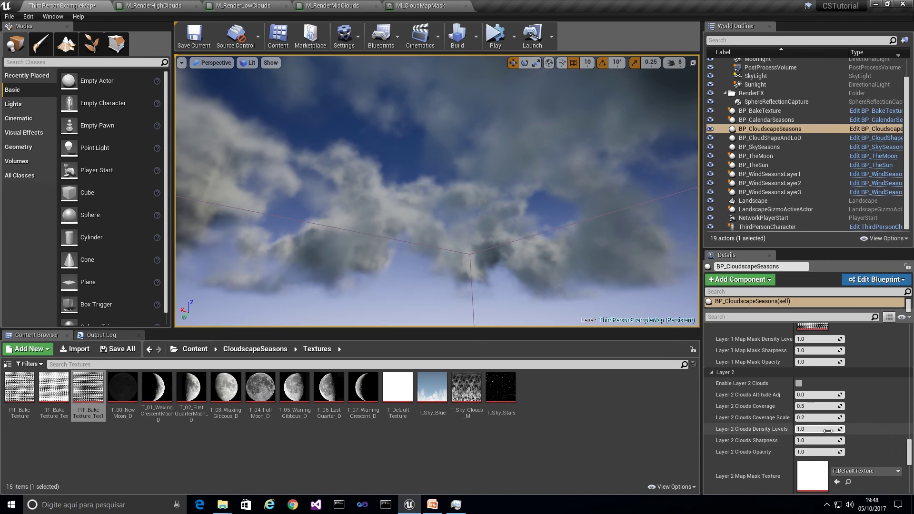
{"action": "scroll", "coordinate": [780, 419], "scroll_direction": "up", "scroll_amount": 4}
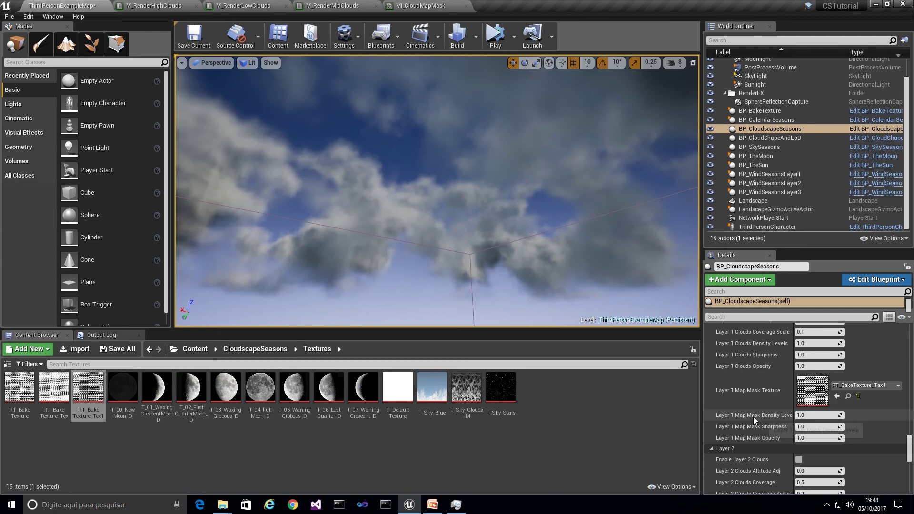
{"action": "left_click", "coordinate": [829, 415]}
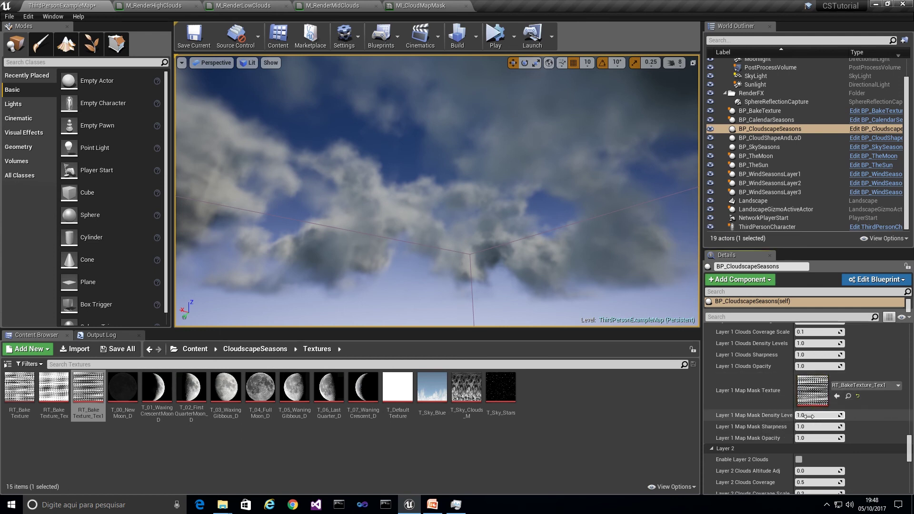
{"action": "key", "text": "Return"}
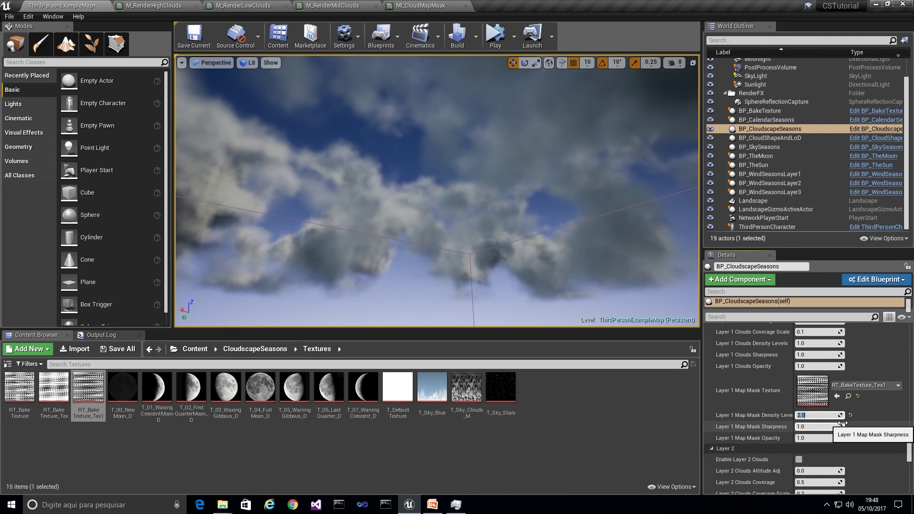
{"action": "key", "text": "Return"}
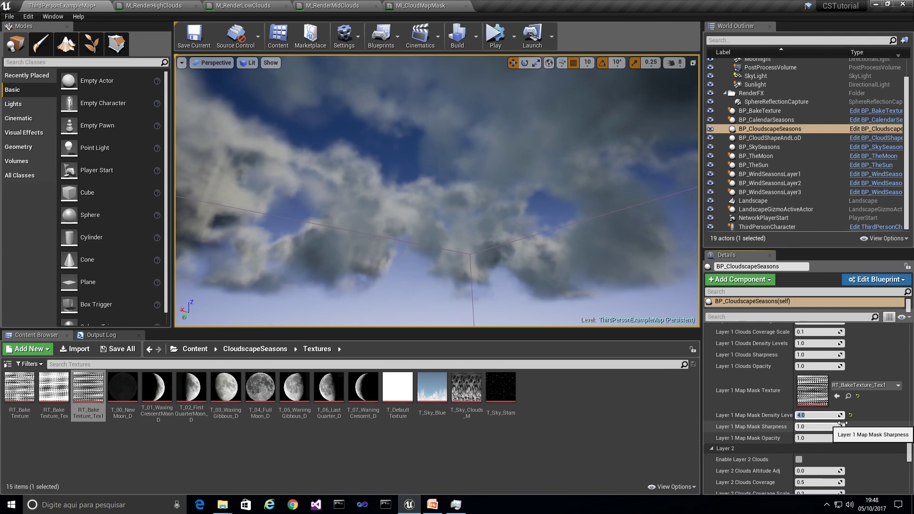
{"action": "key", "text": "Return"}
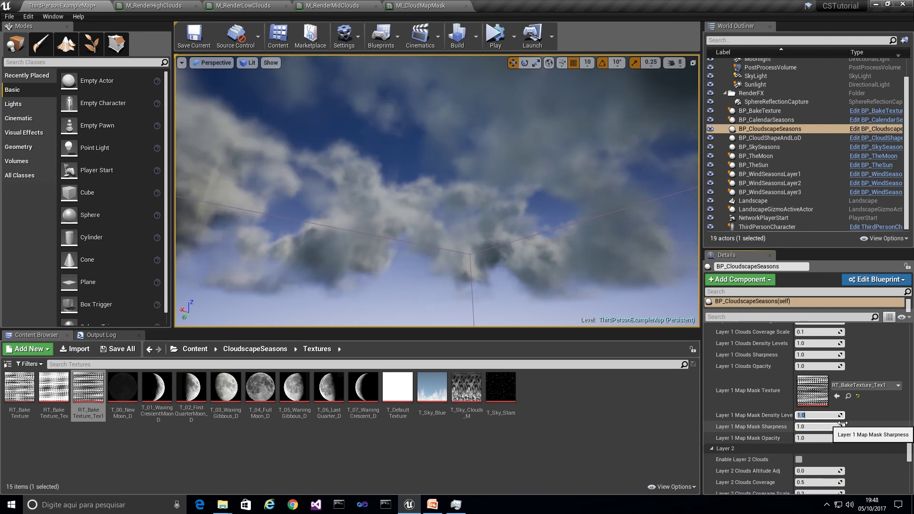
Try Layer 1 Map Mask Sharpness values of 2 and 4, and inspect the clouds from another direction.
{"action": "left_click", "coordinate": [823, 427]}
{"action": "type", "text": "2"}
{"action": "key", "text": "Return"}
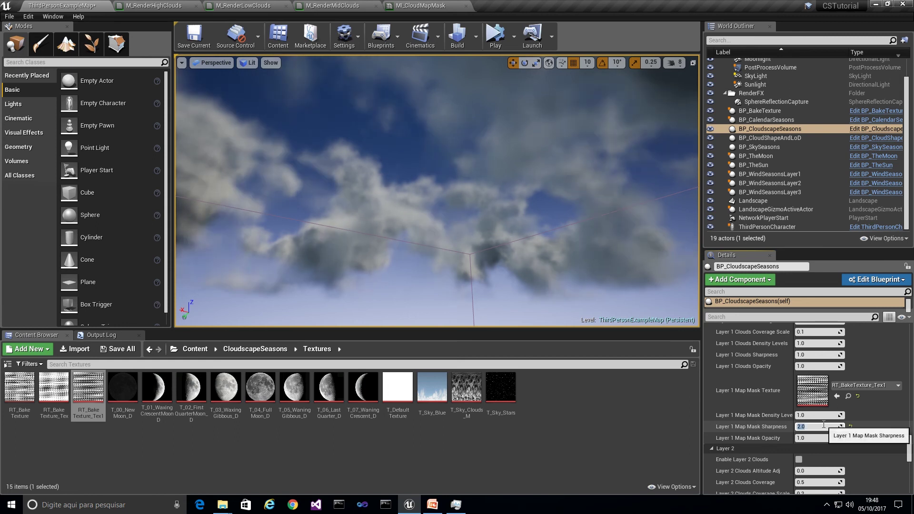
{"action": "key", "text": "Return"}
{"action": "key", "text": "Return"}
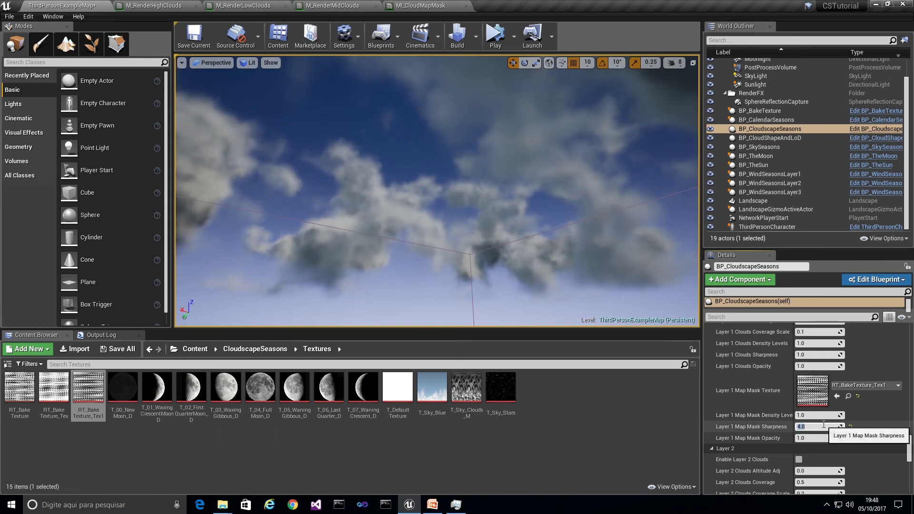
{"action": "right_click_drag", "start_coordinate": [547, 238], "coordinate": [742, 286]}
{"action": "right_click_drag", "start_coordinate": [429, 190], "coordinate": [602, 197]}
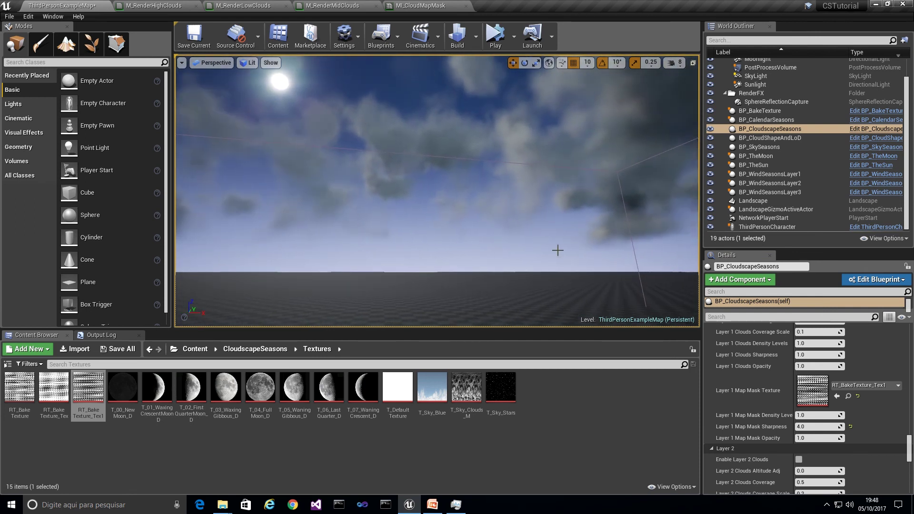
Try a value of 2 for both Layer 1 Clouds Density Levels and Layer 1 Map Mask Density Levels, and look around the sky.
{"action": "left_click", "coordinate": [818, 343]}
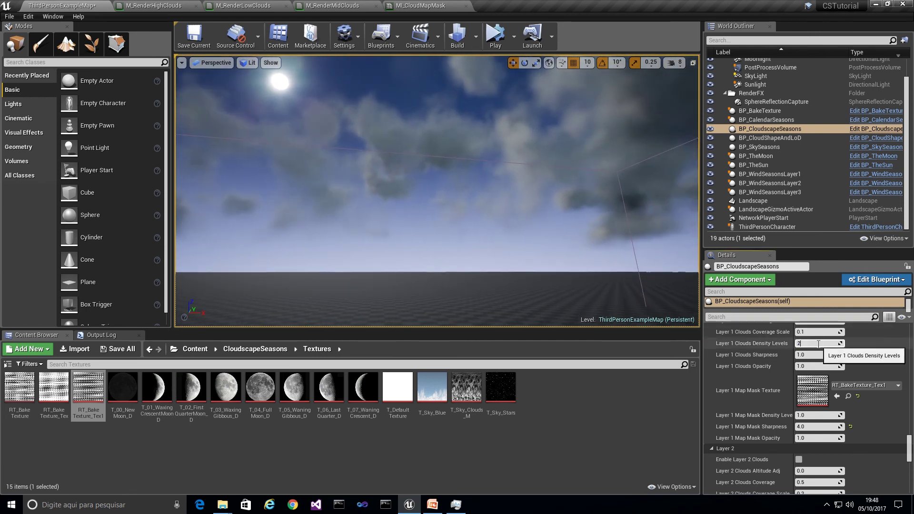
{"action": "type", "text": "2"}
{"action": "key", "text": "Return"}
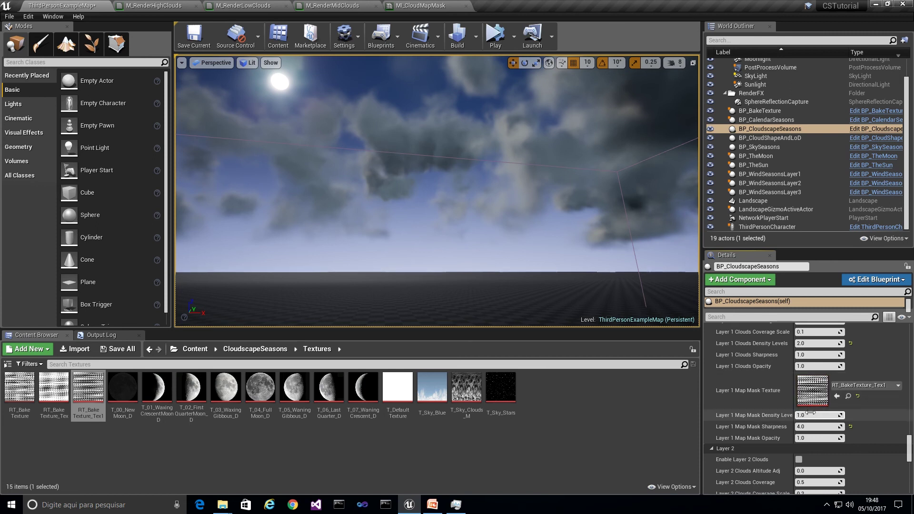
{"action": "left_click", "coordinate": [809, 415]}
{"action": "type", "text": "2"}
{"action": "key", "text": "Return"}
{"action": "right_click_drag", "start_coordinate": [463, 184], "coordinate": [557, 188]}
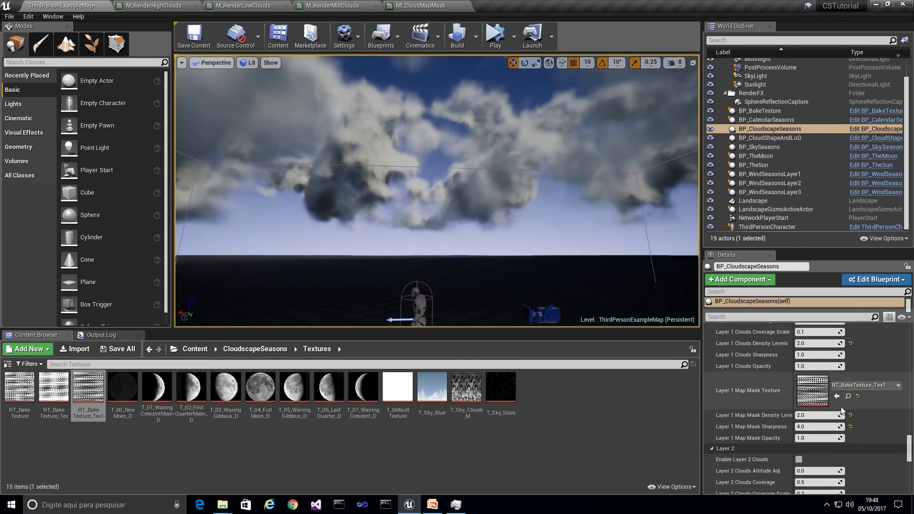
Reset the Layer 1 map mask sharpness, map mask density, mask texture and Clouds Density Levels to their defaults.
{"action": "left_click", "coordinate": [851, 426]}
{"action": "left_click", "coordinate": [851, 415]}
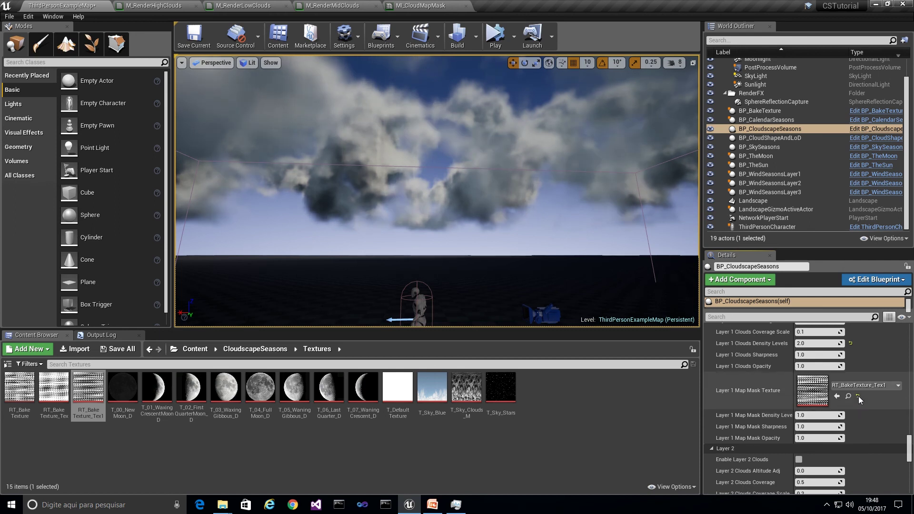
{"action": "left_click", "coordinate": [857, 396]}
{"action": "left_click", "coordinate": [850, 343]}
{"action": "right_click_drag", "start_coordinate": [623, 212], "coordinate": [618, 209]}
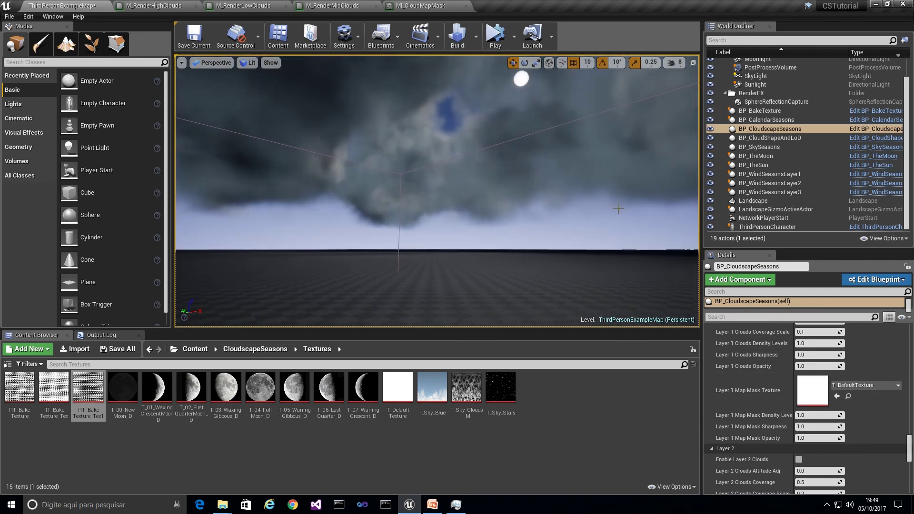
Enable the Layer 2 clouds and assign RT_BakeTexture_Tex1 as the Layer 2 Map Mask Texture.
{"action": "scroll", "coordinate": [852, 429], "scroll_direction": "down", "scroll_amount": 1}
{"action": "left_click", "coordinate": [799, 429]}
{"action": "scroll", "coordinate": [864, 437], "scroll_direction": "down", "scroll_amount": 2}
{"action": "scroll", "coordinate": [863, 436], "scroll_direction": "down", "scroll_amount": 1}
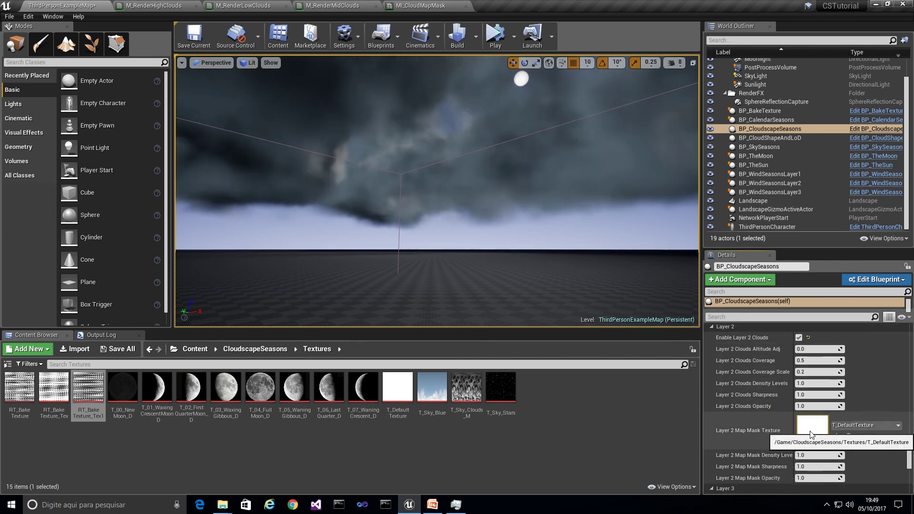
{"action": "left_click", "coordinate": [836, 437]}
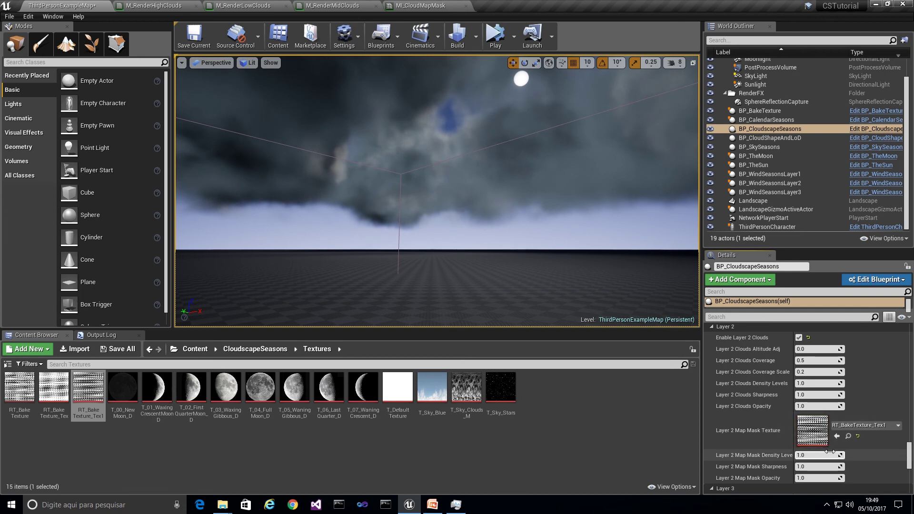
Set the Layer 2 Map Mask Sharpness to 2.
{"action": "scroll", "coordinate": [812, 407], "scroll_direction": "down", "scroll_amount": 2}
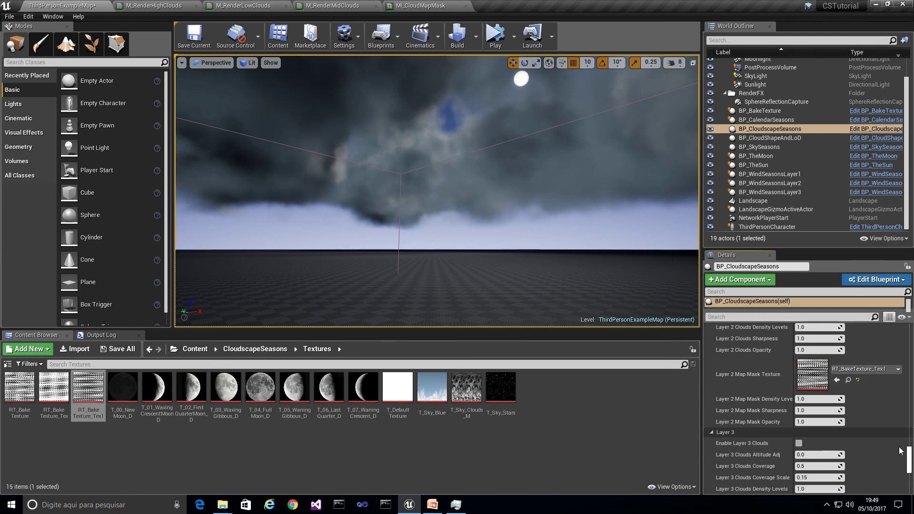
{"action": "left_click", "coordinate": [814, 410]}
{"action": "type", "text": "2"}
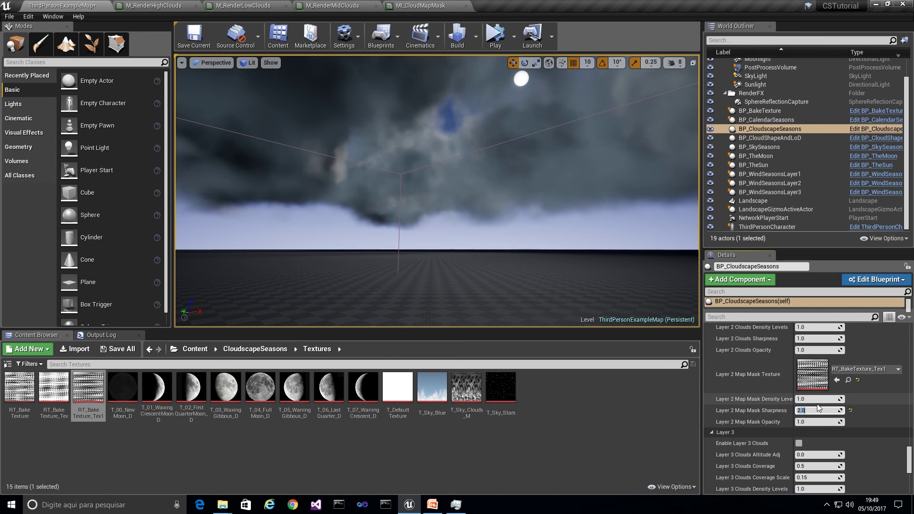
Assign RT_BakeTexture_Tex1 as the Layer 1 Map Mask Texture and set the Layer 1 Map Mask Sharpness to 3.
{"action": "scroll", "coordinate": [910, 449], "scroll_direction": "up", "scroll_amount": 3}
{"action": "scroll", "coordinate": [910, 449], "scroll_direction": "up", "scroll_amount": 5}
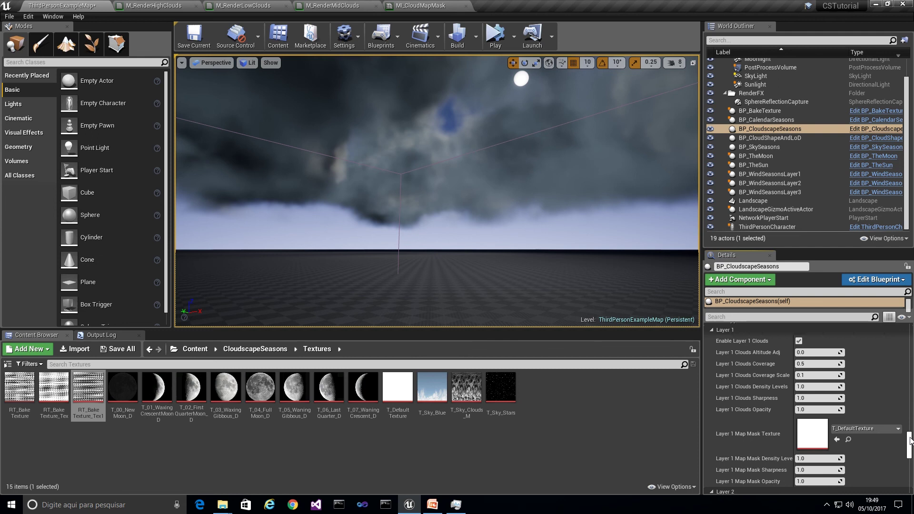
{"action": "left_click", "coordinate": [837, 439]}
{"action": "left_click", "coordinate": [812, 469]}
{"action": "type", "text": "3"}
{"action": "mouse_move", "coordinate": [476, 214]}
{"action": "right_mouse_down"}
{"action": "mouse_move", "coordinate": [376, 202]}
{"action": "mouse_move", "coordinate": [390, 210]}
{"action": "mouse_move", "coordinate": [356, 233]}
{"action": "mouse_move", "coordinate": [351, 278]}
{"action": "mouse_move", "coordinate": [469, 230]}
{"action": "right_mouse_up"}
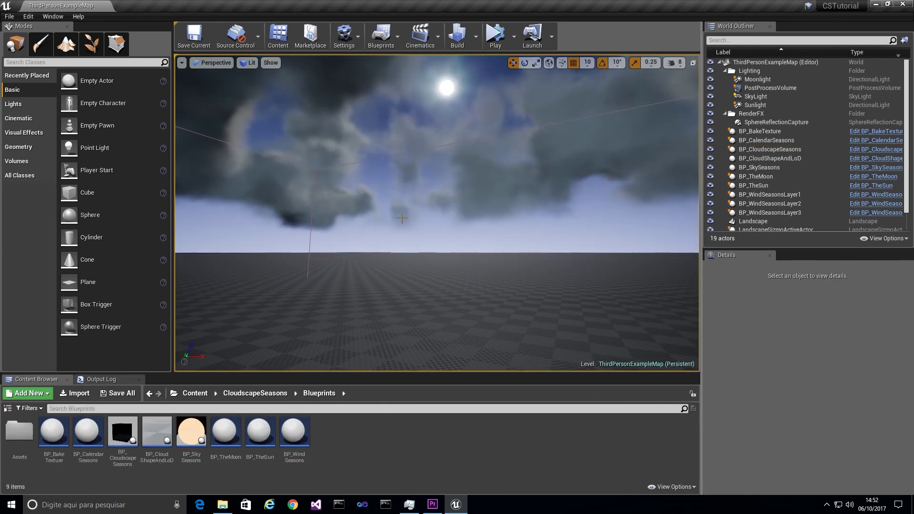
Fly the viewport camera far away from the landscape and inspect the cloud layer from different directions.
{"action": "right_click_drag", "start_coordinate": [521, 152], "coordinate": [521, 153]}
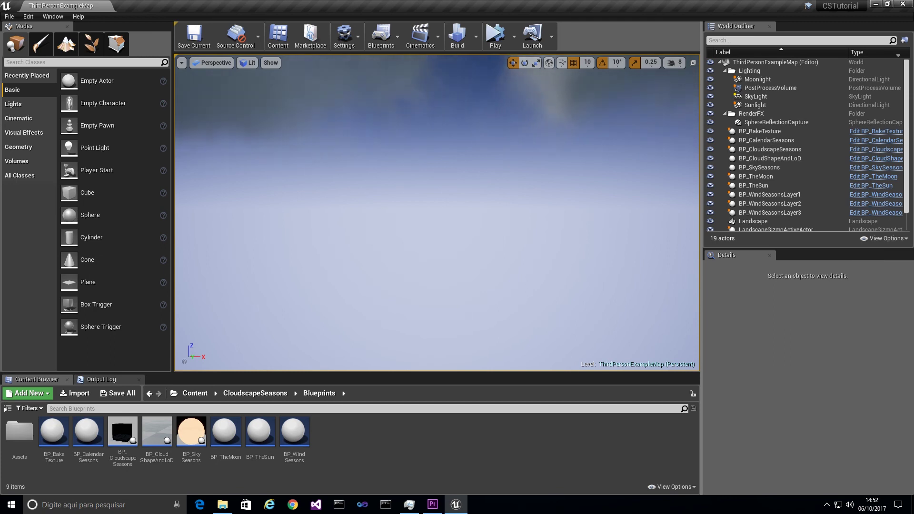
{"action": "right_click_drag", "start_coordinate": [521, 152], "coordinate": [521, 152]}
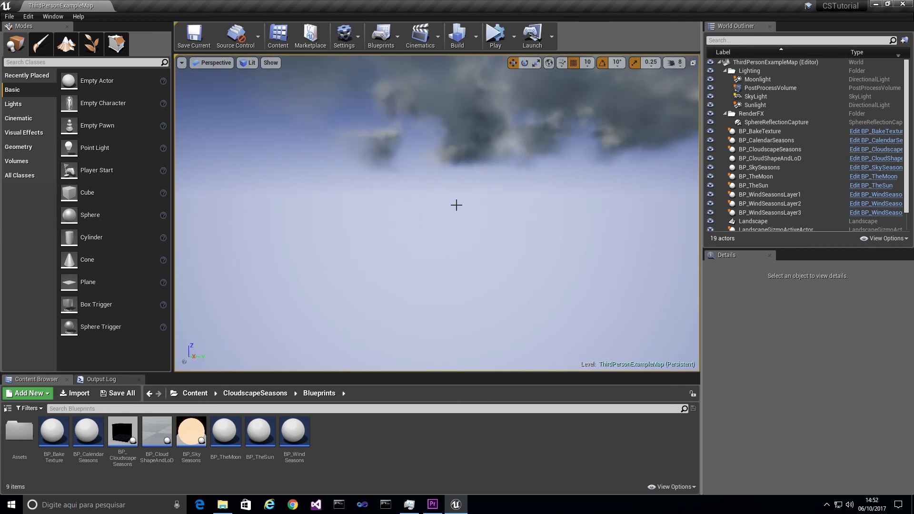
{"action": "right_click_drag", "start_coordinate": [521, 152], "coordinate": [521, 153]}
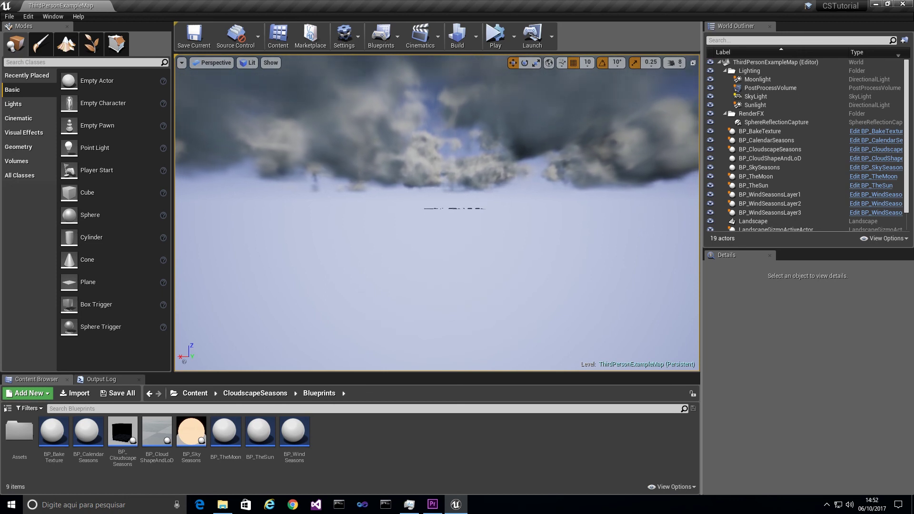
{"action": "right_click_drag", "start_coordinate": [520, 152], "coordinate": [521, 152]}
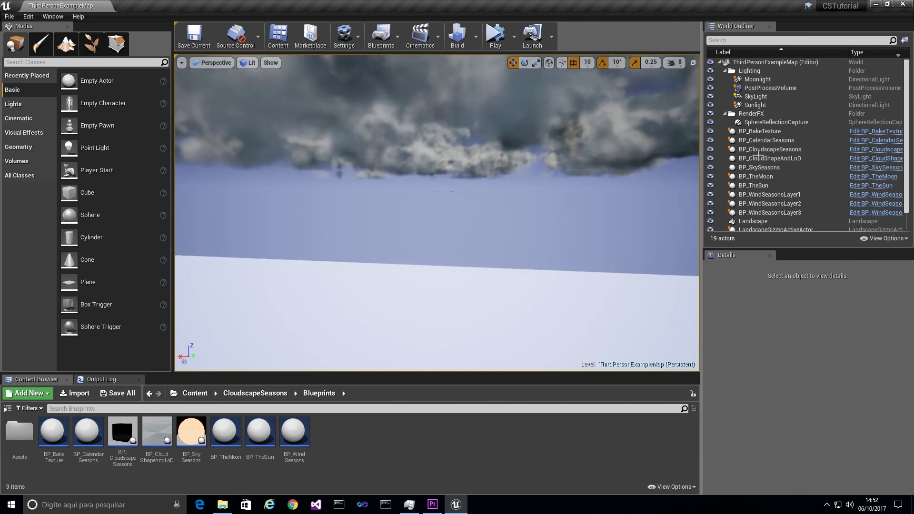
Select the BP_CloudscapeSeasons actor and frame it so the whole cloud volume can be viewed.
{"action": "left_click", "coordinate": [771, 150]}
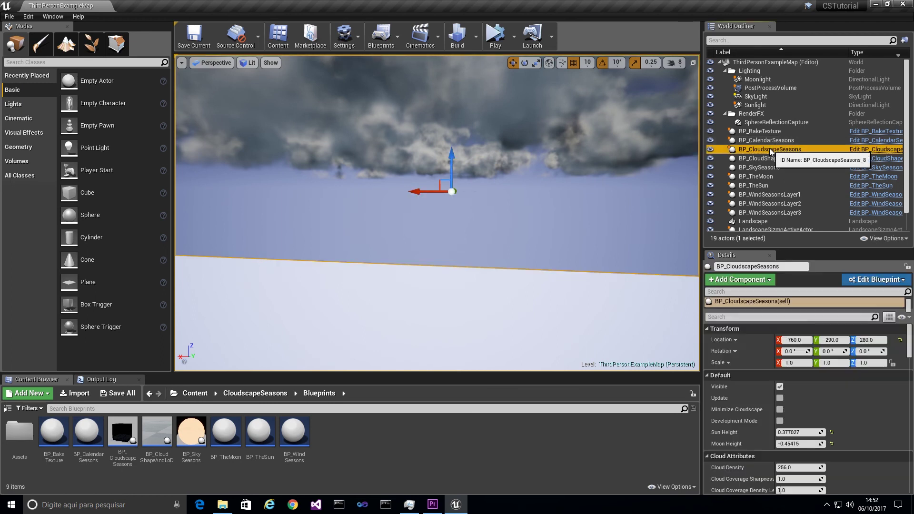
{"action": "key", "text": "f"}
{"action": "right_click_drag", "start_coordinate": [563, 167], "coordinate": [563, 167]}
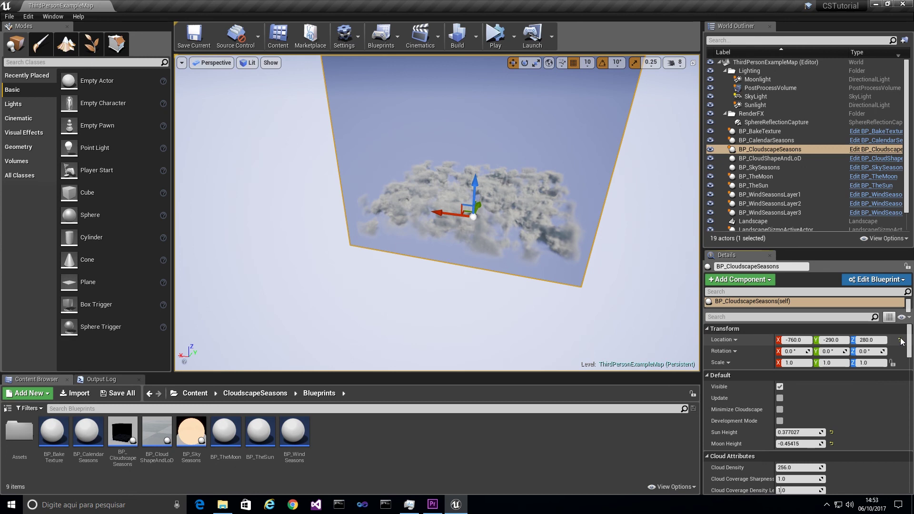
Set the BP_CloudscapeSeasons location to 0 on the X, Y and Z axes.
{"action": "left_click", "coordinate": [811, 341]}
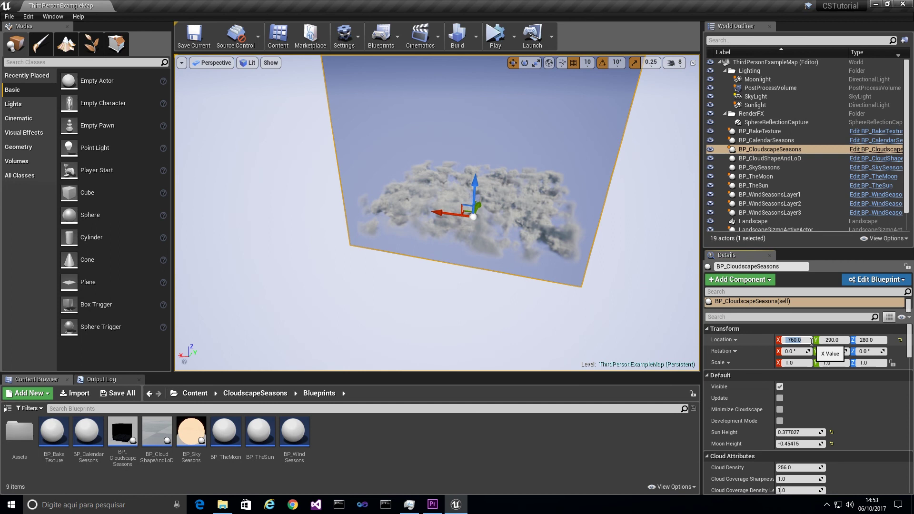
{"action": "type", "text": "0"}
{"action": "key", "text": "Tab"}
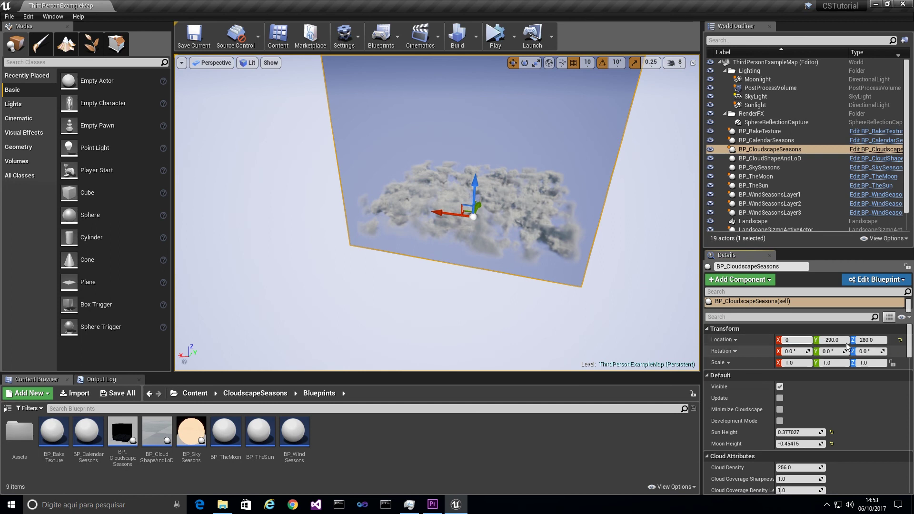
{"action": "type", "text": "0"}
{"action": "key", "text": "Tab"}
{"action": "type", "text": "0"}
{"action": "key", "text": "Return"}
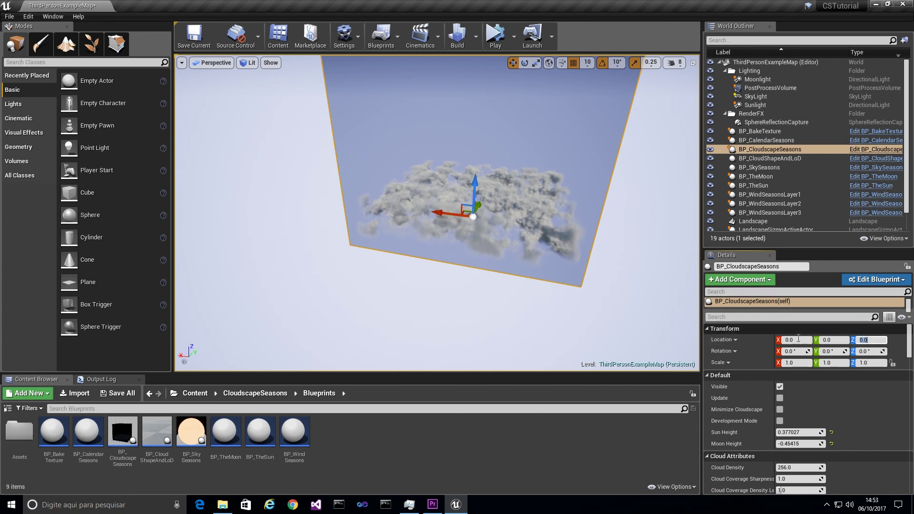
Review the cloud movement, mesh position and mesh scale settings of BP_CloudscapeSeasons.
{"action": "left_click", "coordinate": [832, 341]}
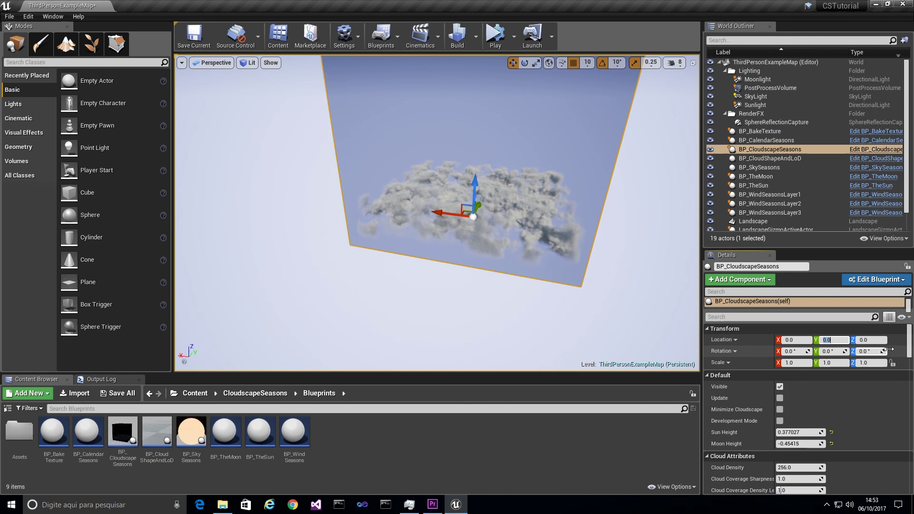
{"action": "scroll", "coordinate": [911, 350], "scroll_direction": "down", "scroll_amount": 2}
{"action": "left_click_drag", "start_coordinate": [911, 349], "coordinate": [910, 375]}
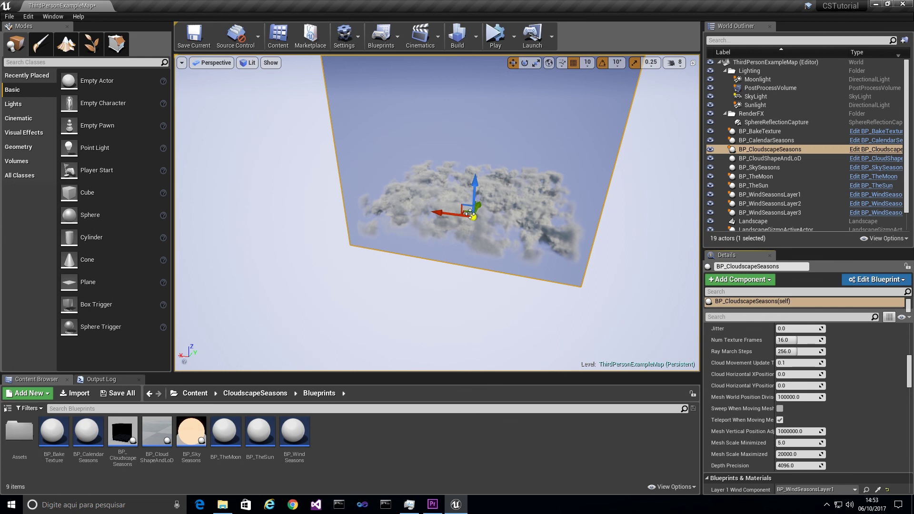
{"action": "scroll", "coordinate": [899, 364], "scroll_direction": "up", "scroll_amount": 10}
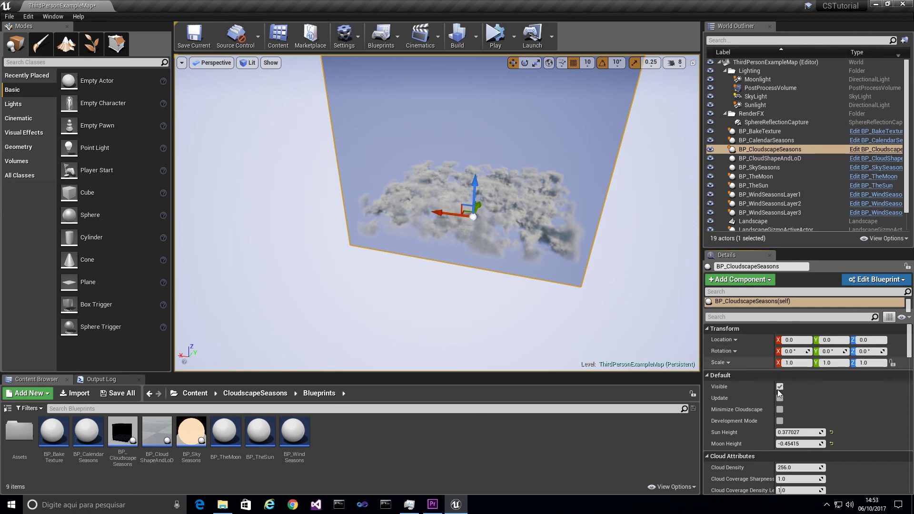
Test the BP_CloudscapeSeasons Y location at 3000, 5000 and 6000 to observe how the clouds react.
{"action": "left_click", "coordinate": [834, 341]}
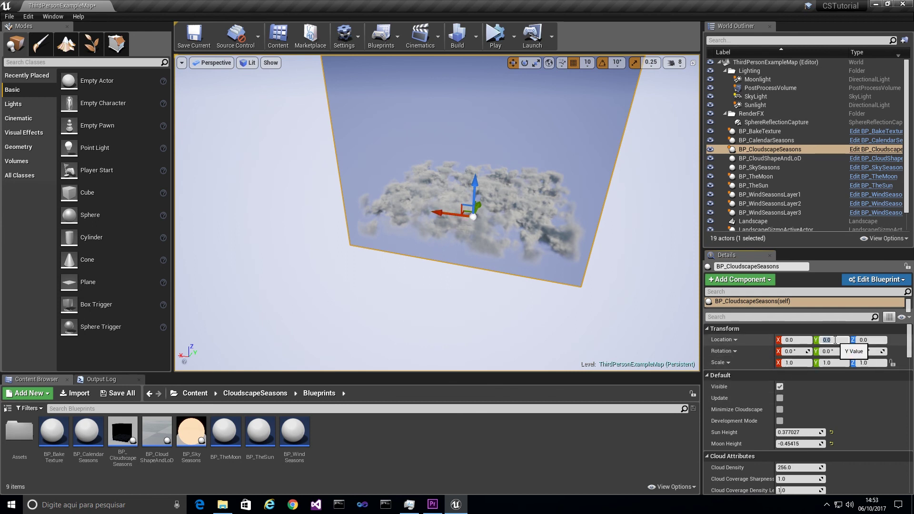
{"action": "type", "text": "1"}
{"action": "key", "text": "Return"}
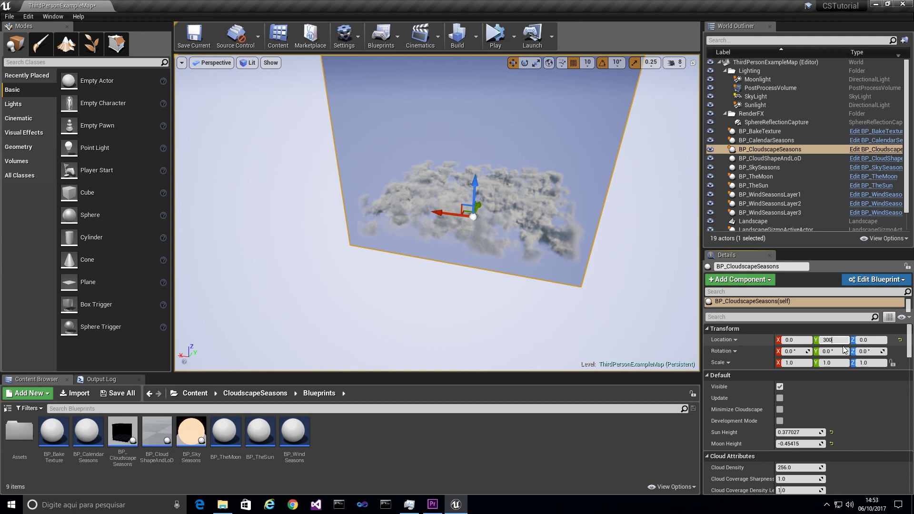
{"action": "key", "text": "Return"}
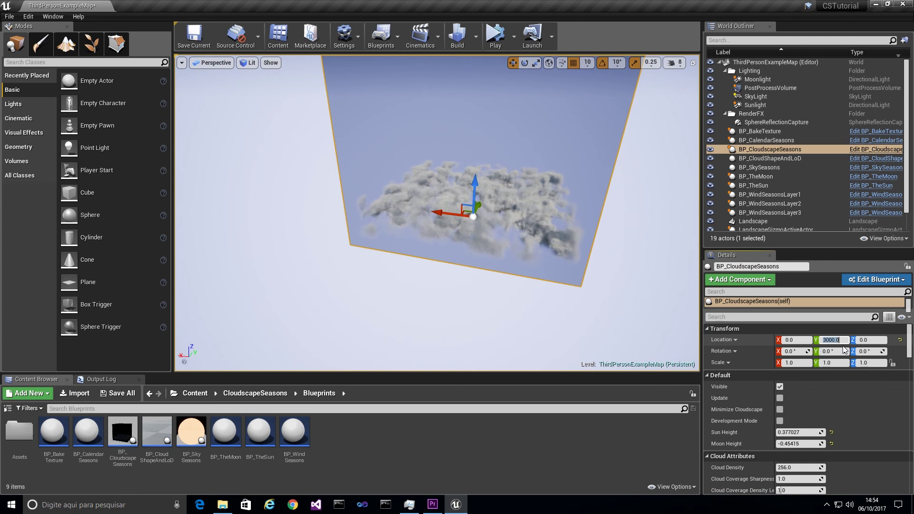
{"action": "key", "text": "BackSpace"}
{"action": "key", "text": "BackSpace"}
{"action": "key", "text": "BackSpace"}
{"action": "key", "text": "BackSpace"}
{"action": "type", "text": "5000"}
{"action": "key", "text": "Return"}
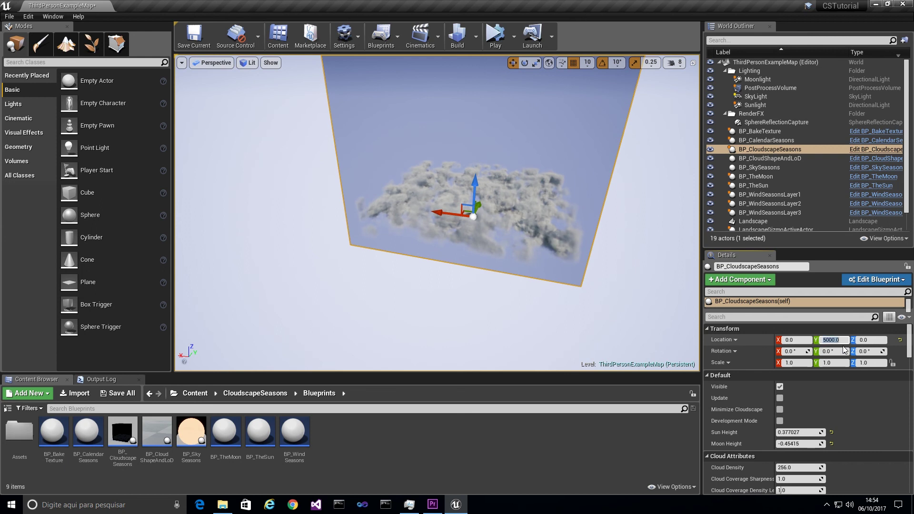
{"action": "type", "text": "6000"}
{"action": "key", "text": "Return"}
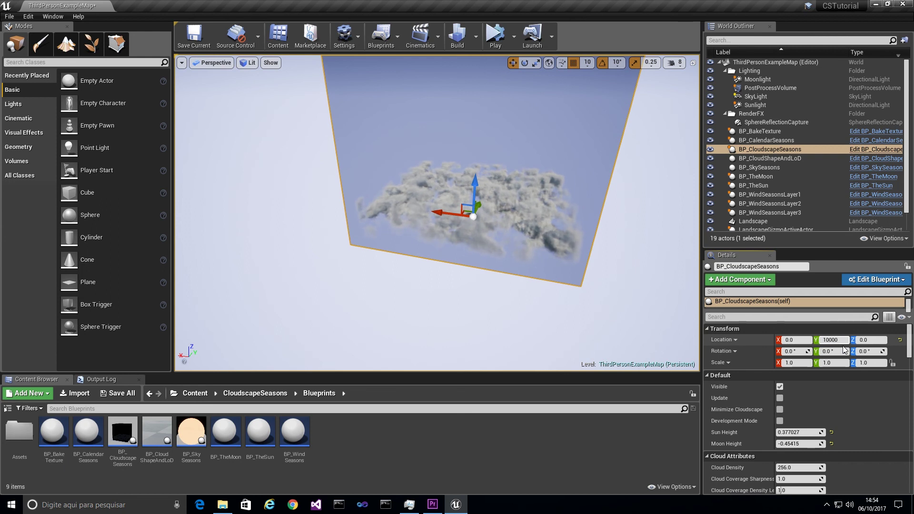
Test larger Y locations for BP_CloudscapeSeasons, including 10000, 30000 and 40000.
{"action": "key", "text": "Return"}
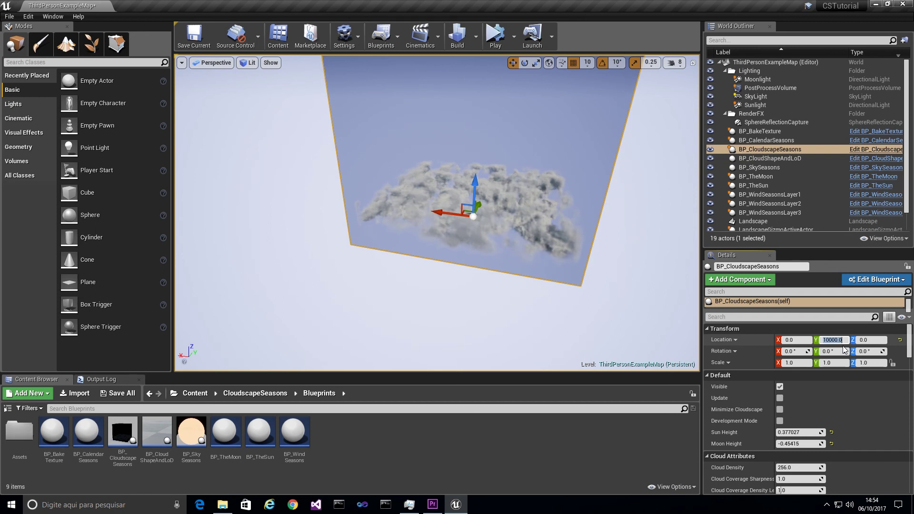
{"action": "key", "text": "Return"}
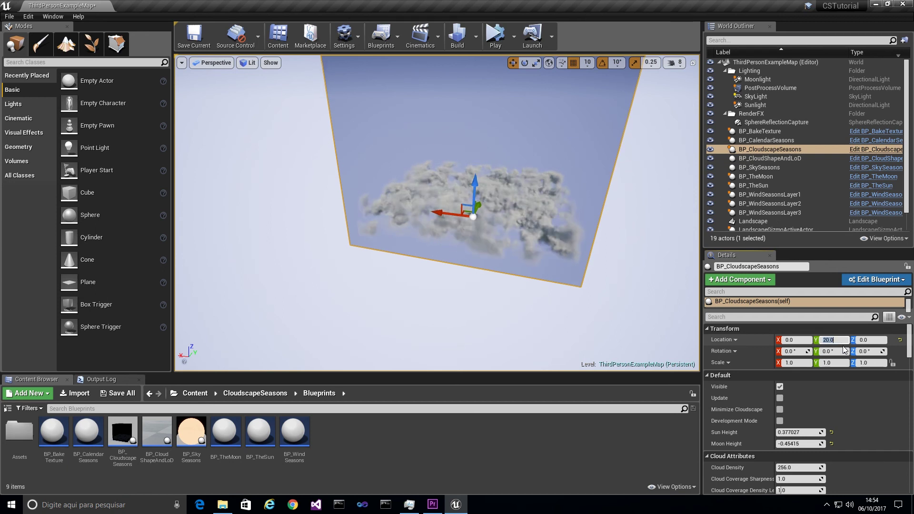
{"action": "type", "text": "2000"}
{"action": "key", "text": "Return"}
{"action": "type", "text": "30000"}
{"action": "key", "text": "Return"}
{"action": "type", "text": "40000"}
{"action": "key", "text": "Return"}
Continue raising the Y location of BP_CloudscapeSeasons to 50000 and 60000.
{"action": "type", "text": "50"}
{"action": "key", "text": "Return"}
{"action": "type", "text": "000"}
{"action": "key", "text": "Return"}
{"action": "type", "text": "6"}
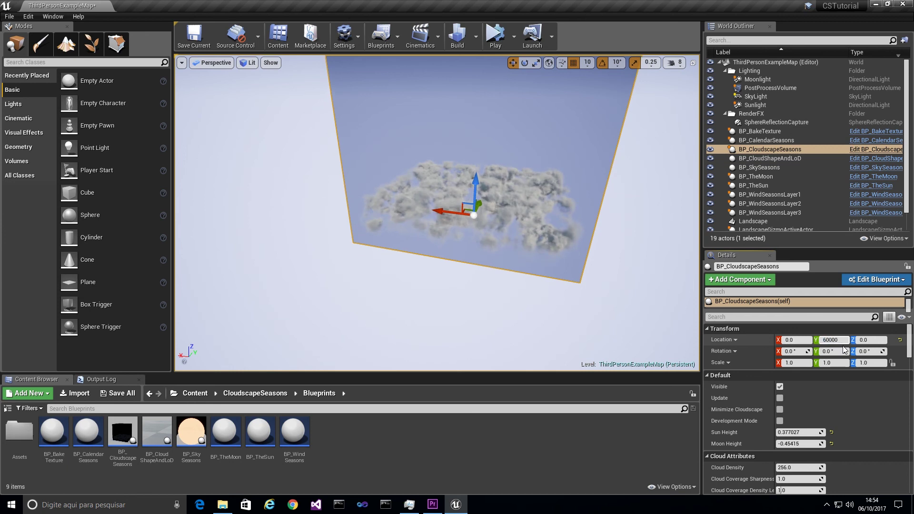
{"action": "type", "text": "0000"}
{"action": "key", "text": "Return"}
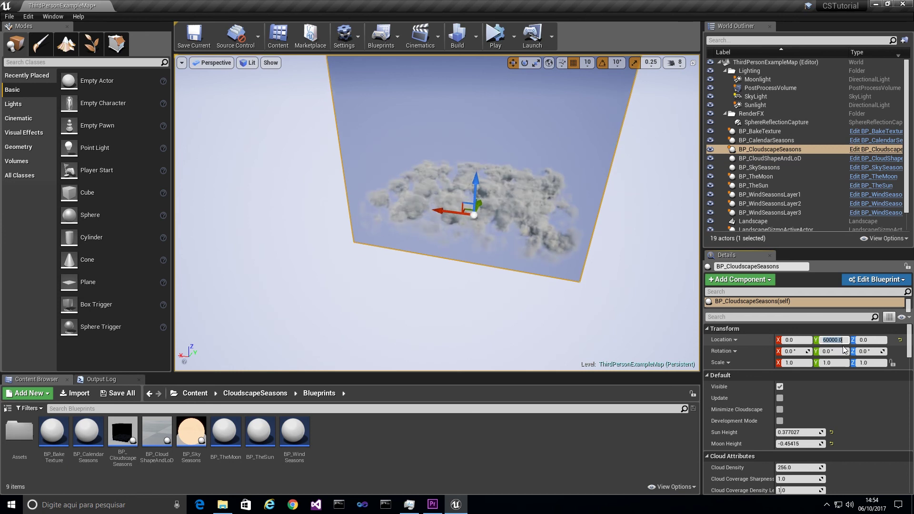
{"action": "key", "text": "Return"}
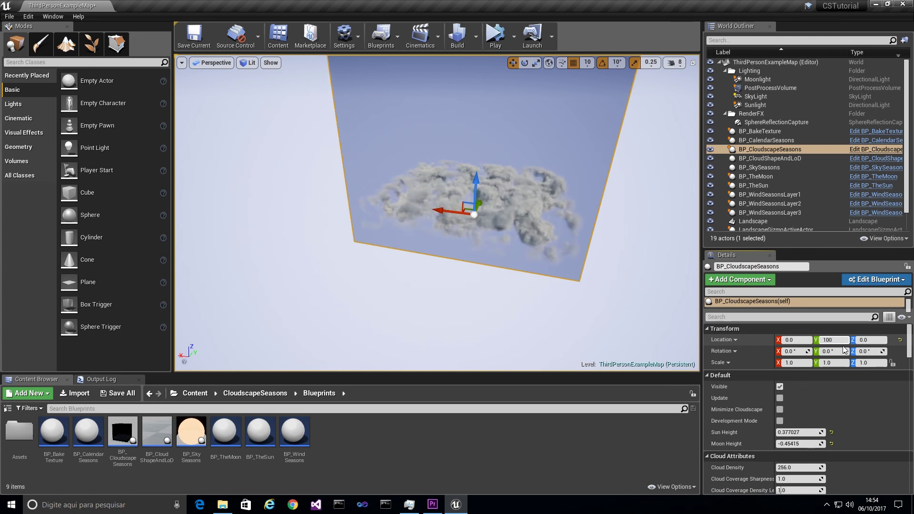
Move BP_CloudscapeSeasons along Y to 100000, 200000 and 300000 in turn.
{"action": "type", "text": "100000"}
{"action": "key", "text": "Return"}
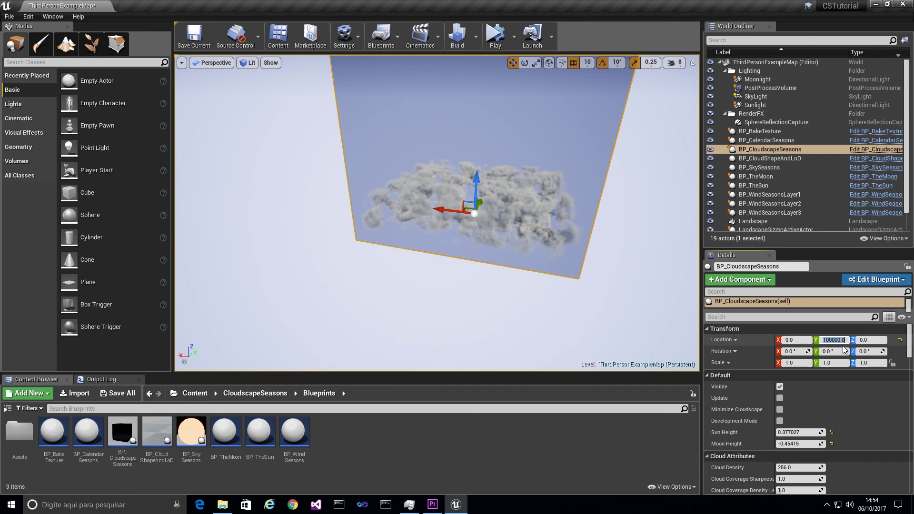
{"action": "type", "text": "200000"}
{"action": "key", "text": "Return"}
{"action": "type", "text": "300000"}
{"action": "key", "text": "Return"}
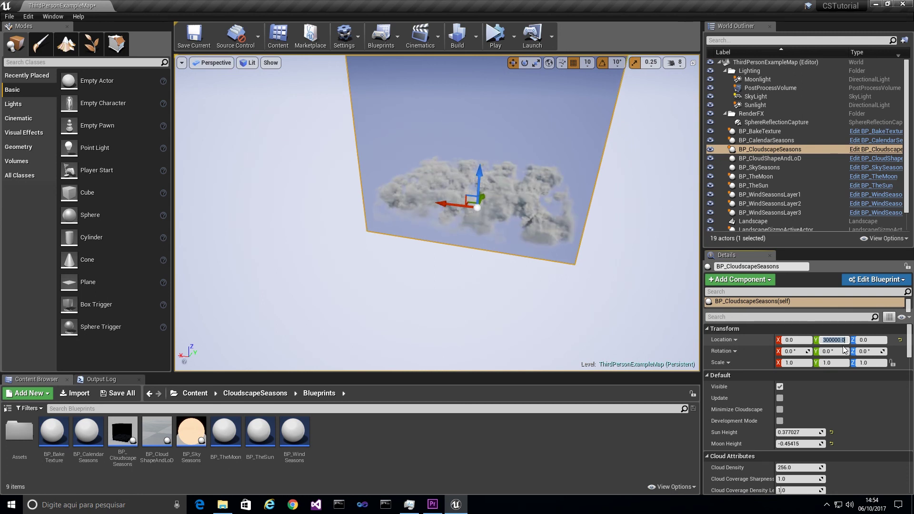
Move the cloud volume much farther along Y, to 800000 and up to 1000000.
{"action": "type", "text": "40"}
{"action": "key", "text": "Return"}
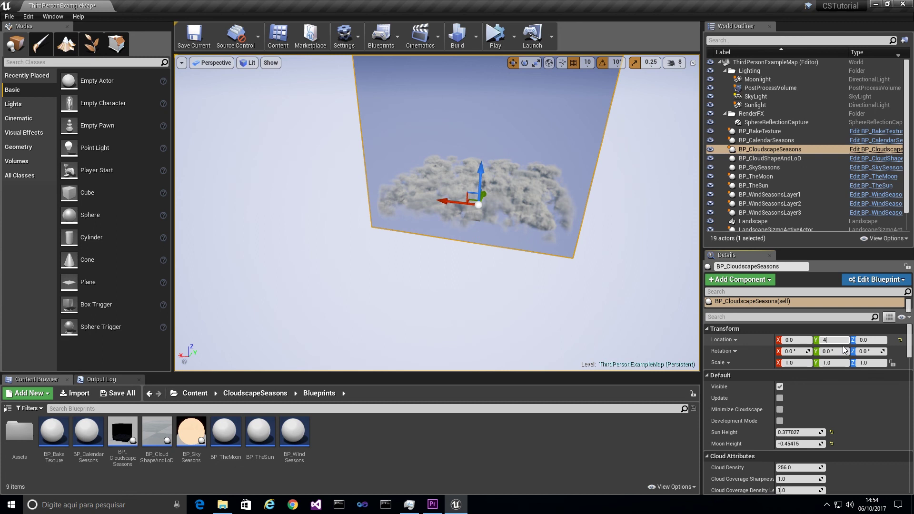
{"action": "type", "text": "800000"}
{"action": "key", "text": "Return"}
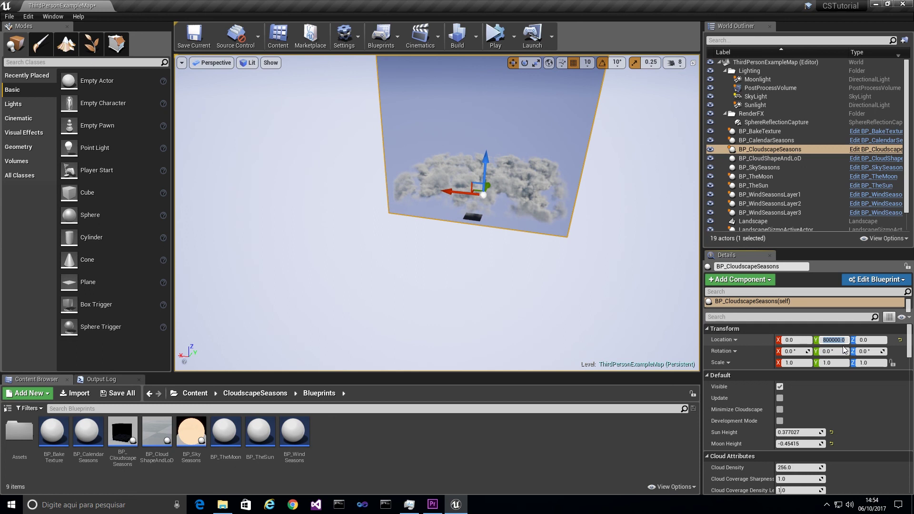
{"action": "type", "text": "1000000"}
{"action": "key", "text": "Return"}
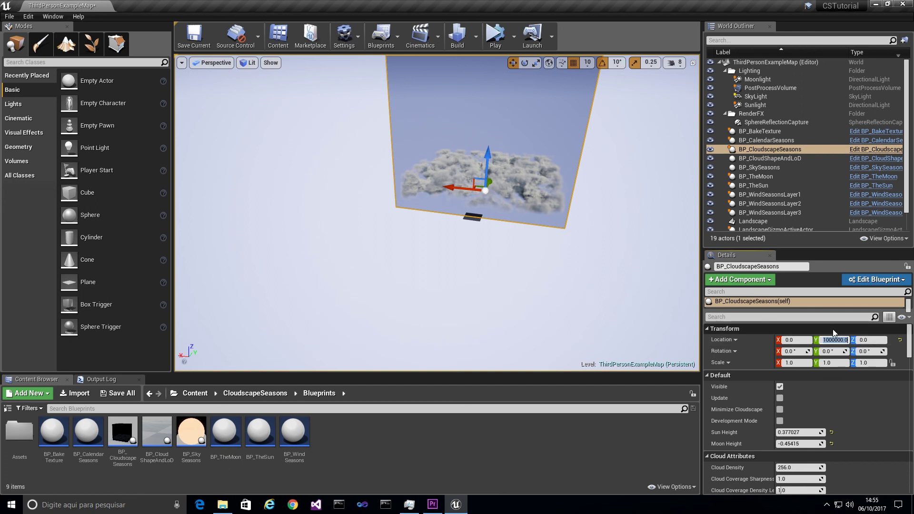
Lower the BP_CloudscapeSeasons Y location through 900000, 800000 and 700000, and return it to 0.
{"action": "type", "text": "900000"}
{"action": "key", "text": "Return"}
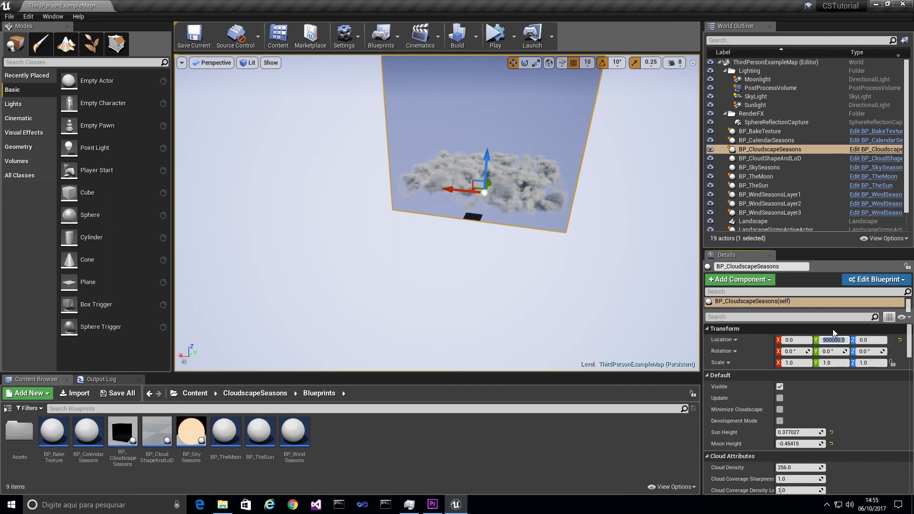
{"action": "type", "text": "800000"}
{"action": "key", "text": "Return"}
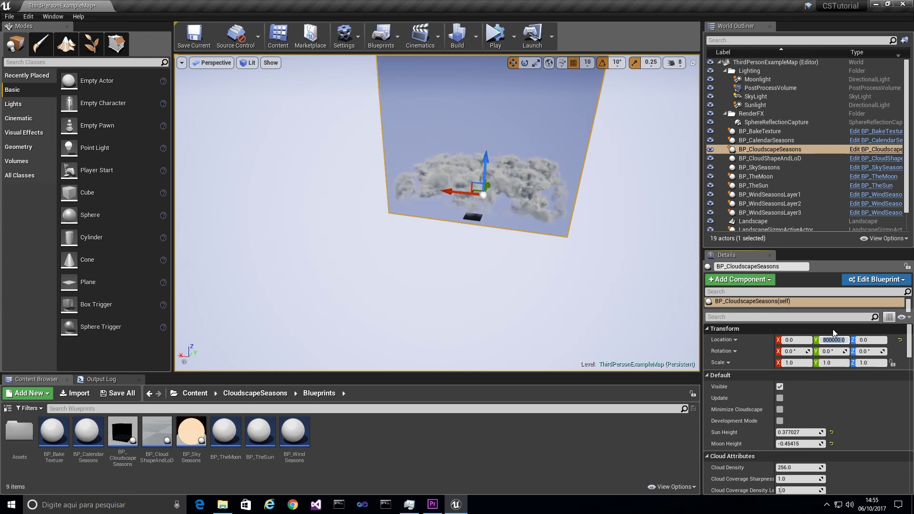
{"action": "type", "text": "700000"}
{"action": "key", "text": "Return"}
{"action": "key", "text": "Return"}
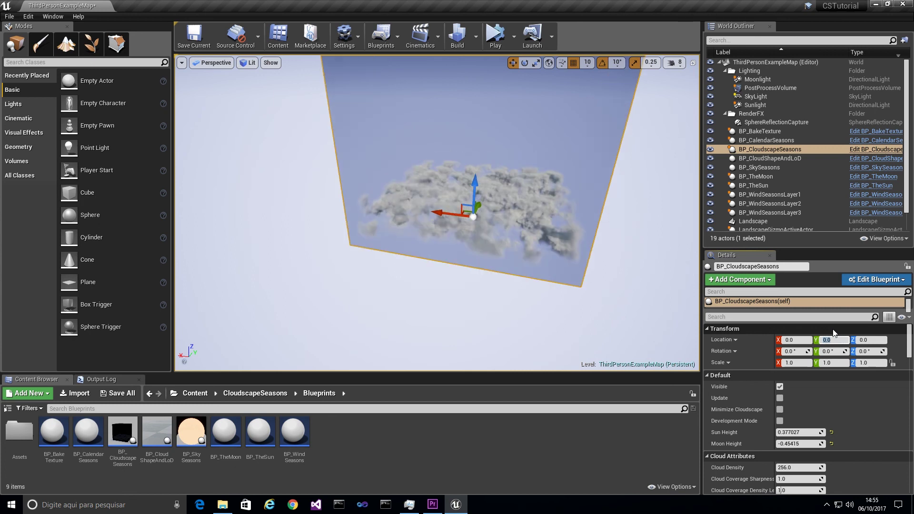
Frame BP_CalendarSeasons with the sky in view and reset its location to the default 0, 0, 0.
{"action": "left_click", "coordinate": [778, 141]}
{"action": "key", "text": "f"}
{"action": "right_click_drag", "start_coordinate": [568, 230], "coordinate": [740, 148]}
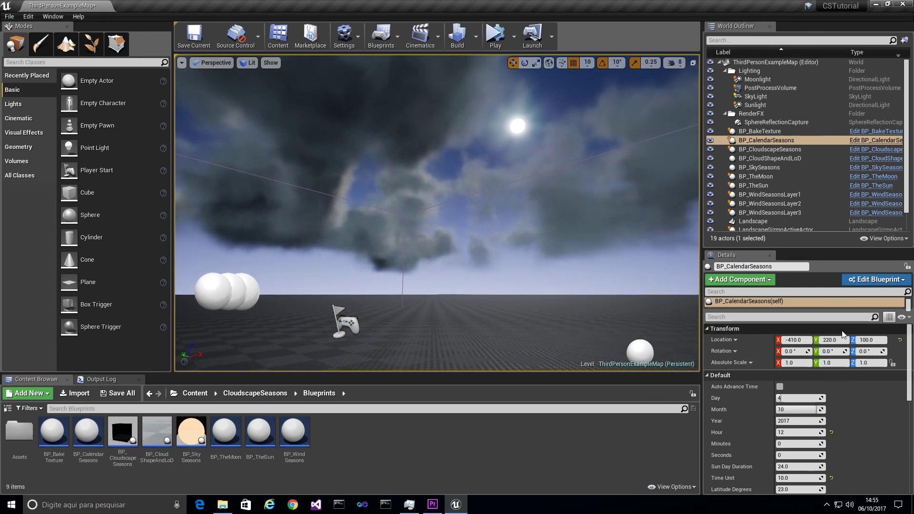
{"action": "left_click", "coordinate": [899, 340]}
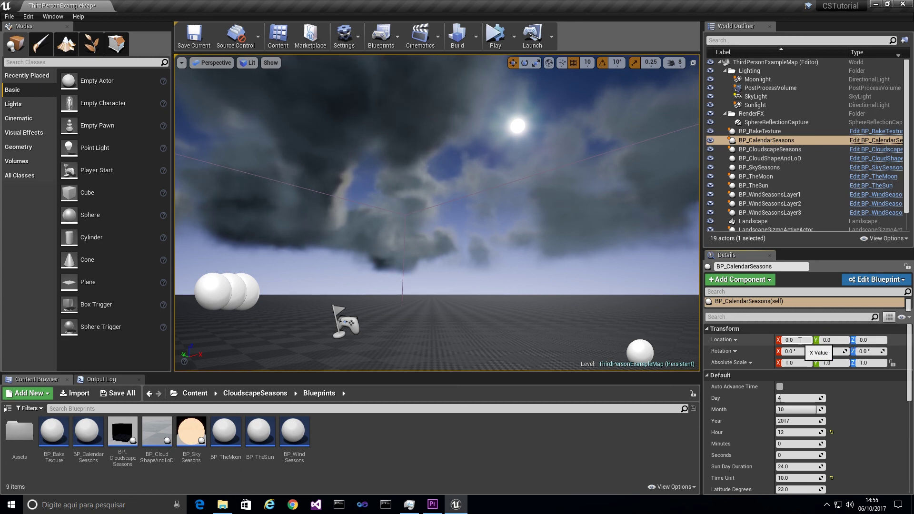
Select BP_CloudscapeSeasons and test its Y location at 1000, 2000, 3000 and 4000 from ground level.
{"action": "left_click", "coordinate": [771, 149]}
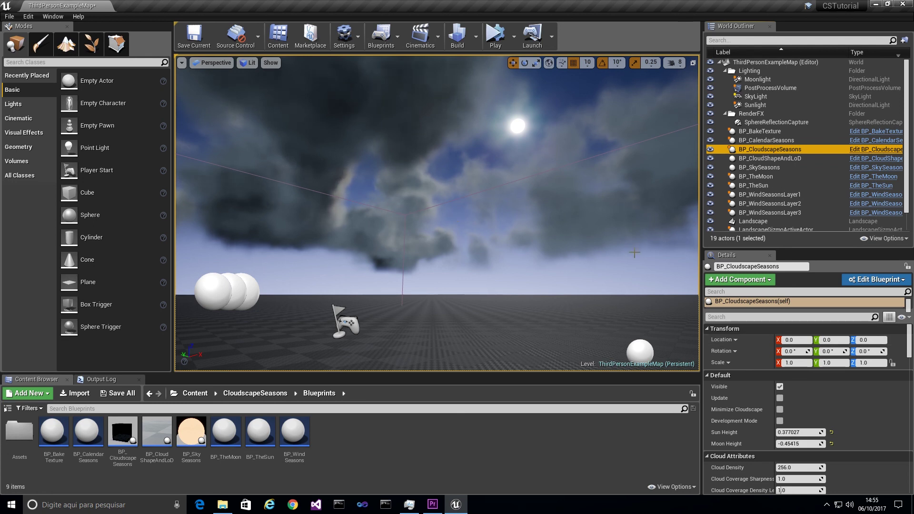
{"action": "left_click", "coordinate": [833, 341]}
{"action": "type", "text": "1000"}
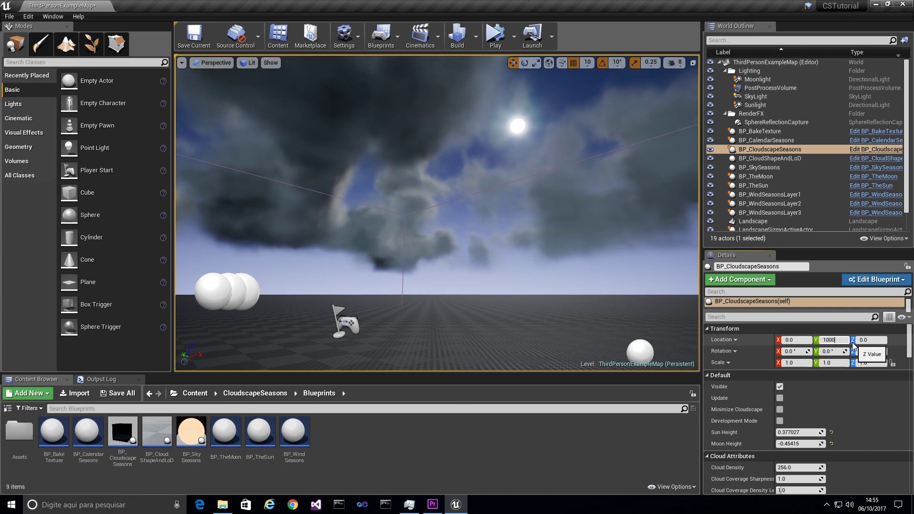
{"action": "key", "text": "Return"}
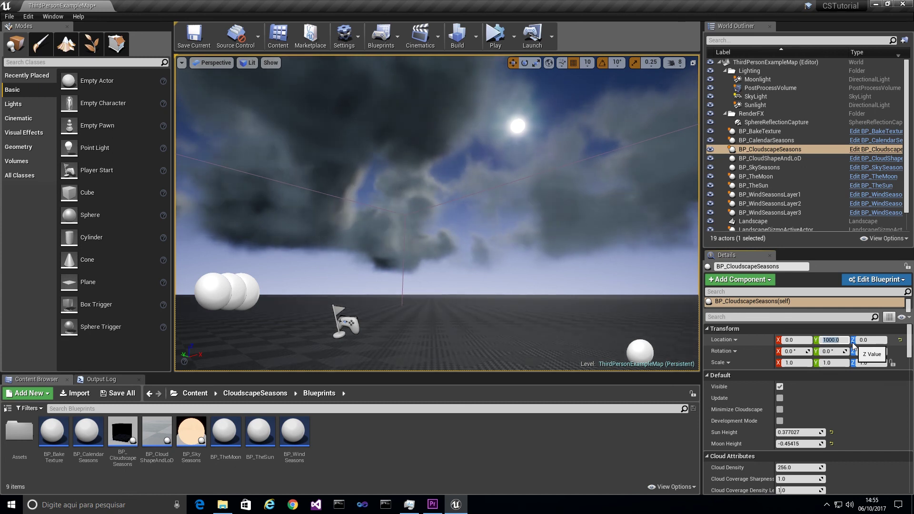
{"action": "type", "text": "2000"}
{"action": "key", "text": "Return"}
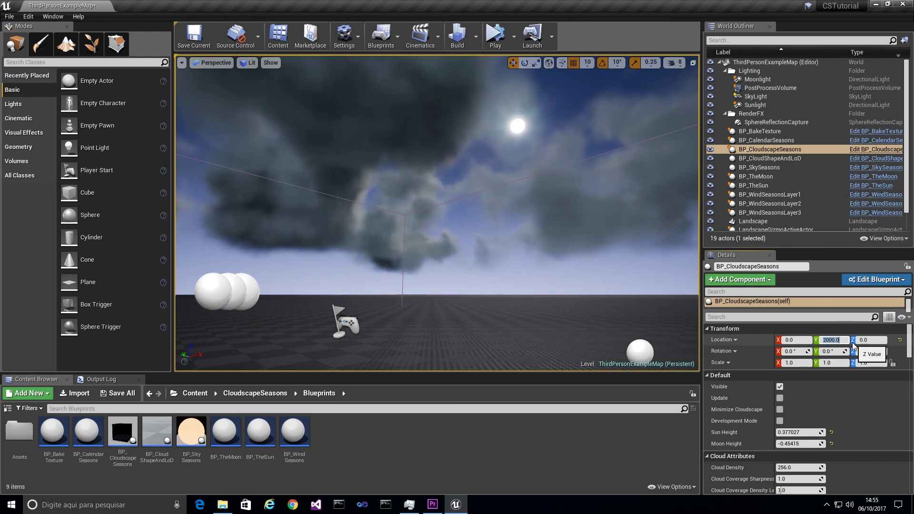
{"action": "key", "text": "Return"}
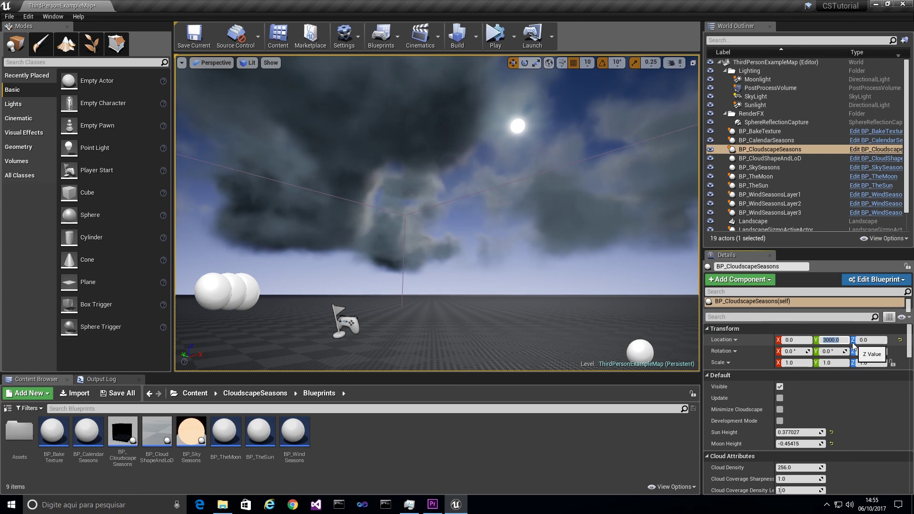
{"action": "type", "text": "4000"}
{"action": "key", "text": "Return"}
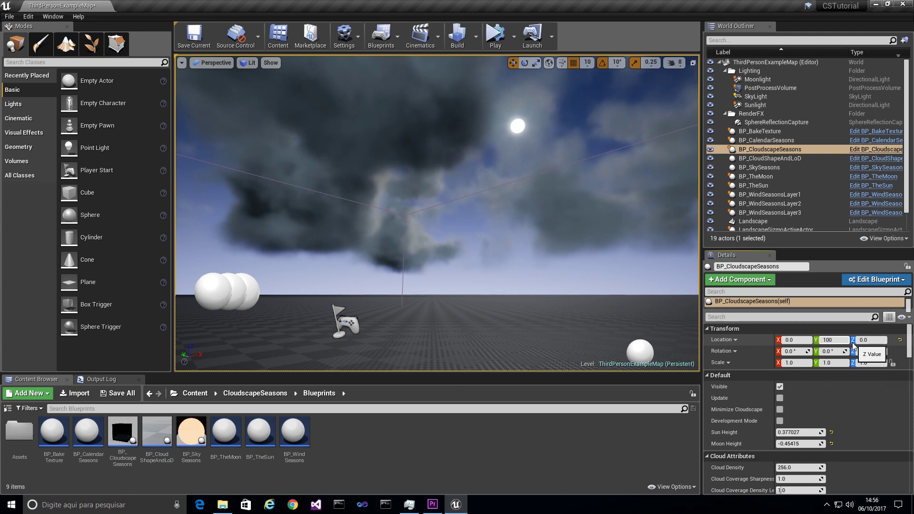
Set the BP_CloudscapeSeasons Y location to 100000 and restore it to 0.
{"action": "key", "text": "Return"}
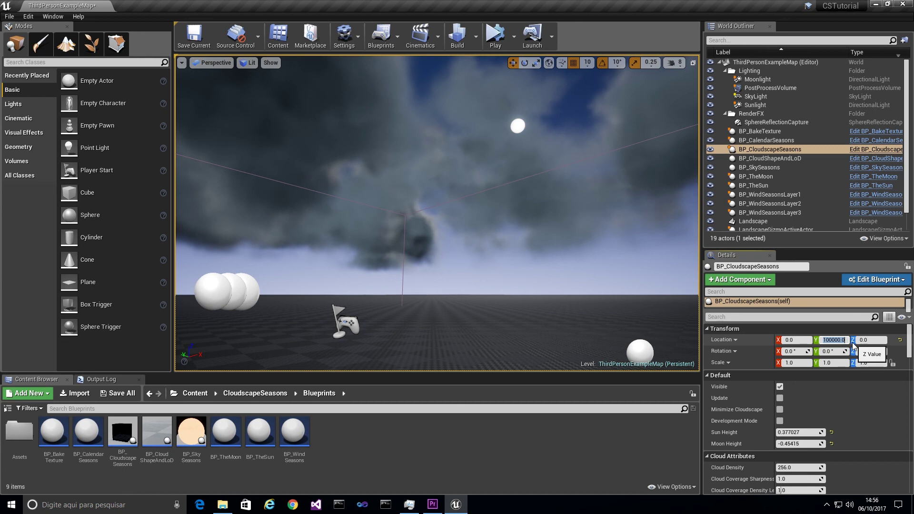
{"action": "type", "text": "0"}
{"action": "key", "text": "Return"}
Alternate the BP_CloudscapeSeasons Y location between 1000 and 0 twice to compare the cloud shift.
{"action": "type", "text": "100"}
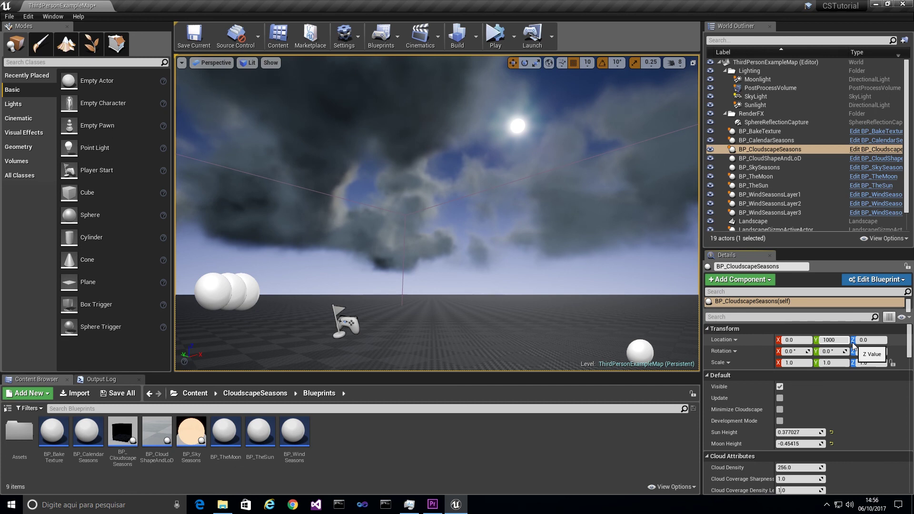
{"action": "key", "text": "Return"}
{"action": "type", "text": "0"}
{"action": "key", "text": "Return"}
{"action": "type", "text": "1000"}
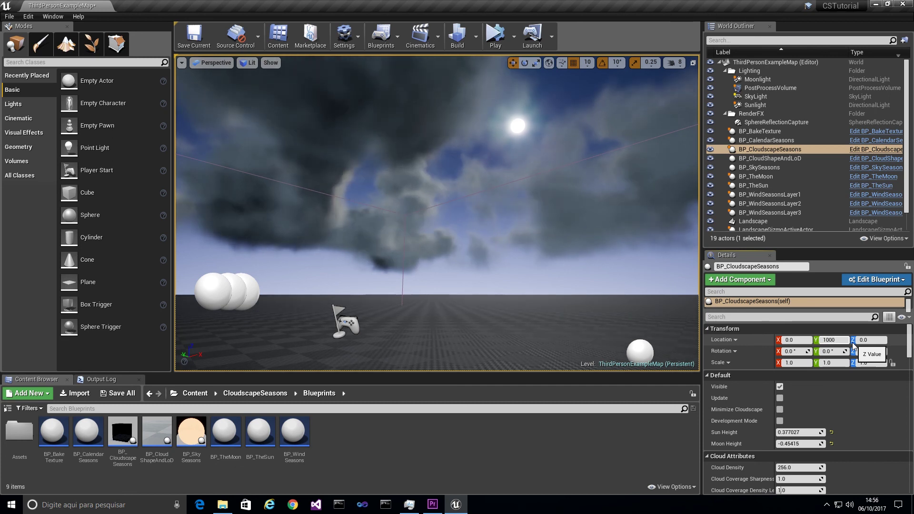
{"action": "key", "text": "Return"}
{"action": "key", "text": "Return"}
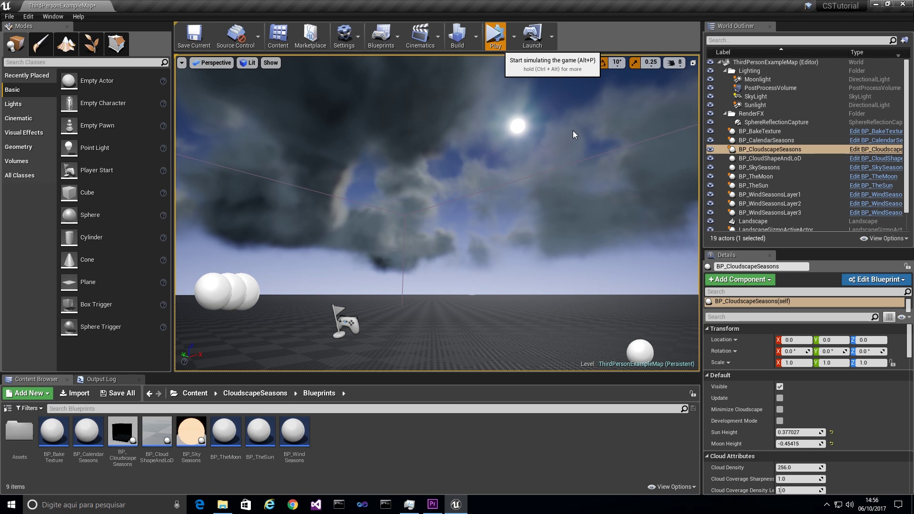
Simulate the level, test the BP_CloudscapeSeasons Y location at -1000 and -2000, and stop the simulation.
{"action": "key", "text": "alt+p"}
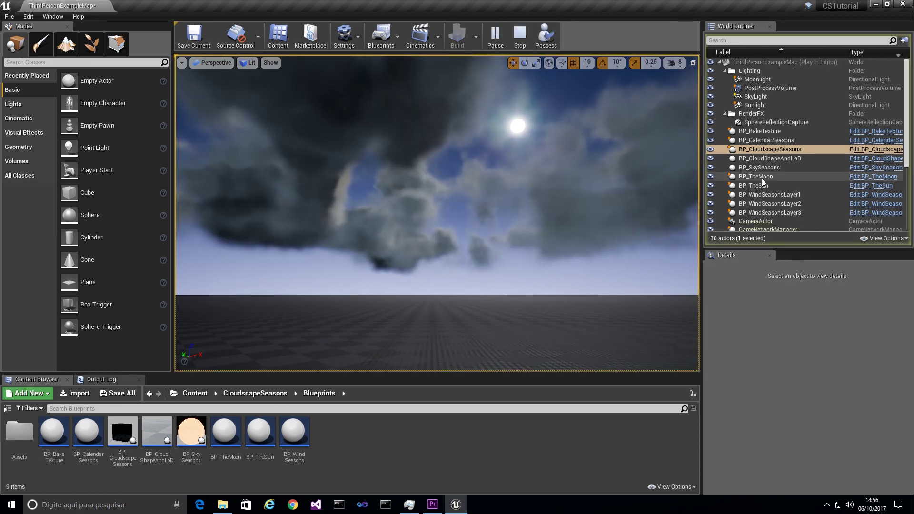
{"action": "left_click", "coordinate": [767, 149]}
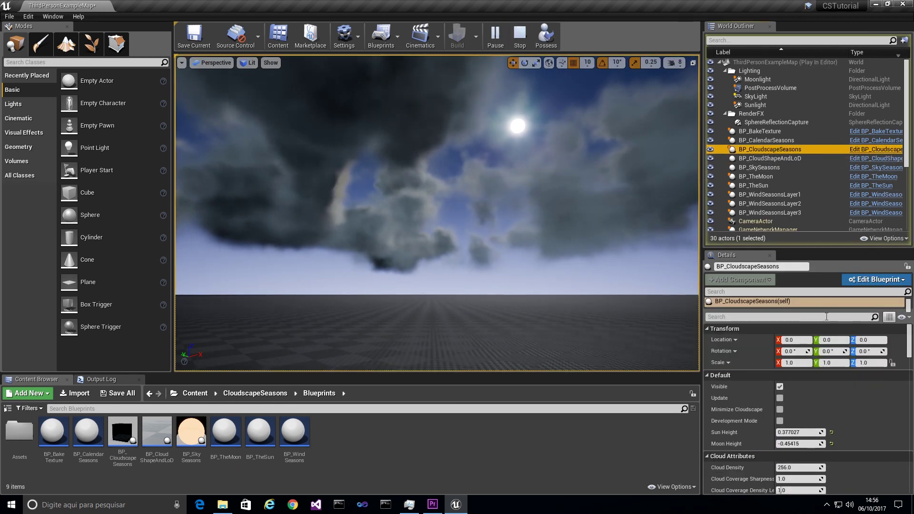
{"action": "left_click", "coordinate": [833, 340]}
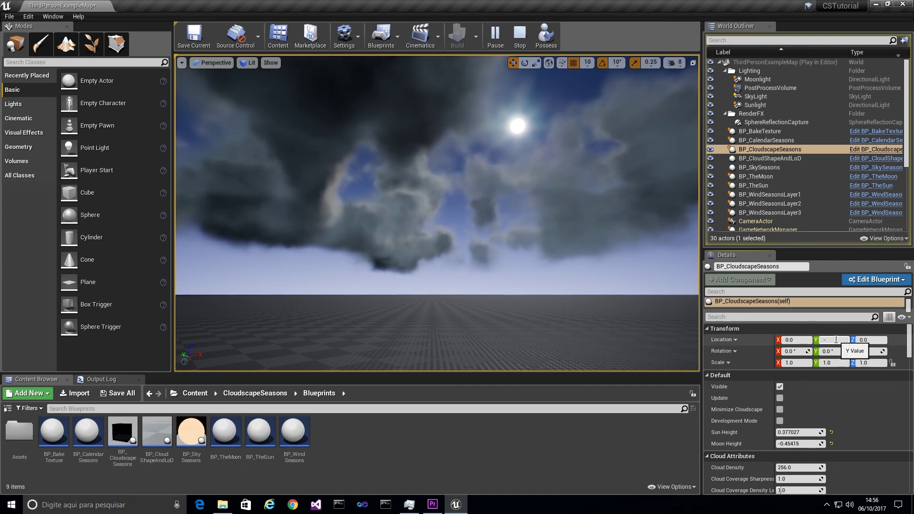
{"action": "key", "text": "Return"}
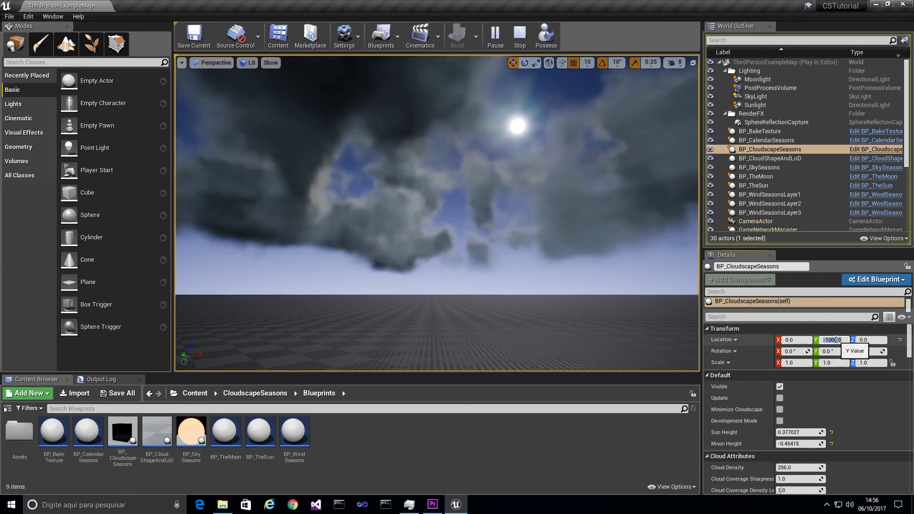
{"action": "type", "text": "-"}
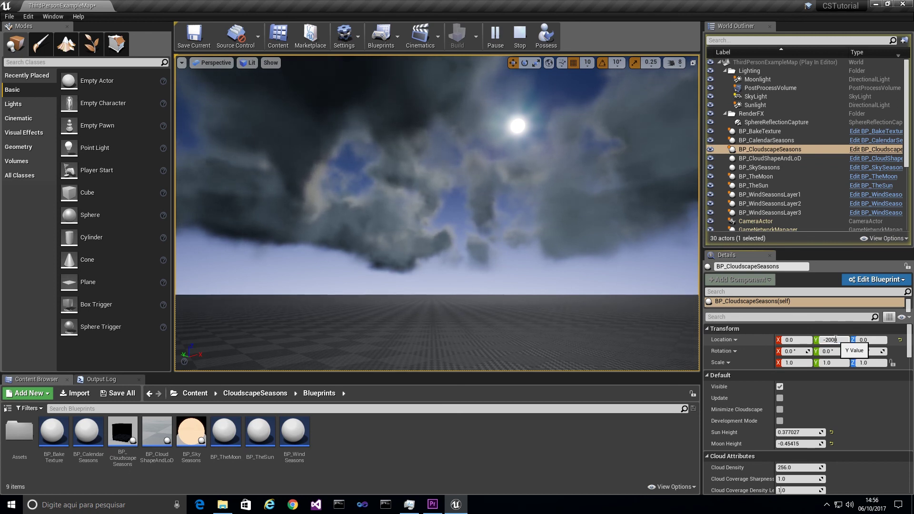
{"action": "key", "text": "Return"}
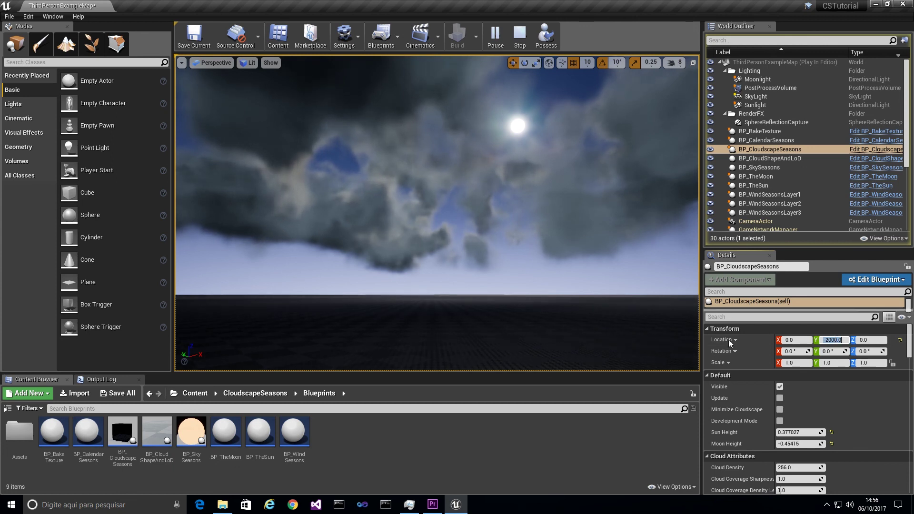
{"action": "left_click", "coordinate": [520, 36]}
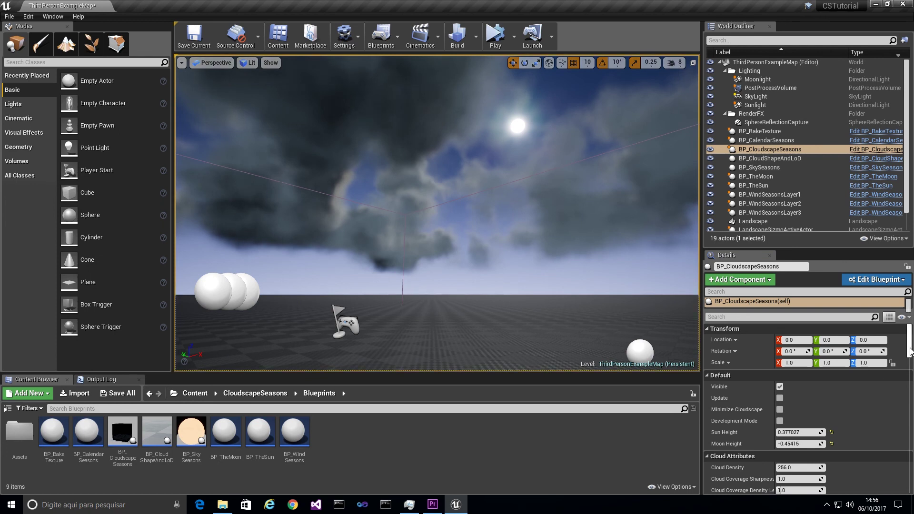
Turn off Teleport When Moving Mesh for BP_CloudscapeSeasons.
{"action": "left_click_drag", "start_coordinate": [910, 352], "coordinate": [911, 383]}
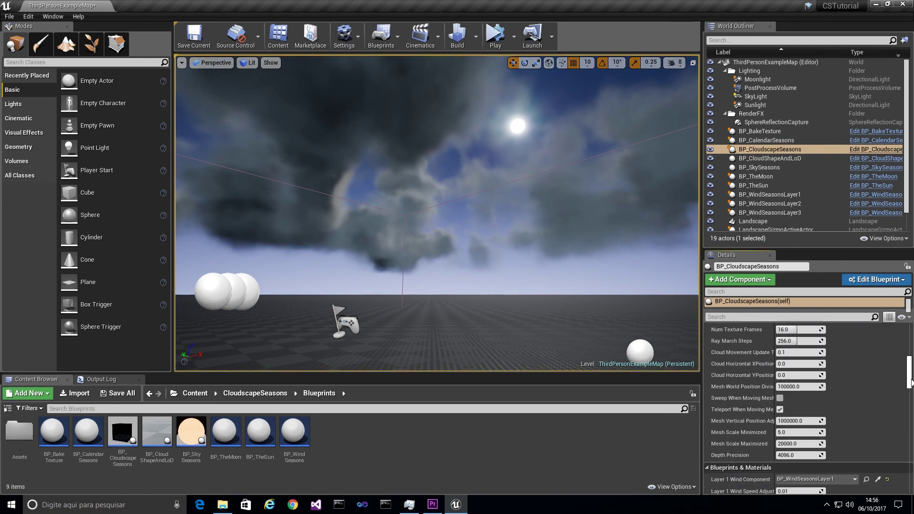
{"action": "left_click", "coordinate": [780, 409]}
{"action": "left_click_drag", "start_coordinate": [909, 381], "coordinate": [909, 348]}
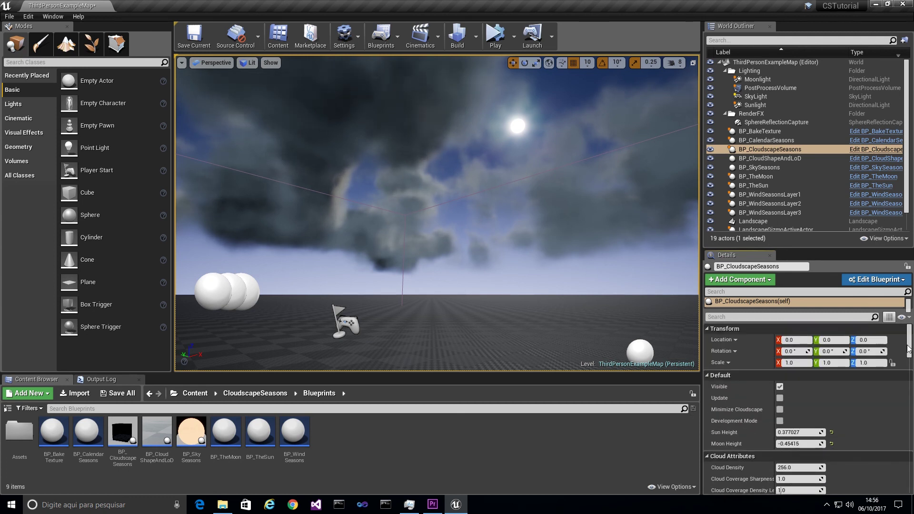
In the editor, set the BP_CloudscapeSeasons Y location to -1000 and then to -2000.
{"action": "left_click", "coordinate": [834, 338]}
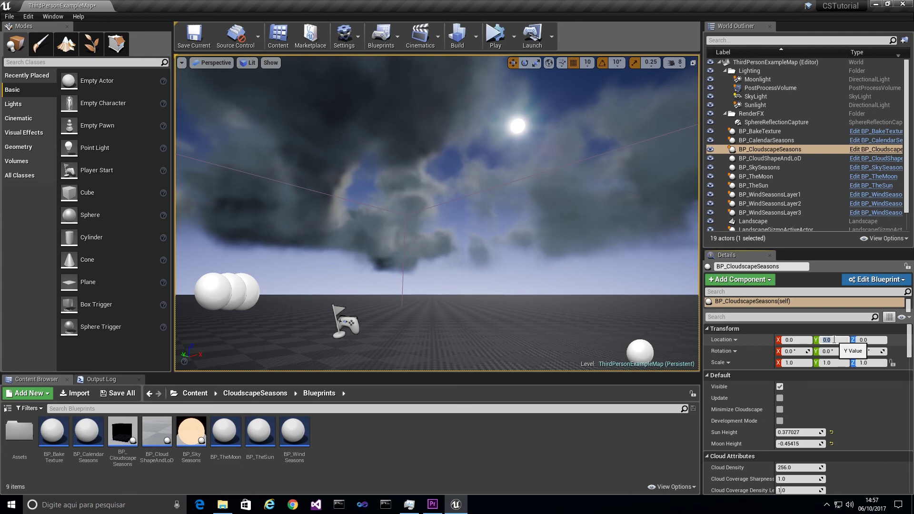
{"action": "type", "text": "-1000"}
{"action": "key", "text": "Return"}
{"action": "type", "text": "-2000"}
{"action": "key", "text": "Return"}
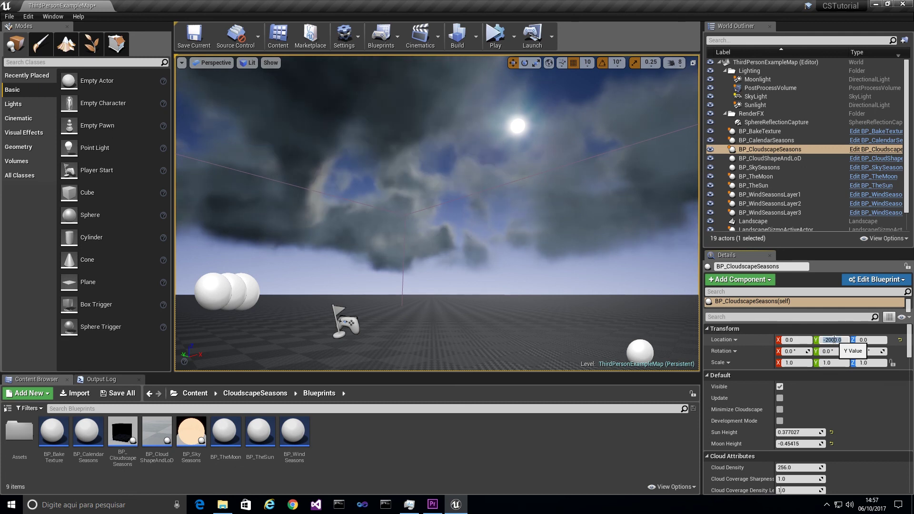
Simulate the level again, select BP_CloudscapeSeasons and move its Y location in negative steps to -3000.
{"action": "left_click", "coordinate": [497, 46]}
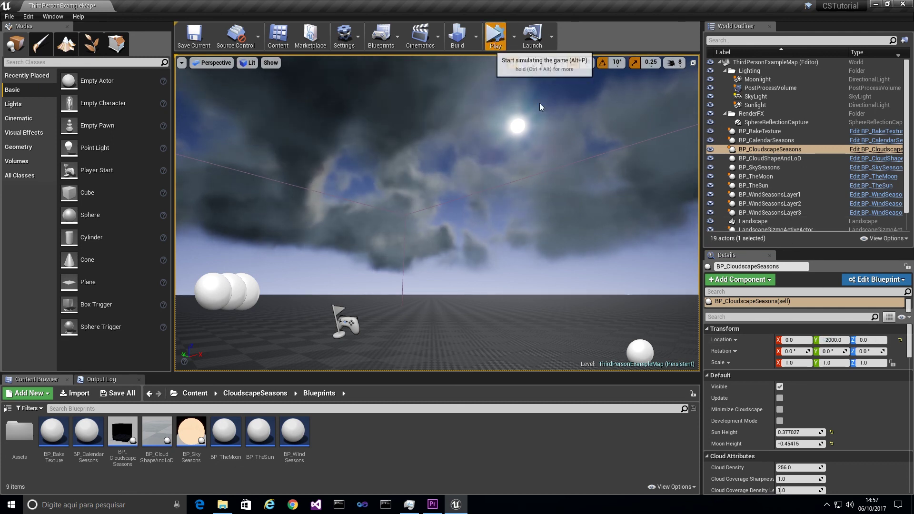
{"action": "left_click", "coordinate": [761, 150]}
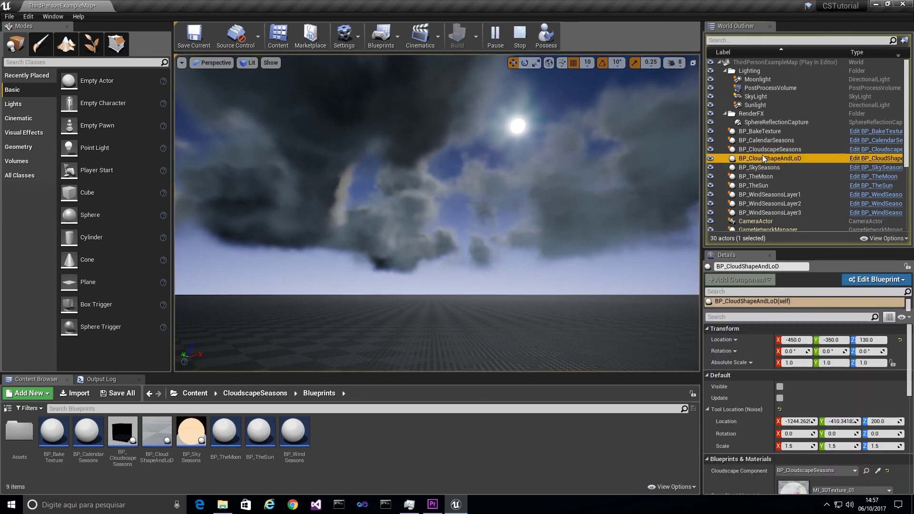
{"action": "left_click", "coordinate": [833, 340]}
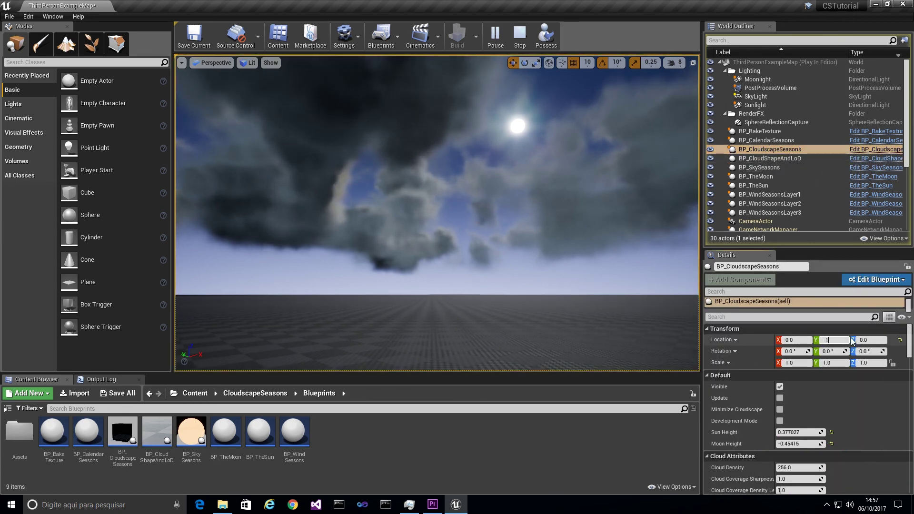
{"action": "key", "text": "Return"}
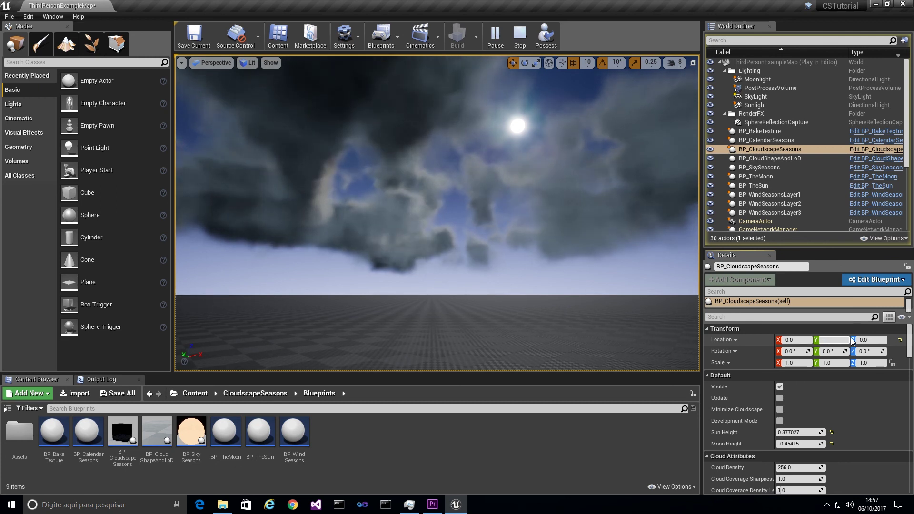
{"action": "type", "text": "-3000"}
{"action": "key", "text": "Return"}
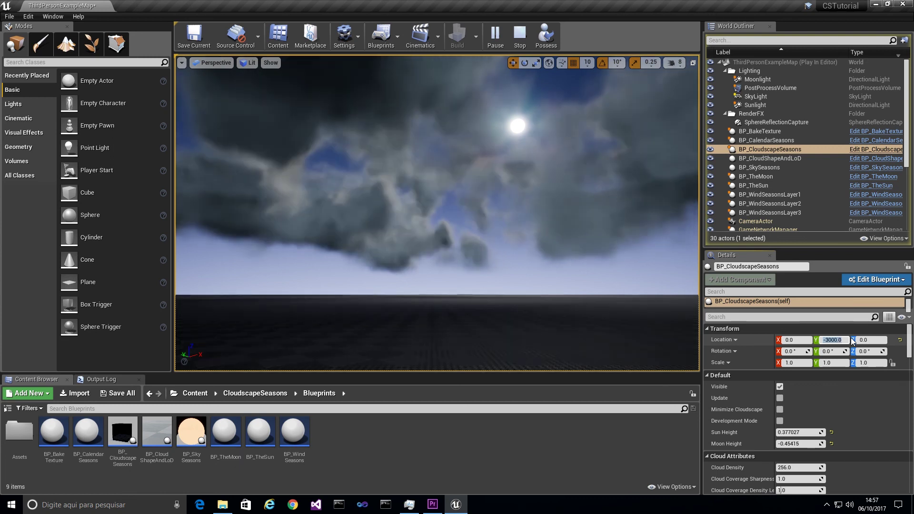
While simulating, test the BP_CloudscapeSeasons Y location at 0, -1000 and -500, and return it to 0.
{"action": "type", "text": "0"}
{"action": "key", "text": "Return"}
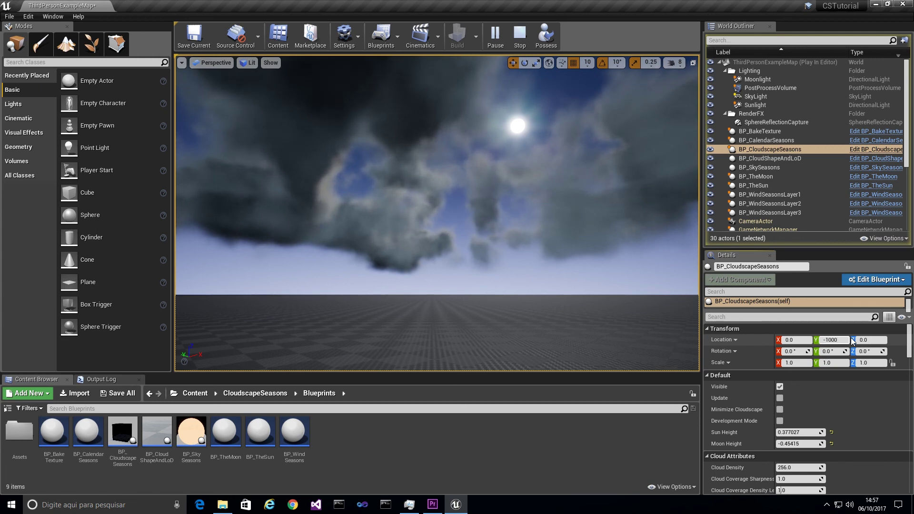
{"action": "type", "text": "-1000"}
{"action": "key", "text": "Return"}
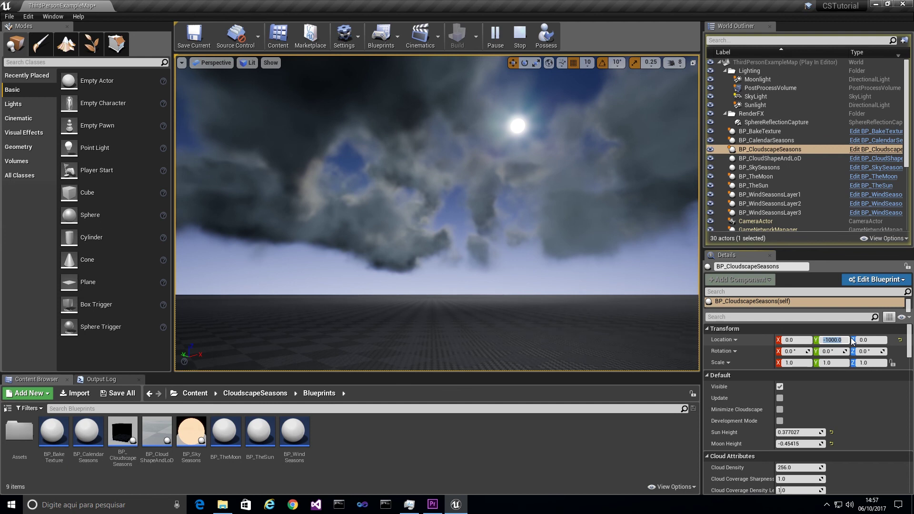
{"action": "type", "text": "-500"}
{"action": "key", "text": "Return"}
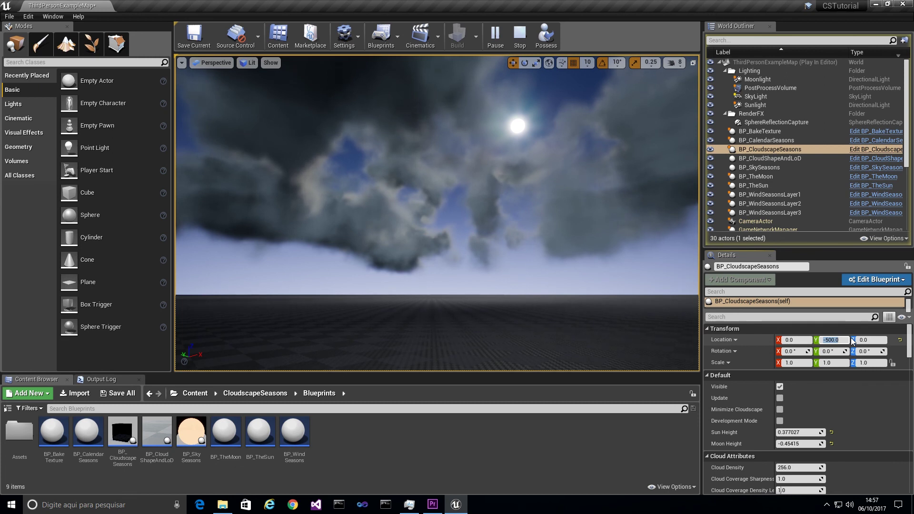
{"action": "key", "text": "Return"}
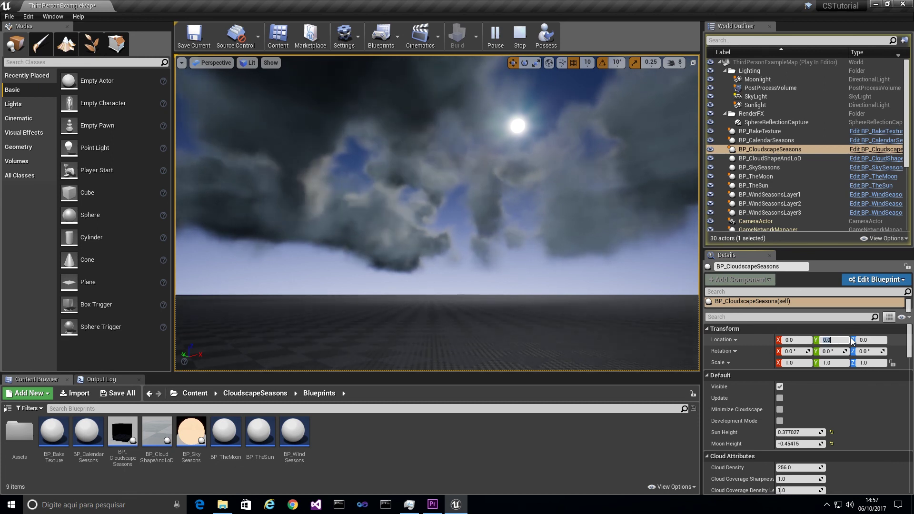
Test the simulated BP_CloudscapeSeasons Y location at 1000, 1 and 0, and stop the simulation.
{"action": "type", "text": "1000"}
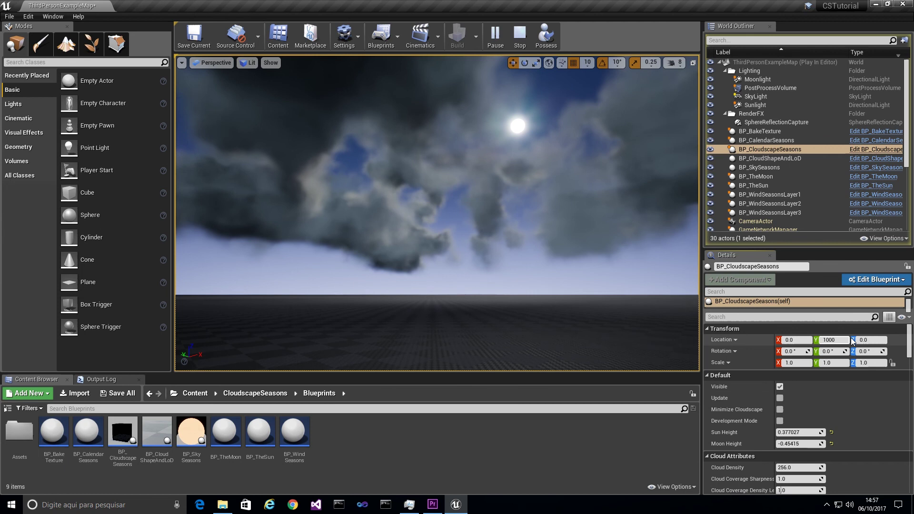
{"action": "key", "text": "Return"}
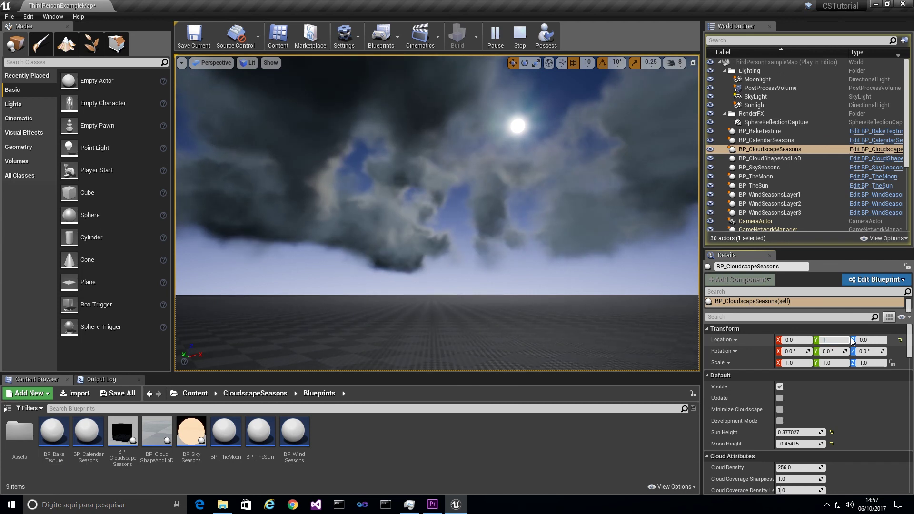
{"action": "type", "text": "1"}
{"action": "key", "text": "Return"}
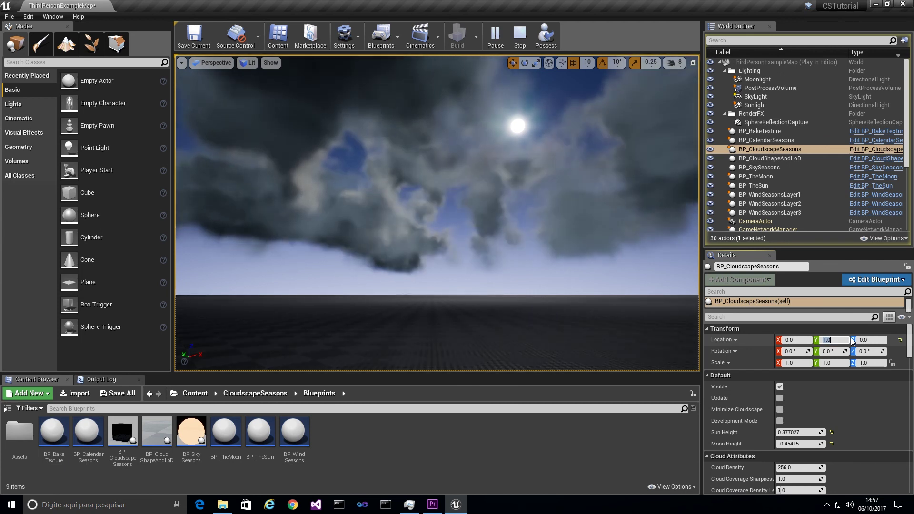
{"action": "type", "text": "0"}
{"action": "key", "text": "Return"}
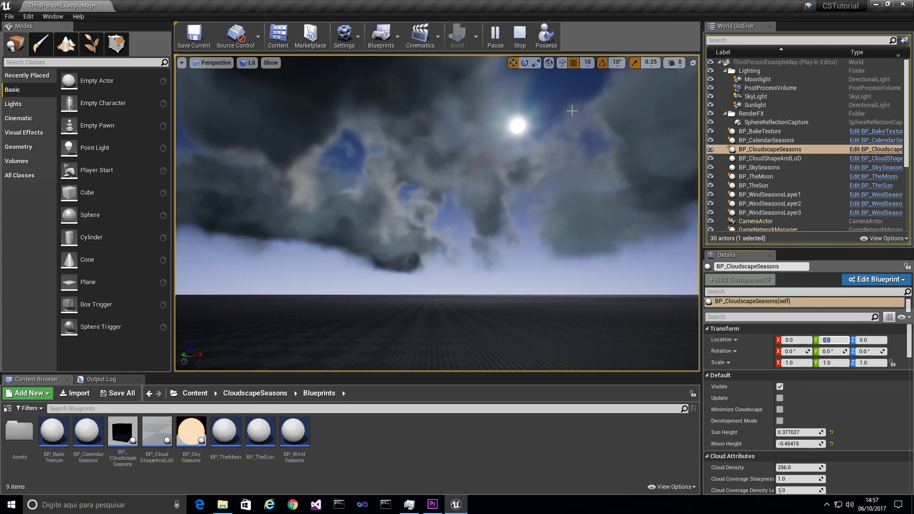
{"action": "left_click", "coordinate": [519, 36]}
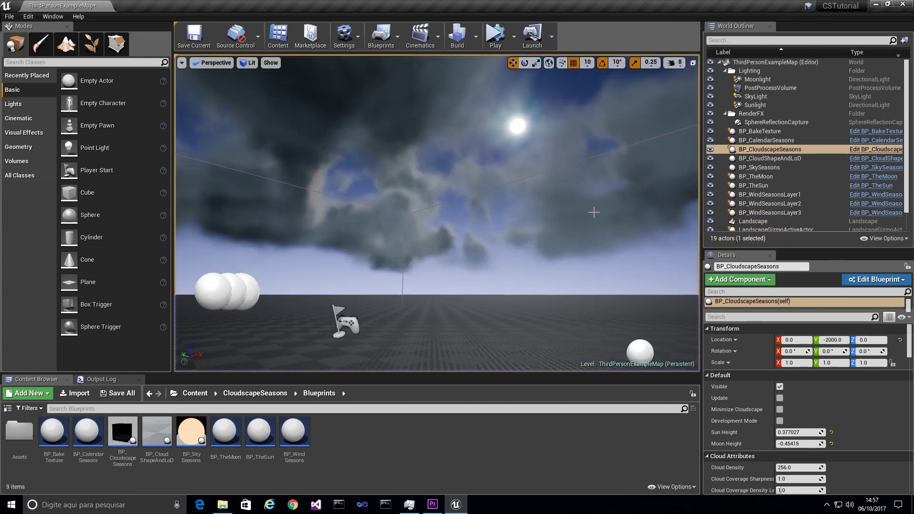
Check Unreal Engine's memory use in Task Manager before and after simulating the level and possessing the player character.
{"action": "left_click", "coordinate": [409, 506]}
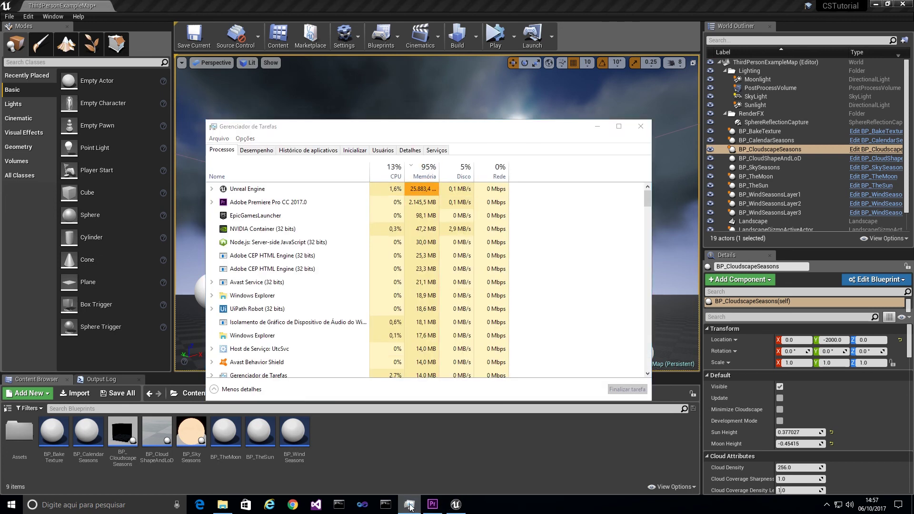
{"action": "left_click", "coordinate": [410, 506]}
{"action": "left_click", "coordinate": [494, 45]}
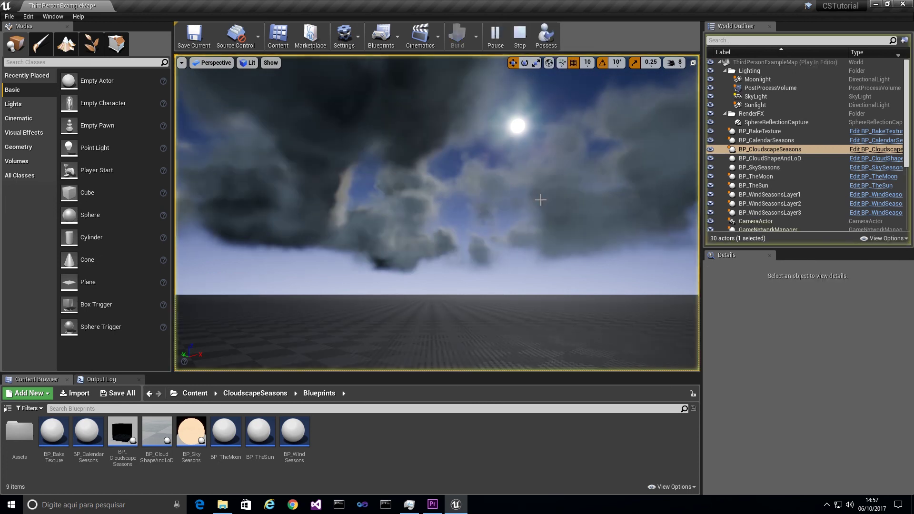
{"action": "left_click", "coordinate": [544, 37]}
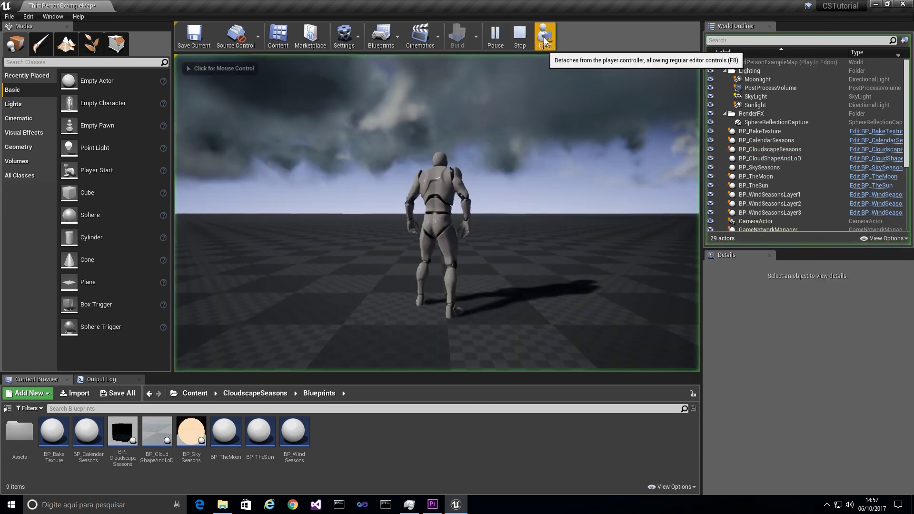
{"action": "left_click", "coordinate": [519, 36]}
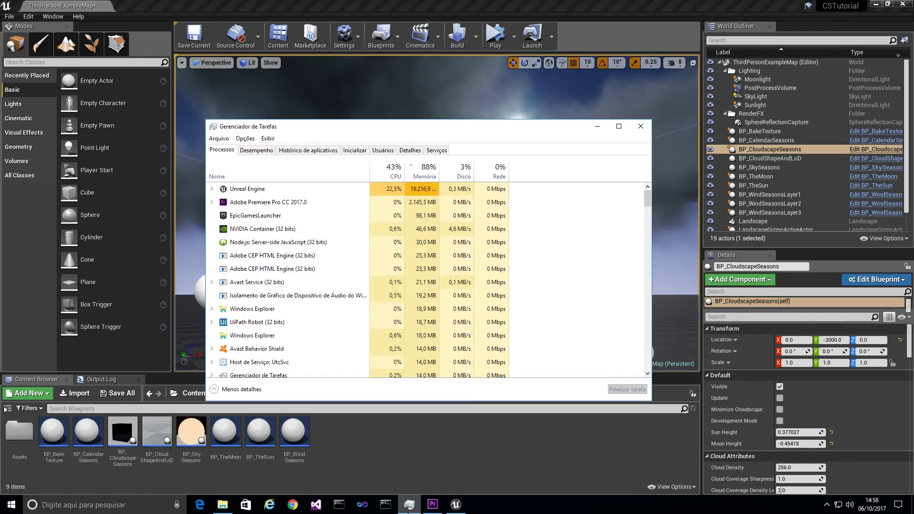
{"action": "left_click", "coordinate": [409, 504]}
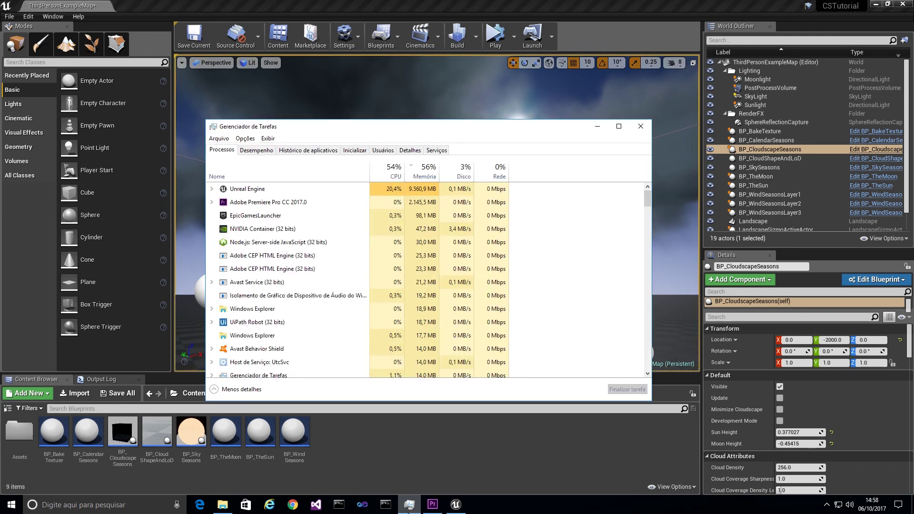
{"action": "left_click", "coordinate": [409, 505]}
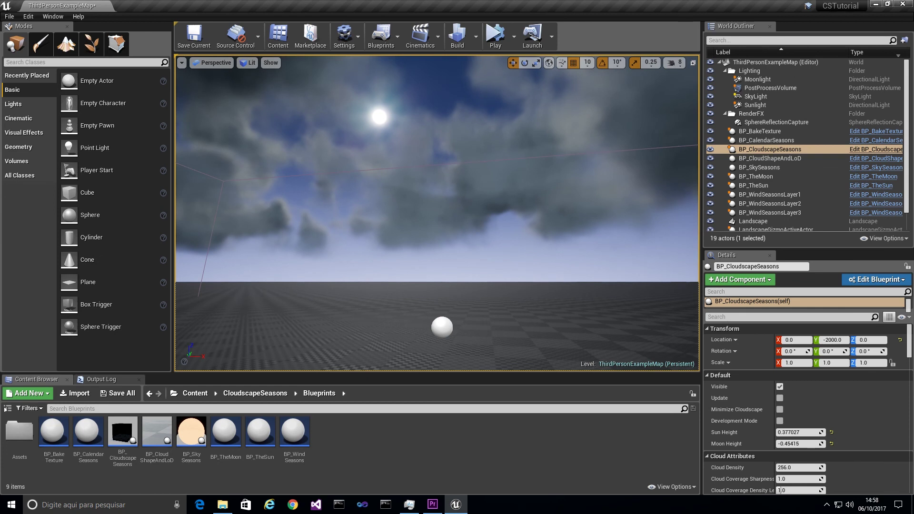
In the editor, test the BP_CloudscapeSeasons Y location at 0, -1000 and -2000, and restore it to 0.
{"action": "left_click", "coordinate": [840, 340]}
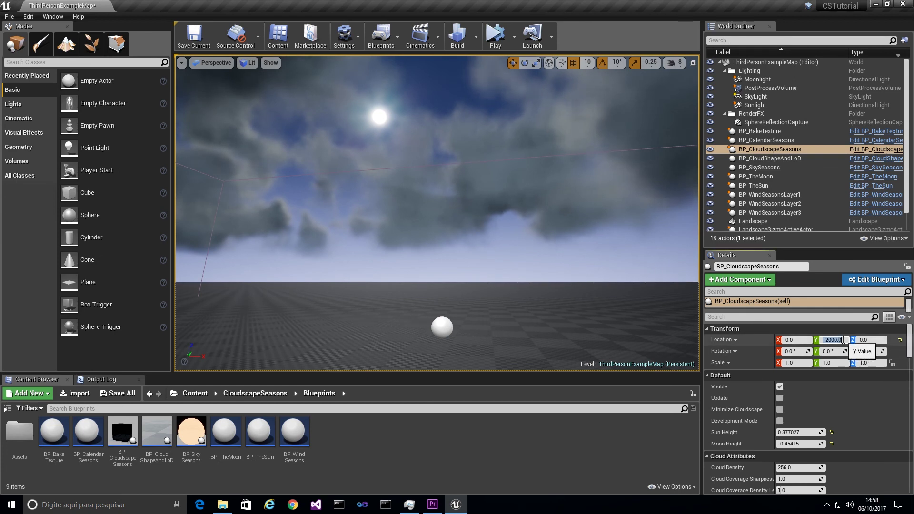
{"action": "type", "text": "0"}
{"action": "key", "text": "Return"}
{"action": "type", "text": "-1000"}
{"action": "key", "text": "Return"}
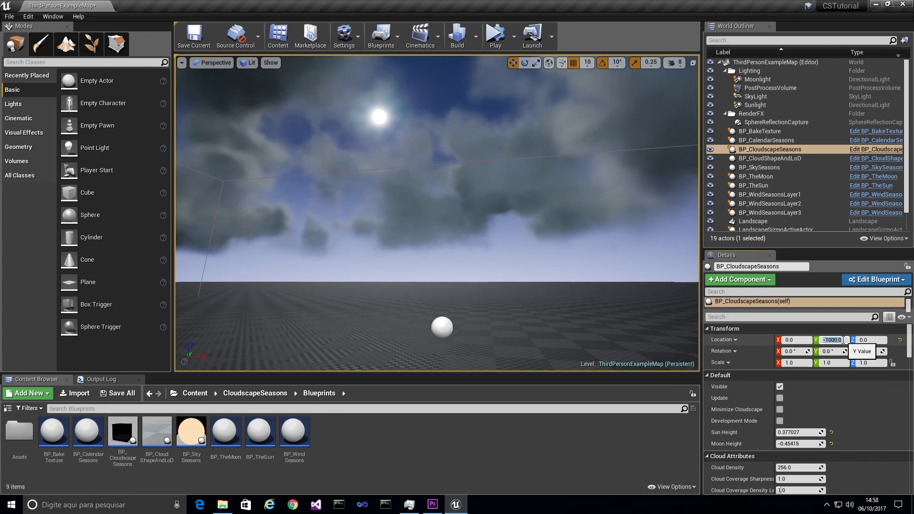
{"action": "type", "text": "-2000"}
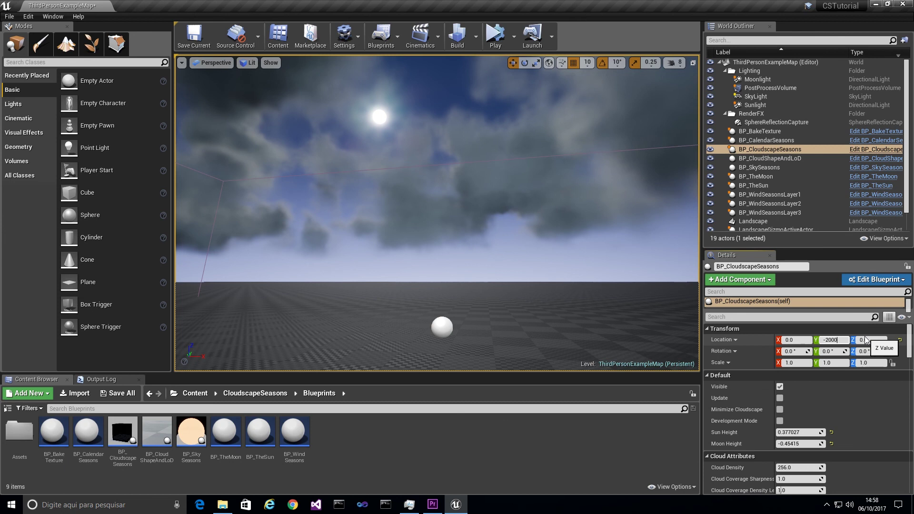
{"action": "key", "text": "Return"}
{"action": "type", "text": "0"}
{"action": "key", "text": "Return"}
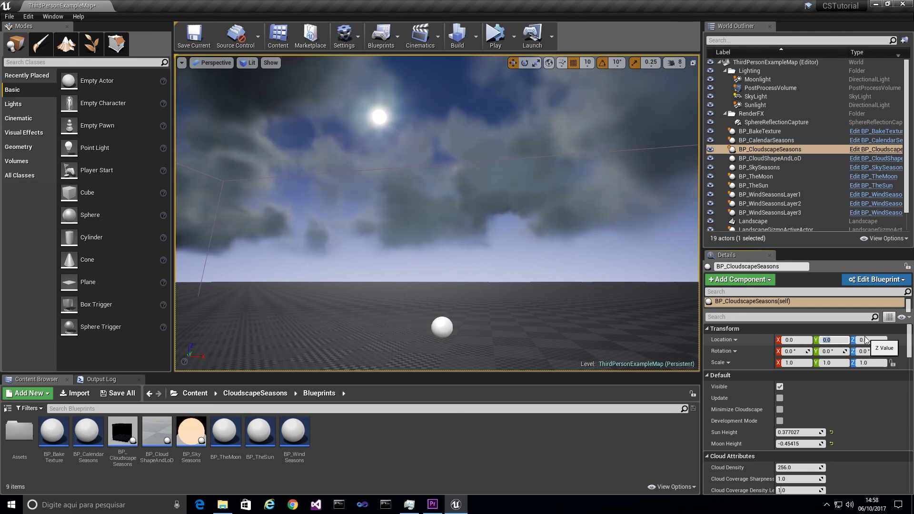
Enable Sweep When Moving Mesh in the BP_CloudscapeSeasons material attributes and start simulating the level.
{"action": "scroll", "coordinate": [870, 416], "scroll_direction": "down", "scroll_amount": 15}
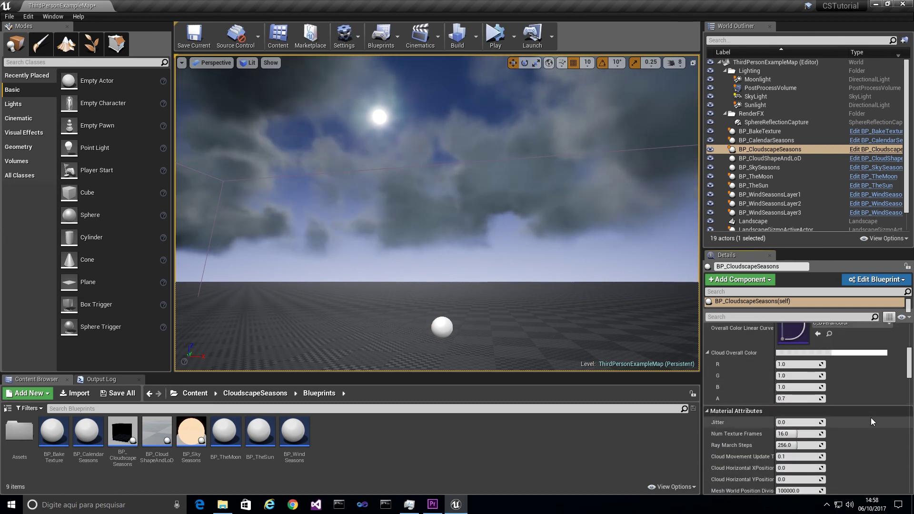
{"action": "scroll", "coordinate": [871, 418], "scroll_direction": "down", "scroll_amount": 6}
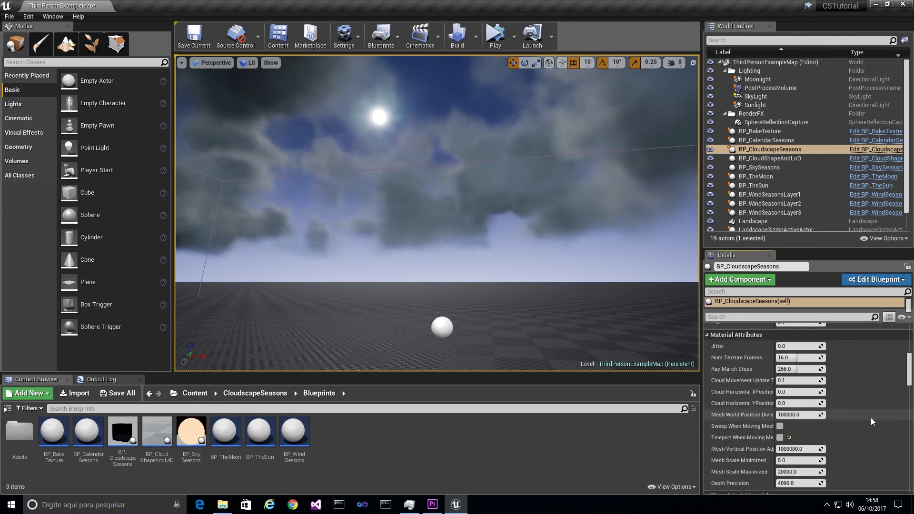
{"action": "left_click", "coordinate": [779, 426]}
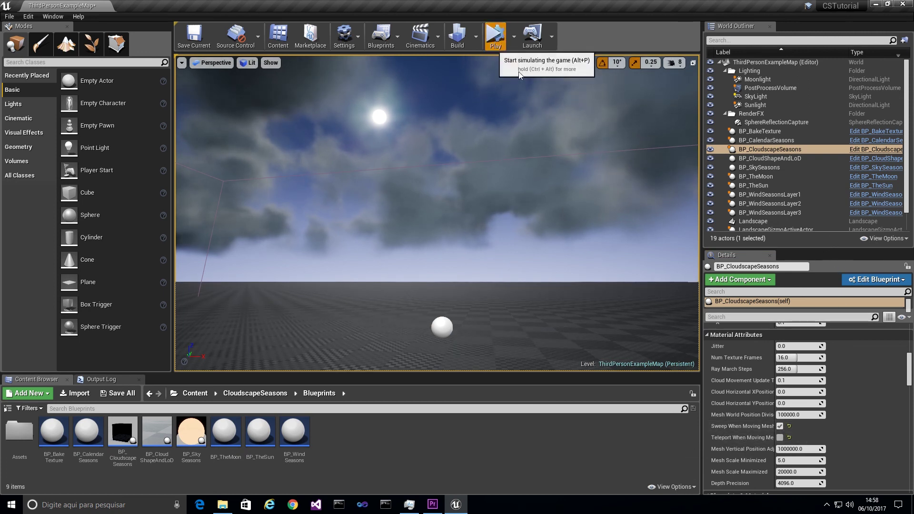
{"action": "left_click", "coordinate": [495, 36]}
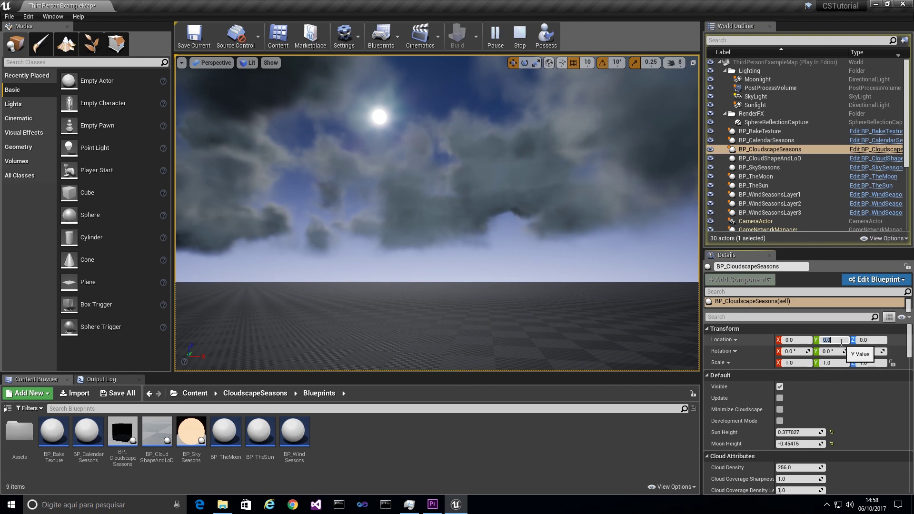
While simulating, test the BP_CloudscapeSeasons Y location at -1000, -3000 and -4000.
{"action": "type", "text": "-10"}
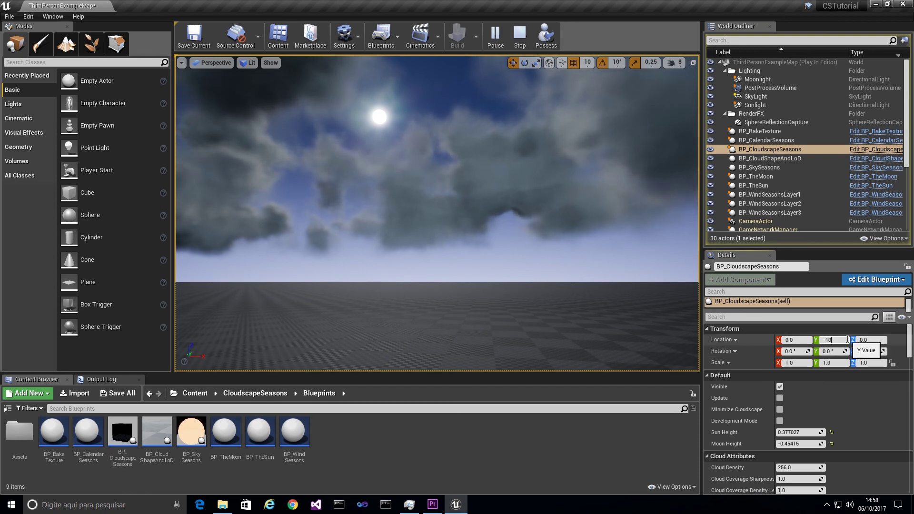
{"action": "type", "text": "00"}
{"action": "key", "text": "BackSpace"}
{"action": "key", "text": "BackSpace"}
{"action": "key", "text": "BackSpace"}
{"action": "key", "text": "BackSpace"}
{"action": "type", "text": "3000"}
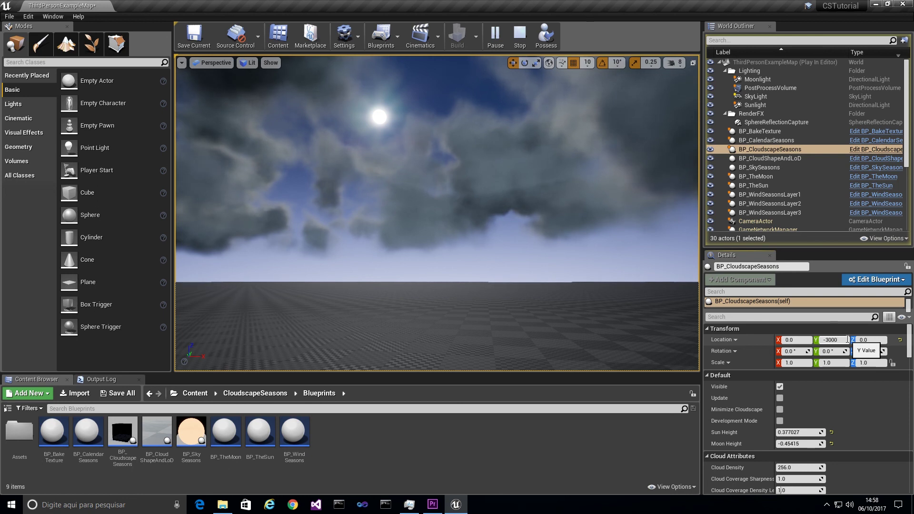
{"action": "key", "text": "Return"}
{"action": "type", "text": "-"}
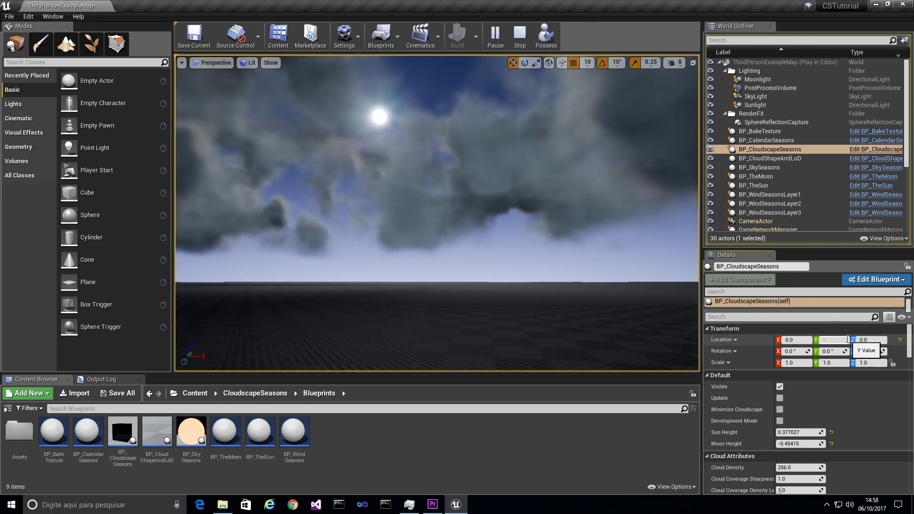
{"action": "type", "text": "4000"}
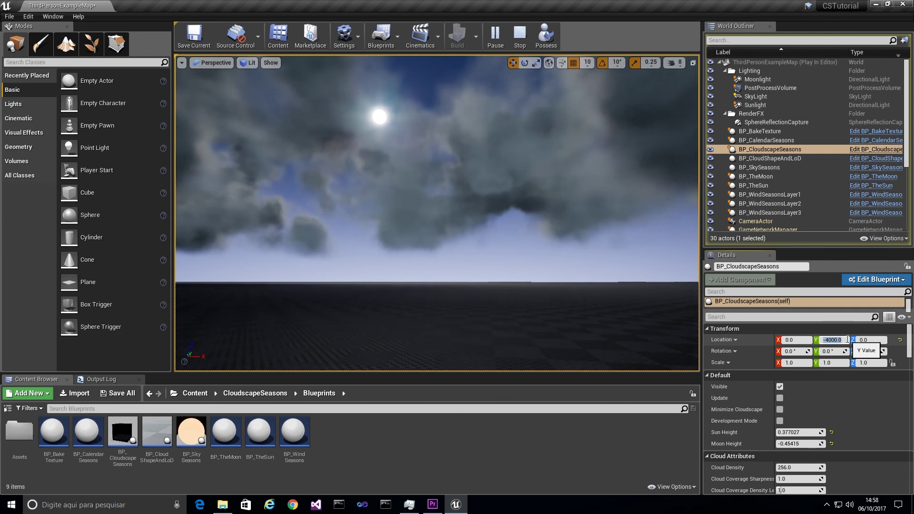
Test the simulated BP_CloudscapeSeasons Y location at -6000 and -10000, and stop the simulation.
{"action": "key", "text": "BackSpace"}
{"action": "key", "text": "BackSpace"}
{"action": "key", "text": "BackSpace"}
{"action": "key", "text": "BackSpace"}
{"action": "type", "text": "6000"}
{"action": "key", "text": "Return"}
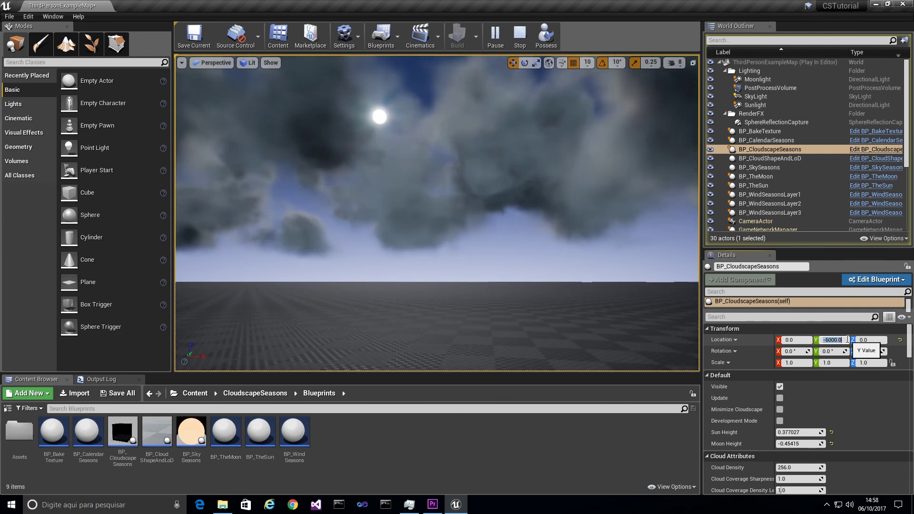
{"action": "type", "text": "10000"}
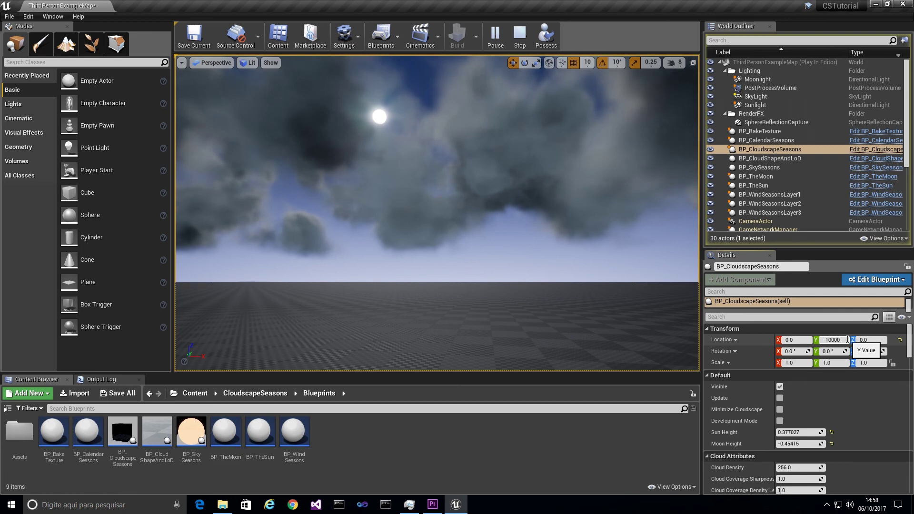
{"action": "key", "text": "Return"}
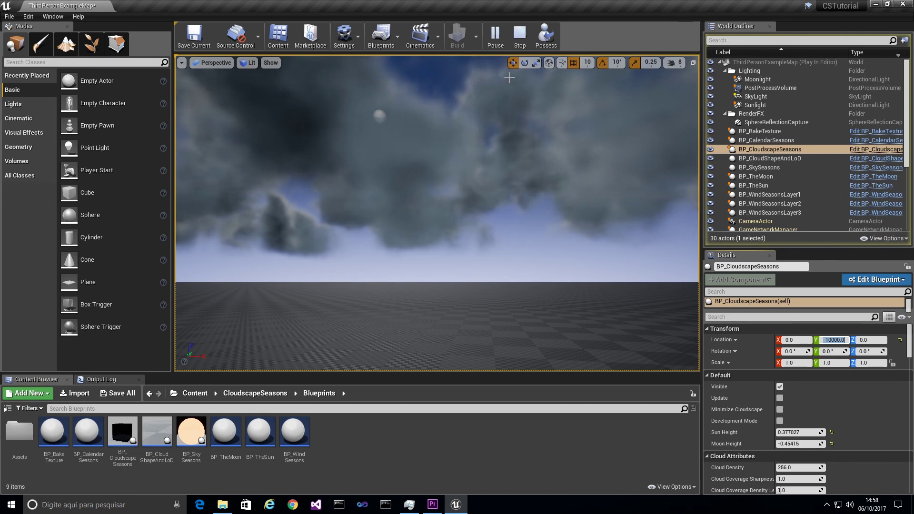
{"action": "left_click", "coordinate": [520, 34]}
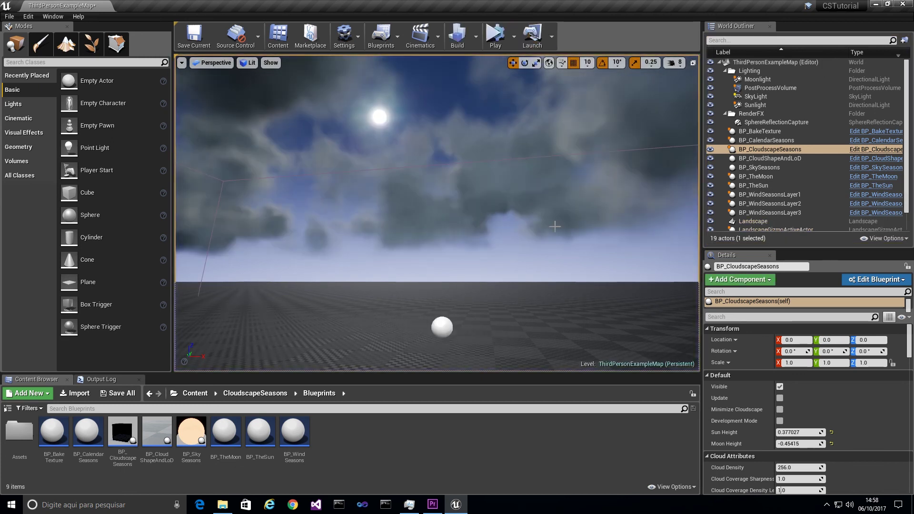